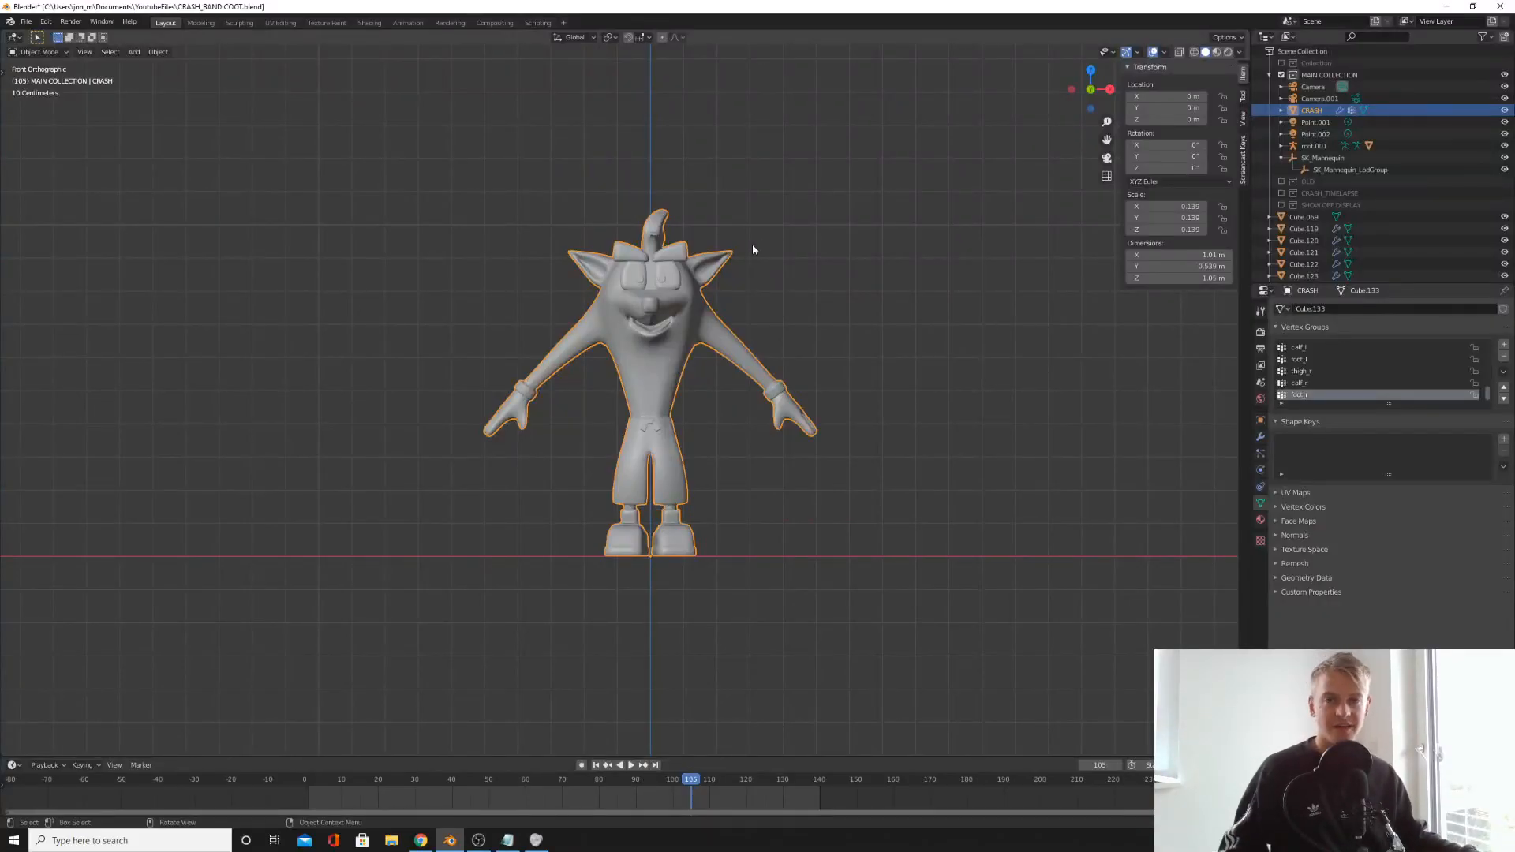
- Apply flat shading to the CRASH character and inspect its surface from an angle
right_click(636, 338)
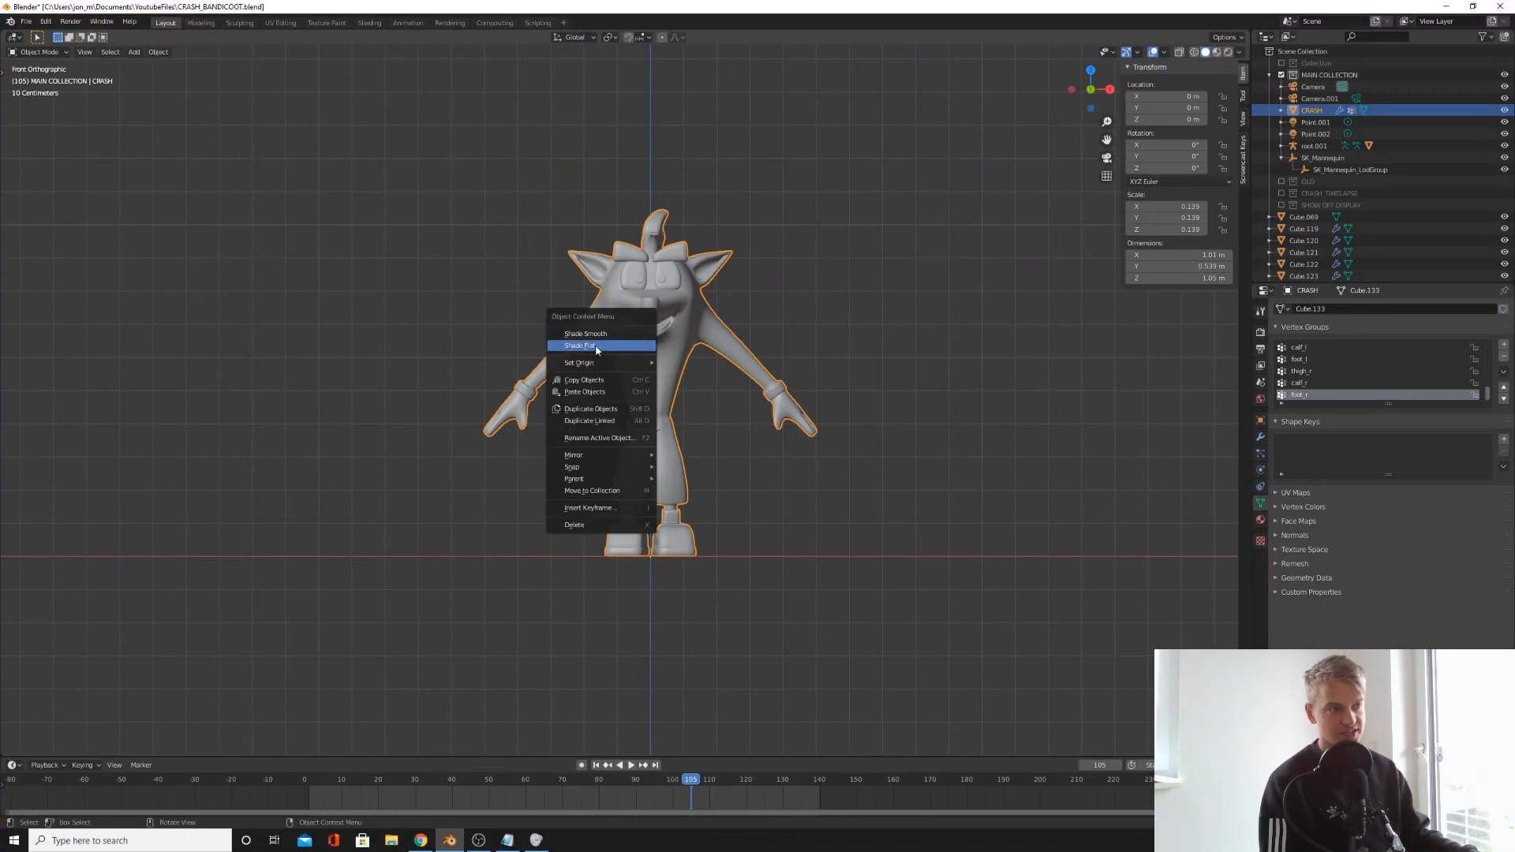
left_click(598, 349)
middle_click_drag(669, 359, 637, 373)
scroll(597, 354, "down", 3)
- Apply smooth shading to the CRASH character and check the surface from the front
right_click(597, 355)
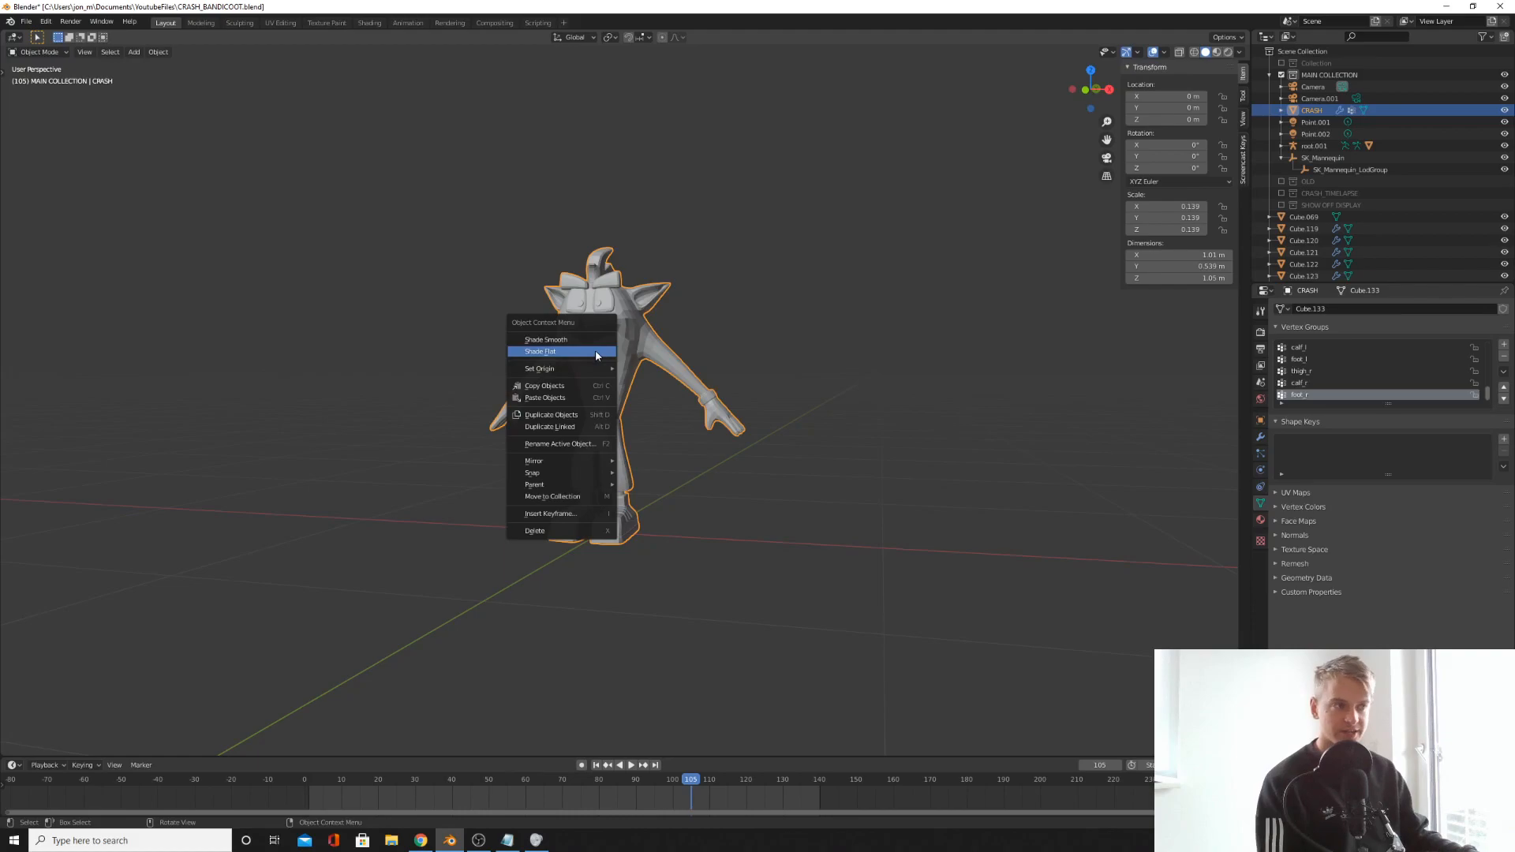
left_click(576, 345)
middle_click_drag(576, 345, 630, 385)
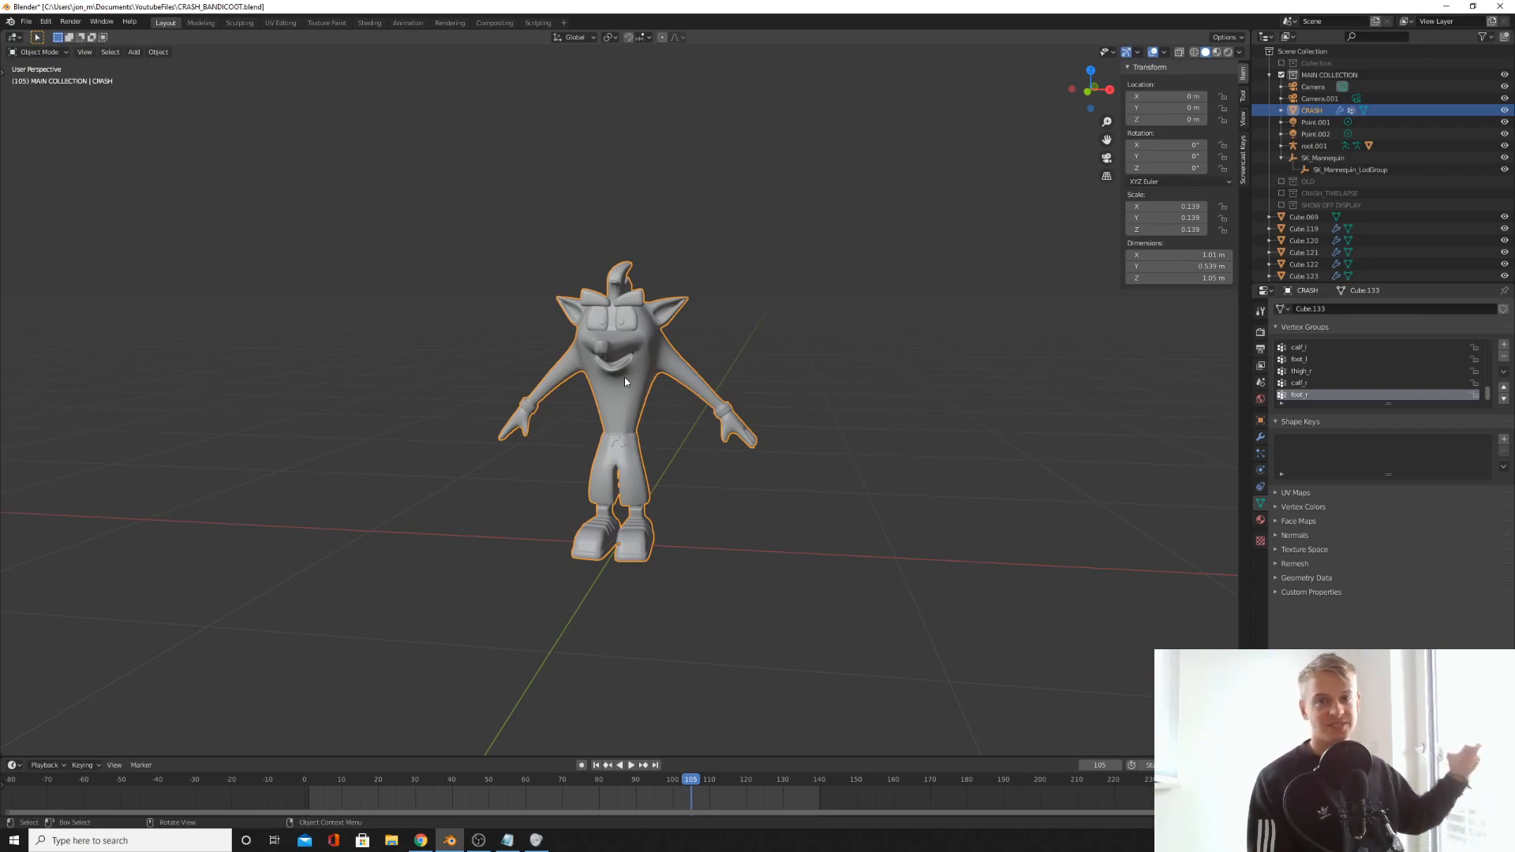
right_click(624, 382)
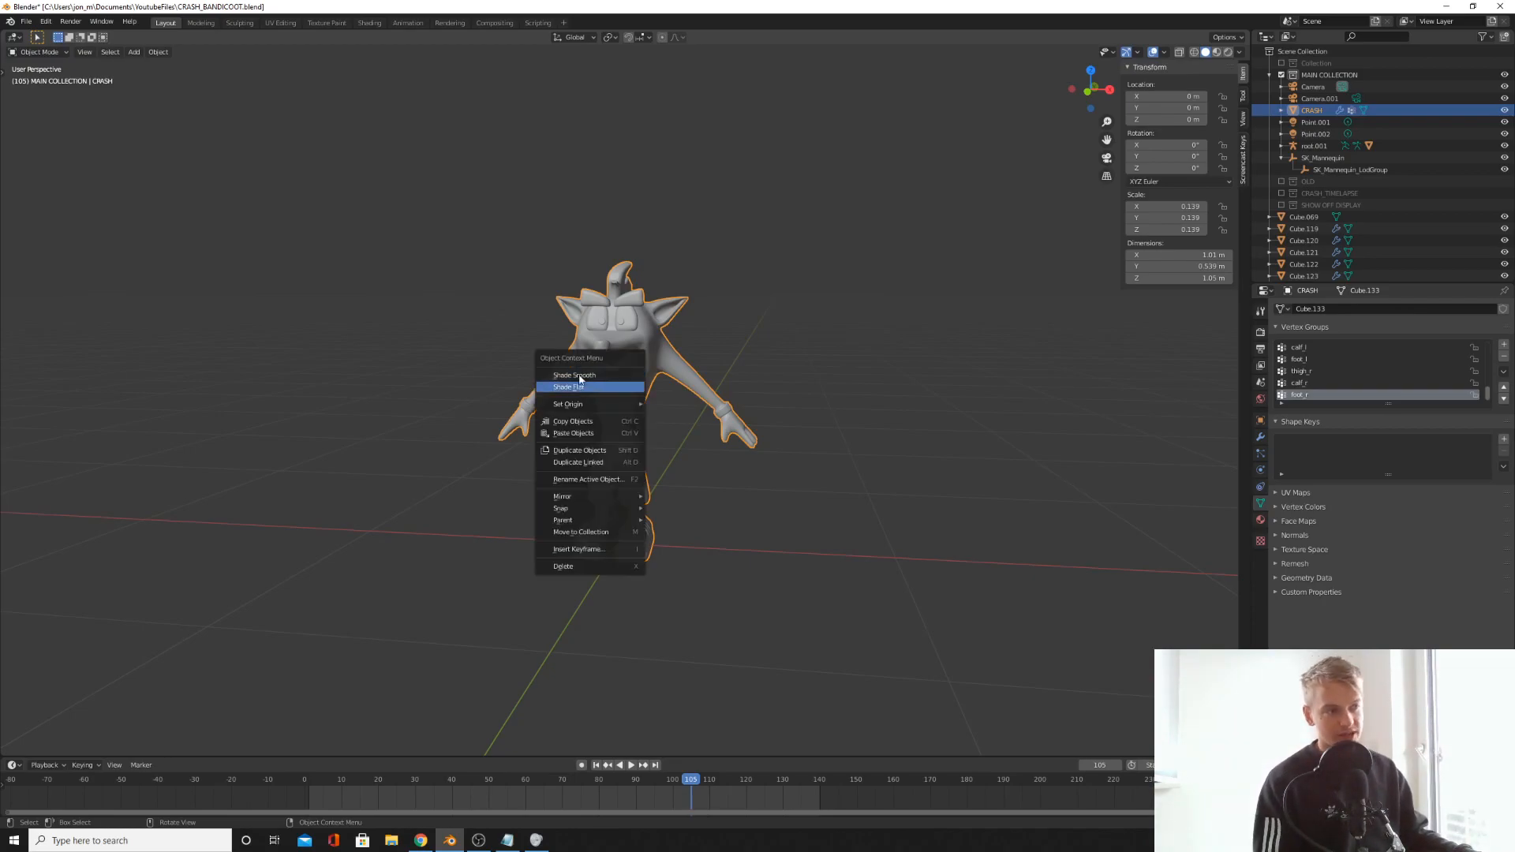
left_click(613, 390)
scroll(620, 404, "up", 3)
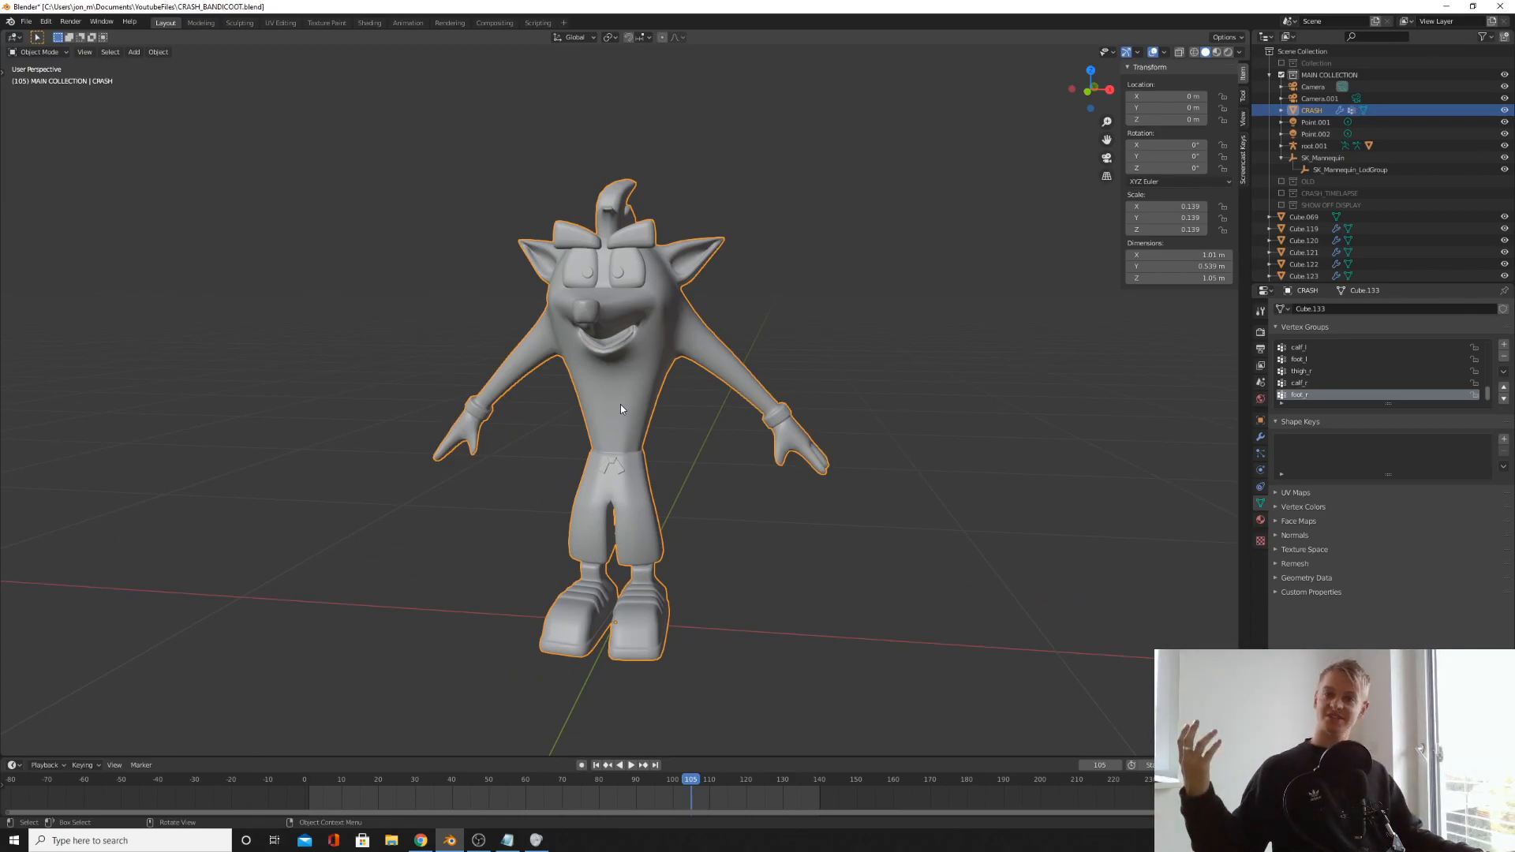
middle_click_drag(602, 416, 695, 350)
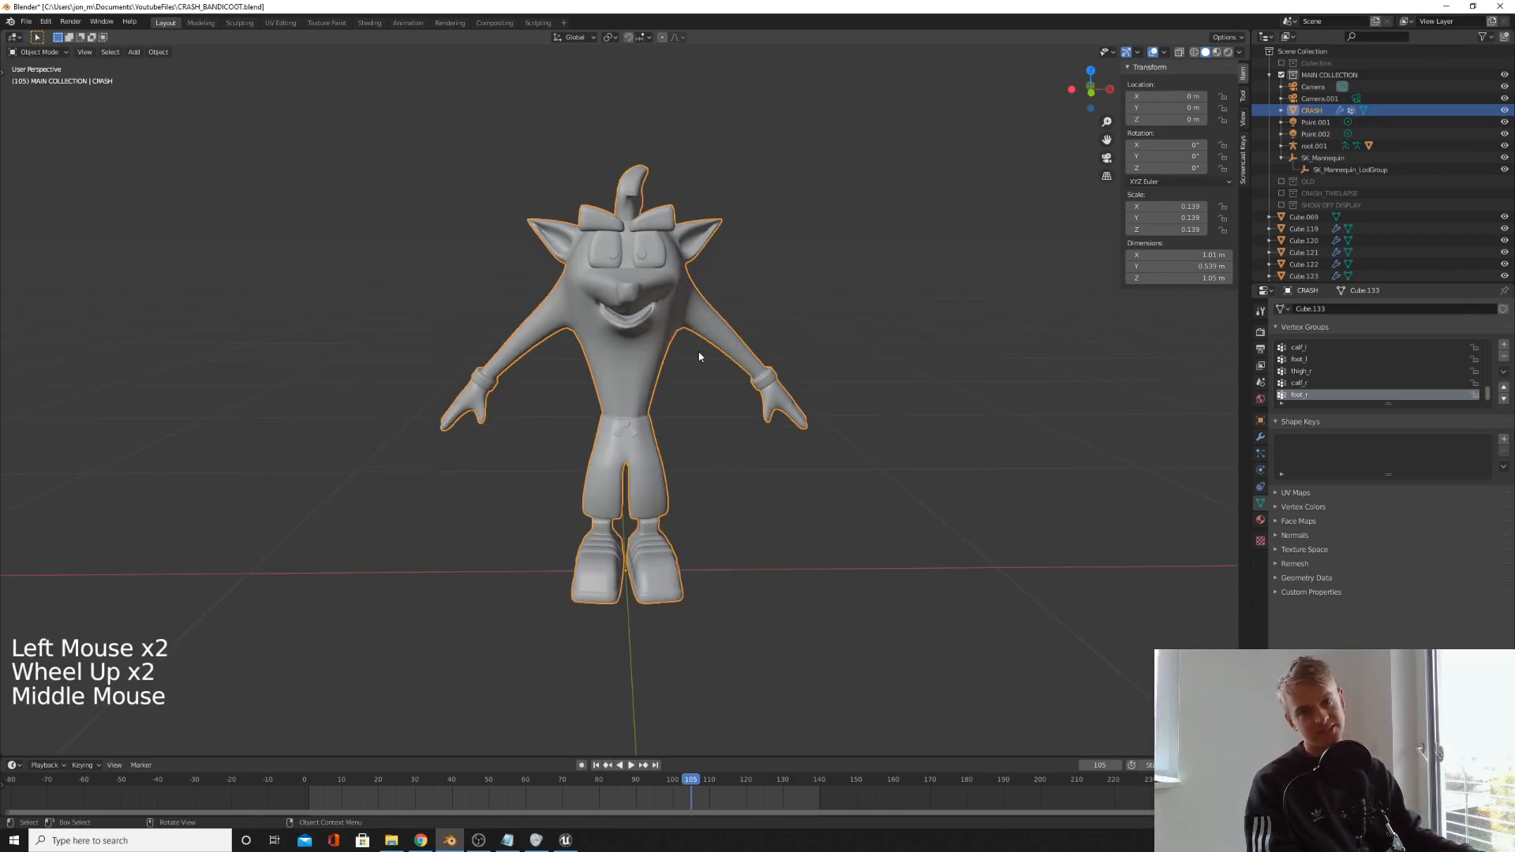
- Recalculate the normals of the whole CRASH mesh in Edit Mode with the Inside option disabled
key("Tab")
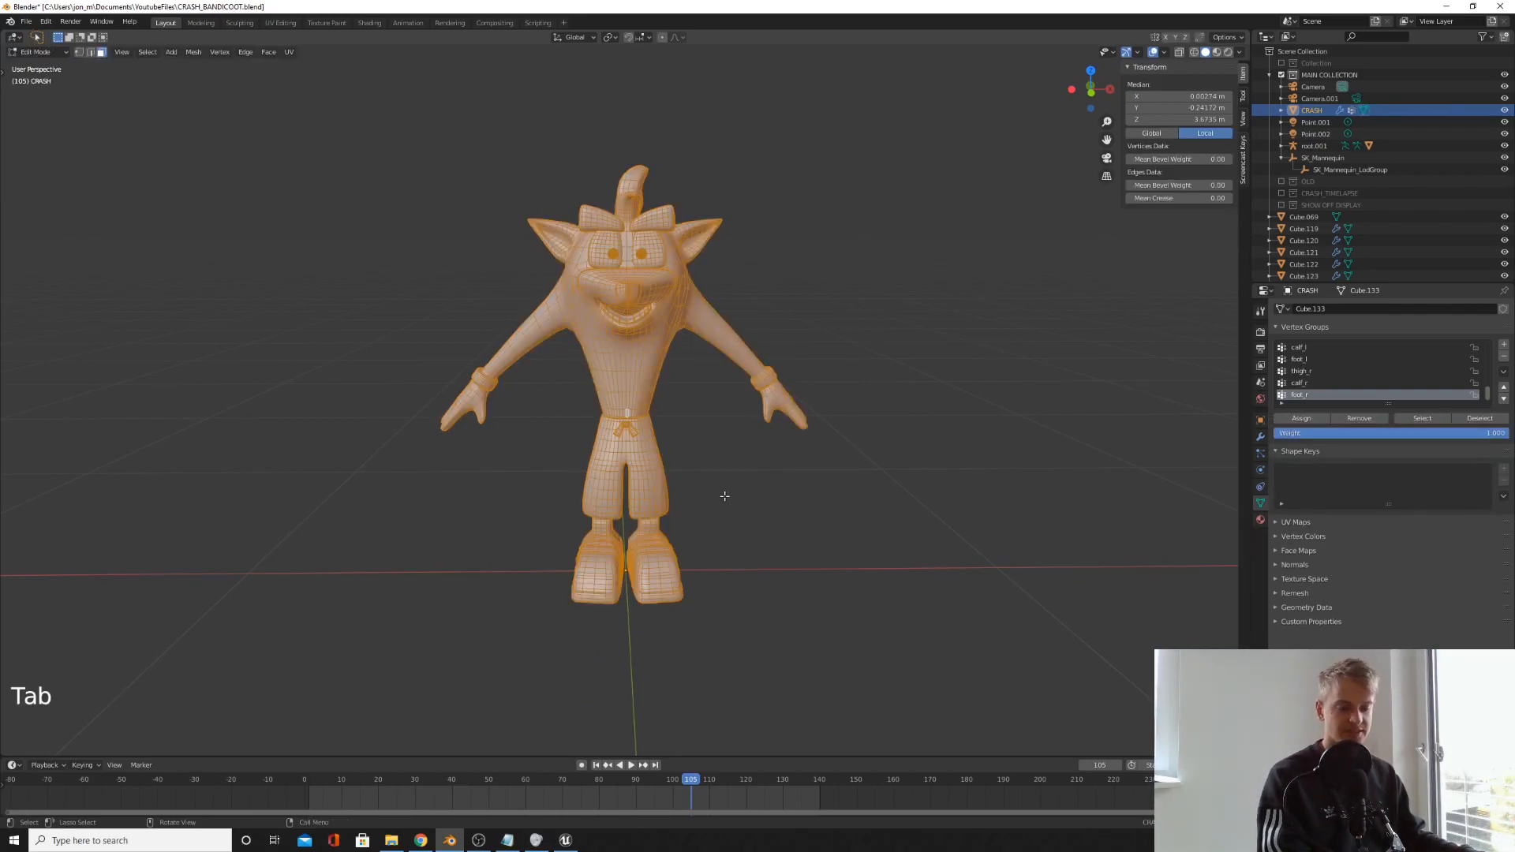
middle_click_drag(724, 496, 703, 500)
key("ctrl+shift+n")
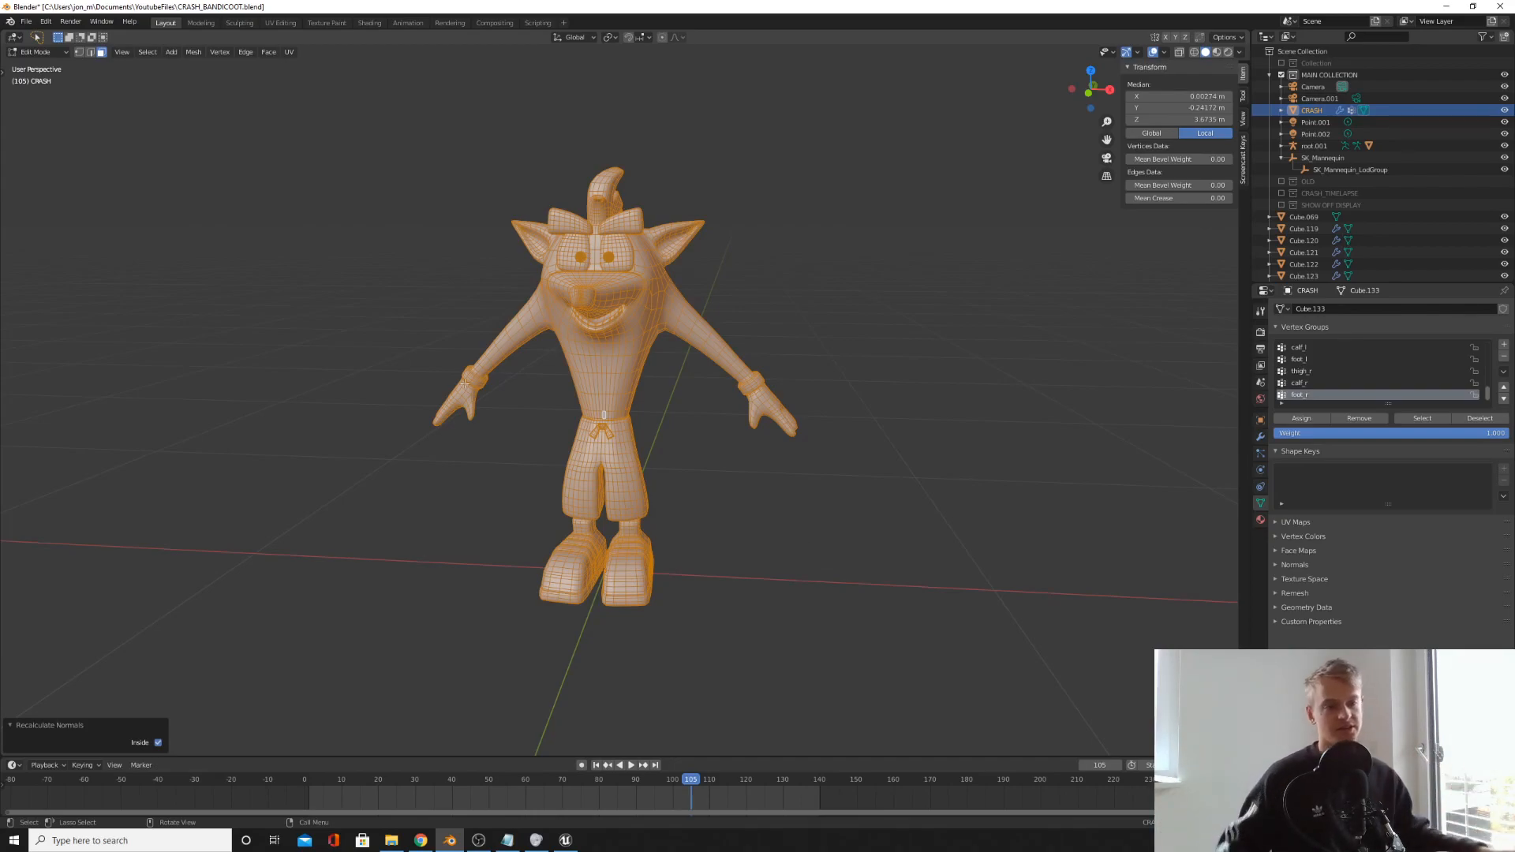
left_click(159, 743)
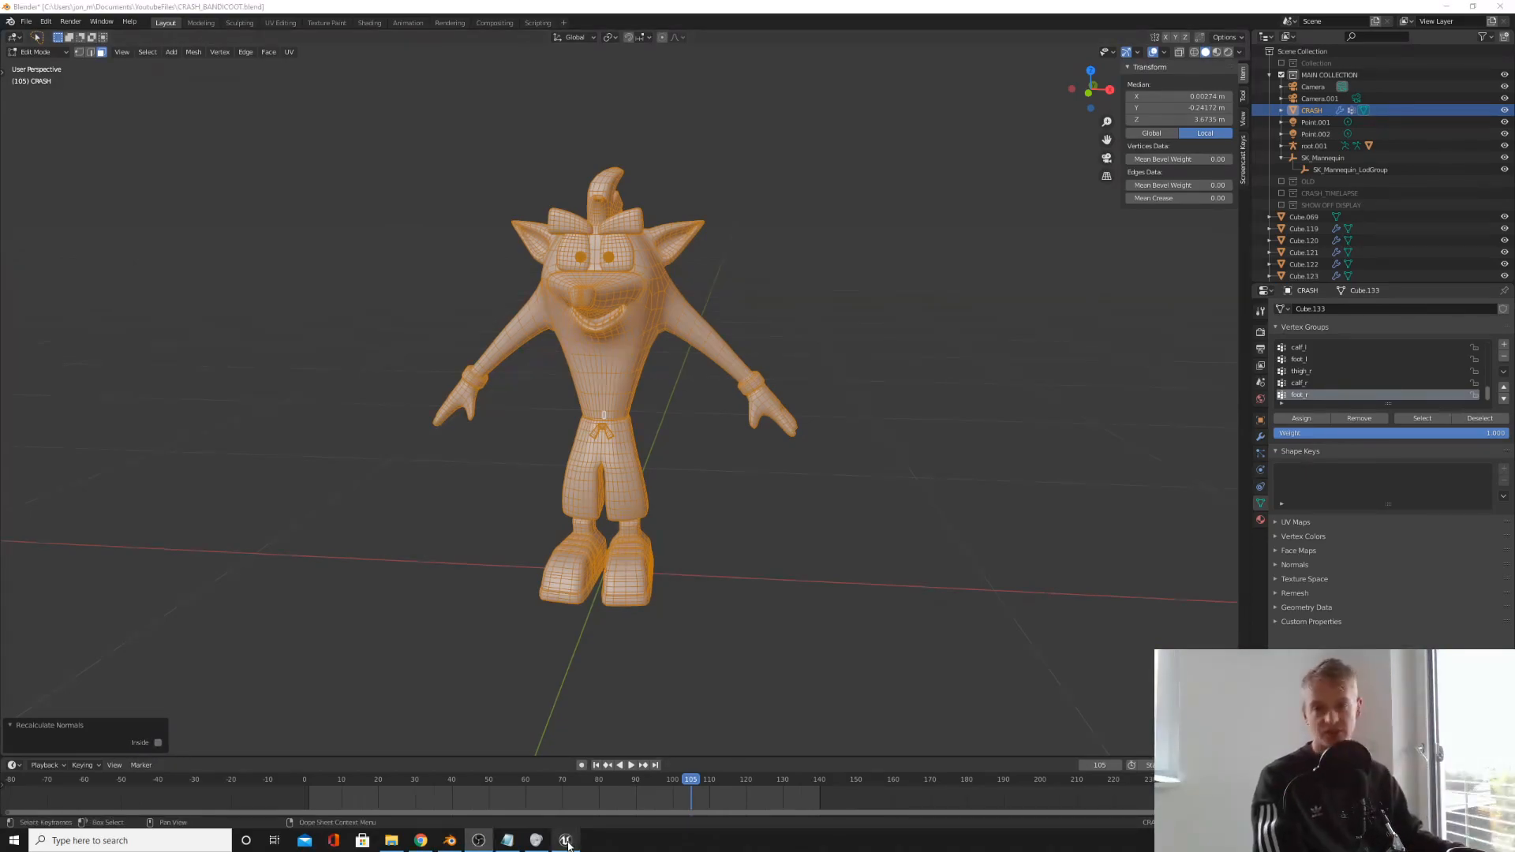
- Switch to Unreal Editor and examine the face orientation of the CRASH_BANDICOOT_INSIDE_OUT mesh, comparing it with the Blender model
left_click(566, 842)
right_click_drag(623, 380, 667, 362)
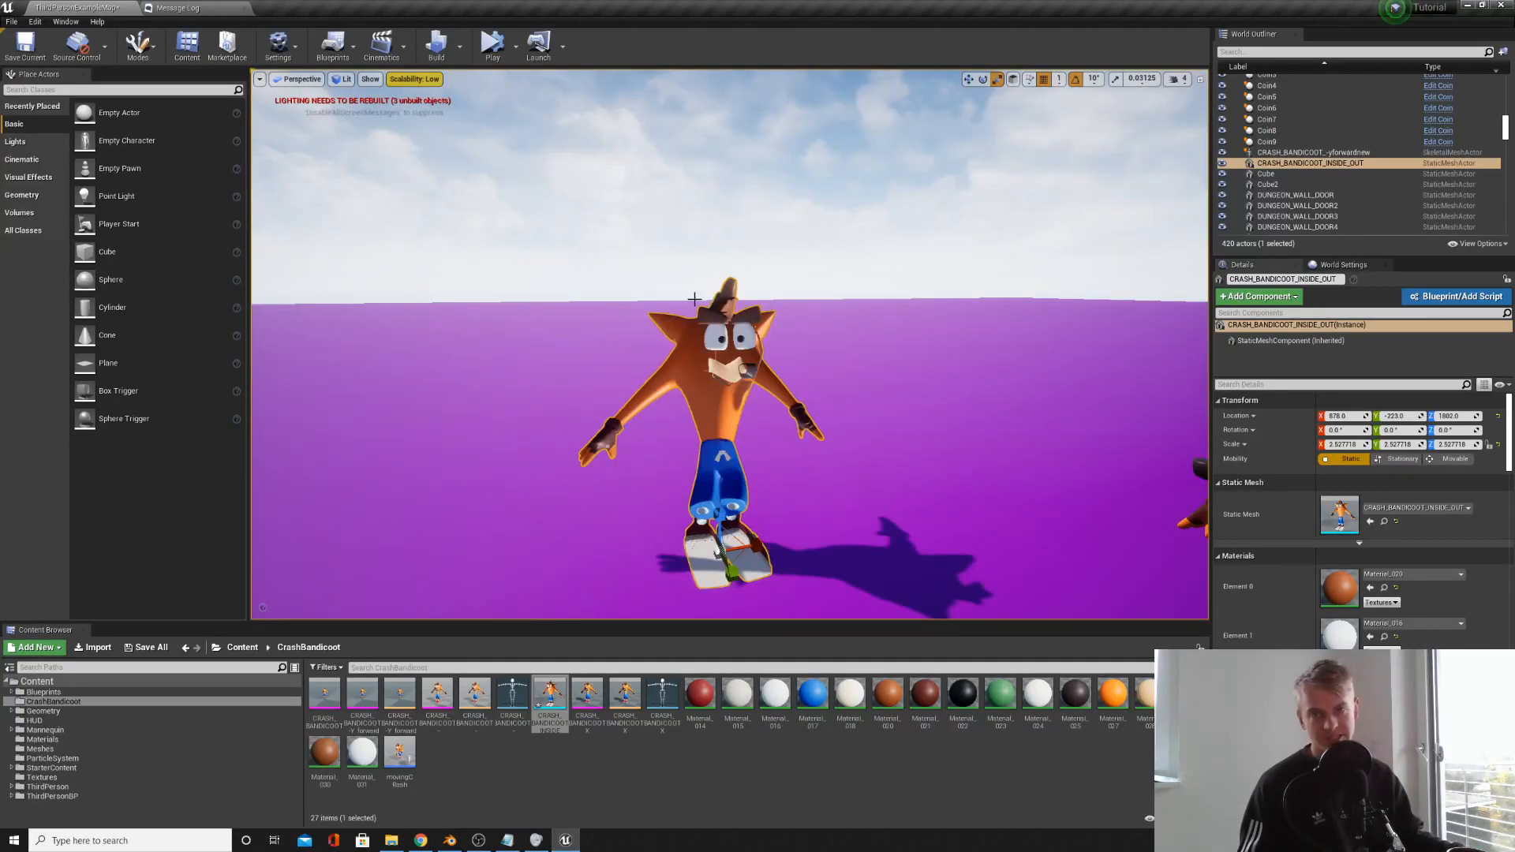
left_click(451, 843)
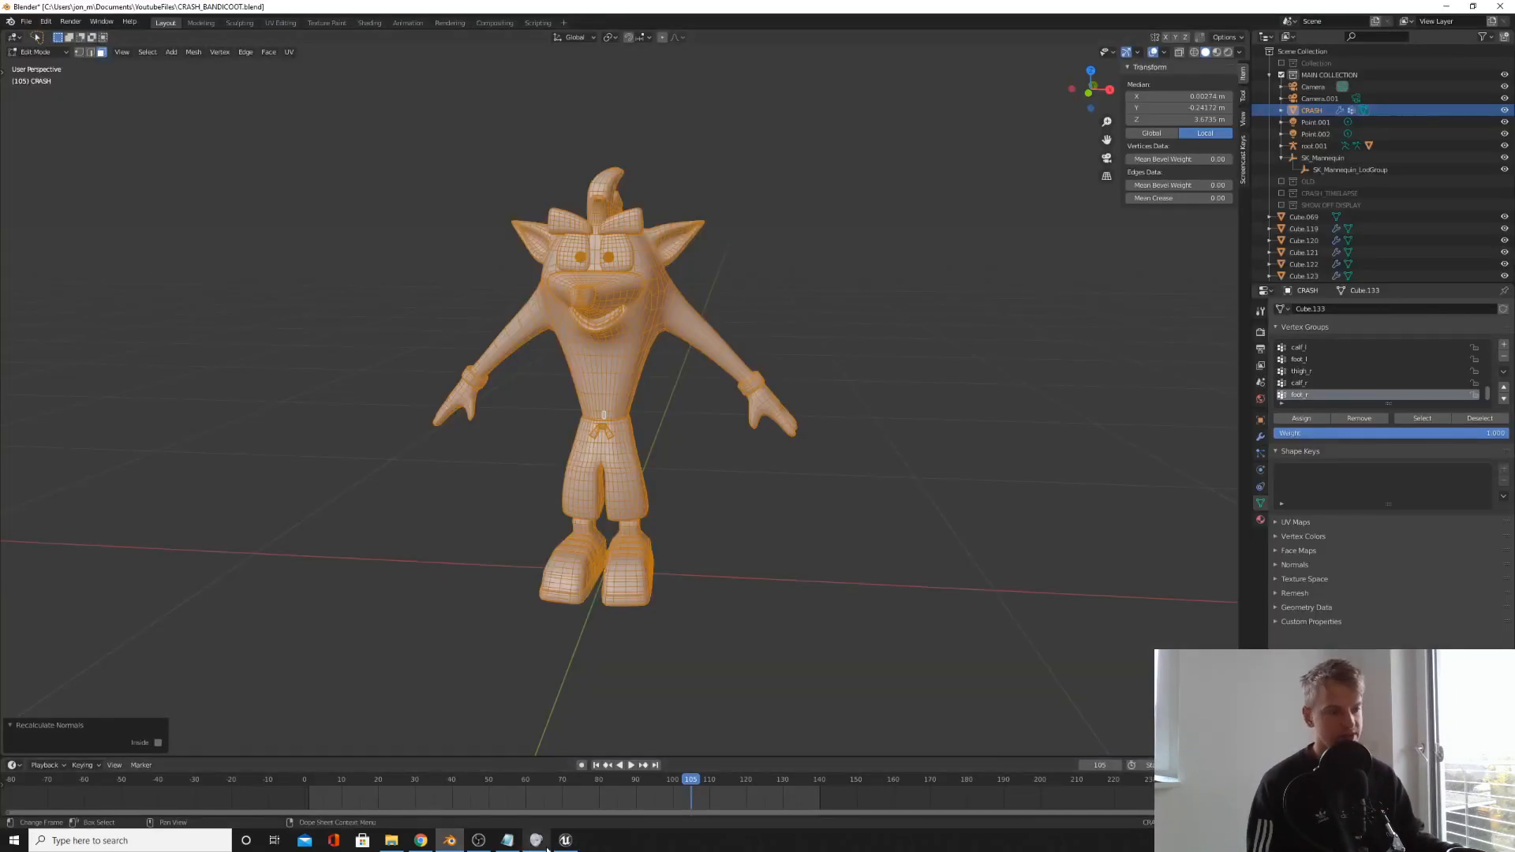
left_click(565, 840)
right_click_drag(759, 343, 759, 343)
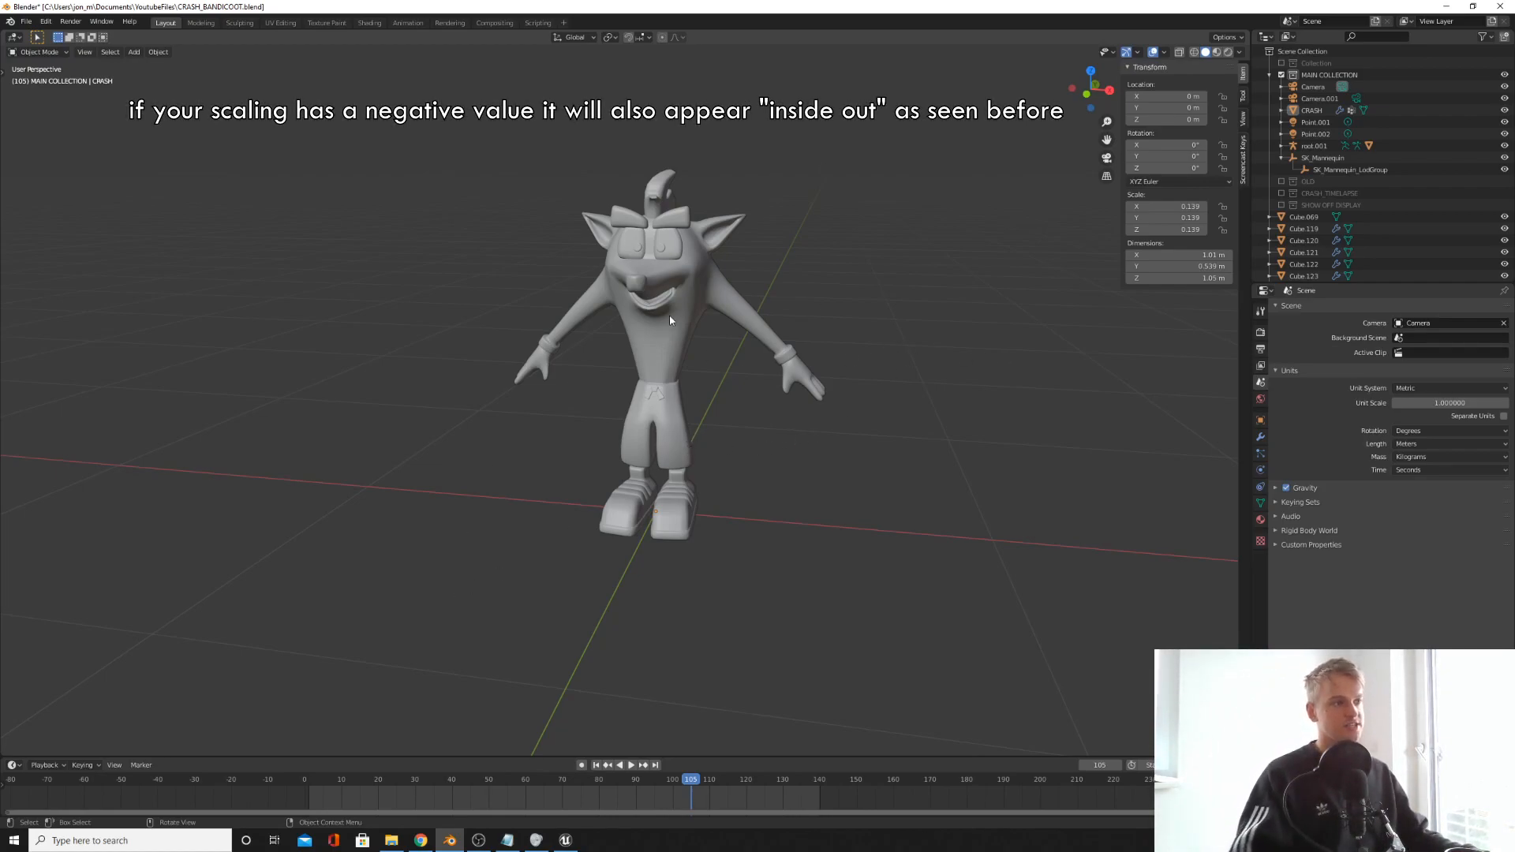
- Apply the scale transform of the CRASH character in Object Mode
left_click(651, 325)
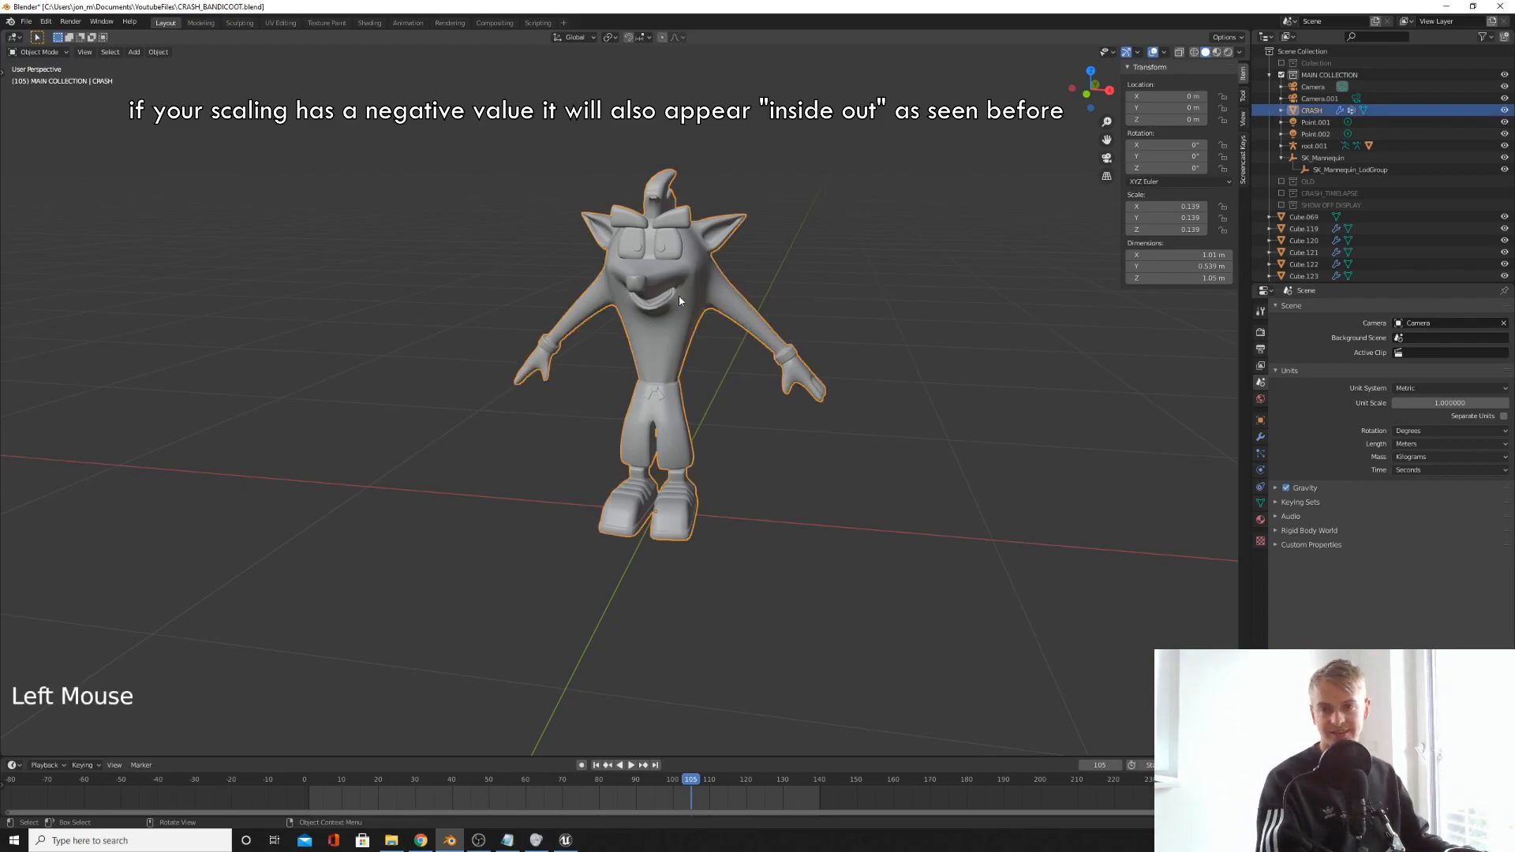
left_click(657, 300)
key("ctrl")
key("ctrl+a")
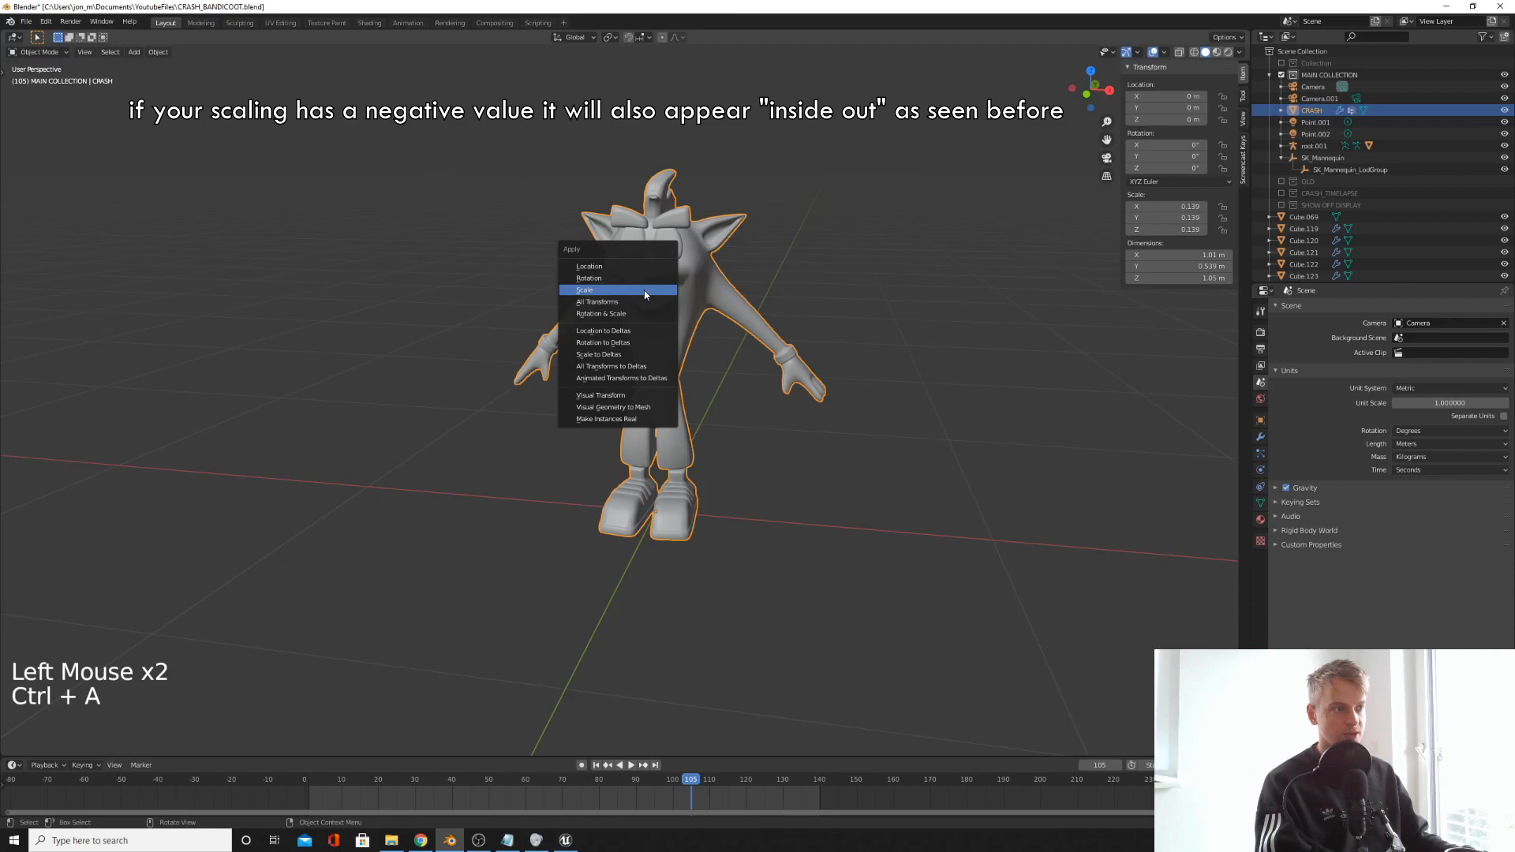
left_click(642, 291)
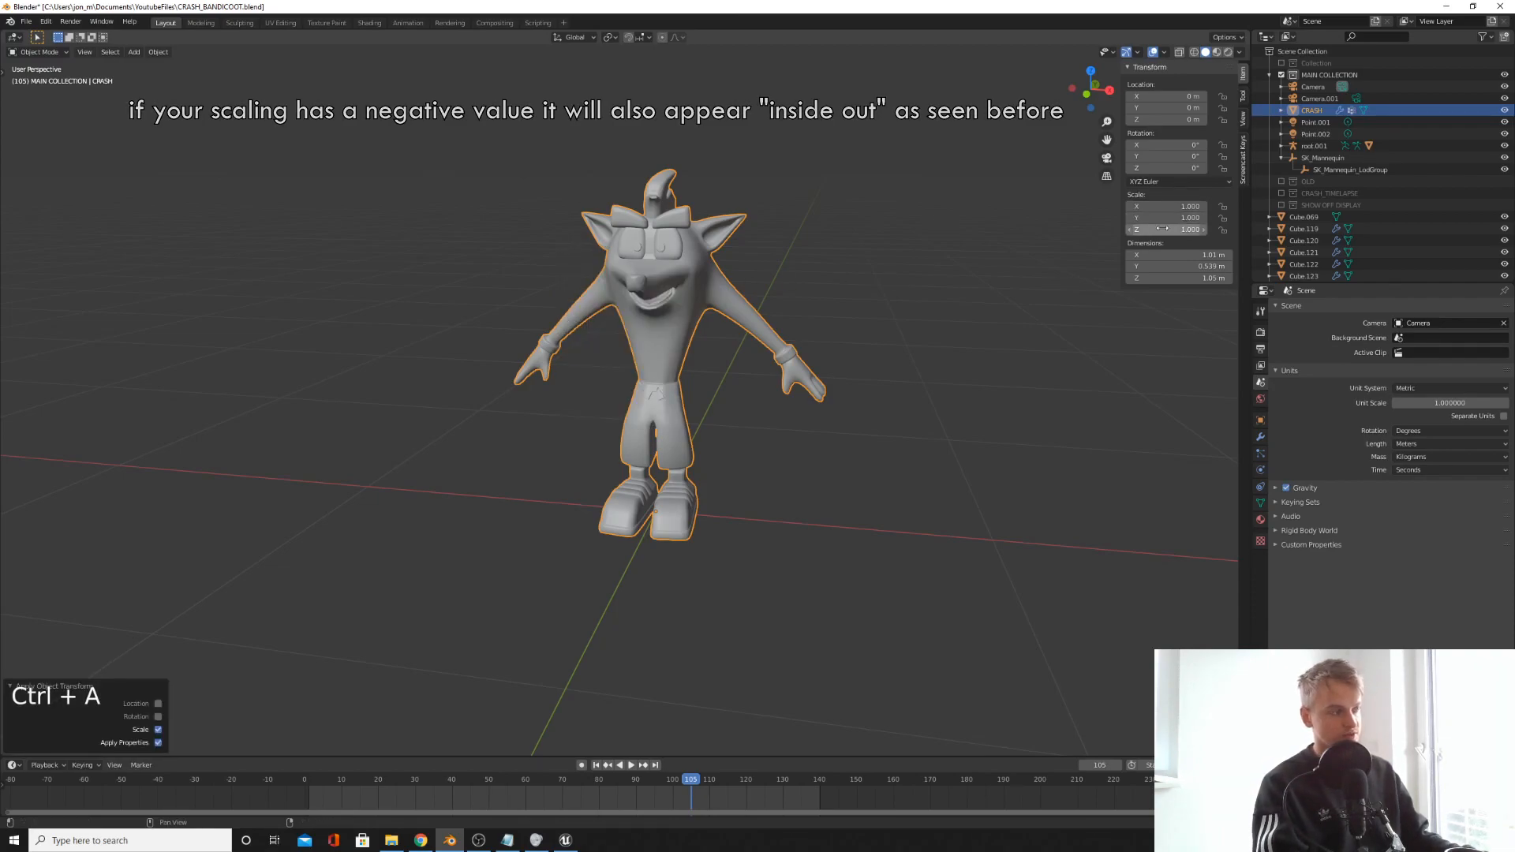
scroll(494, 433, "down", 6)
scroll(541, 434, "up", 4)
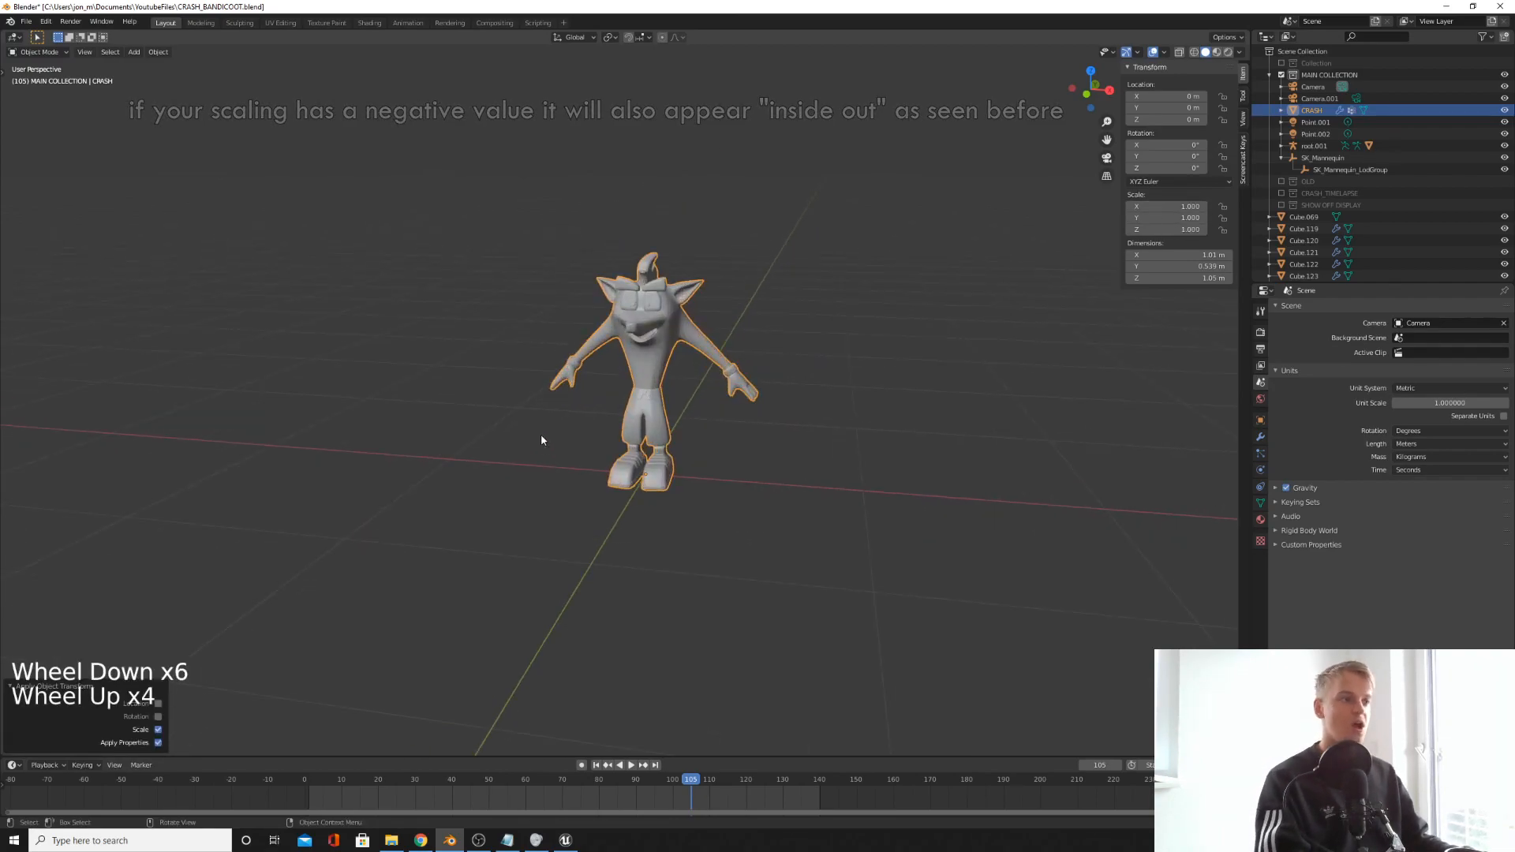
mouse_move(541, 434)
middle_mouse_down()
mouse_move(565, 440)
mouse_move(550, 434)
middle_mouse_up()
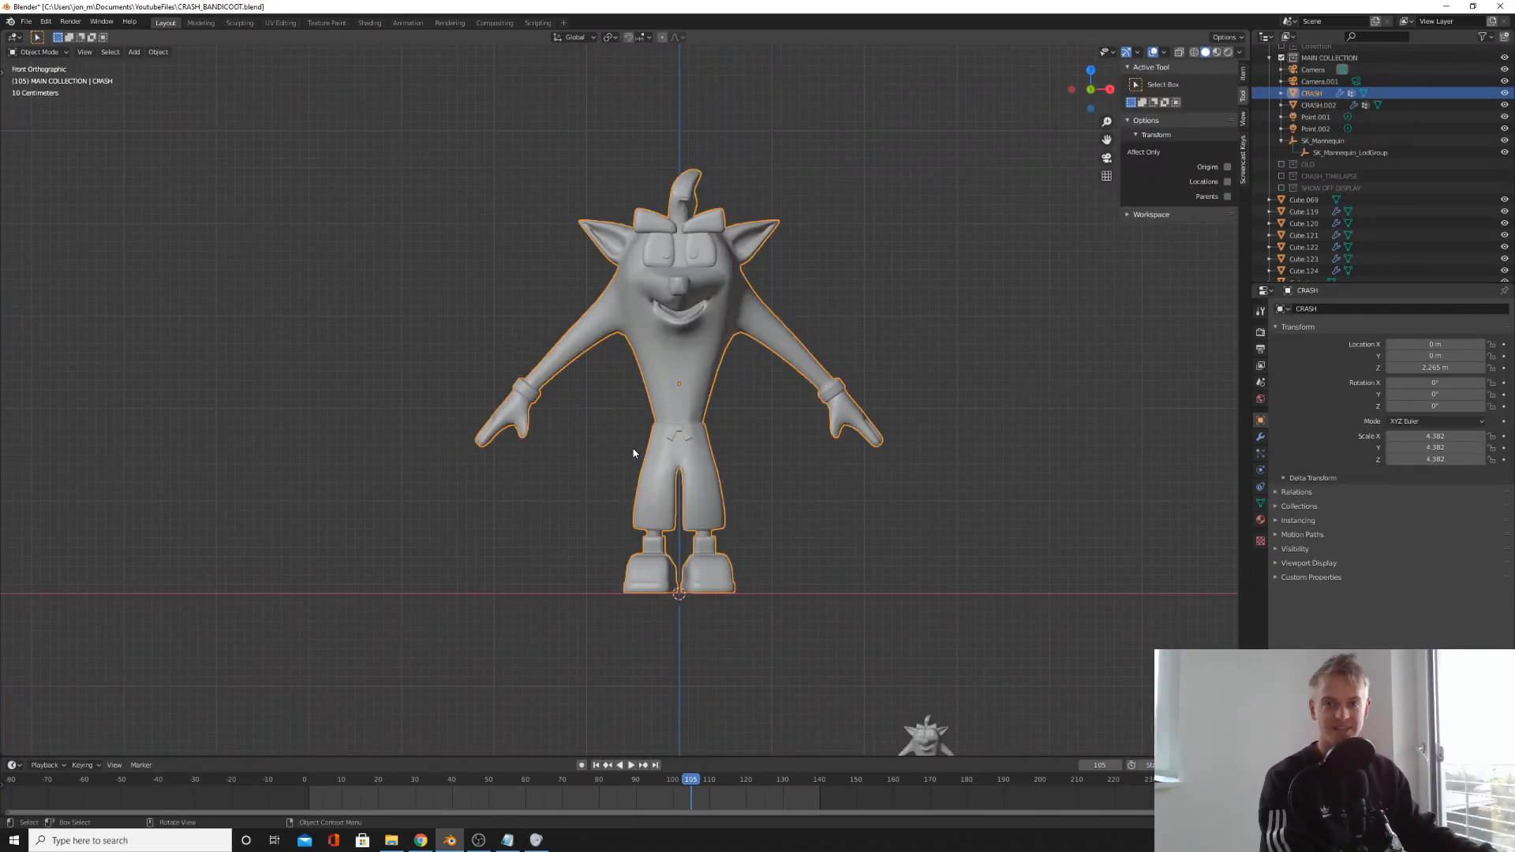
- Display the larger character's transform values and examine how its feet sit on the ground line at the world origin
scroll(752, 503, "up", 2)
scroll(724, 471, "down", 4)
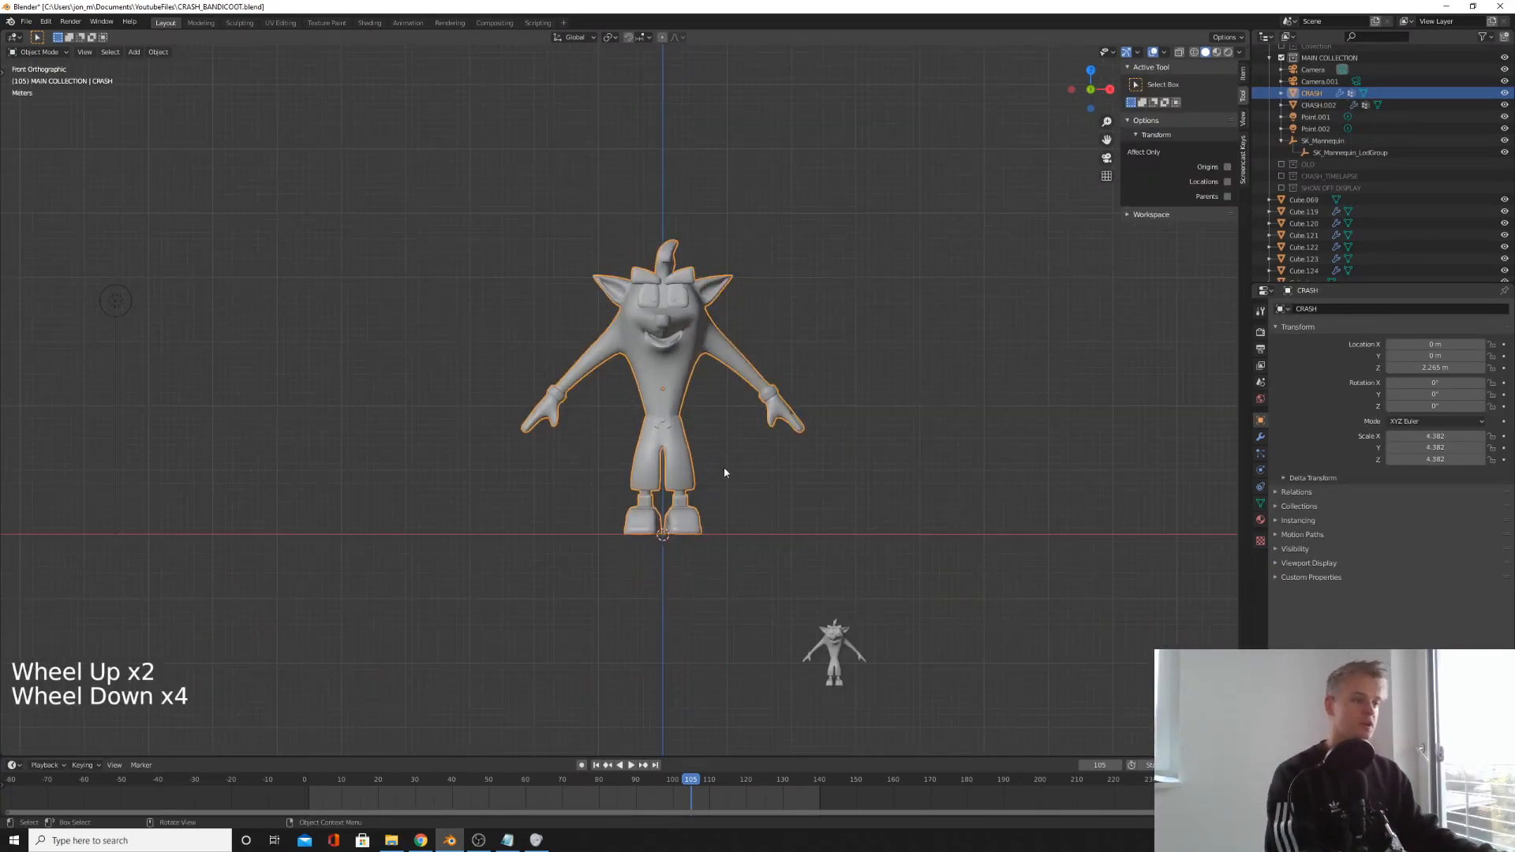
left_click(691, 345)
left_click(1243, 73)
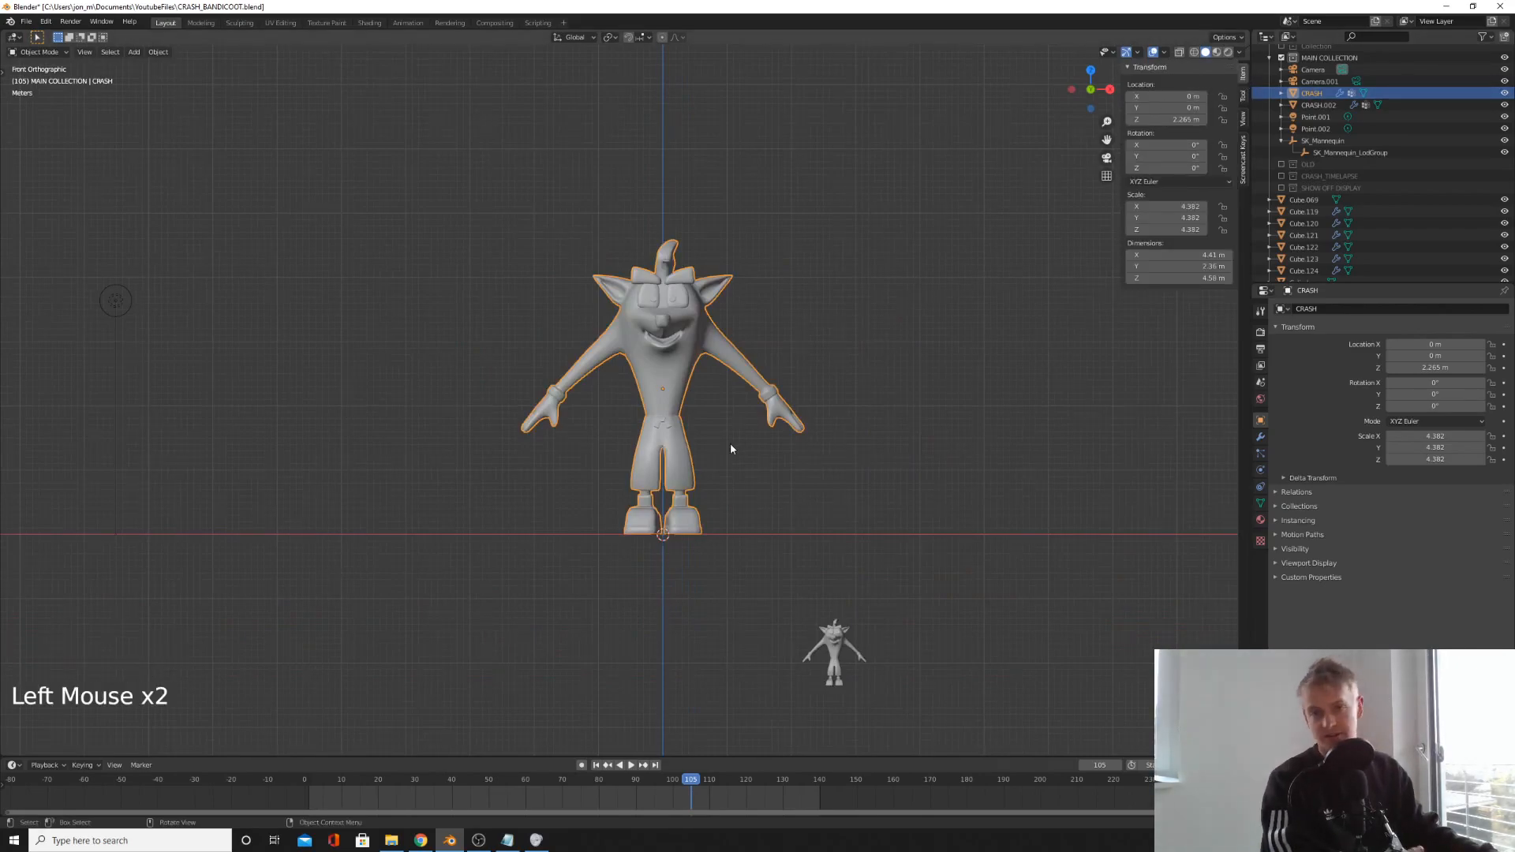
scroll(625, 401, "up", 3)
middle_click_drag(622, 558, 621, 440, "shift")
scroll(719, 616, "up", 4)
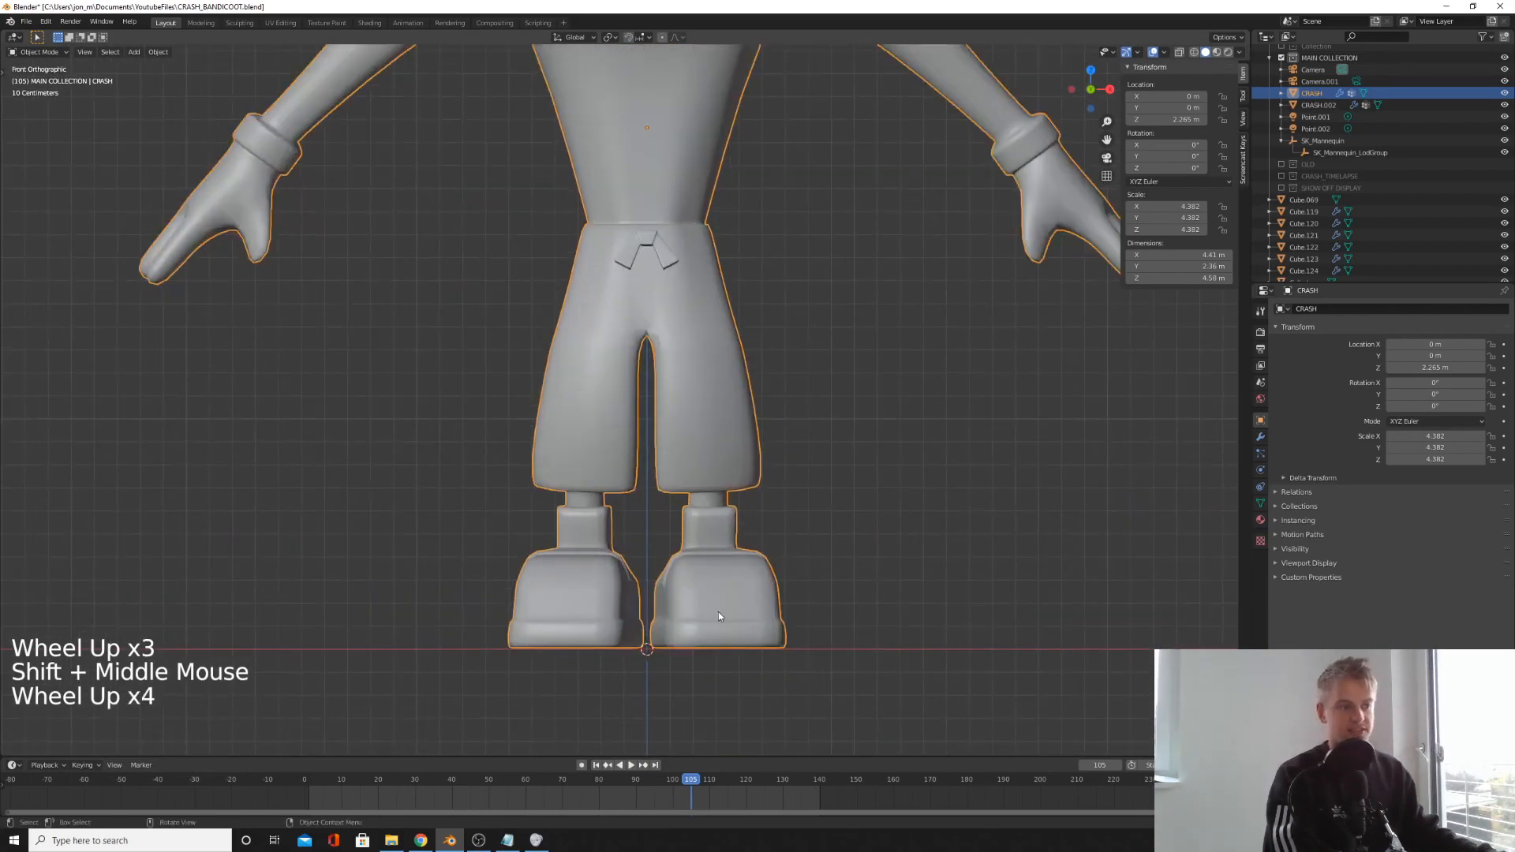
middle_click_drag(692, 695, 676, 541, "shift")
scroll(669, 483, "down", 1)
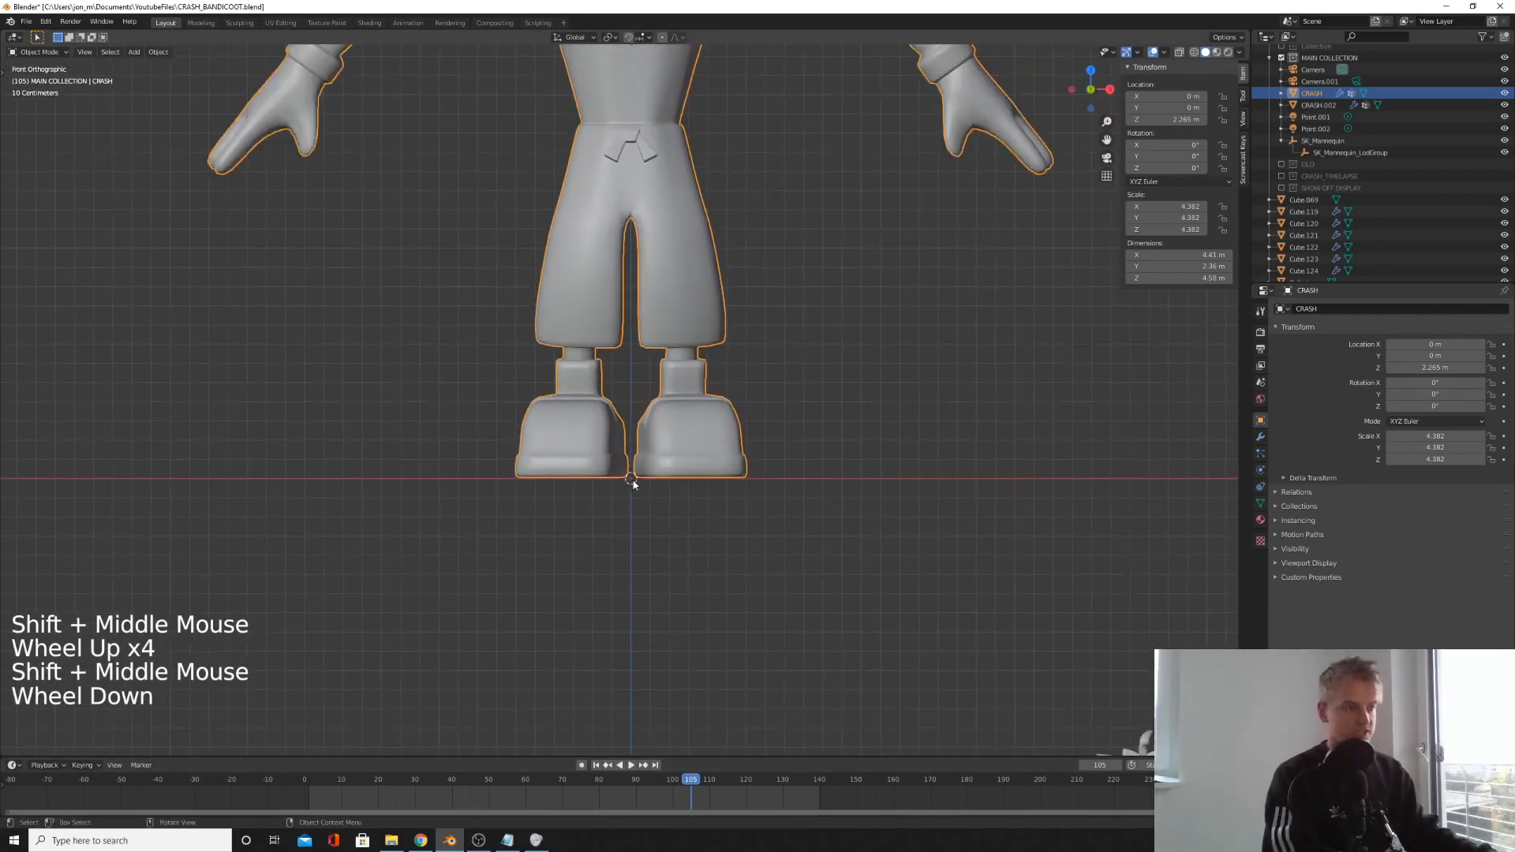
middle_click_drag(581, 504, 569, 497, "shift")
scroll(623, 505, "up", 3)
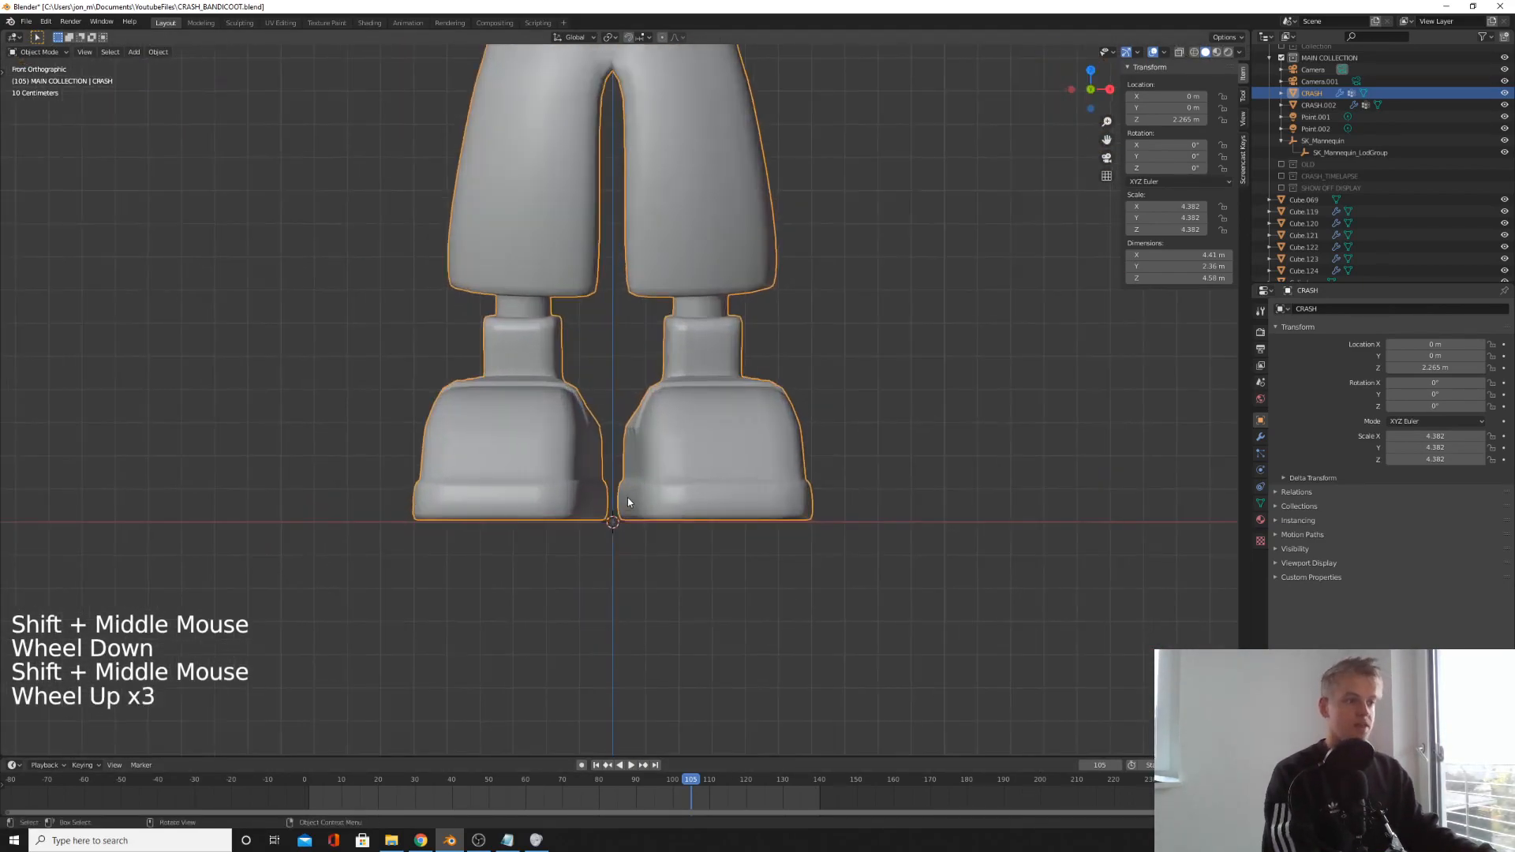
- Place the 3D cursor just below the character's feet and snap it back to the world origin
right_click(683, 547, "shift")
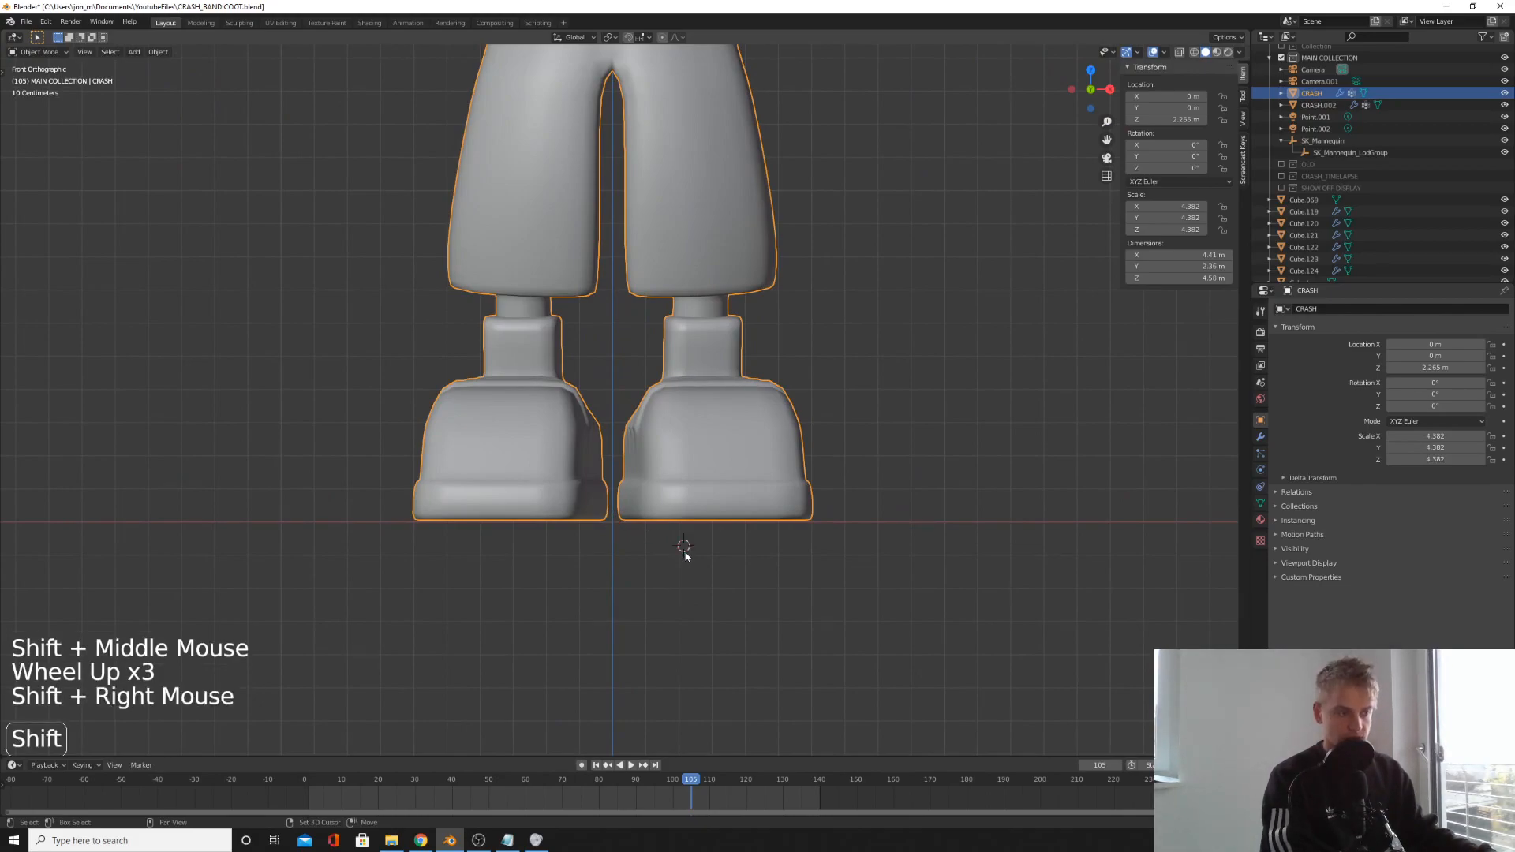
key("shift+s")
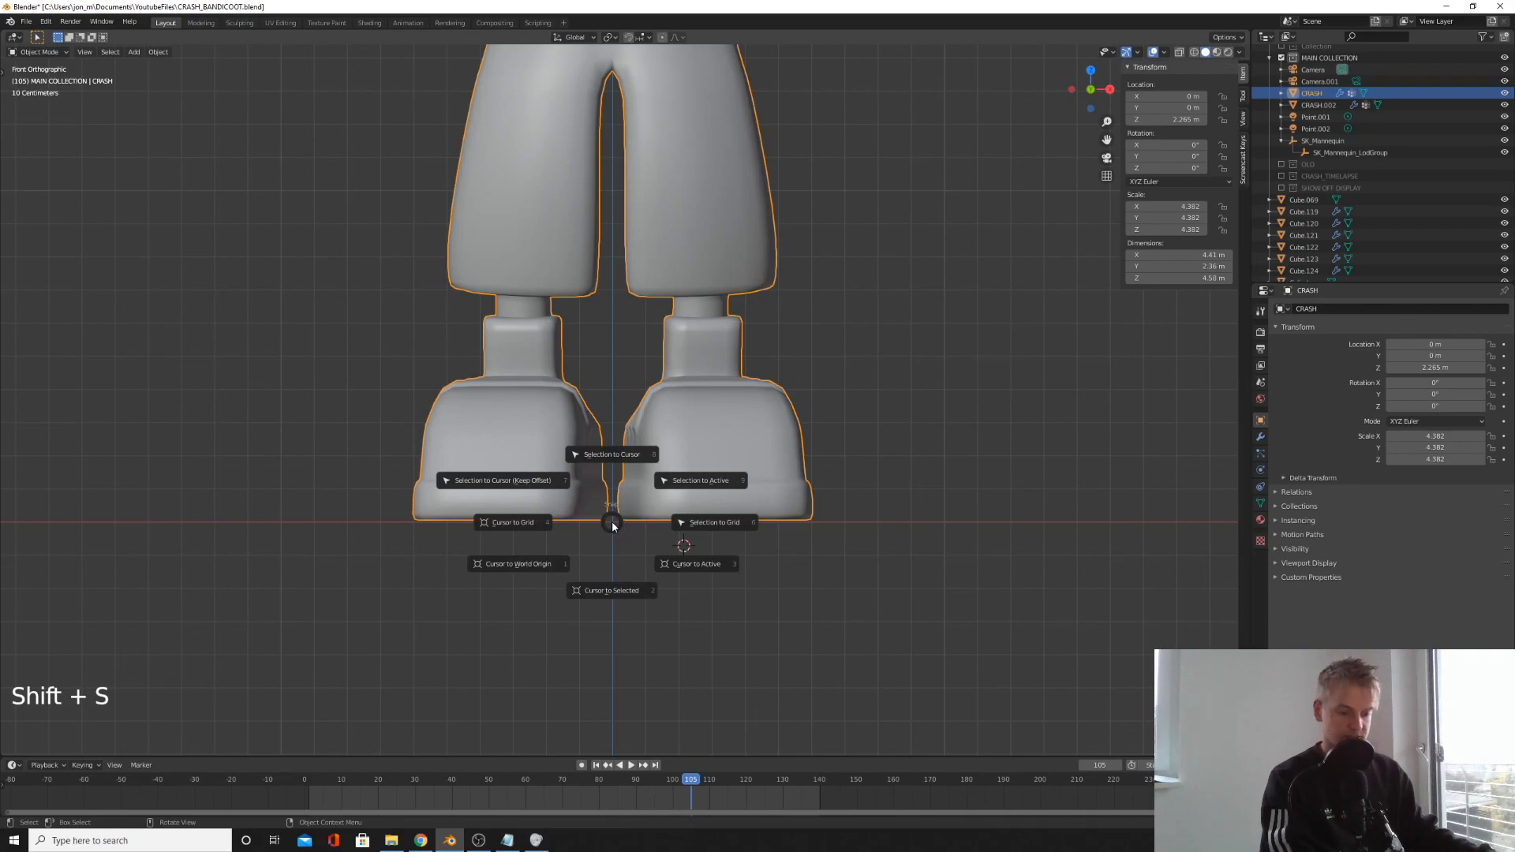
left_click(522, 565)
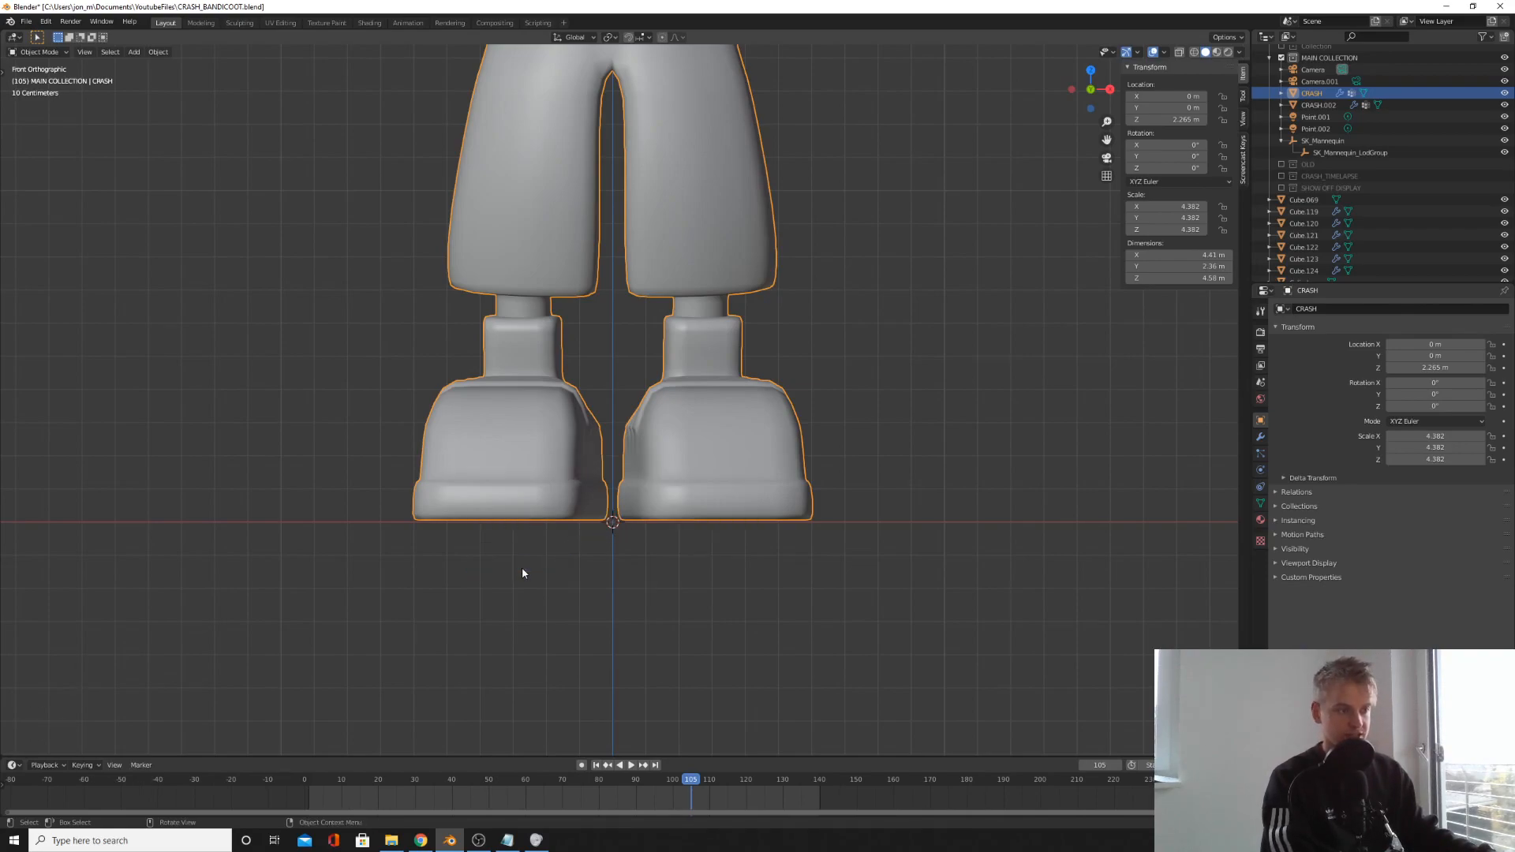
scroll(552, 552, "down", 5)
scroll(595, 525, "up", 4)
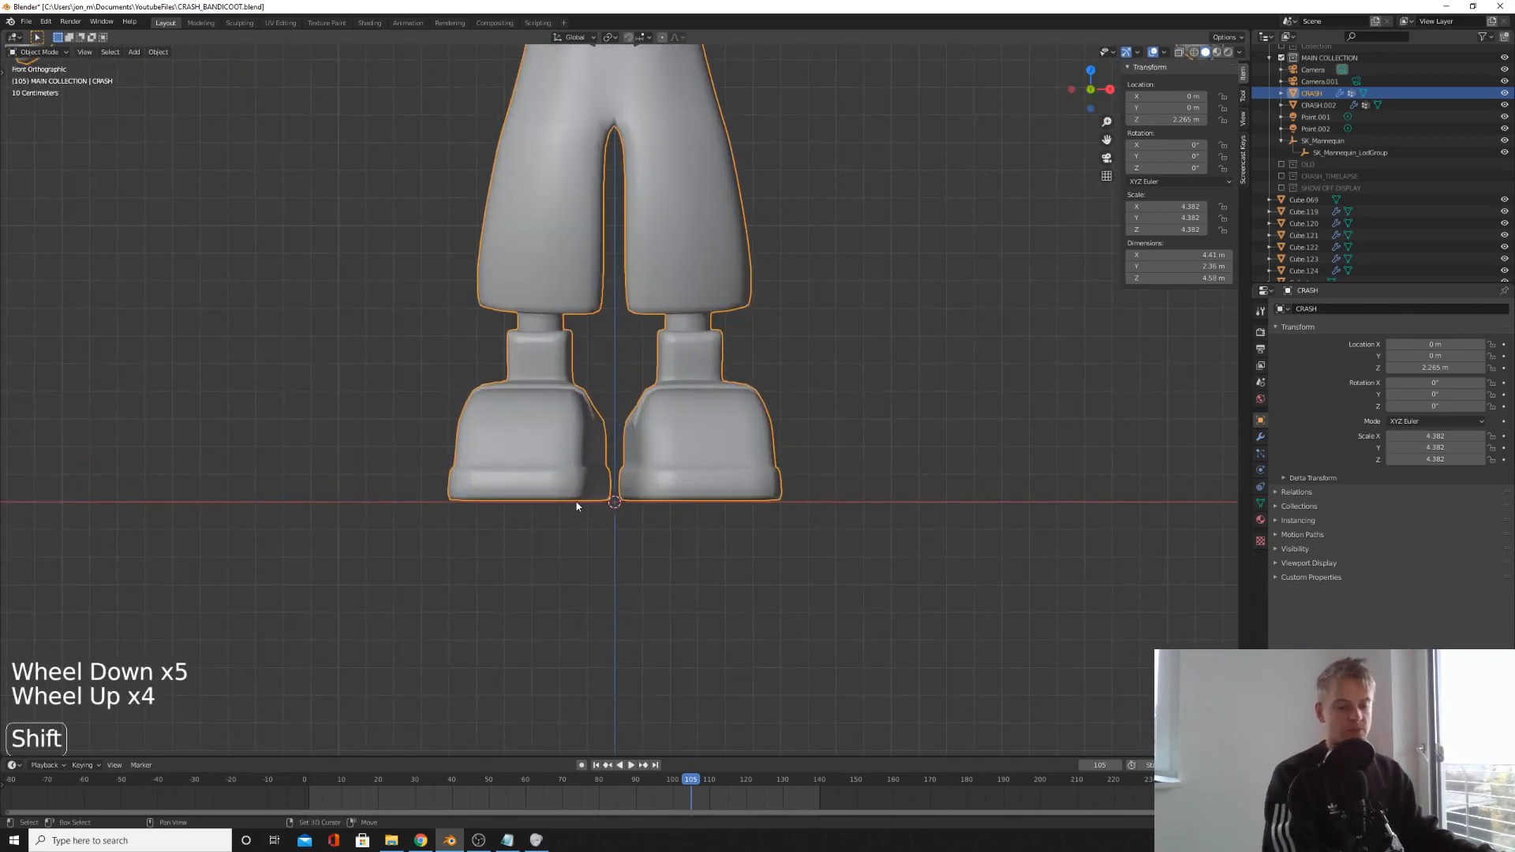
- Add an armature with a single bone at the world origin between the character's feet
key("ctrl+a")
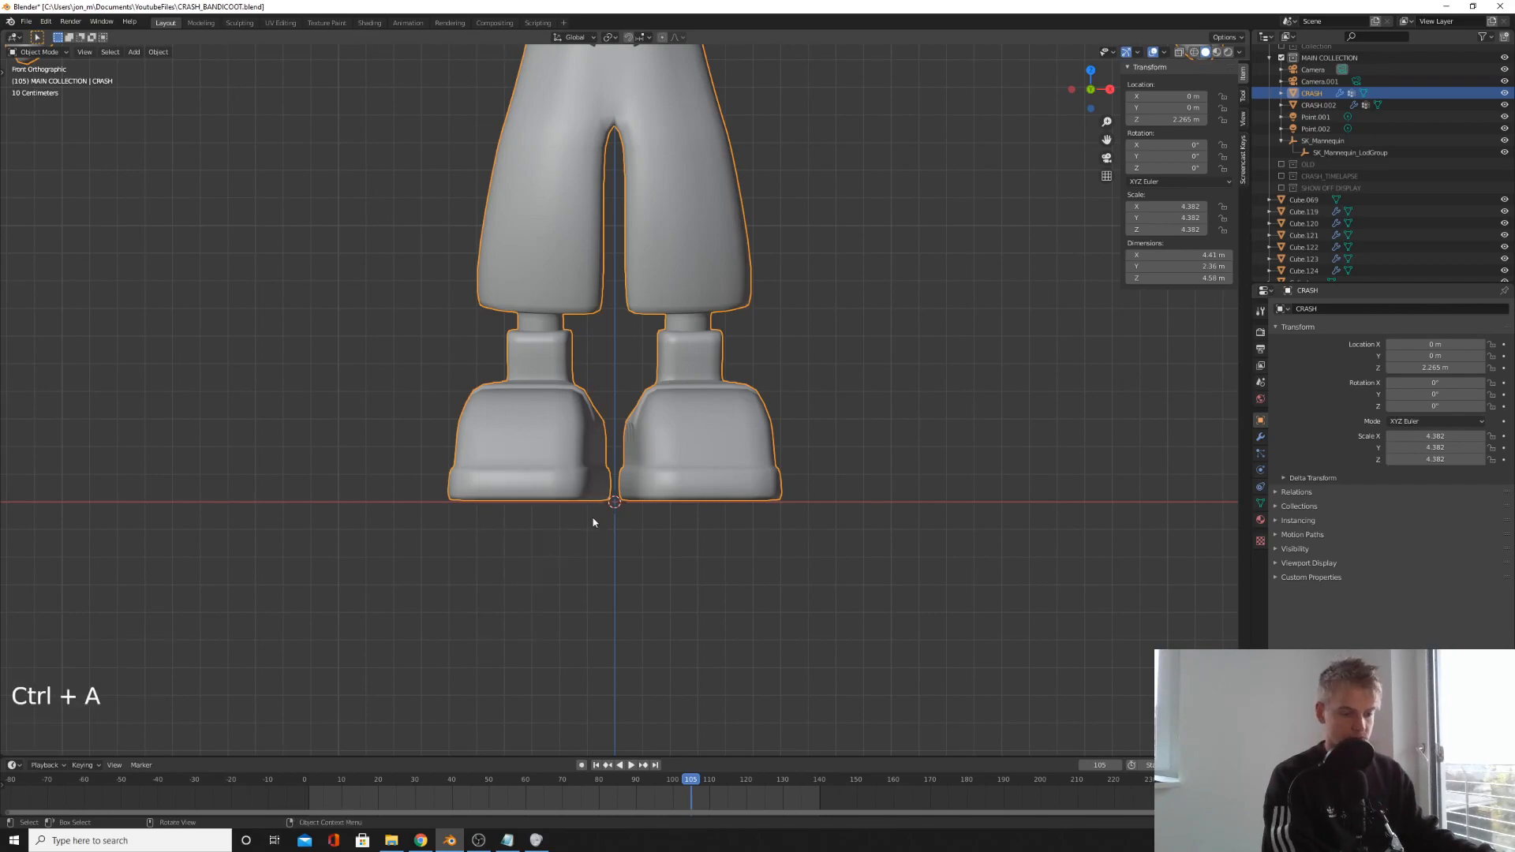
key("shift+a")
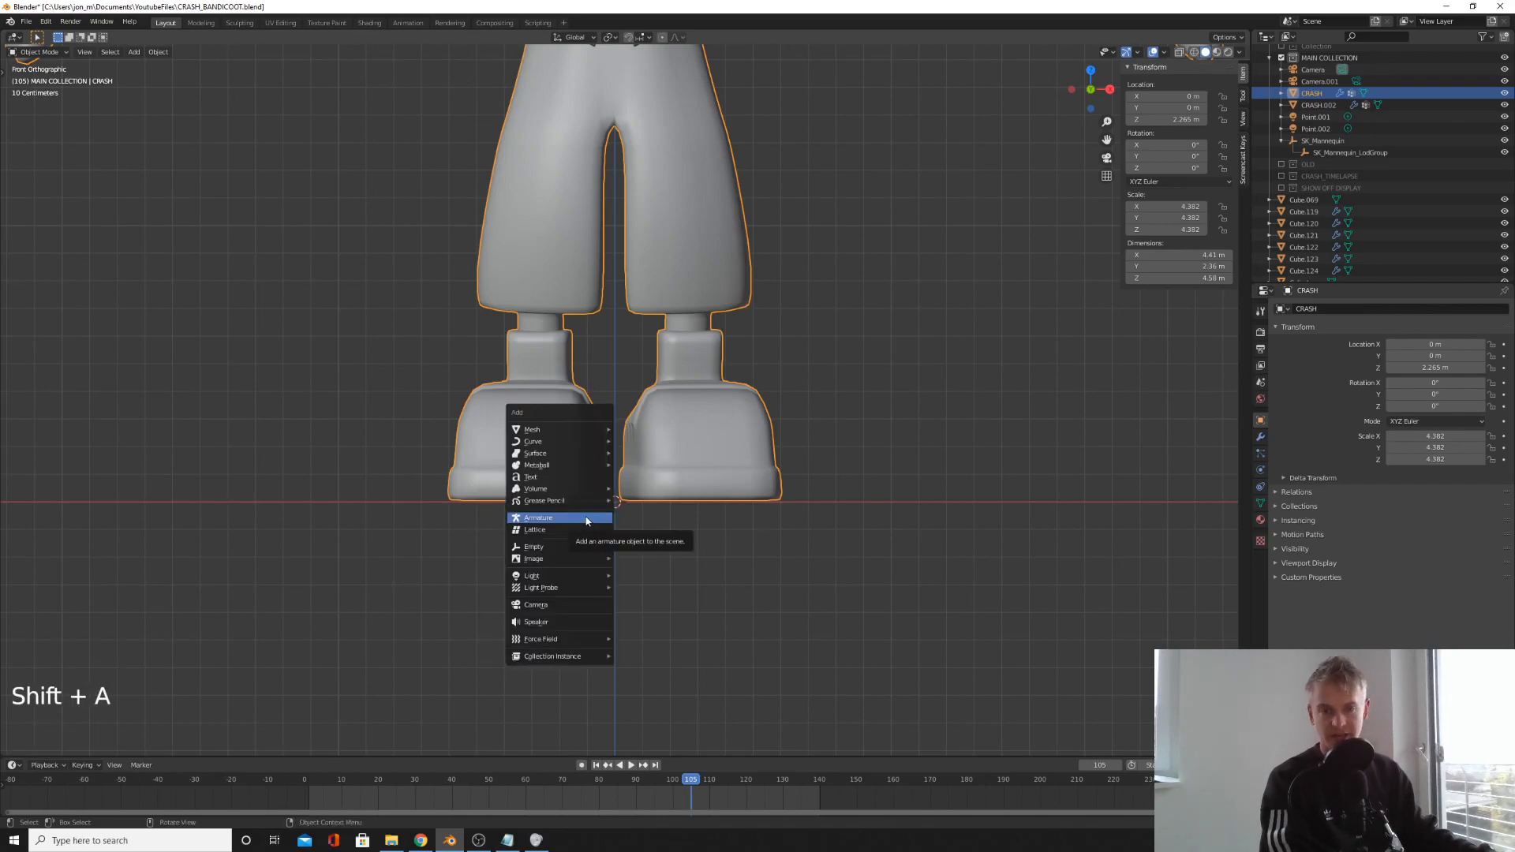
left_click(587, 521)
scroll(579, 552, "up", 3)
scroll(577, 555, "down", 1)
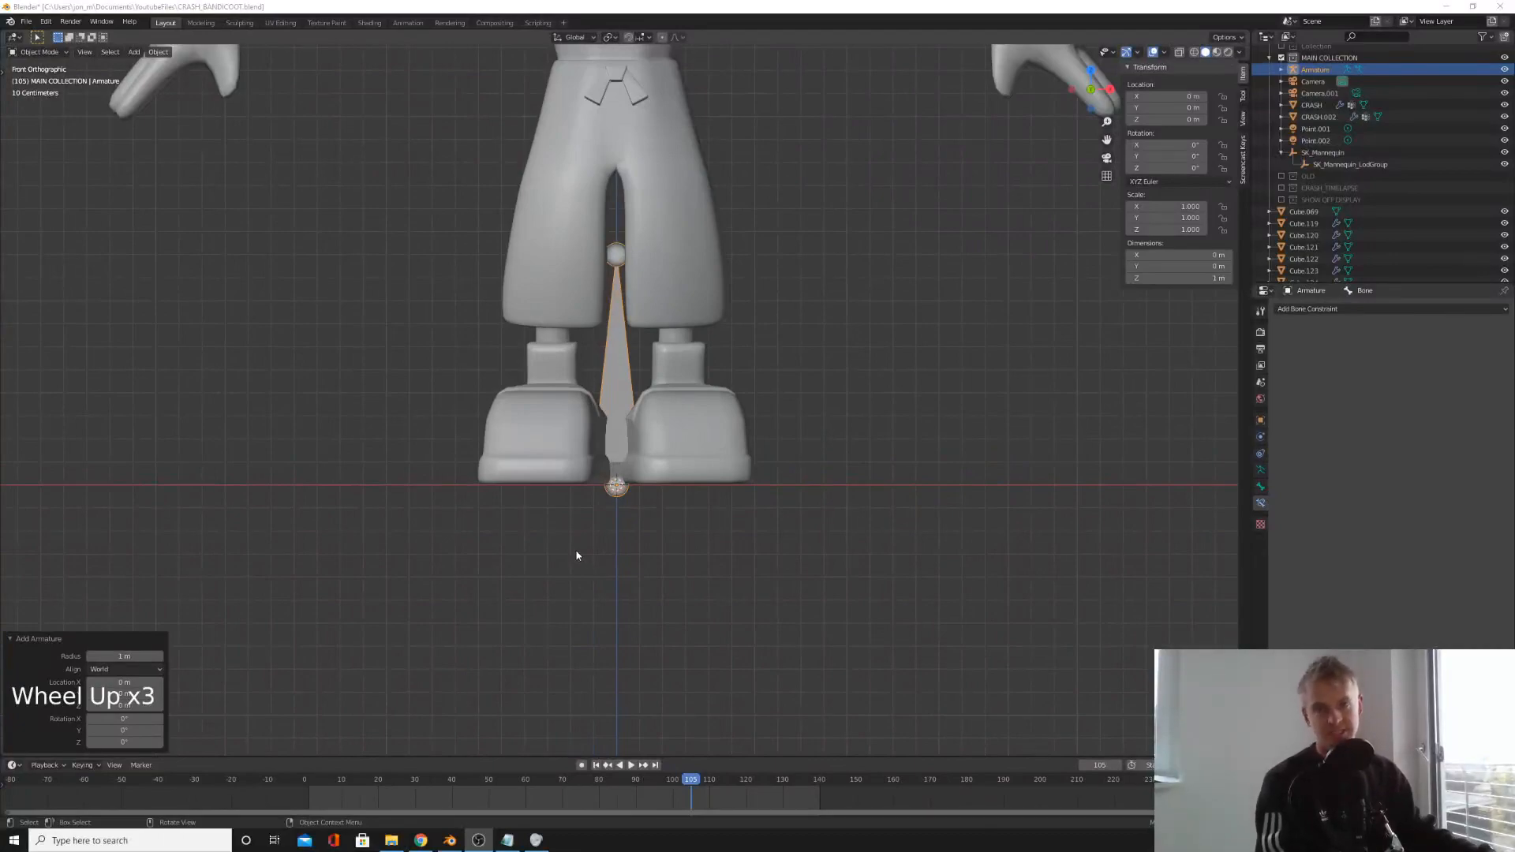
scroll(576, 556, "up", 1)
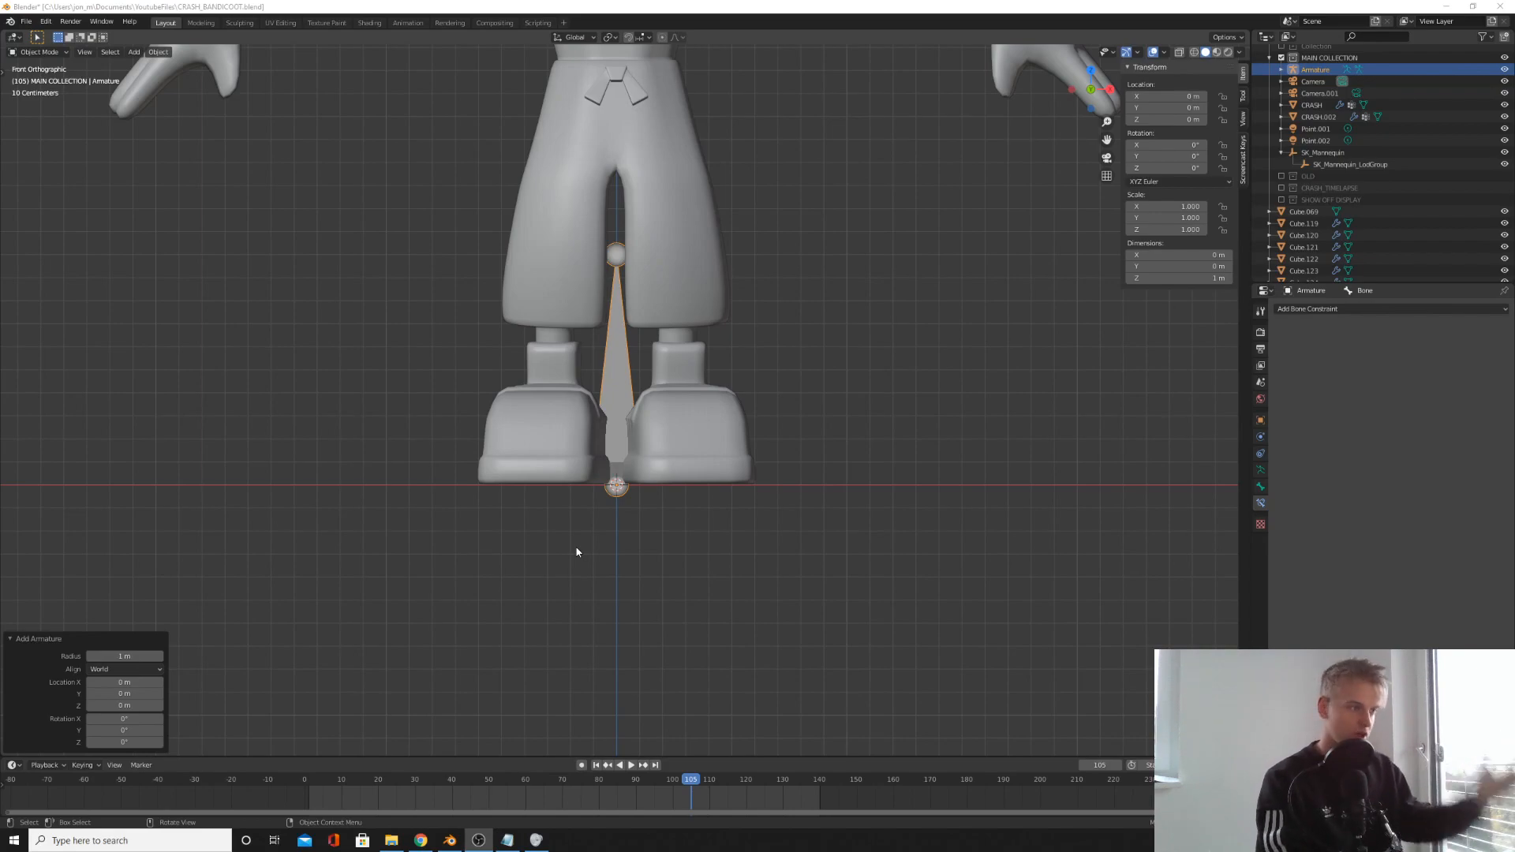
- Rename the new armature object as root
left_click(1313, 71)
double_click(1313, 71)
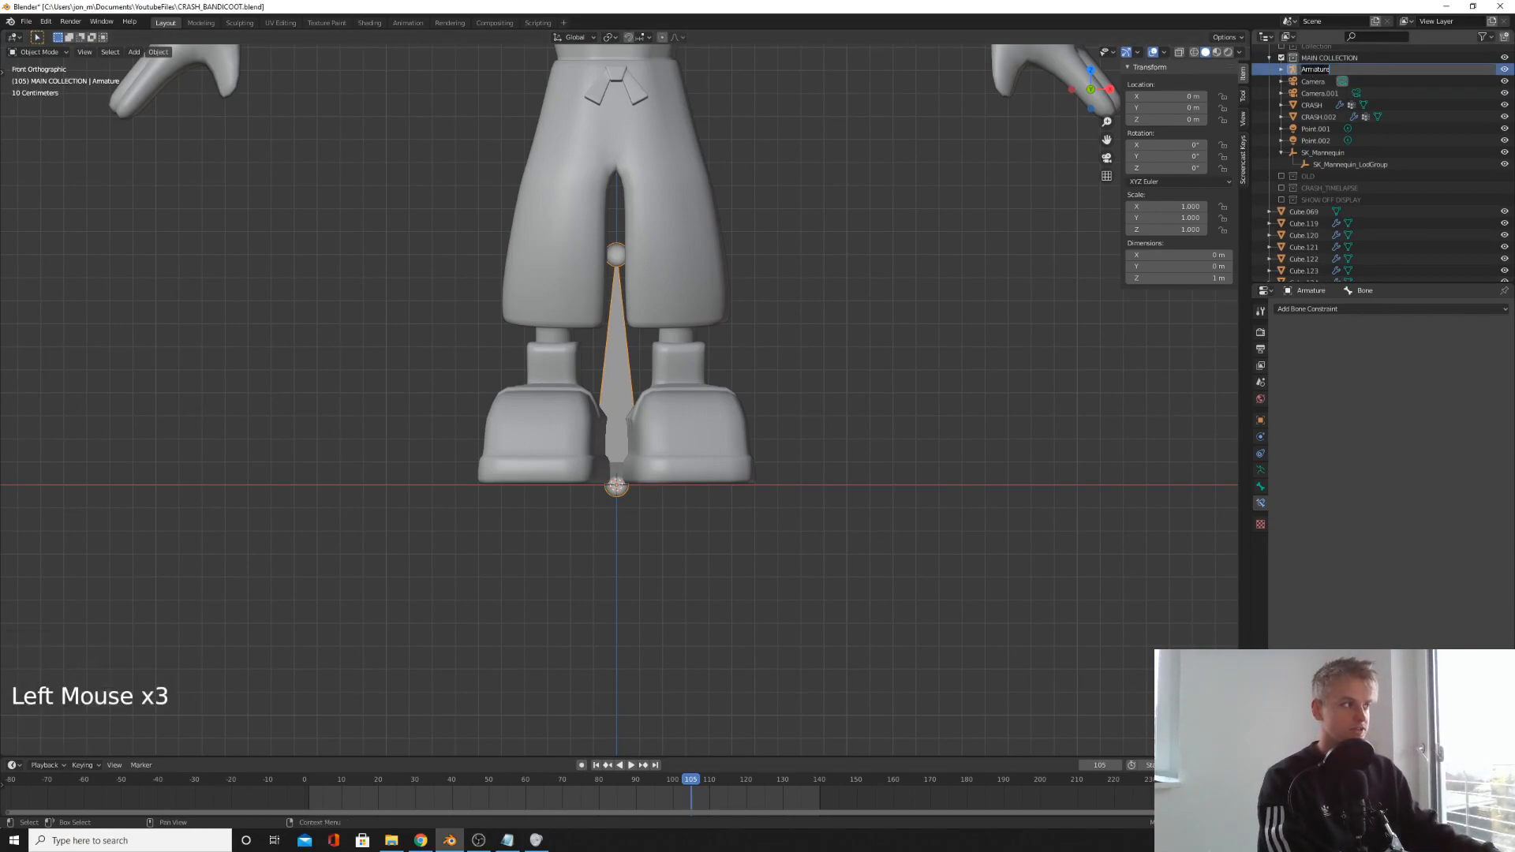
type("root")
key("Return")
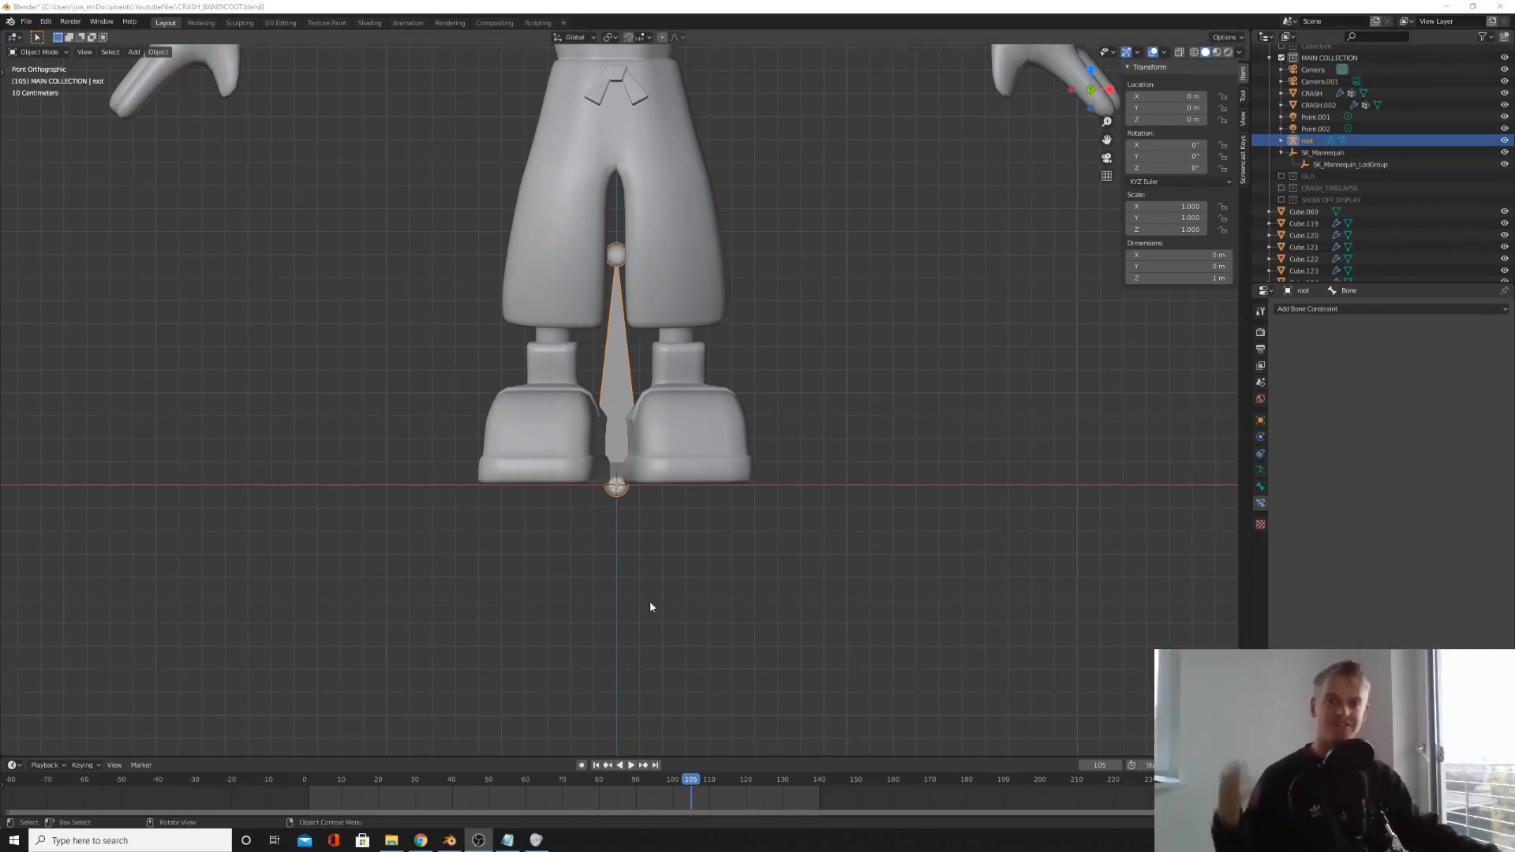
- Make the root armature draw in front of the character mesh in the viewport
left_click(1306, 145)
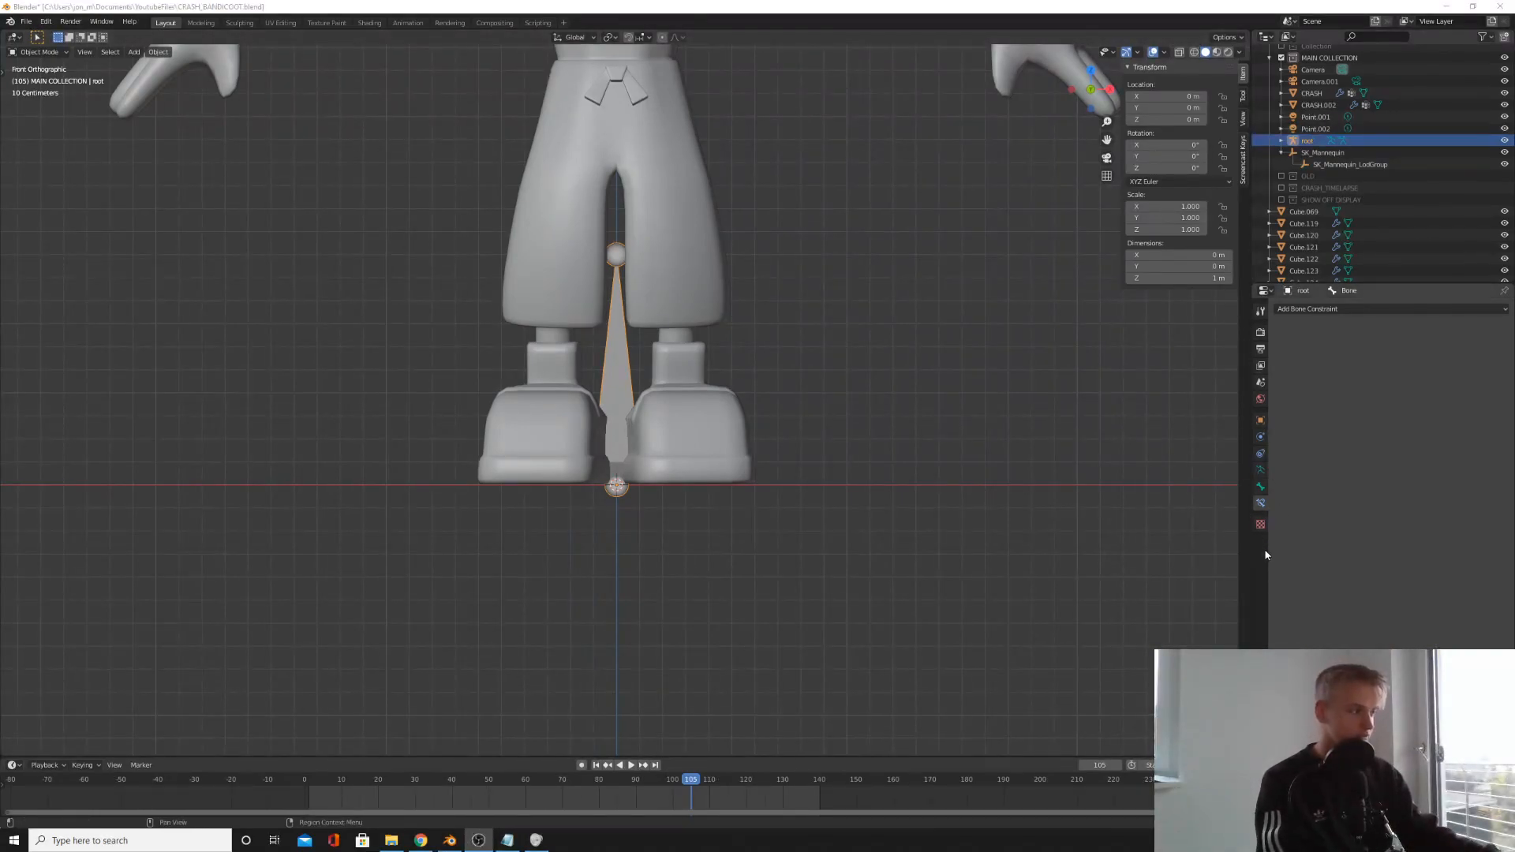
left_click(1260, 487)
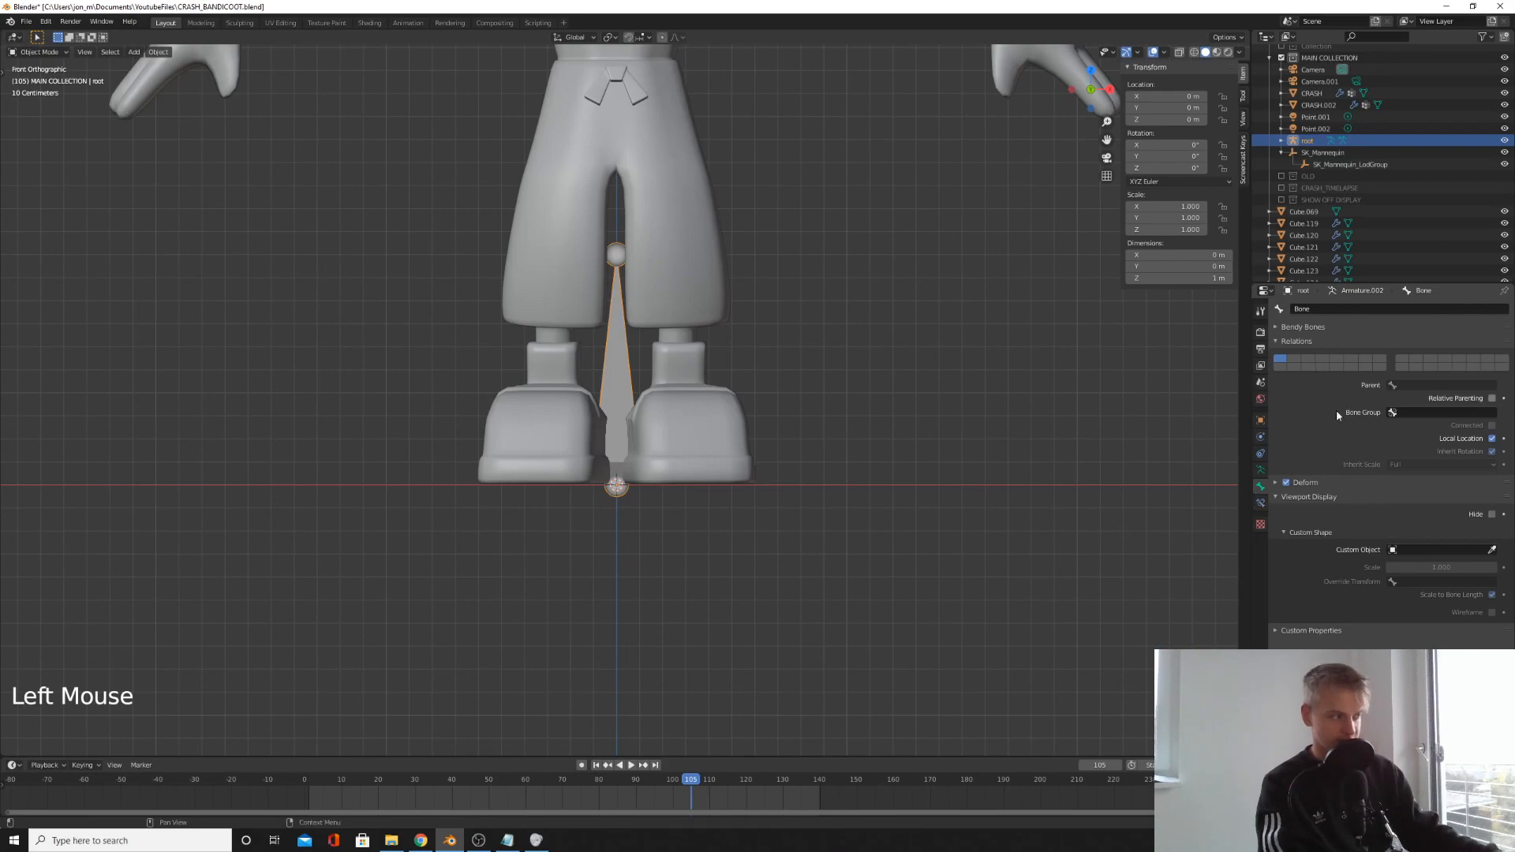
left_click(1260, 503)
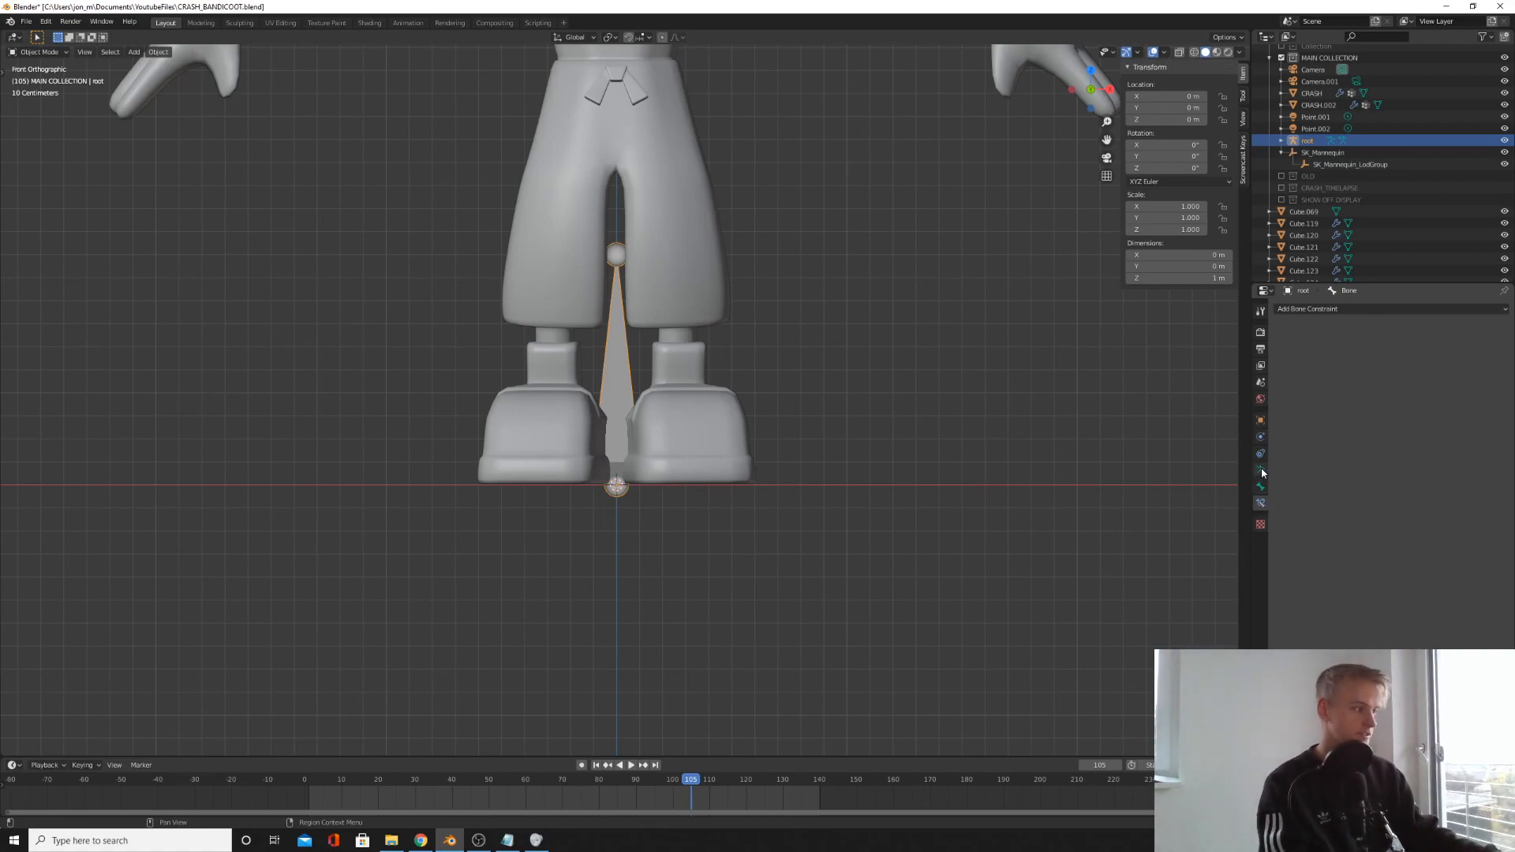
left_click(1260, 472)
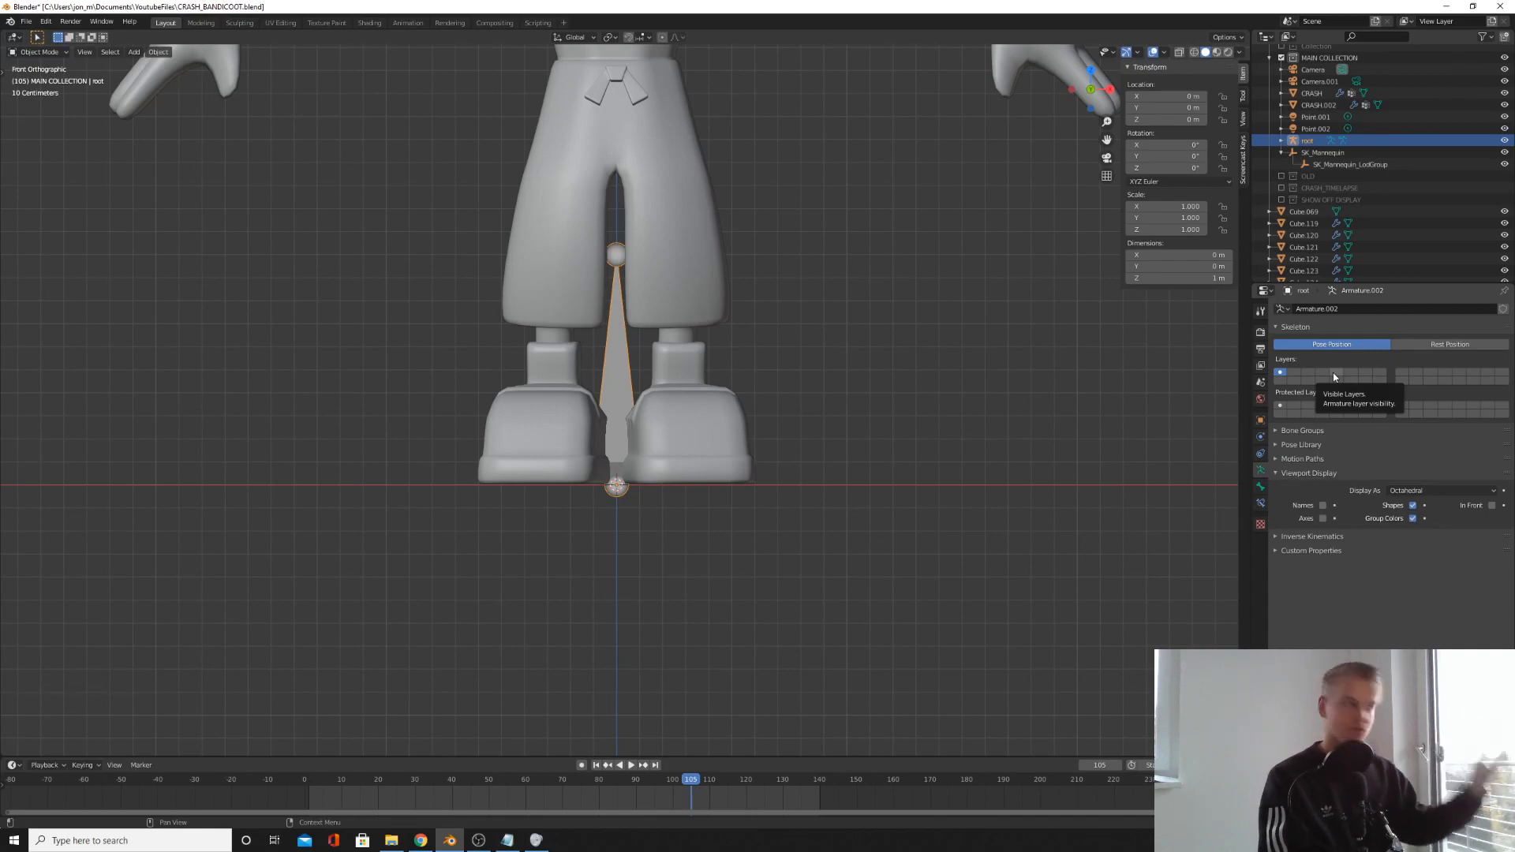
scroll(616, 429, "up", 2)
scroll(631, 450, "up", 1)
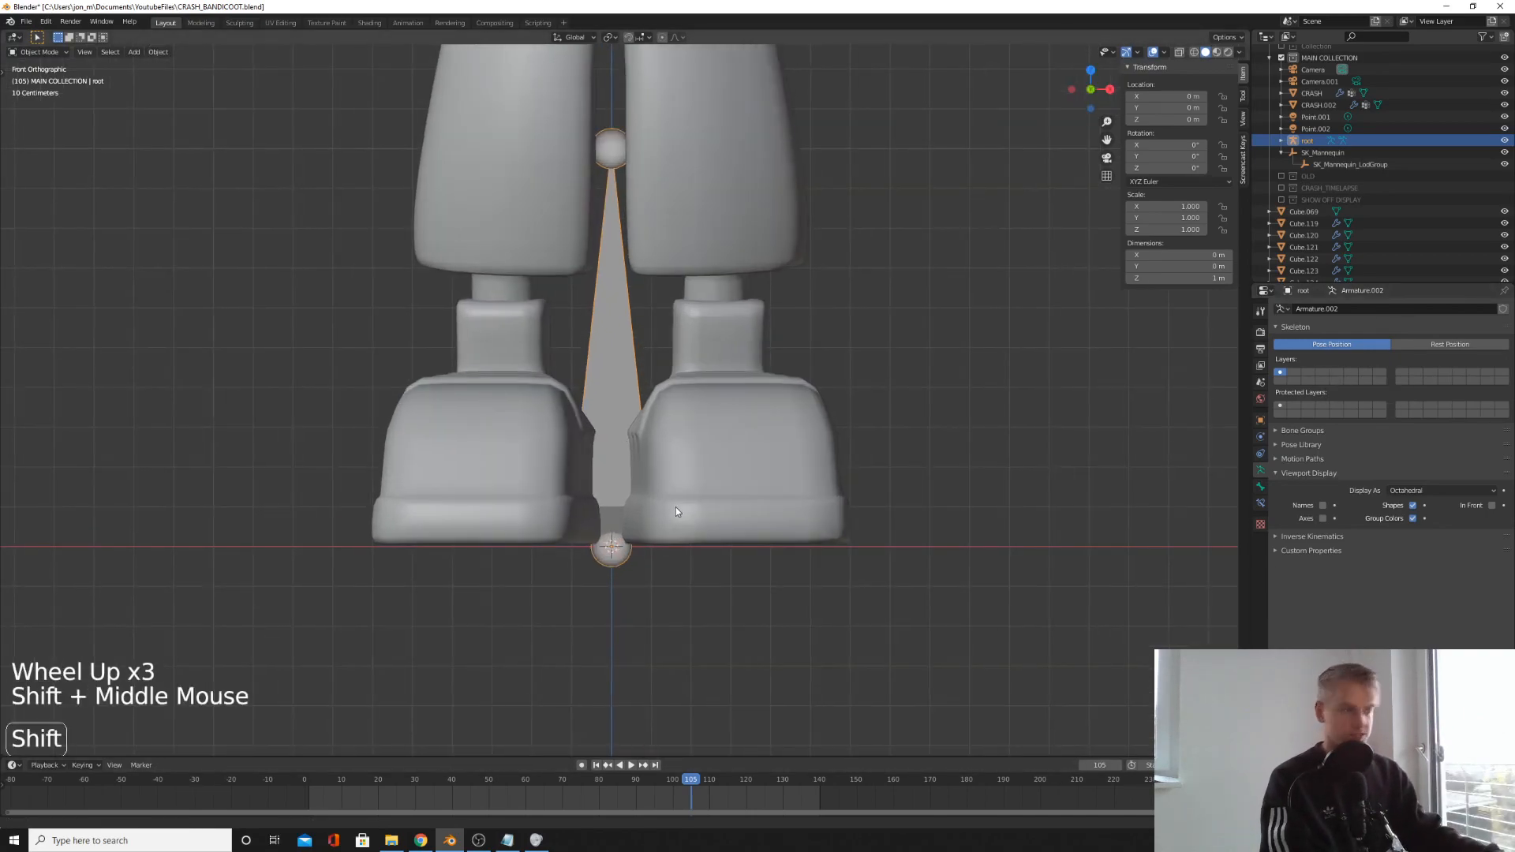
middle_click_drag(675, 506, 694, 493, "shift")
left_click(1491, 507)
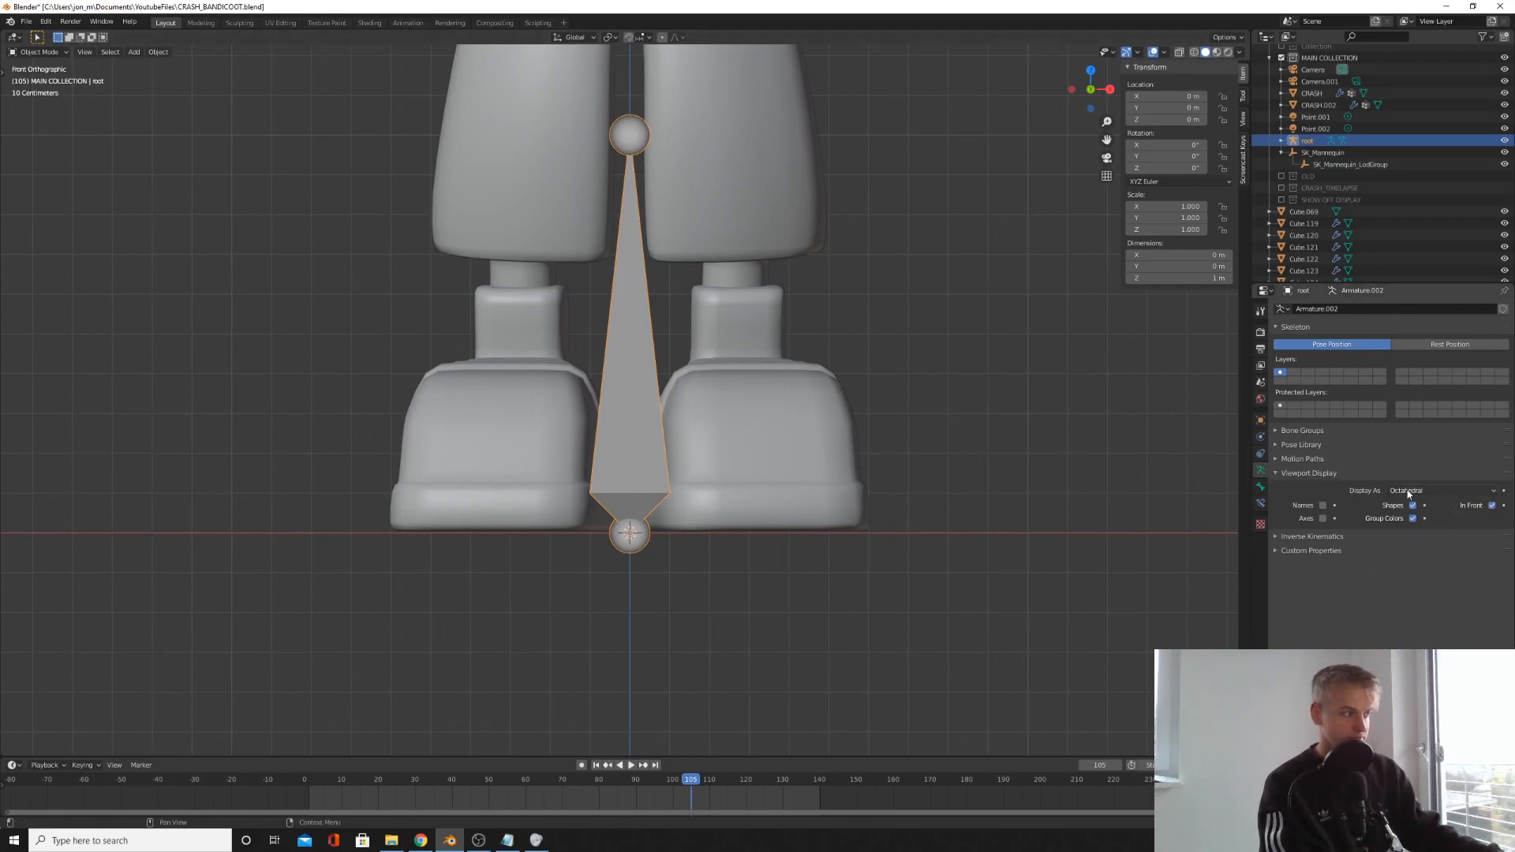
- Set the root armature's bones to display as Stick
left_click(1452, 491)
left_click(1398, 517)
scroll(707, 514, "down", 5)
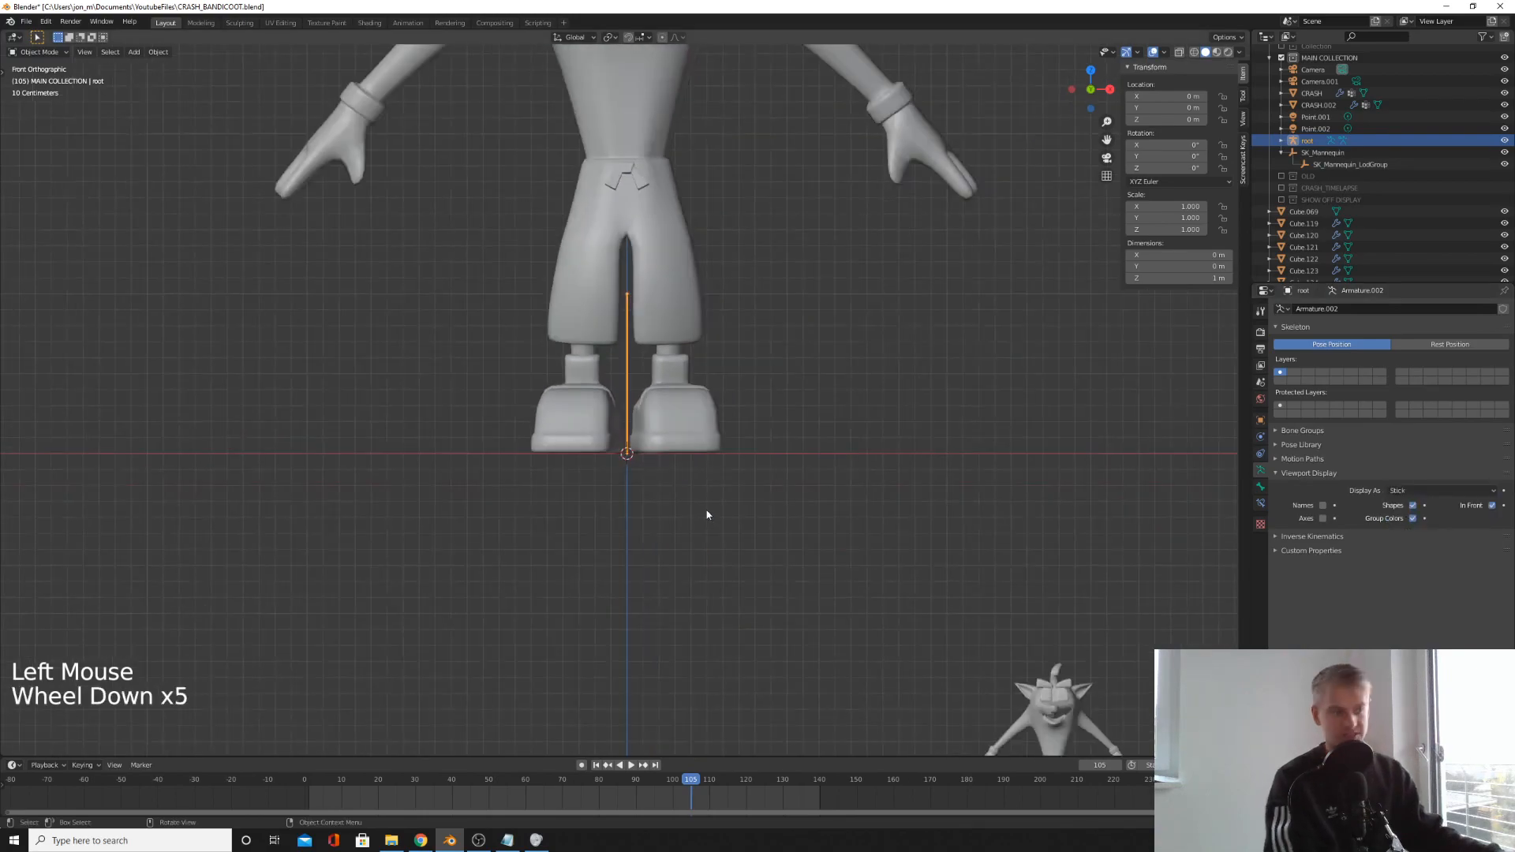
scroll(643, 433, "up", 5)
scroll(689, 419, "down", 5)
scroll(729, 420, "up", 6)
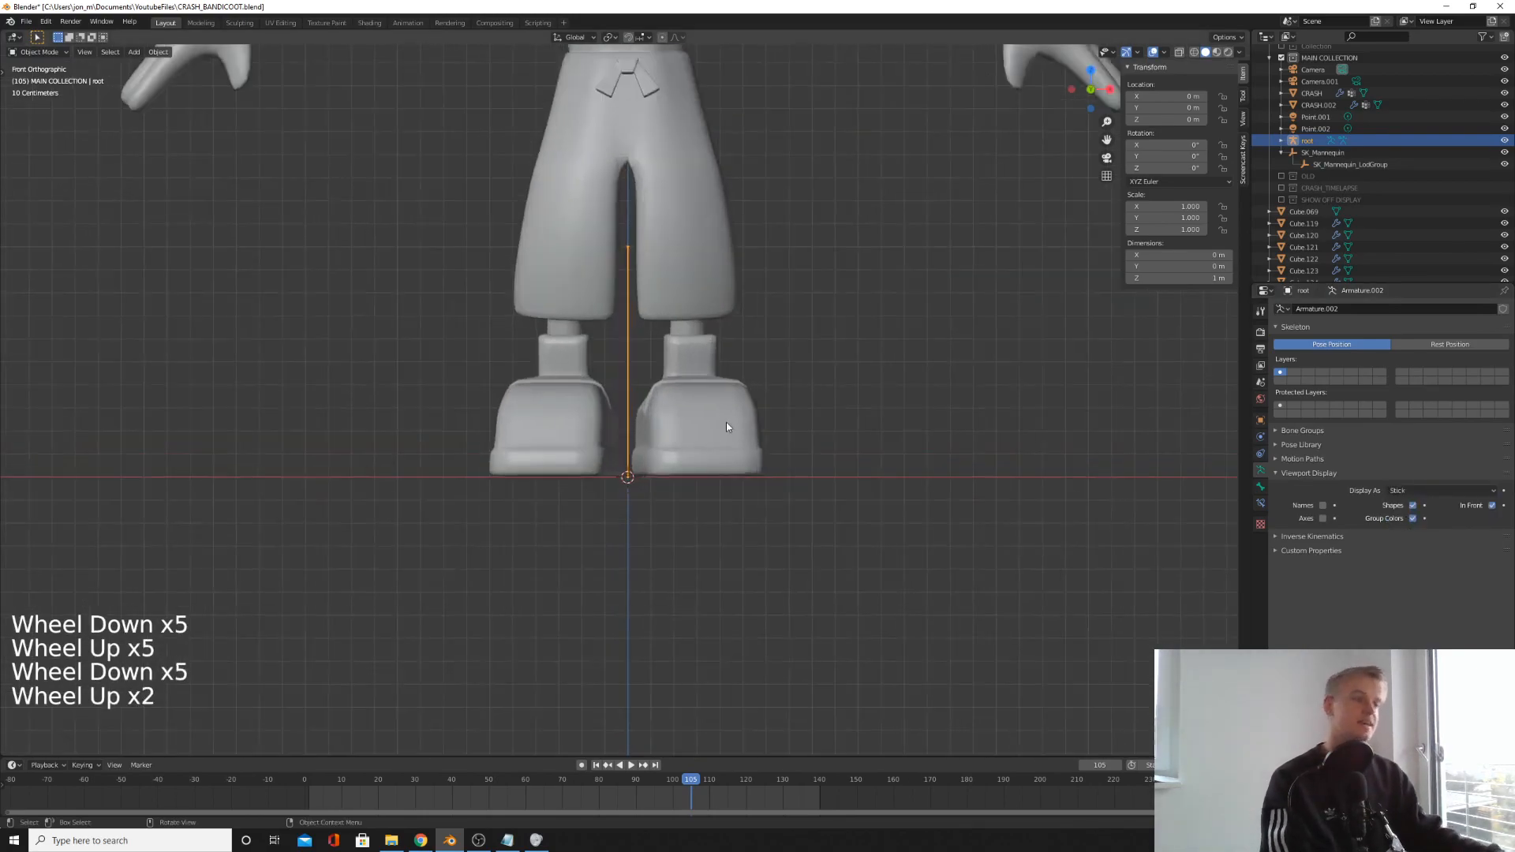
- Edit the armature and lower the root bone's tip along Z, shrinking the bone to about 0.011 m long at the origin
key("alt+a")
key("Tab")
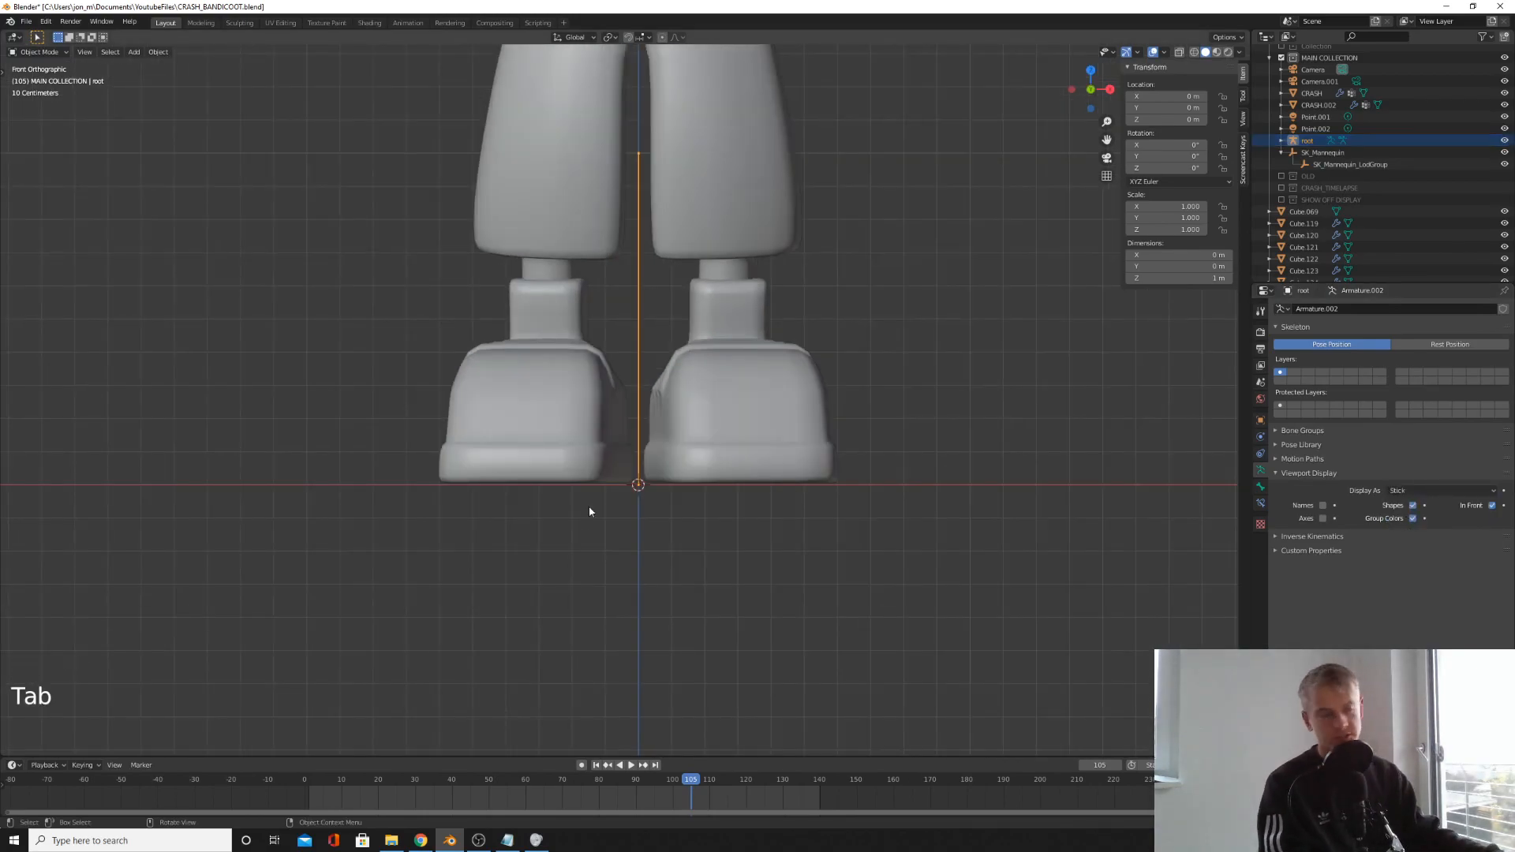
key("Tab")
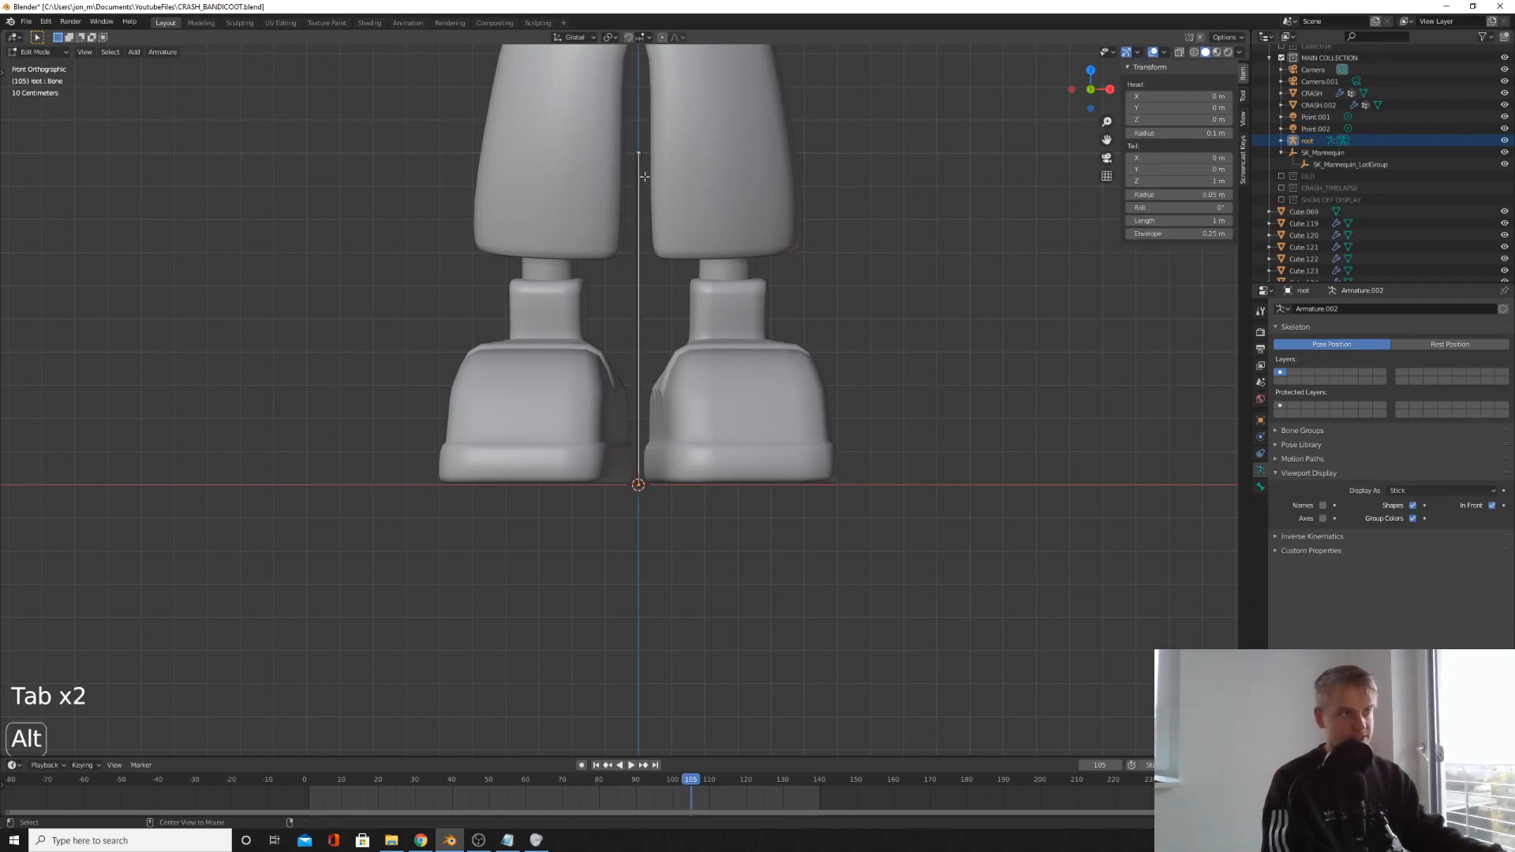
key("alt+a")
left_click(639, 158)
left_click(637, 145)
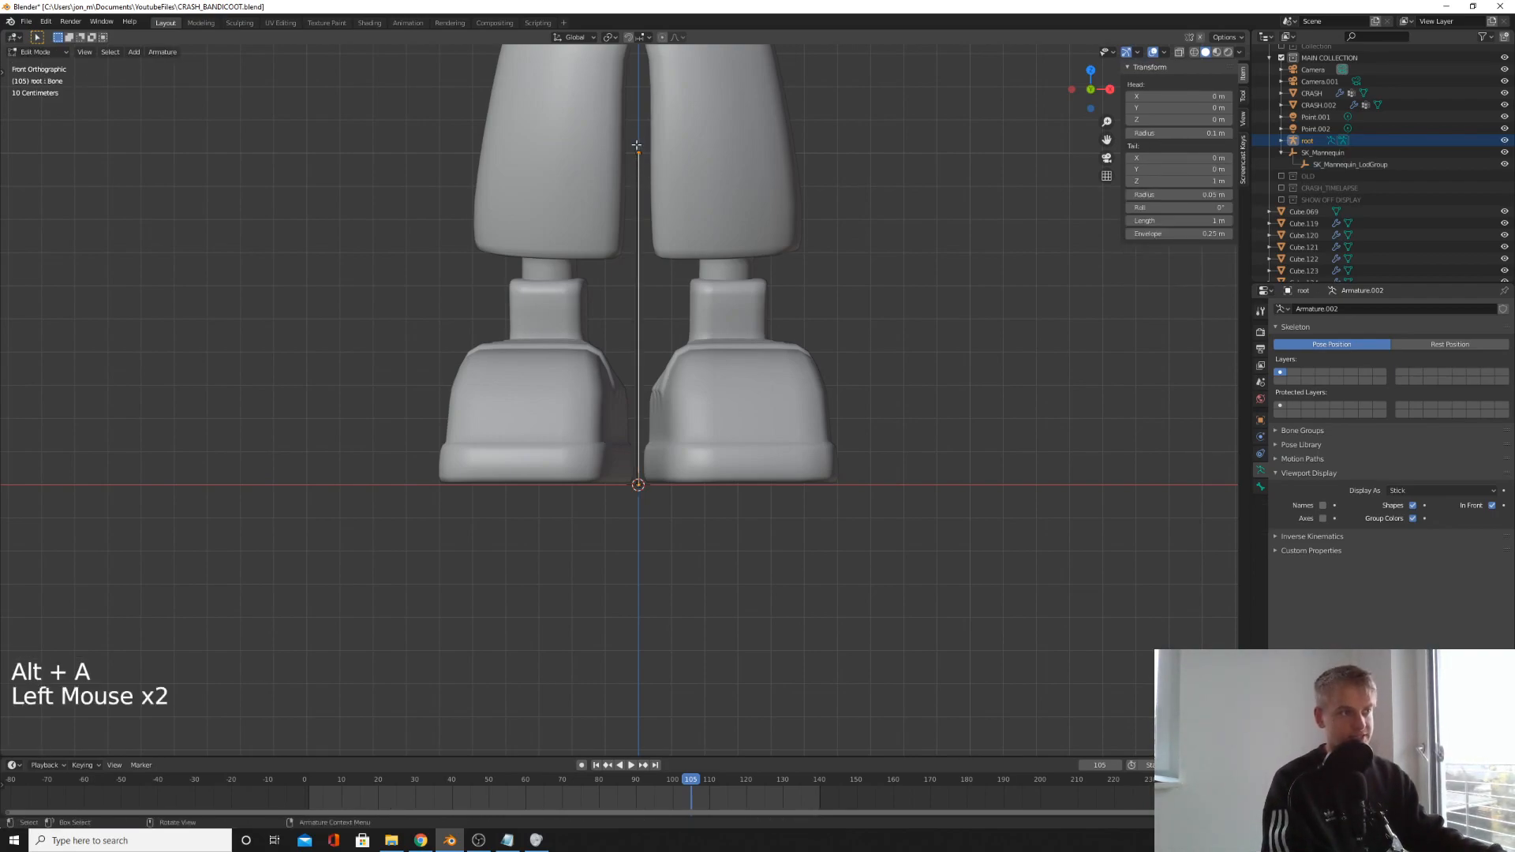
key("g")
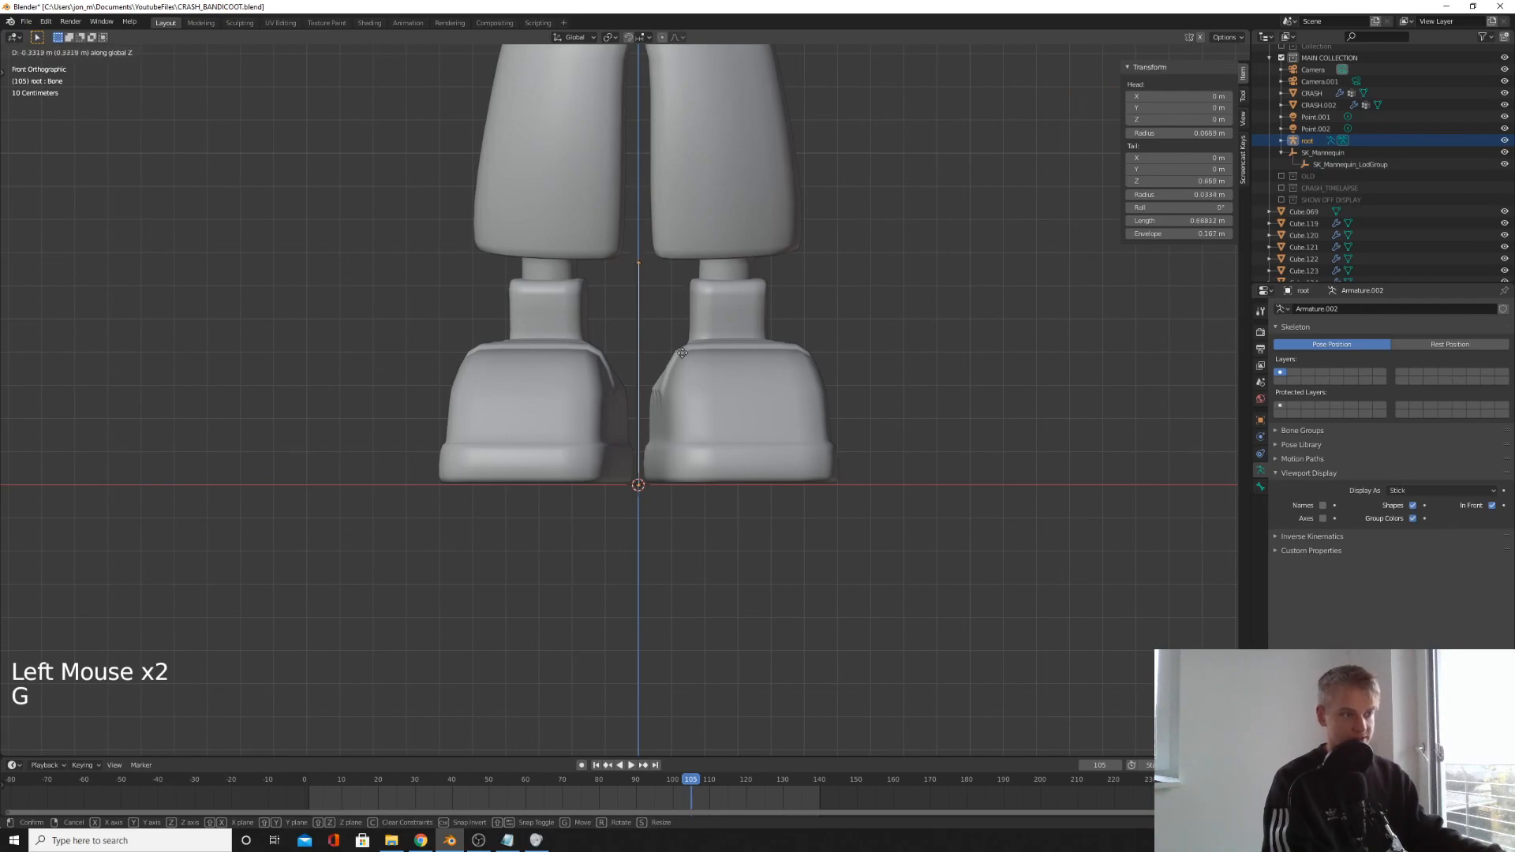
left_click(690, 564)
scroll(690, 563, "up", 4)
scroll(671, 560, "down", 5)
middle_click_drag(670, 560, 639, 548)
scroll(631, 553, "down", 3)
scroll(618, 557, "up", 2)
scroll(619, 558, "up", 1)
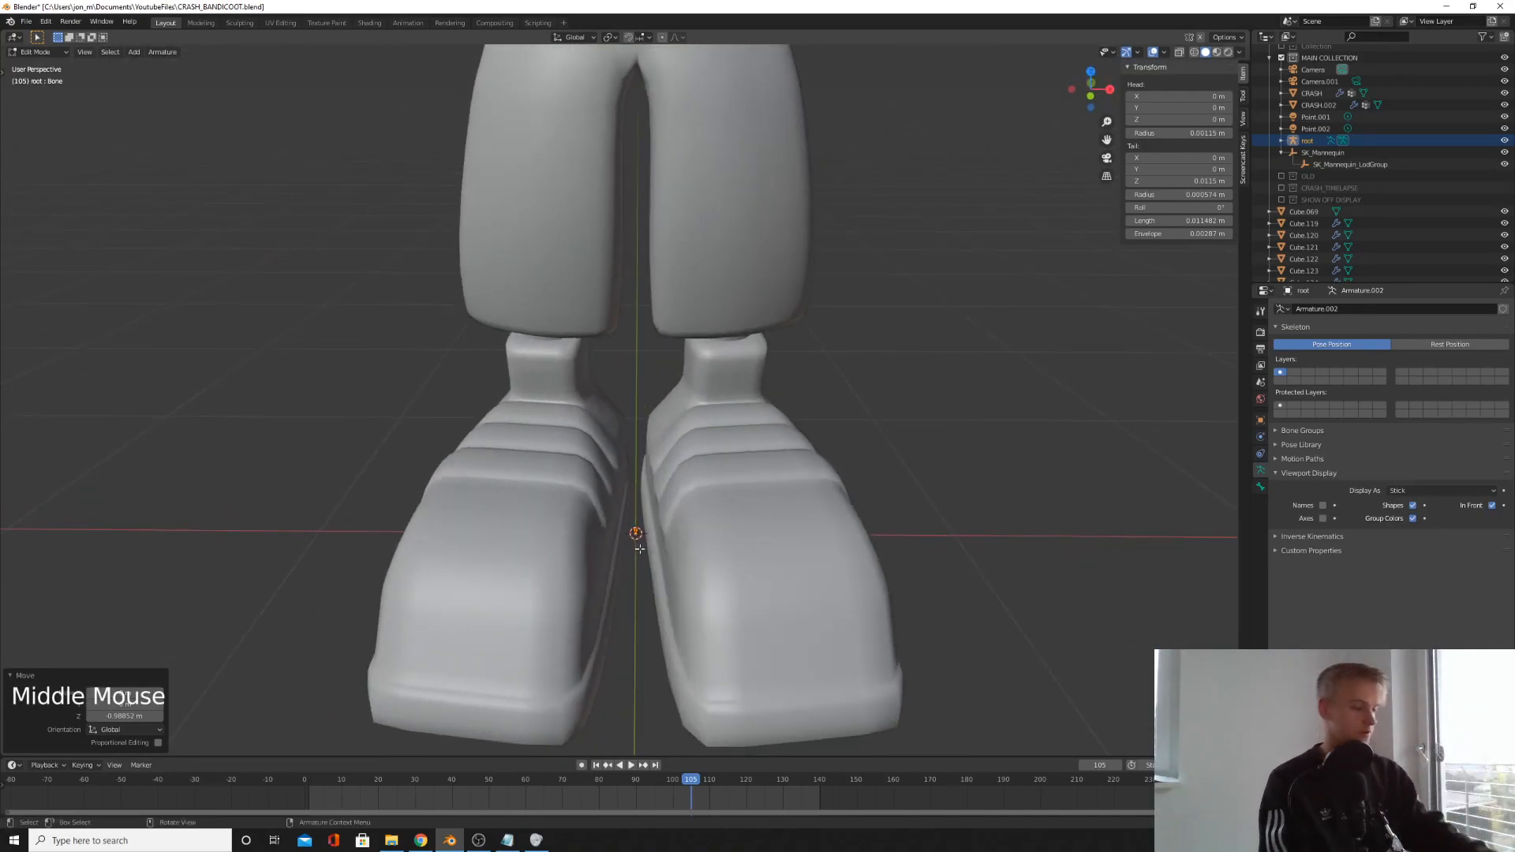
- Place the 3D cursor at the centre of the character's waistband and add a new bone there
key("KP_1")
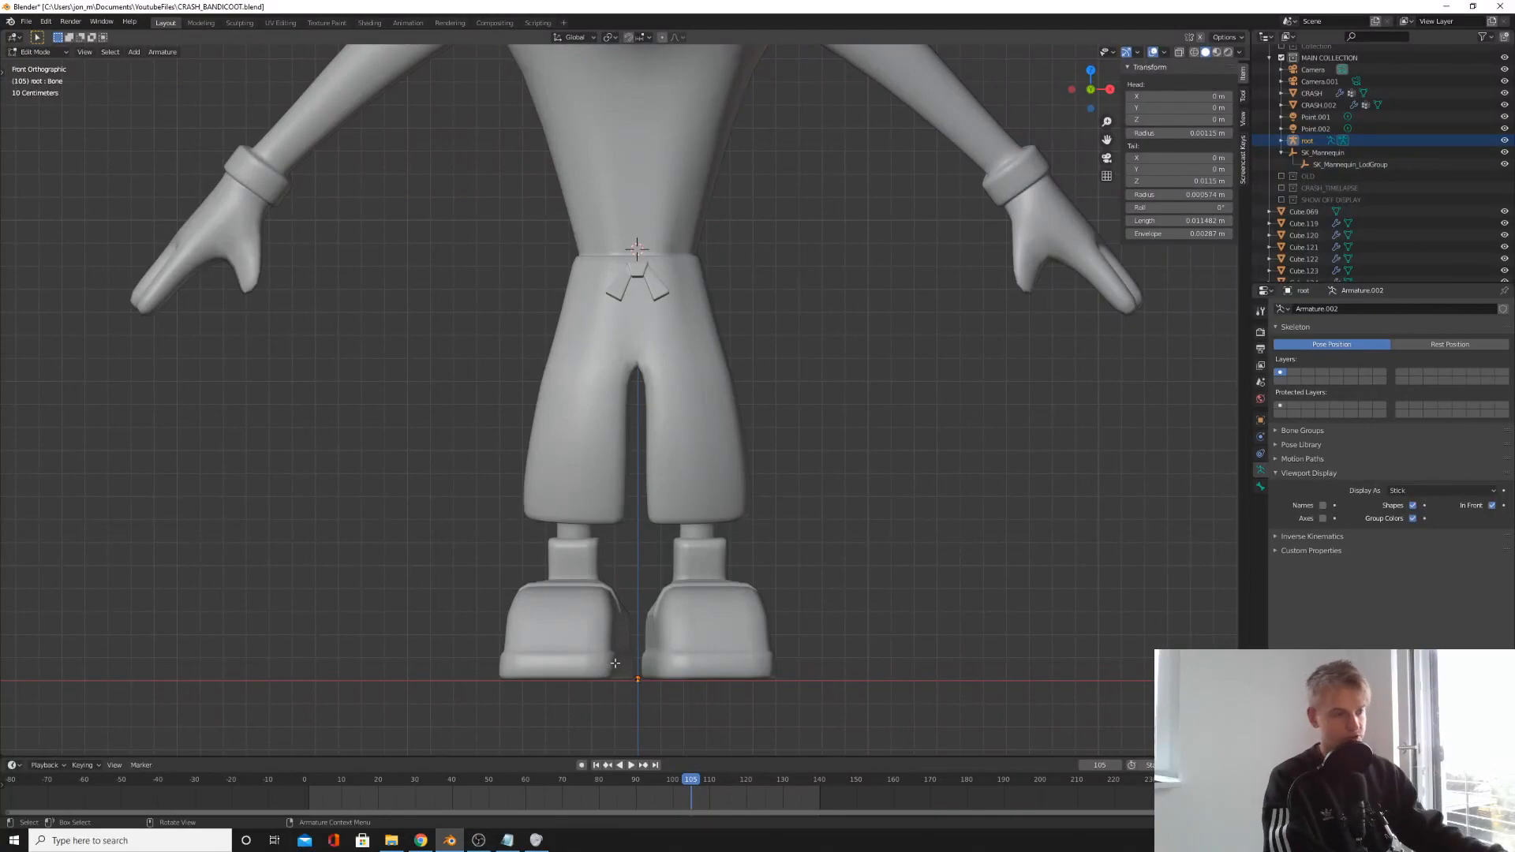
middle_click_drag(615, 663, 615, 774, "shift")
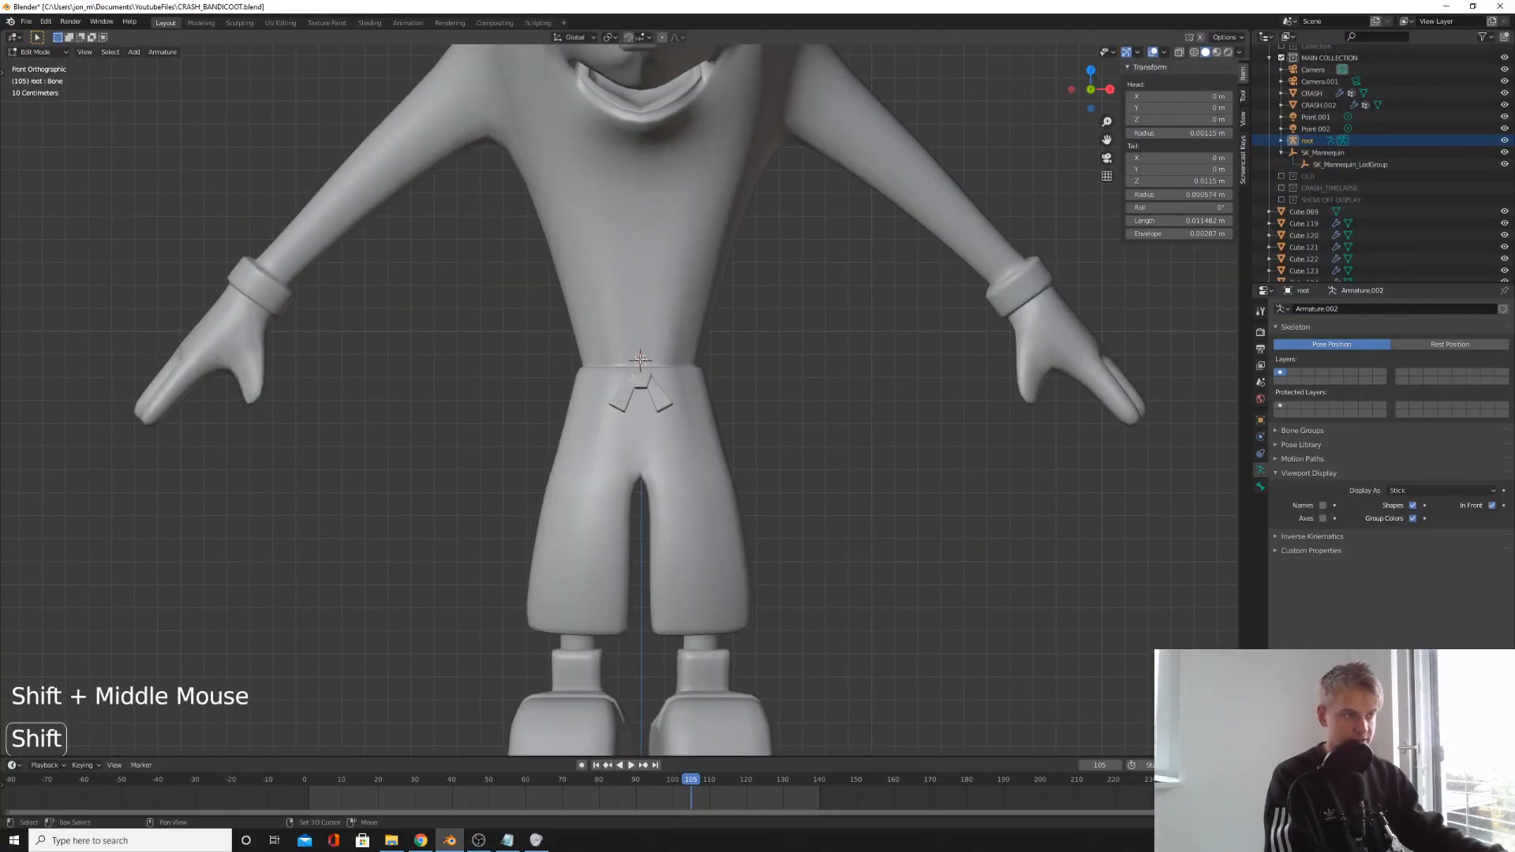
right_click(639, 360, "shift")
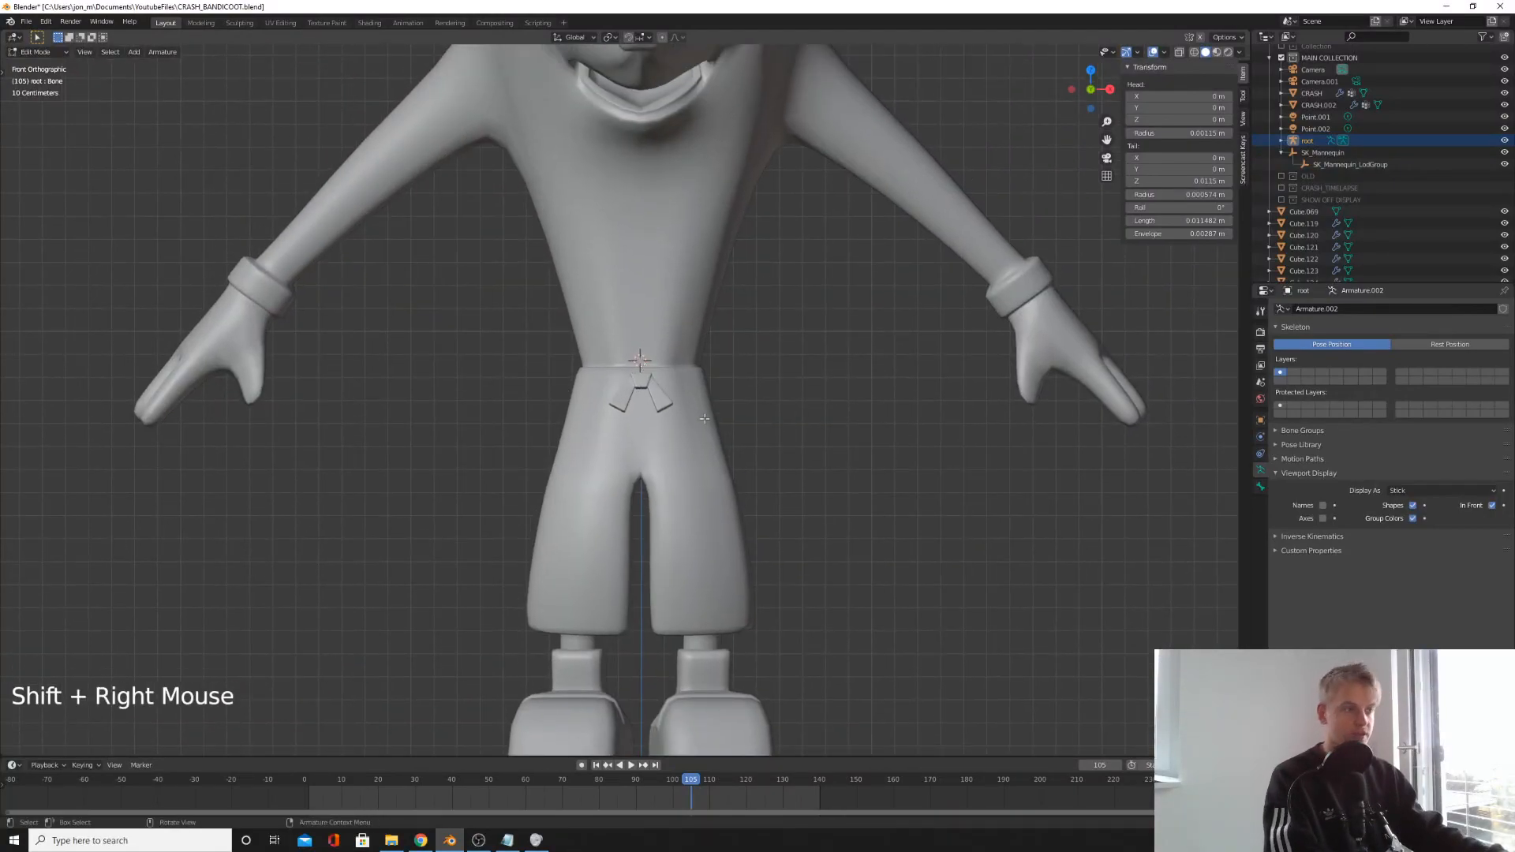
key("shift+a")
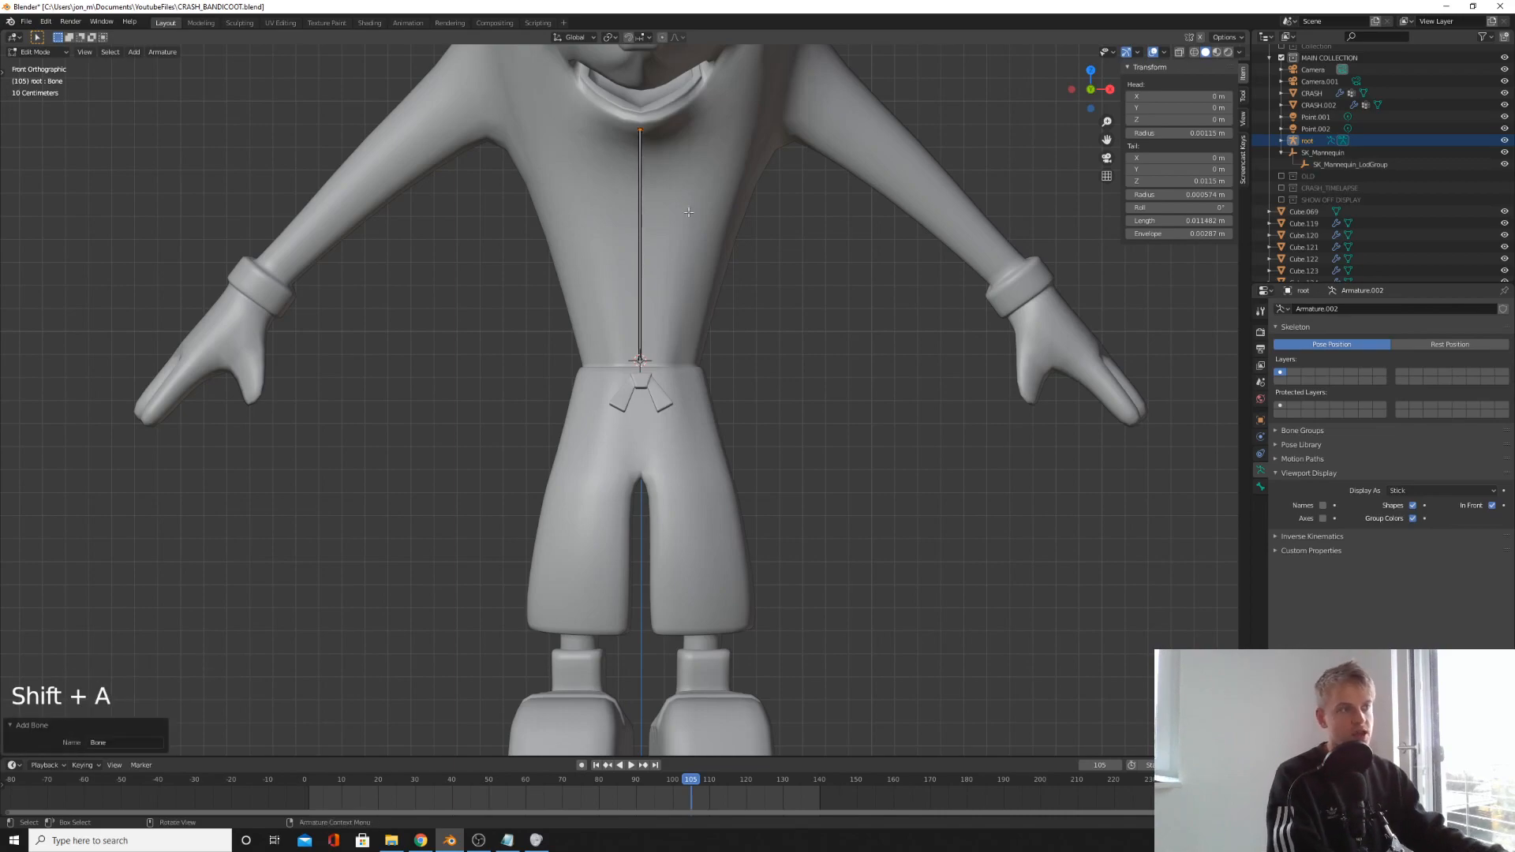
- Shorten the new waist bone by lowering its tip about 0.77 m along Z, ending just above the waistband
middle_click_drag(692, 249, 699, 346, "shift")
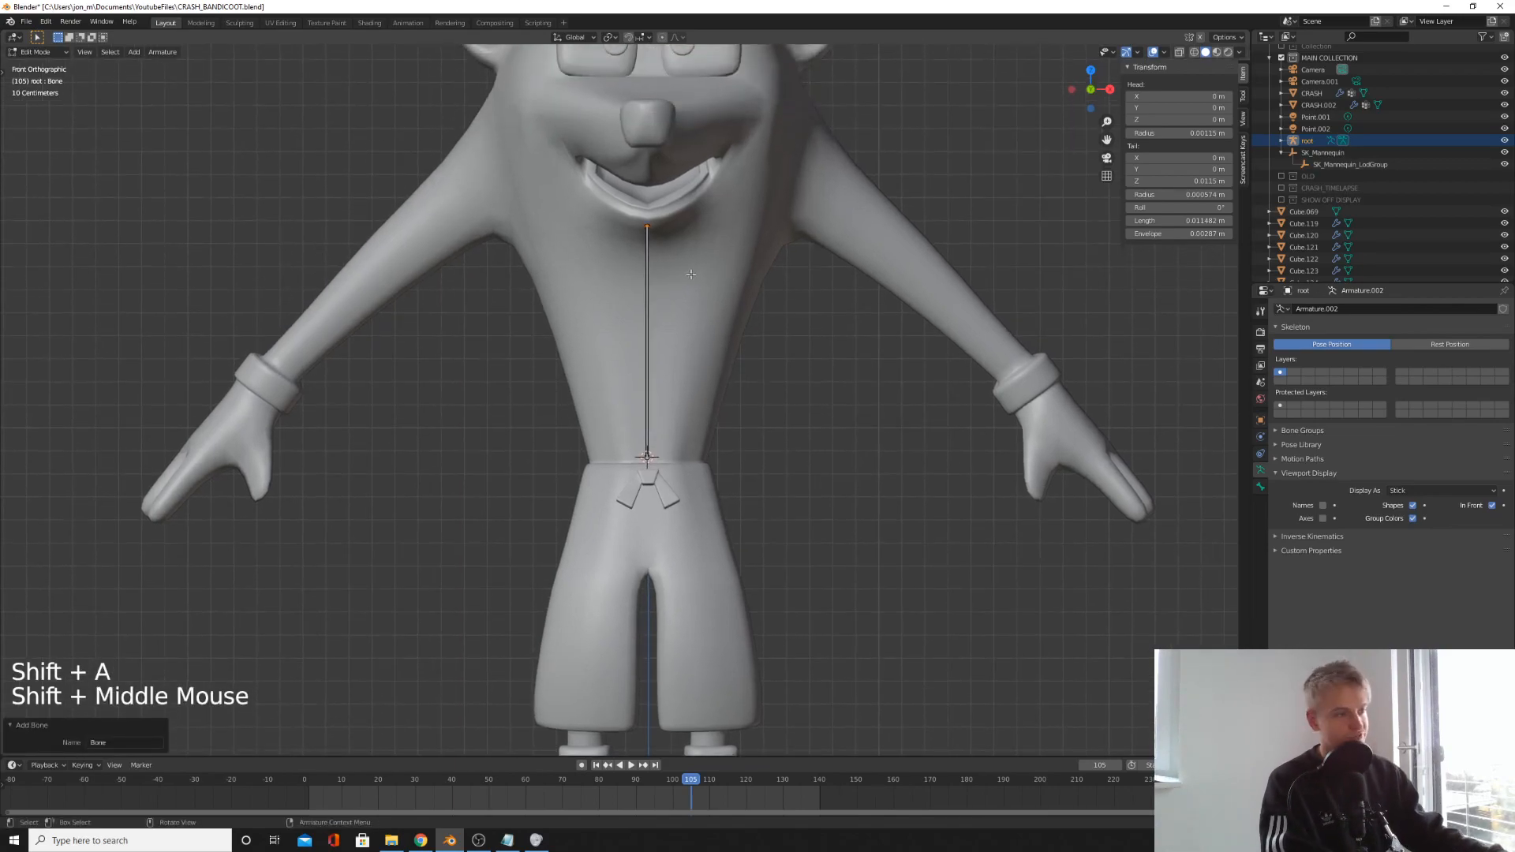
key("g")
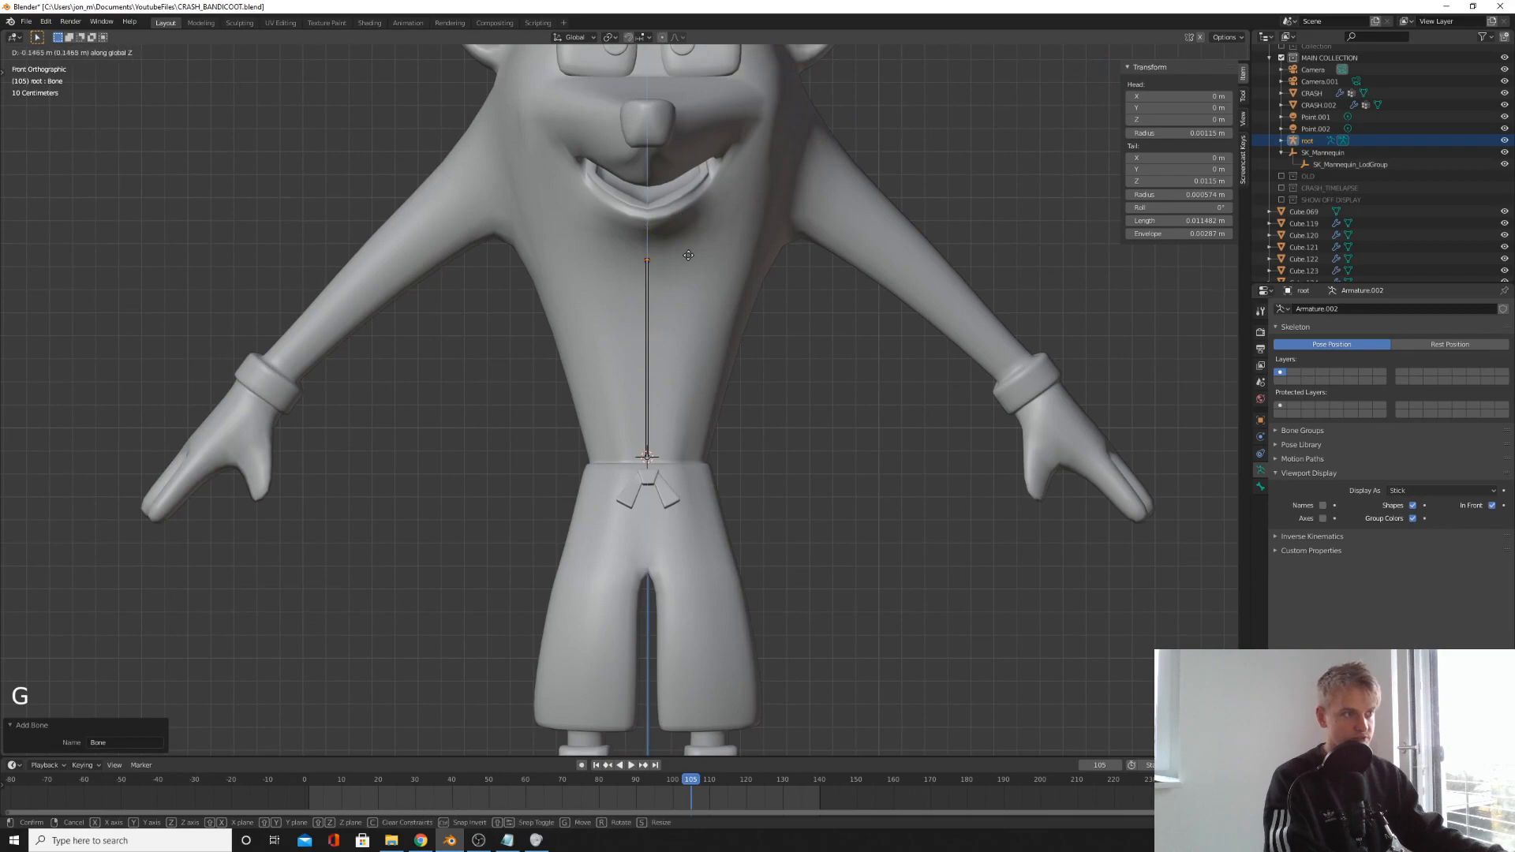
left_click(685, 395)
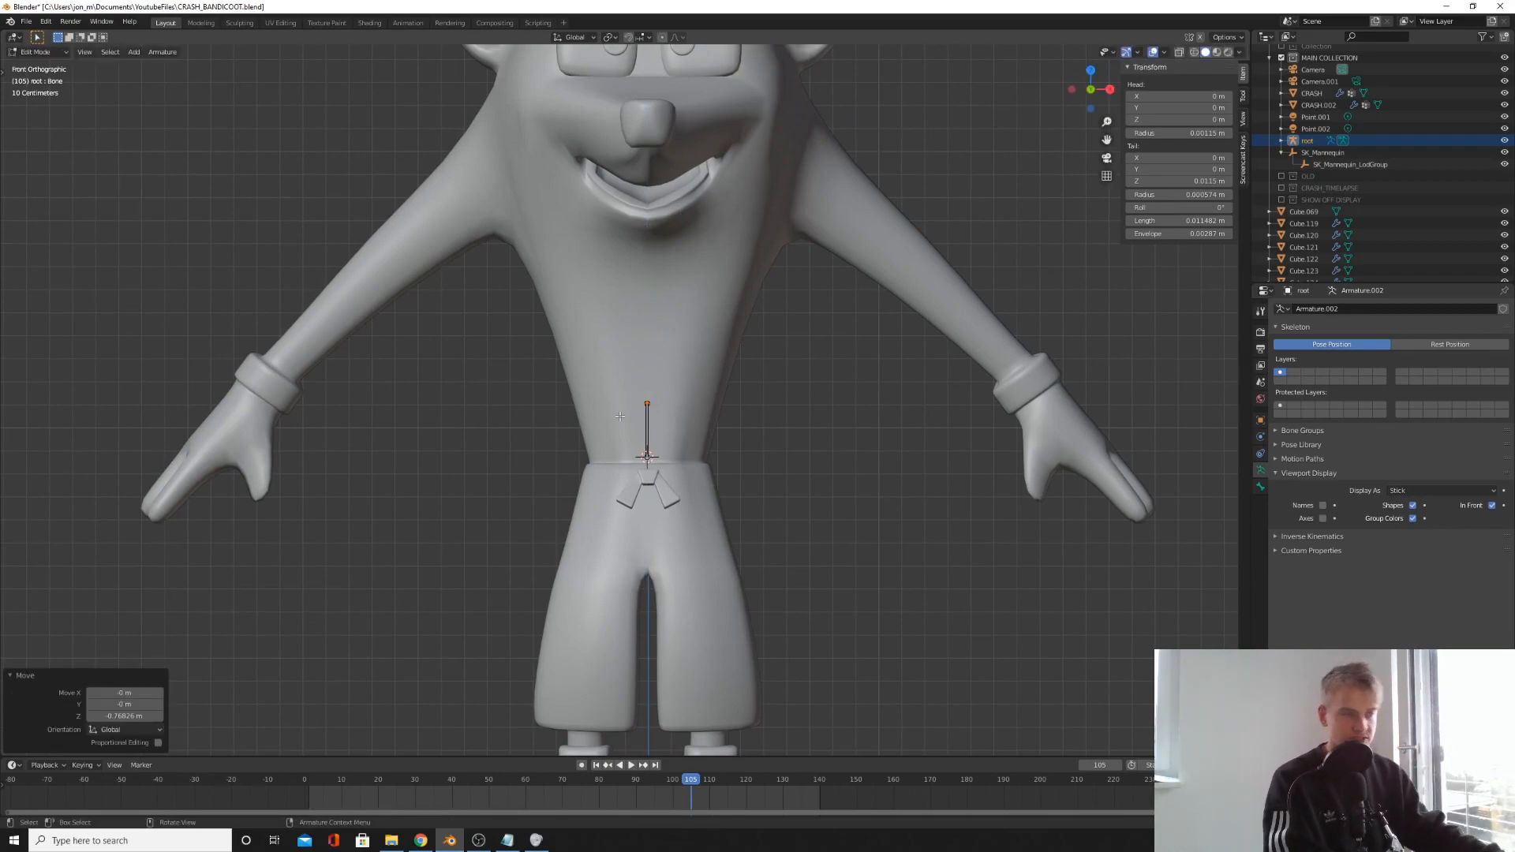
scroll(691, 400, "up", 4)
middle_click_drag(690, 401, 669, 458, "shift")
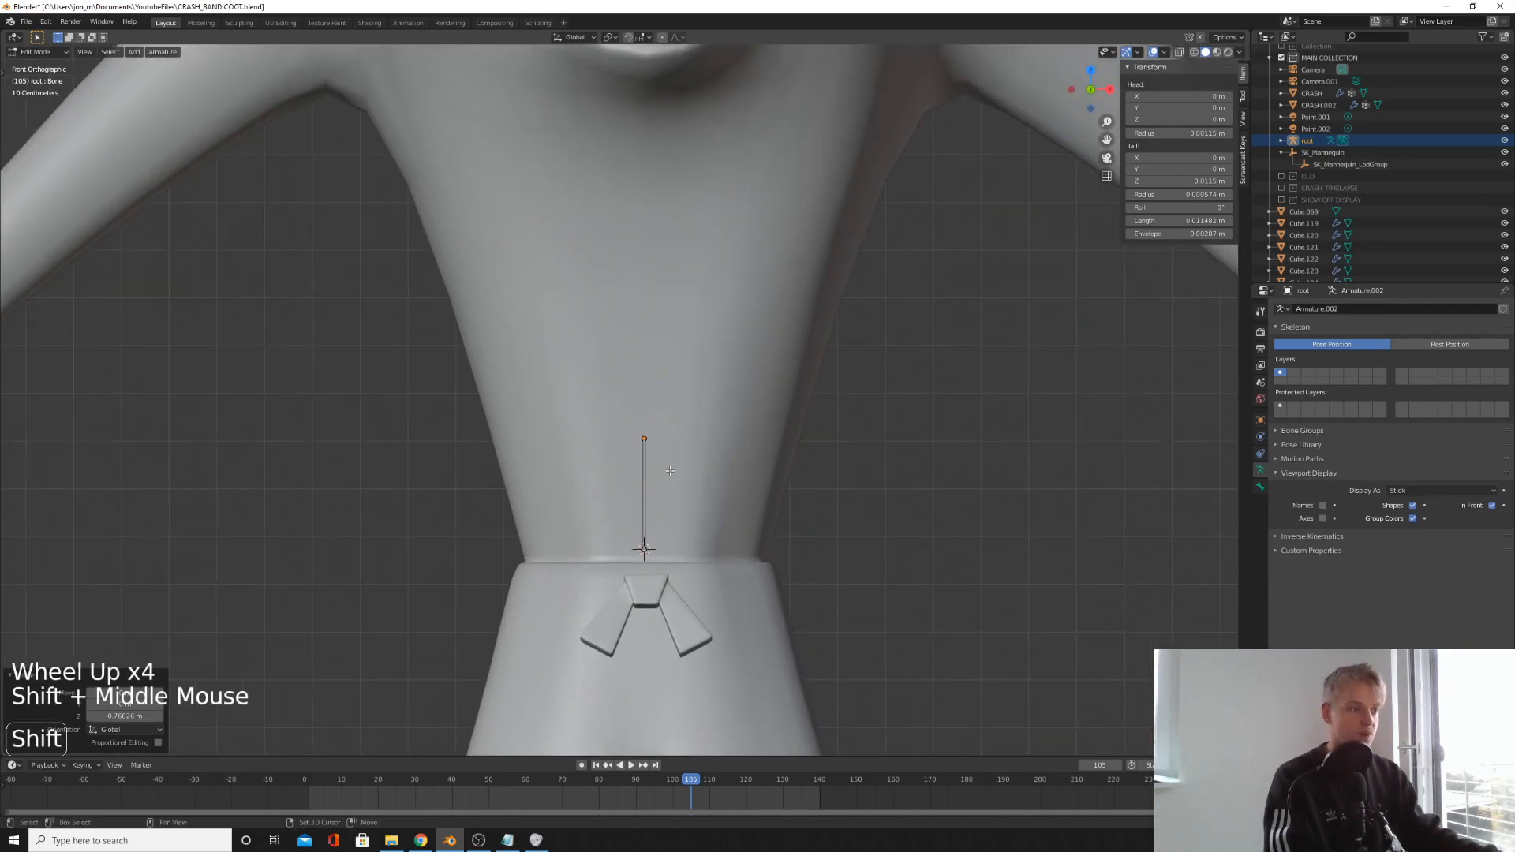
- Extrude two spine bones straight up along Z from the waist bone, about 0.27 m and 0.3 m long
scroll(669, 458, "down", 4)
key("e")
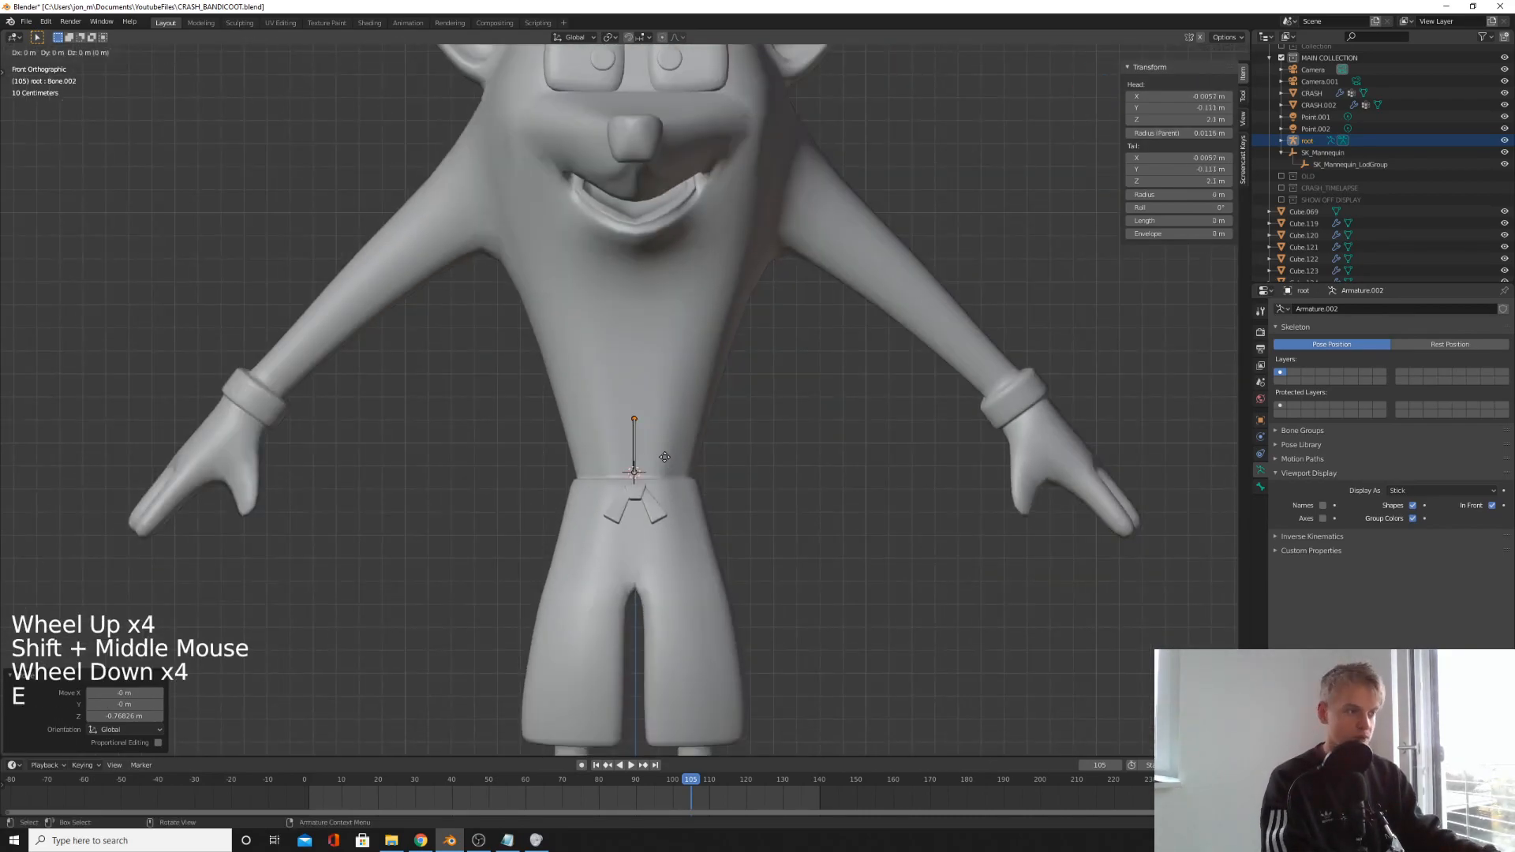
key("z")
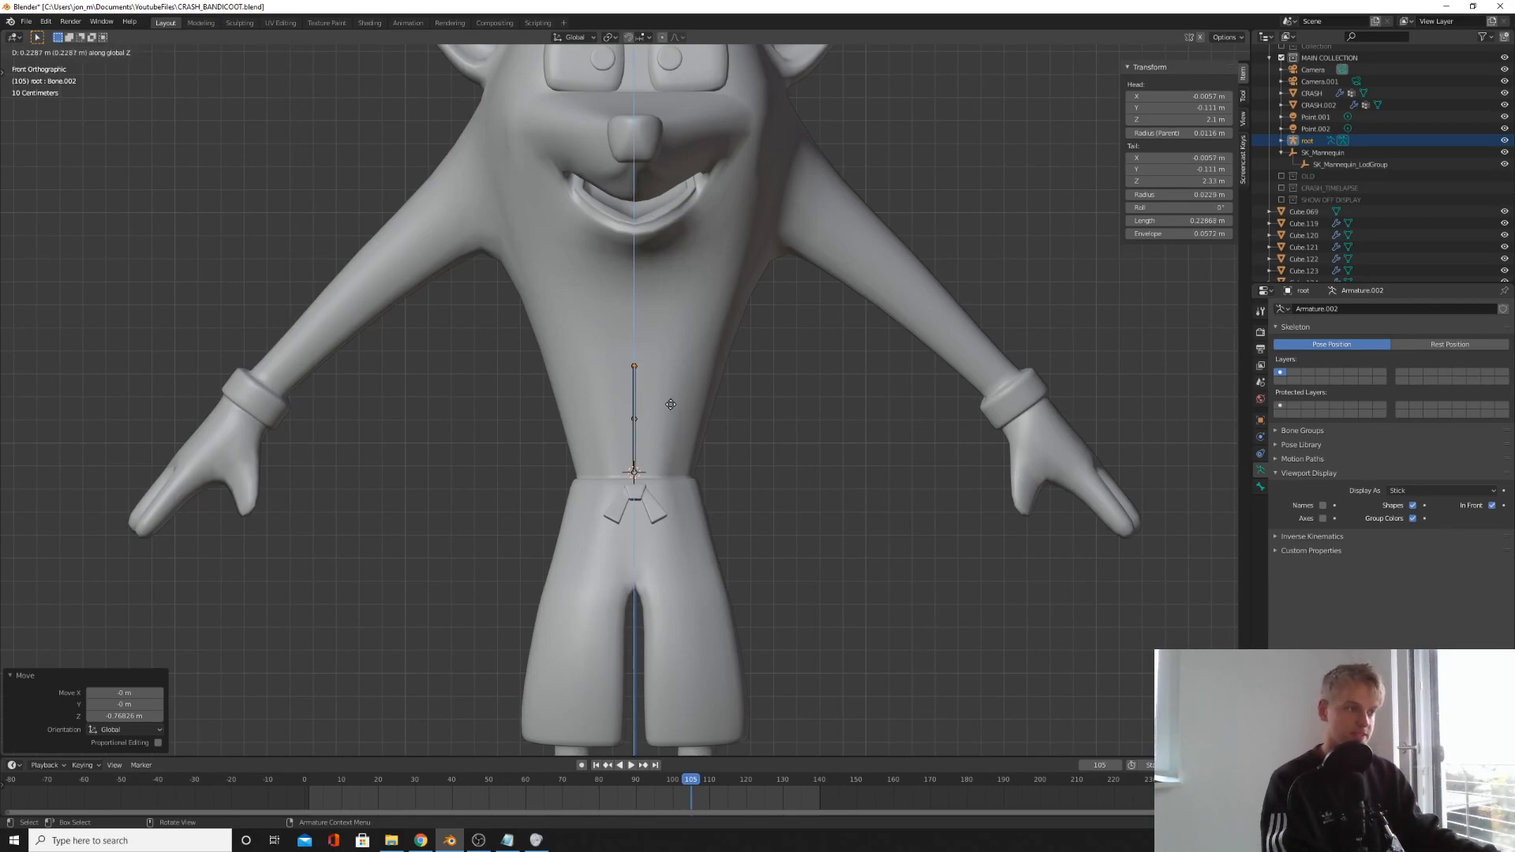
left_click(668, 394)
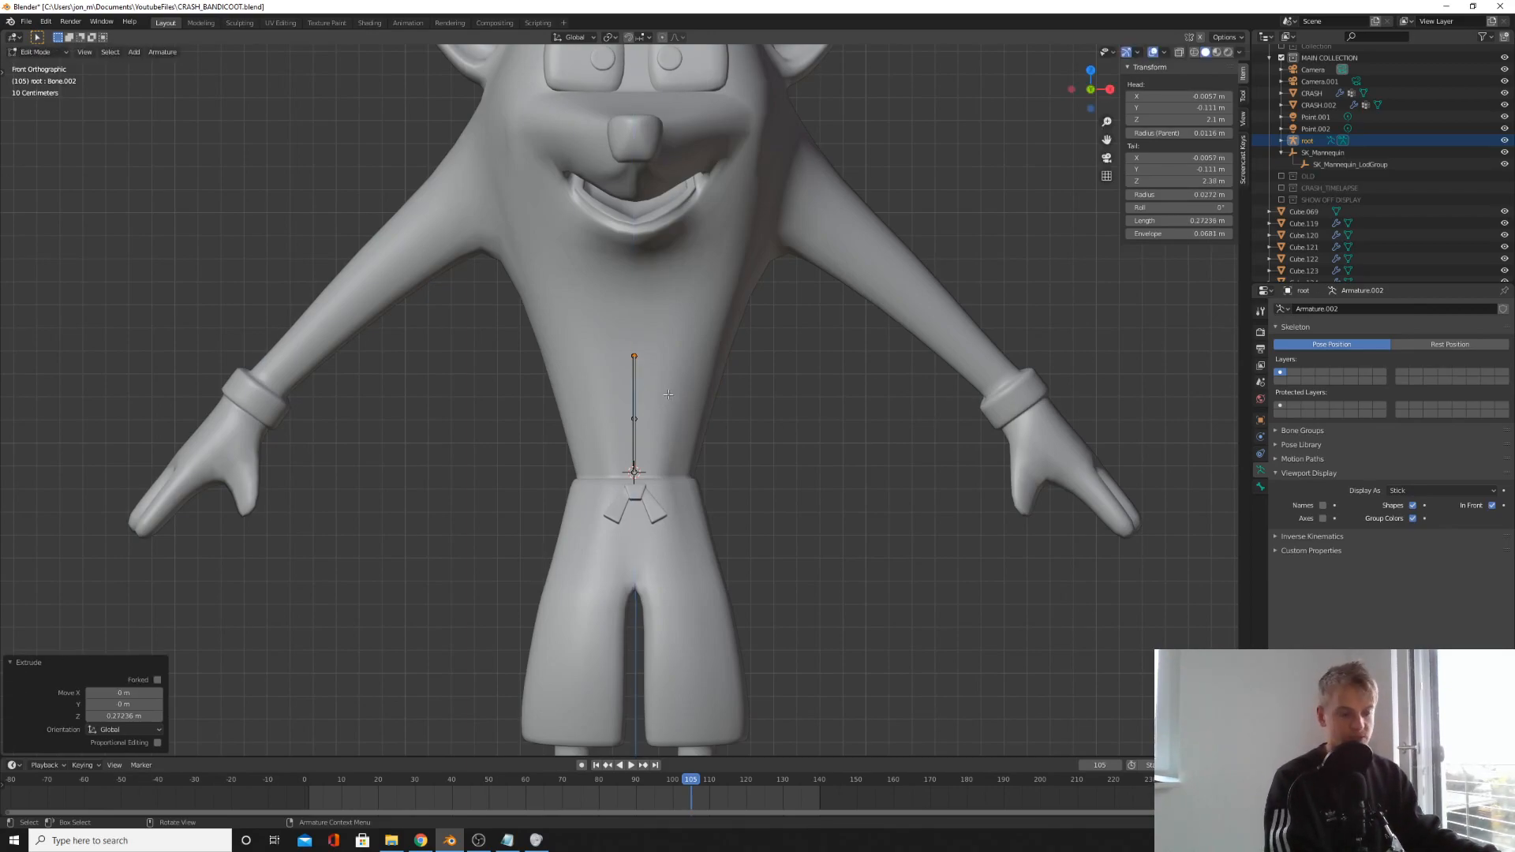
key("e")
key("z")
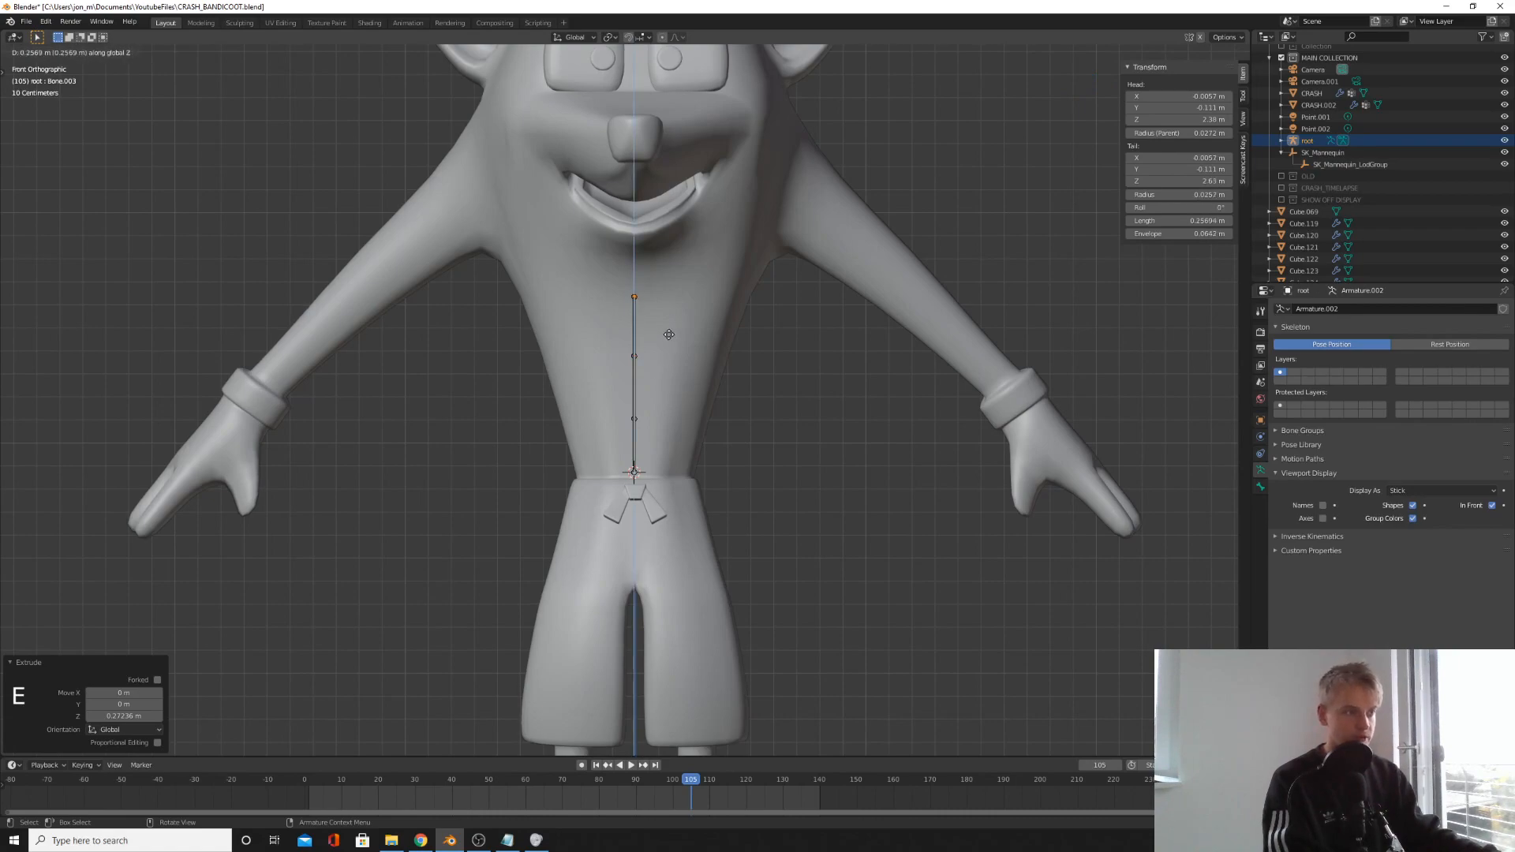
left_click(666, 326)
- Extrude a neck bone about 0.11 m and a head bone about 0.94 m straight up from the top of the spine
key("e")
key("z")
left_click(660, 310)
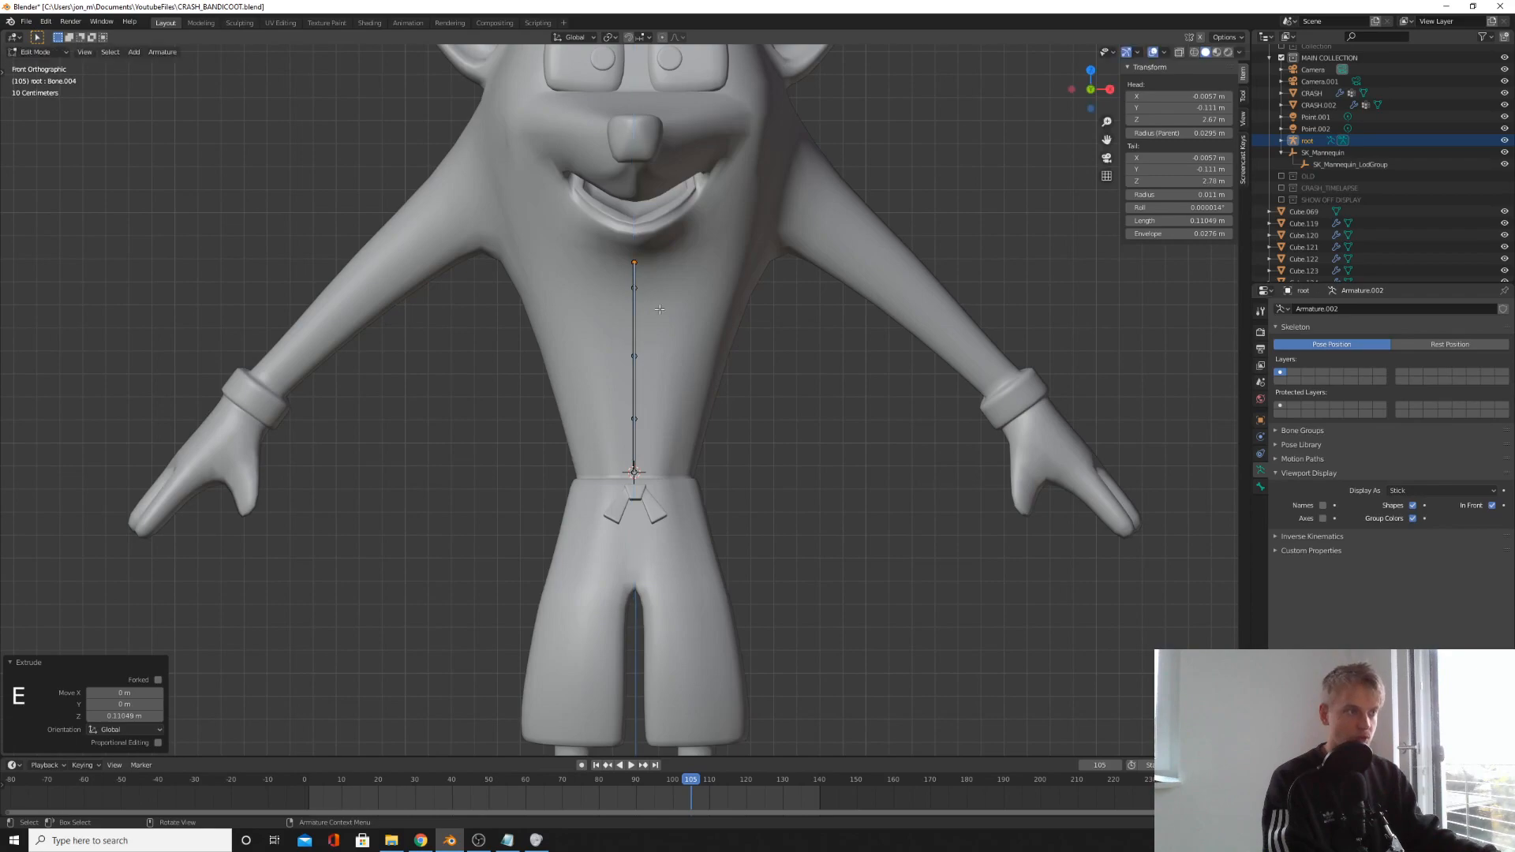
middle_click_drag(659, 310, 666, 378, "shift")
key("e")
key("z")
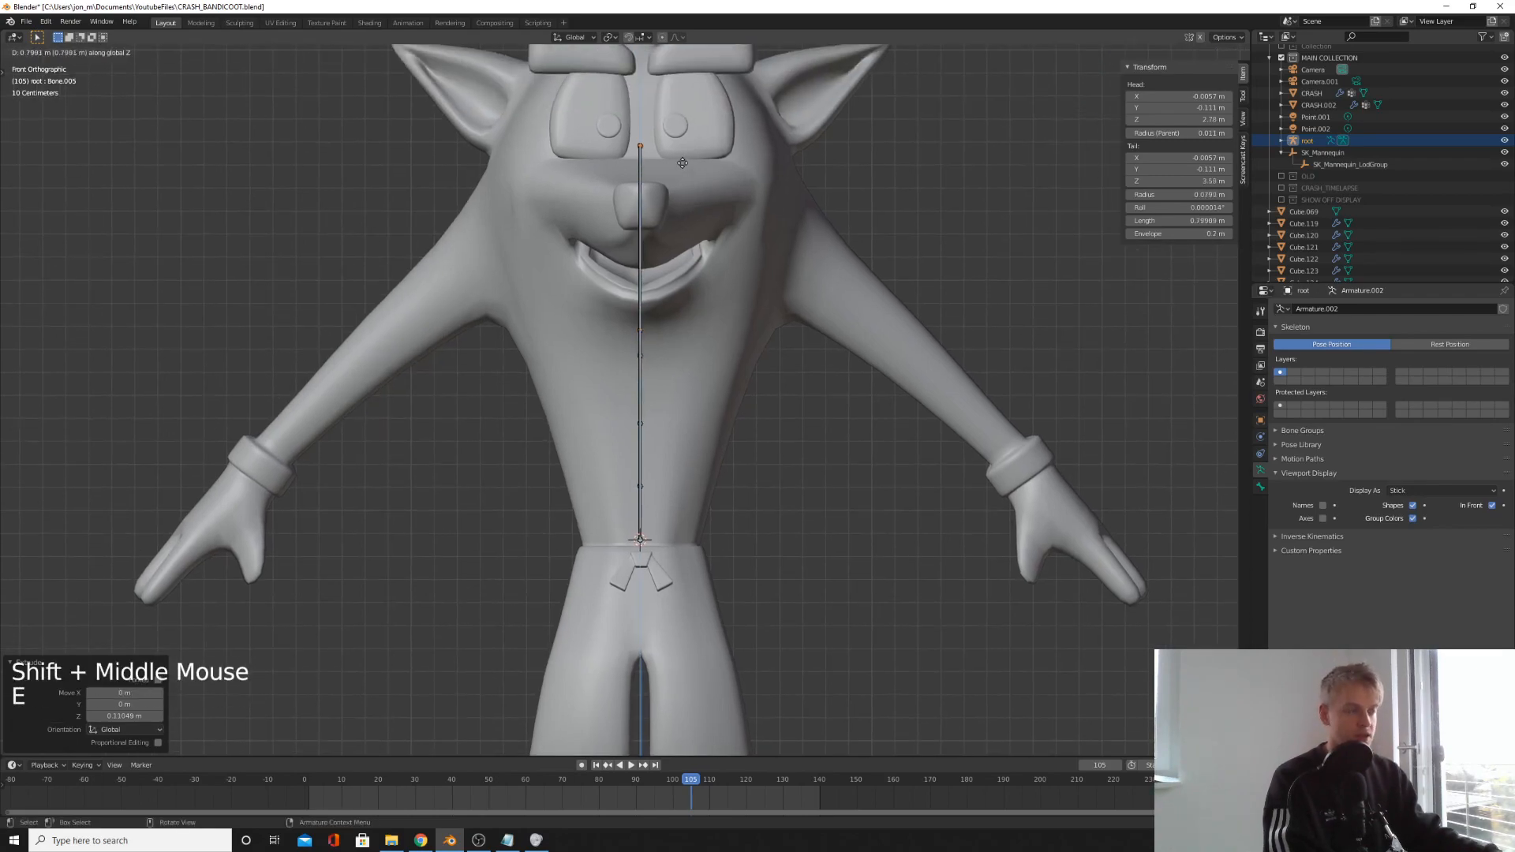
left_click(681, 135)
scroll(679, 150, "down", 2)
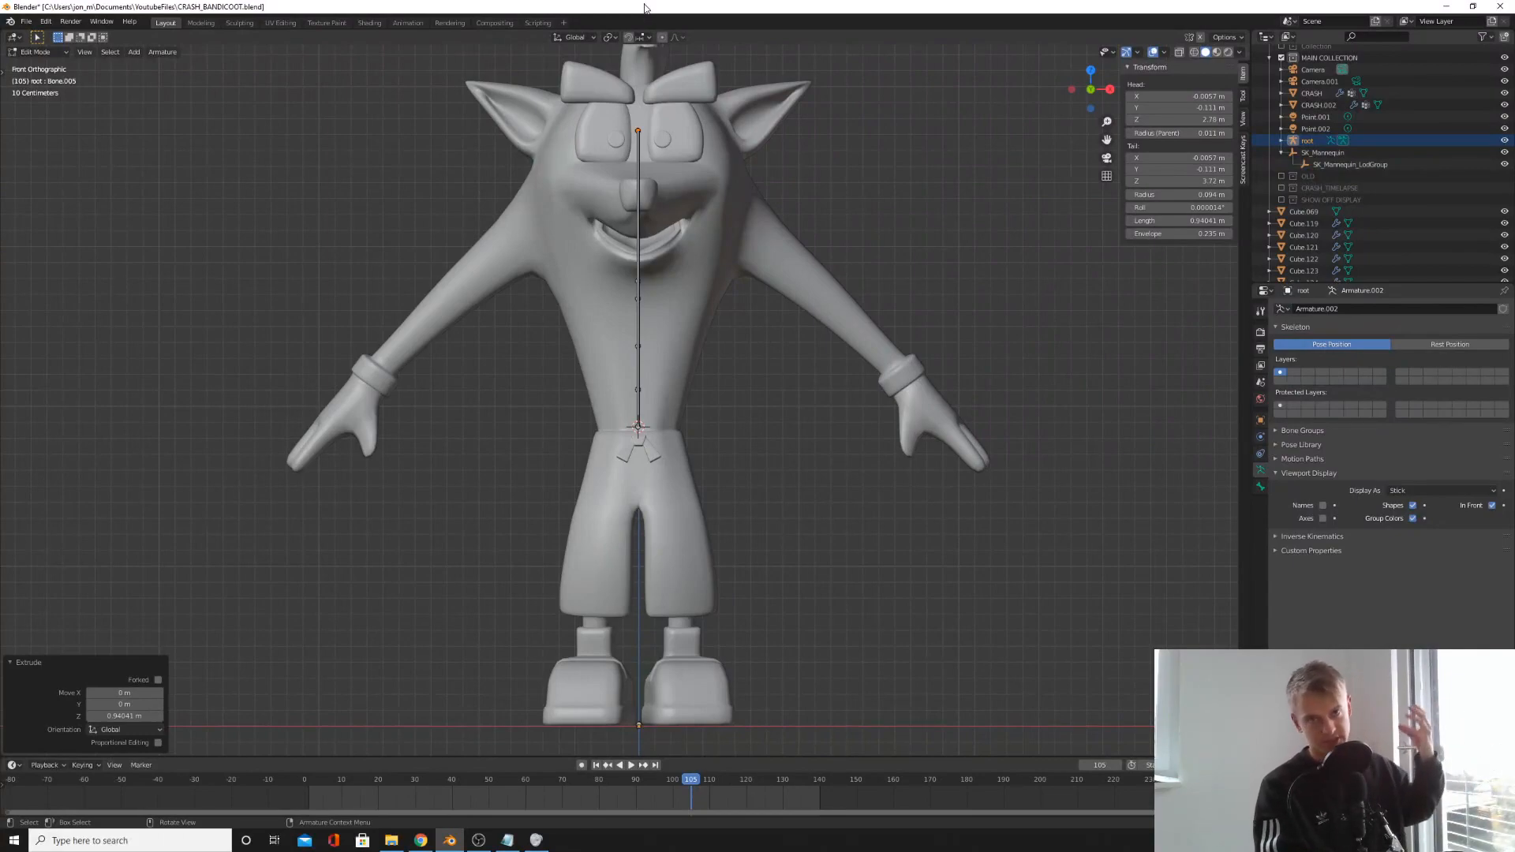
- Extrude a shoulder bone about 0.78 m long from the joint at the top of the spine to the character's left shoulder
scroll(644, 251, "up", 3)
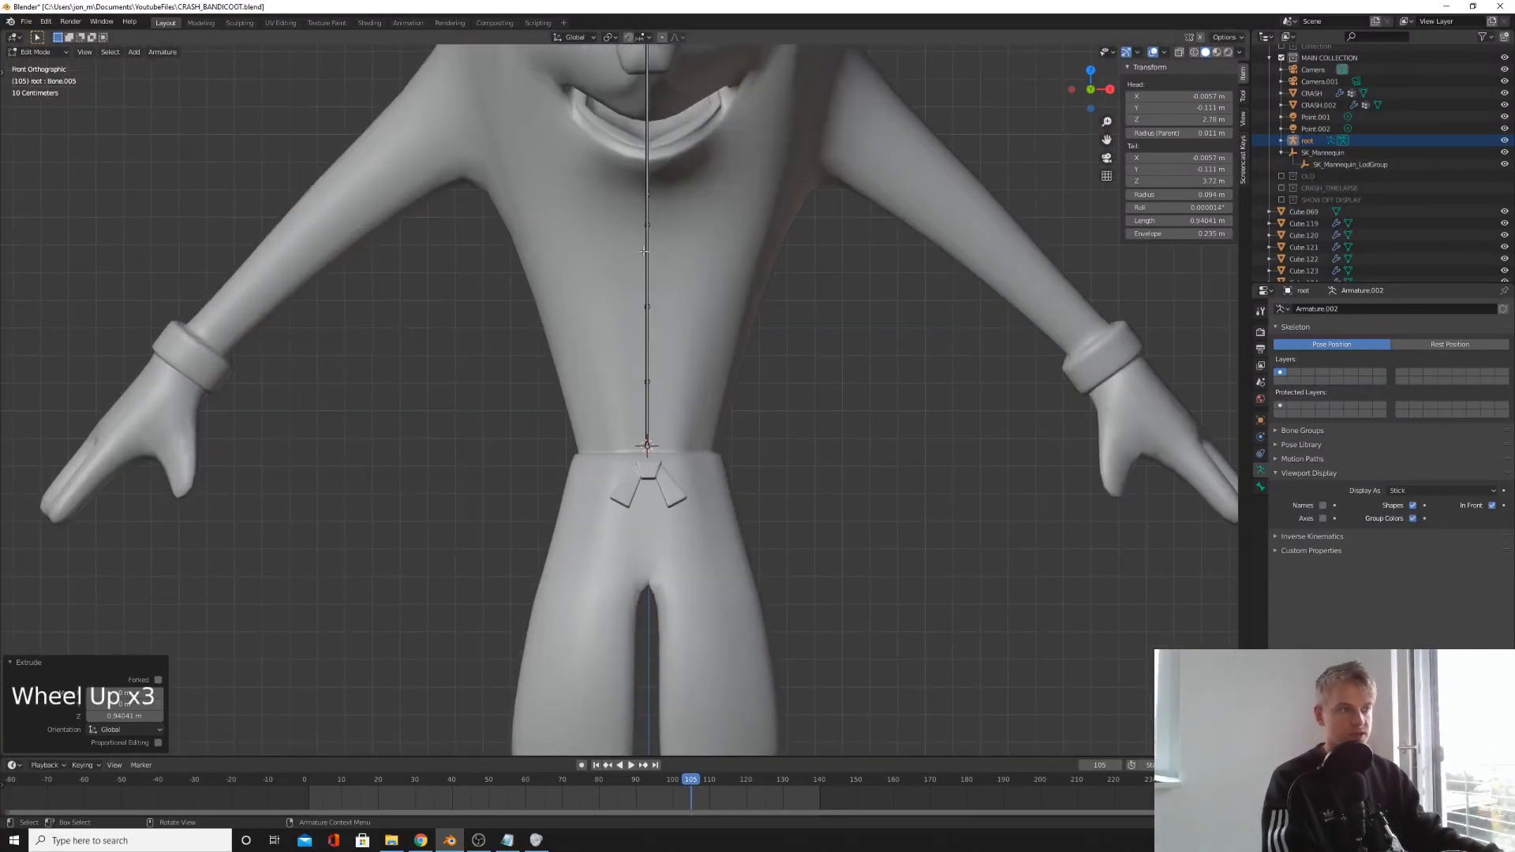
left_click(644, 223)
scroll(663, 269, "down", 3)
middle_click_drag(686, 308, 684, 319, "shift")
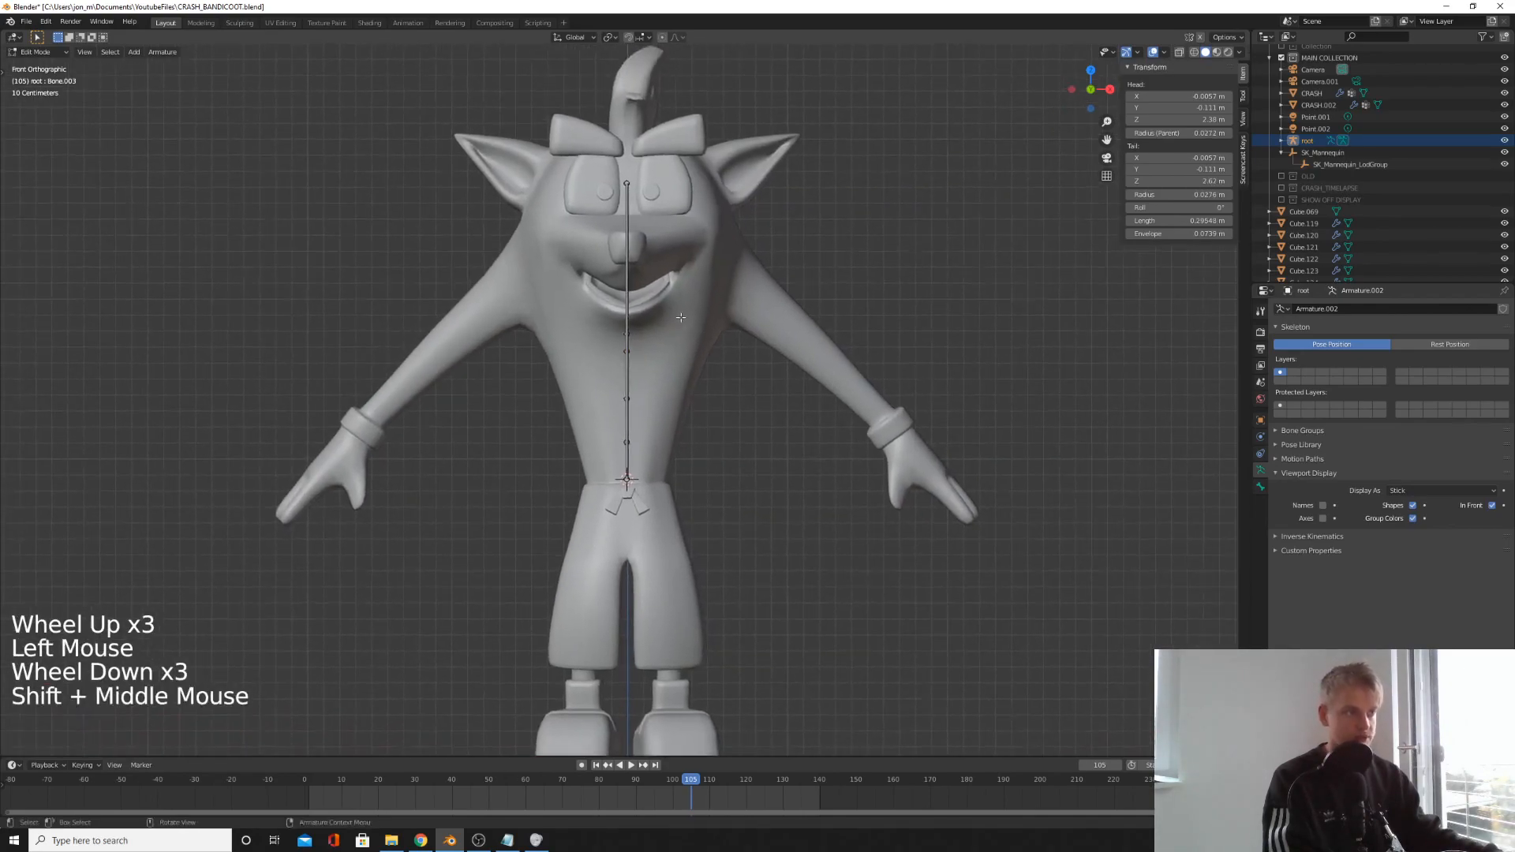
key("e")
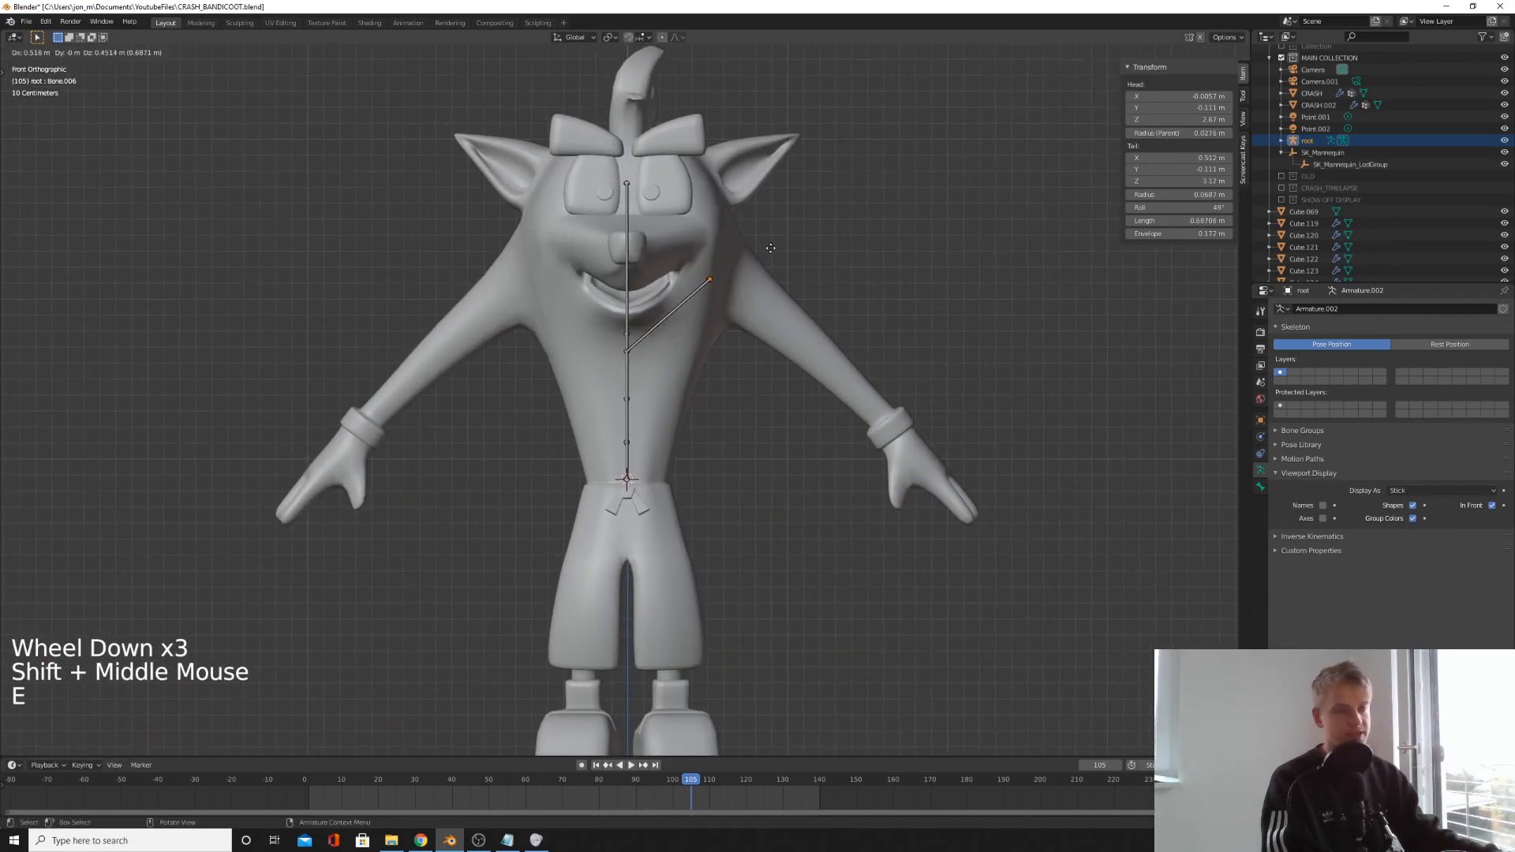
left_click(791, 249)
- Extrude upper arm, forearm and hand bones, about 0.7, 0.65 and 0.27 m long, down the character's left arm
middle_click_drag(765, 304, 671, 276, "shift")
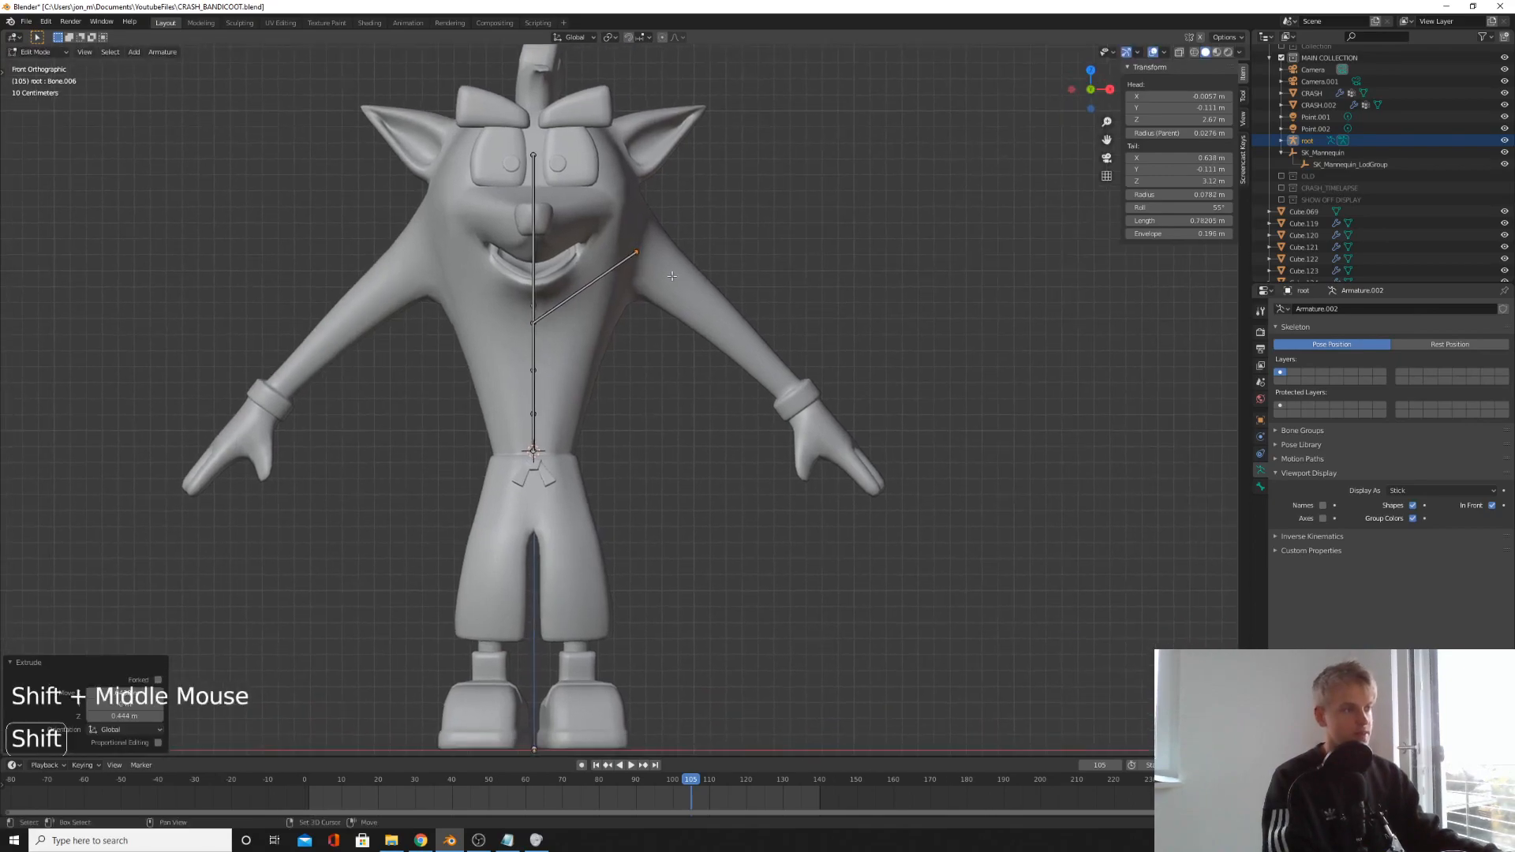
key("e")
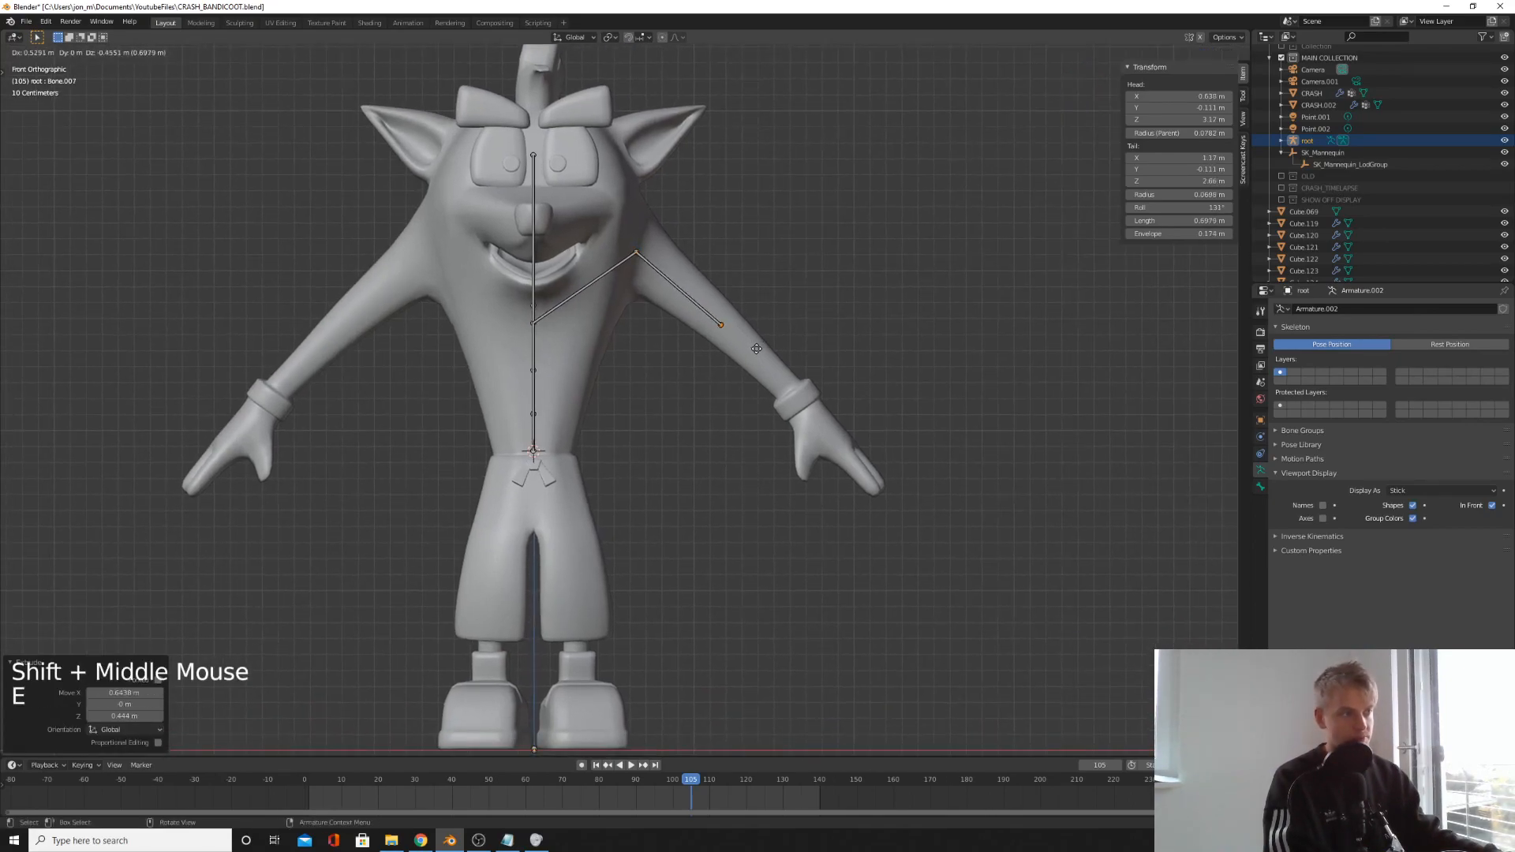
left_click(757, 348)
key("e")
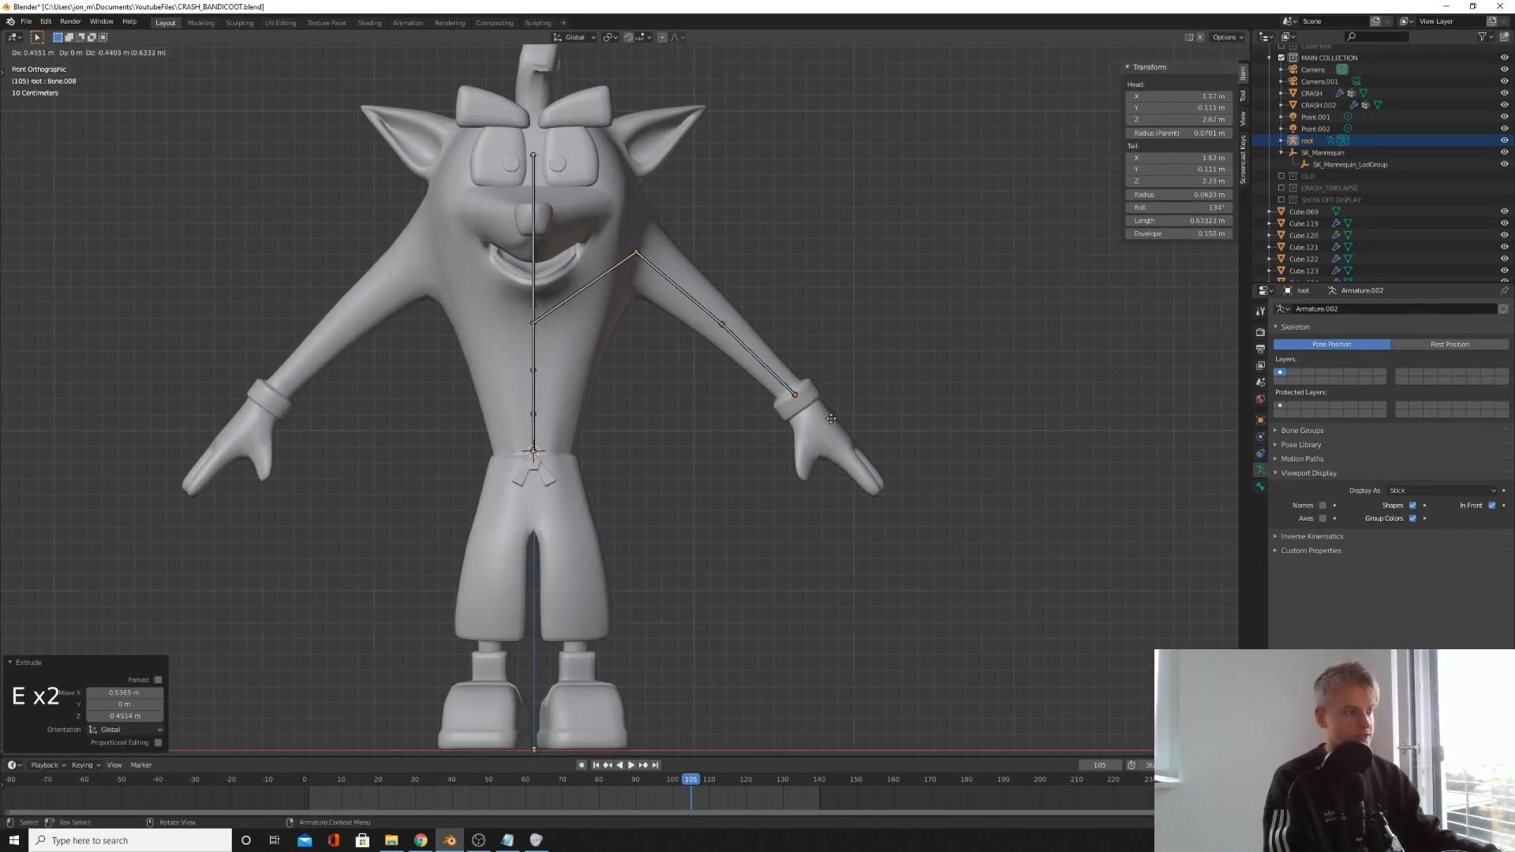
left_click(832, 421)
key("e")
left_click(853, 461)
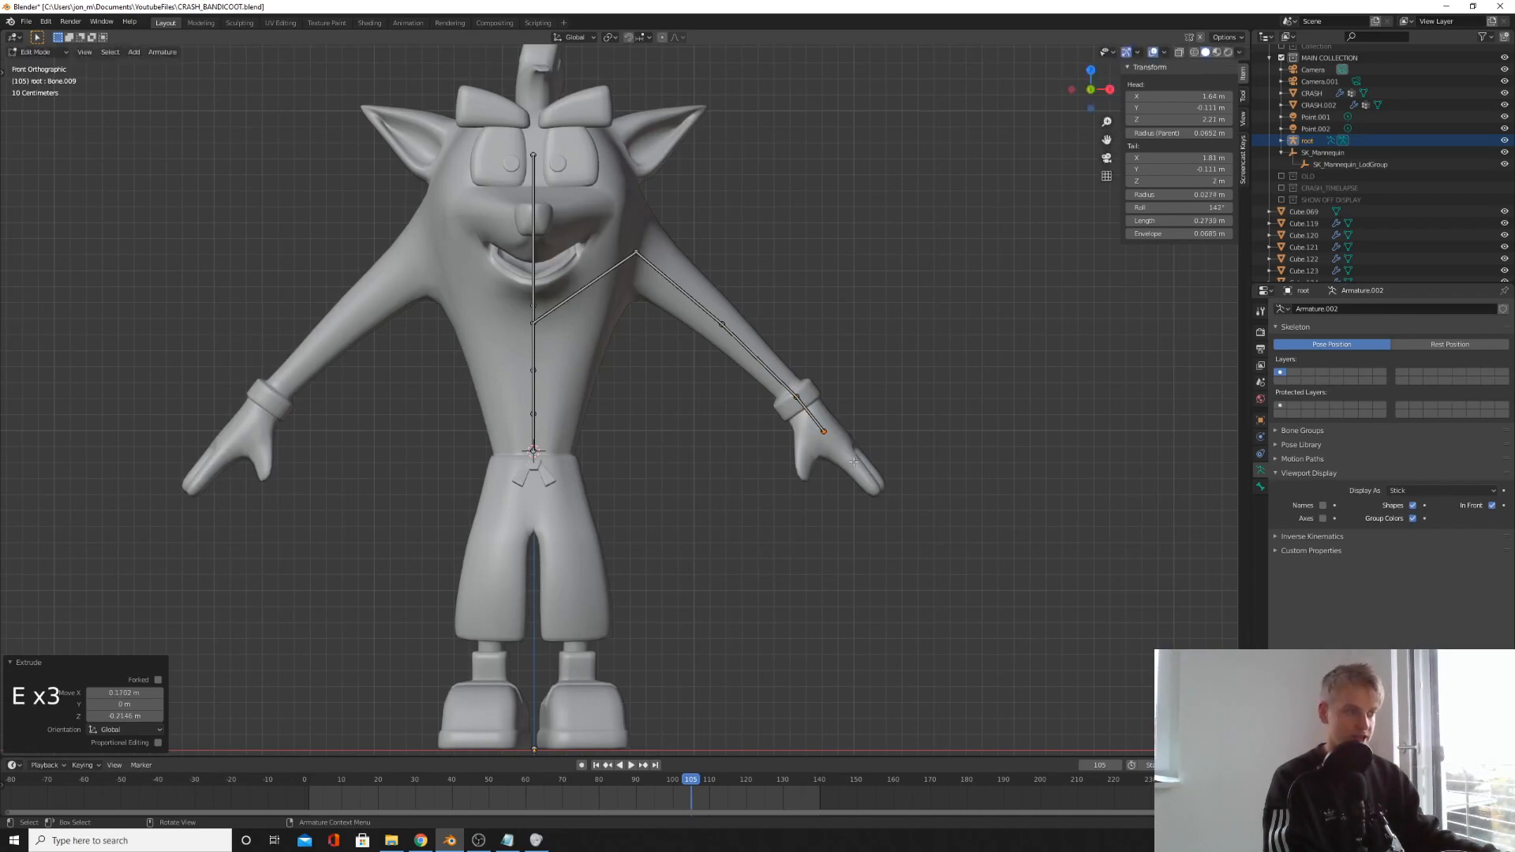
- Place the 3D cursor at the character's left hip and add a new bone there
middle_click_drag(631, 456, 639, 287, "shift")
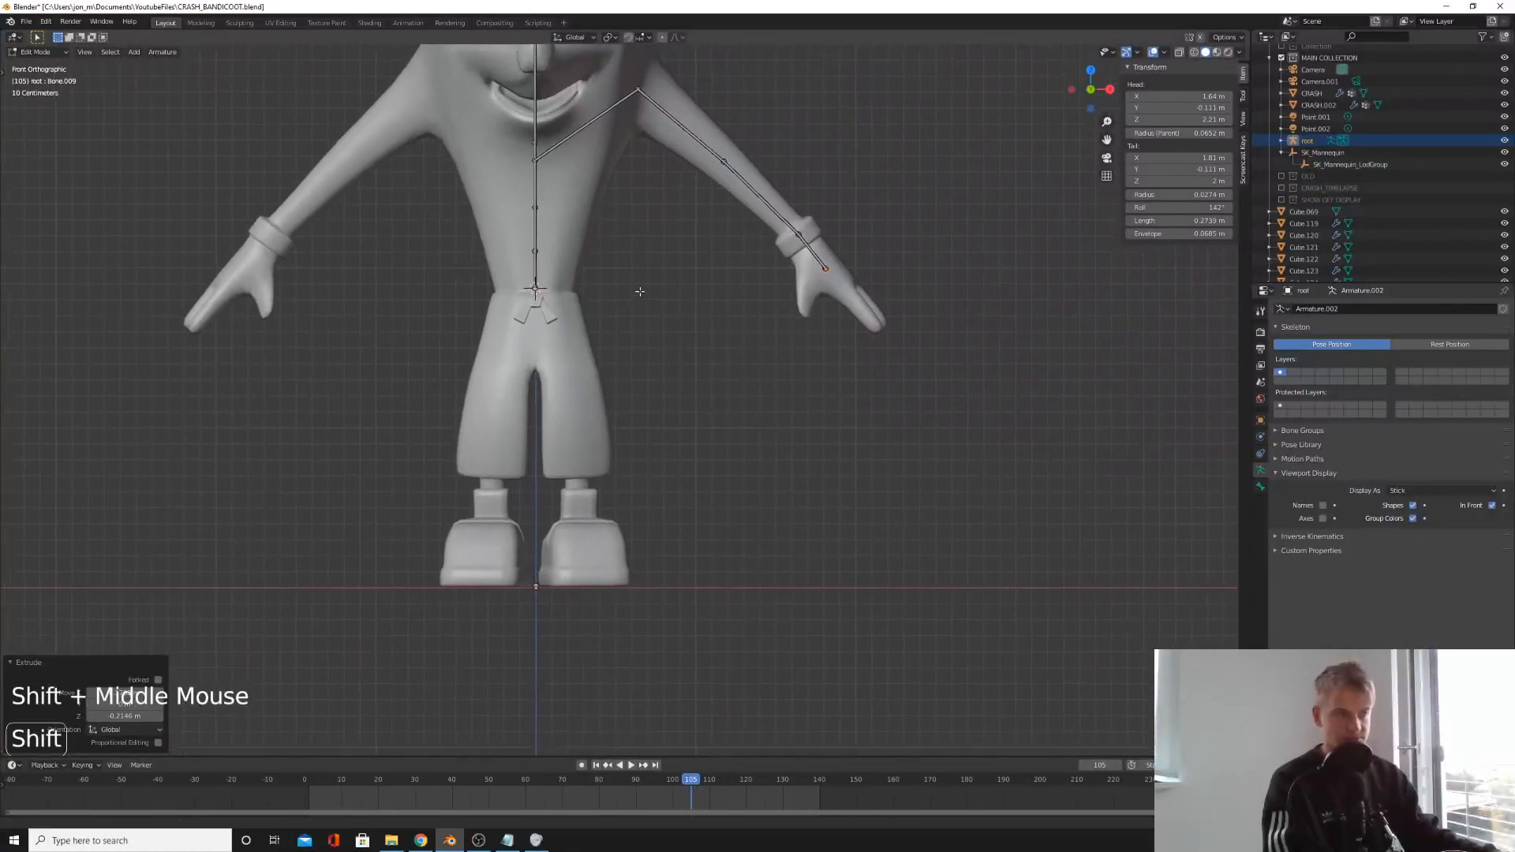
scroll(527, 303, "up", 2)
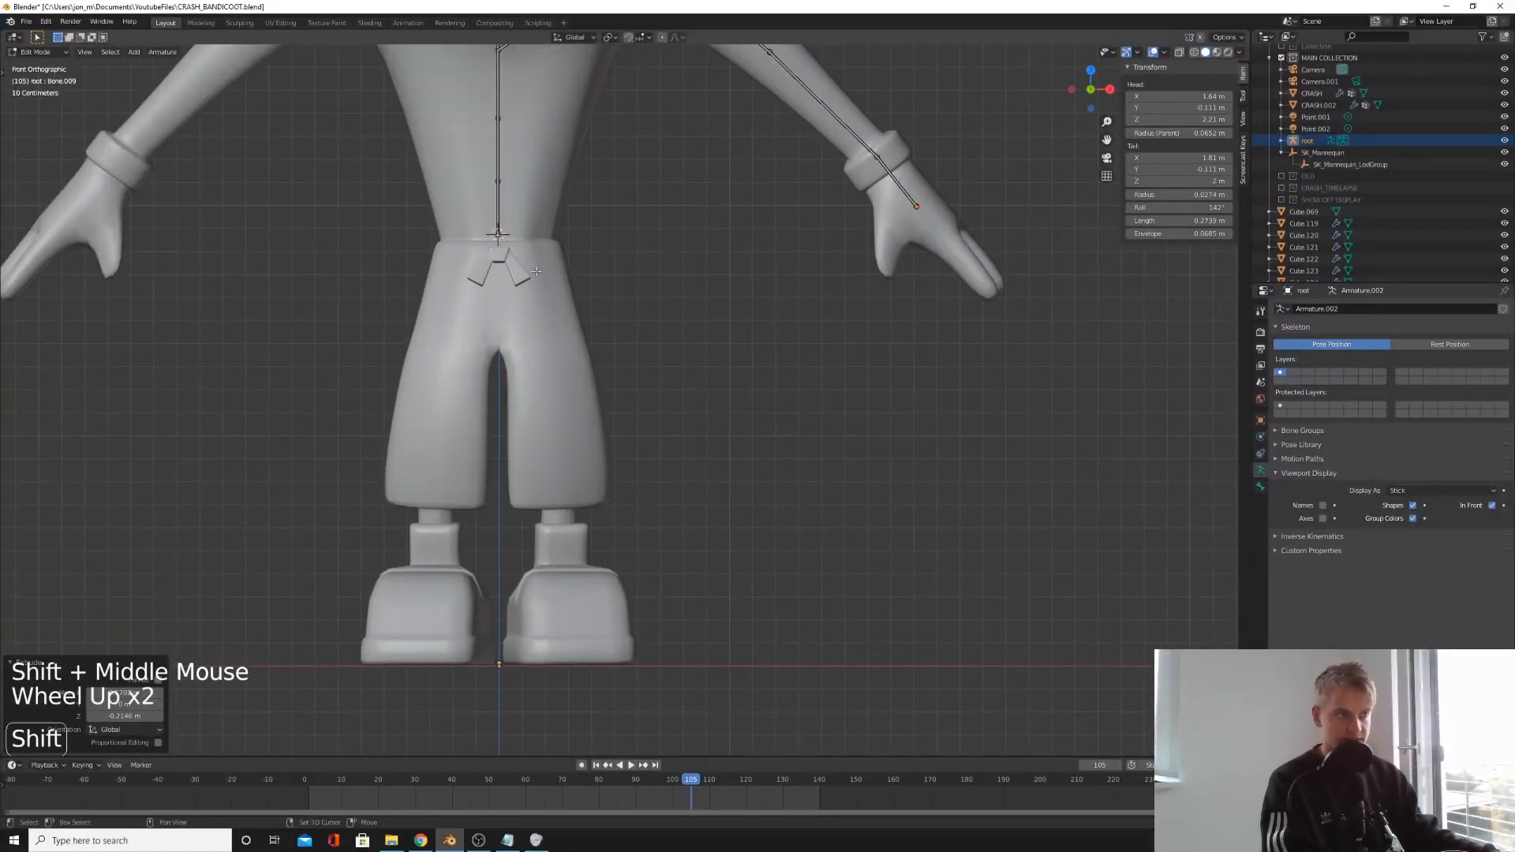
right_click(536, 271, "shift")
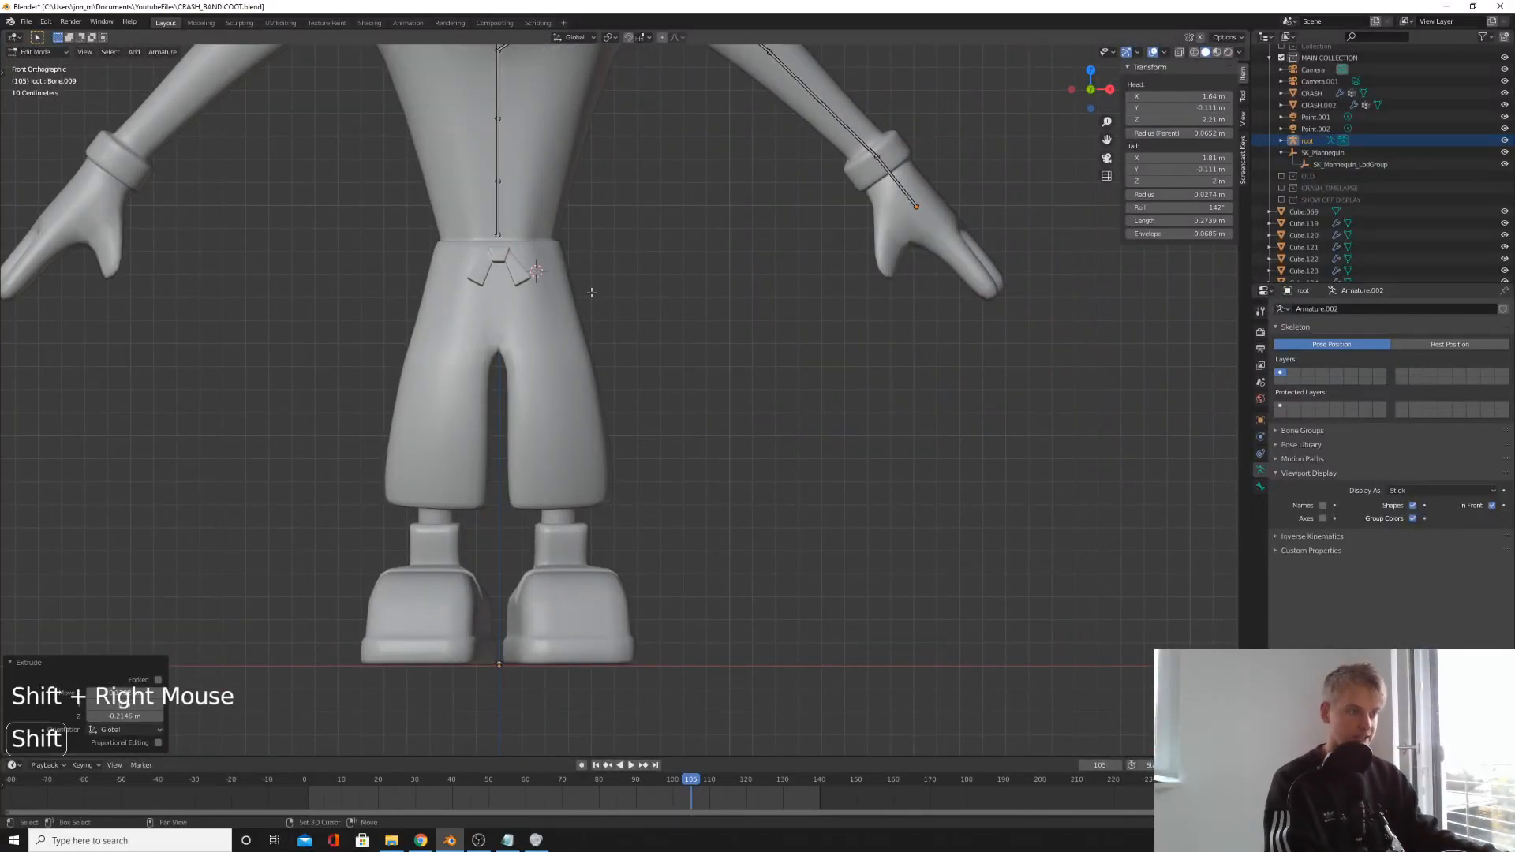
key("shift+a")
scroll(559, 336, "down", 3)
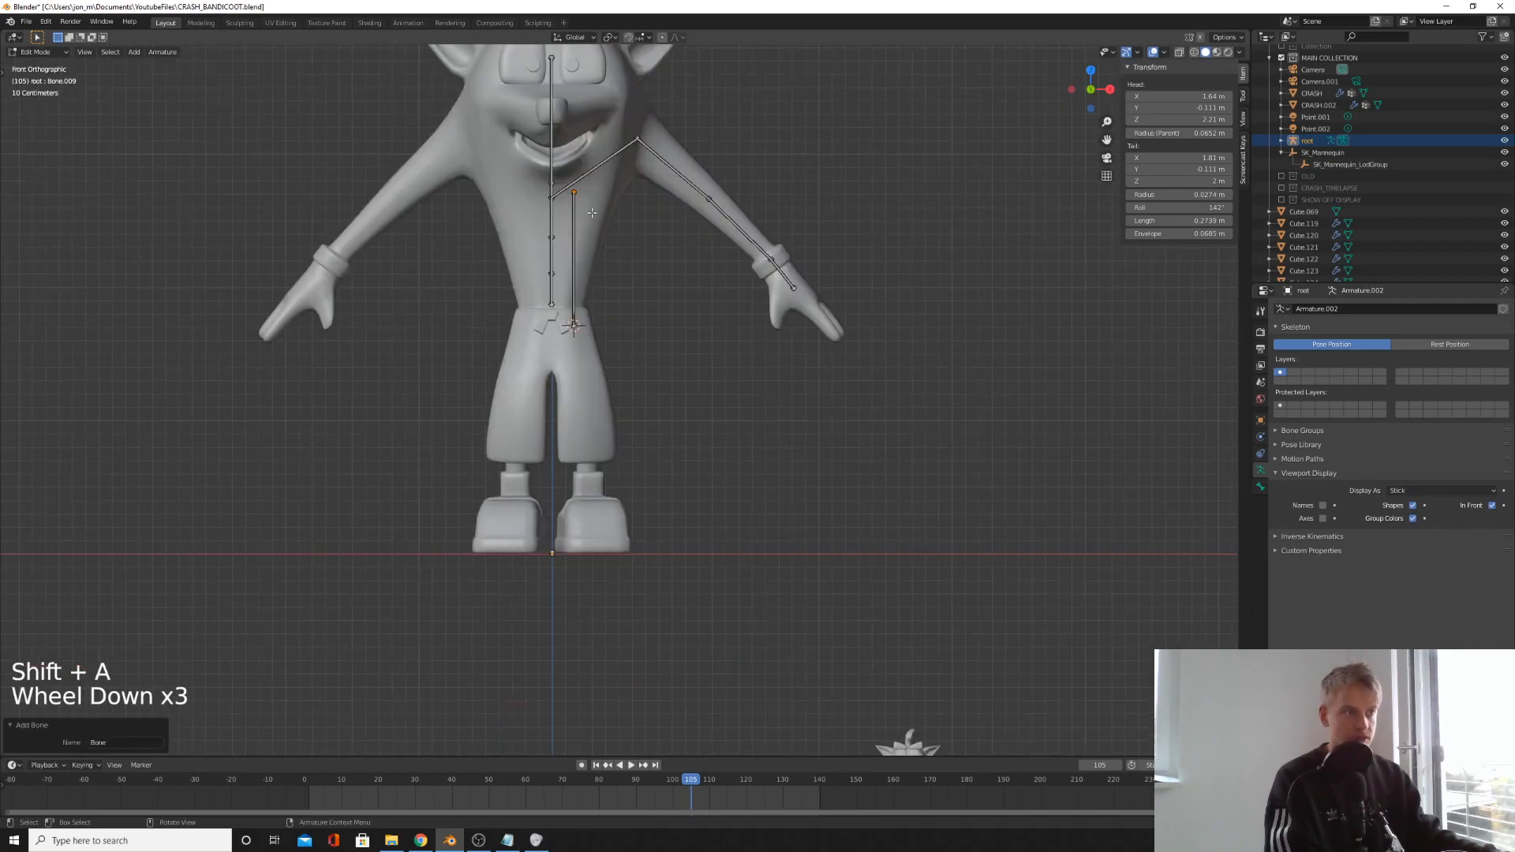
- Move the new bone's tip about 1.53 m down along Z and 0.09 m outward along X to the left knee
key("g")
key("z")
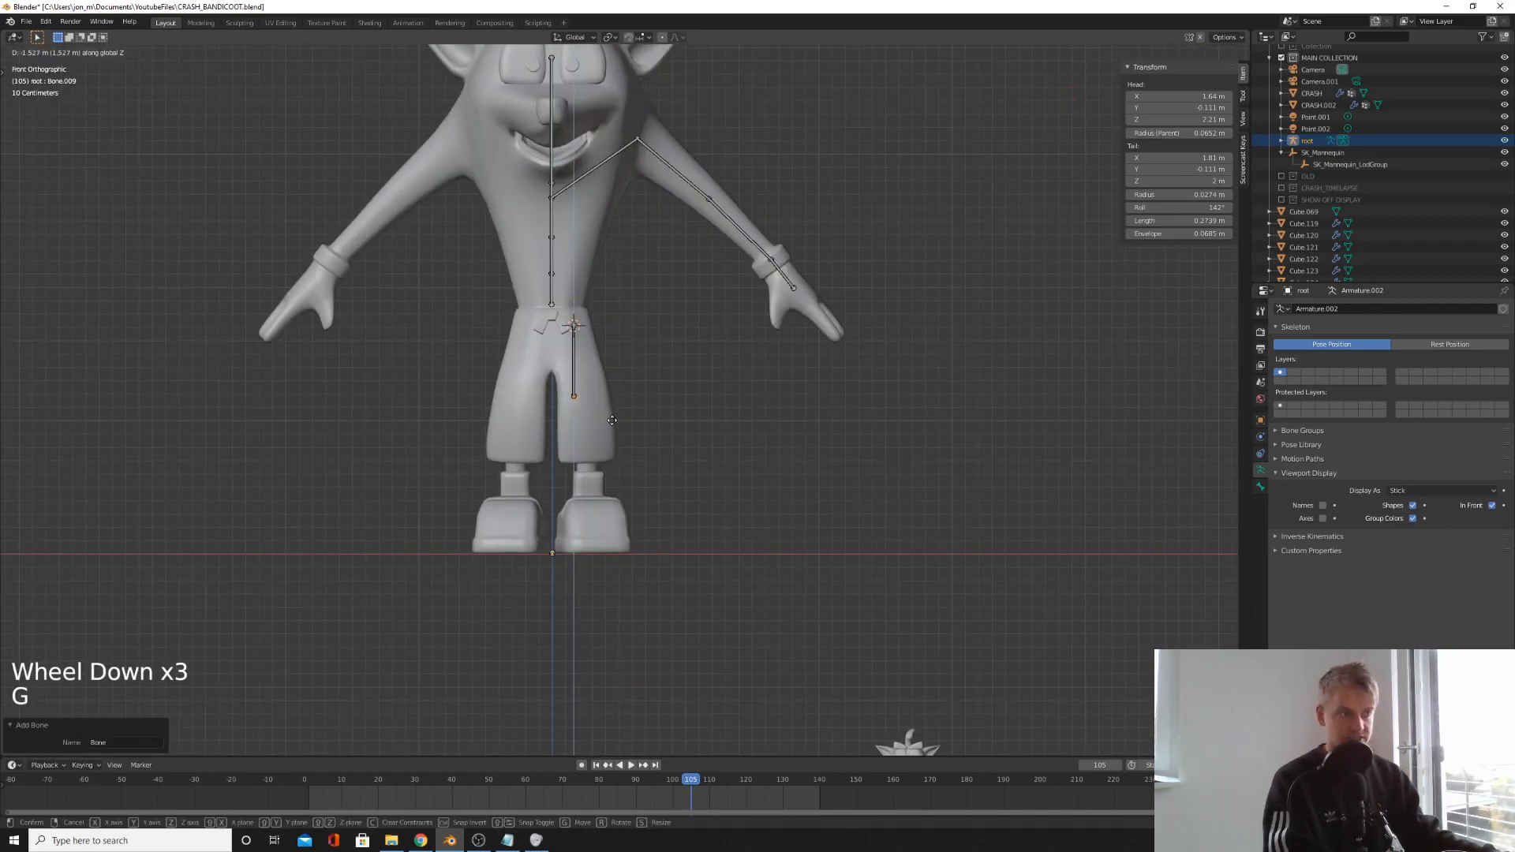
left_click(612, 420)
scroll(582, 390, "up", 3)
key("g")
key("x")
left_click(603, 393)
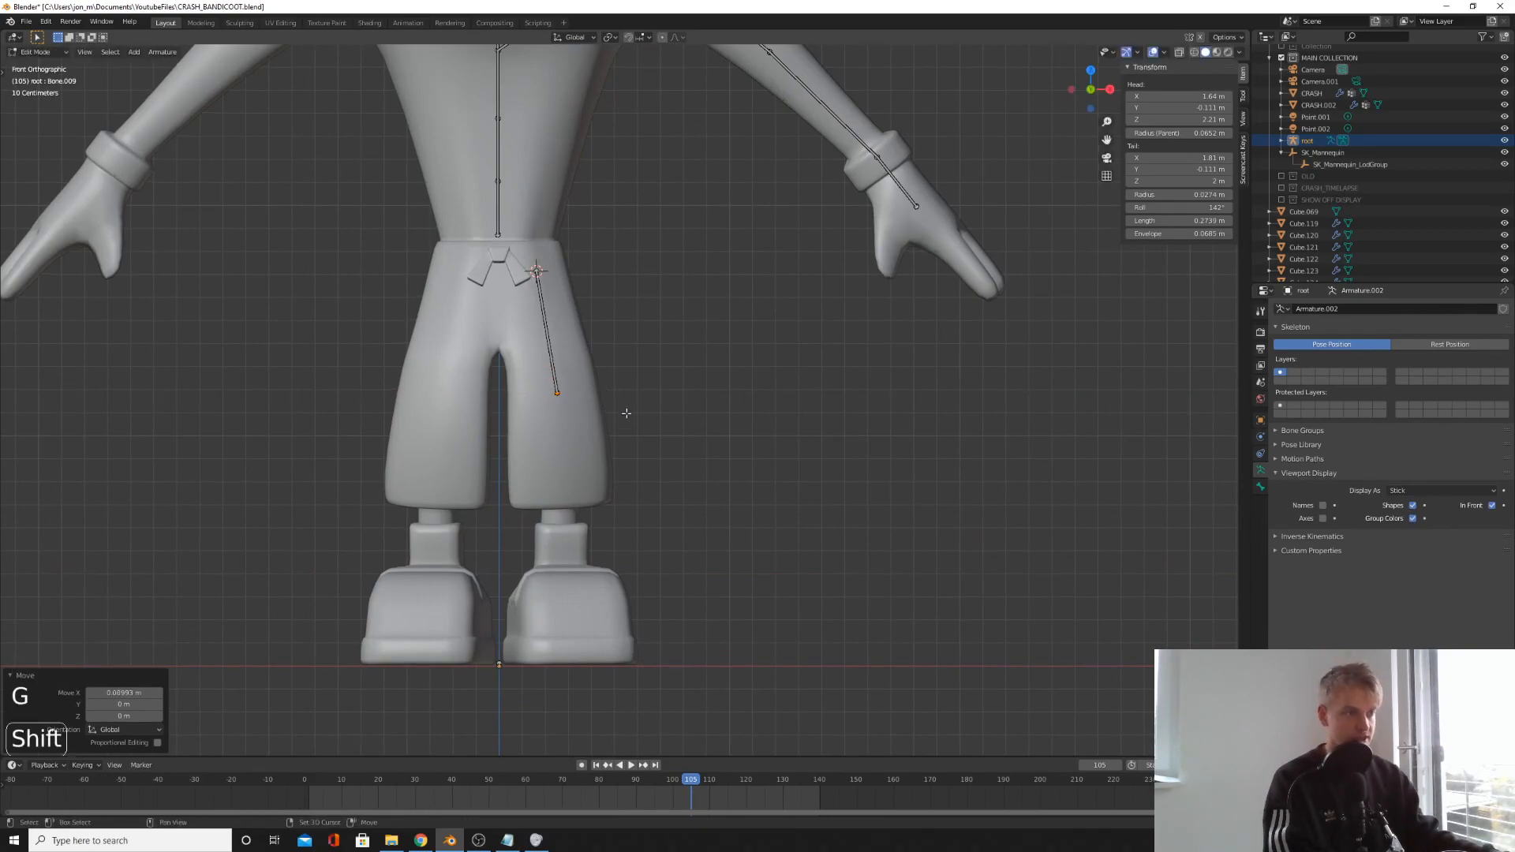
- Extrude a shin bone about 1 m straight down along Z into the shoe and shift its end slightly outward along X
middle_click_drag(619, 412, 626, 342, "shift")
key("e")
key("z")
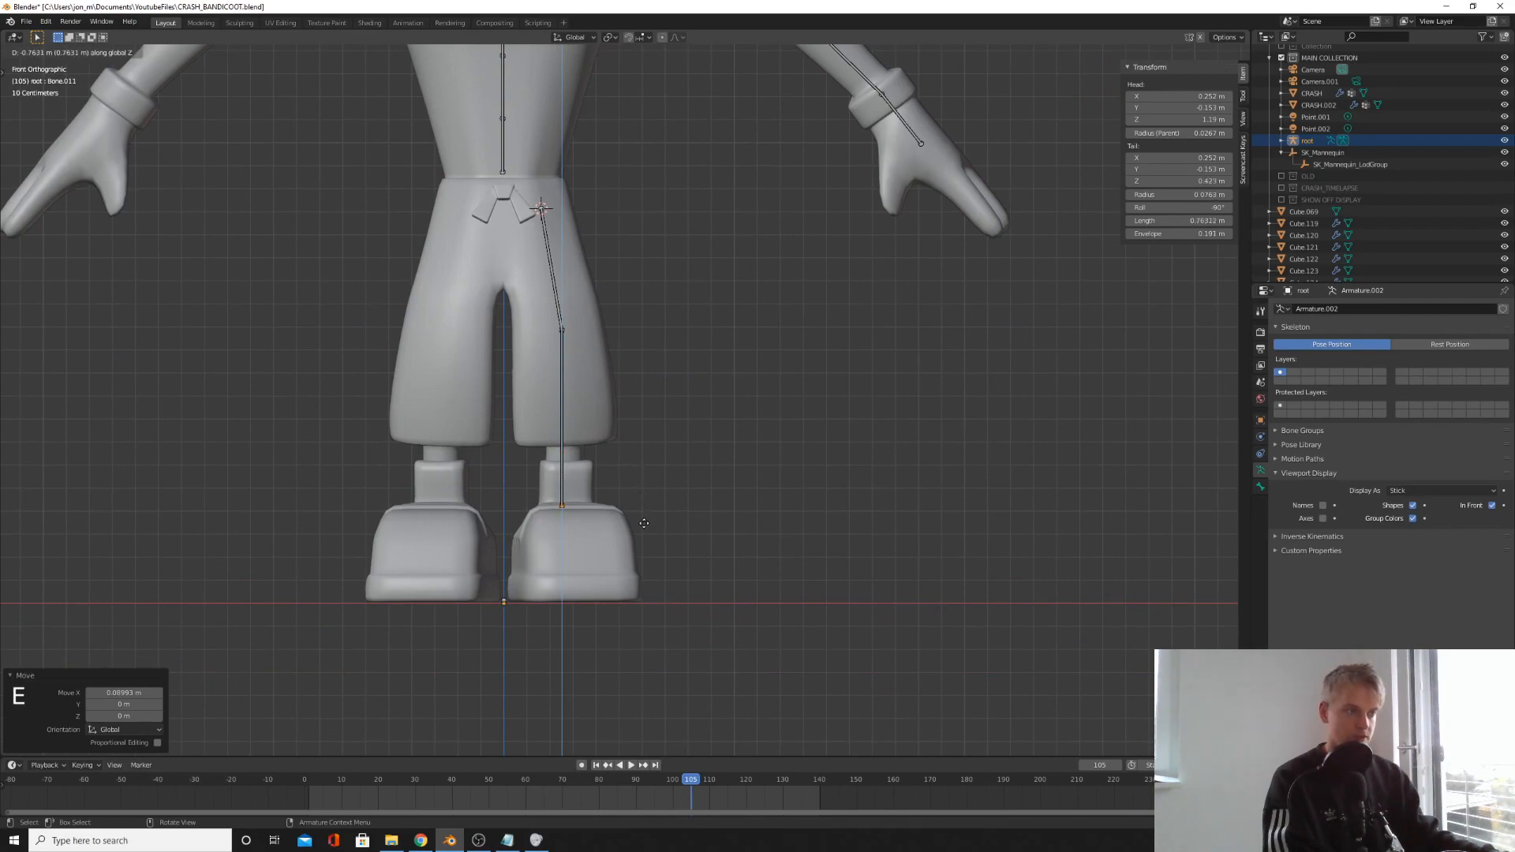
left_click(659, 569)
key("g")
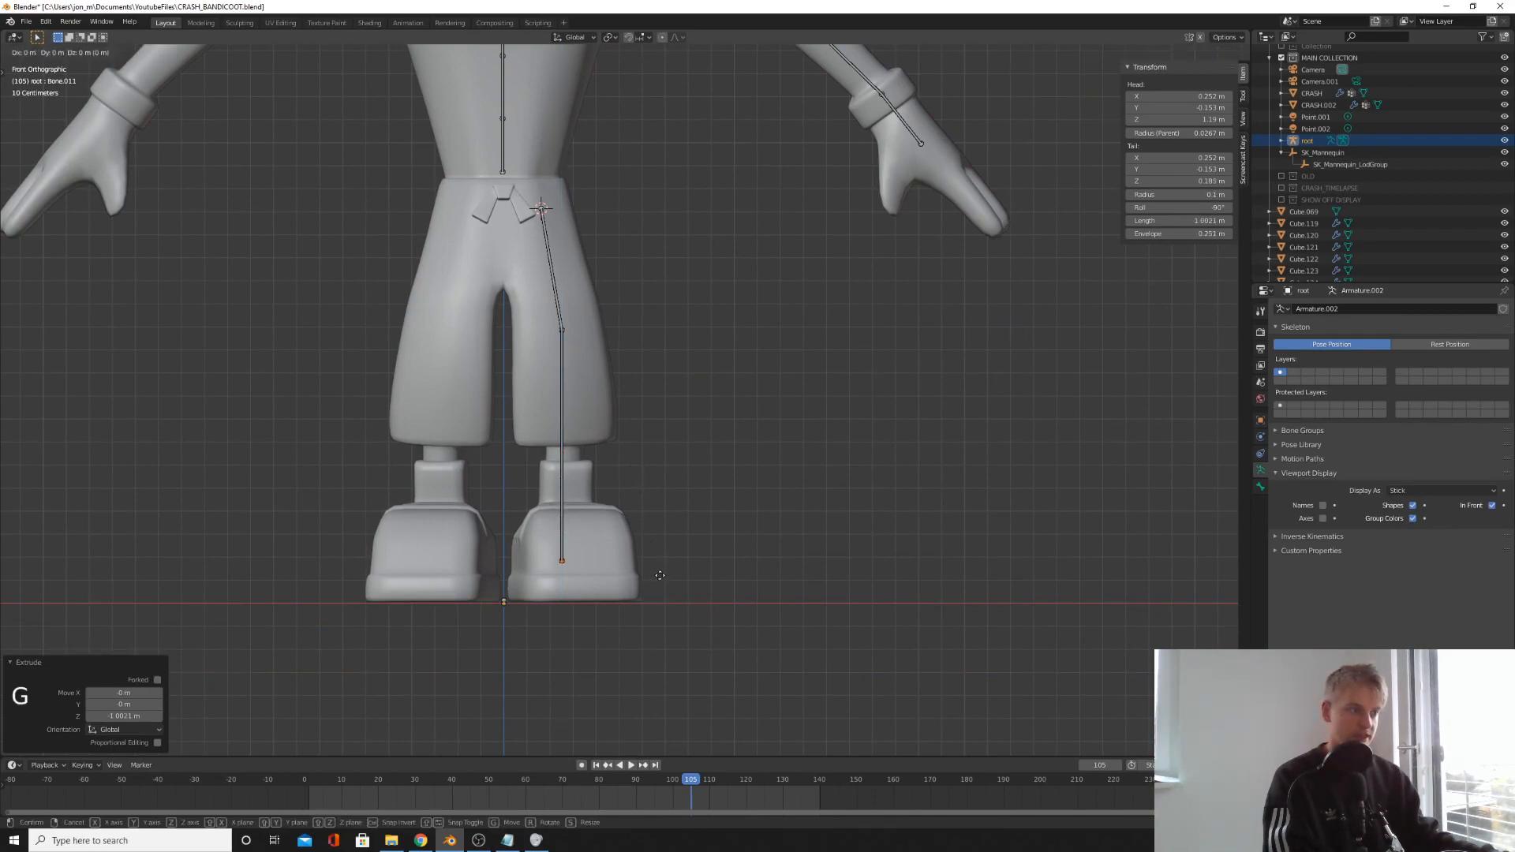
key("x")
left_click(663, 574)
- From the side view, move the ankle joint about 0.43 m back along Y towards the heel
scroll(609, 291, "down", 5)
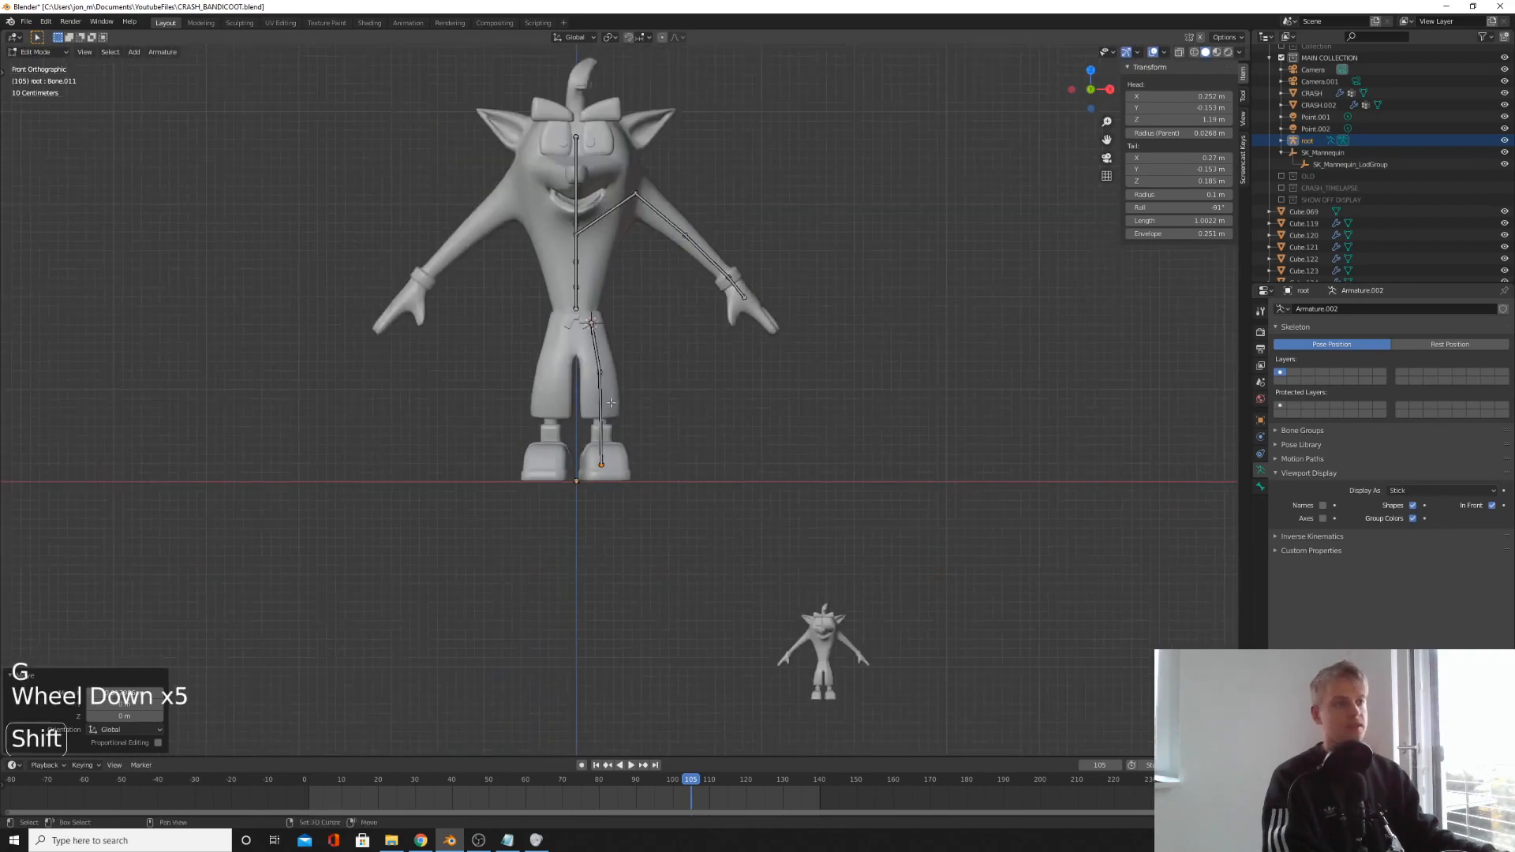
middle_click_drag(608, 291, 608, 392, "shift")
key("KP_3")
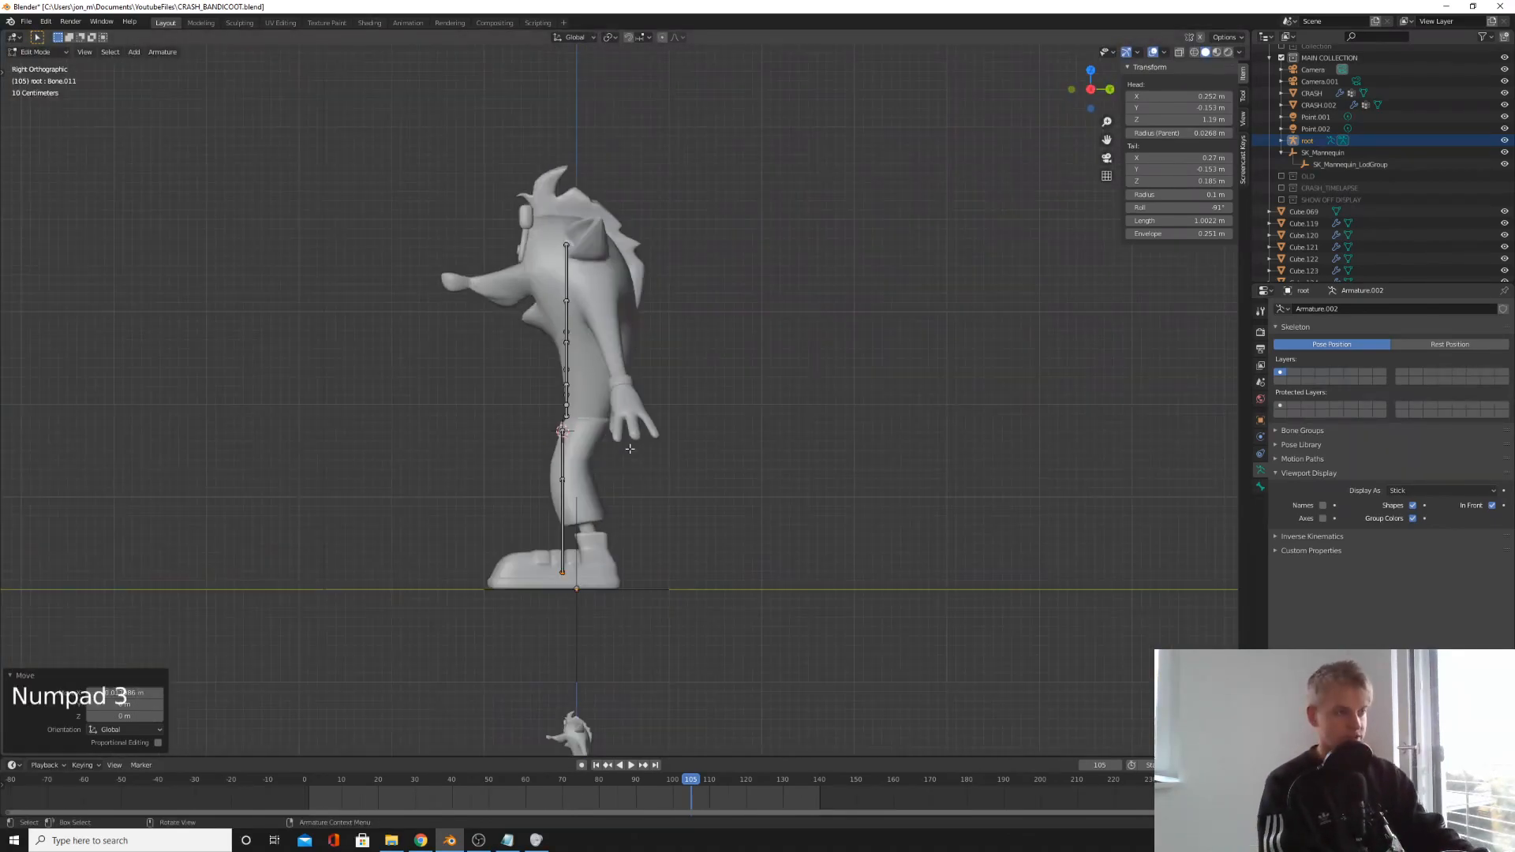
middle_click_drag(632, 492, 677, 389, "shift")
scroll(677, 389, "up", 6)
key("alt+a")
scroll(619, 534, "down", 2)
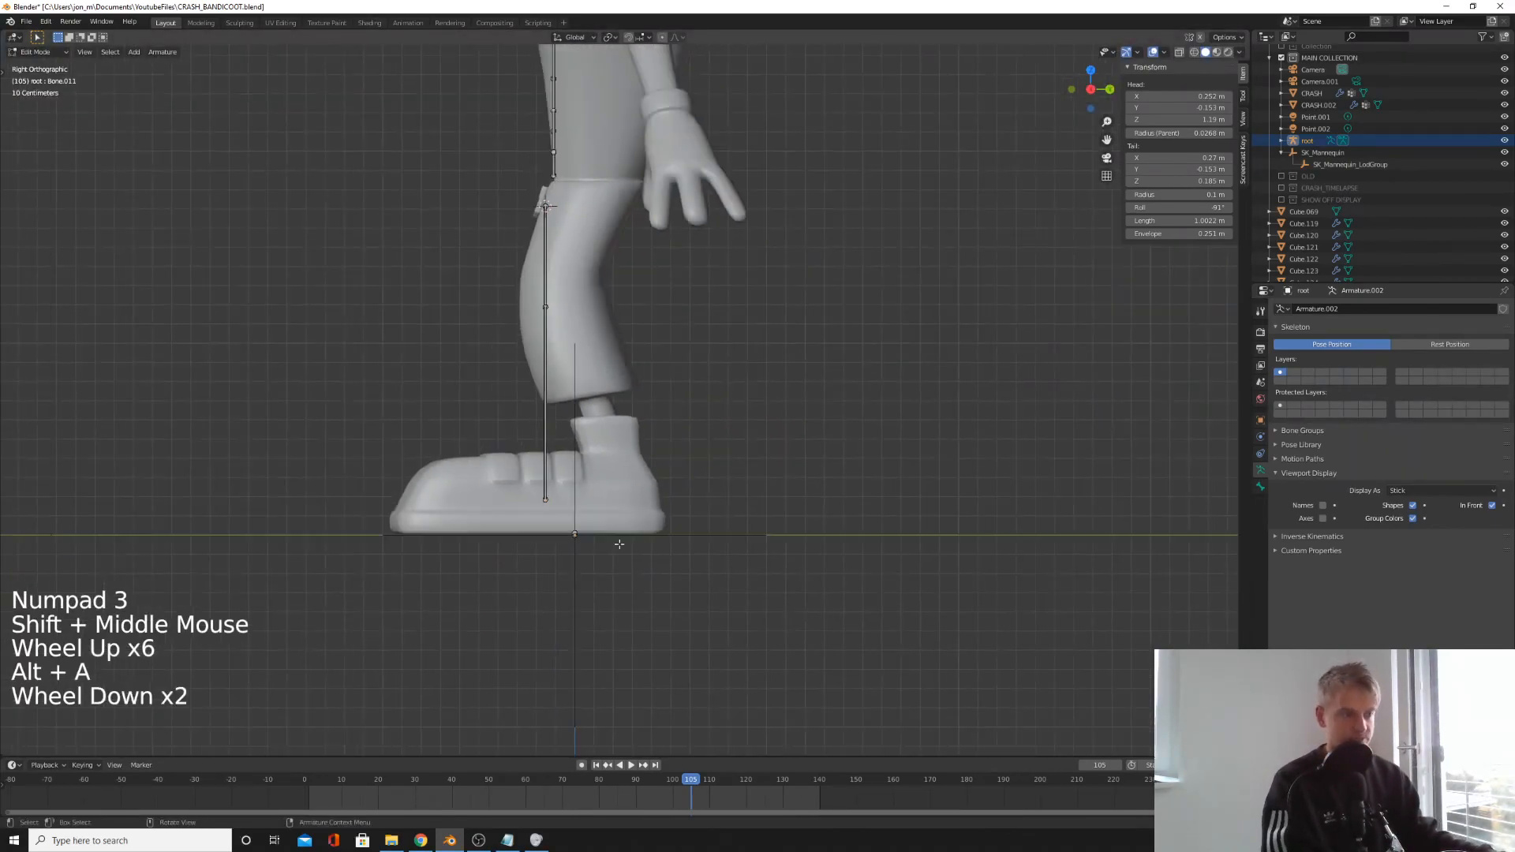
key("b")
left_click_drag(624, 517, 670, 527)
key("alt+a")
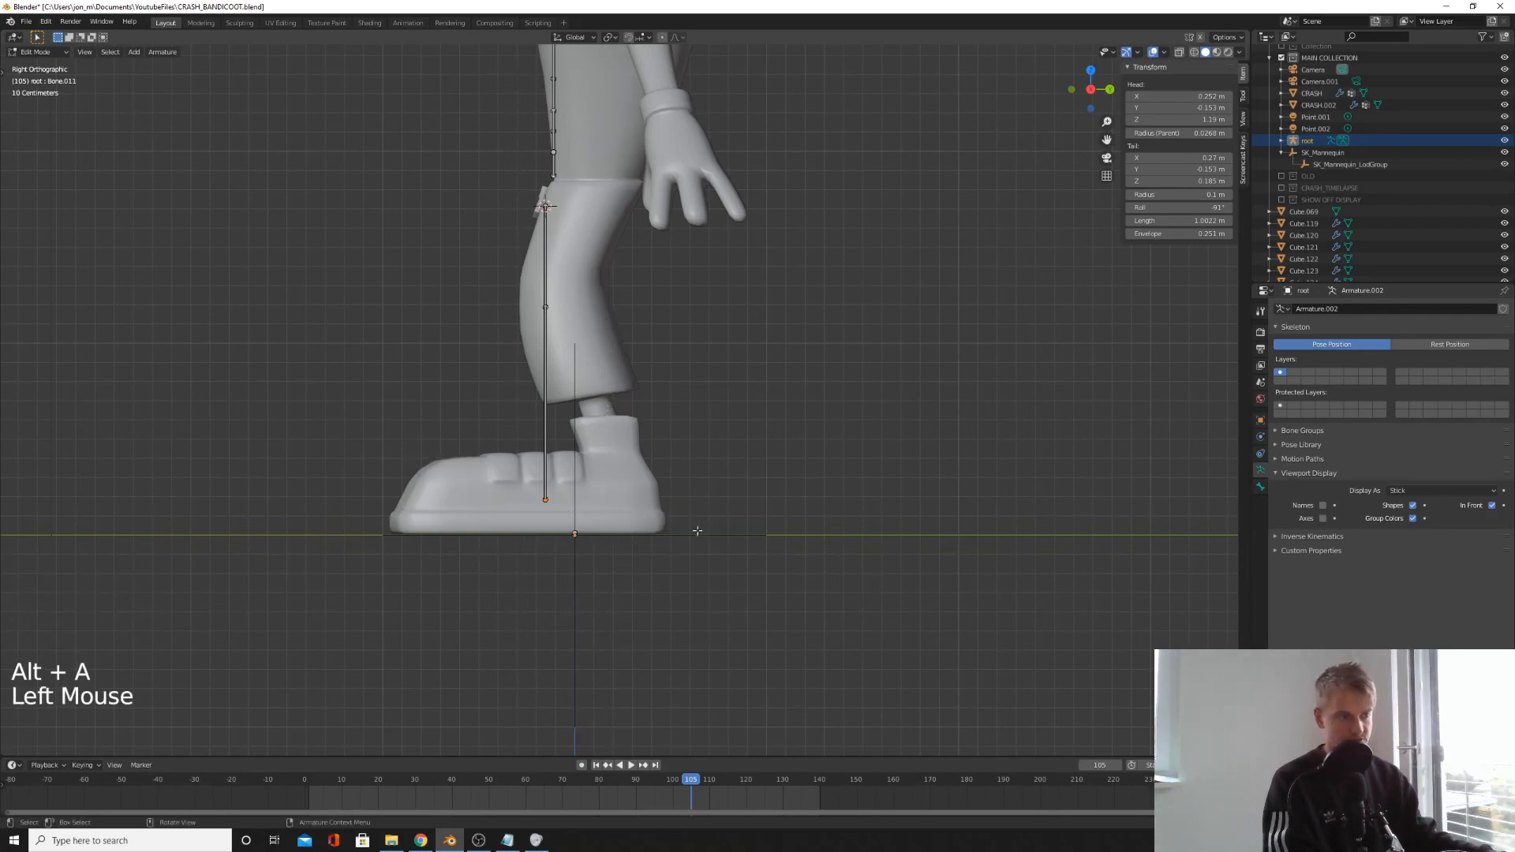
key("g")
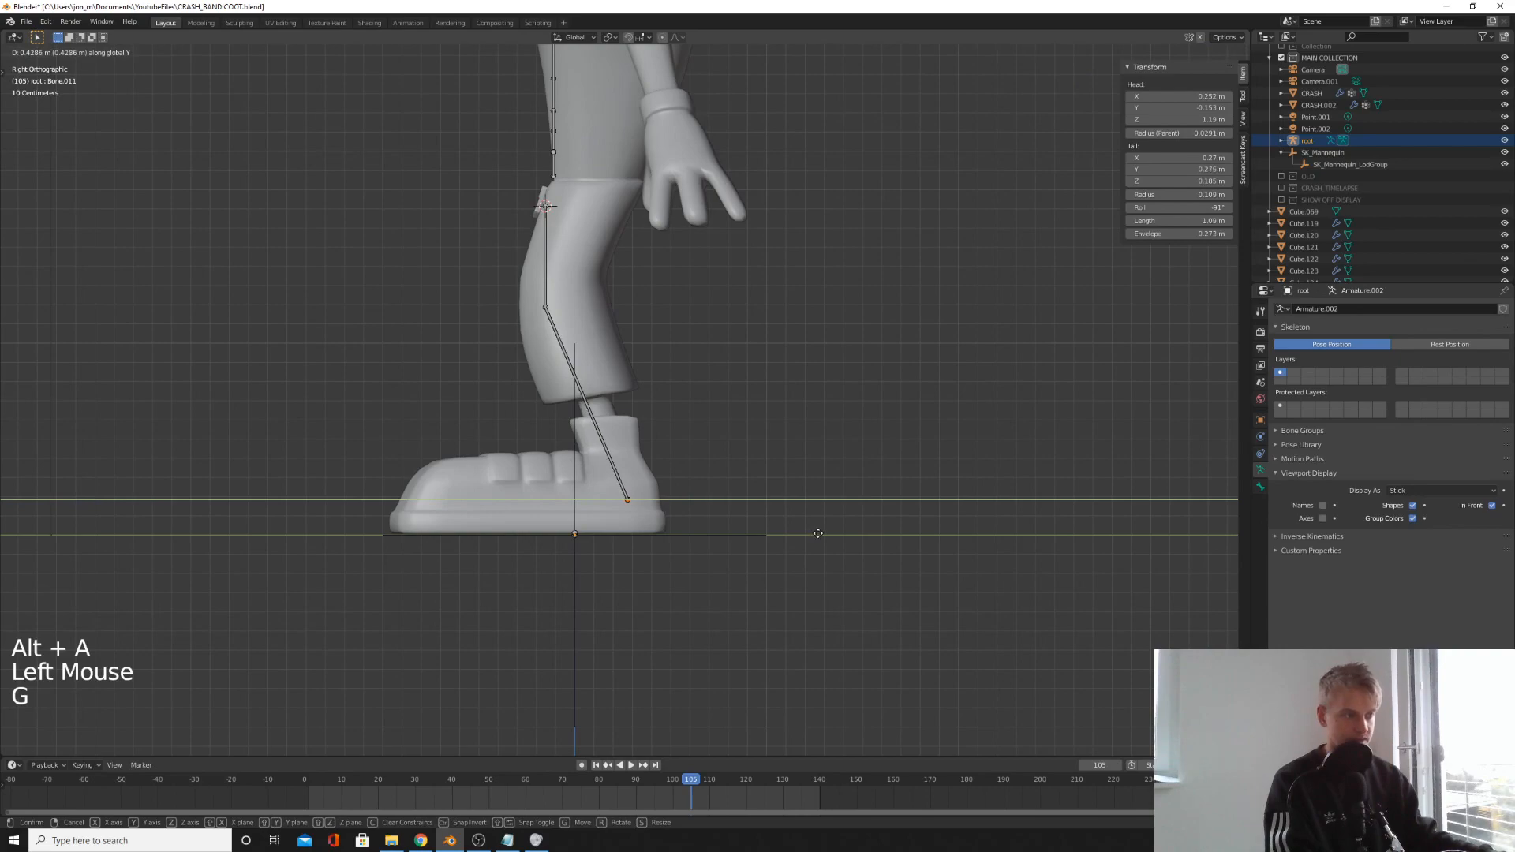
left_click(624, 503)
- Extrude a foot bone about 0.97 m forward along Y from the ankle joint towards the toes
key("e")
key("y")
left_click(446, 503)
middle_click_drag(446, 503, 438, 576, "shift")
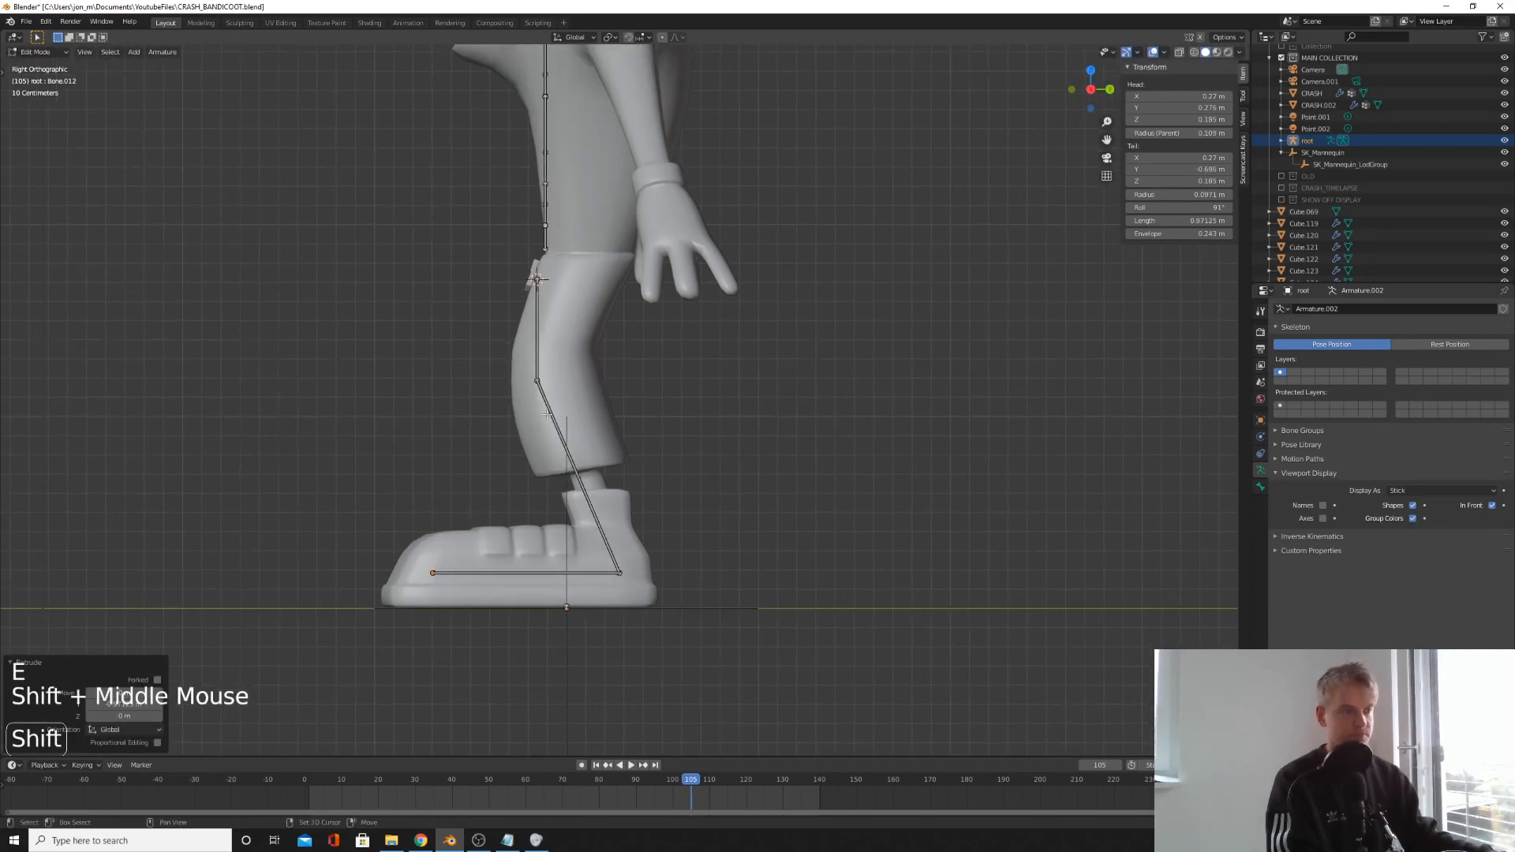
key("alt+a")
key("b")
left_click_drag(556, 390, 493, 357)
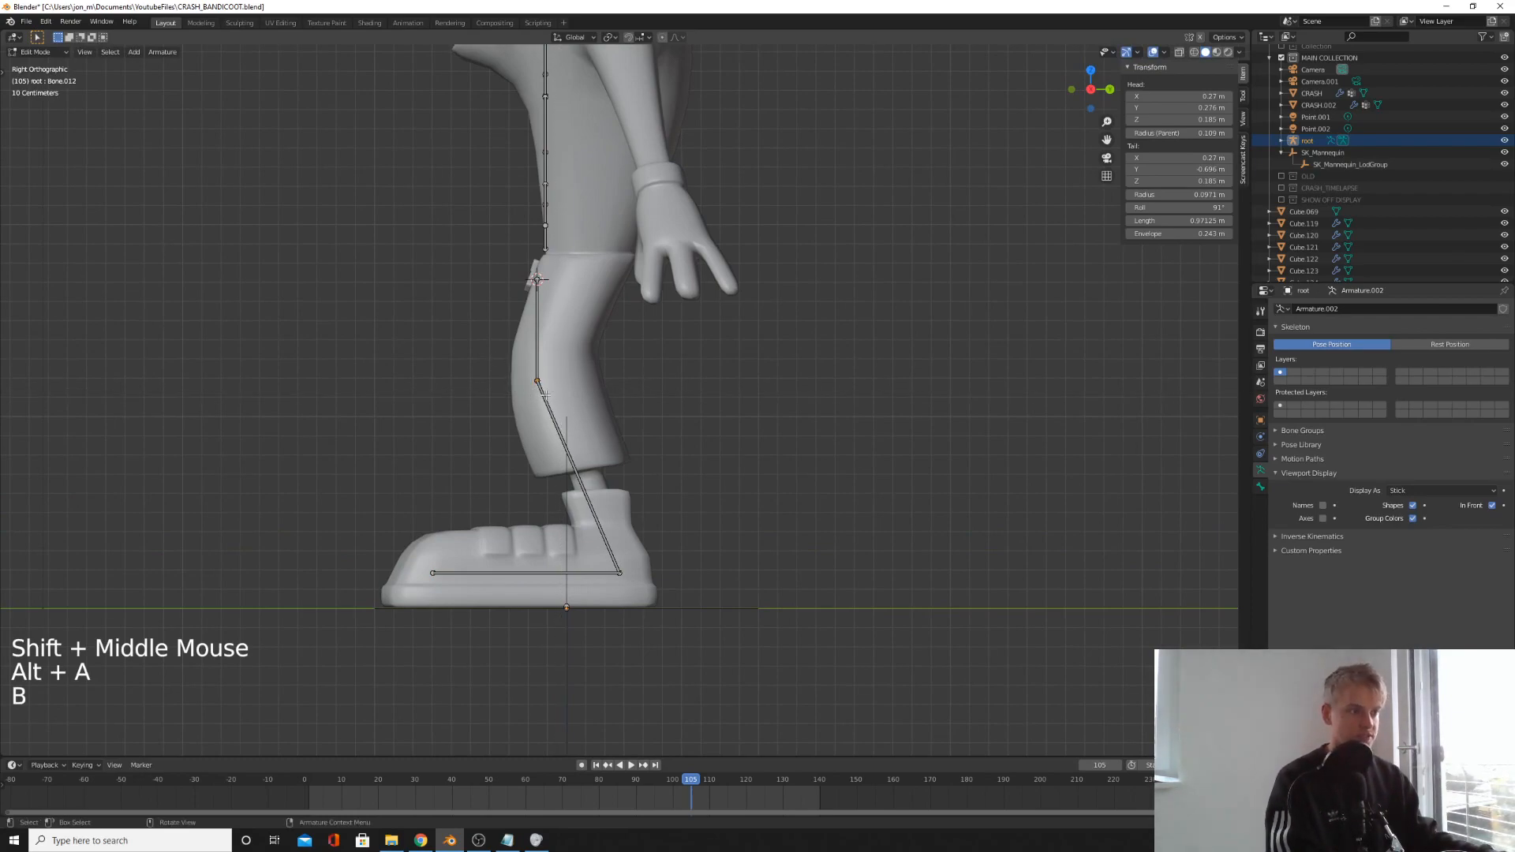
right_click(670, 372)
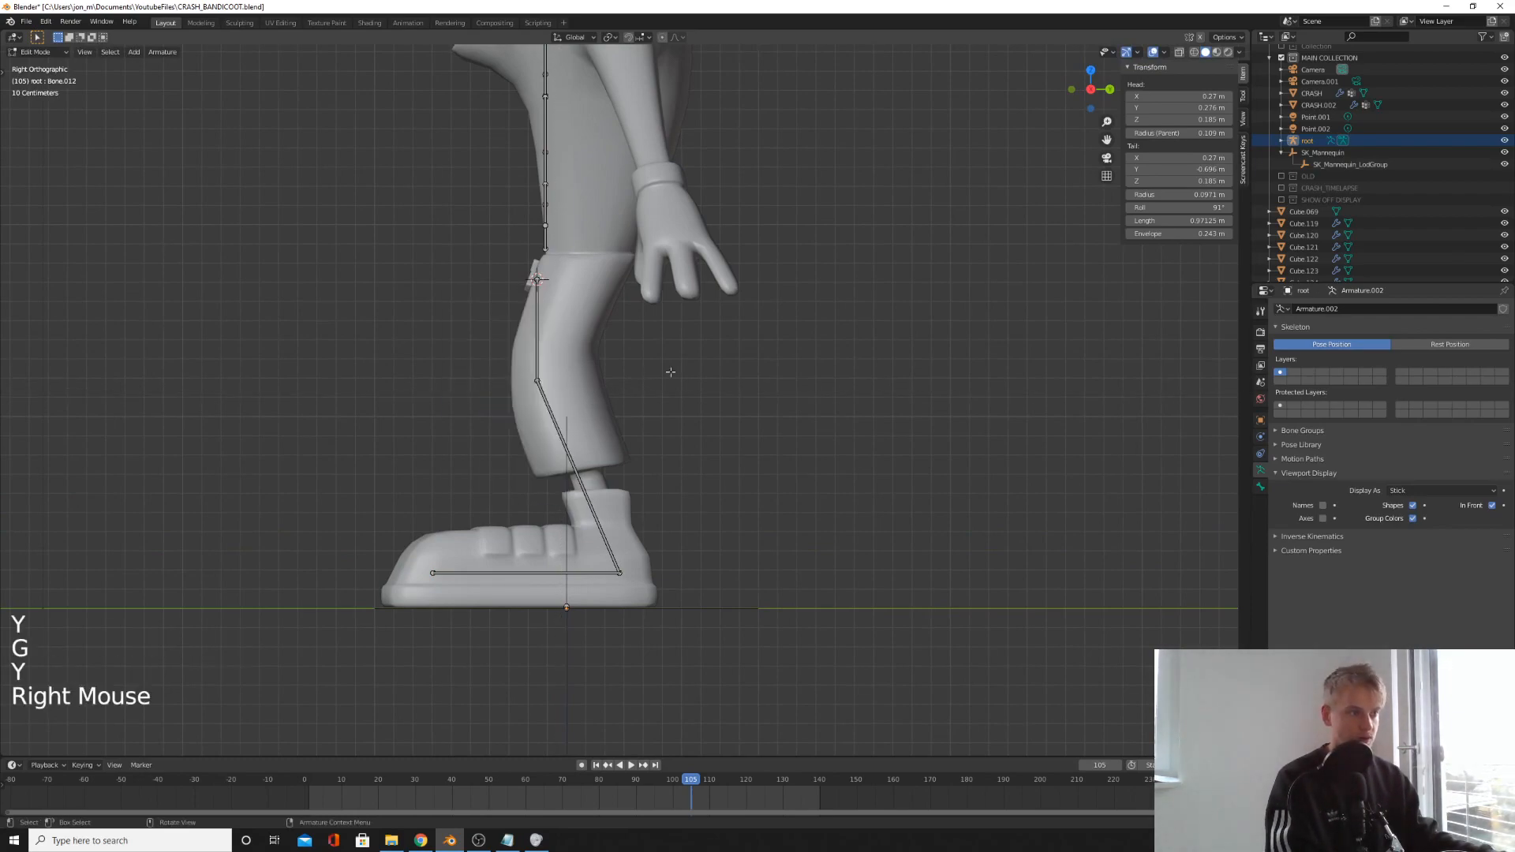
key("g")
- Move the knee joint about 0.07 m back along Y and about 0.08 m up along Z
key("b")
left_click_drag(509, 356, 580, 385)
key("g")
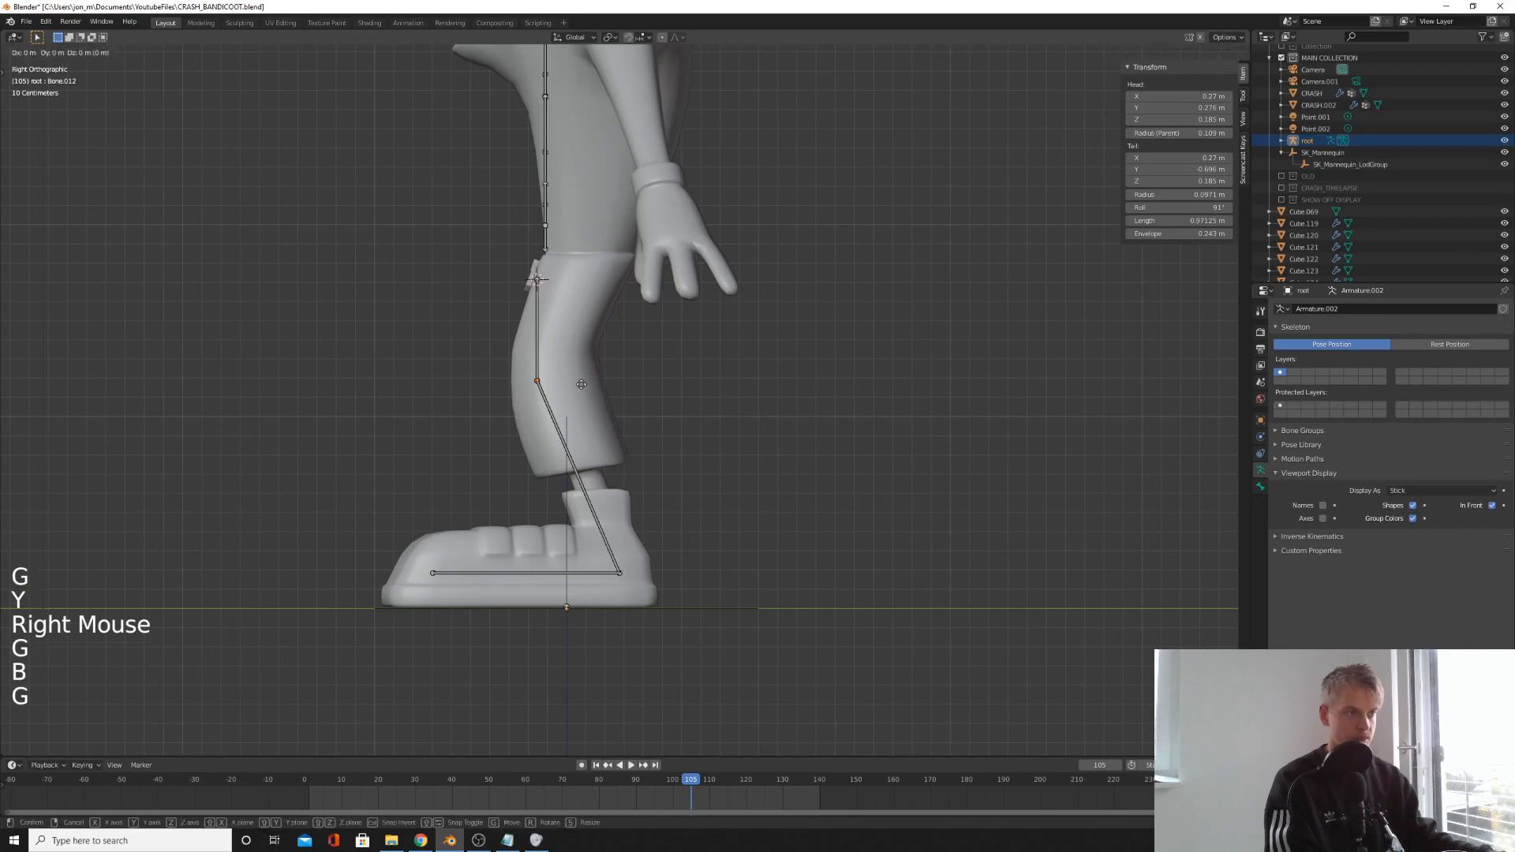
left_click(594, 383)
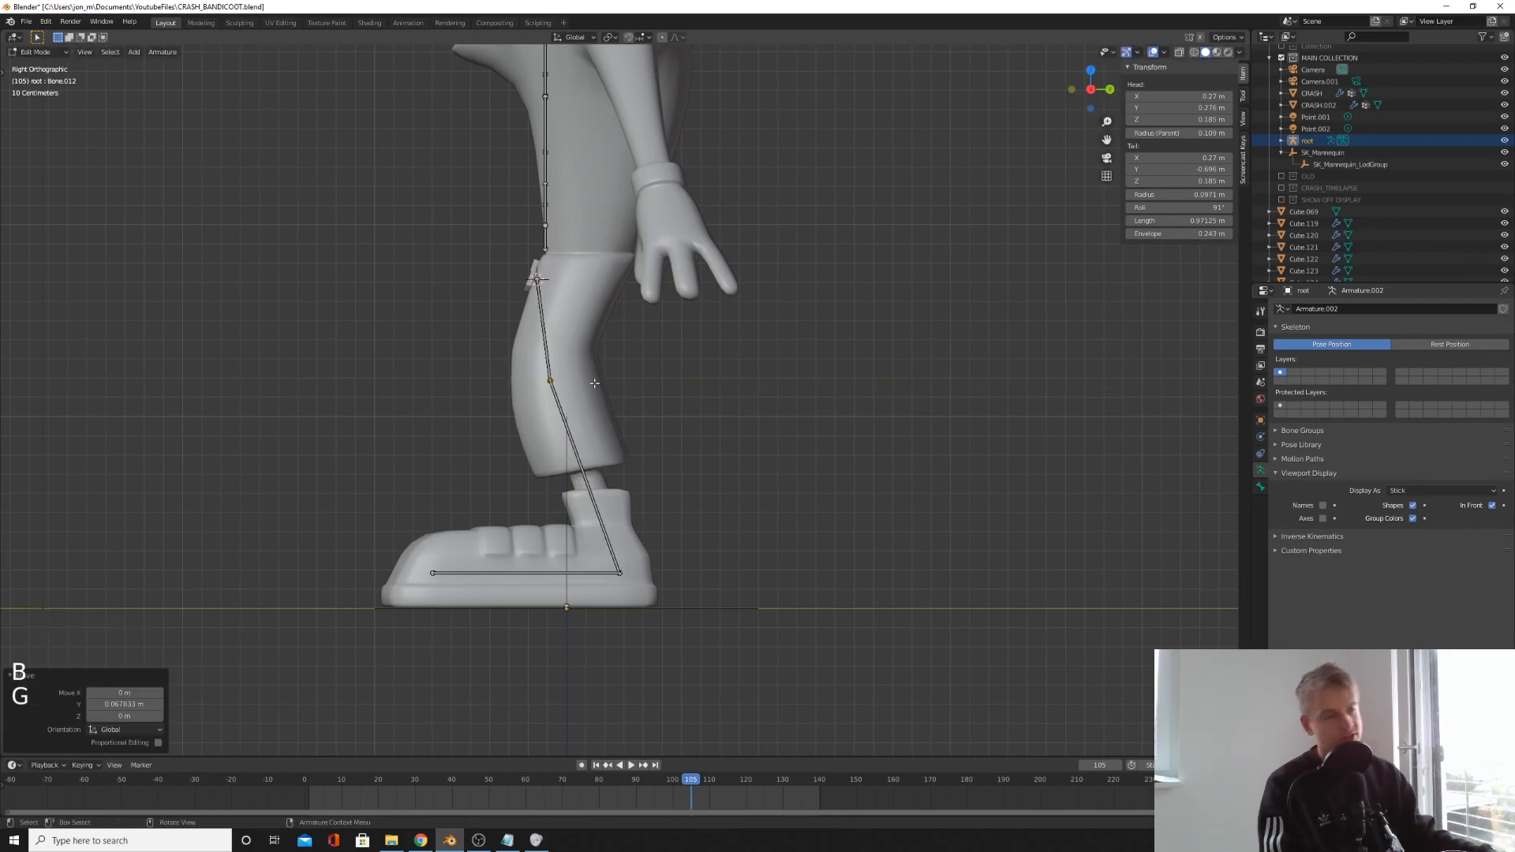
key("g")
key("g")
left_click(595, 368)
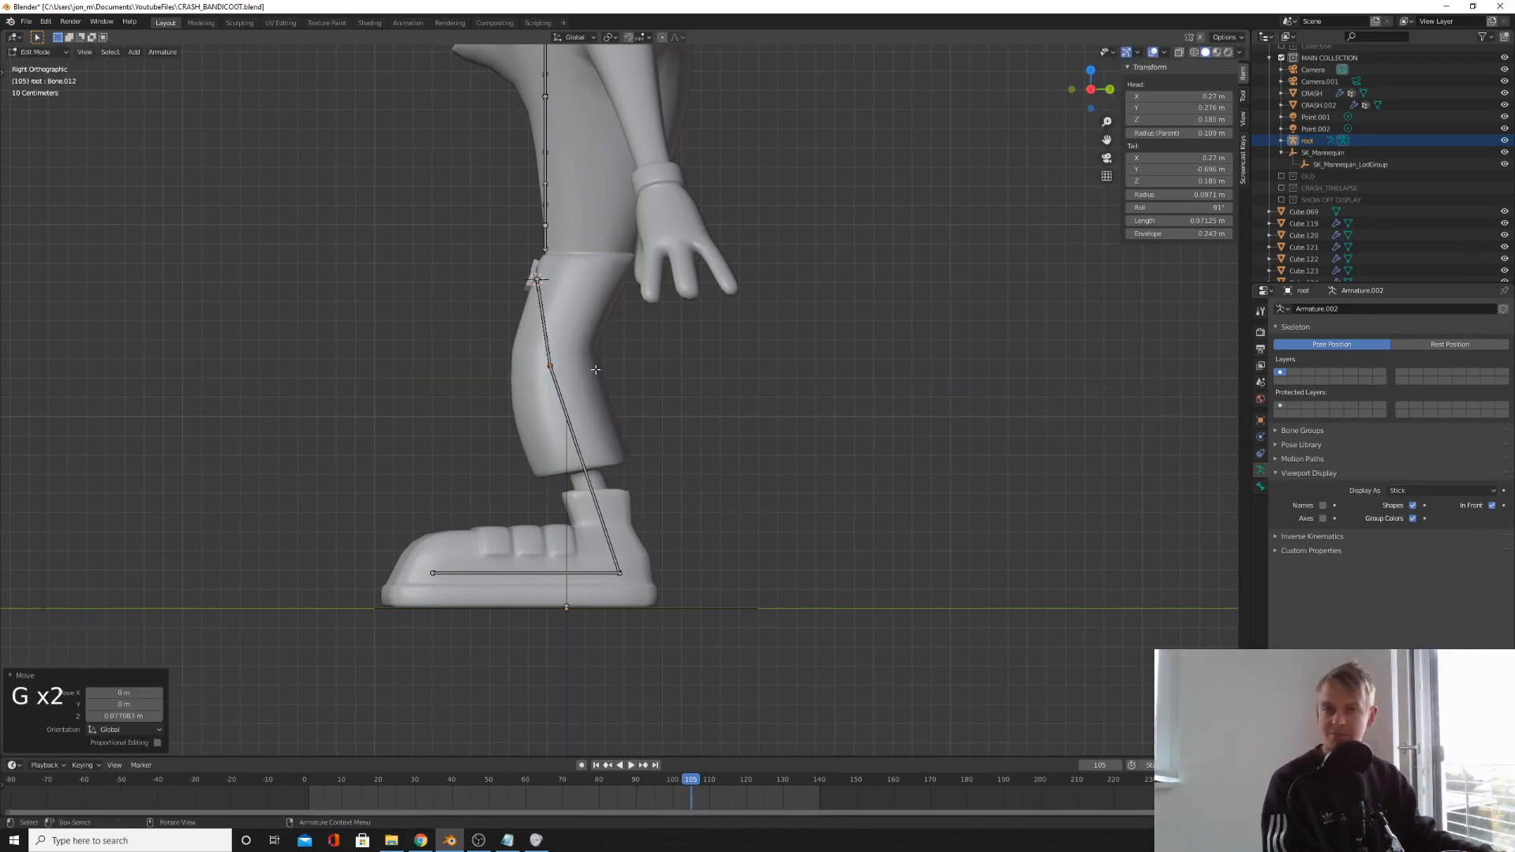
- Move the top joint of the thigh bone back along Y to the middle of the hip
middle_click_drag(496, 401, 524, 539, "shift")
key("alt+a")
key("b")
left_click_drag(584, 398, 623, 434)
key("g")
left_click(685, 447)
middle_click_drag(684, 447, 683, 515, "shift")
key("b")
left_click_drag(536, 292, 694, 469)
key("g")
key("y")
key("Escape")
- Move the spine joints and the arm joints beside them back along Y into the middle of the torso
key("b")
left_click_drag(537, 265, 734, 471)
key("g")
key("y")
left_click(780, 492)
- Move the lowest spine joints slightly further back along Y
middle_click_drag(779, 491, 785, 499, "shift")
scroll(785, 499, "up", 2)
key("alt+a")
key("b")
left_click_drag(568, 414, 734, 513)
key("g")
key("y")
left_click(741, 509)
- Curve the spine by moving the mid-spine joints and the top-of-spine joint back along Y
key("alt+a")
key("b")
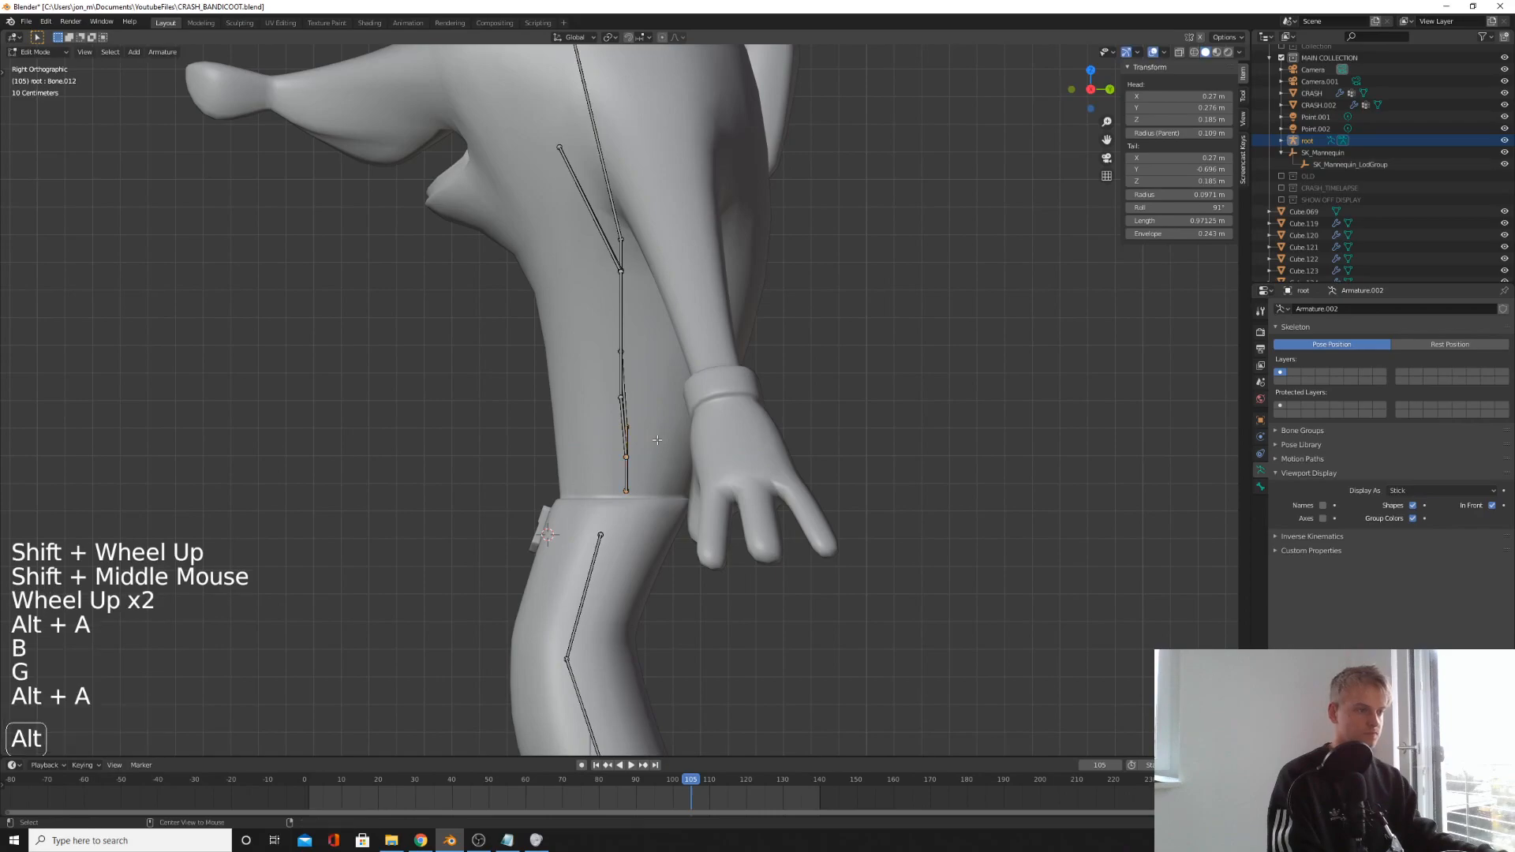
left_click(786, 409)
middle_click_drag(787, 409, 804, 472, "shift")
key("alt+a")
key("b")
left_click_drag(592, 318, 703, 359)
key("g")
key("y")
middle_click_drag(702, 359, 724, 489, "shift")
left_click(722, 436)
- Move the joint between the neck and head bones slightly back along Y
key("alt+a")
key("b")
key("g")
key("y")
left_click(724, 426)
- Move the outer shoulder joint back along Y in line with the spine
key("alt+a")
key("b")
left_click_drag(545, 315, 663, 391)
key("g")
key("y")
left_click(730, 392)
- From the top view, move the outer shoulder joint further back along Y towards the arm
key("alt+a")
key("b")
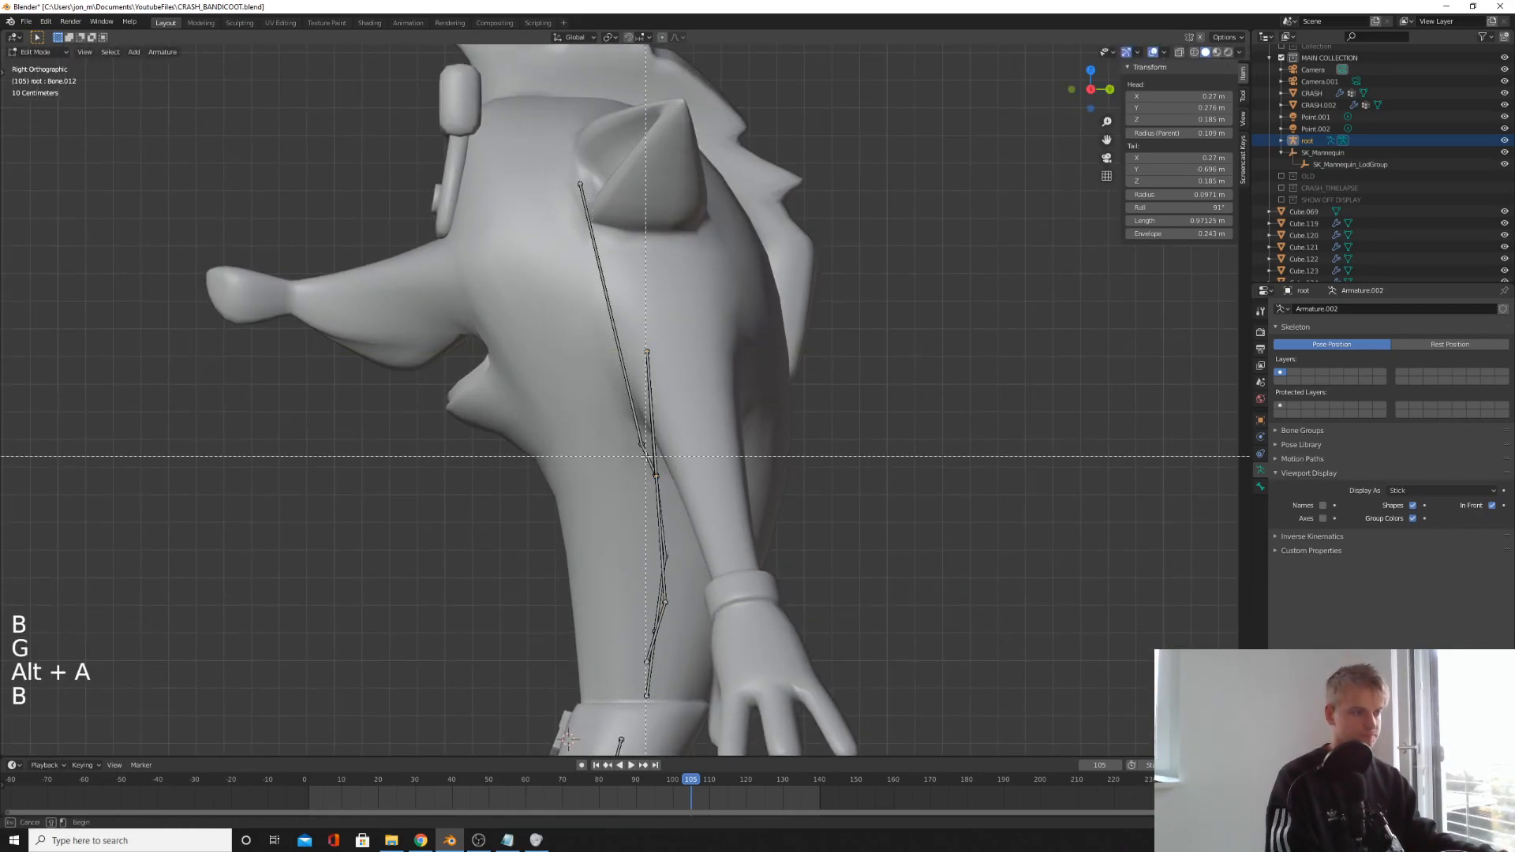
left_click(715, 461)
key("KP_7")
middle_click_drag(715, 461, 556, 520, "shift")
scroll(626, 531, "down", 4)
key("KP_7")
scroll(613, 422, "up", 1, "shift")
scroll(556, 520, "up", 5)
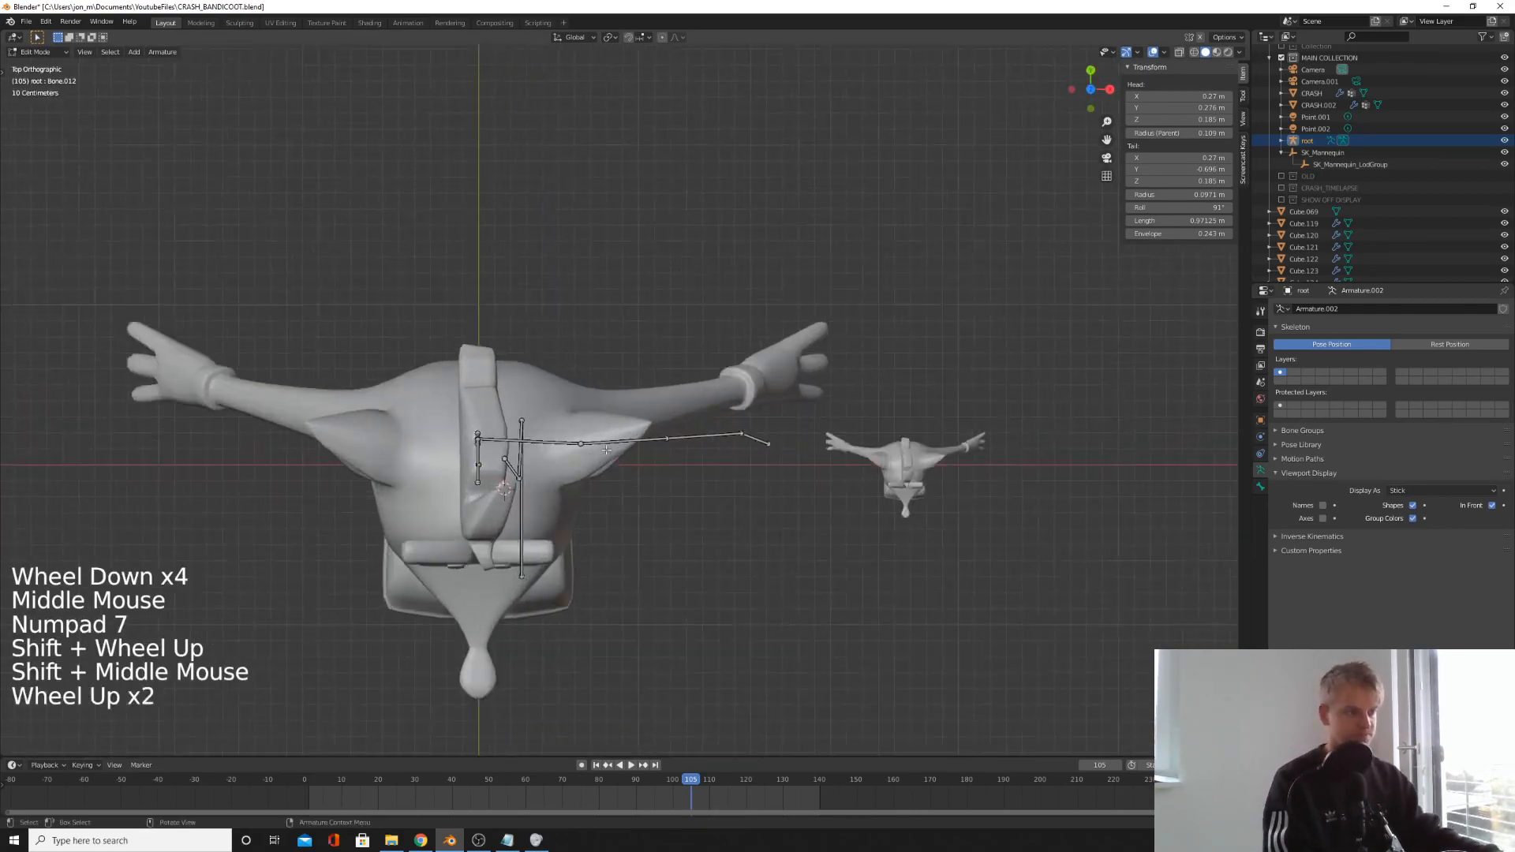
key("b")
key("g")
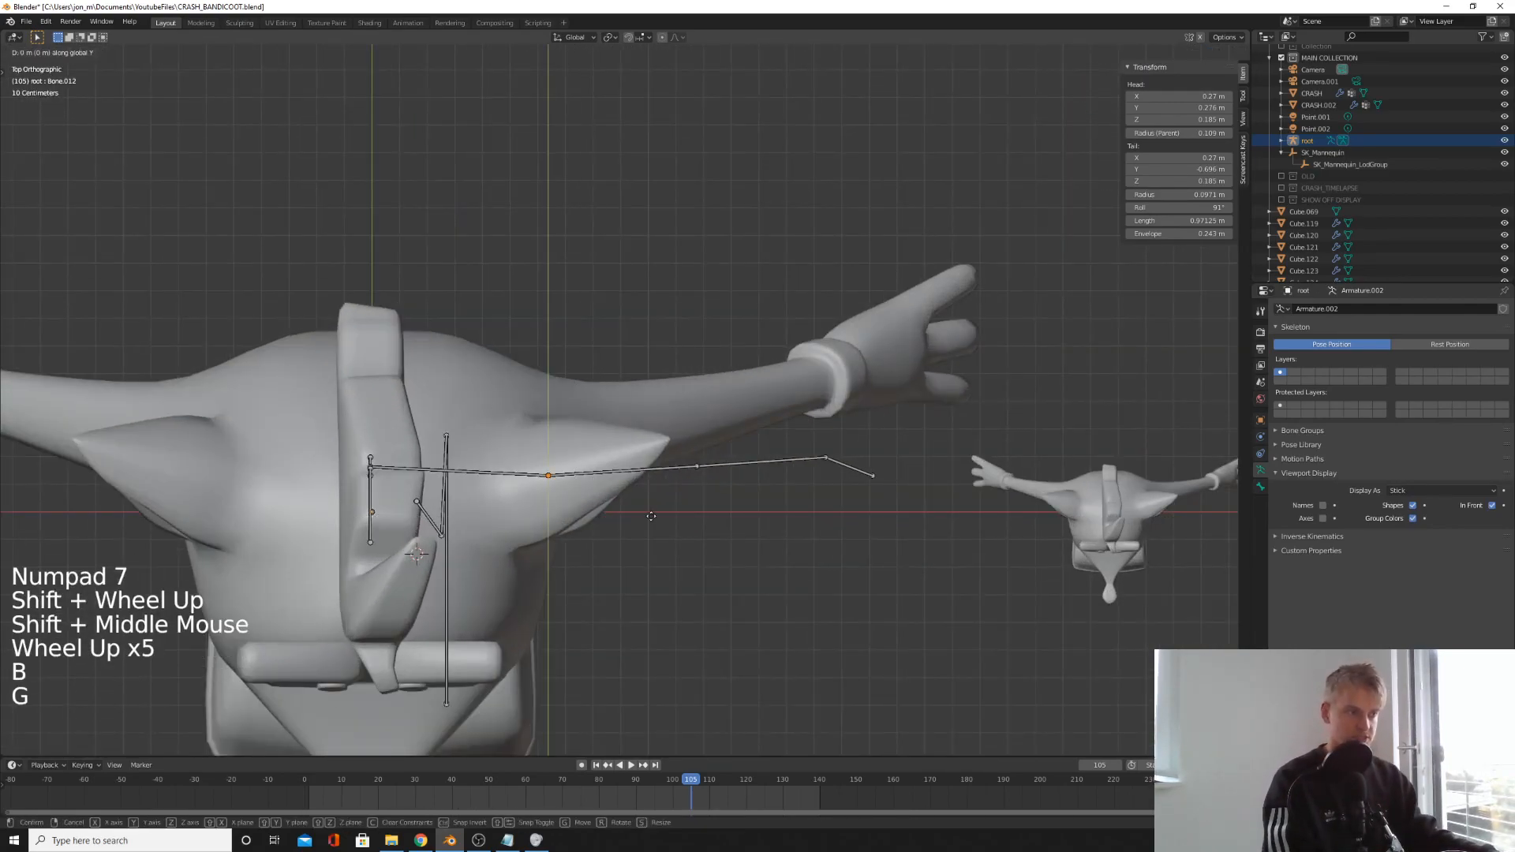
left_click(724, 509)
- Move the elbow joint back along Y into the middle of the arm
key("alt+a")
key("b")
left_click_drag(664, 455, 717, 503)
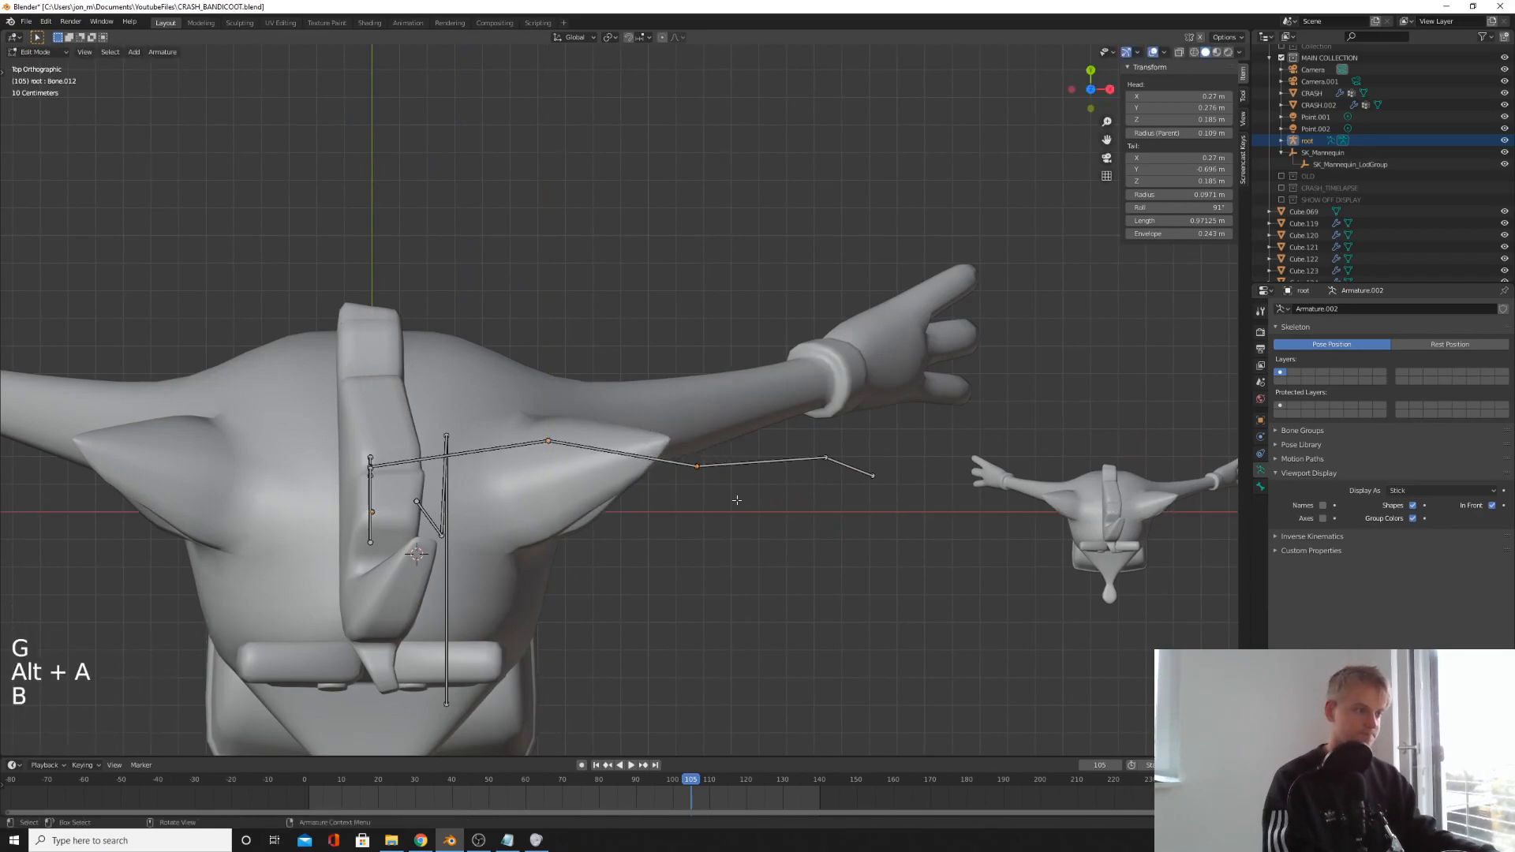
key("g")
key("y")
left_click(735, 444)
- Move the wrist joint back along Y to about Y 0.47 m, inside the glove cuff
key("alt+a")
key("b")
left_click_drag(793, 442, 848, 499)
key("g")
key("y")
middle_click_drag(852, 436, 796, 421, "shift")
- Move the hand bone's tip back along Y to about Y 0.53 m, inside the palm
key("alt+a")
key("b")
left_click_drag(795, 431, 868, 493)
key("g")
key("y")
left_click(867, 386)
- Extrude a bone about 0.16 m long from the tip of the hand bone to the base of the thumb
middle_click_drag(726, 513, 631, 442)
scroll(670, 400, "down", 6)
middle_click_drag(584, 505, 660, 477, "shift")
scroll(655, 568, "down", 1)
scroll(730, 541, "up", 3)
scroll(659, 476, "up", 3)
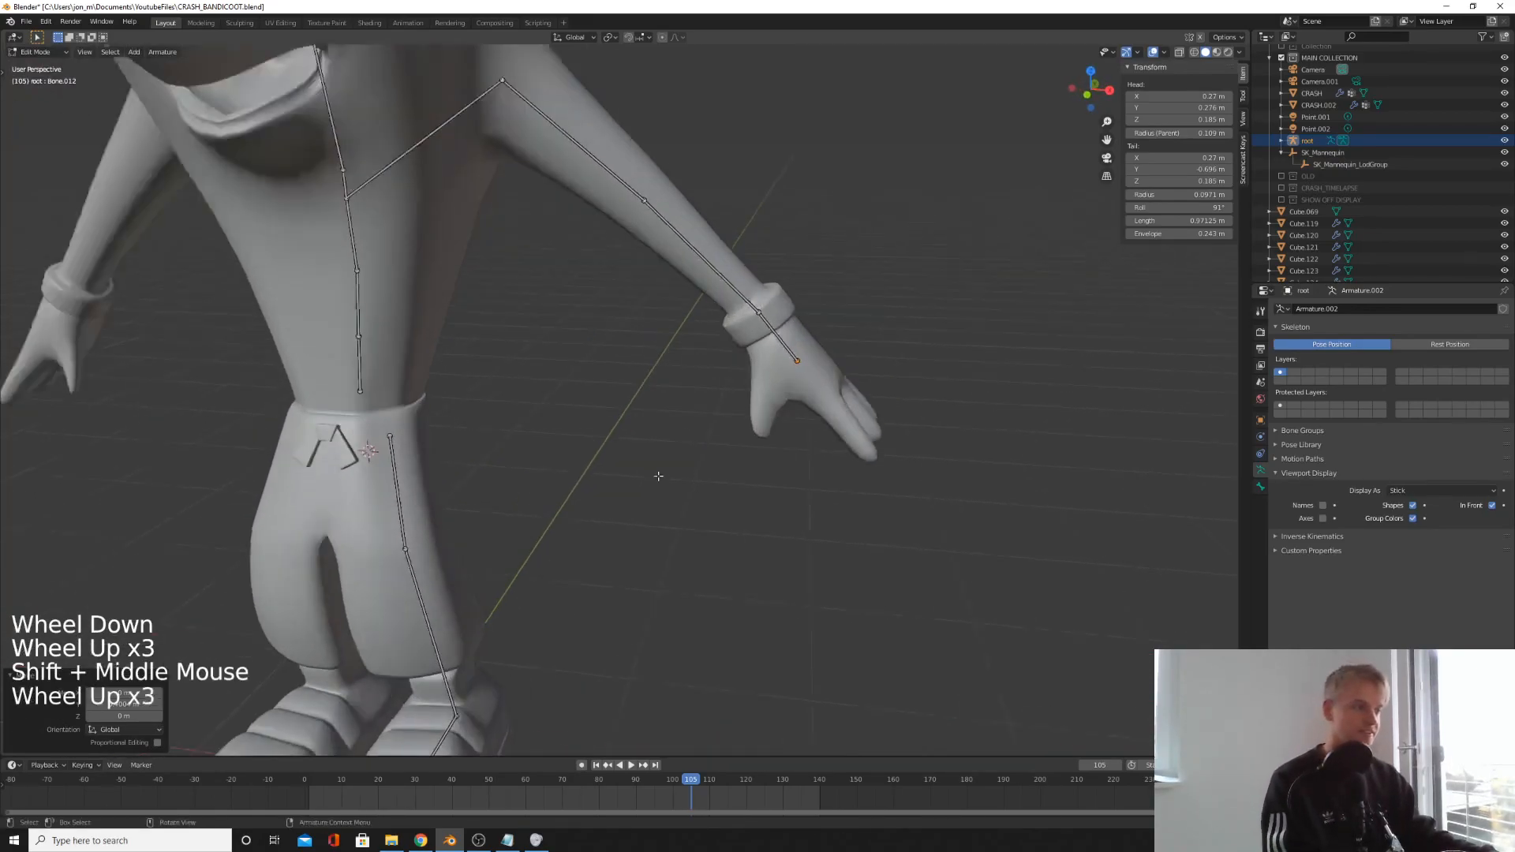
left_click(730, 347)
middle_click_drag(730, 348, 744, 469)
middle_click_drag(815, 408, 781, 387)
scroll(781, 386, "up", 1)
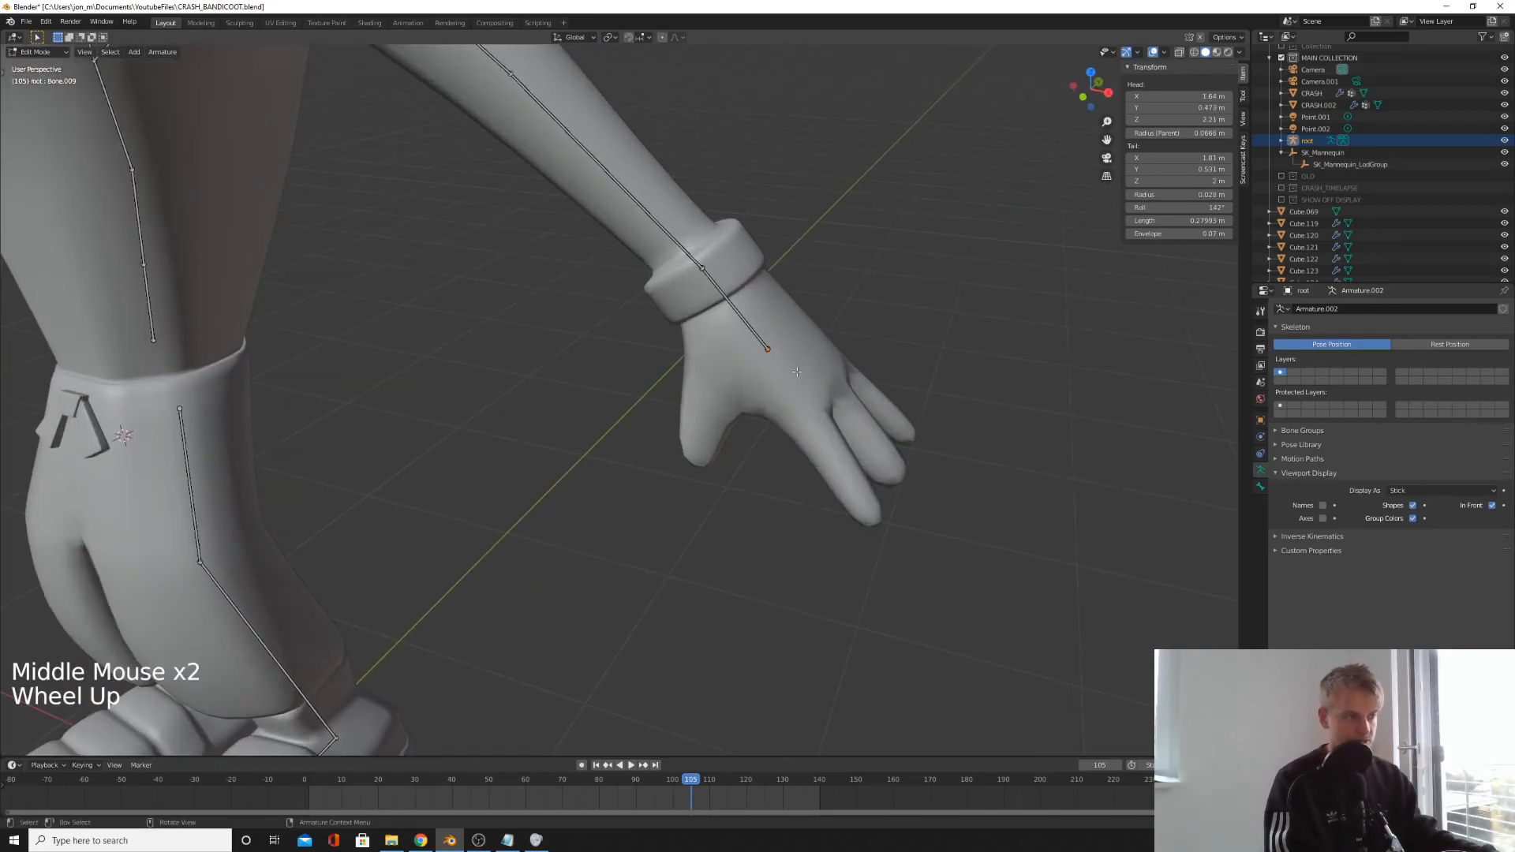
key("e")
left_click(742, 404)
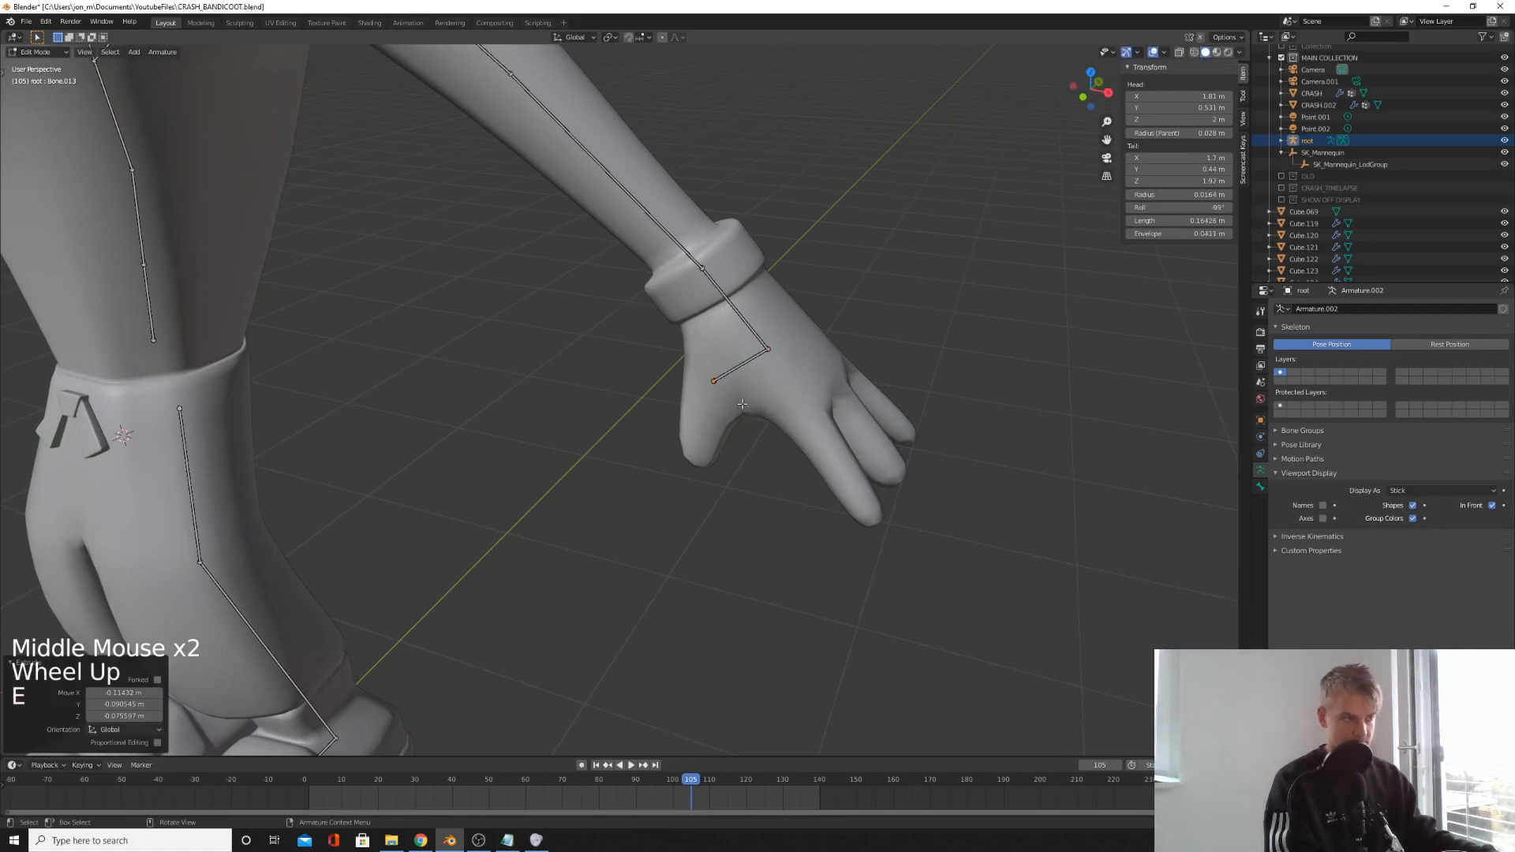
- Extrude two more thumb bones, each about 0.1 m long, down to the thumb's tip
key("e")
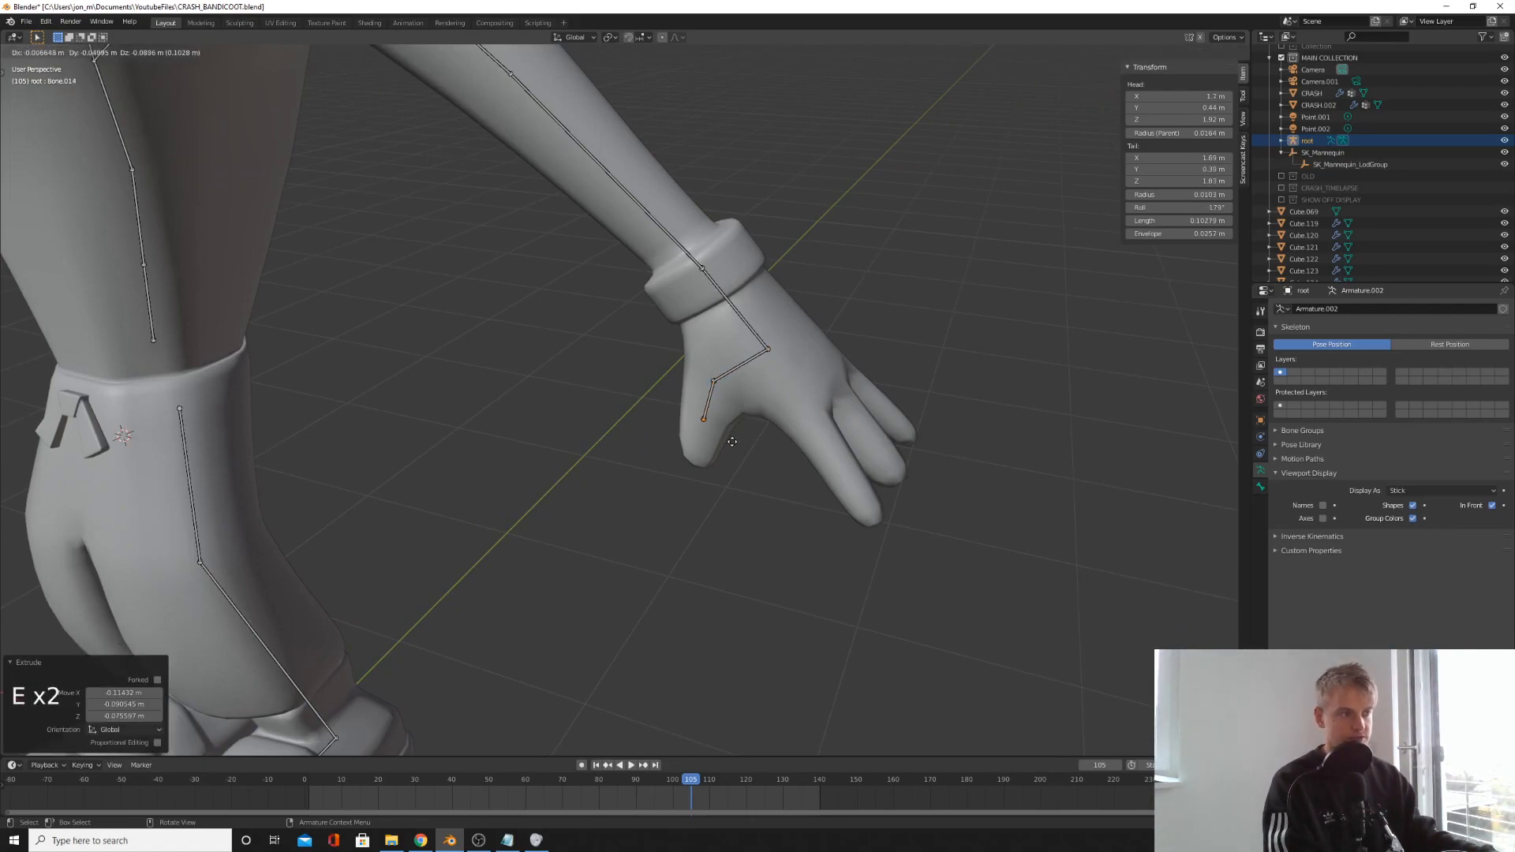
left_click(731, 443)
key("e")
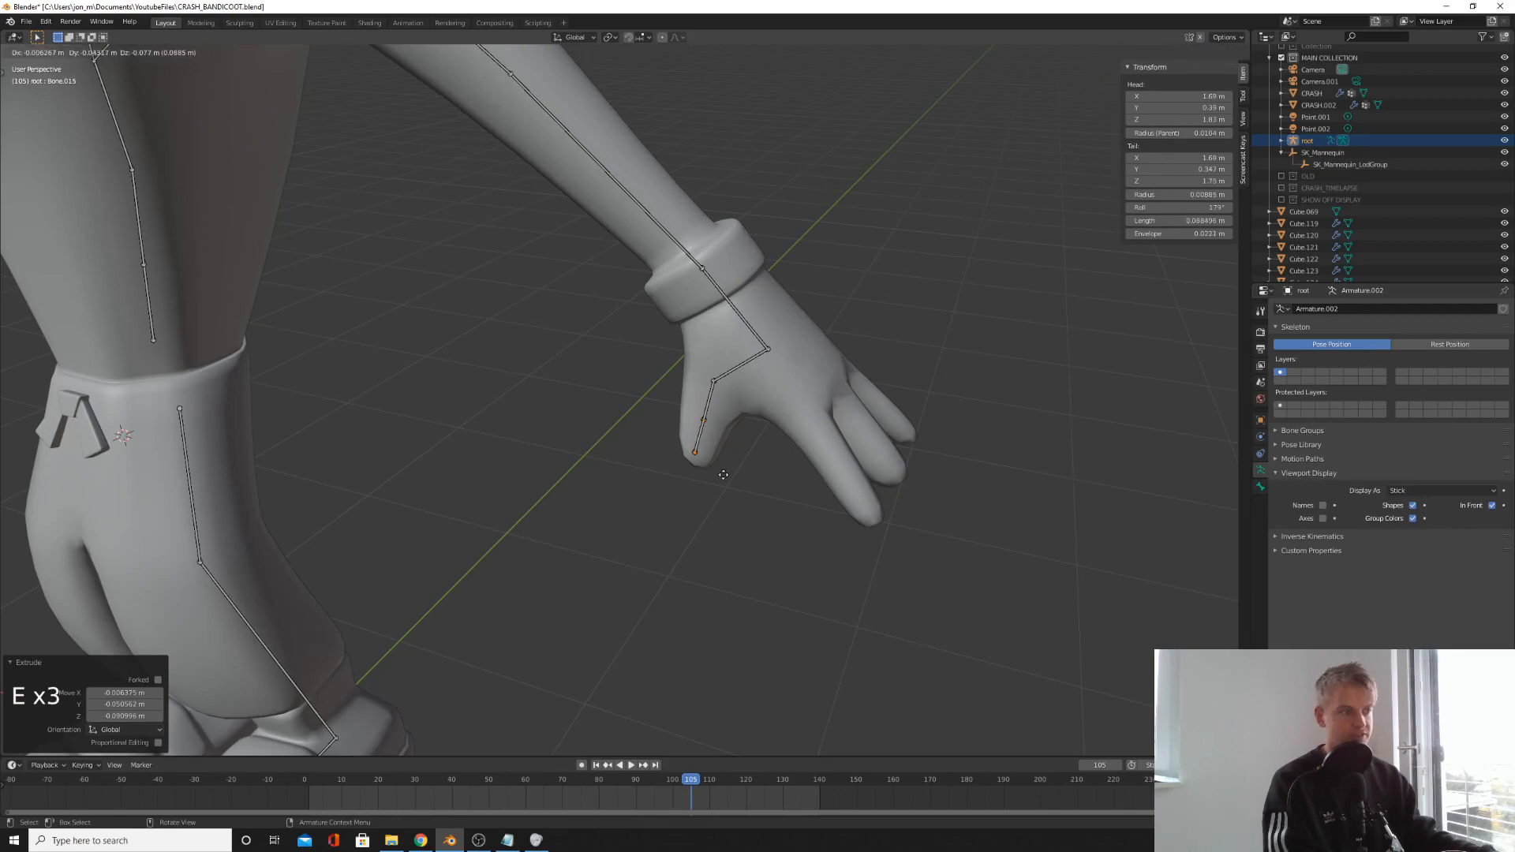
left_click(725, 478)
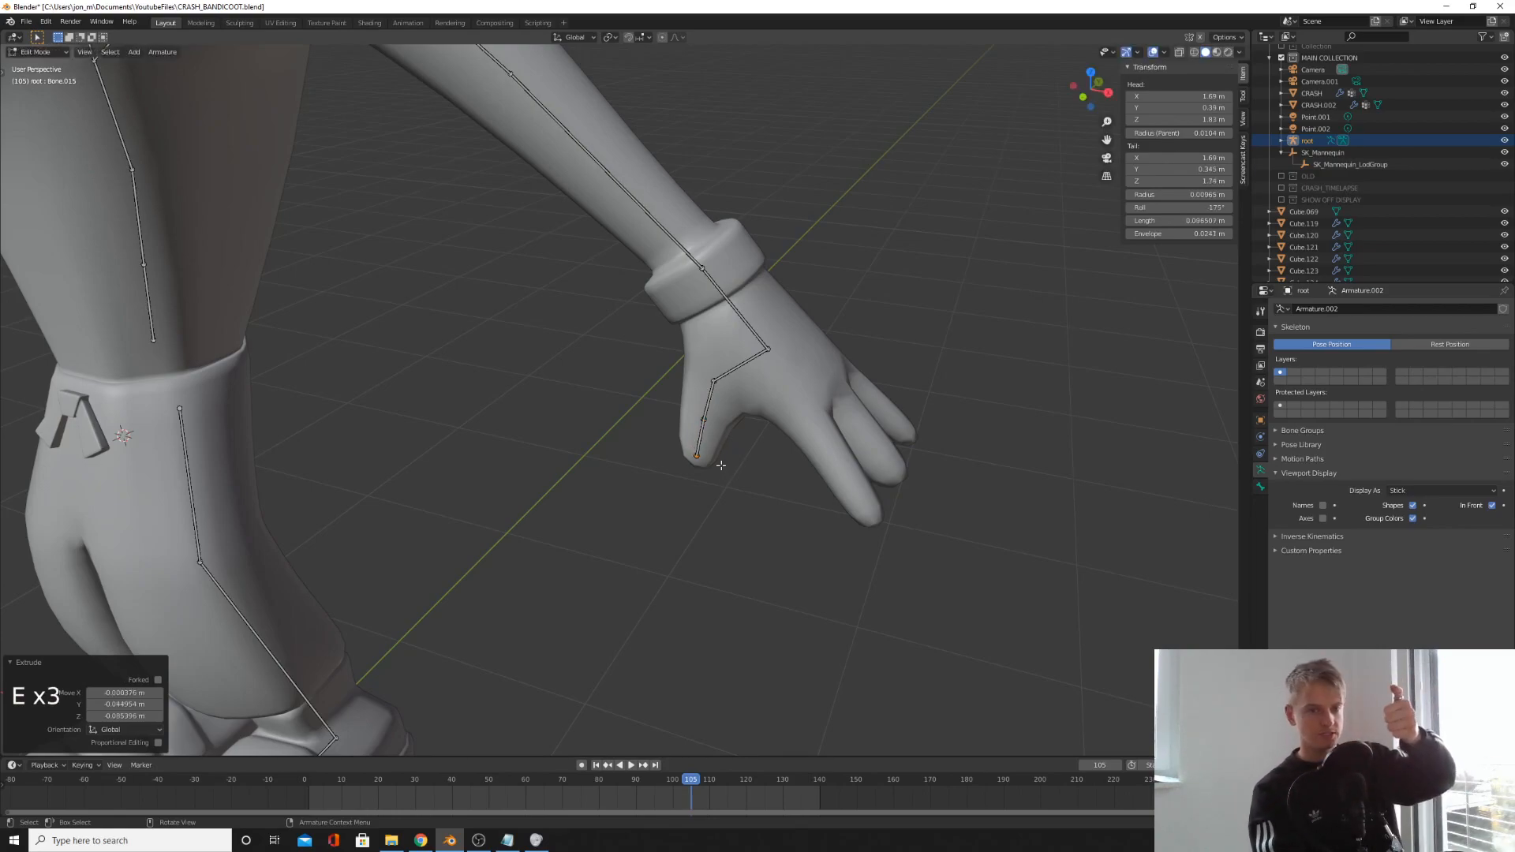
- Extrude two bones from the palm joint to the index and middle finger knuckles, the index one about 0.23 m long
middle_click_drag(720, 465, 680, 426)
left_click(698, 420)
middle_click_drag(681, 426, 716, 369, "shift")
left_click(662, 371)
key("e")
left_click(708, 329)
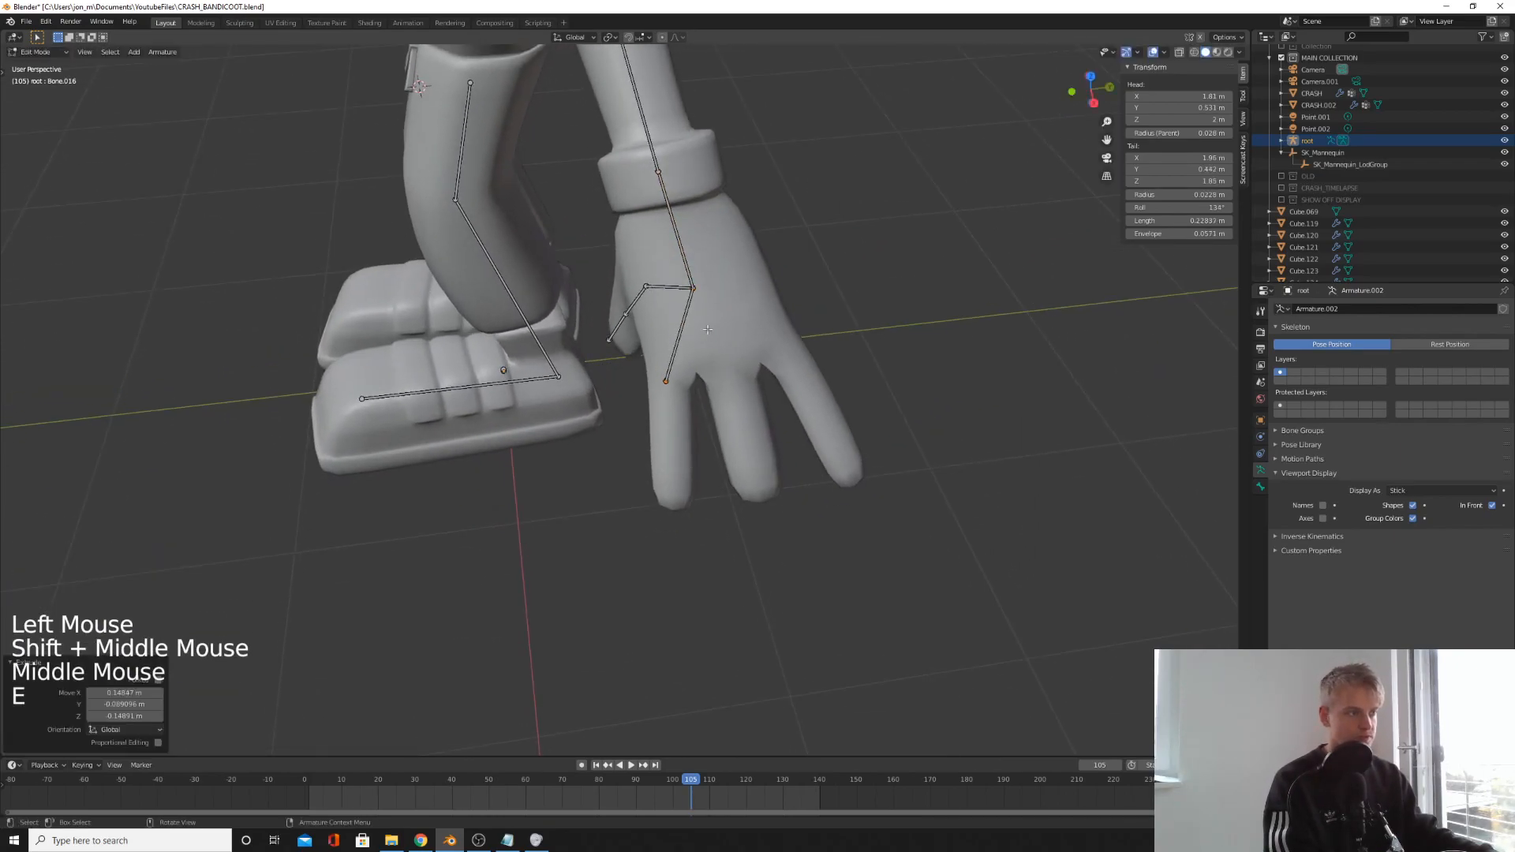
left_click(694, 288)
key("e")
left_click(731, 379)
- Extrude a bone about 0.26 m long from the palm joint to the outer finger's knuckle, continuing with three bones to its tip
left_click(694, 288)
key("e")
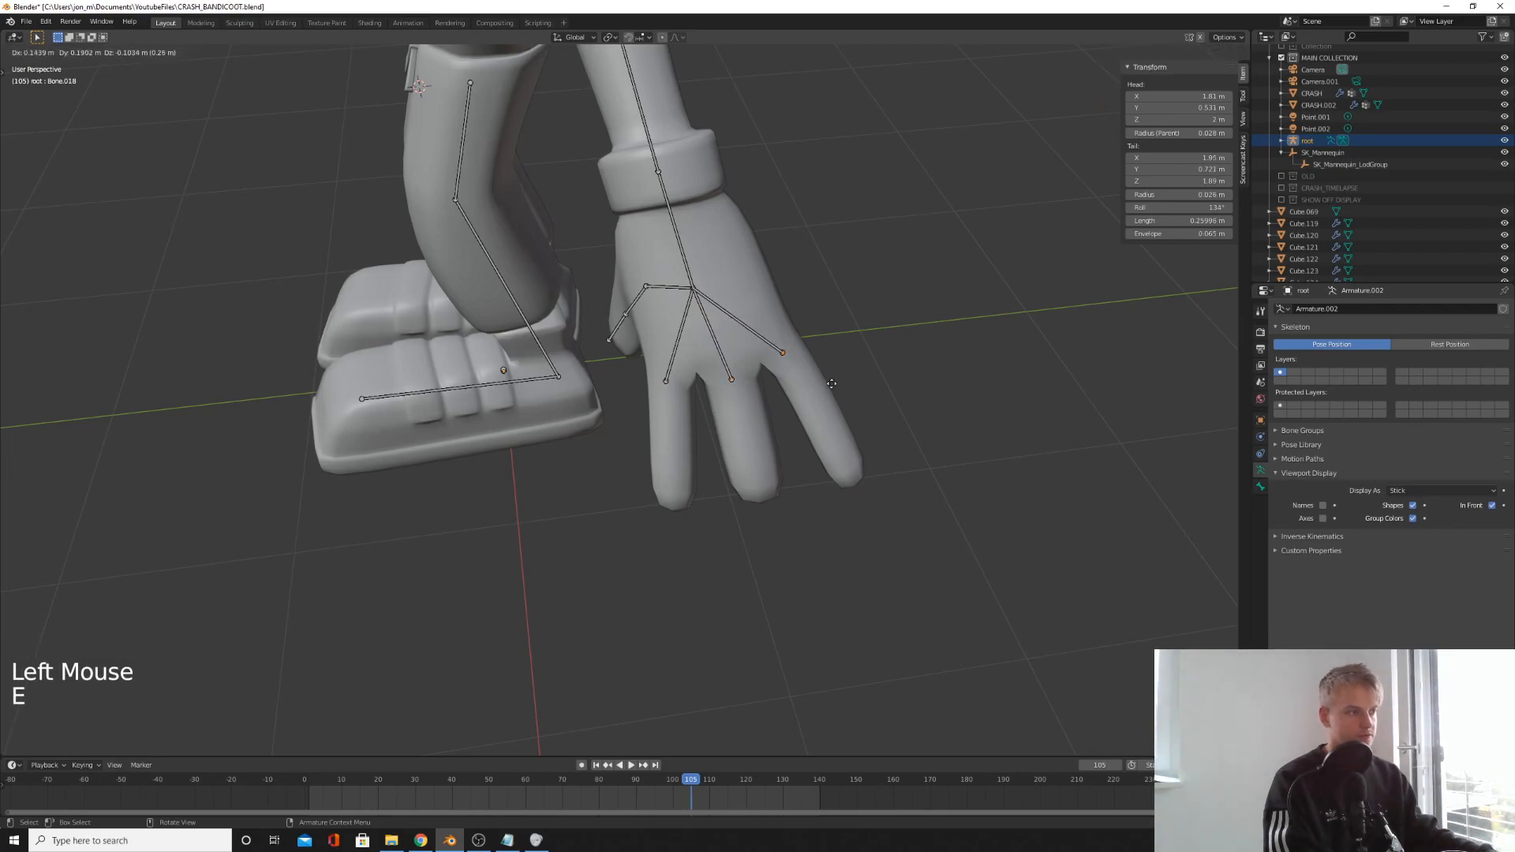
left_click(832, 383)
key("e")
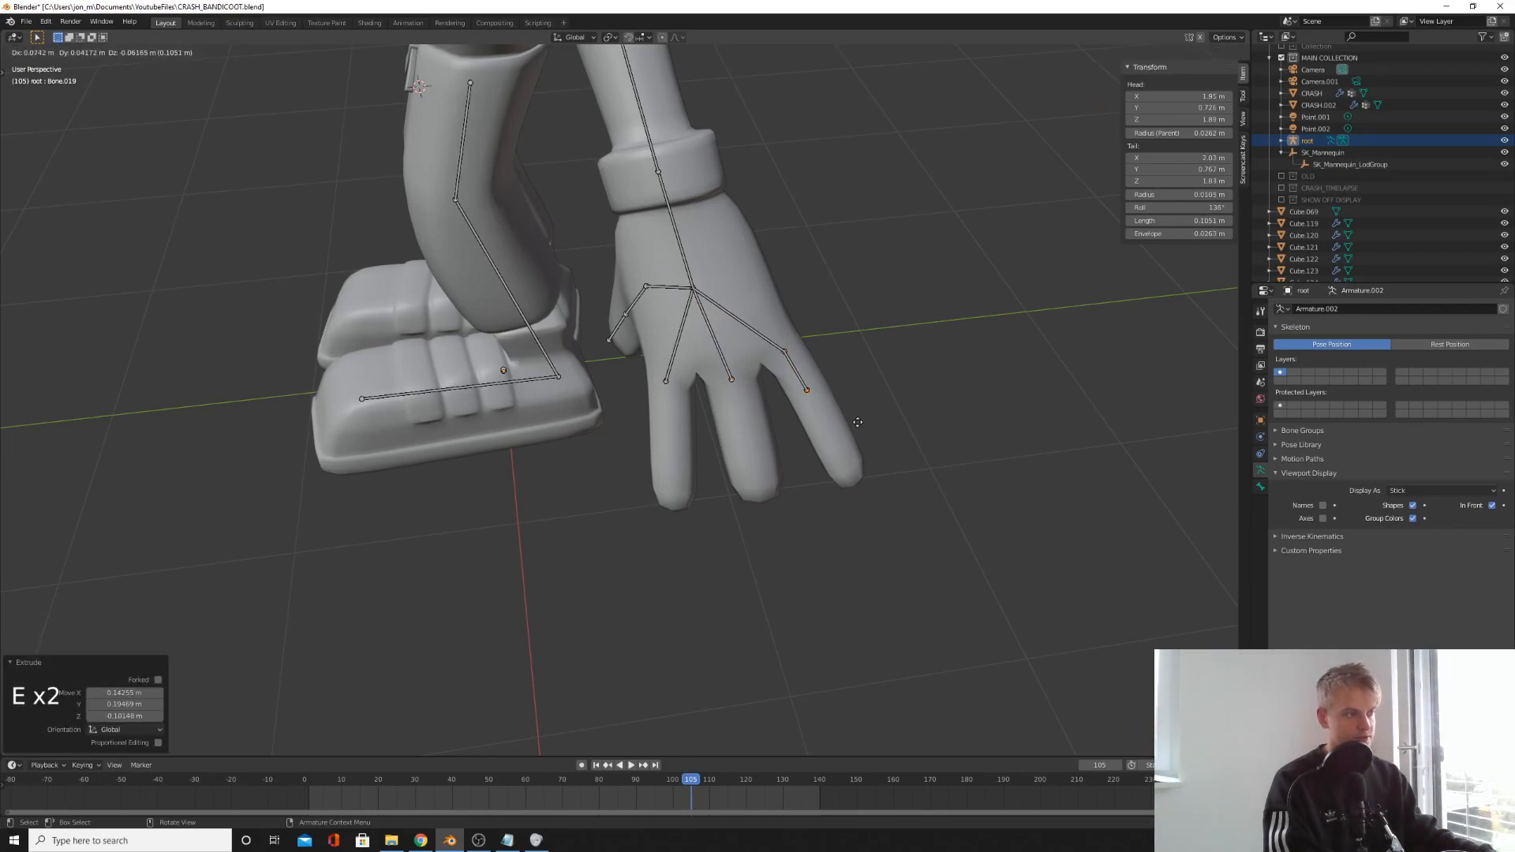
left_click(860, 425)
key("e")
left_click(884, 471)
key("e")
- Extrude three bones from the middle finger's knuckle down to its fingertip
left_click(732, 379)
key("e")
left_click(737, 416)
key("e")
left_click(747, 448)
key("e")
left_click(758, 494)
- Extrude three bones from the index finger's knuckle to its fingertip, the last about 0.09 m long
left_click(667, 381)
key("e")
left_click(668, 422)
key("e")
left_click(671, 513)
- Examine how the finger and thumb bones sit inside the hand mesh from several angles
scroll(670, 528, "down", 3)
middle_click_drag(670, 528, 855, 531)
scroll(616, 507, "up", 4)
key("KP_1")
key("KP_3")
scroll(685, 475, "up", 1)
scroll(760, 489, "down", 5)
scroll(760, 489, "up", 1)
scroll(760, 489, "down", 3)
middle_click_drag(759, 490, 678, 513)
scroll(594, 592, "up", 5)
middle_click_drag(679, 513, 730, 442)
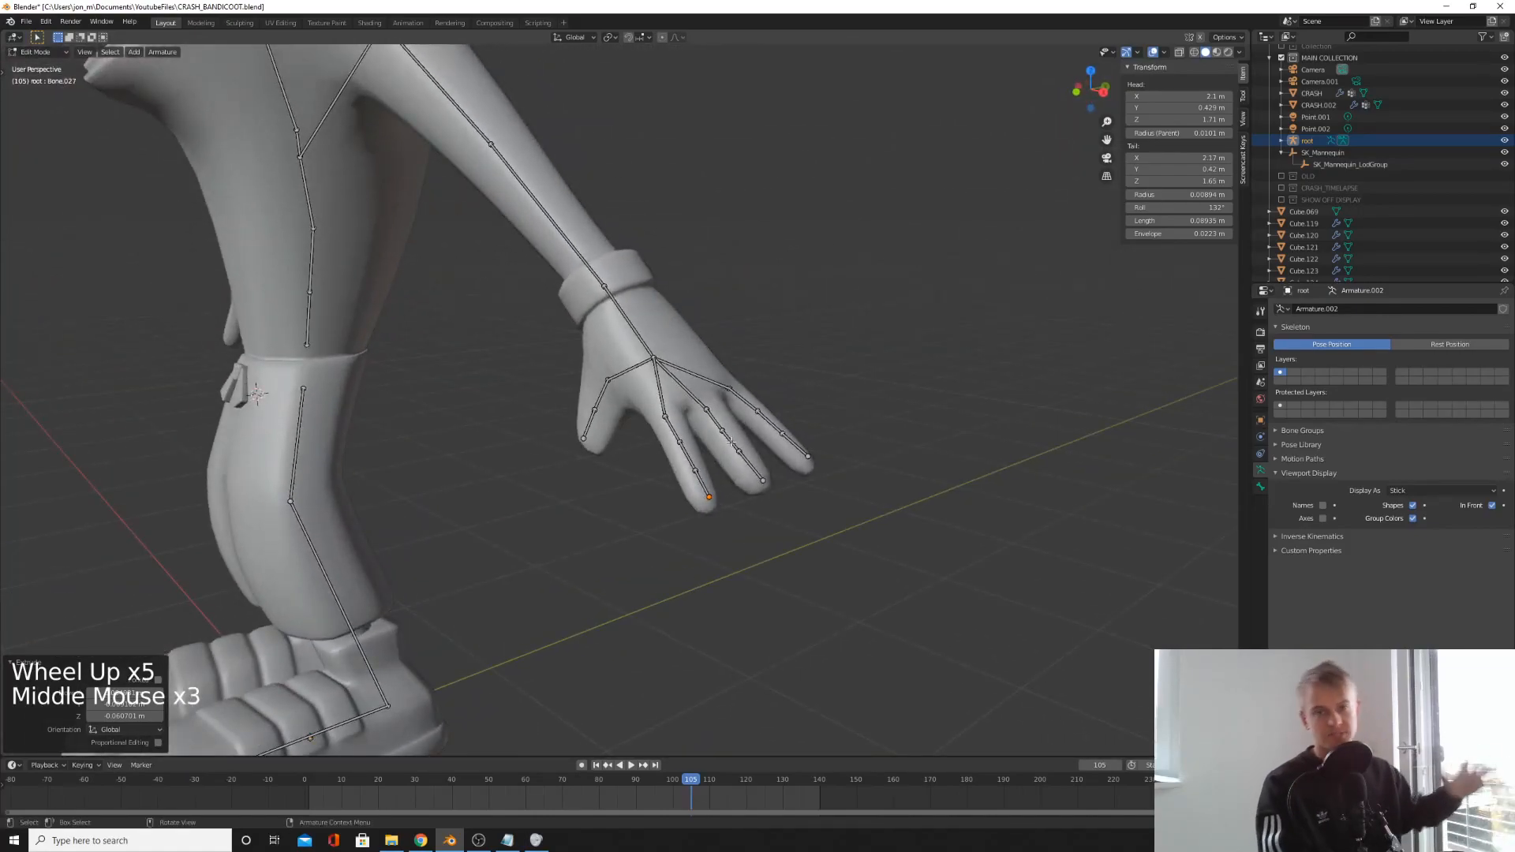
middle_click_drag(726, 379, 675, 362, "shift")
scroll(675, 362, "up", 2)
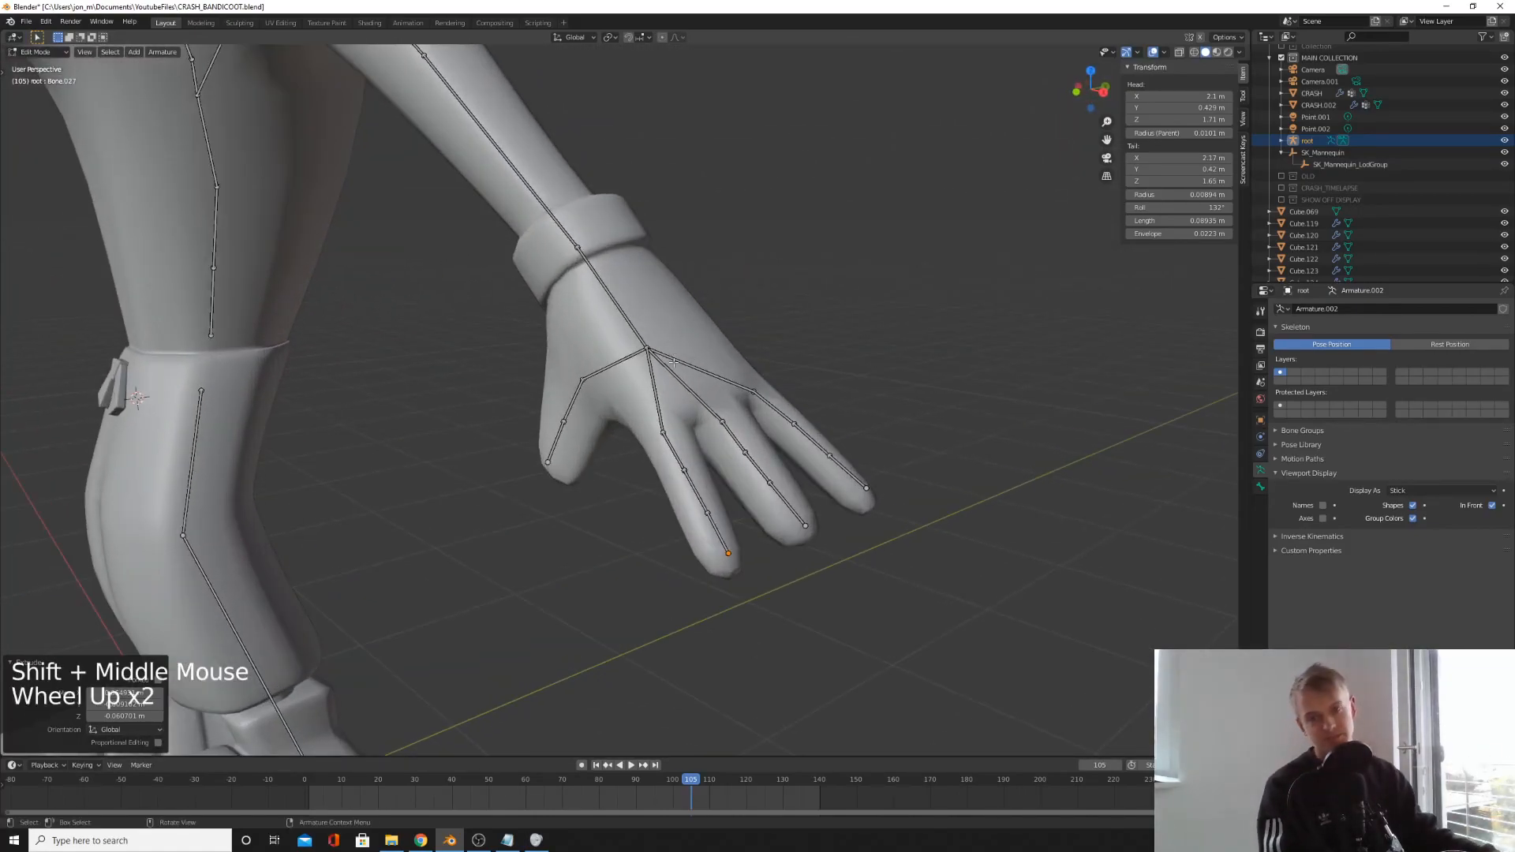
- Nudge the bone joints around the palm and thumb so they sit centrally inside the hand mesh
middle_click_drag(614, 373, 553, 355)
scroll(552, 355, "up", 3)
middle_click_drag(553, 355, 599, 340)
middle_click_drag(600, 339, 623, 315, "shift")
middle_click_drag(623, 316, 678, 371)
left_click(643, 339)
key("g")
left_click(631, 335)
key("g")
left_click(552, 347)
left_click(549, 379)
key("g")
key("g")
left_click(538, 384)
key("g")
left_click(531, 386)
scroll(679, 371, "down", 2)
scroll(678, 371, "up", 2)
- Move the index finger's two middle joints down towards the centre of the finger
left_click(772, 394)
key("g")
left_click(759, 407)
middle_click_drag(797, 430, 744, 420, "shift")
left_click(790, 428)
key("g")
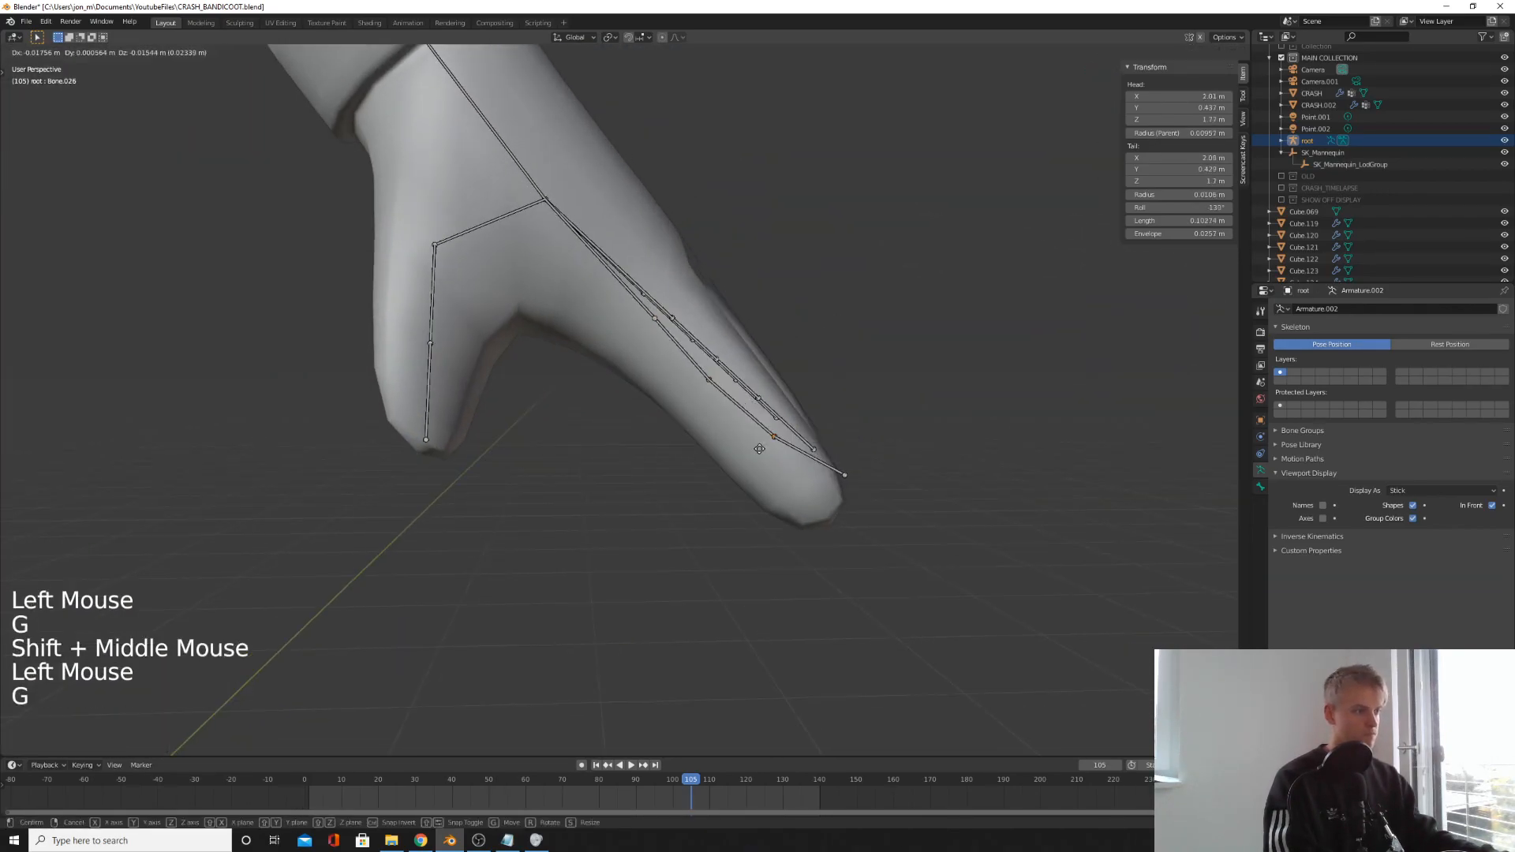
left_click(763, 445)
- Reposition the outer finger's middle joints so its bones run through the centre of the finger
middle_click_drag(829, 481, 670, 442)
left_click(769, 312)
middle_click_drag(781, 339, 580, 332)
key("g")
left_click(515, 363)
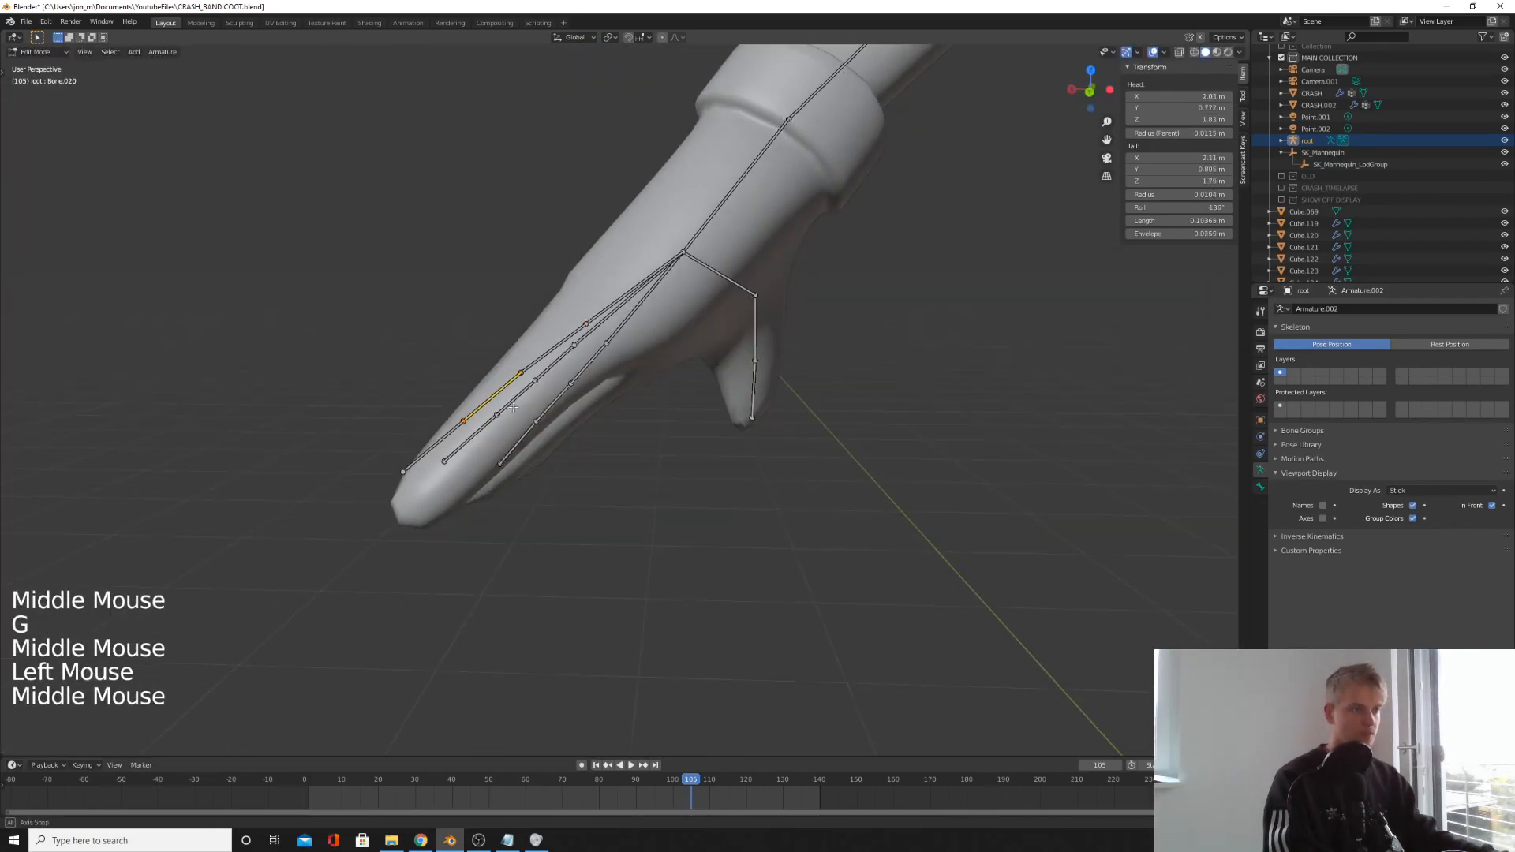
key("g")
middle_click_drag(474, 442, 521, 410)
key("g")
left_click(517, 409)
- Move the outer finger's tip joint and another finger joint closer to the middle of the finger mesh
left_click(421, 478)
key("g")
middle_click_drag(426, 483, 815, 399)
left_click(705, 317)
key("g")
left_click(733, 348)
- Move the foot bone's toe tip outward by about 0.07 m in X so it lines up with the shoe
scroll(823, 446, "down", 3)
key("KP_1")
scroll(781, 484, "up", 4)
left_click(784, 486)
key("g")
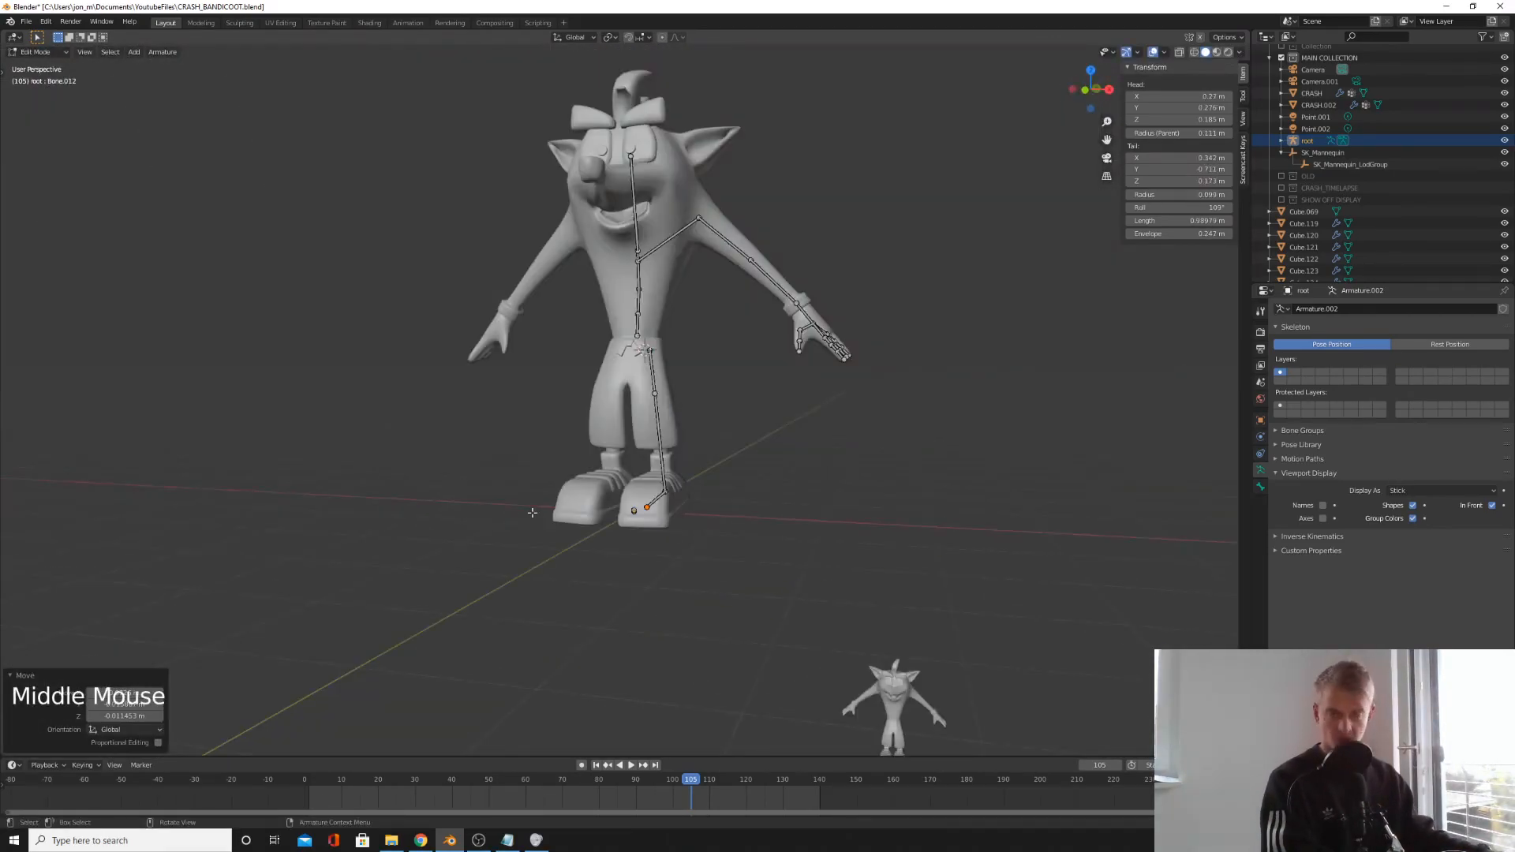
middle_click_drag(602, 559, 602, 601)
scroll(600, 576, "up", 4)
scroll(600, 576, "down", 4)
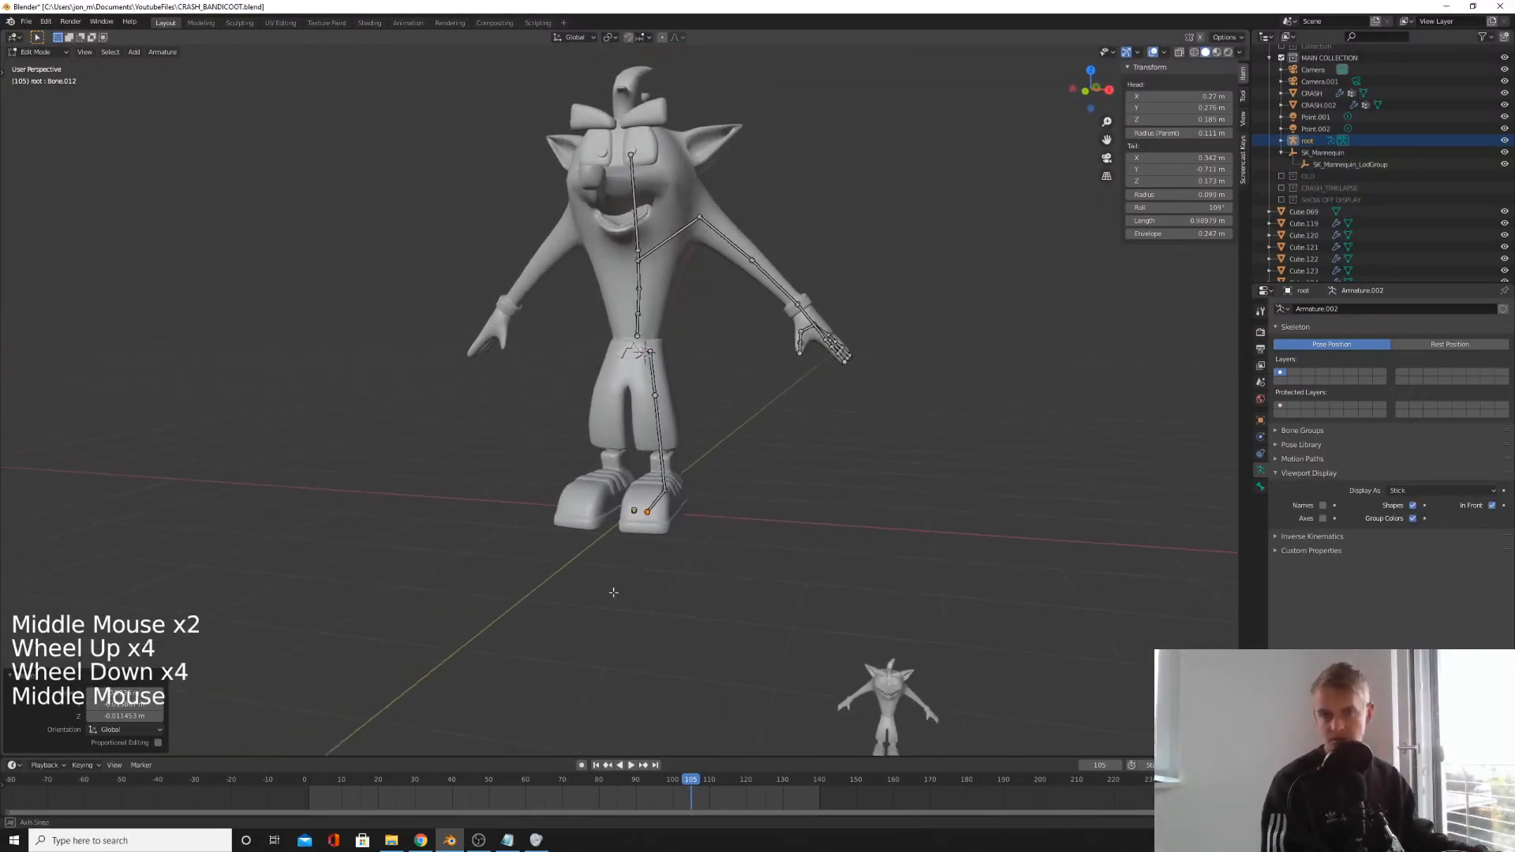
scroll(614, 604, "up", 1)
scroll(614, 604, "up", 2)
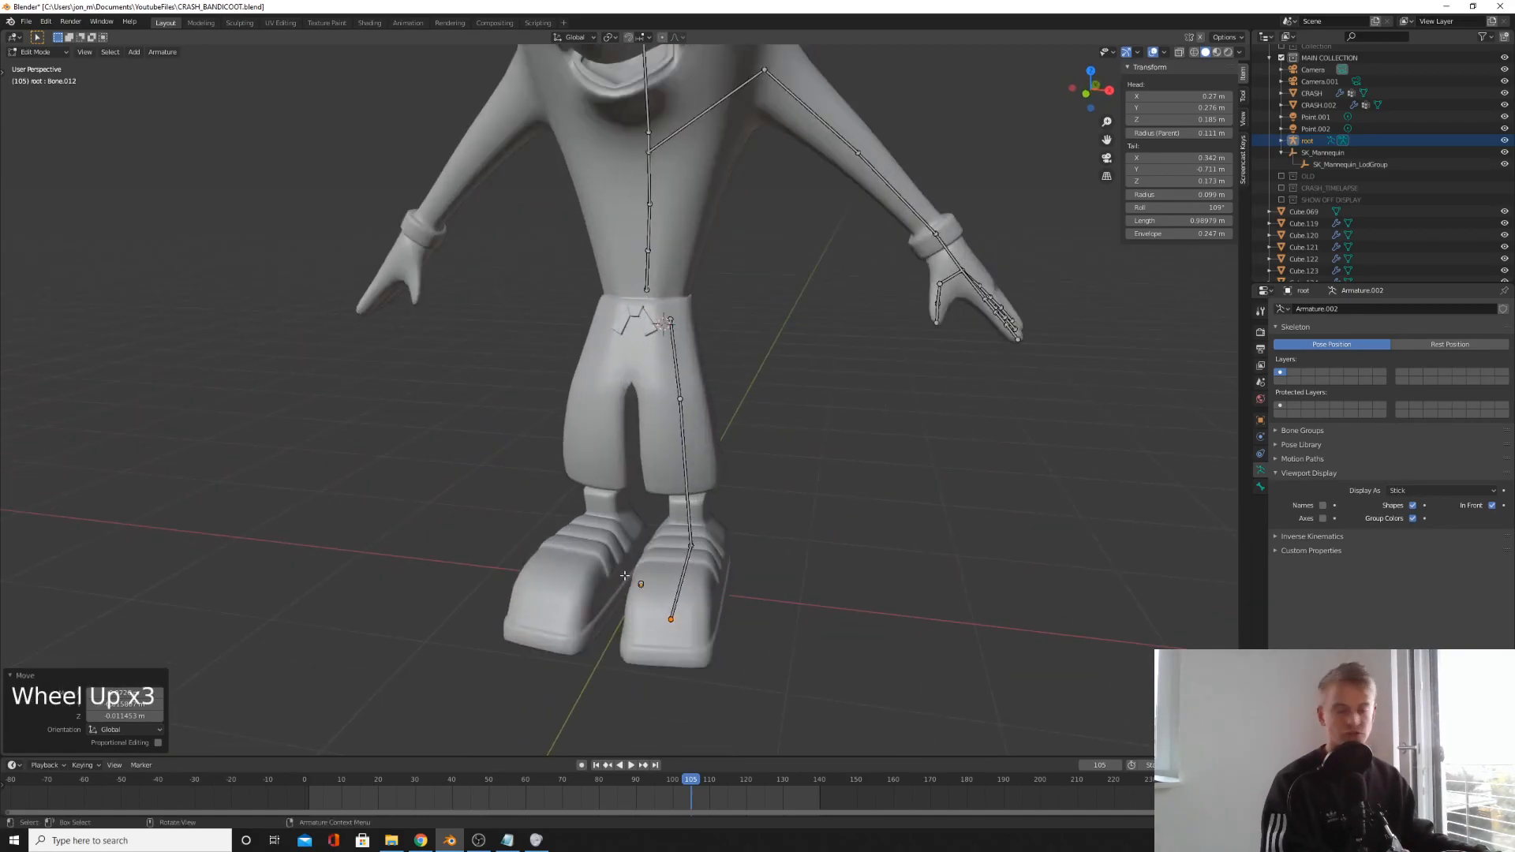
middle_click_drag(655, 589, 804, 580)
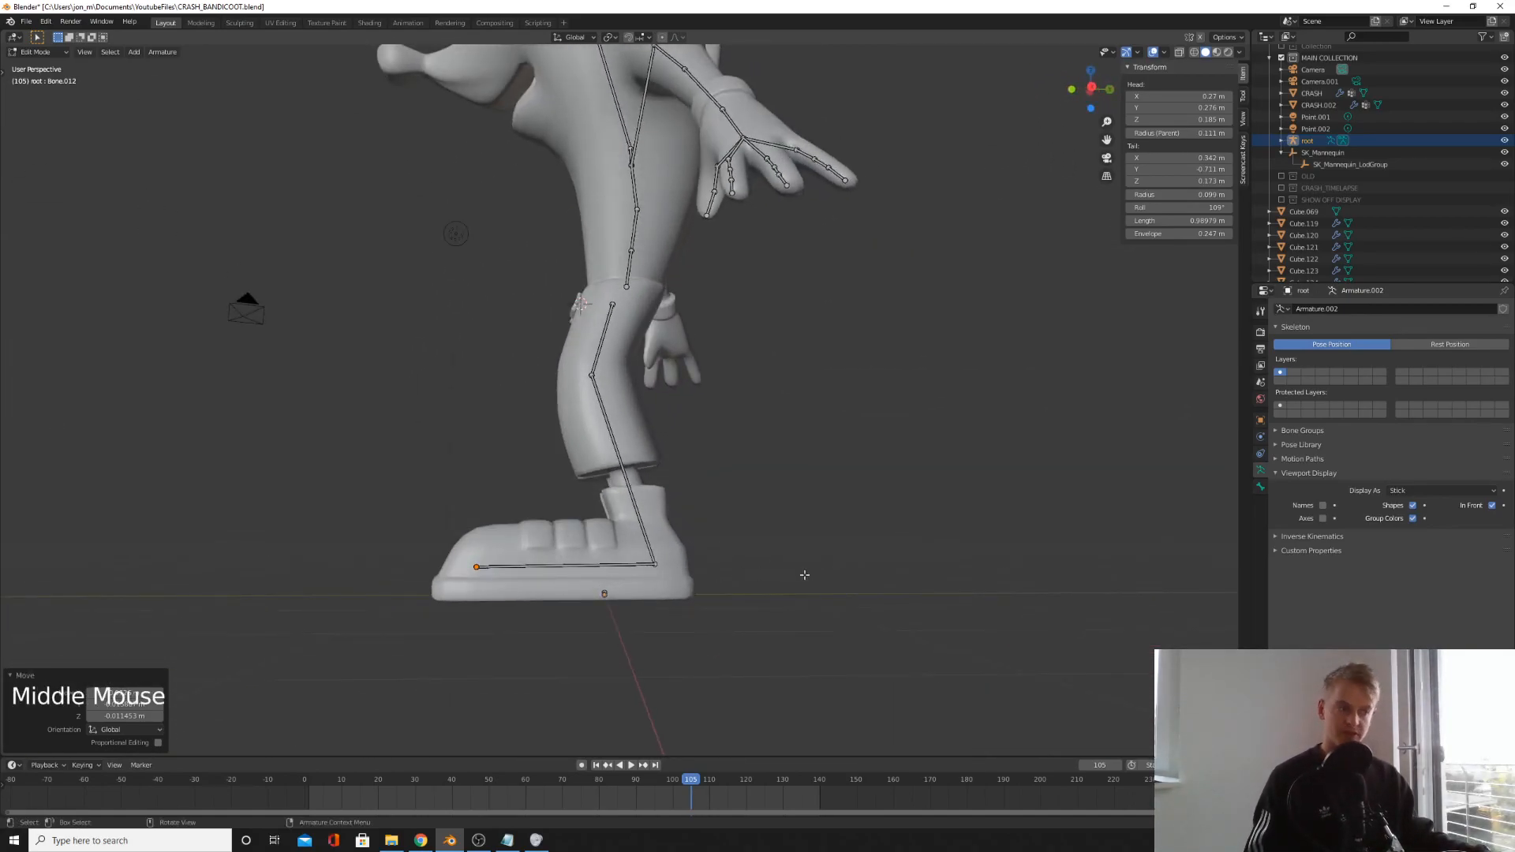
middle_click_drag(748, 566, 793, 574)
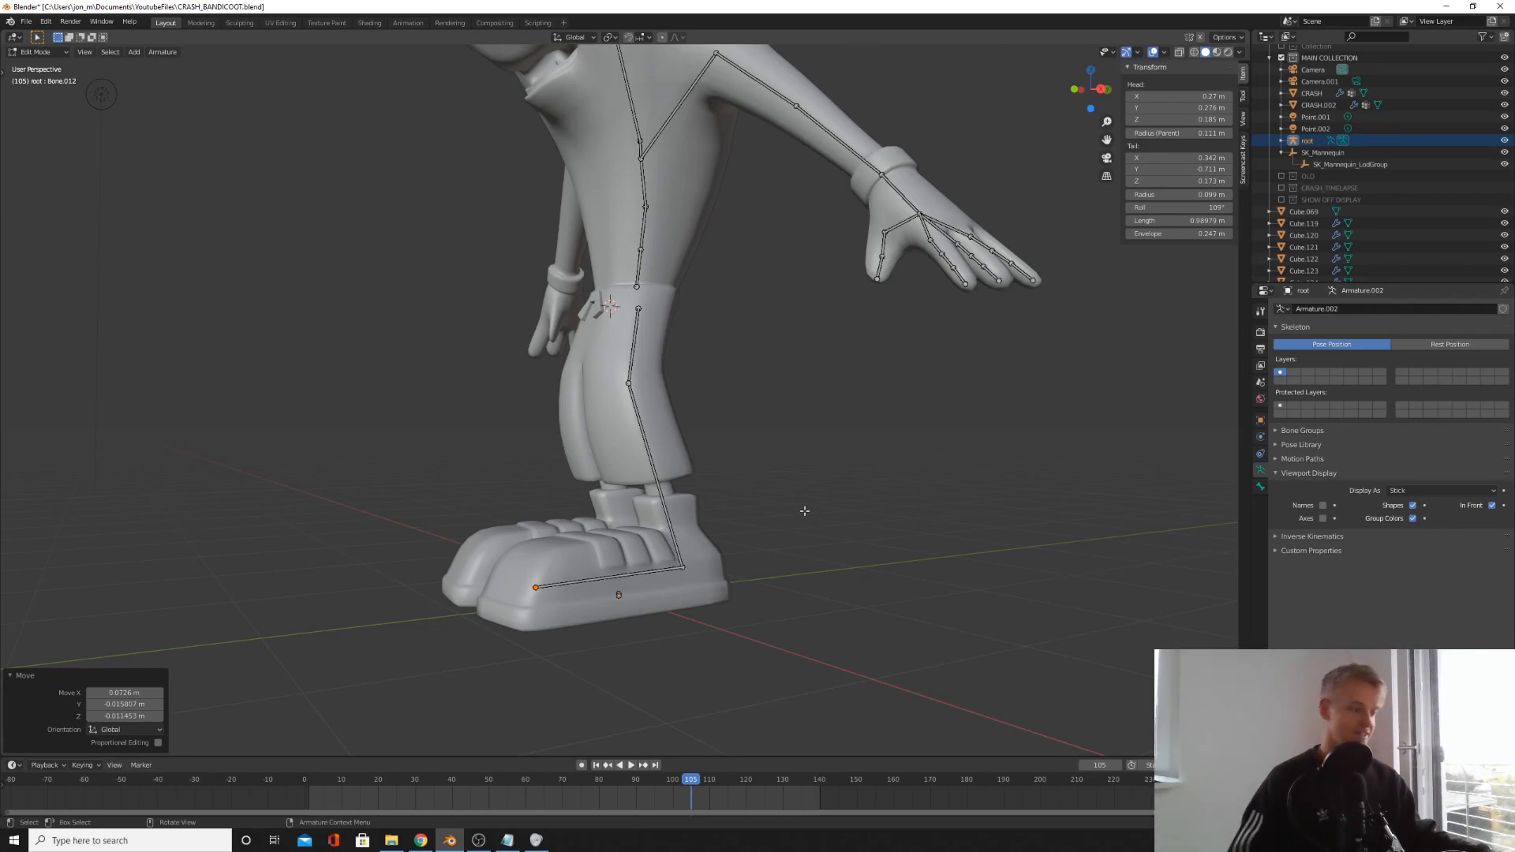
- Extrude a bone about 0.51 m long from the ankle joint backwards along Y, past the heel
key("KP_3")
scroll(632, 632, "up", 2)
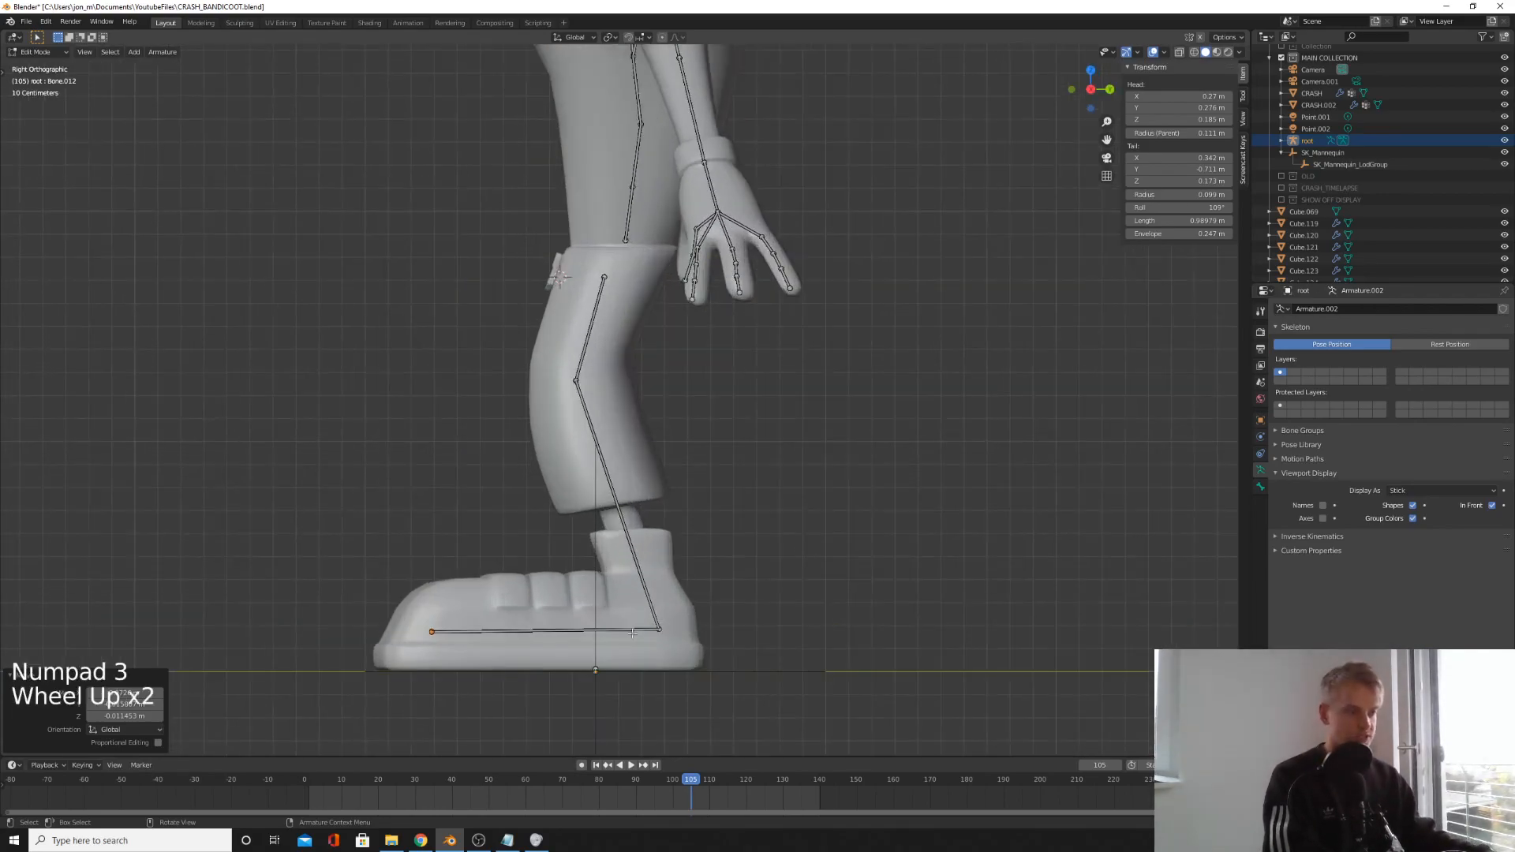
left_click(661, 630)
middle_click_drag(661, 630, 622, 592, "shift")
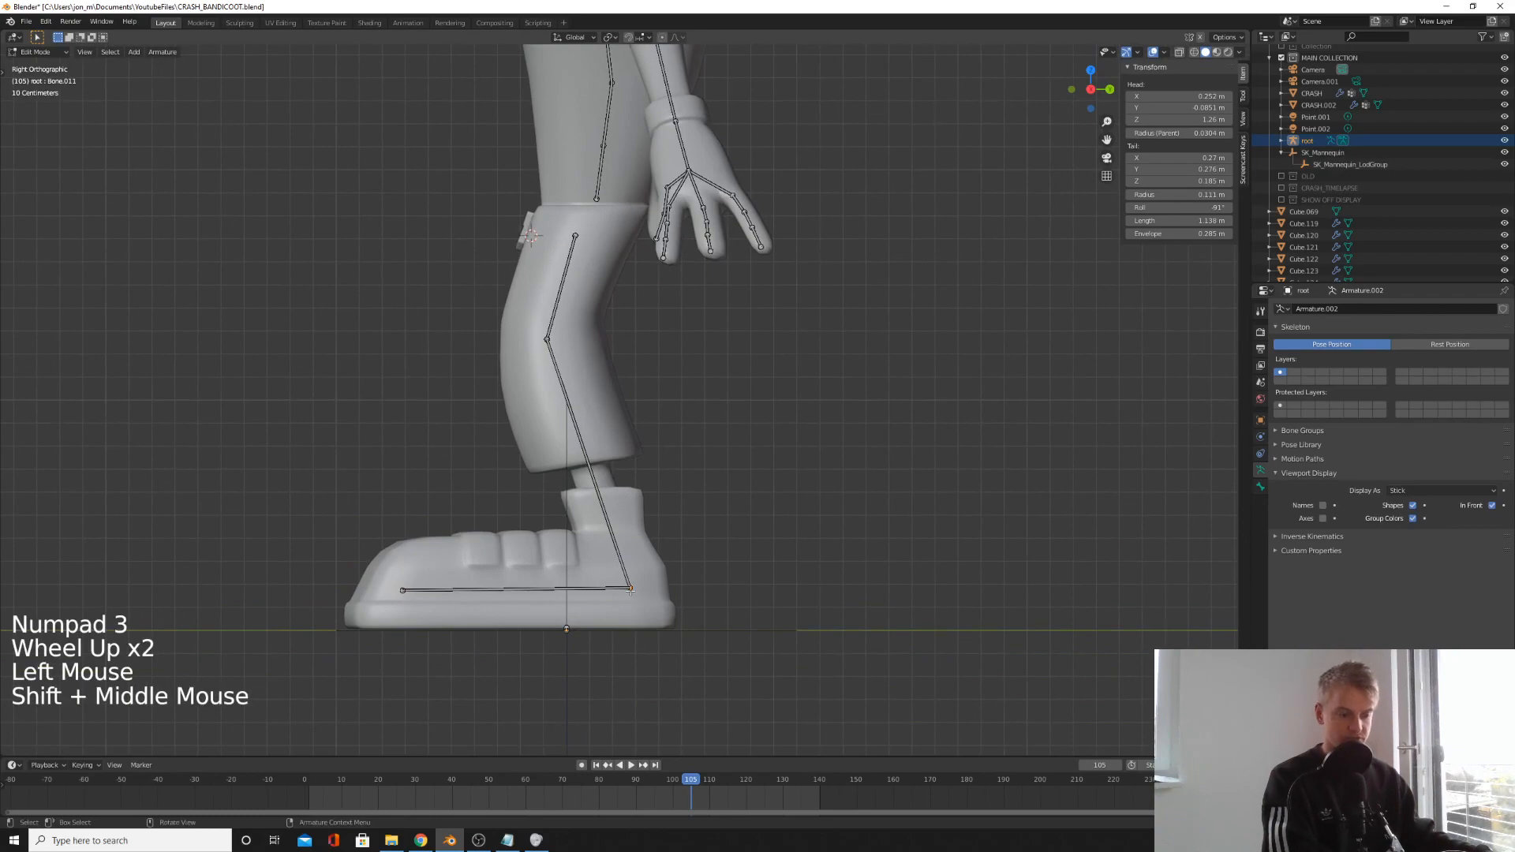
key("e")
key("y")
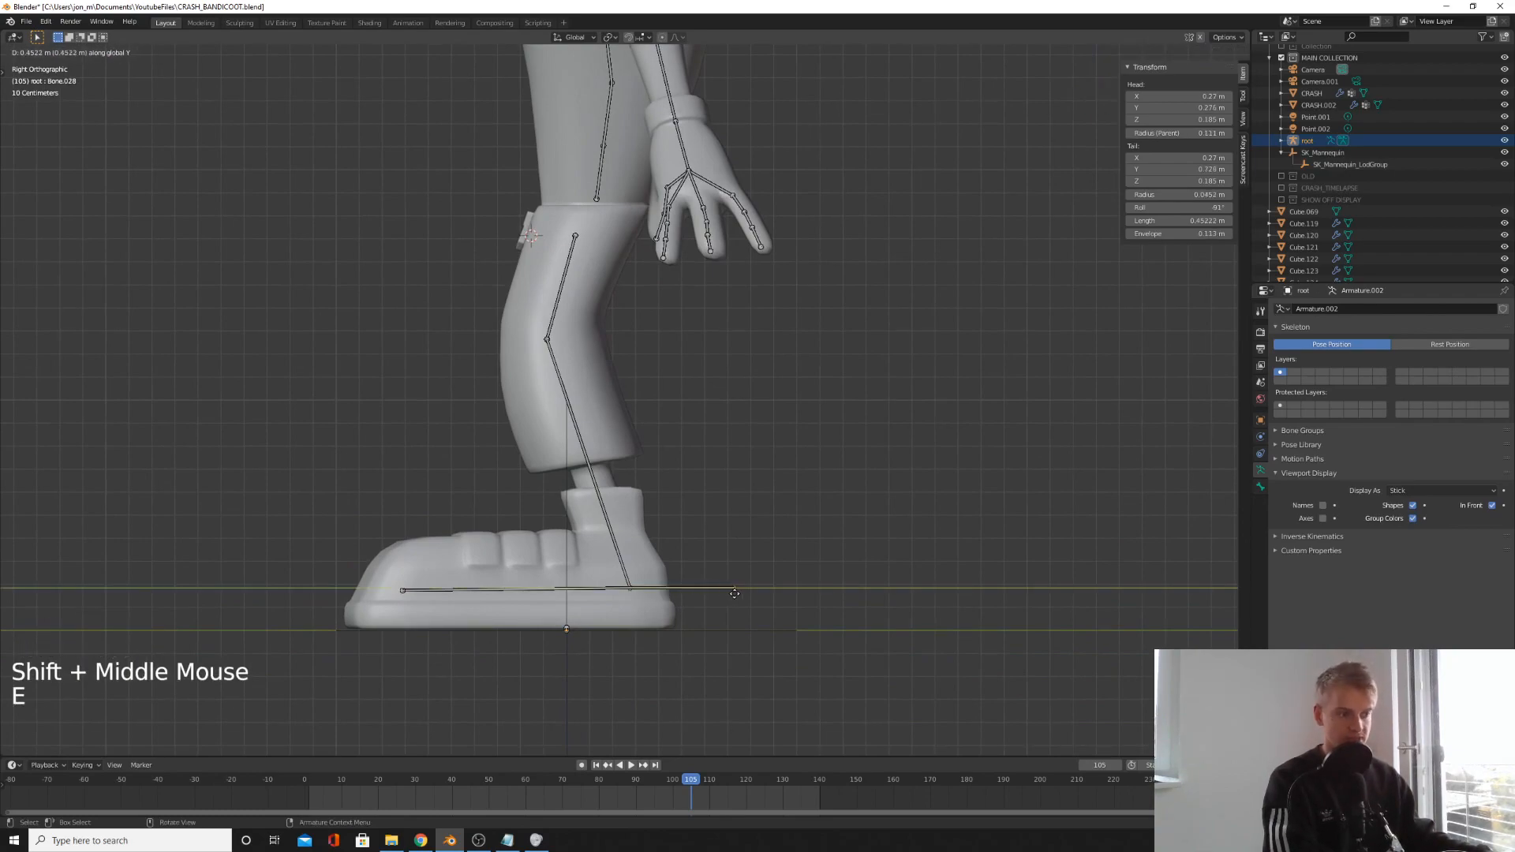
left_click(748, 593)
- Extrude a bone about 0.51 m long from the knee joint forwards along Y
middle_click_drag(513, 380, 550, 415, "shift")
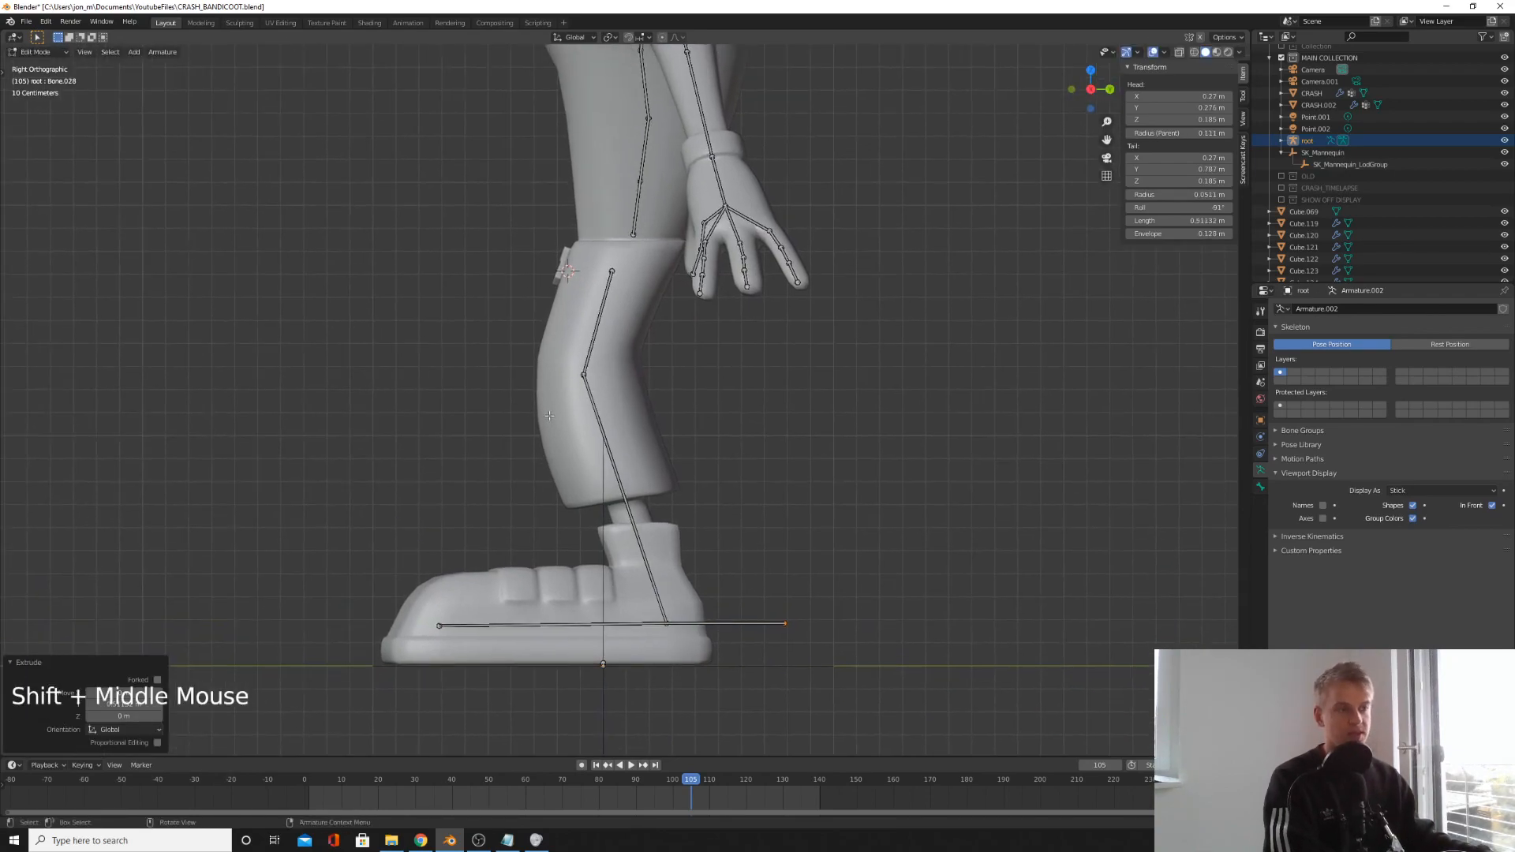
left_click(579, 376)
key("e")
key("y")
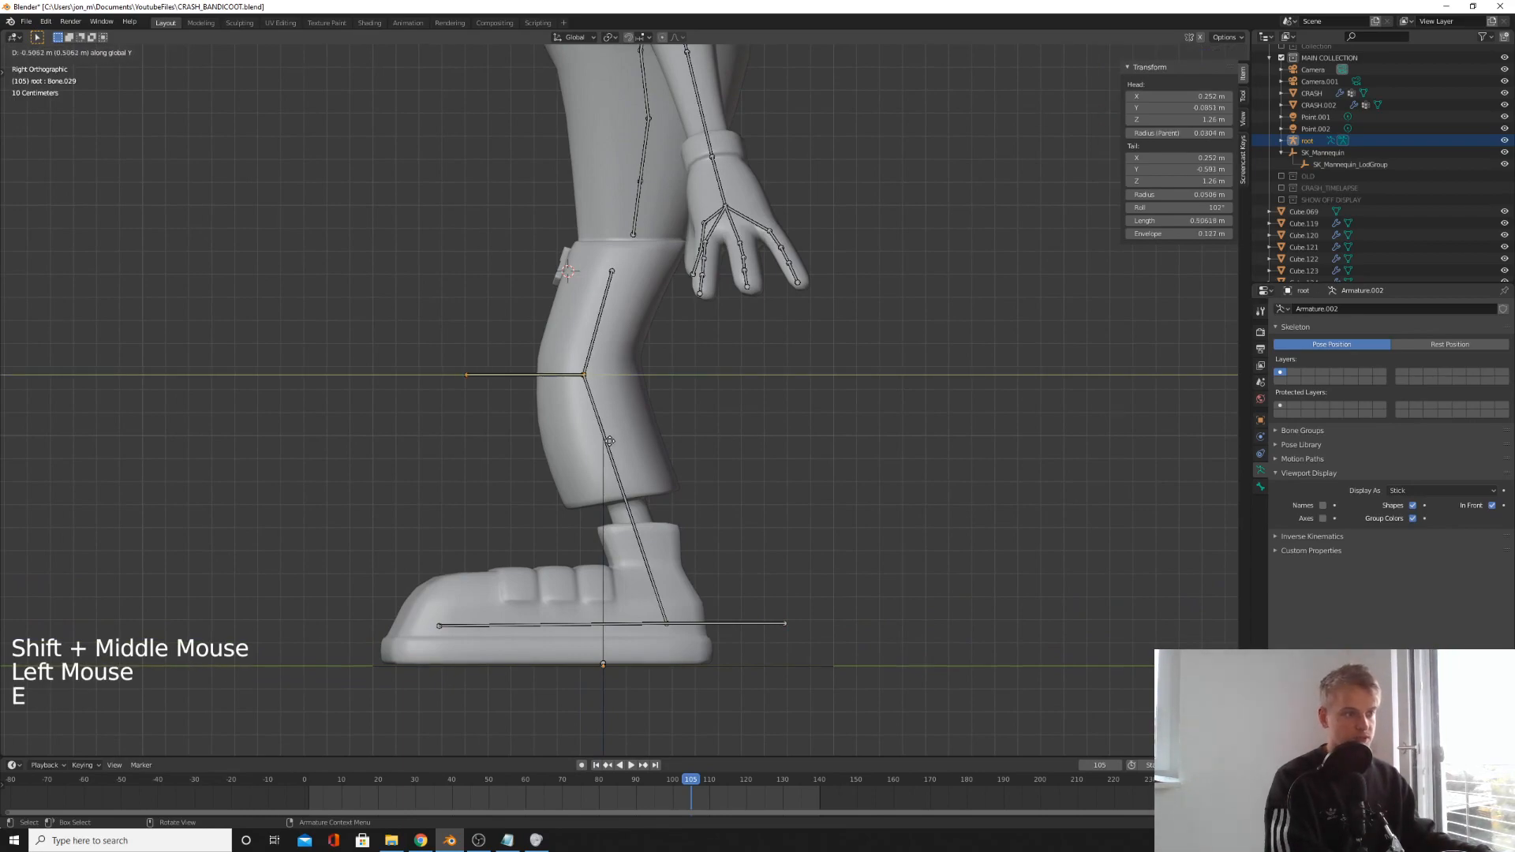
left_click(609, 440)
- Extrude a short bone from the elbow joint diagonally up and outward from the arm
scroll(544, 374, "down", 3)
middle_click_drag(545, 374, 427, 411, "shift")
key("KP_1")
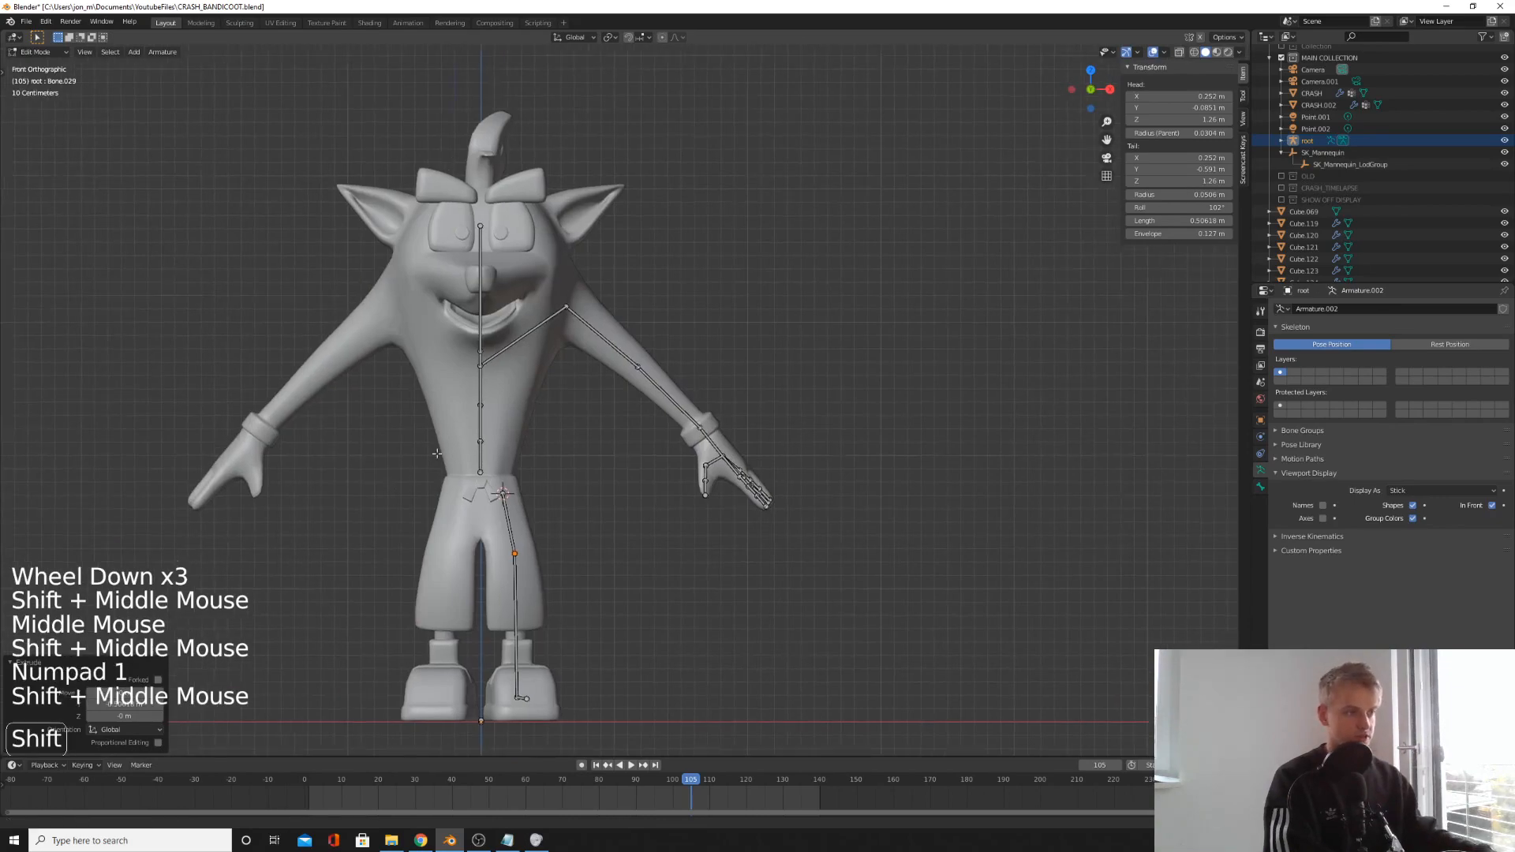
scroll(427, 411, "up", 4)
left_click(427, 411)
key("e")
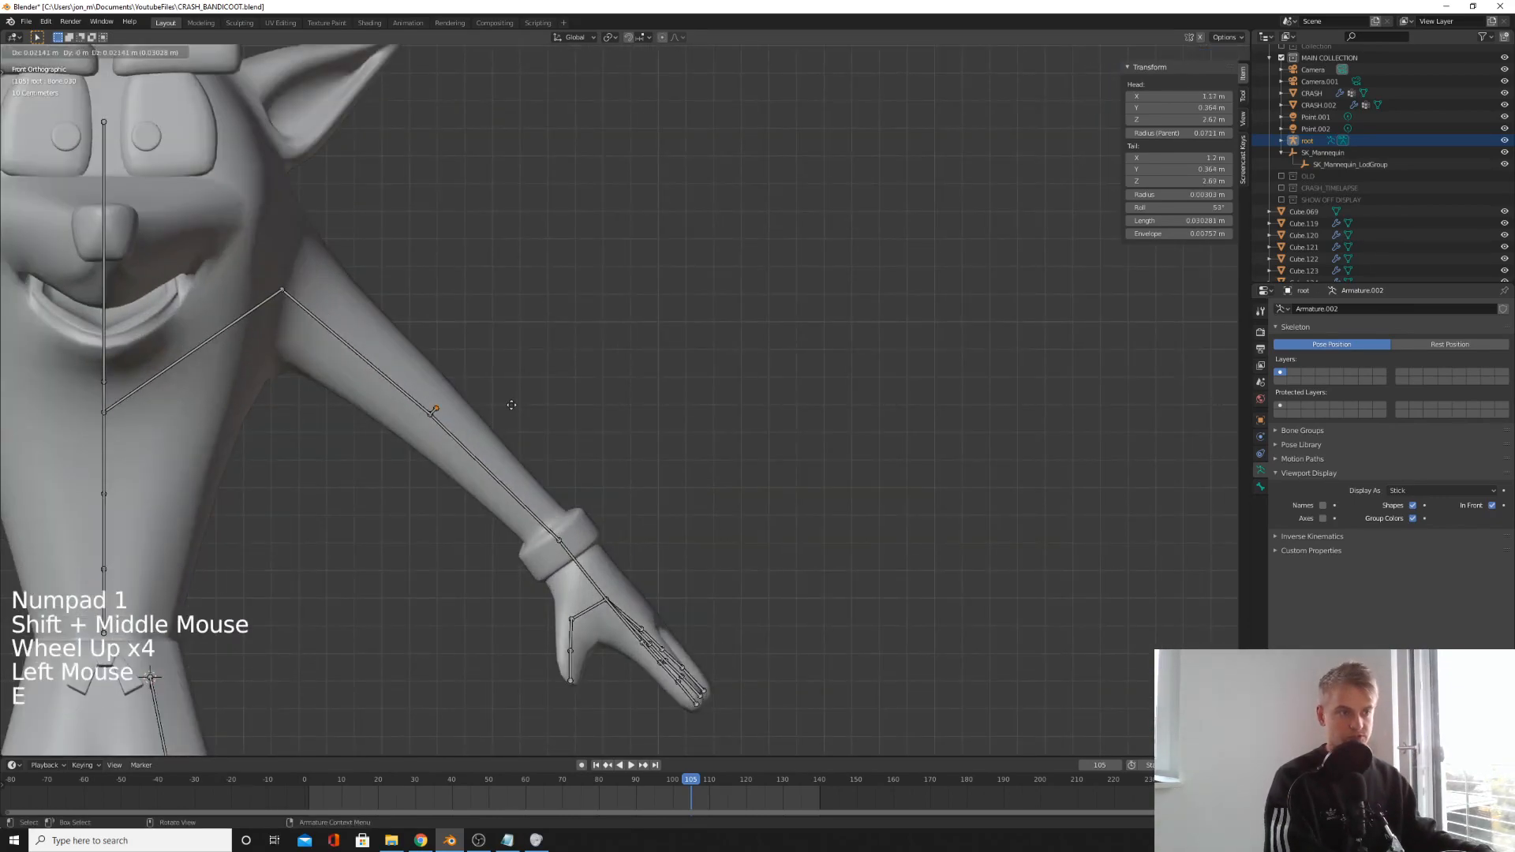
left_click(552, 368)
- Extrude a bone about 0.34 m long from the wrist joint outward along X
middle_click_drag(565, 552, 546, 475, "shift")
scroll(546, 475, "up", 1)
left_click(533, 468)
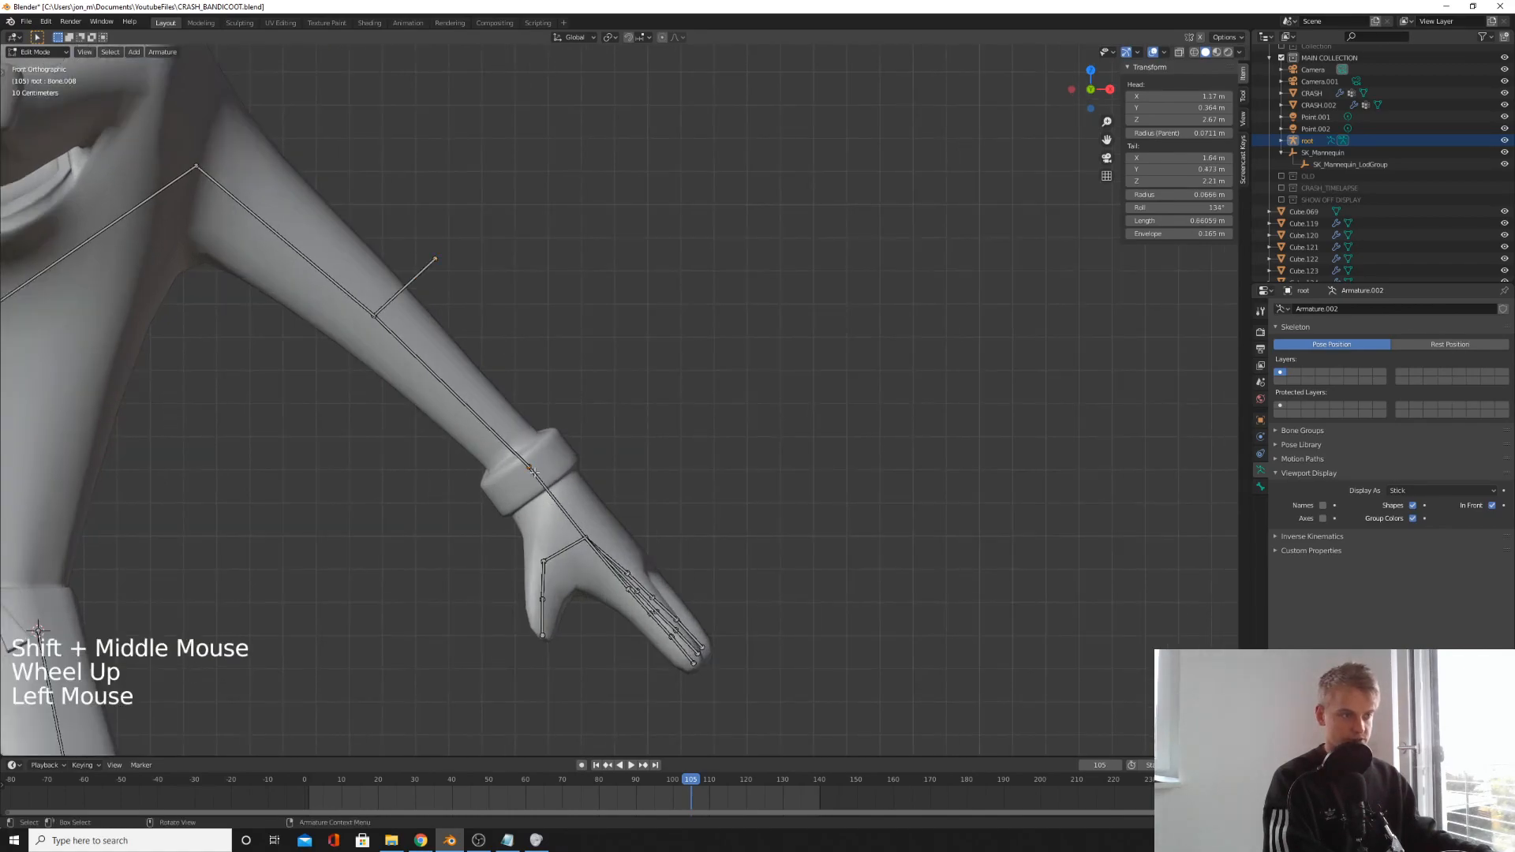
key("e")
key("x")
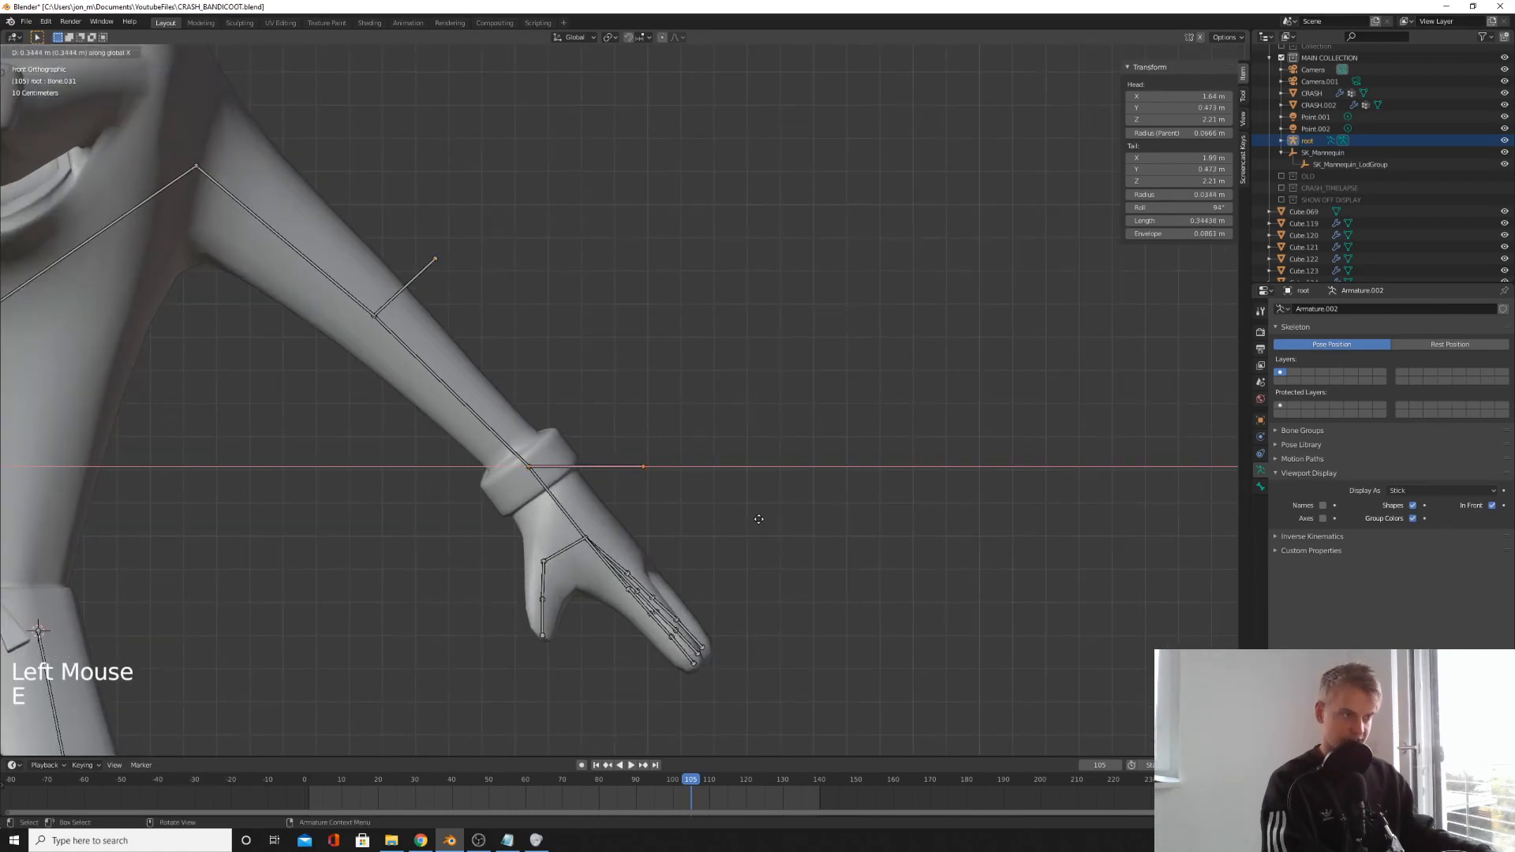
left_click(758, 522)
- Look over the extra bones extruded from the heel, knee, elbow and wrist
scroll(707, 545, "down", 3)
middle_click_drag(707, 544, 568, 564)
middle_click_drag(568, 565, 663, 582, "shift")
scroll(663, 581, "down", 1)
middle_click_drag(489, 576, 552, 568)
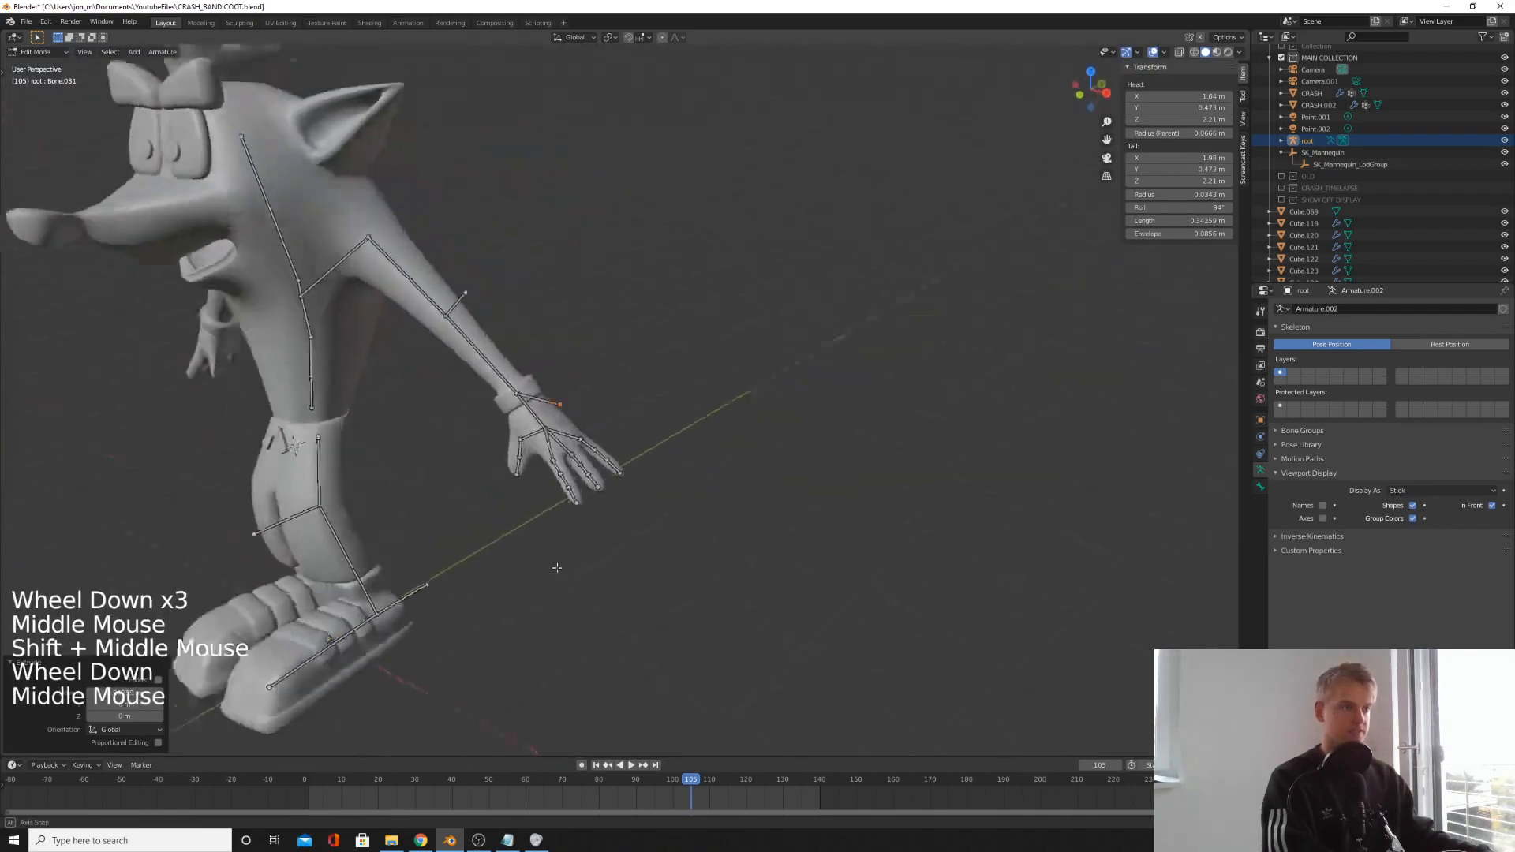
left_click(904, 220)
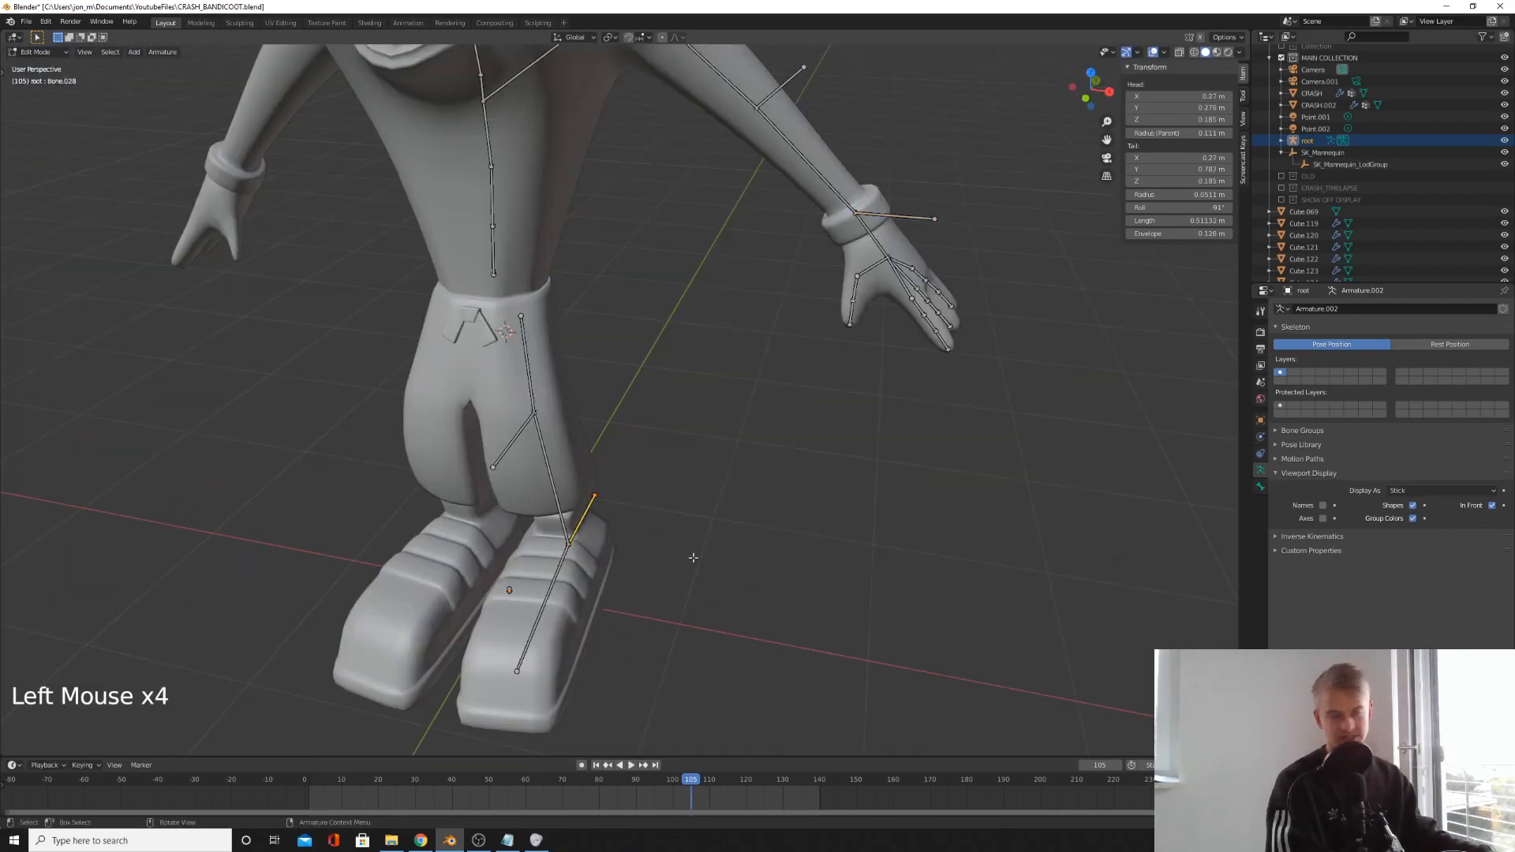
scroll(694, 473, "up", 2)
middle_click_drag(709, 556, 658, 307, "shift")
left_click(657, 307)
middle_click_drag(556, 407, 526, 399, "shift")
left_click(426, 478)
- Move the tip of the elbow's extra bone to about X 1.33 m, Y 0.387 m, Z 2.85 m
left_click(575, 272)
key("1")
left_click(550, 403)
key("g")
left_click(569, 367)
scroll(670, 324, "down", 4)
key("g")
left_click(678, 324)
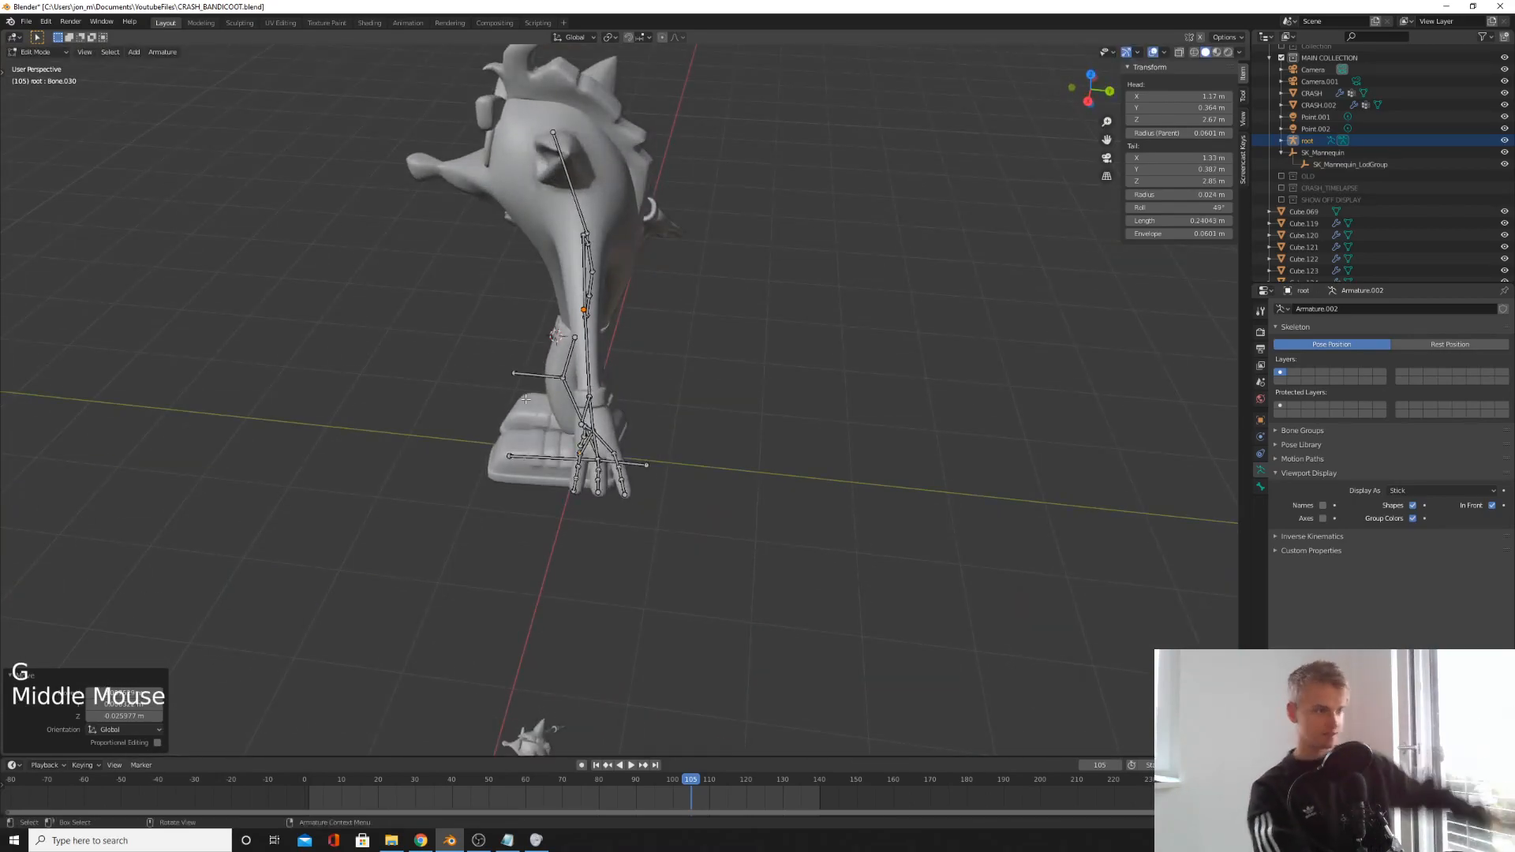
- Disconnect the knee's extra bone from its parent while keeping the parenting, and test that it moves freely
middle_click_drag(550, 435, 600, 452)
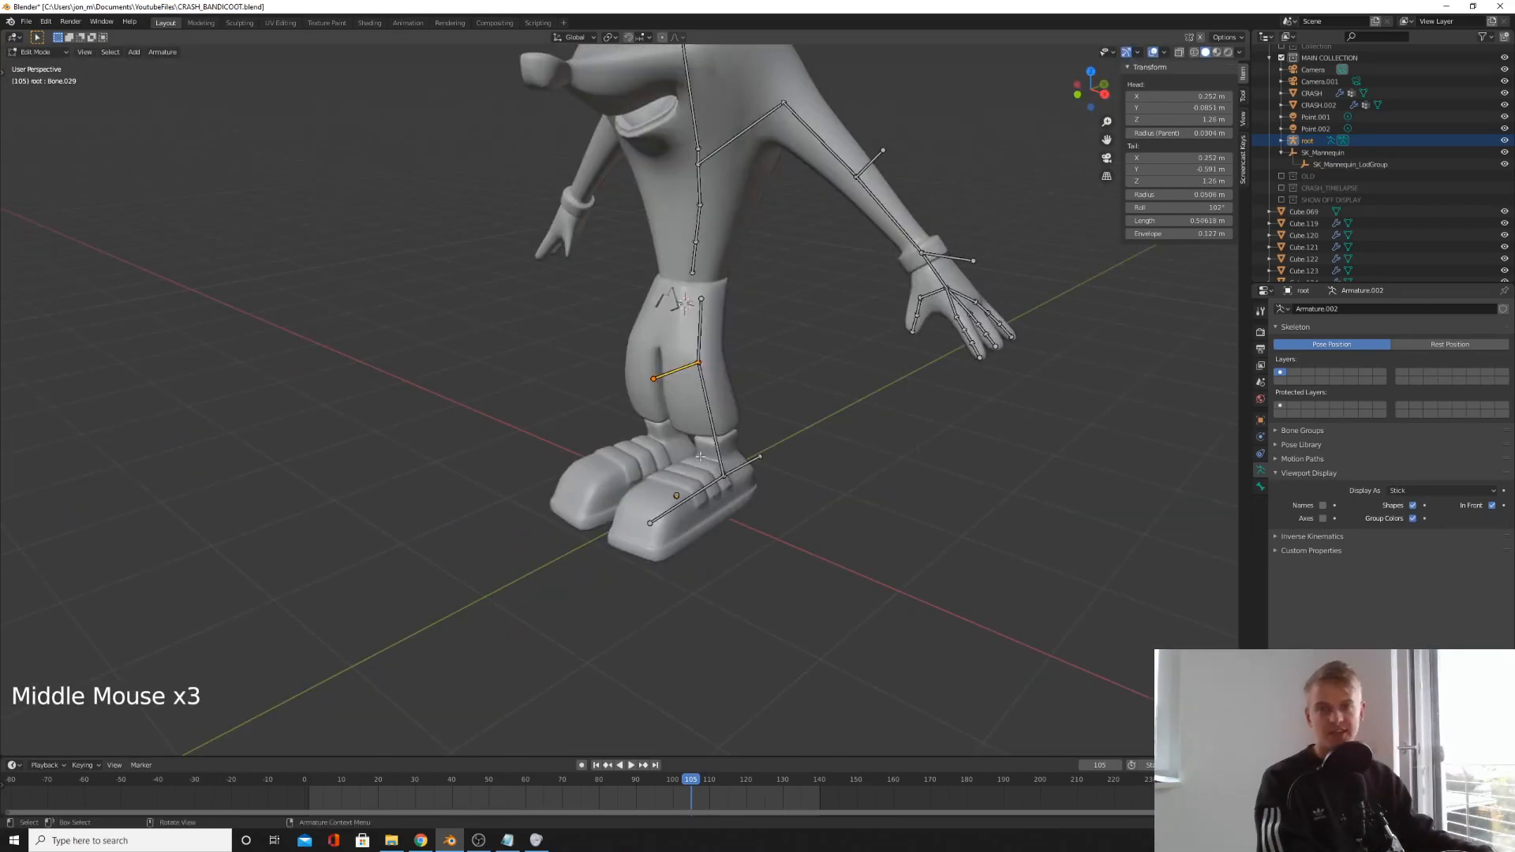
scroll(563, 451, "up", 2)
scroll(600, 451, "up", 1)
scroll(600, 451, "down", 1)
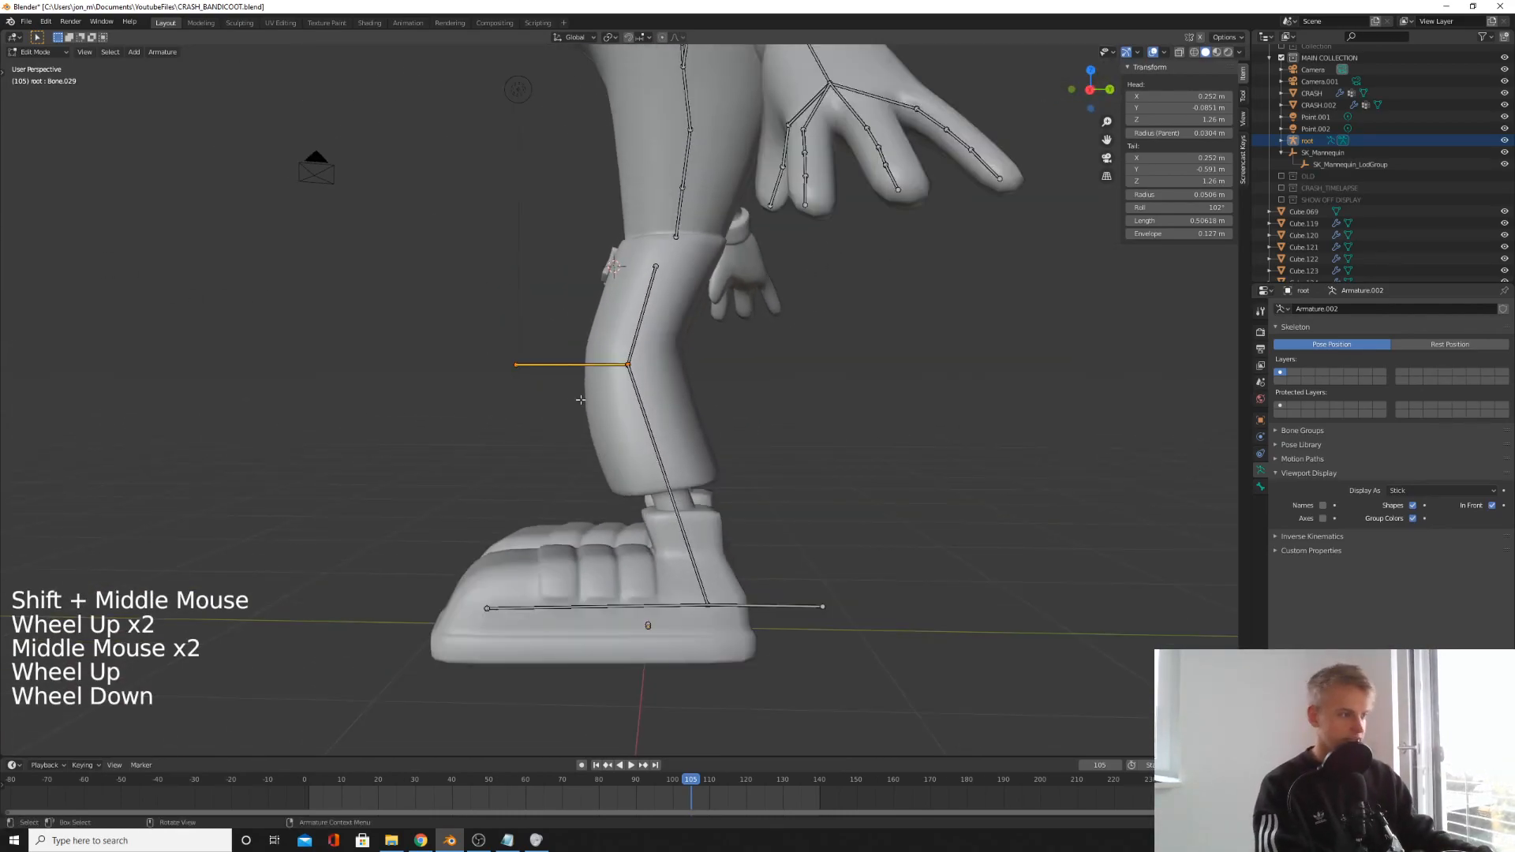
left_click(1260, 487)
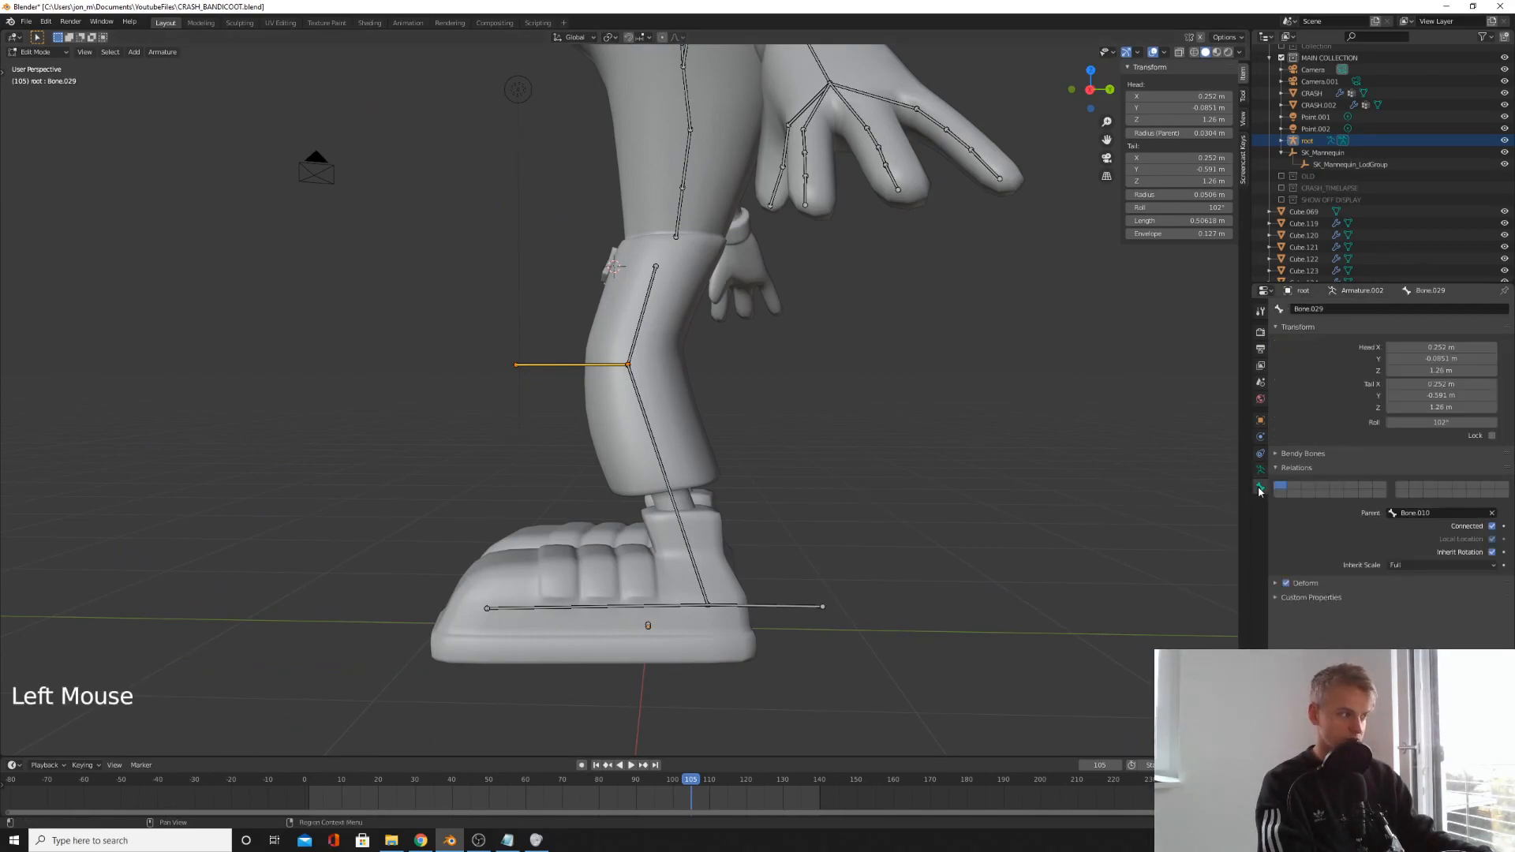
left_click(1492, 526)
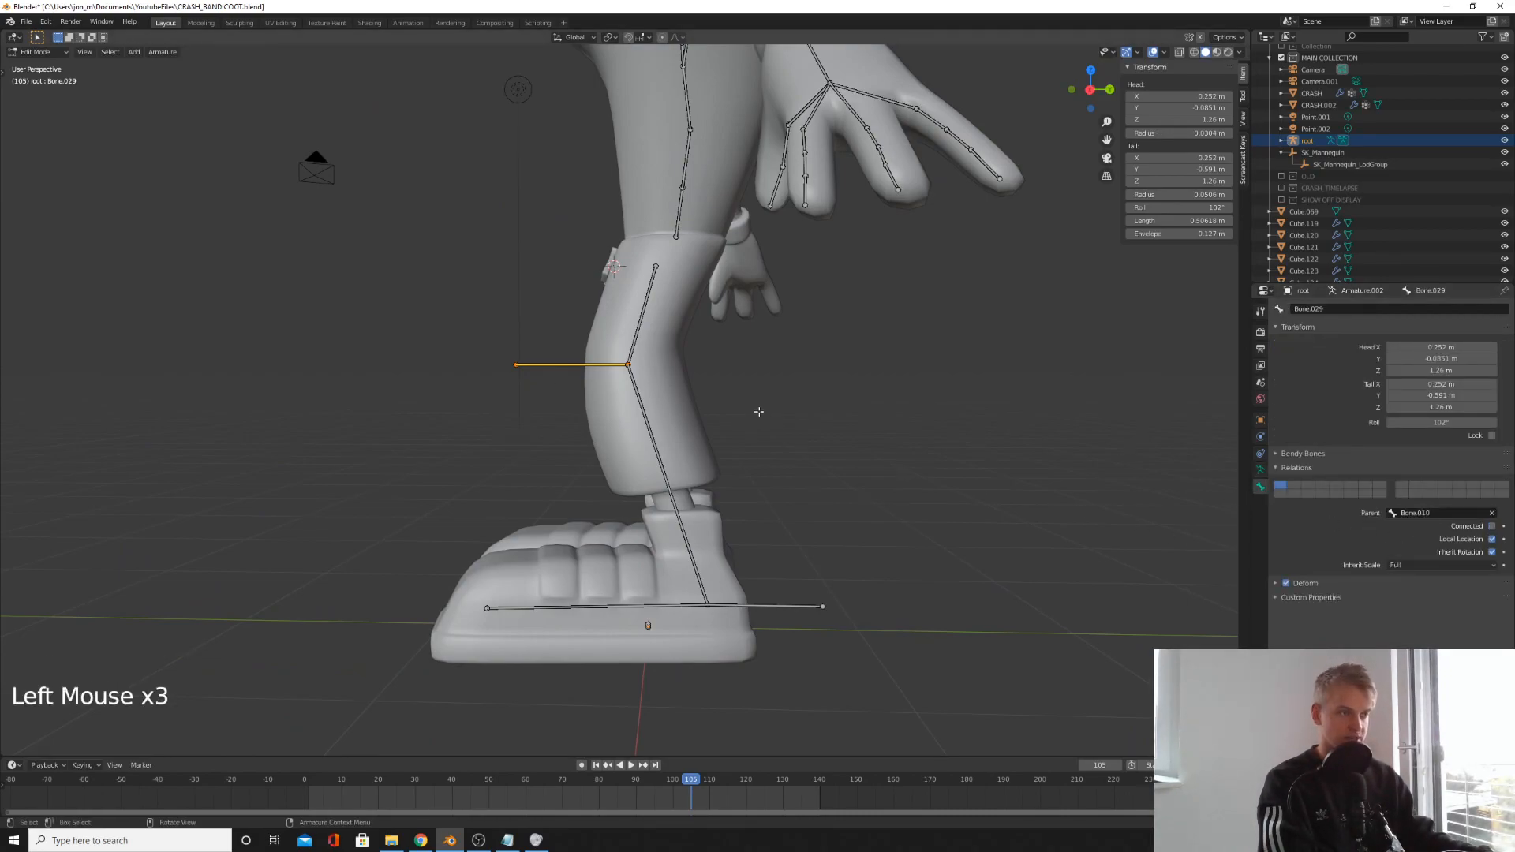
key("g")
key("Escape")
- Disconnect the elbow's extra bone from its parent bone while keeping it parented
middle_click_drag(746, 411, 742, 379)
key("space")
scroll(690, 417, "down", 3)
key("space")
middle_click_drag(741, 378, 789, 395, "shift")
scroll(714, 260, "up", 2)
left_click(714, 259)
middle_click_drag(789, 395, 911, 498)
left_click(882, 534)
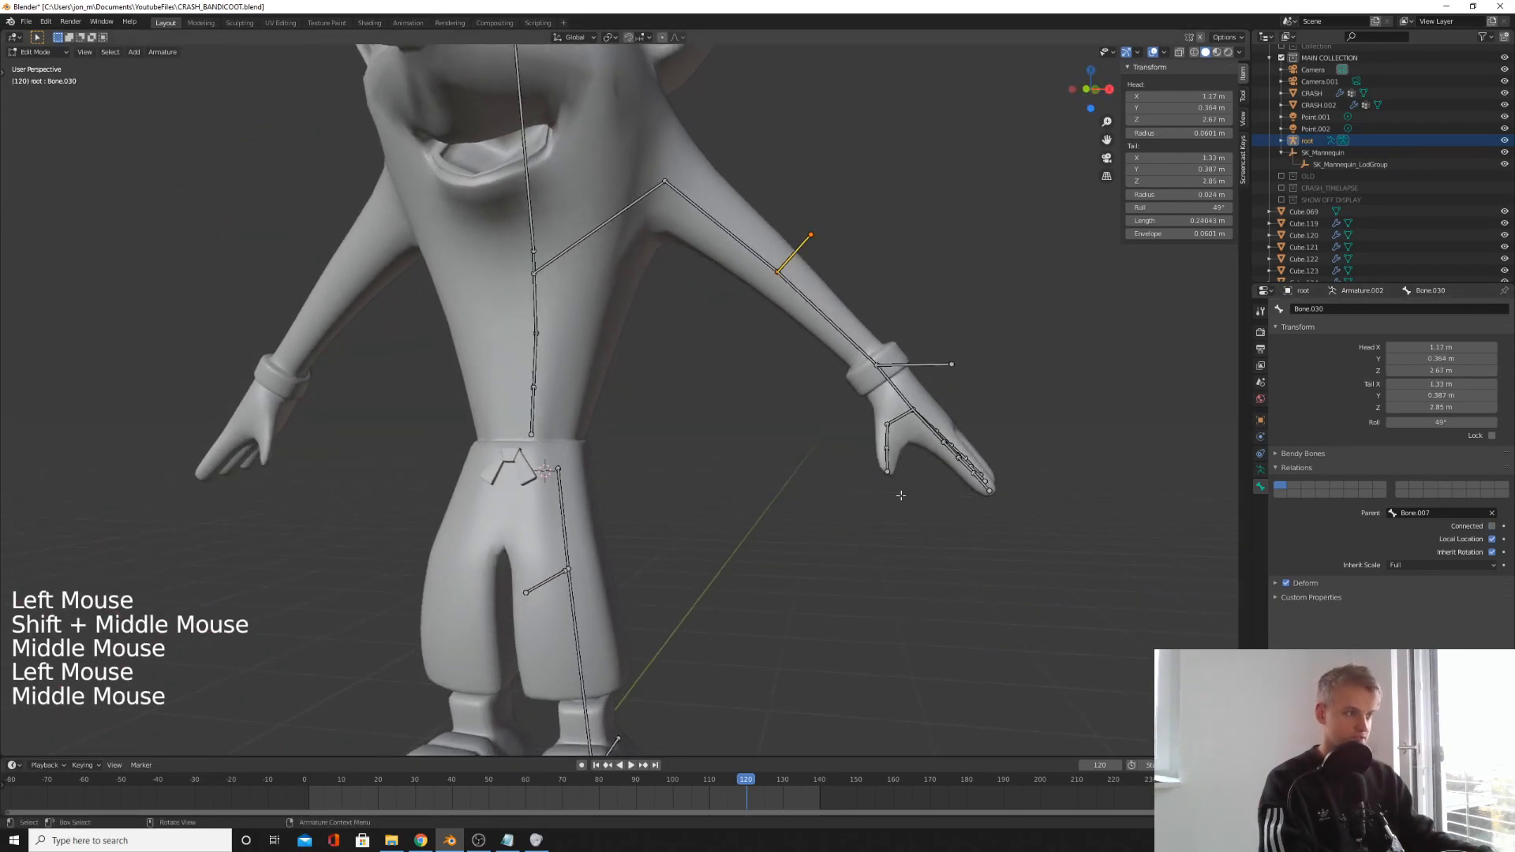
- Test moving the elbow's extra bone, and switch its Connected setting on and off again
key("g")
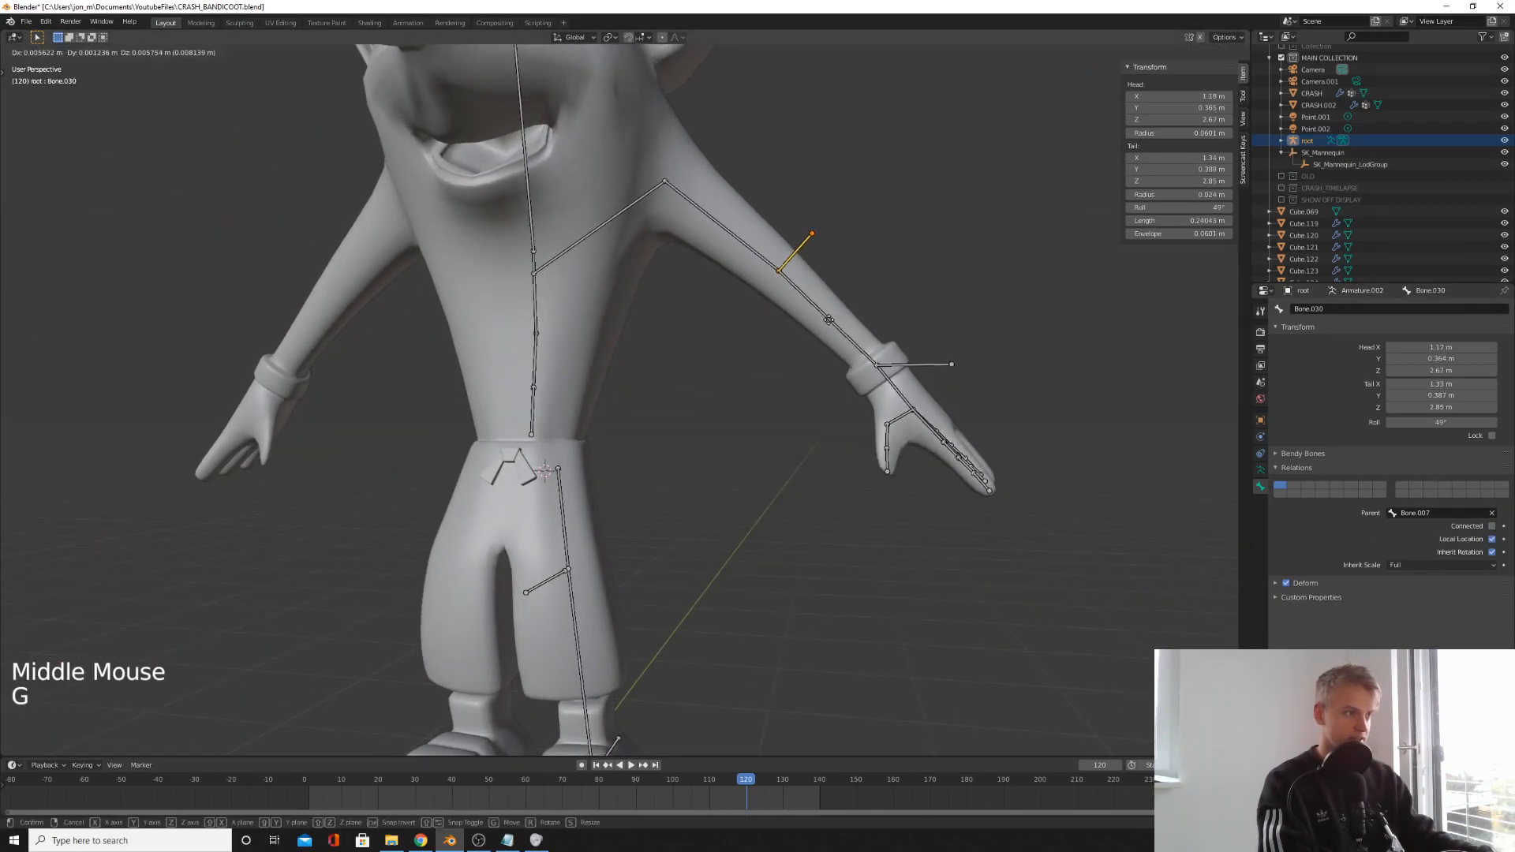
key("g")
left_click(1491, 526)
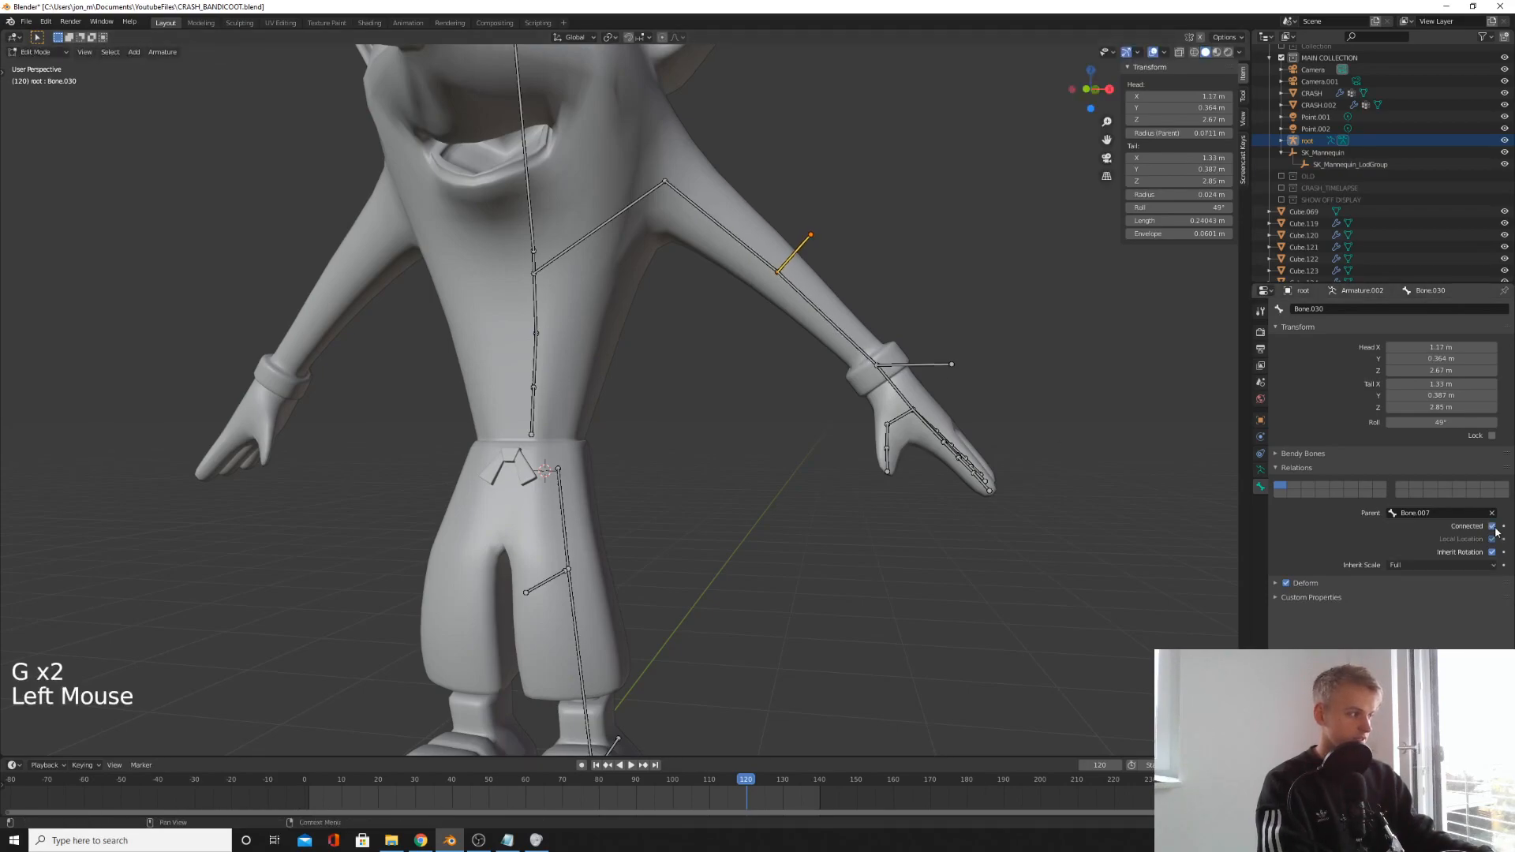
left_click(1493, 527)
- Move the elbow's disconnected extra bone slightly away from the arm so its head sits at about X 1.21 m, Y 0.372 m, Z 2.7 m
middle_click_drag(883, 274, 821, 369, "shift")
left_click(742, 367)
left_click(737, 350)
key("g")
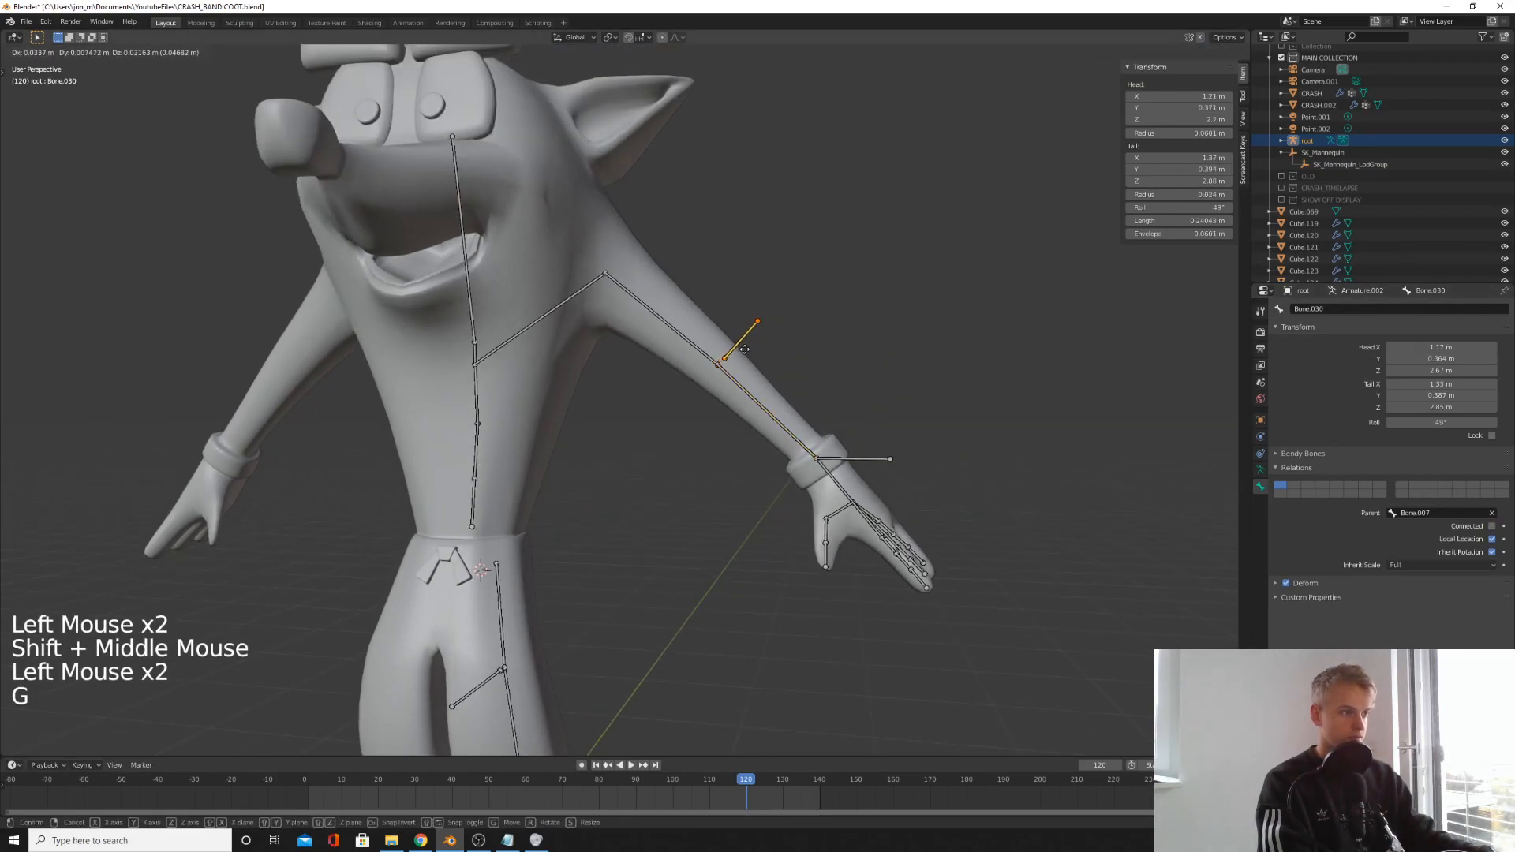
scroll(745, 349, "down", 3)
key("alt+a")
middle_click_drag(744, 349, 789, 268, "shift")
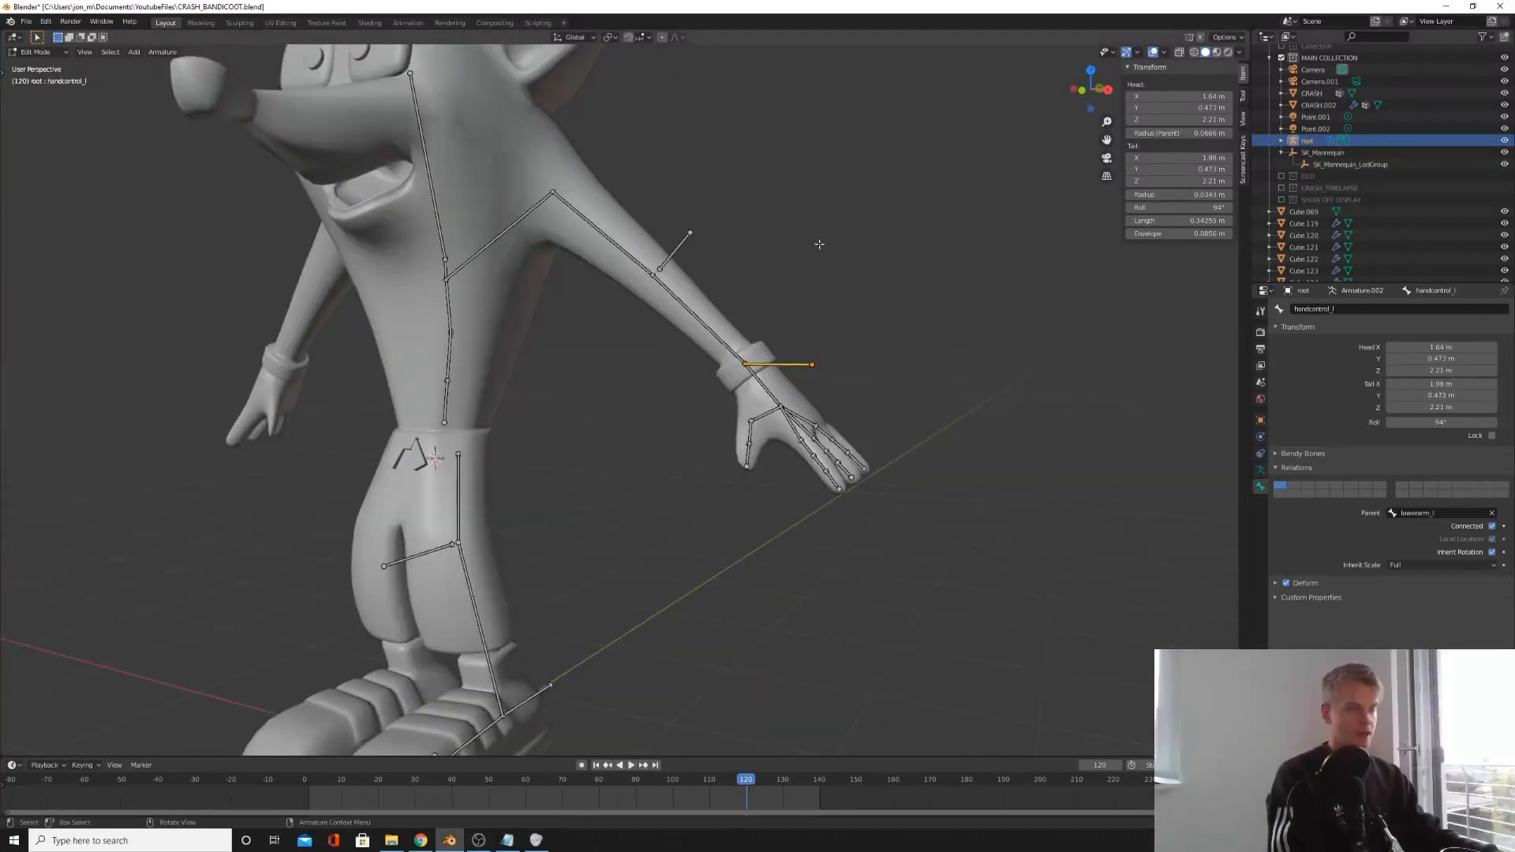
- Disconnect the handcontrol_l bone from its parent and move it outward along X until its head is at about 1.7 m
middle_click_drag(819, 245, 734, 375)
scroll(733, 376, "up", 2)
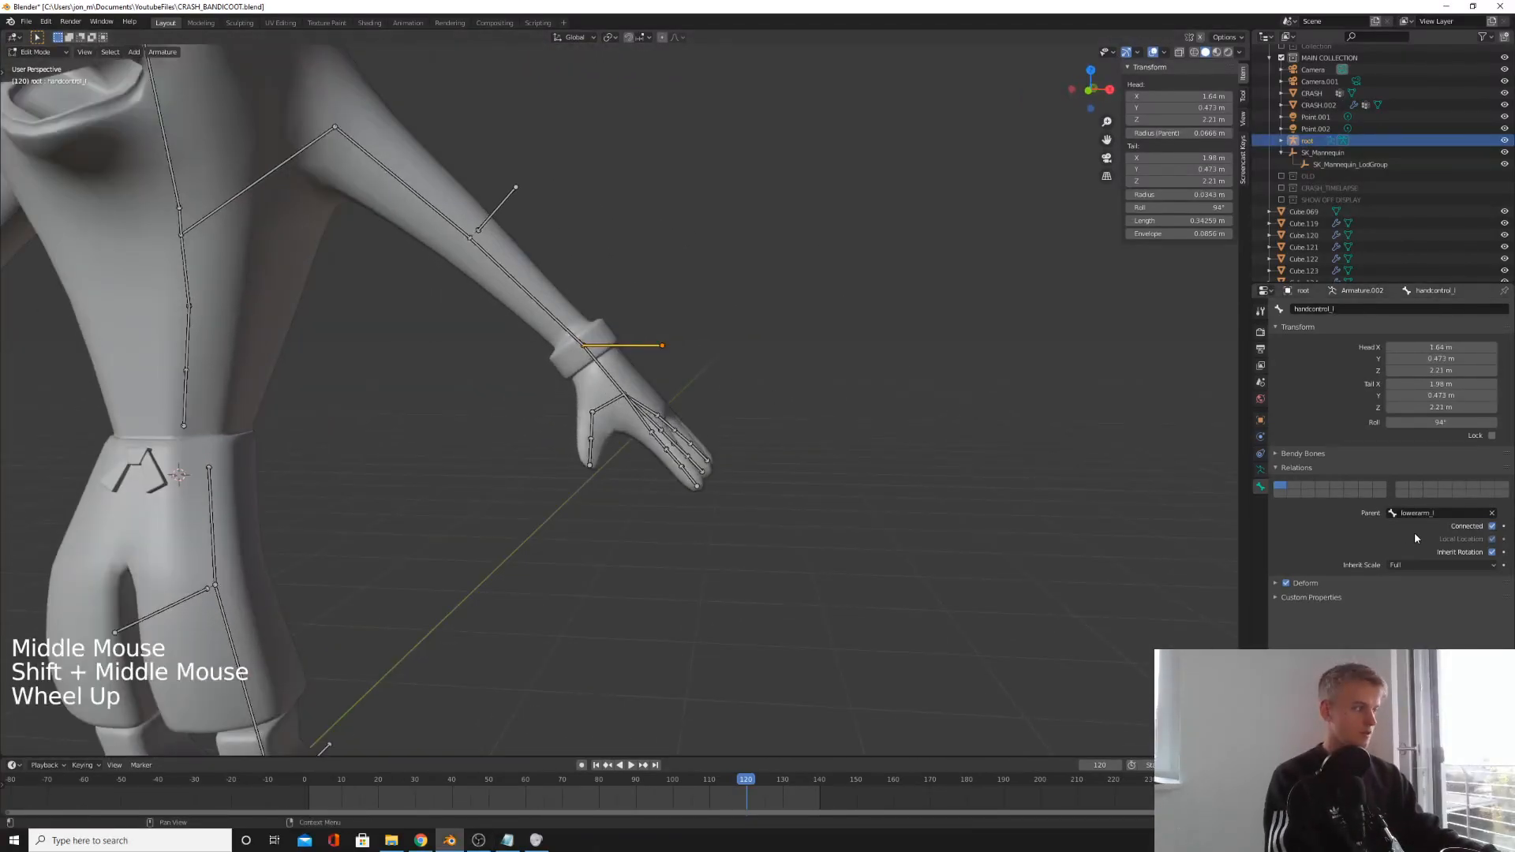
left_click(1492, 526)
key("g")
key("x")
left_click(695, 384)
scroll(615, 438, "down", 2)
middle_click_drag(616, 438, 720, 440, "shift")
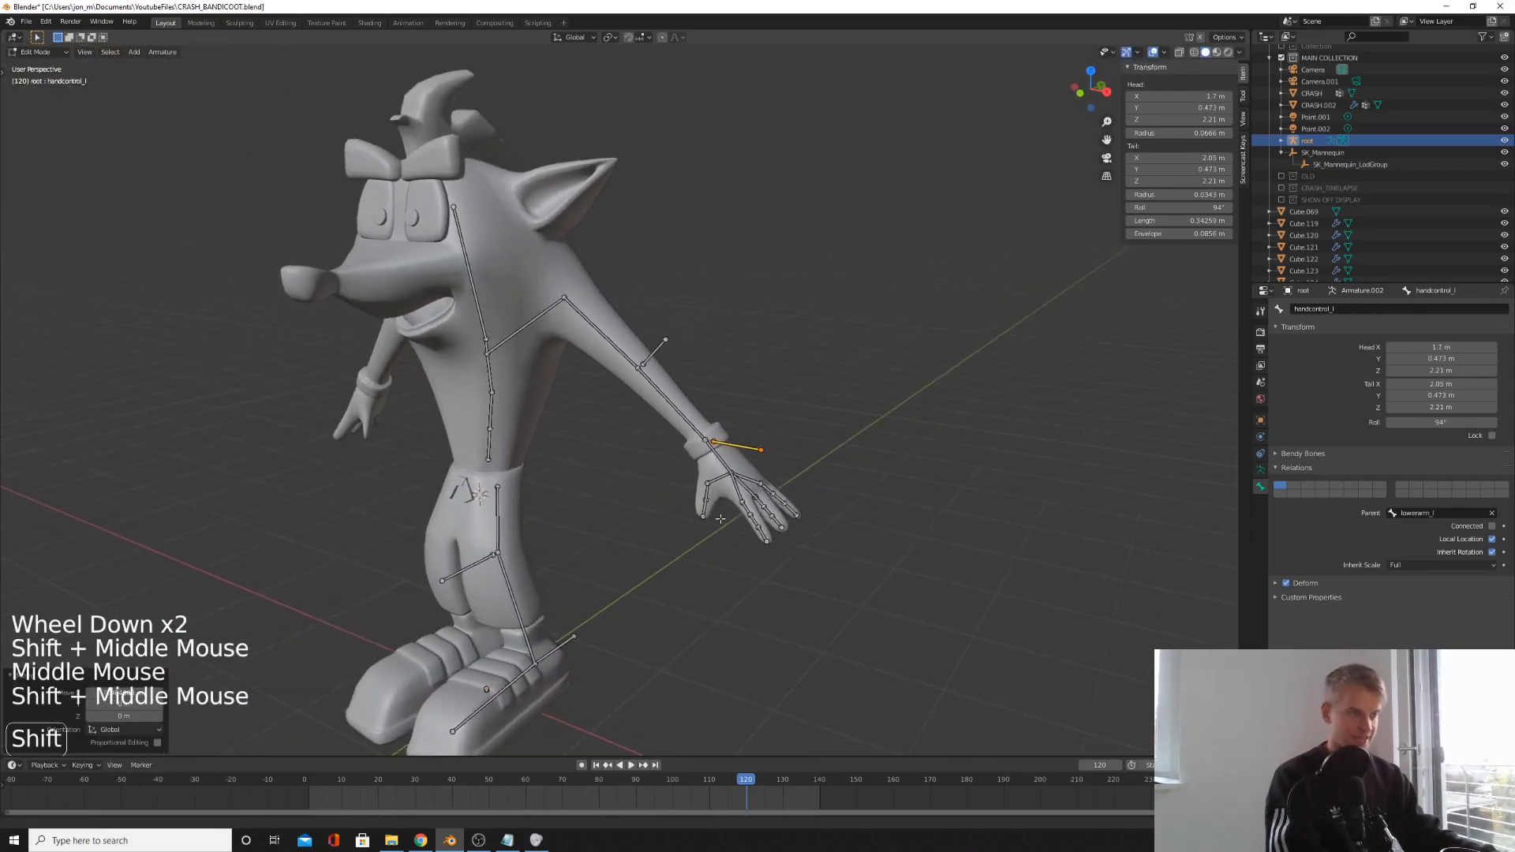
scroll(740, 521, "up", 2)
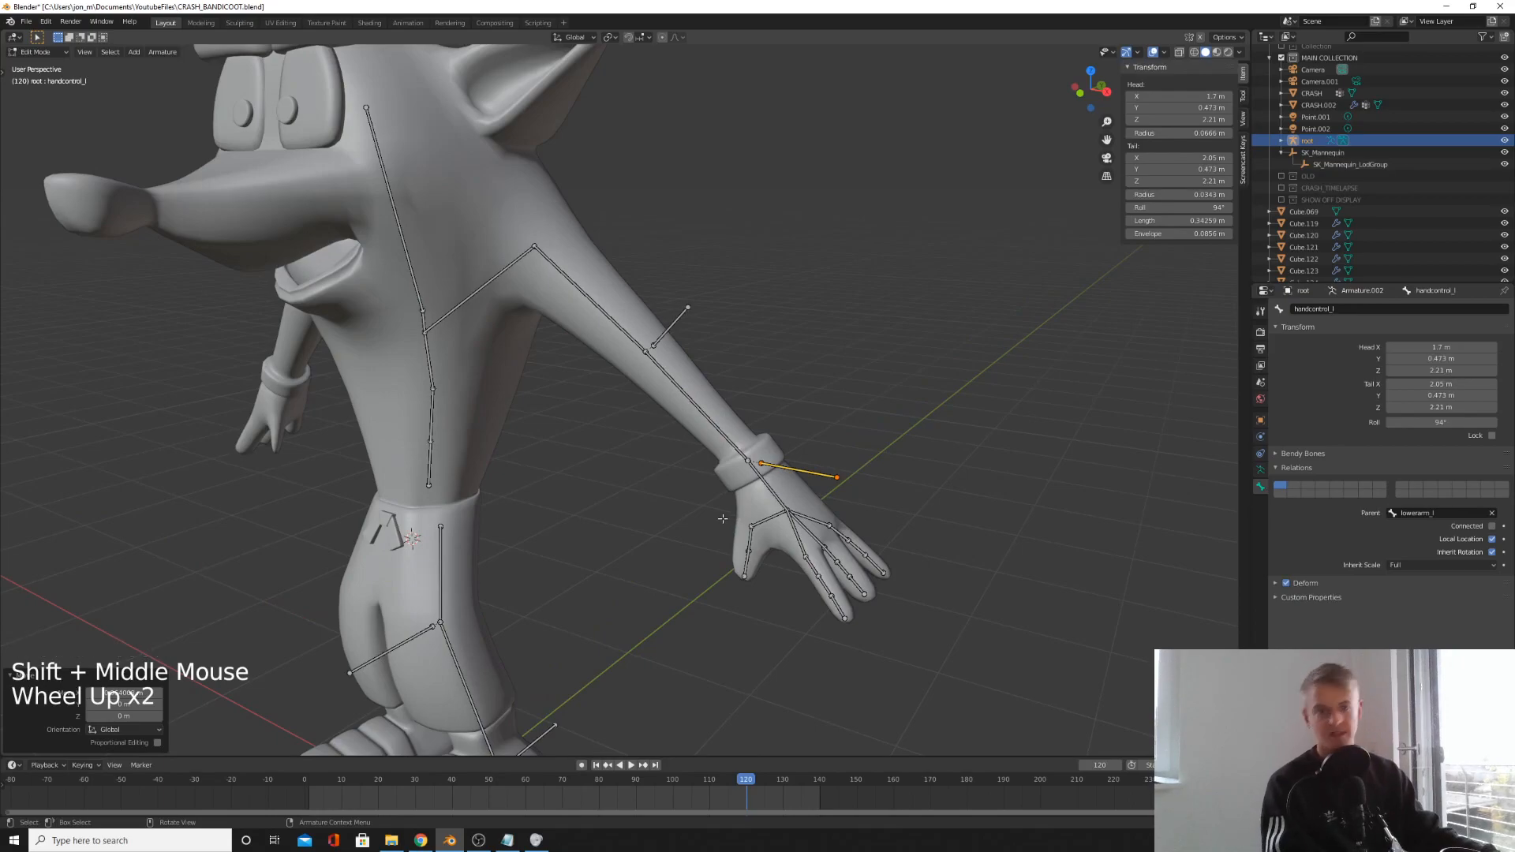
middle_click_drag(807, 474, 763, 443)
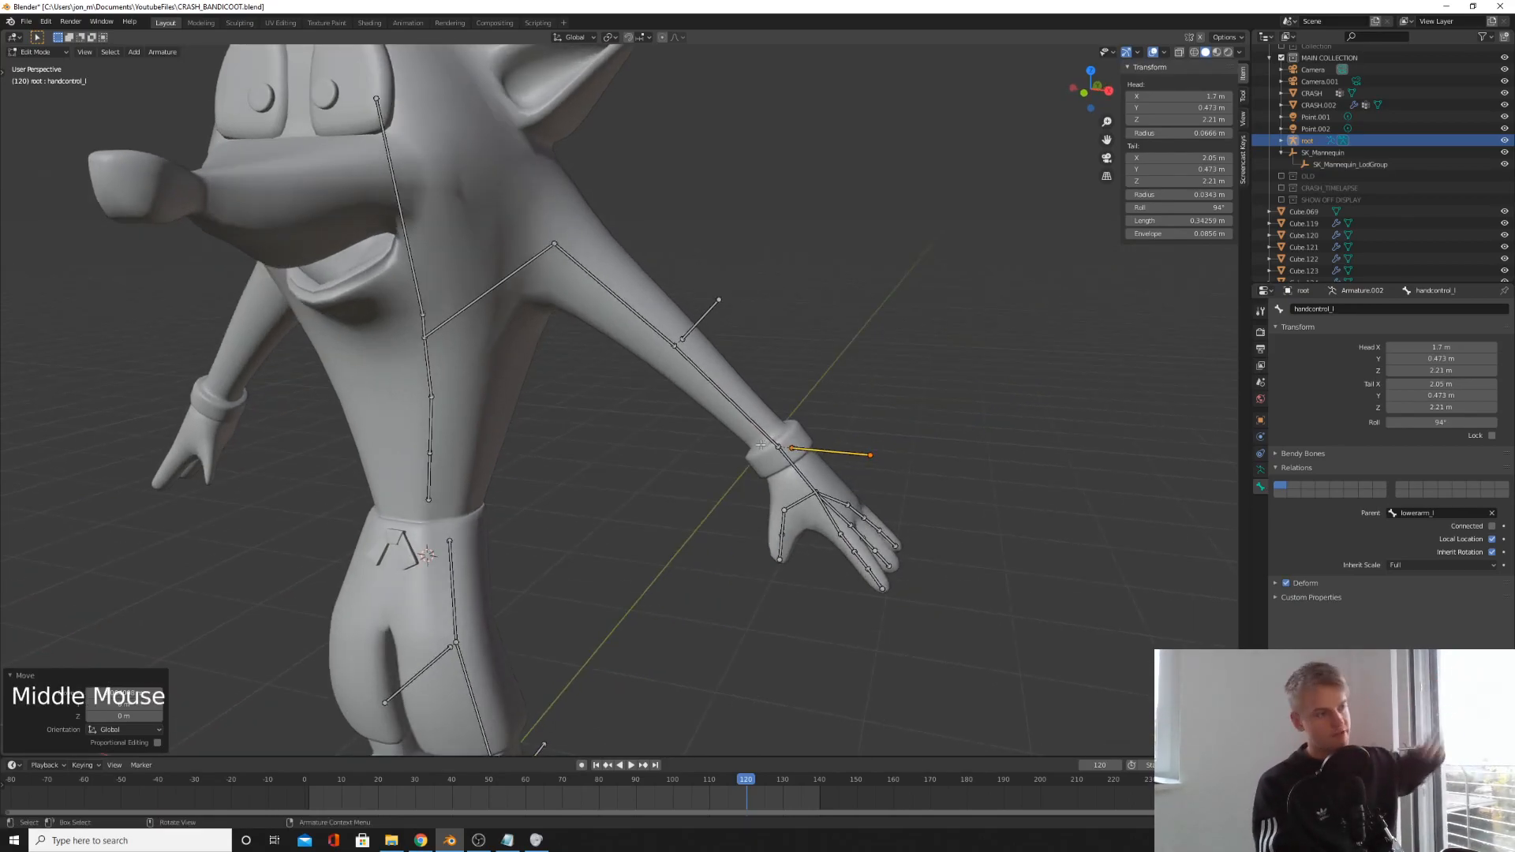
- Parent the elbow control bone to the shoulder_l bone using Keep Offset
scroll(760, 443, "up", 2)
middle_click_drag(595, 433, 672, 371, "shift")
left_click(635, 357)
left_click(524, 333, "shift")
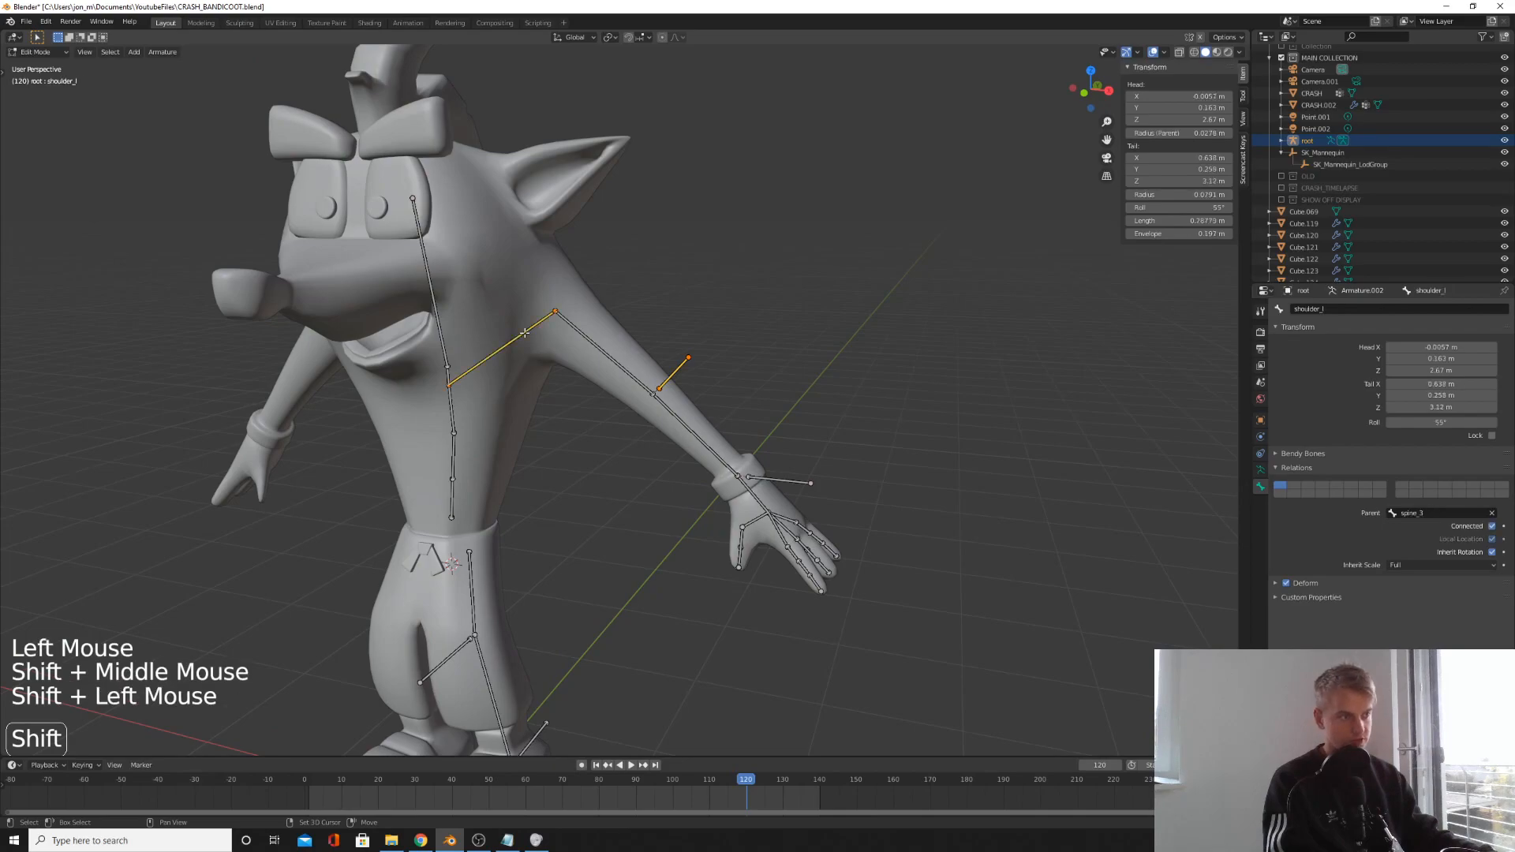
key("ctrl+p")
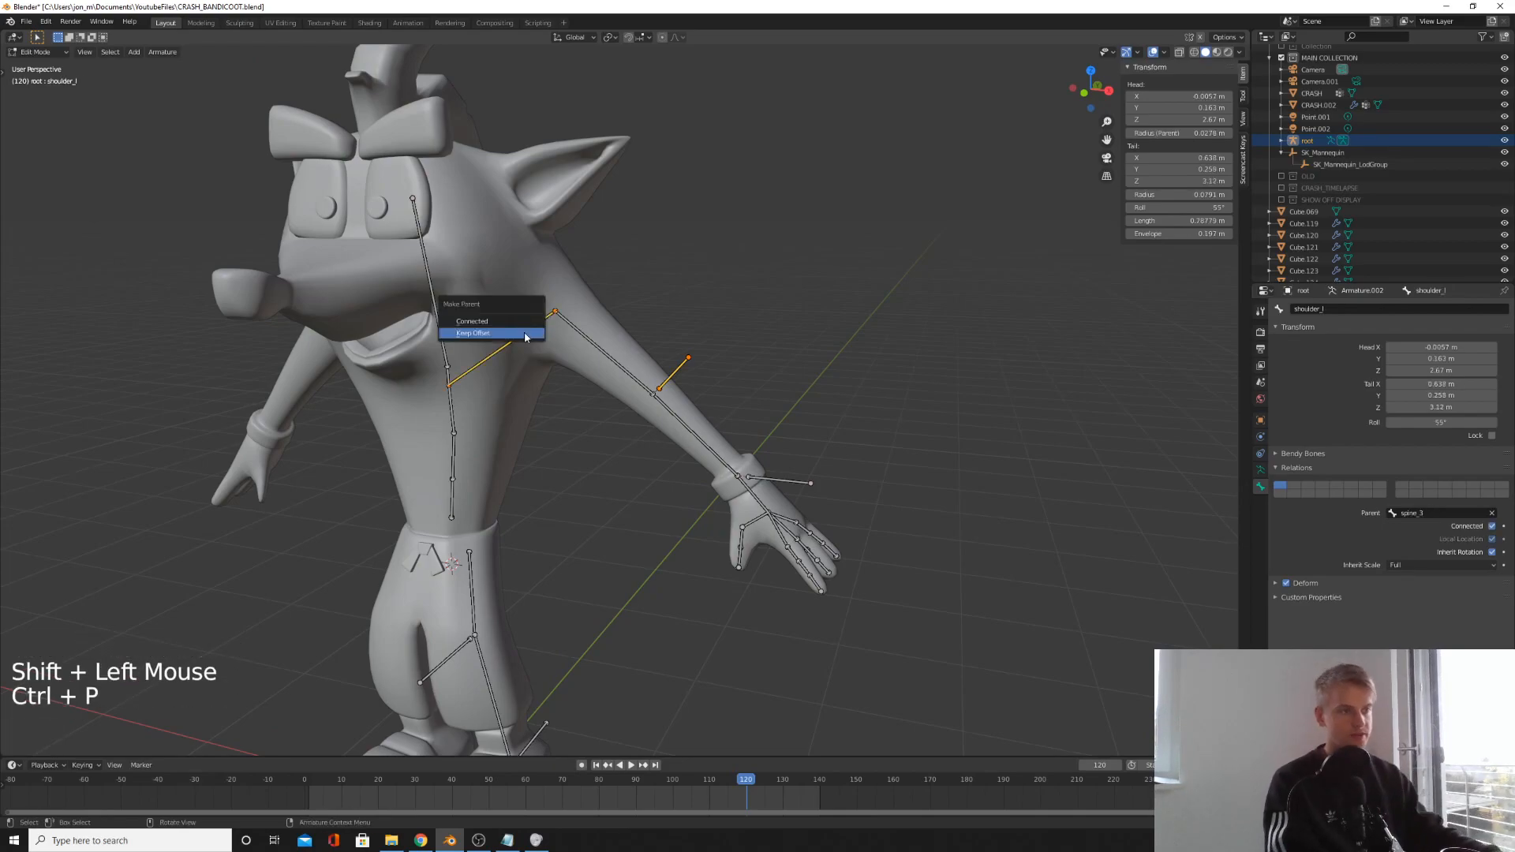
left_click(496, 334)
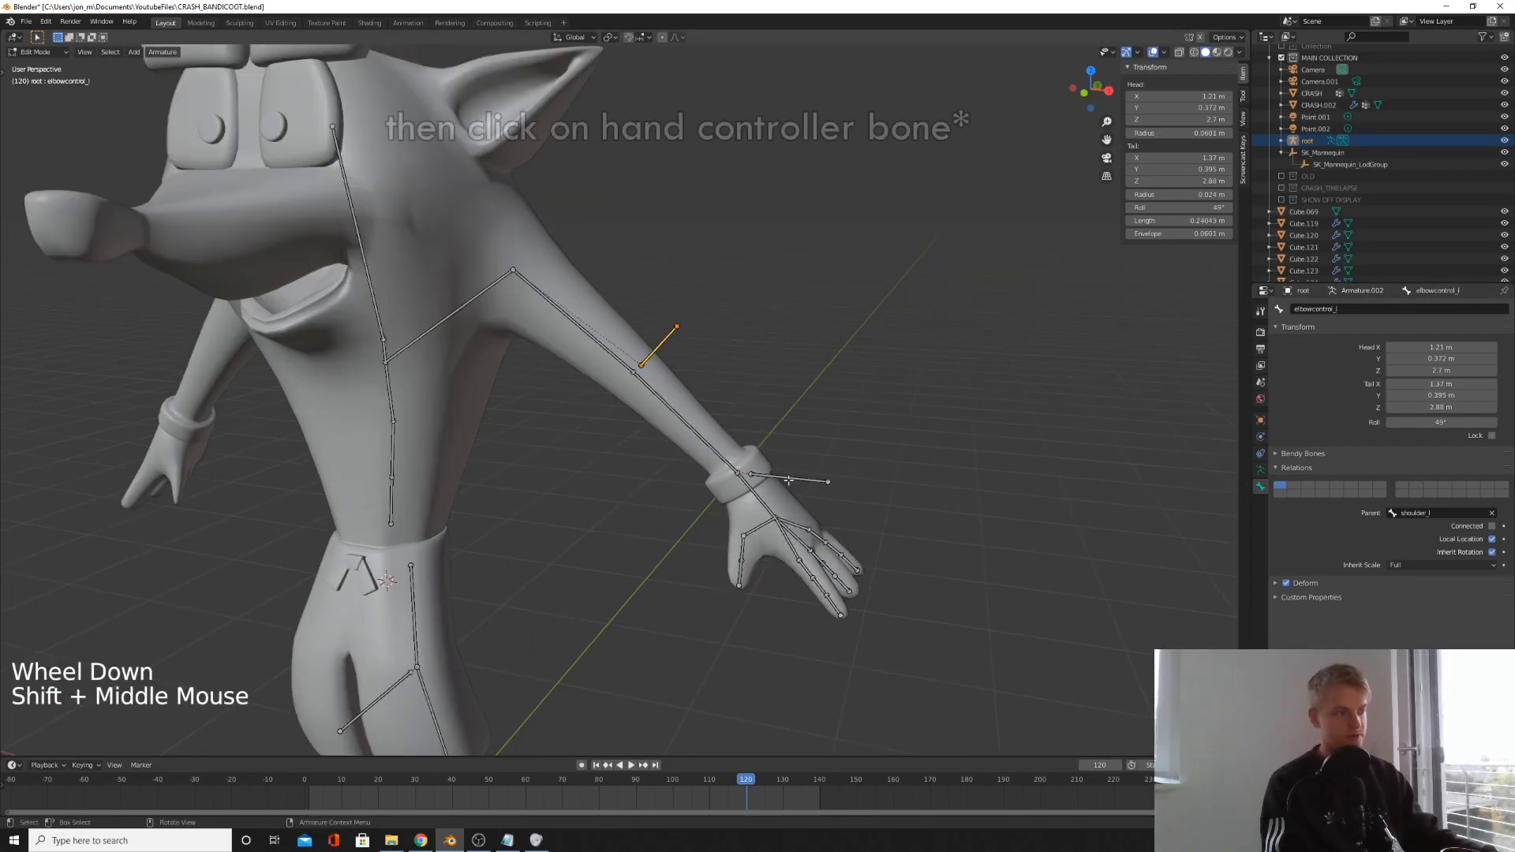
- Parent the handcontrol_l bone to the root_base bone at the origin using Keep Offset
left_click(788, 480)
middle_click_drag(651, 543, 681, 292, "shift")
middle_click_drag(585, 514, 623, 479, "shift")
middle_click_drag(505, 586, 546, 581)
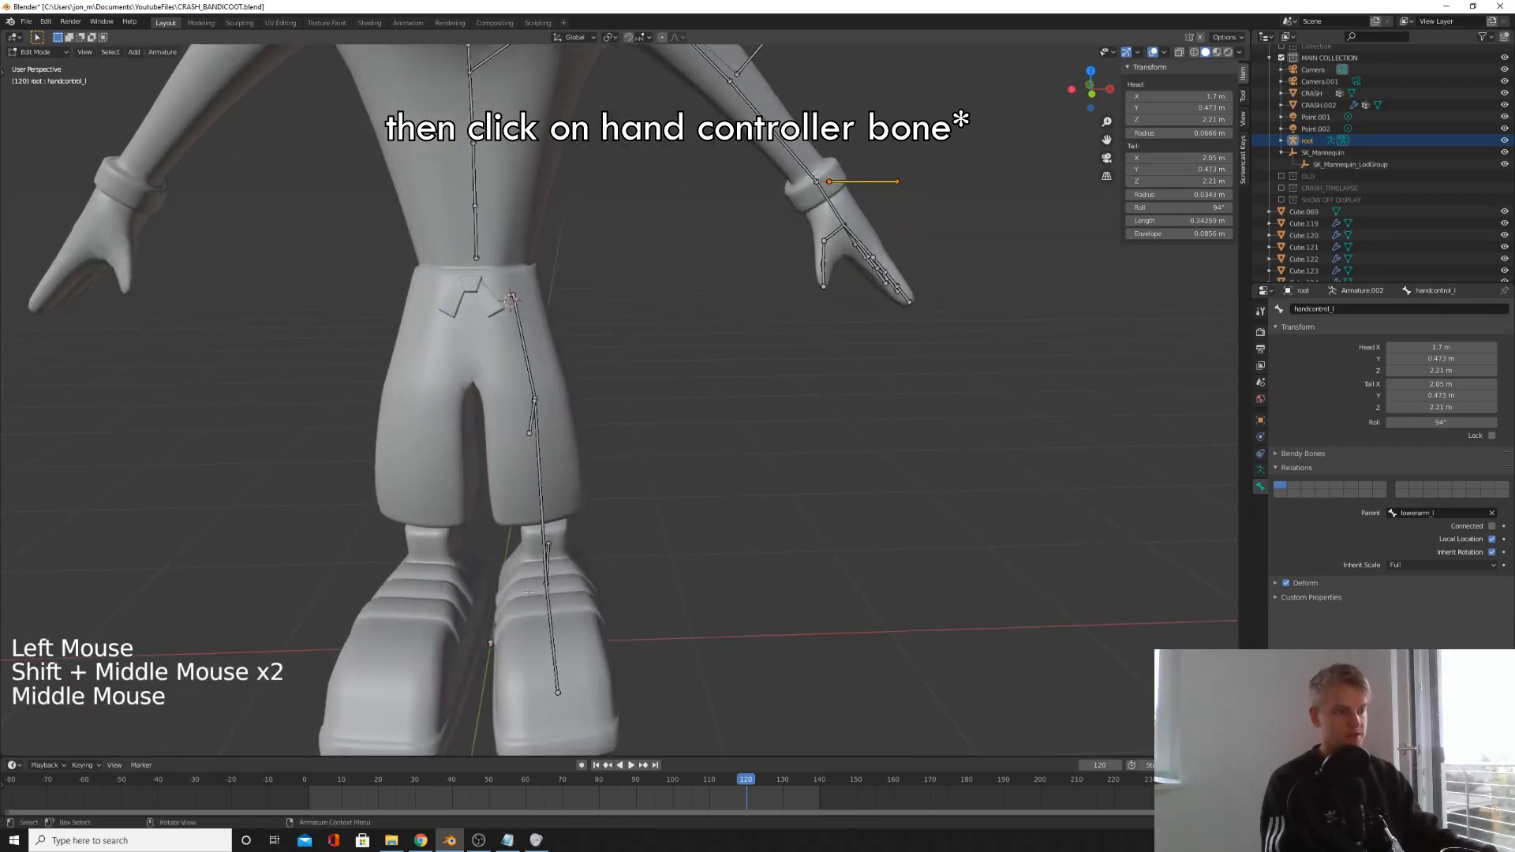
left_click(491, 643, "shift")
key("ctrl+p")
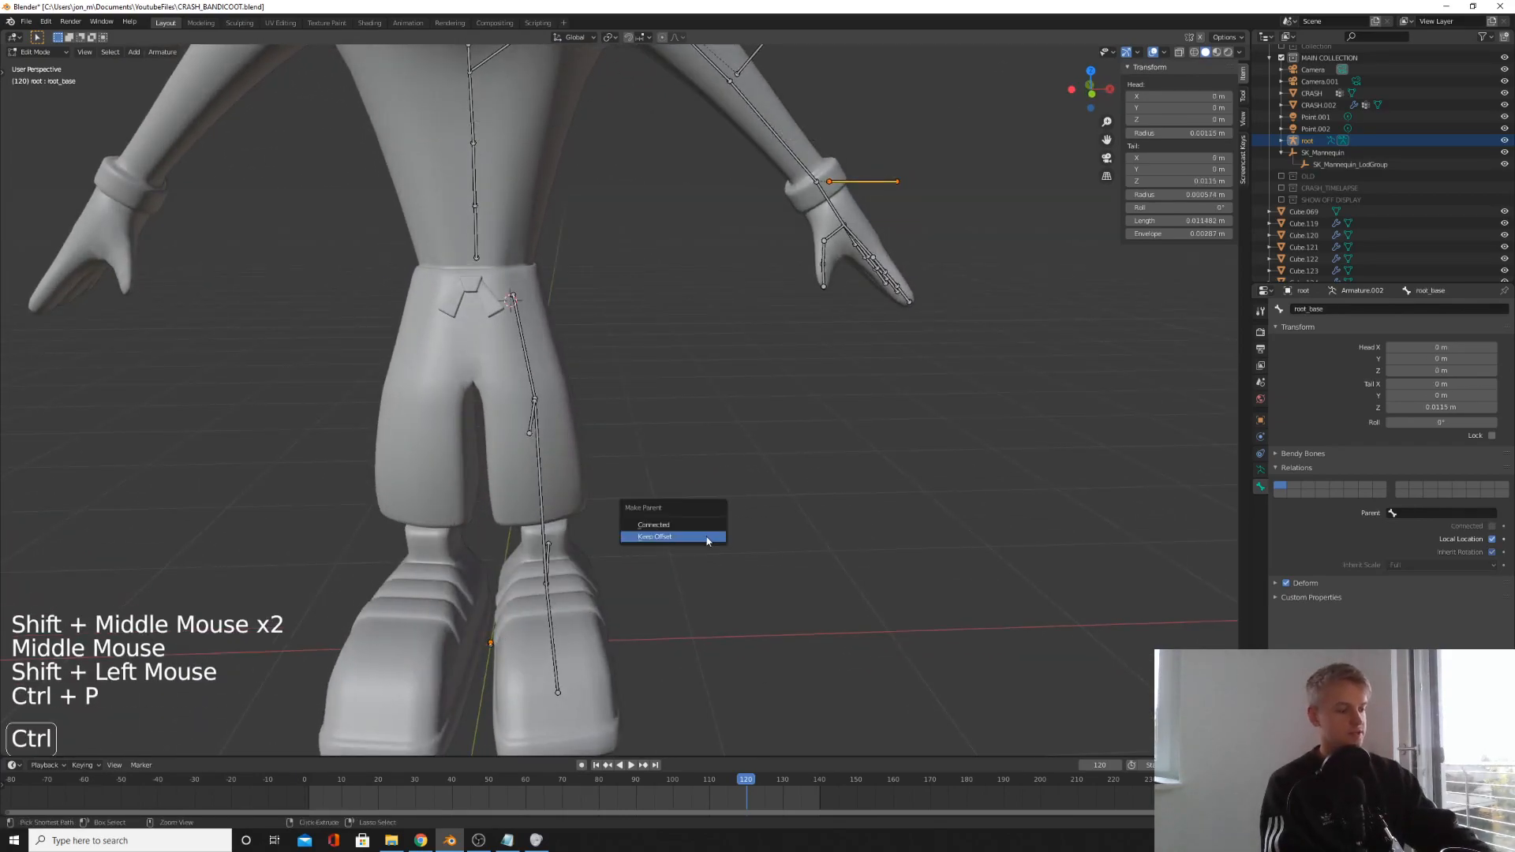
left_click(708, 538)
- Parent the footcontrol_l bone to the root_base bone using Keep Offset
middle_click_drag(710, 534, 602, 602)
left_click(578, 511)
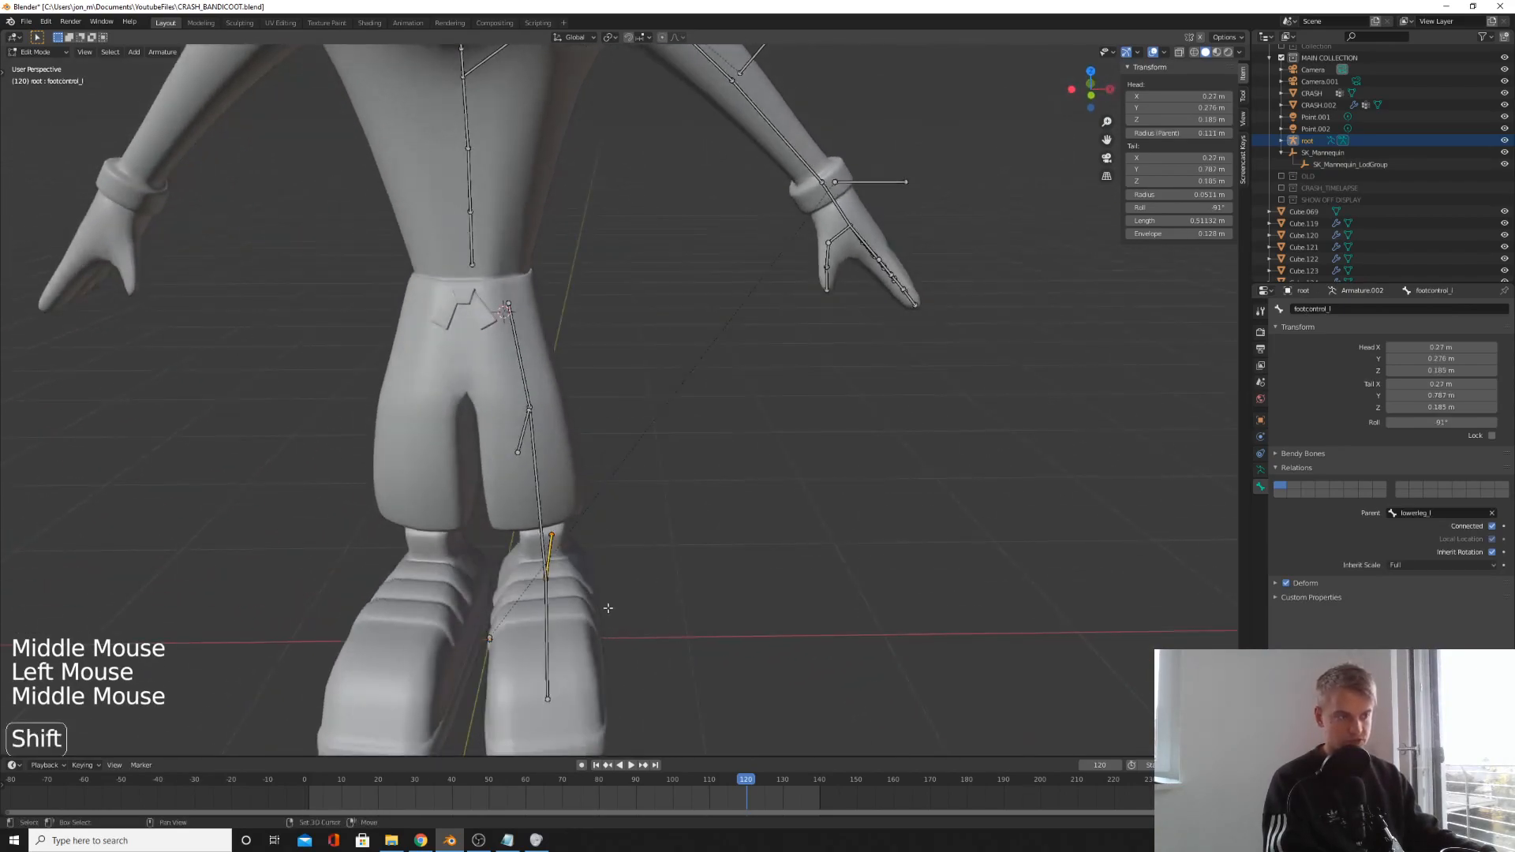
left_click(488, 639, "shift")
key("ctrl+p")
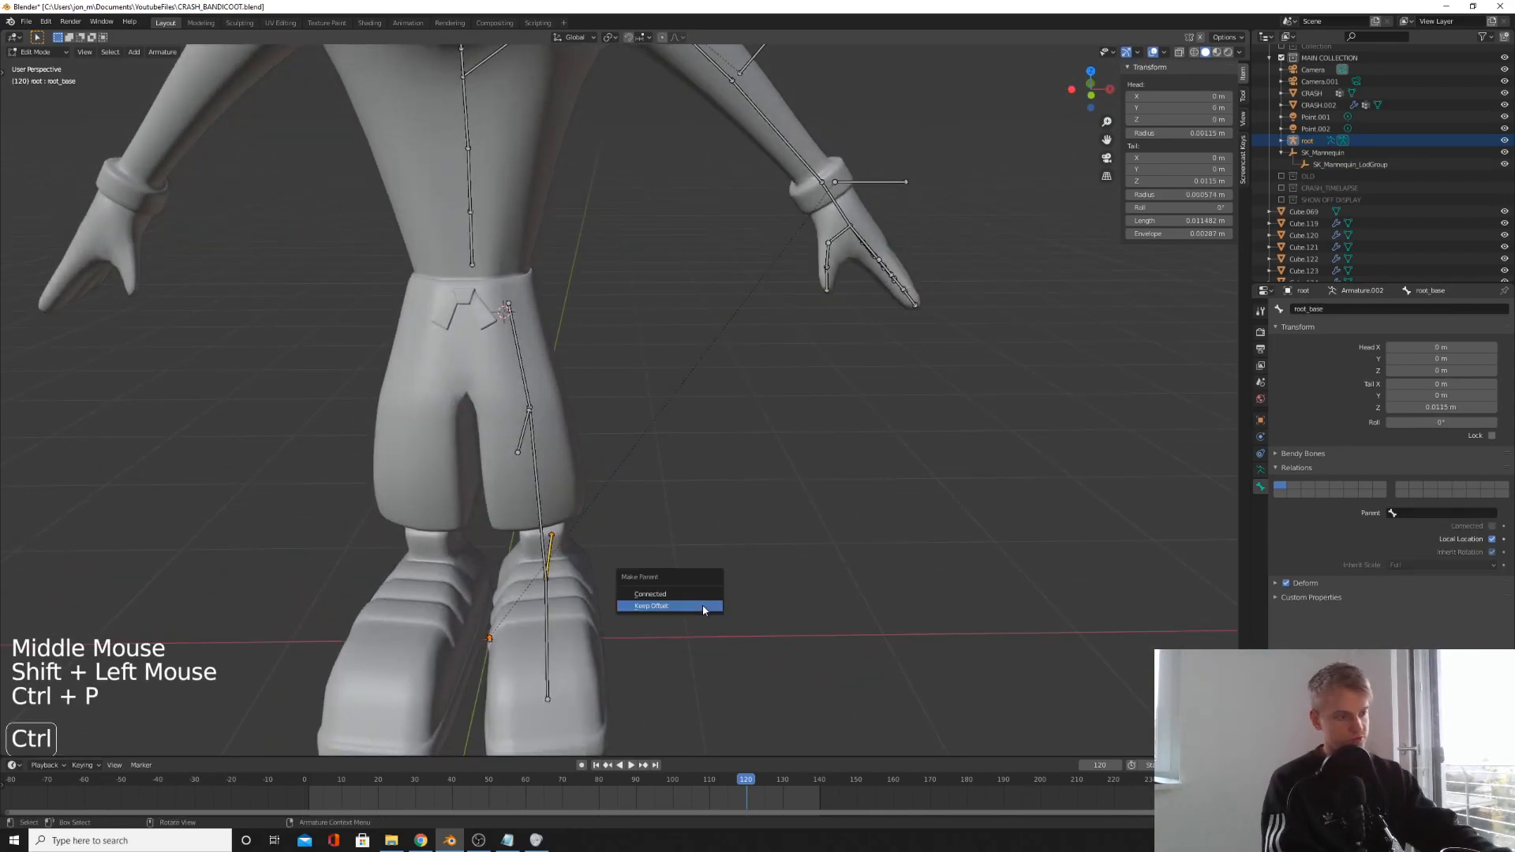
left_click(700, 605)
- Parent the kneecontrol_l bone to the footcontrol_l bone using Keep Offset
middle_click_drag(699, 605, 580, 620)
left_click(407, 384)
middle_click_drag(487, 451, 438, 394)
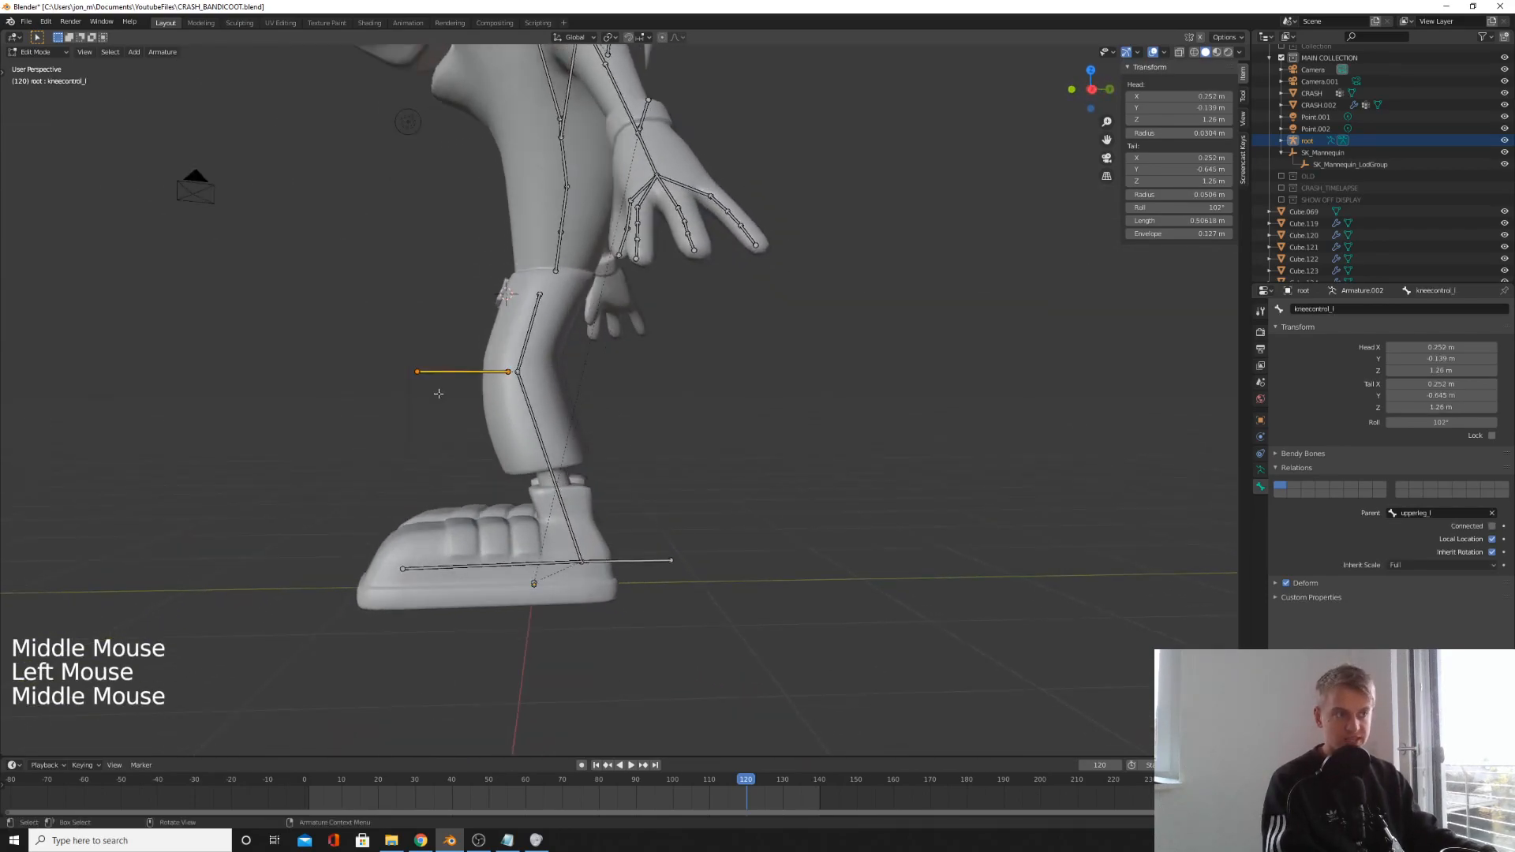
left_click(644, 562, "shift")
key("ctrl+p")
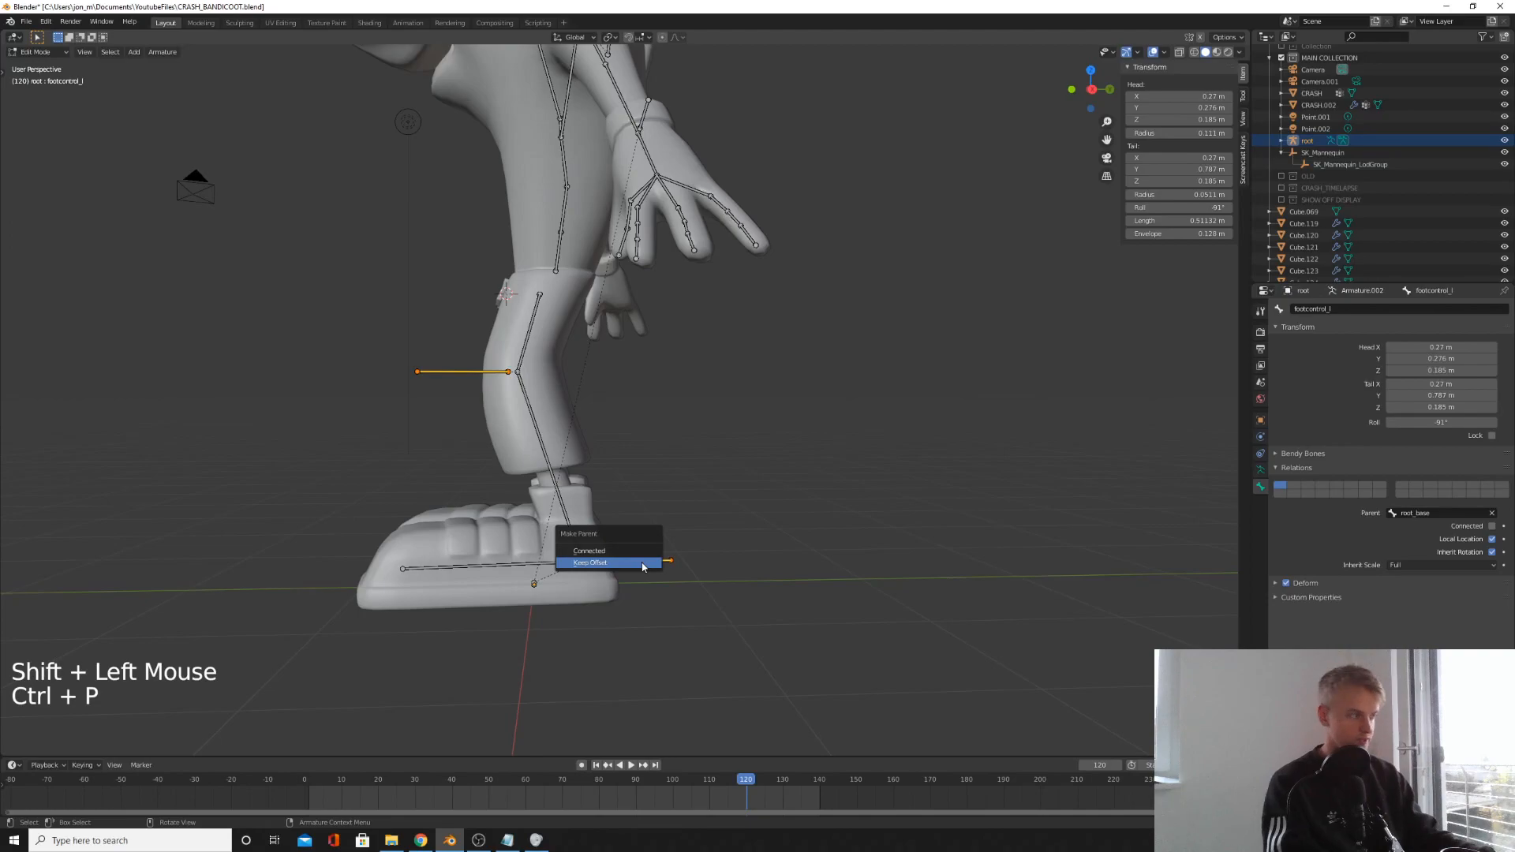
left_click(644, 563)
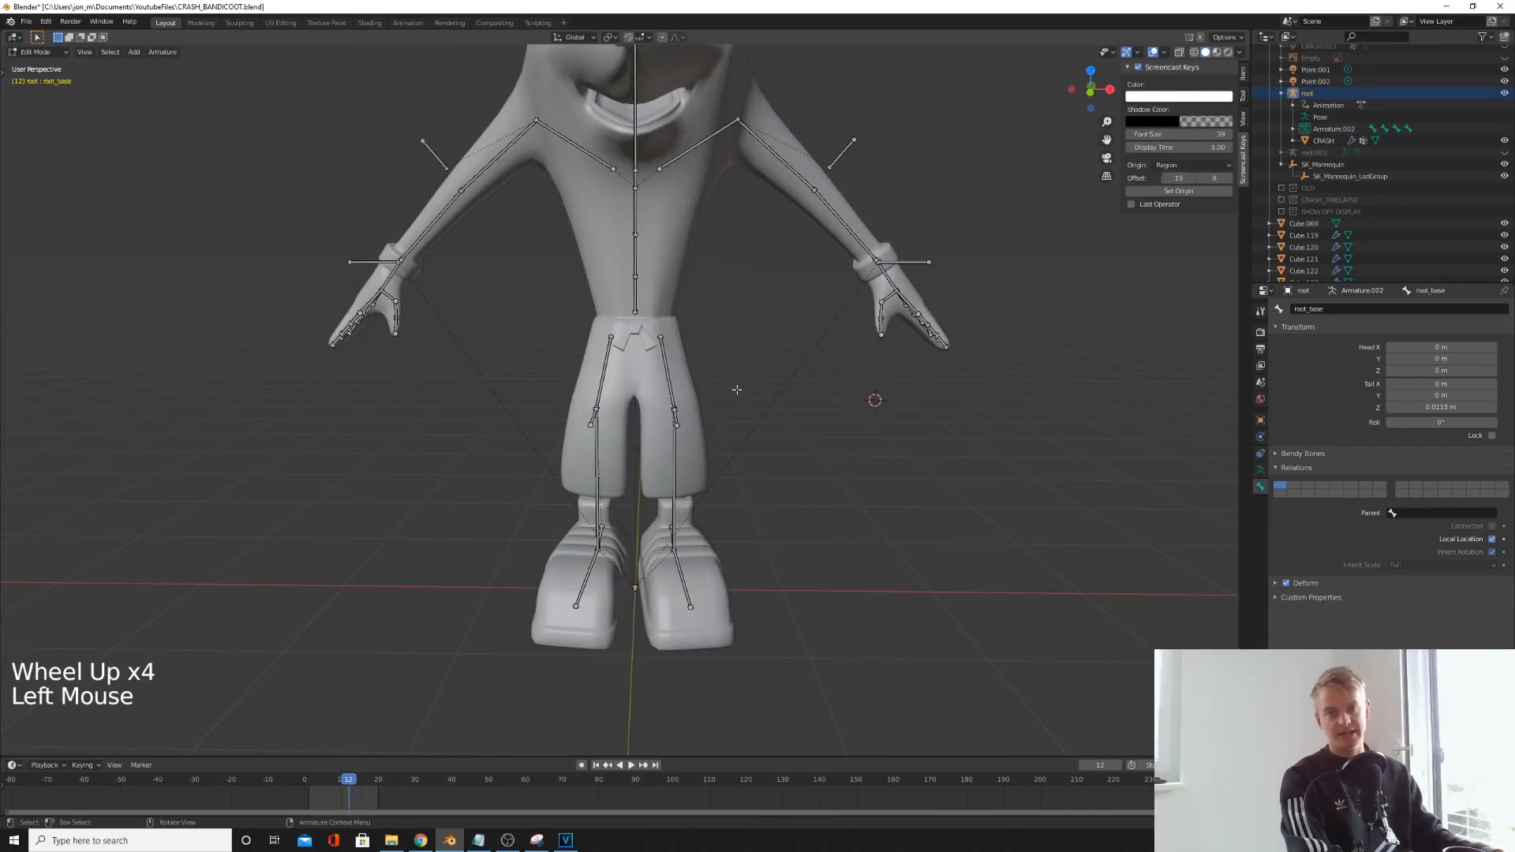
- Parent the lowest spine bone, spine_1, to root_base using Keep Offset, and check its parent relation
left_click(635, 292)
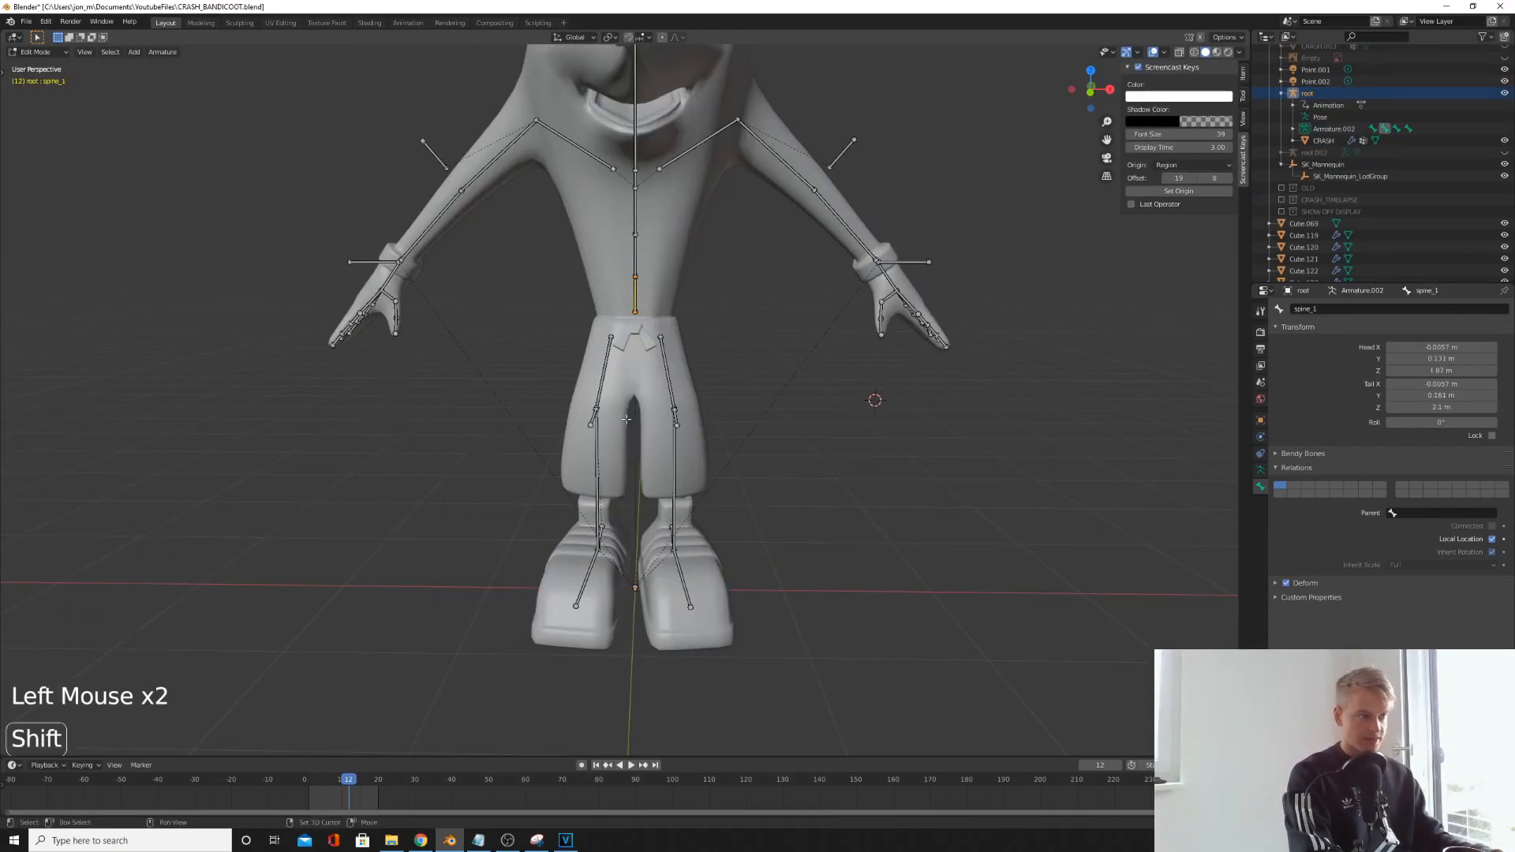
left_click(635, 587, "shift")
key("ctrl+p")
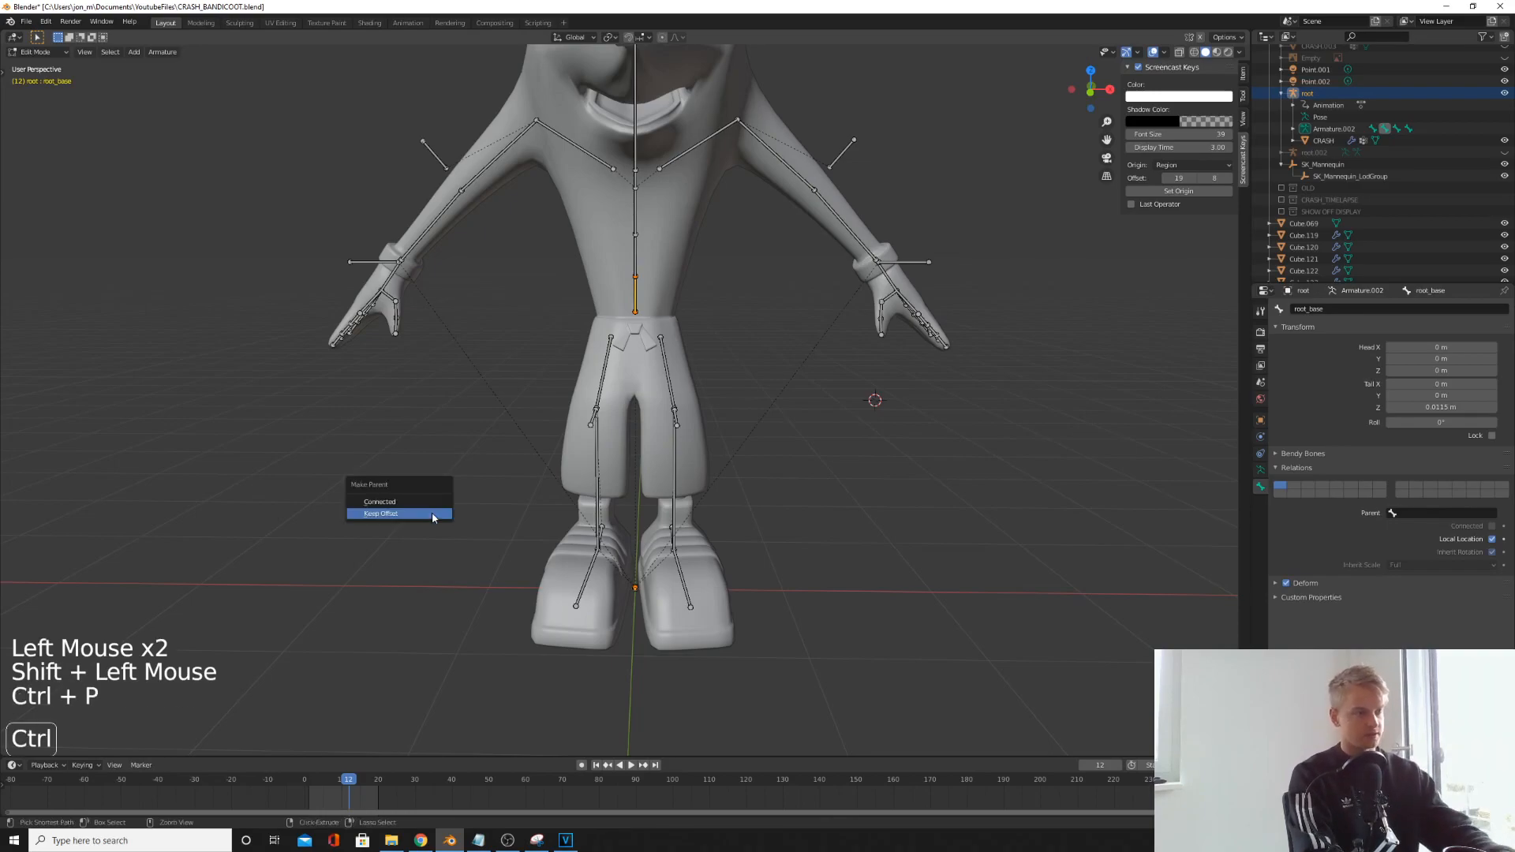
left_click(433, 515)
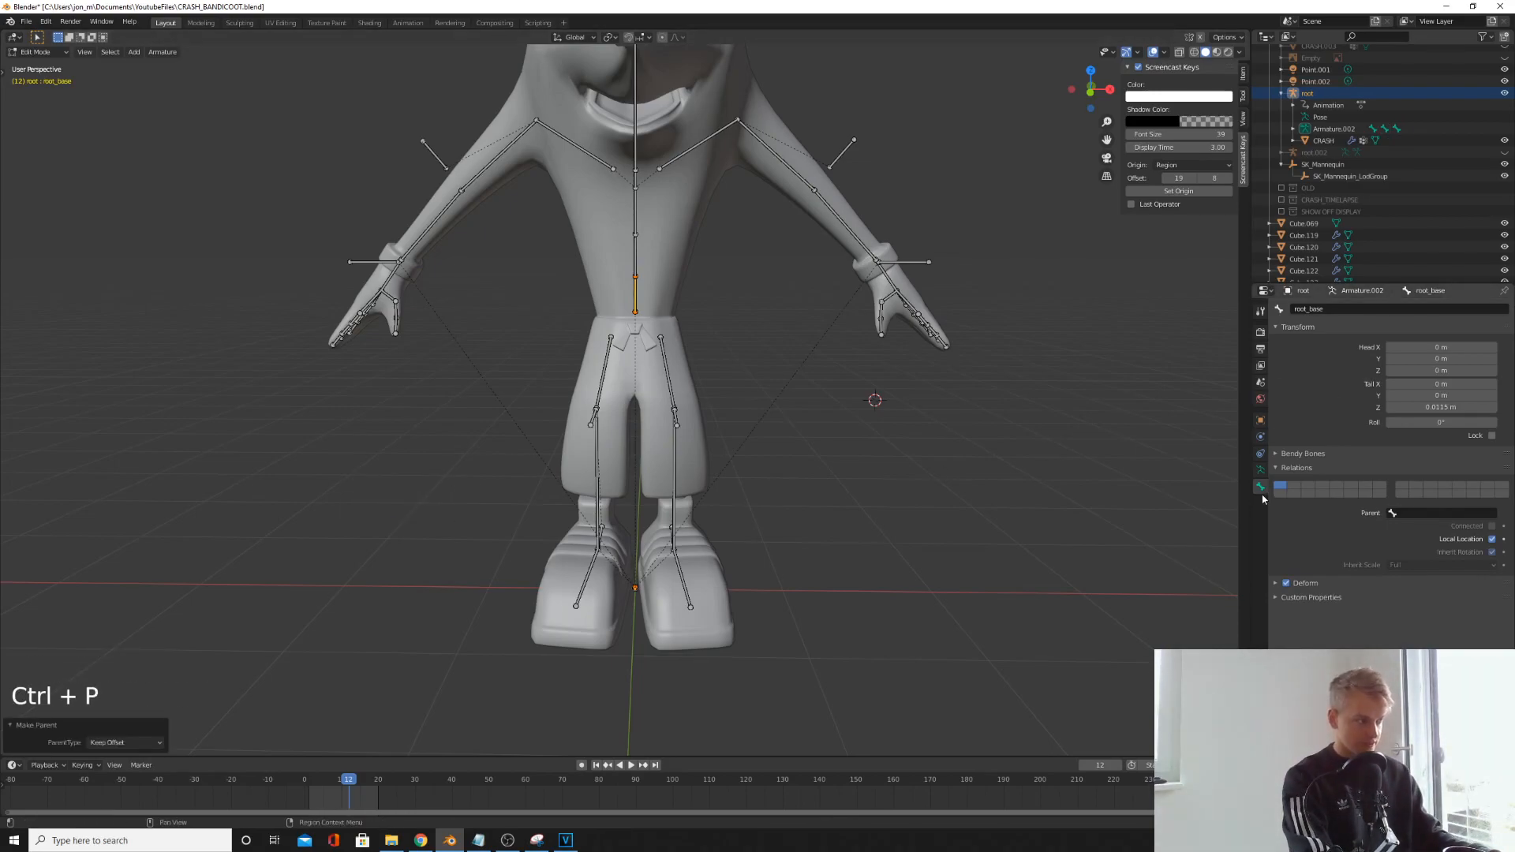
left_click(634, 294)
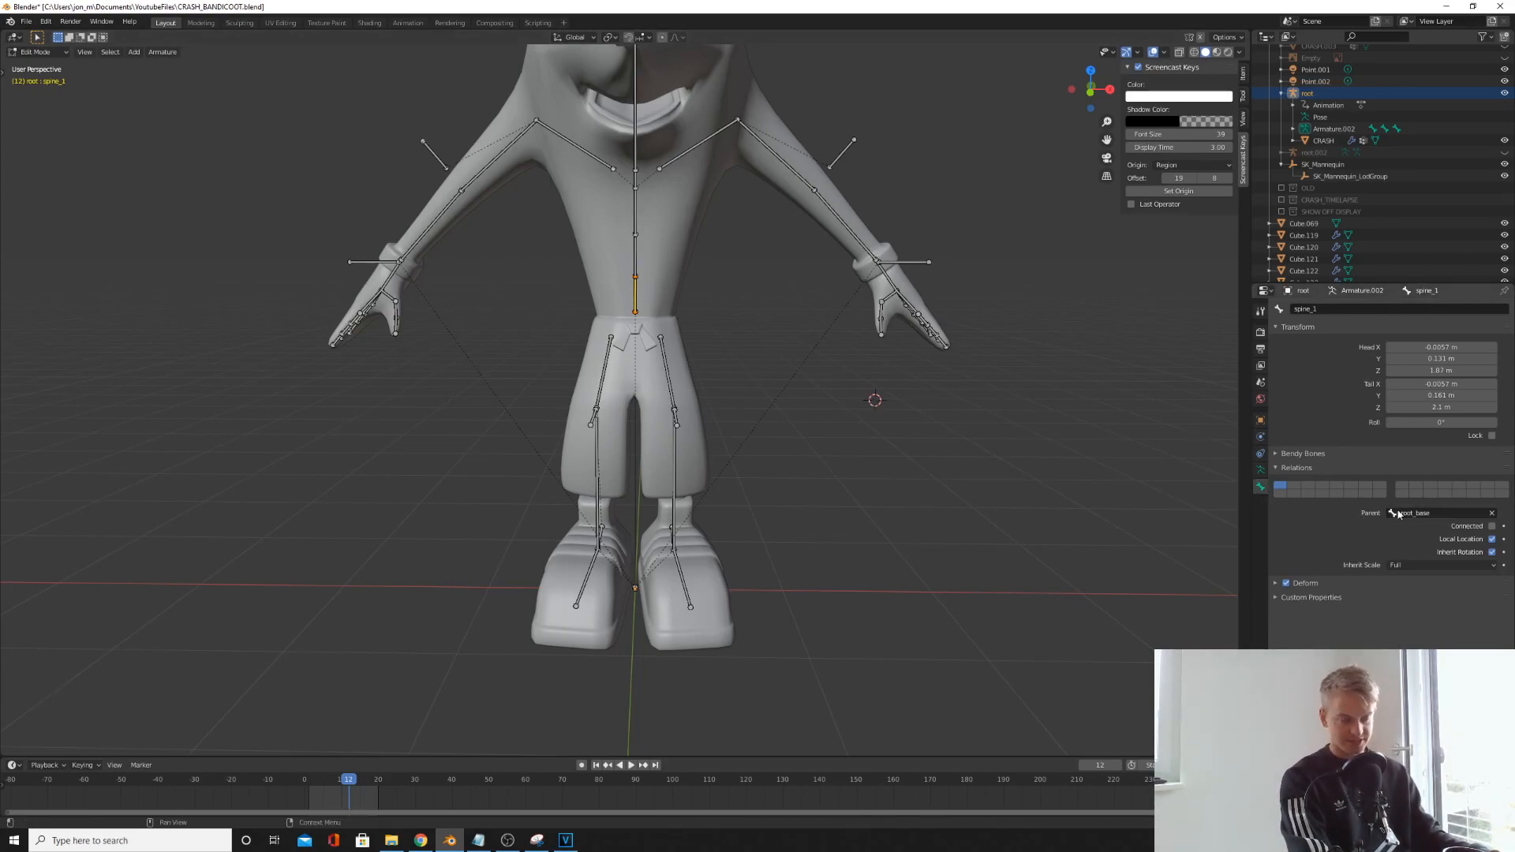
scroll(668, 359, "down", 3)
scroll(668, 359, "up", 4)
- Parent the upperleg_l bone to spine_1 using Keep Offset
left_click(668, 359)
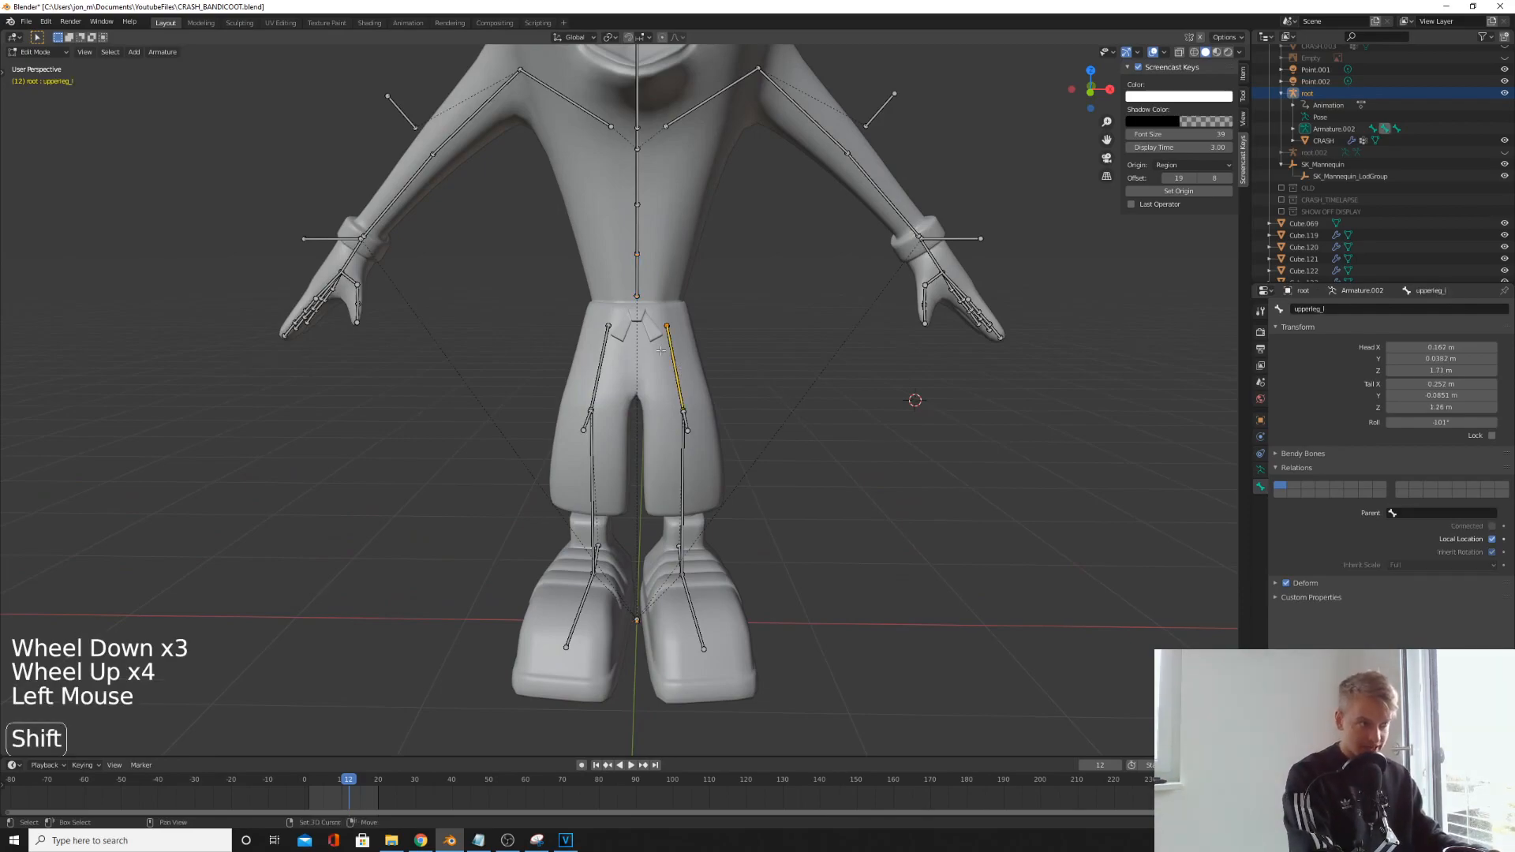
left_click(636, 284, "shift")
key("ctrl+p")
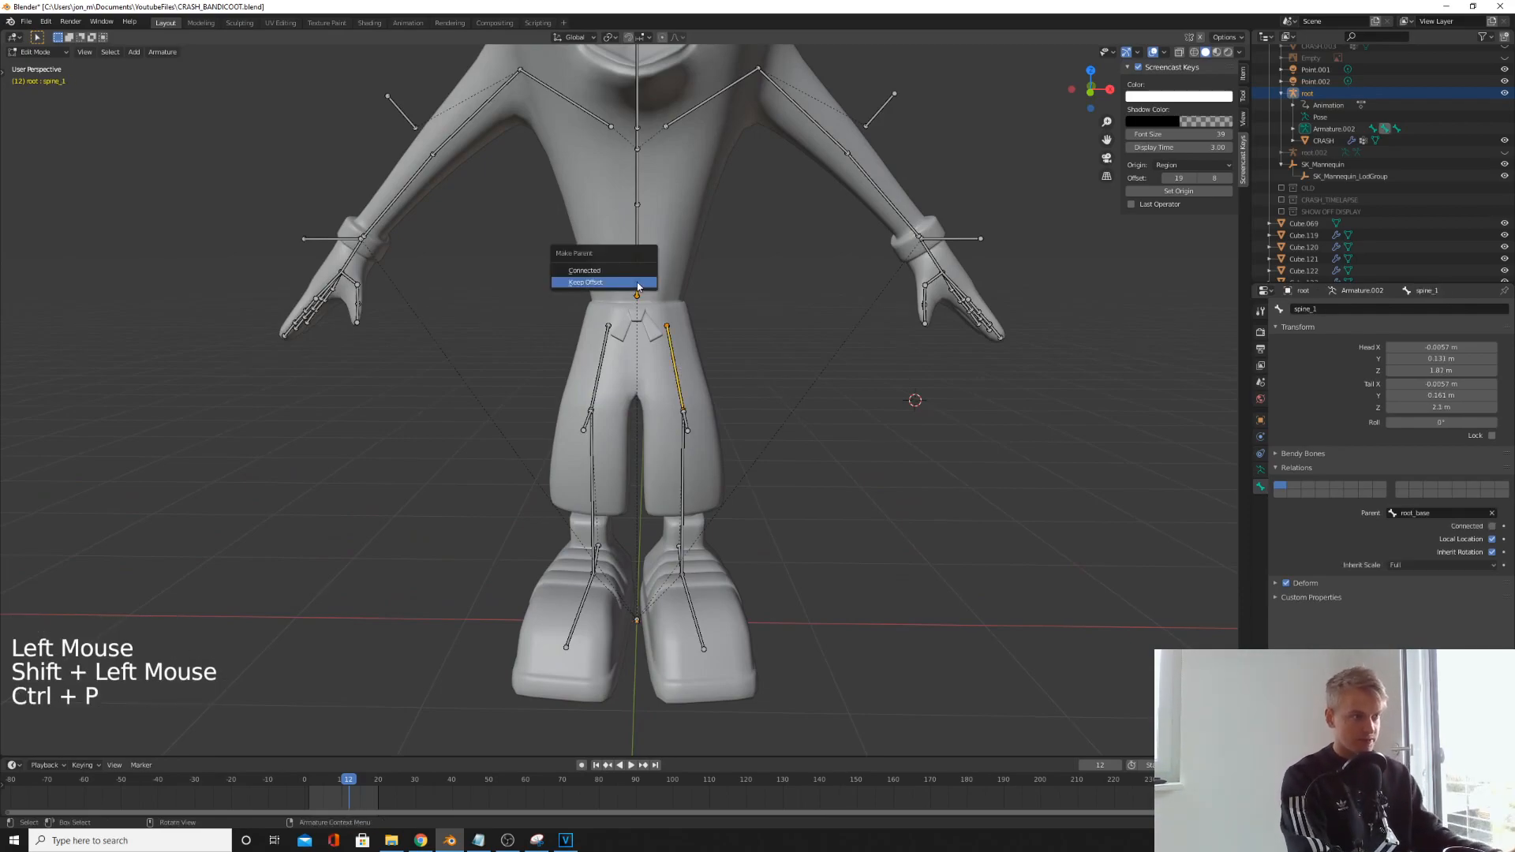
left_click(639, 282)
- Parent the upperleg_r bone to spine_1 and clear the bone selection
left_click(601, 363)
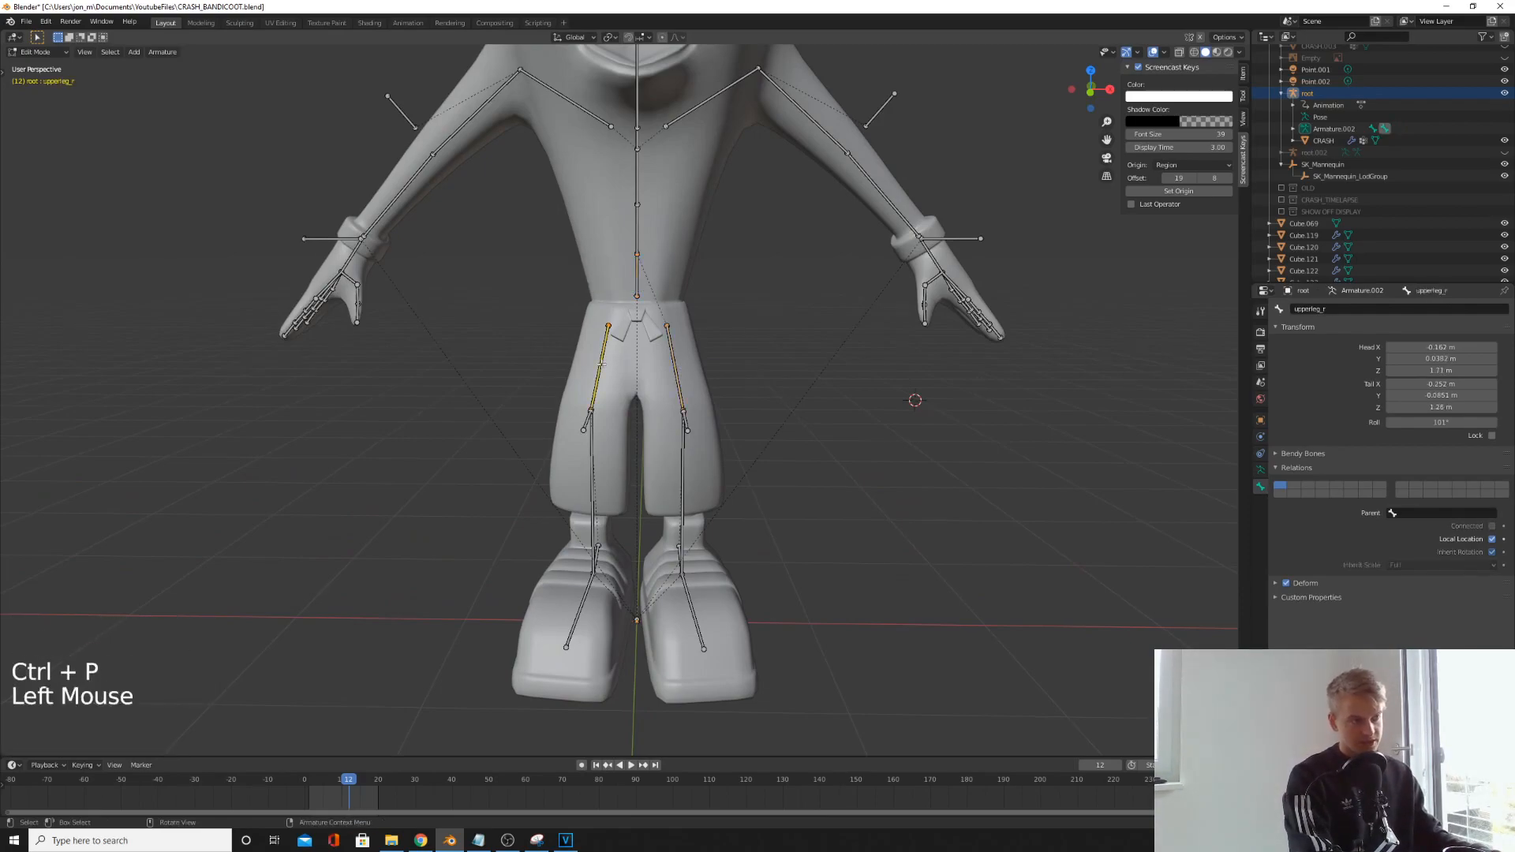
left_click(636, 278, "shift")
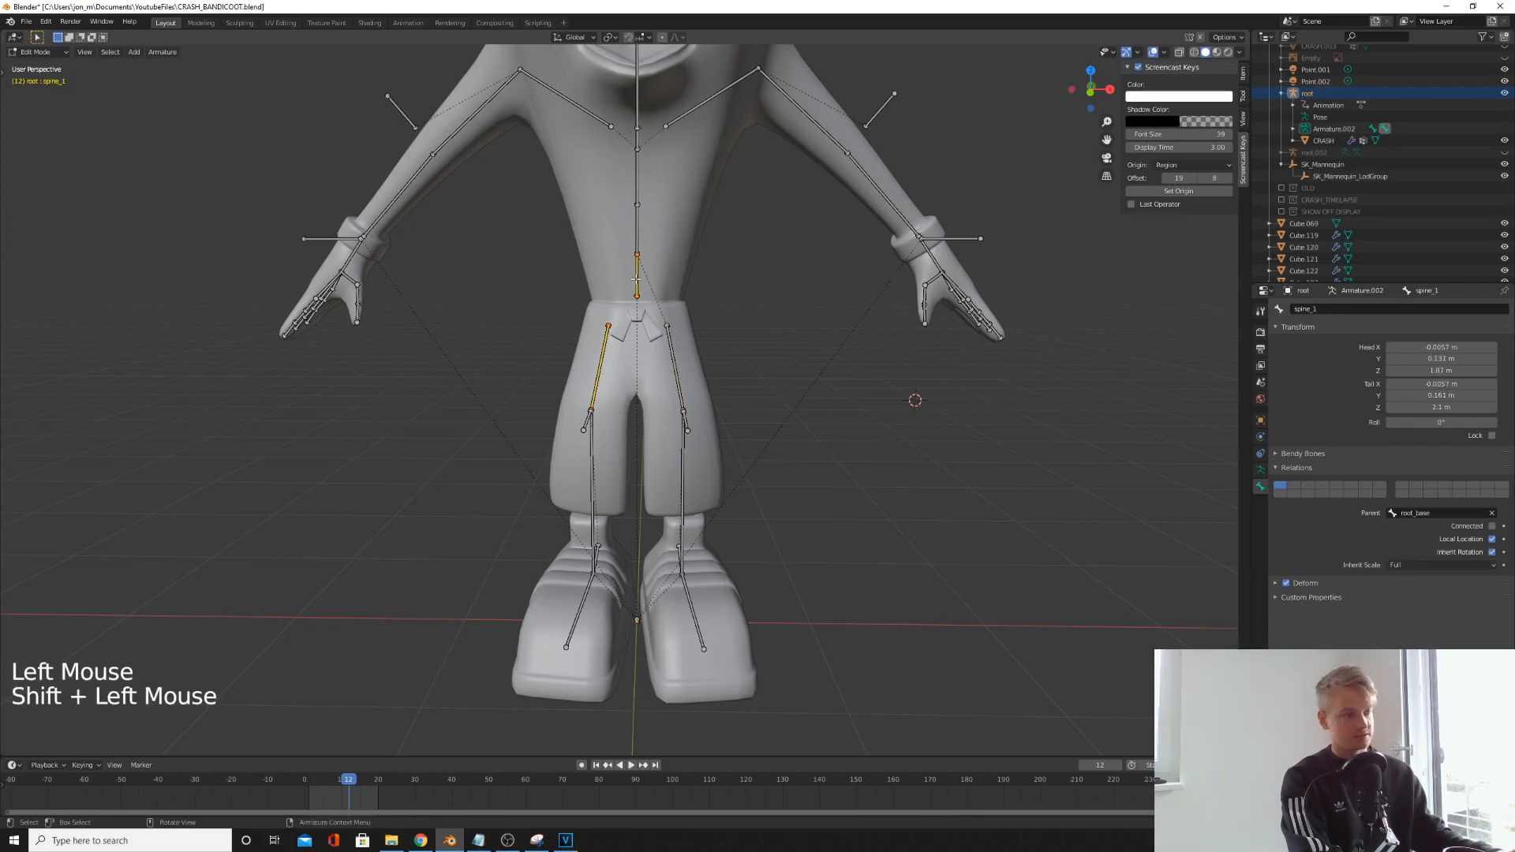
key("ctrl+p")
scroll(636, 280, "down", 4)
key("alt+a")
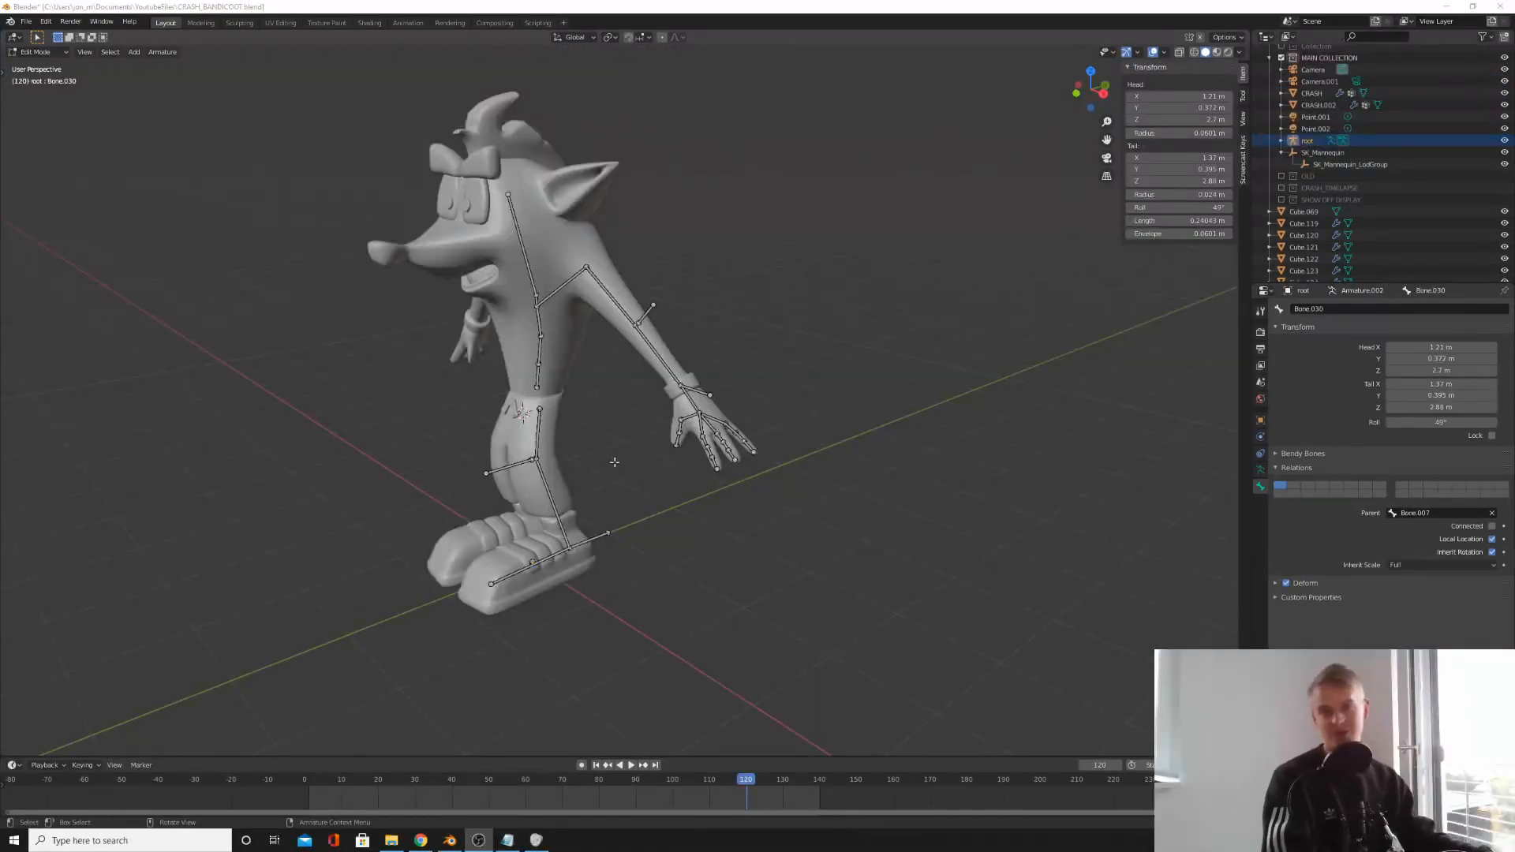
- Rename the tiny bone at the world origin between the feet to root_base
middle_click_drag(612, 450, 710, 458)
key("KP_1")
scroll(710, 458, "up", 4)
middle_click_drag(619, 663, 594, 558, "shift")
scroll(580, 424, "up", 3)
left_click(596, 565)
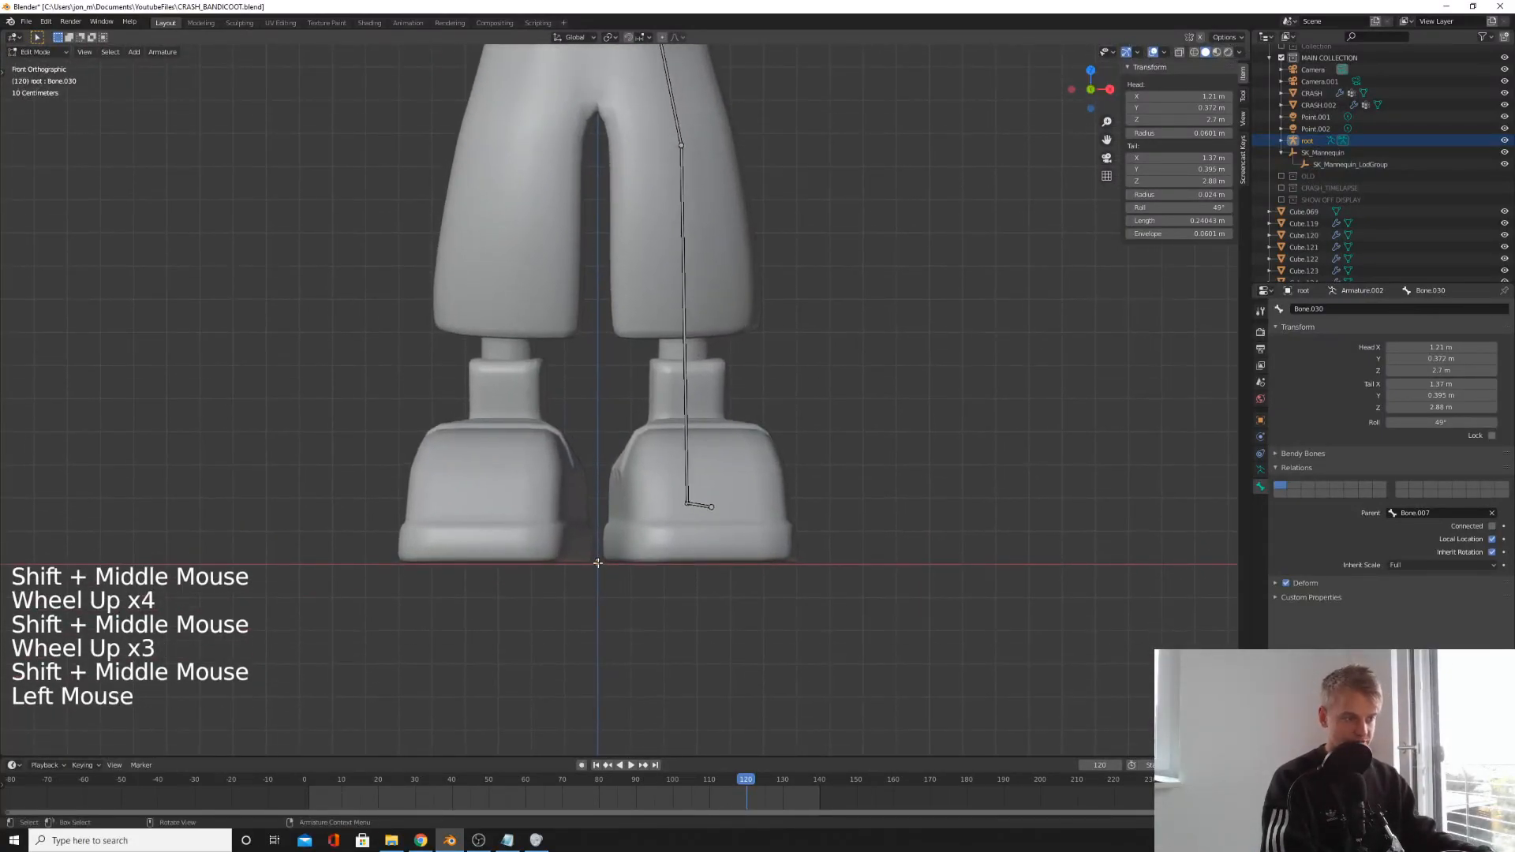
double_click(1319, 309)
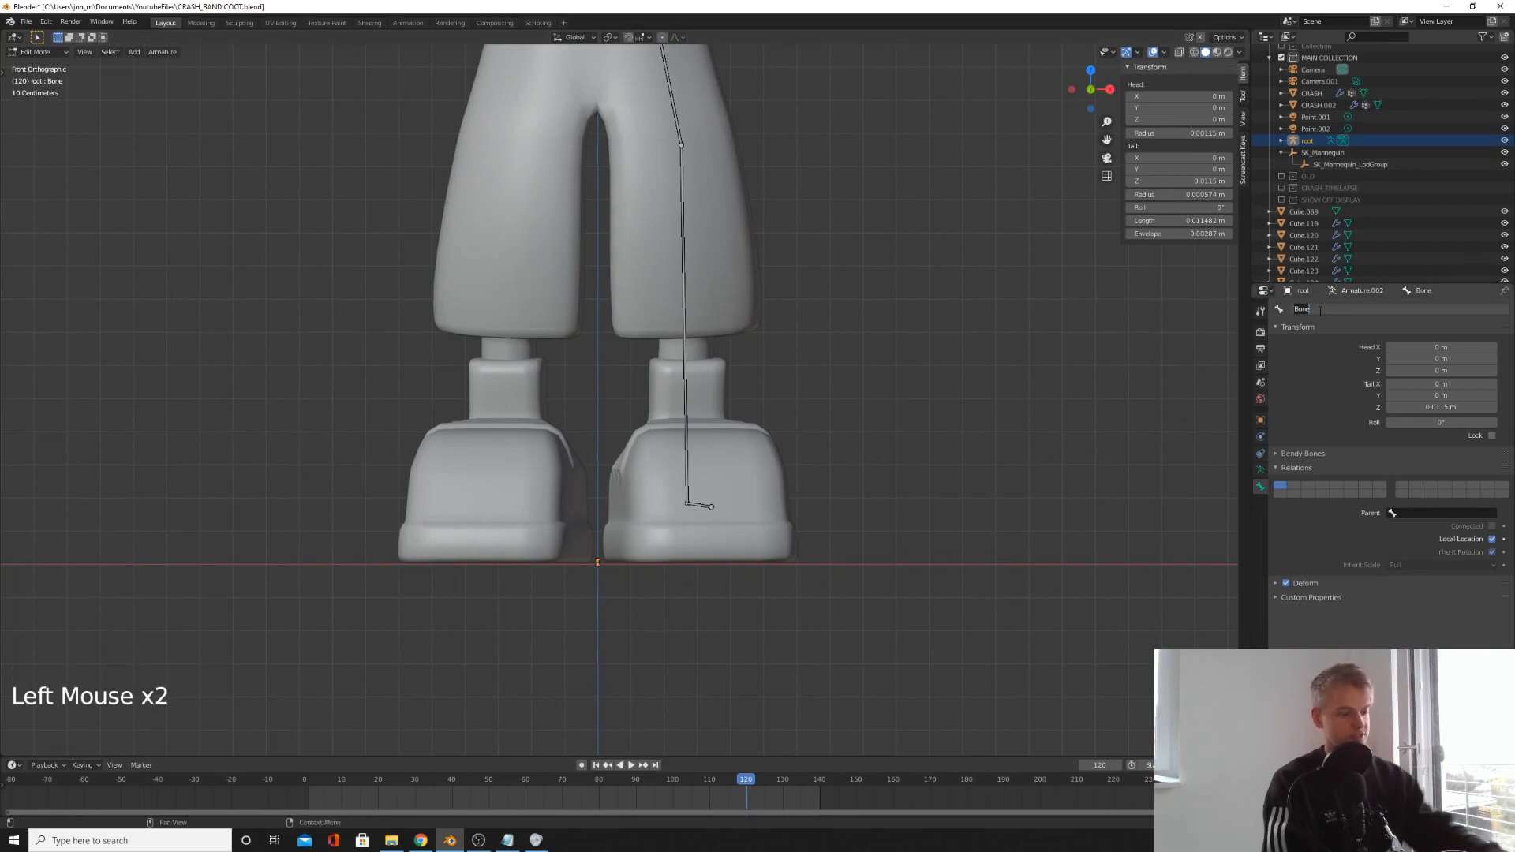
type("roo")
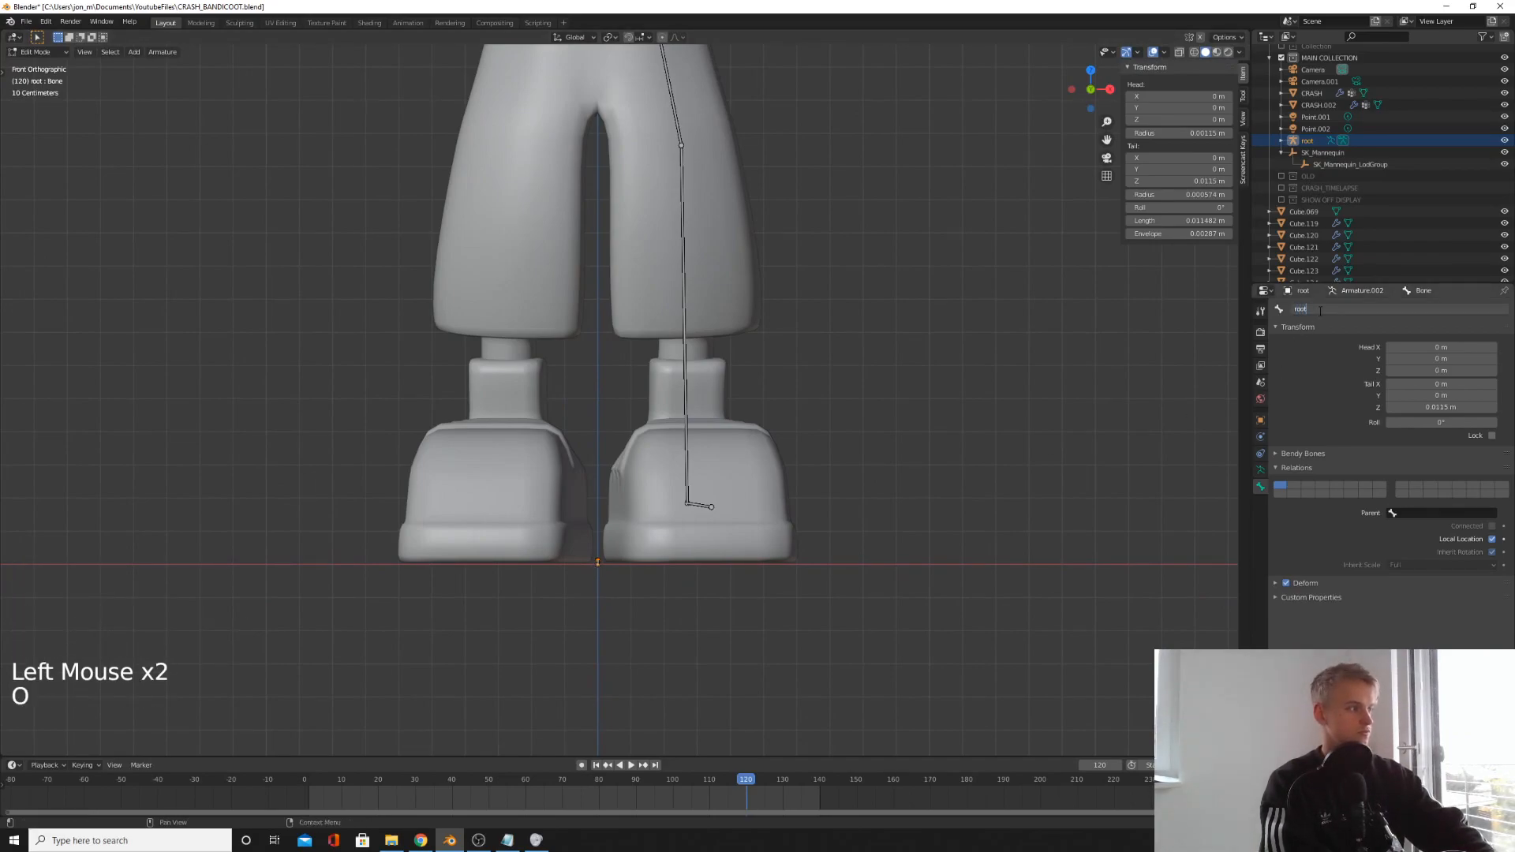
type("t")
key("Return")
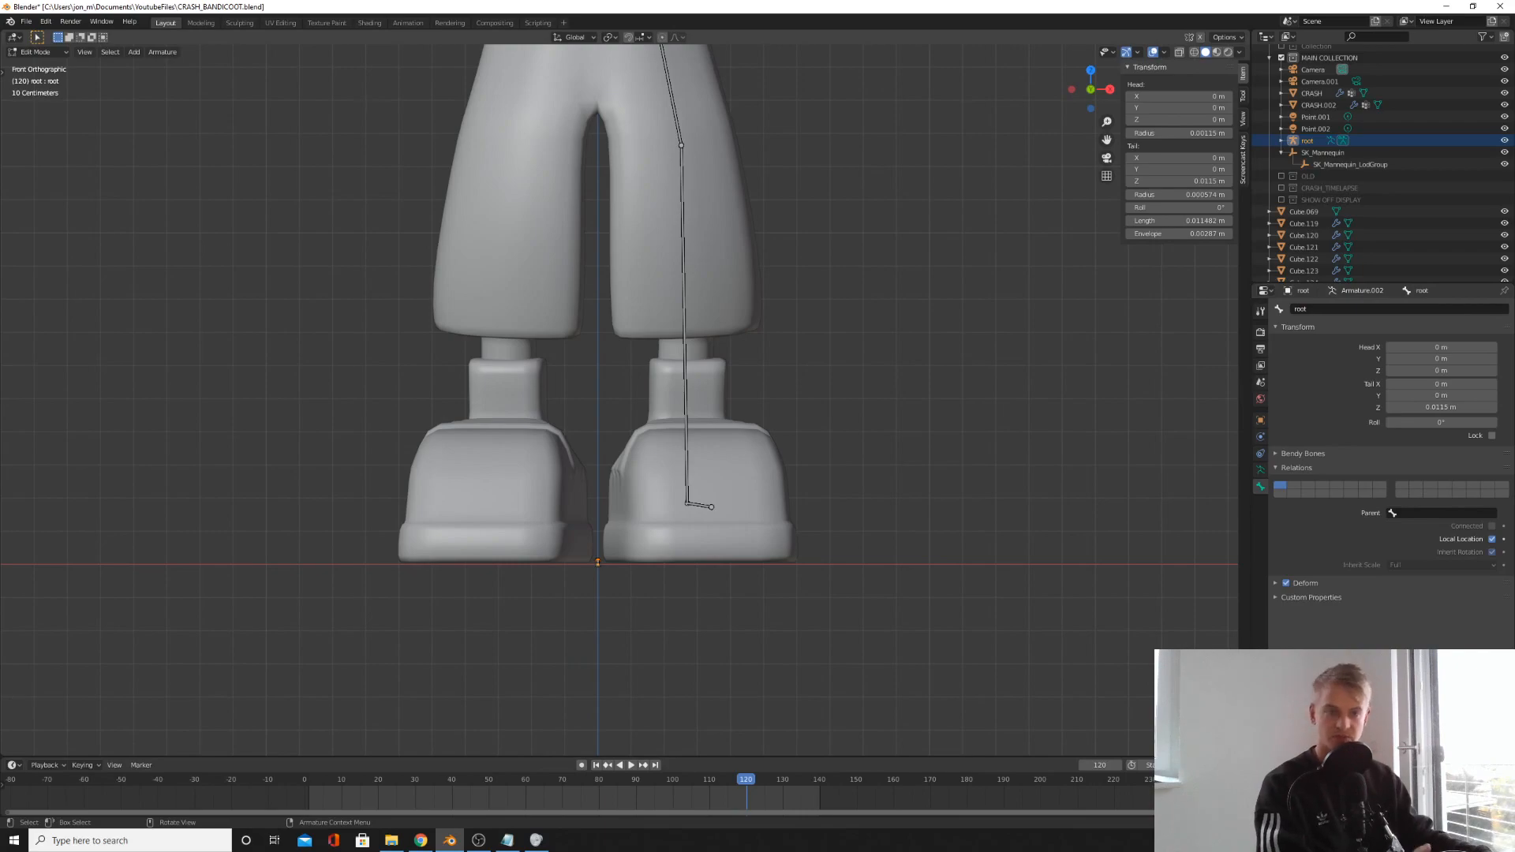
left_click(1320, 308)
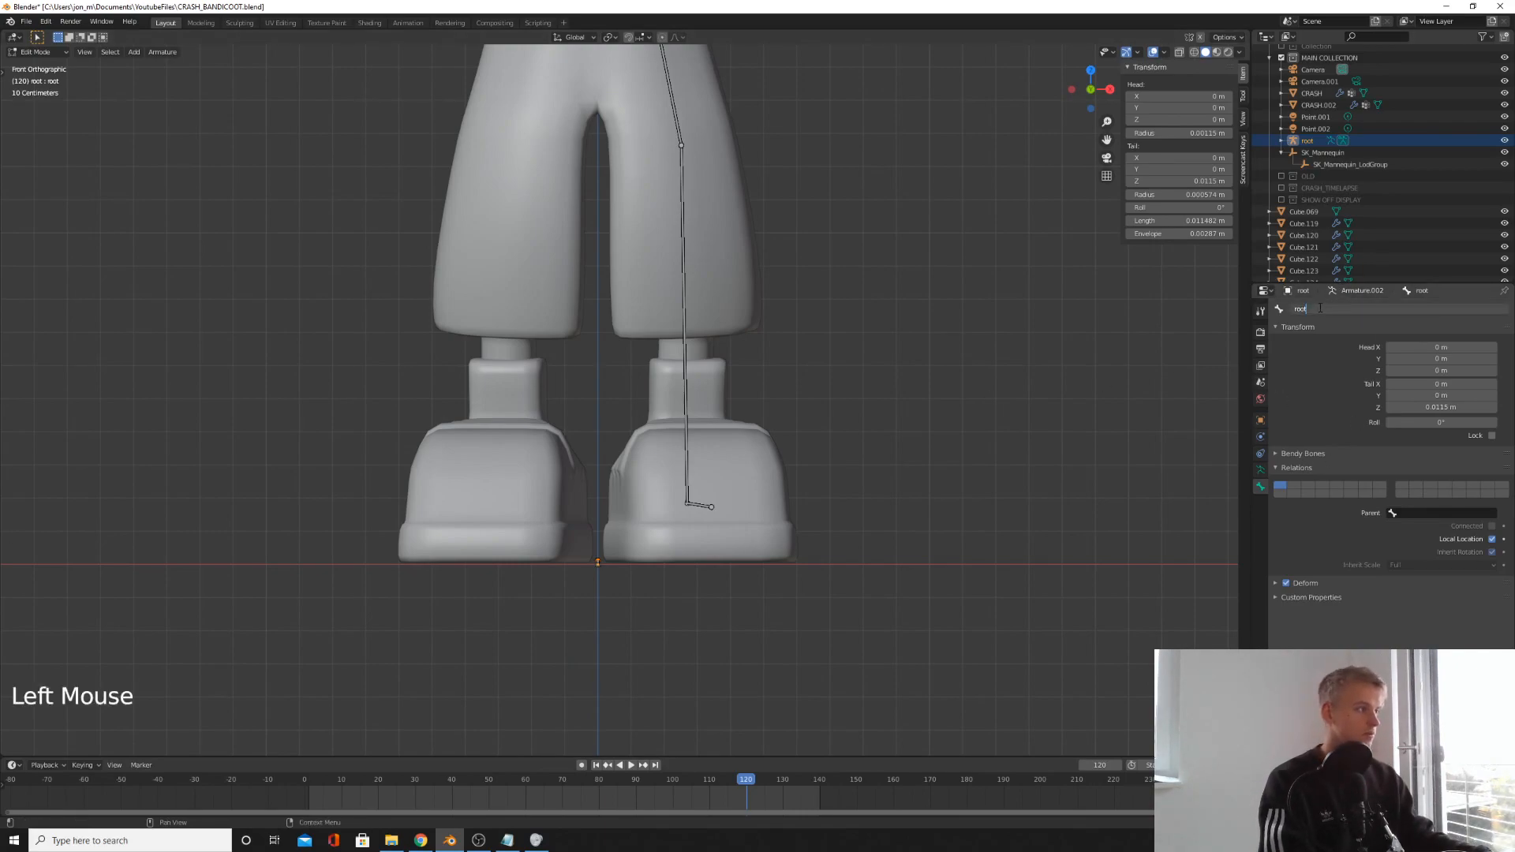
type("_bas")
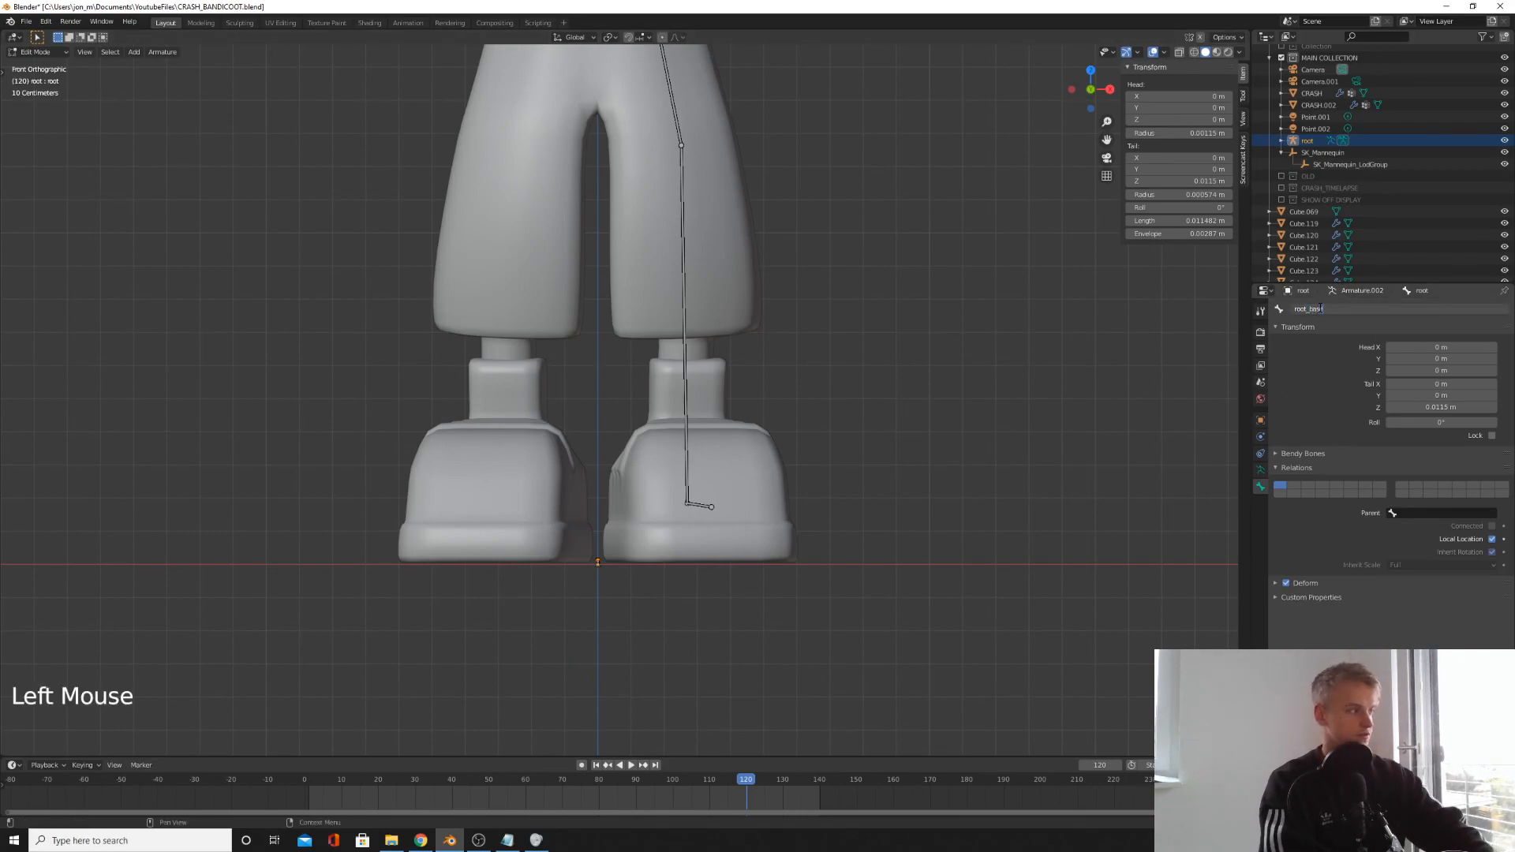
key("Return")
- Rename the lowest bone of the spine chain, just above the waist, to spine_1
middle_click_drag(805, 379, 806, 610, "shift")
middle_click_drag(389, 193, 416, 389, "shift")
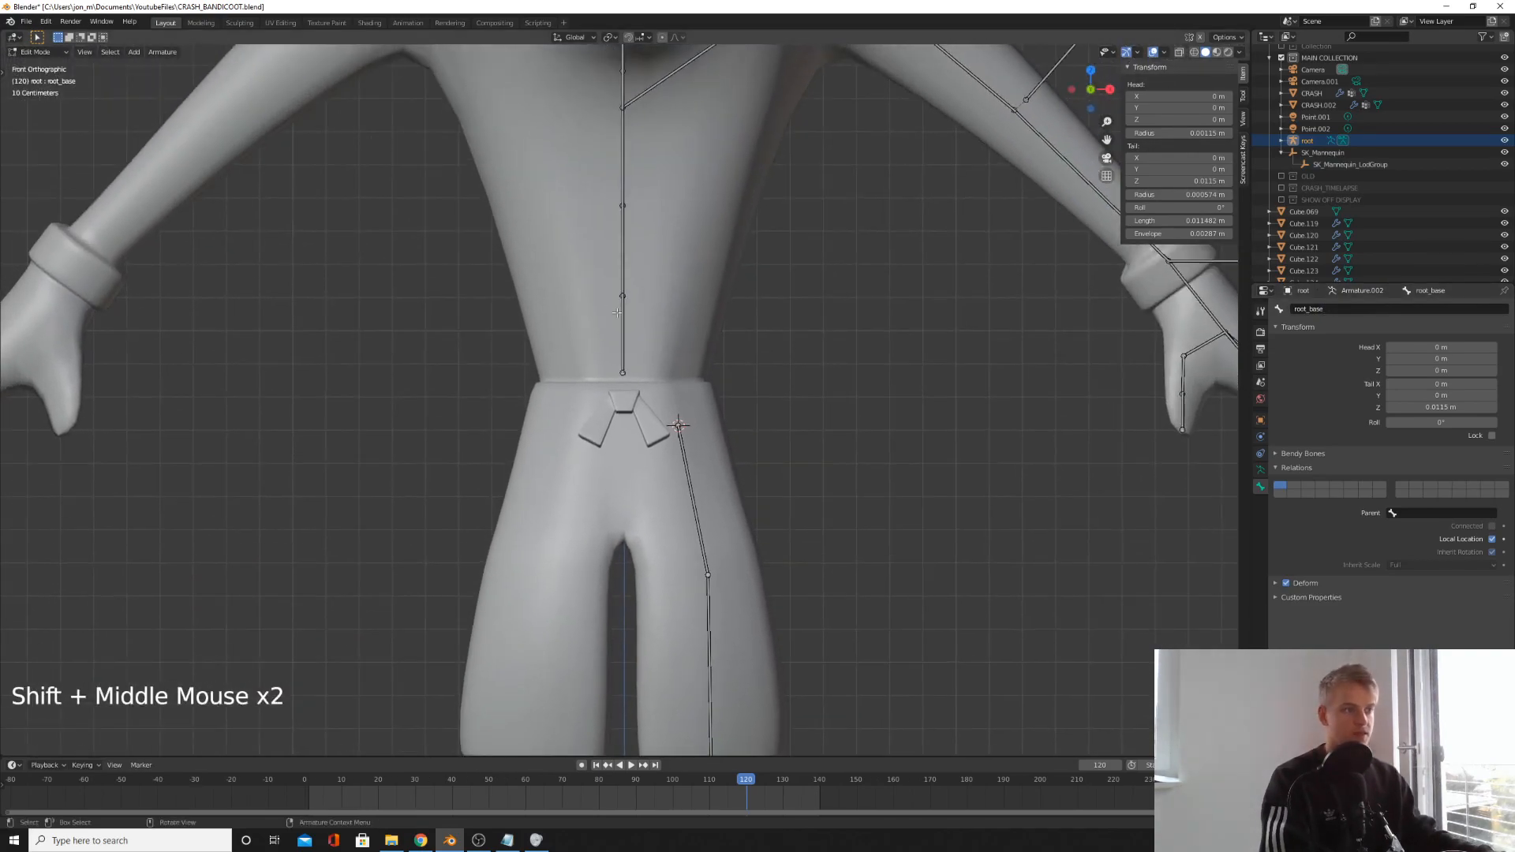
left_click(623, 337)
middle_click_drag(623, 338, 657, 386, "shift")
left_click(1354, 309)
type("spine_1")
key("Return")
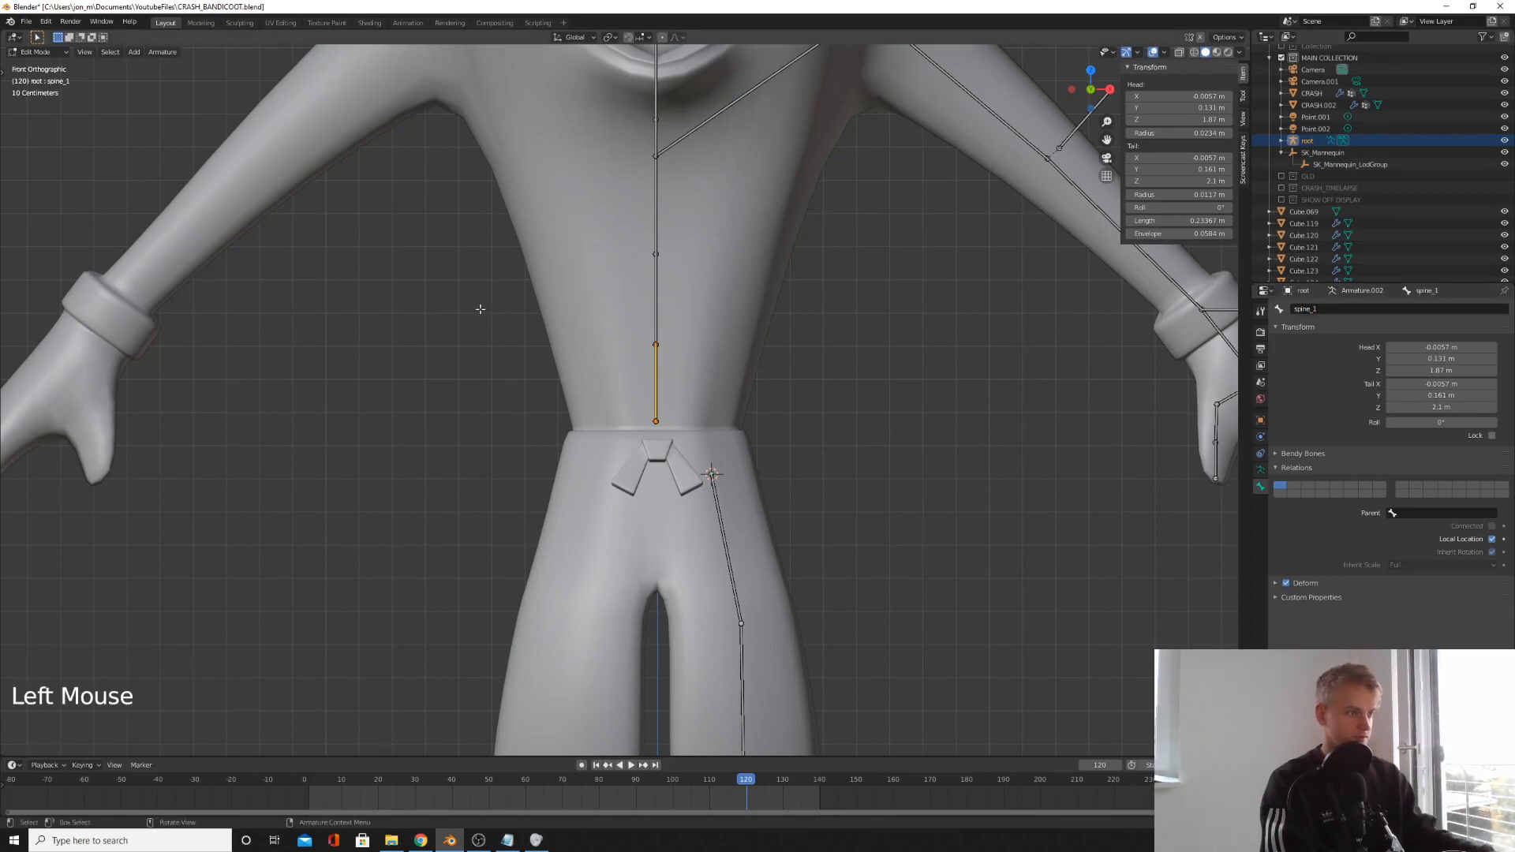
- Rename the second bone up the spine chain to spine_2
middle_click_drag(642, 311, 645, 341, "shift")
left_click(659, 335)
double_click(1336, 310)
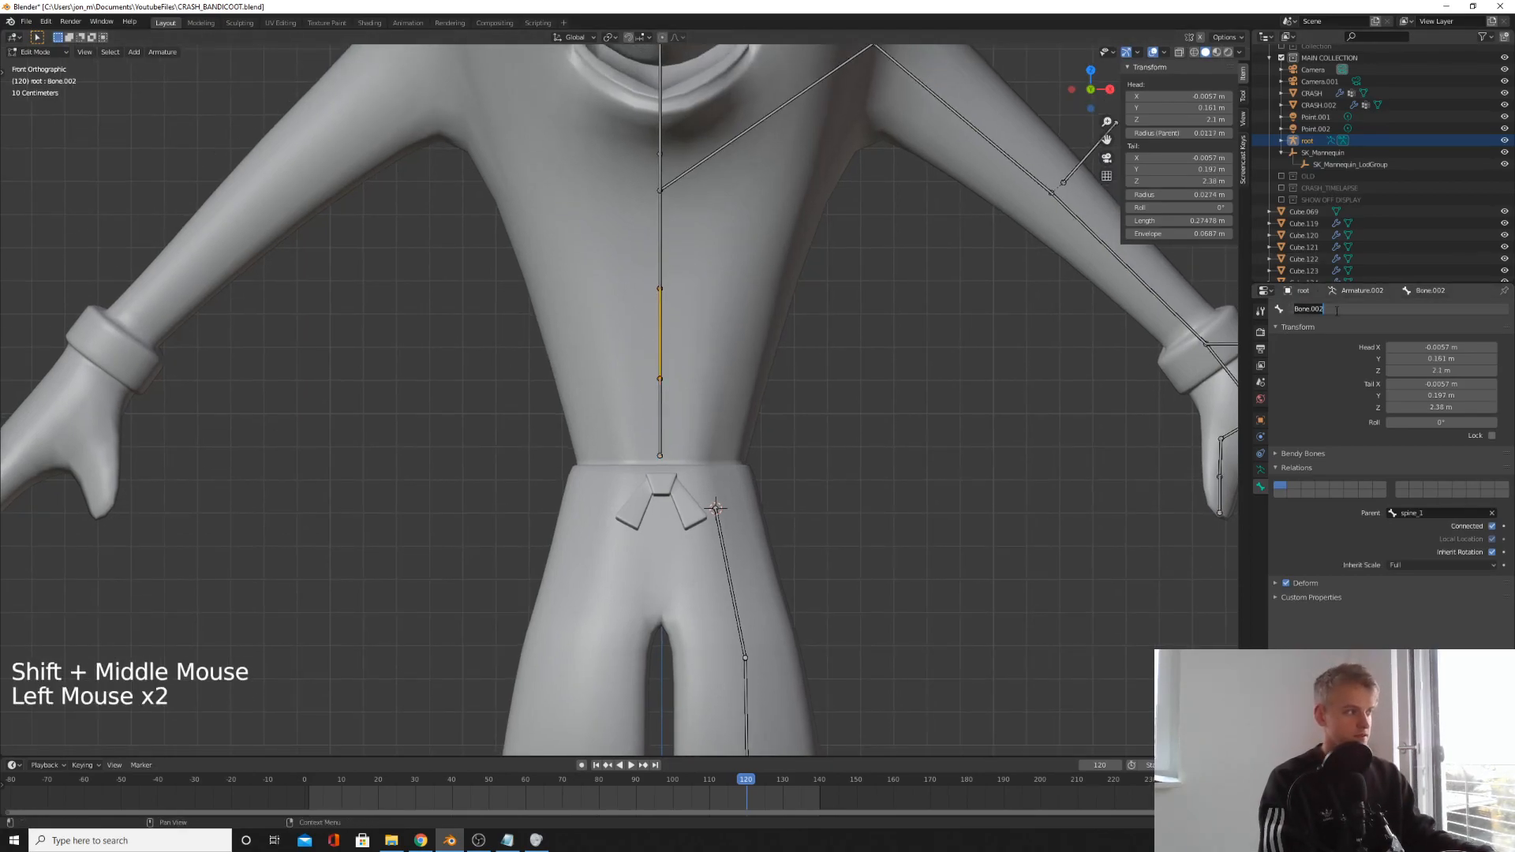
type("spine_2")
key("Return")
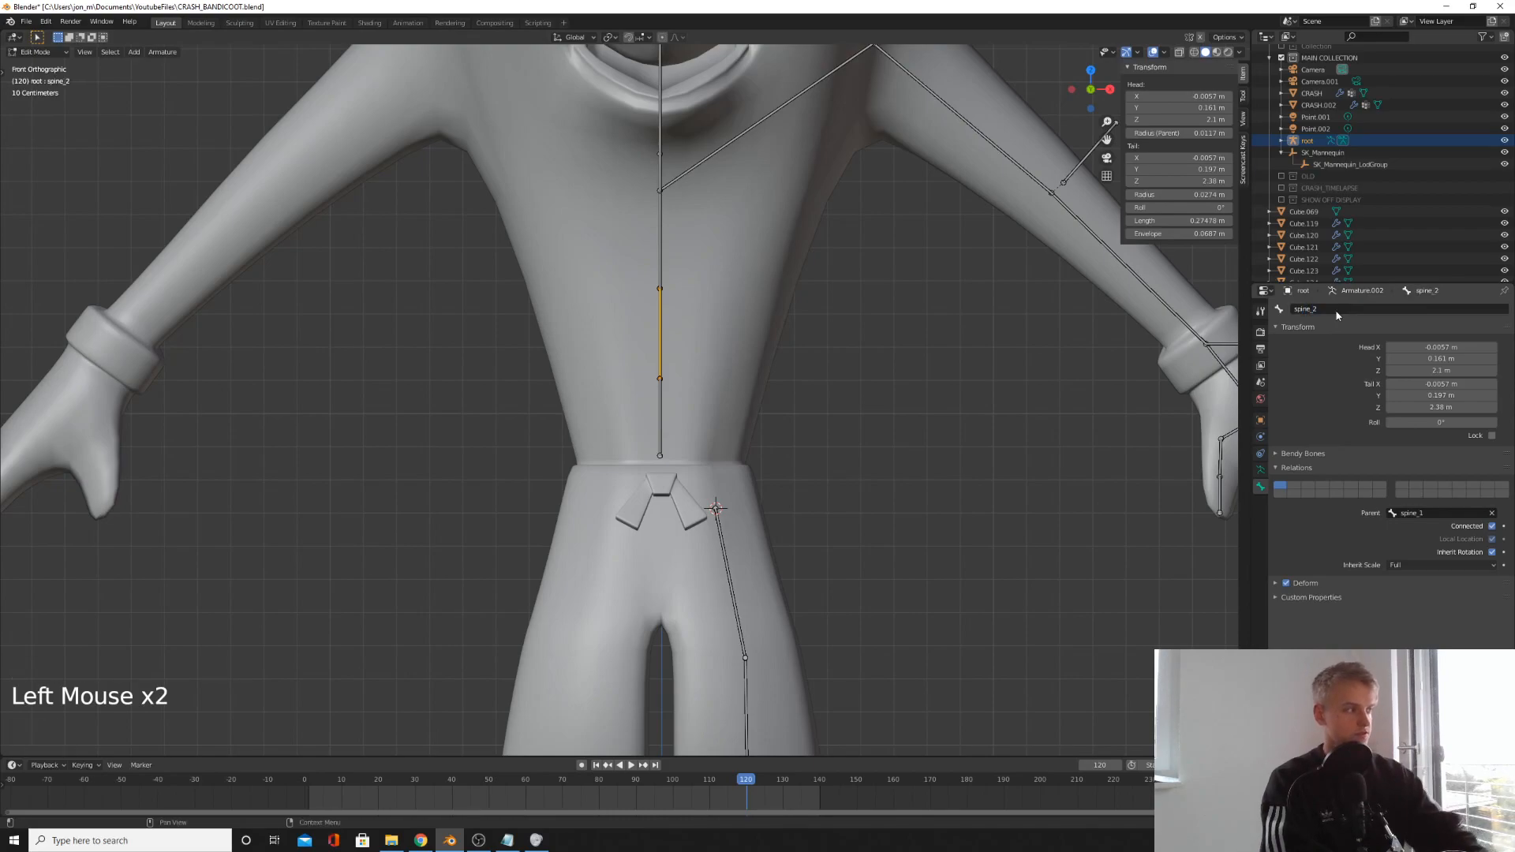
- Rename the third bone up the spine chain, just below the shoulder branch, to spine_3
scroll(652, 332, "up", 2, "shift")
middle_click_drag(648, 316, 652, 365, "shift")
left_click(927, 275)
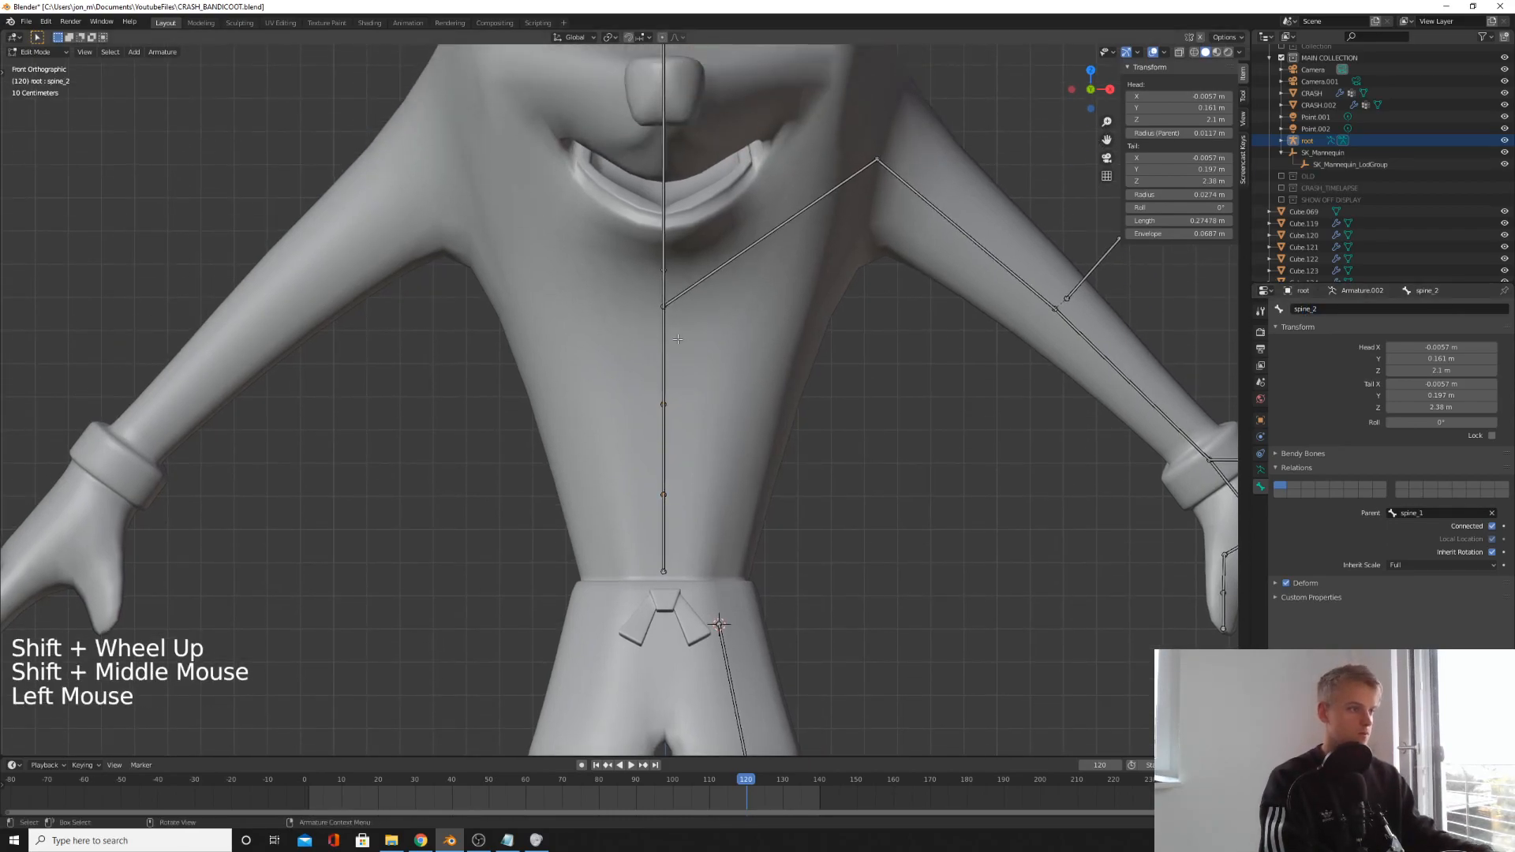
left_click(1351, 310)
type("spi")
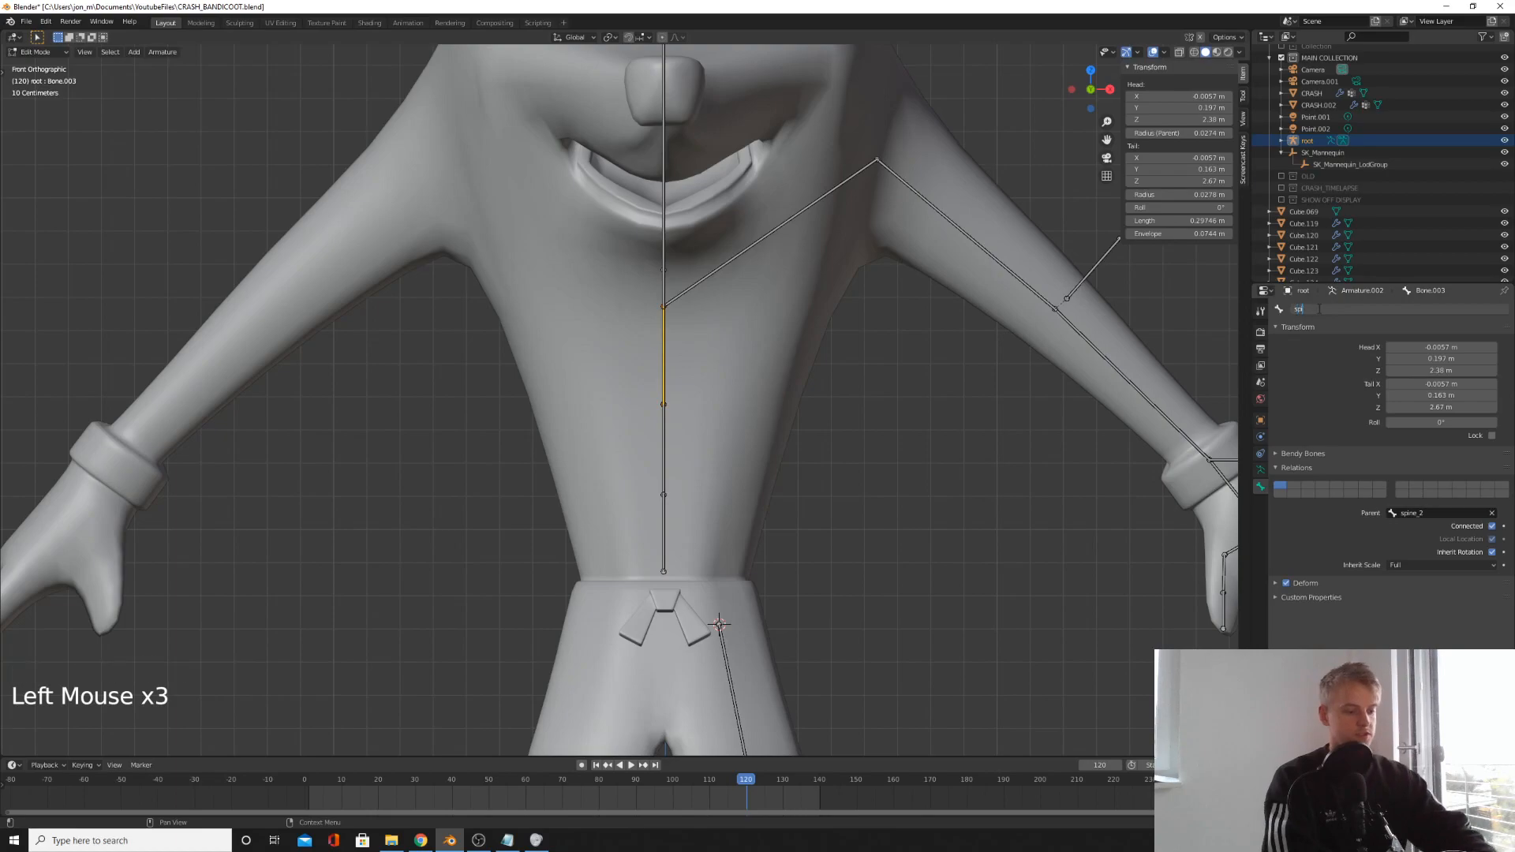
key("Return")
- Rename the short bone directly above spine_3 to neck
scroll(510, 375, "down", 1, "shift")
middle_click_drag(510, 375, 517, 436, "shift")
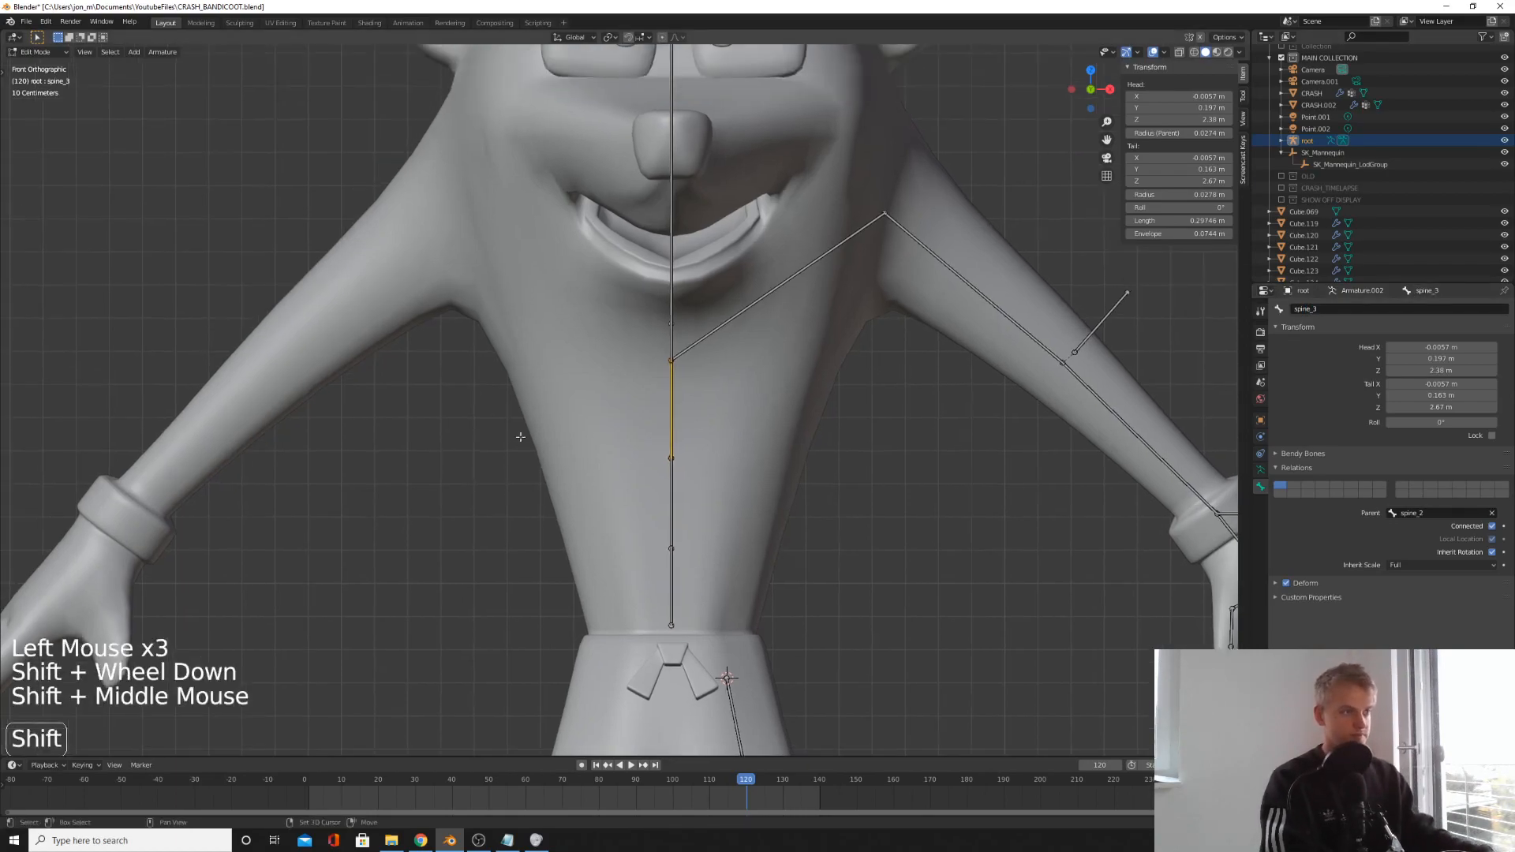
left_click(662, 343)
left_click(670, 343)
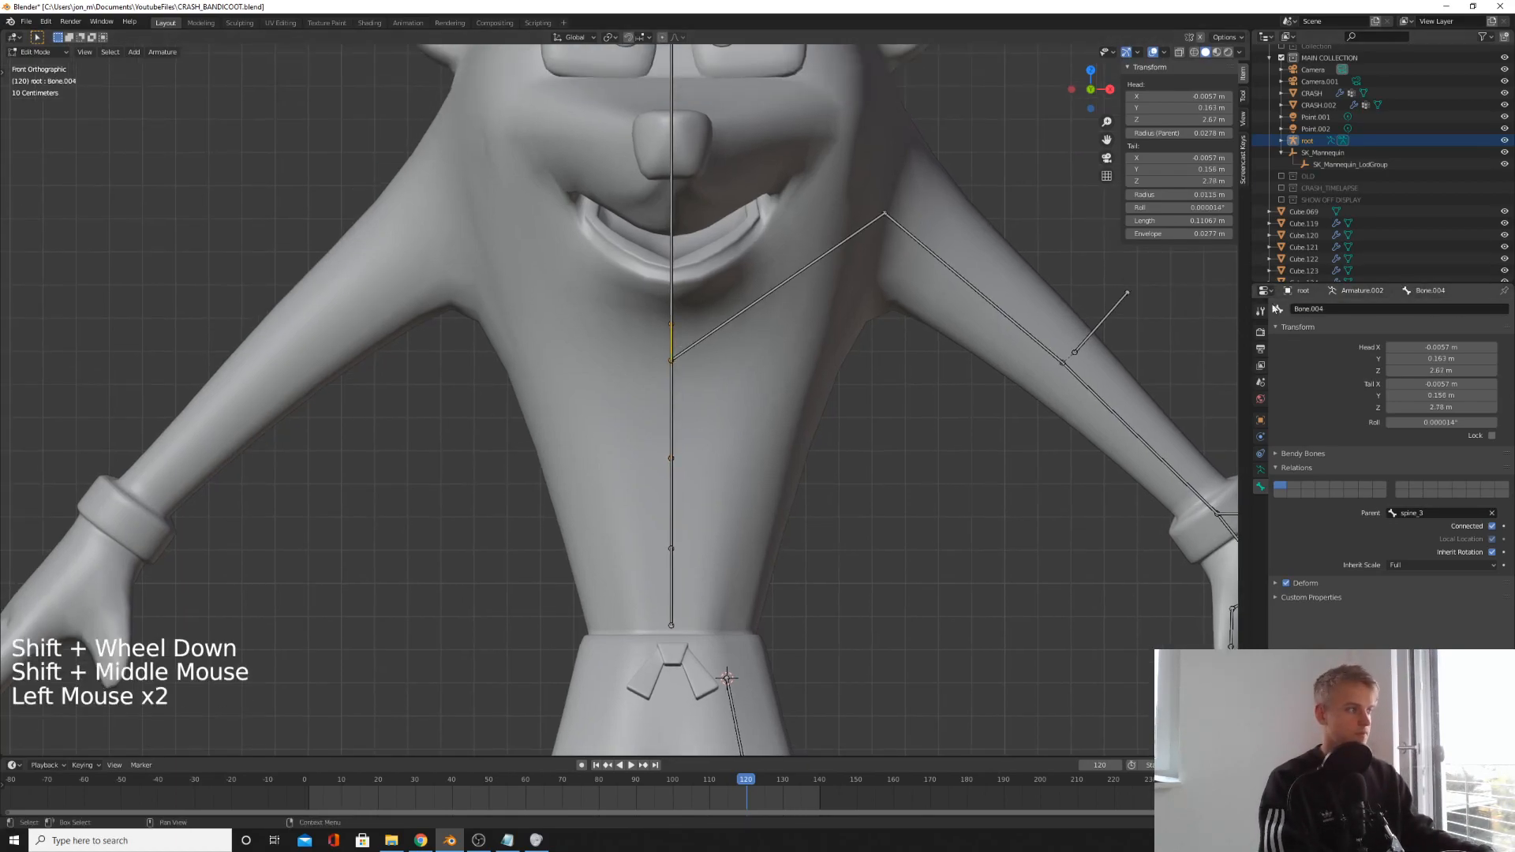
triple_click(1335, 310)
type("n")
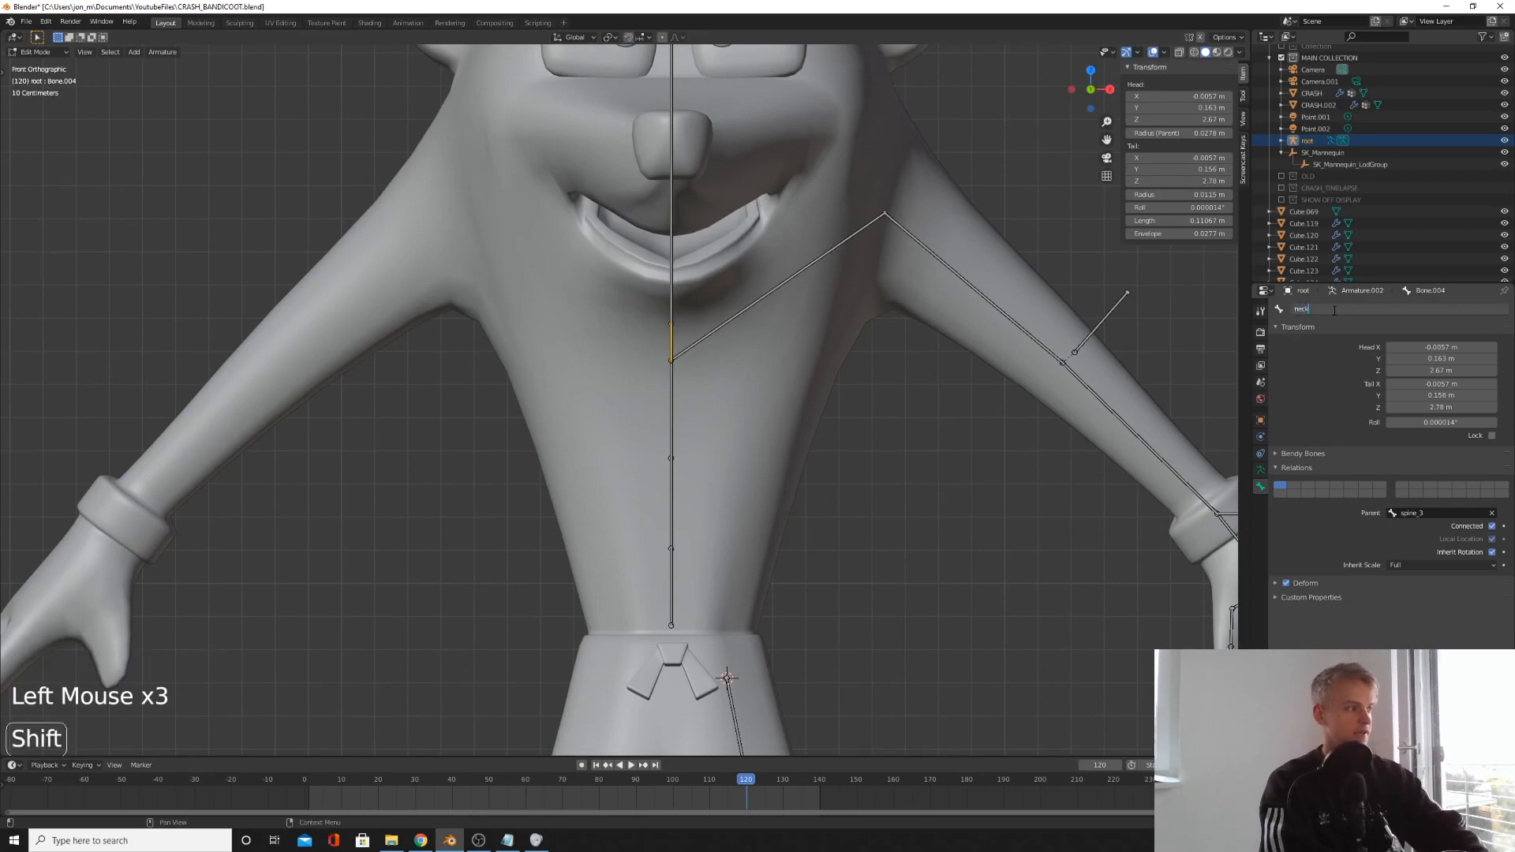
type("eck")
key("Return")
- Rename the long bone running up through the face above the neck bone to head
left_click(670, 198)
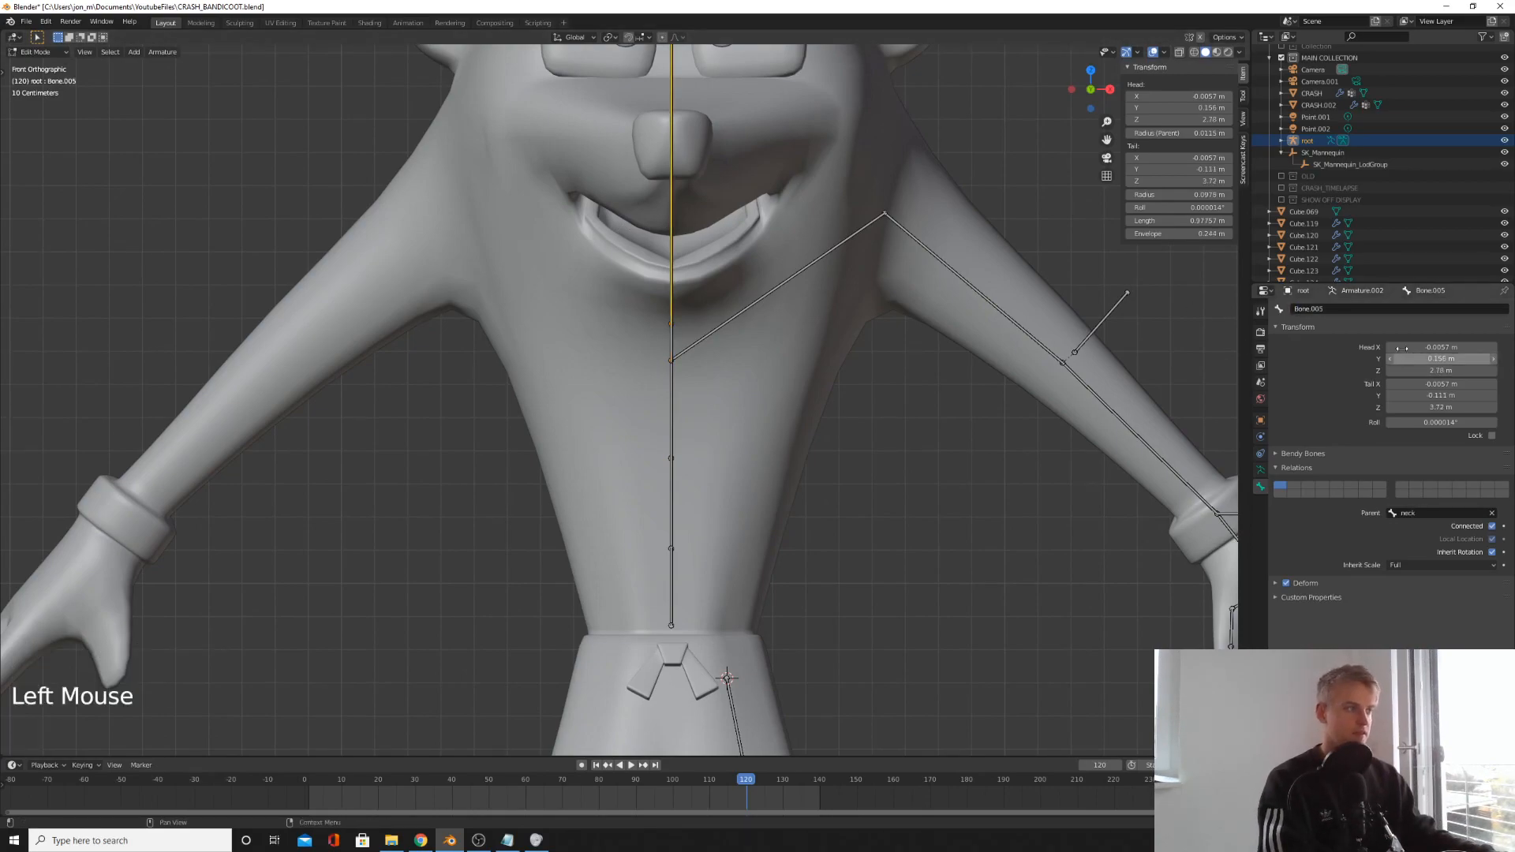
double_click(1372, 308)
type("head")
key("Return")
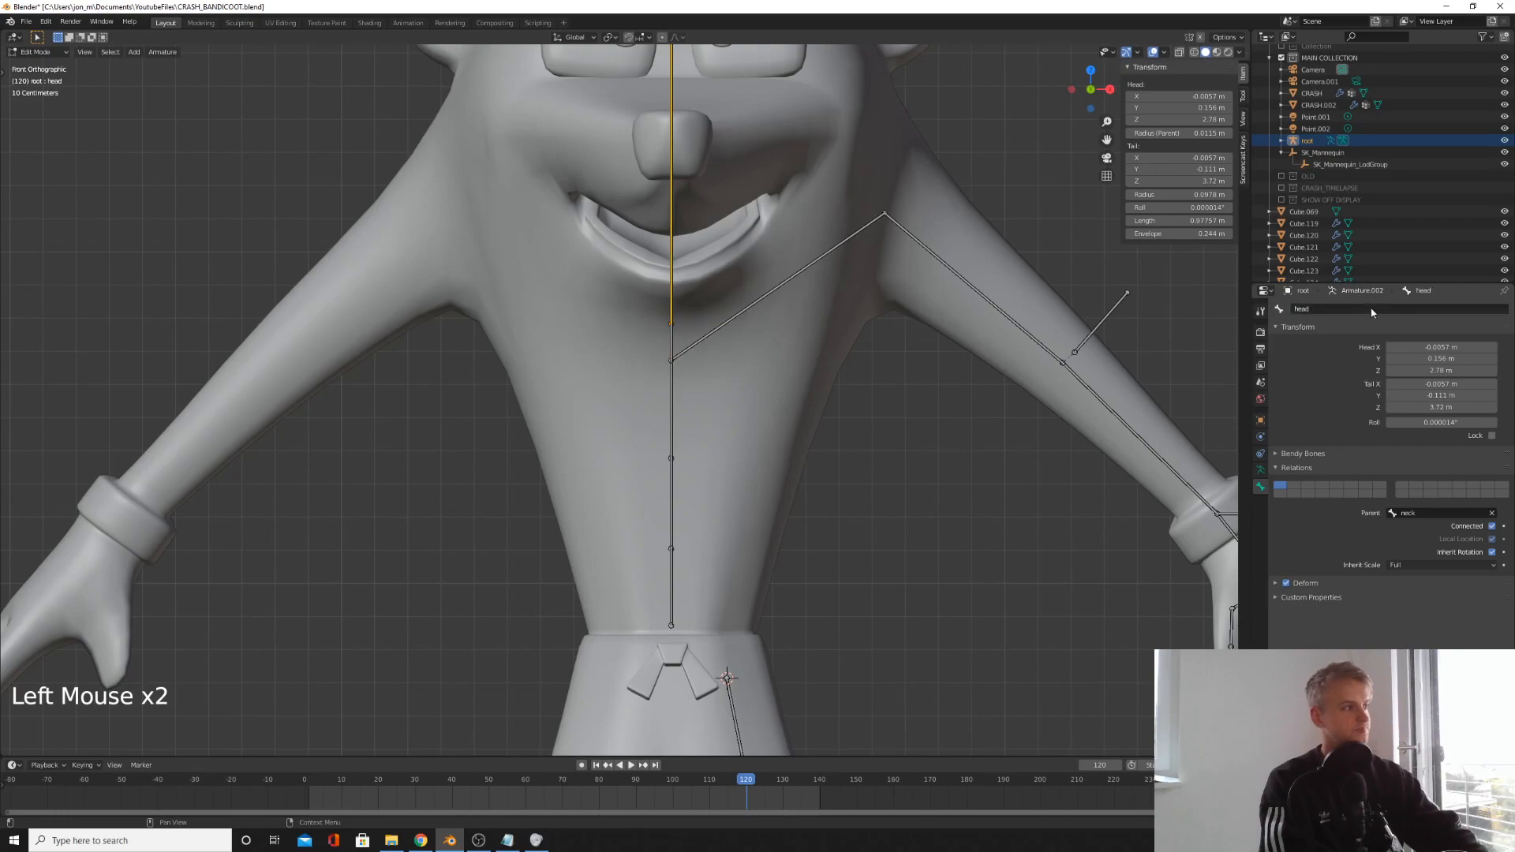
- Rename the bone branching from the top of spine_3 to the character's left shoulder to shoulder_l
scroll(687, 499, "down", 4)
middle_click_drag(687, 499, 691, 525, "shift")
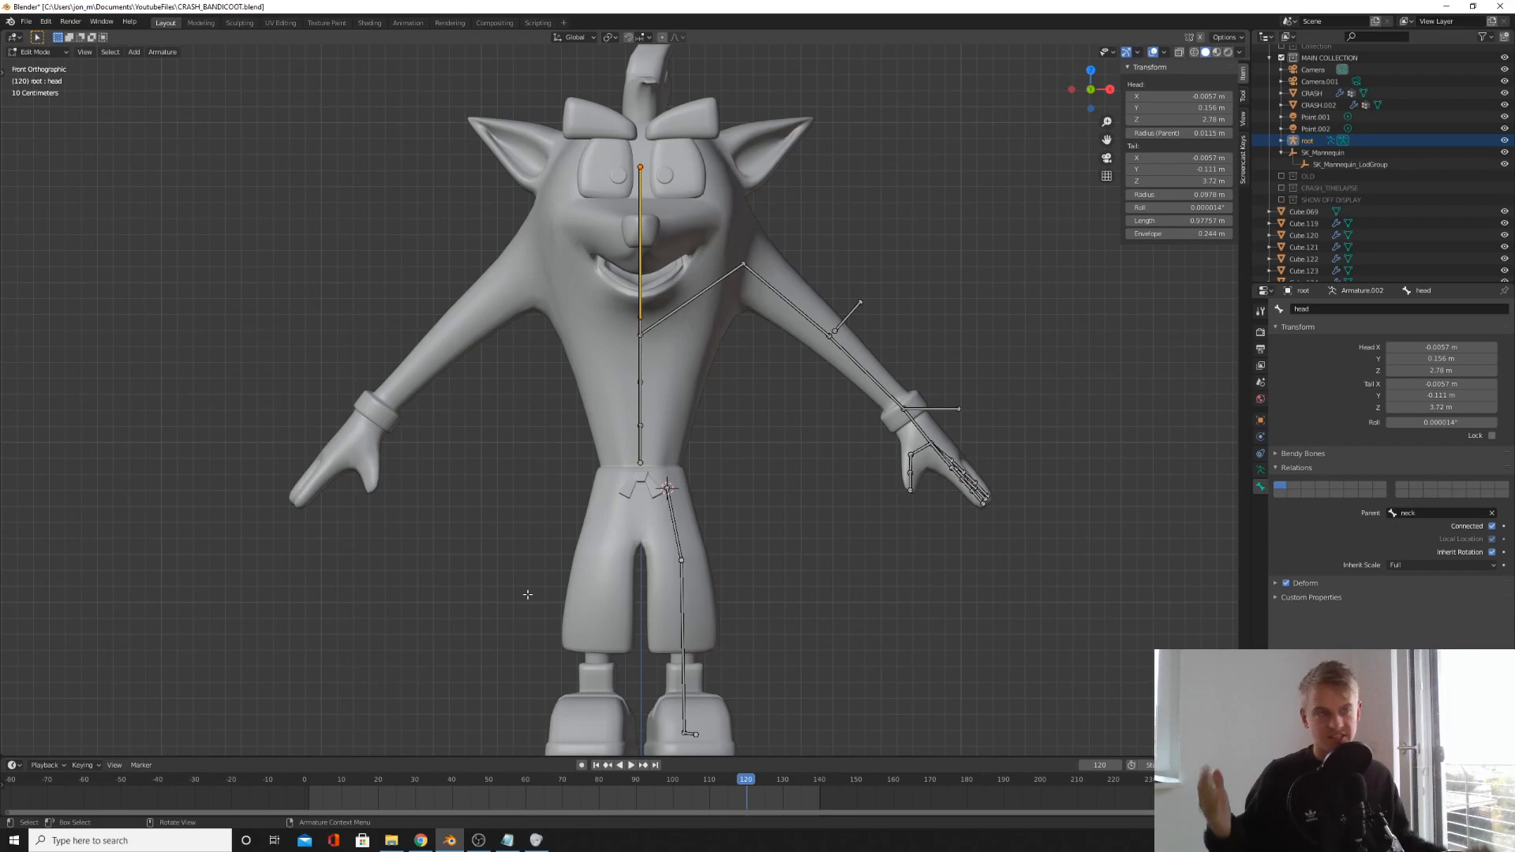
scroll(796, 290, "up", 3)
left_click(741, 230)
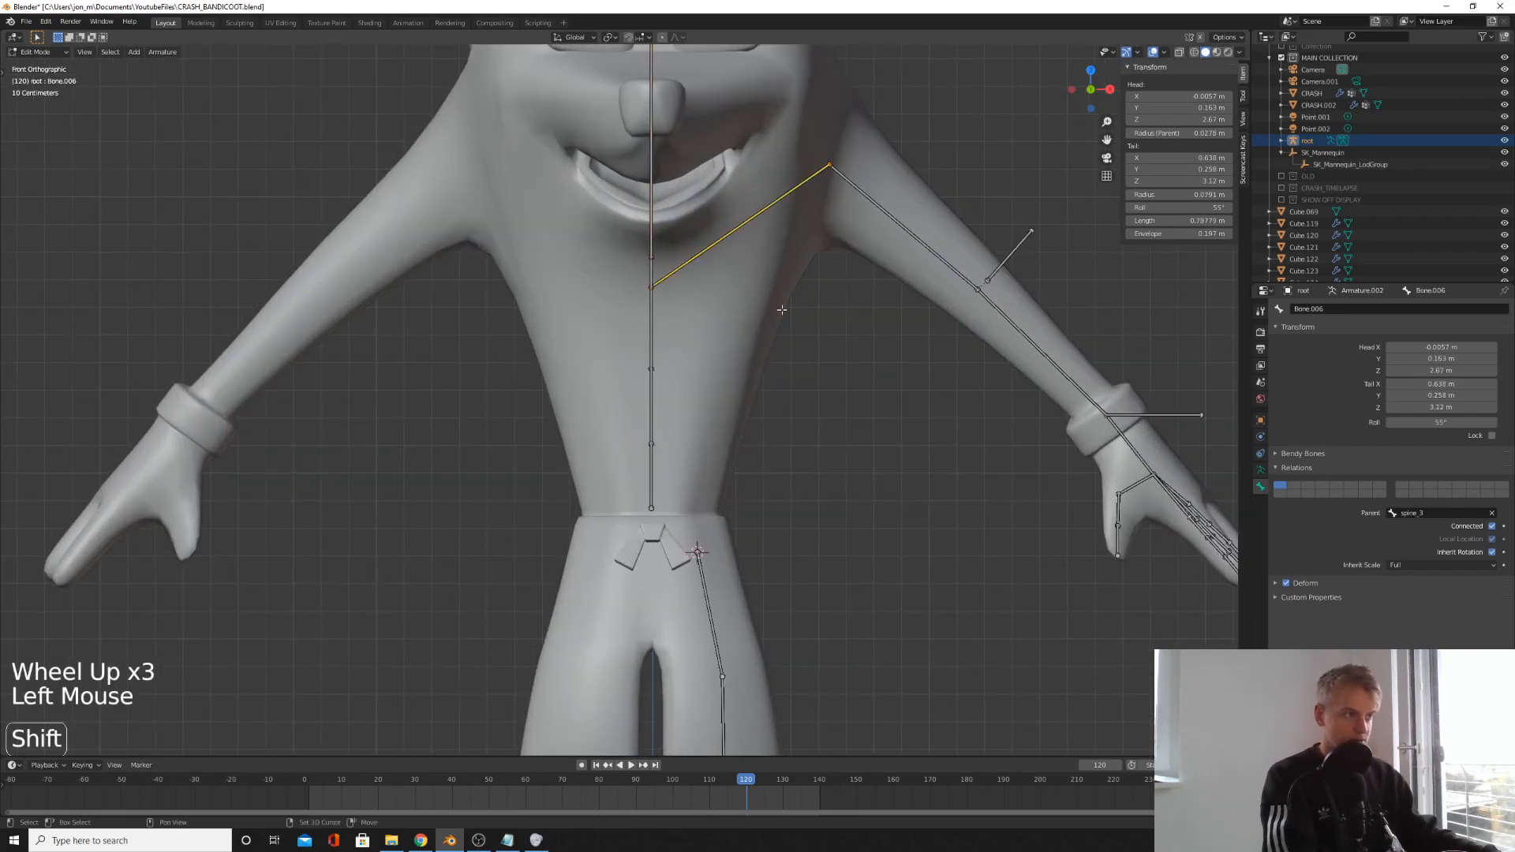
middle_click_drag(741, 230, 703, 305, "shift")
left_click(1357, 309)
type("shoulder")
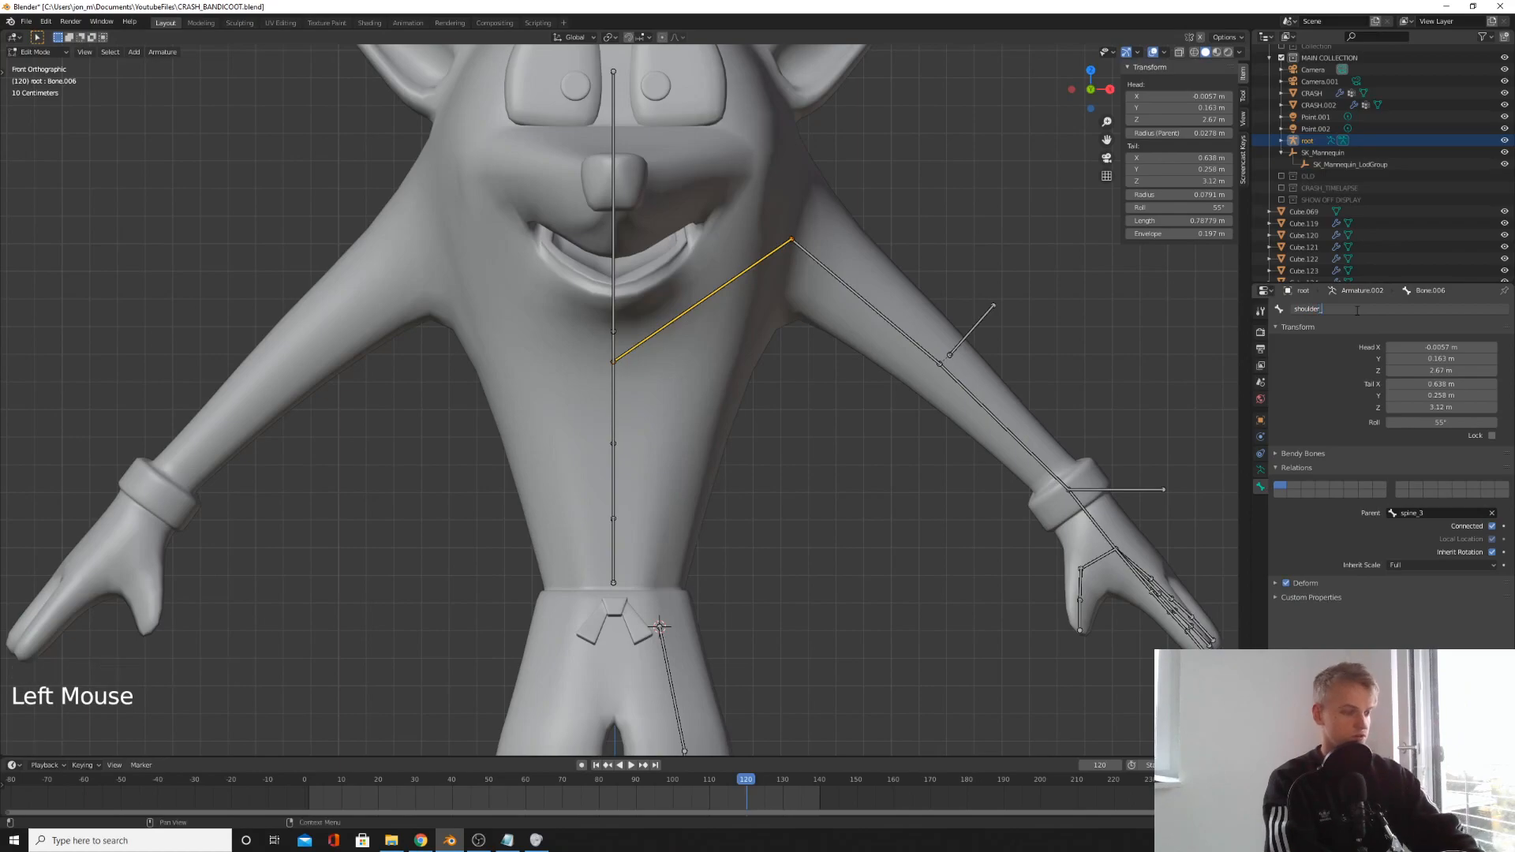
type("_l")
key("Return")
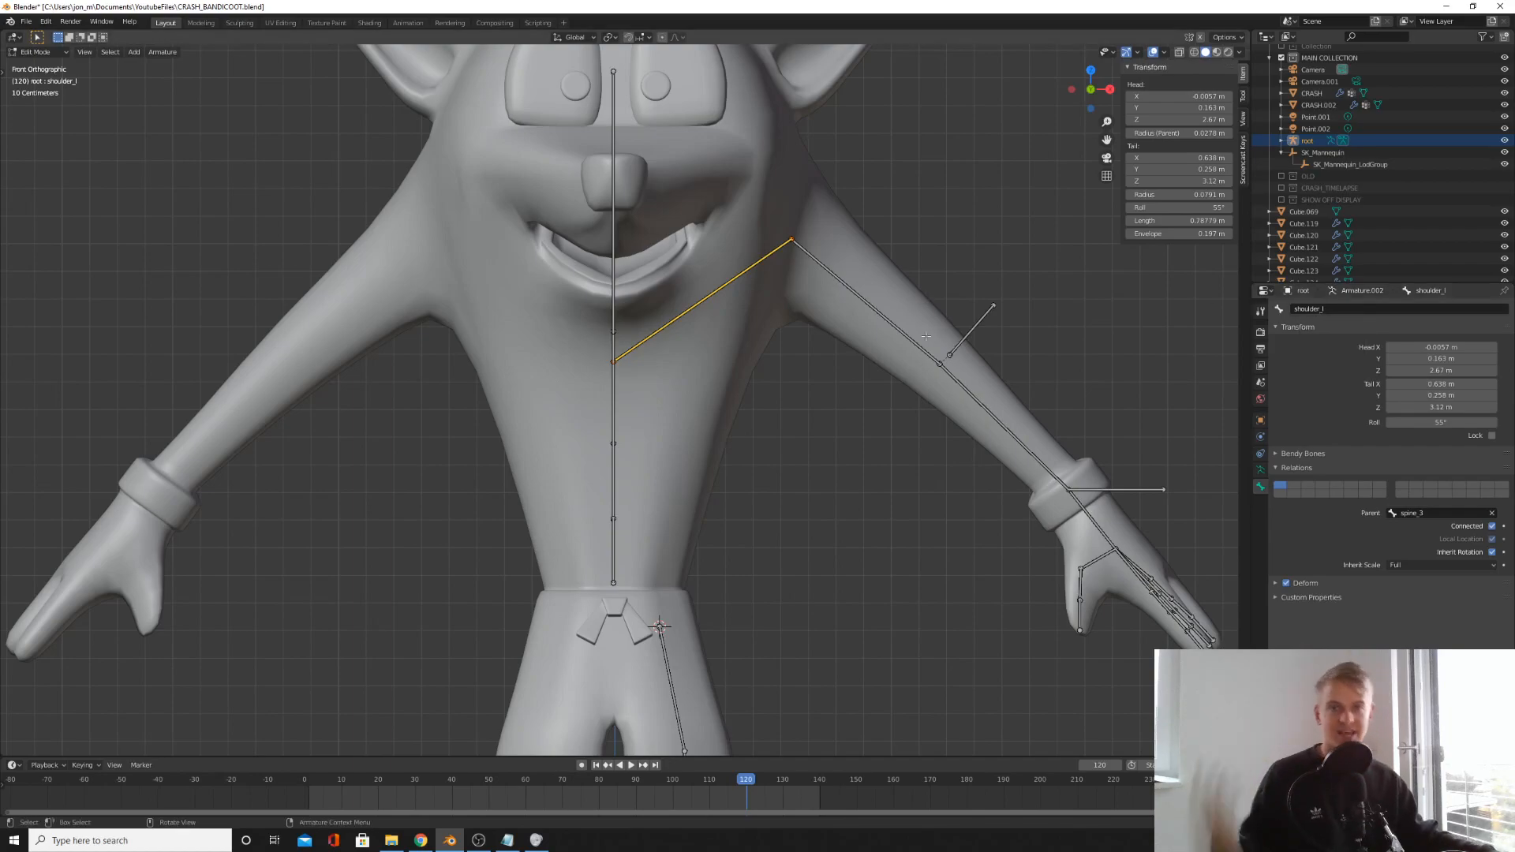
- Rename the left arm bone between the shoulder and the elbow to upperarm_l
left_click(867, 302)
middle_click_drag(868, 302, 676, 320, "shift")
left_click(1347, 309)
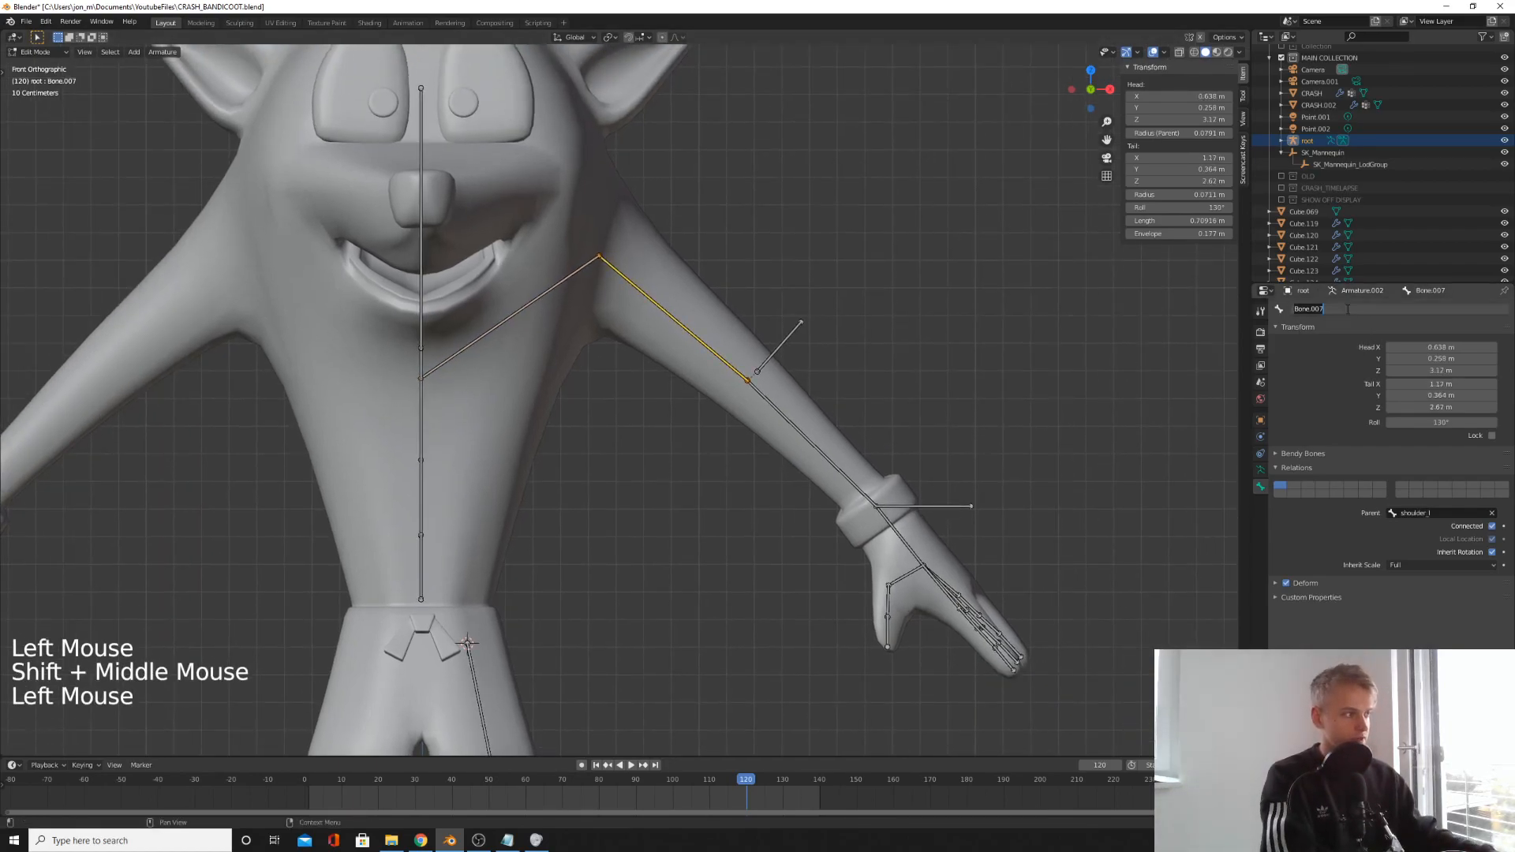
type("upperarm_l")
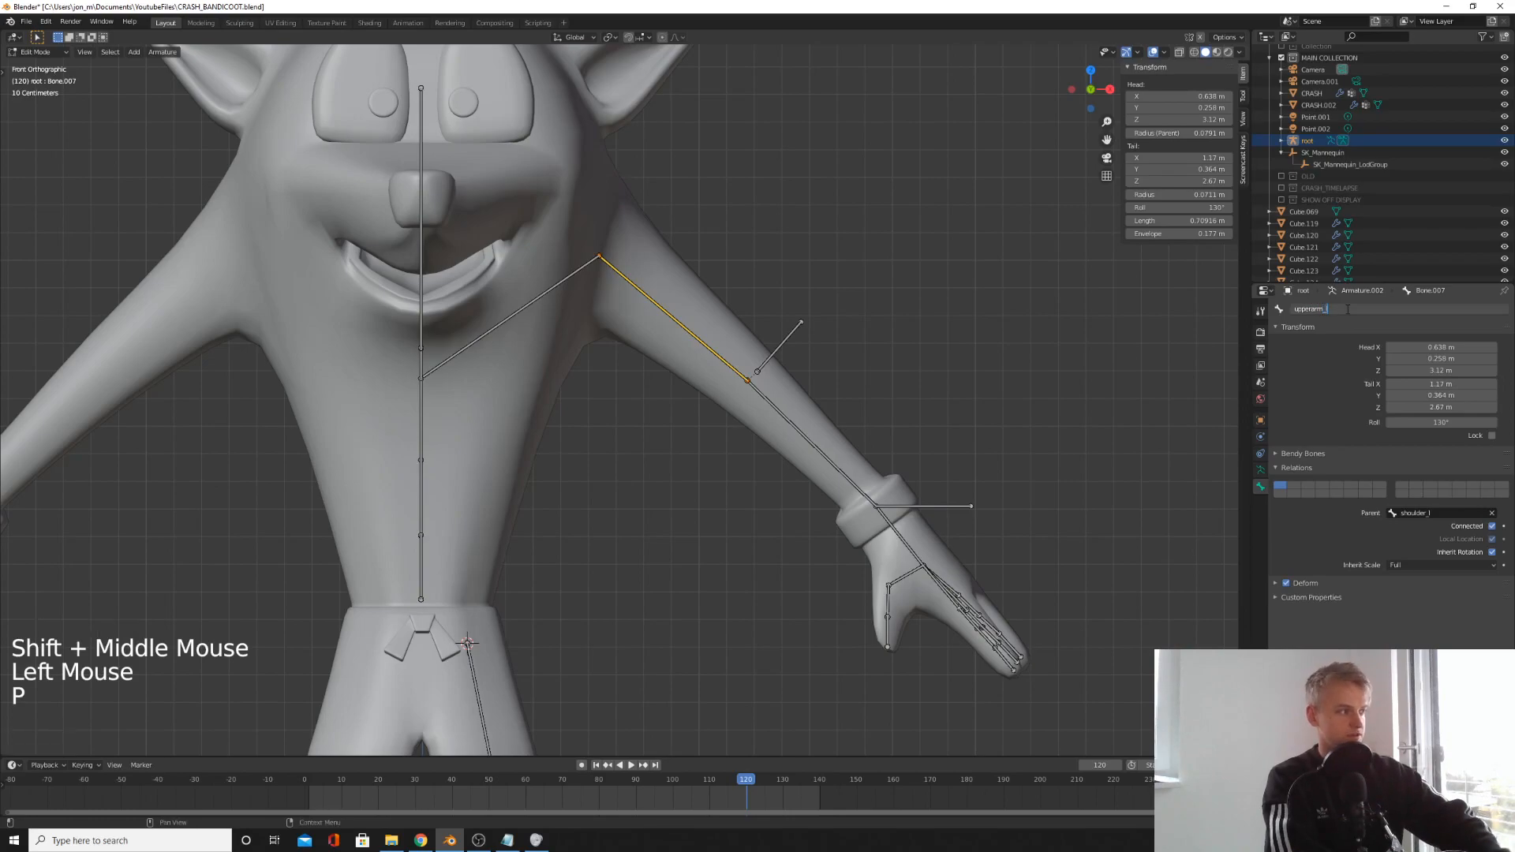
key("Return")
- Rename the left arm bone between the elbow and the wrist to lowerarm_l
left_click(798, 463)
middle_click_drag(798, 463, 763, 418, "shift")
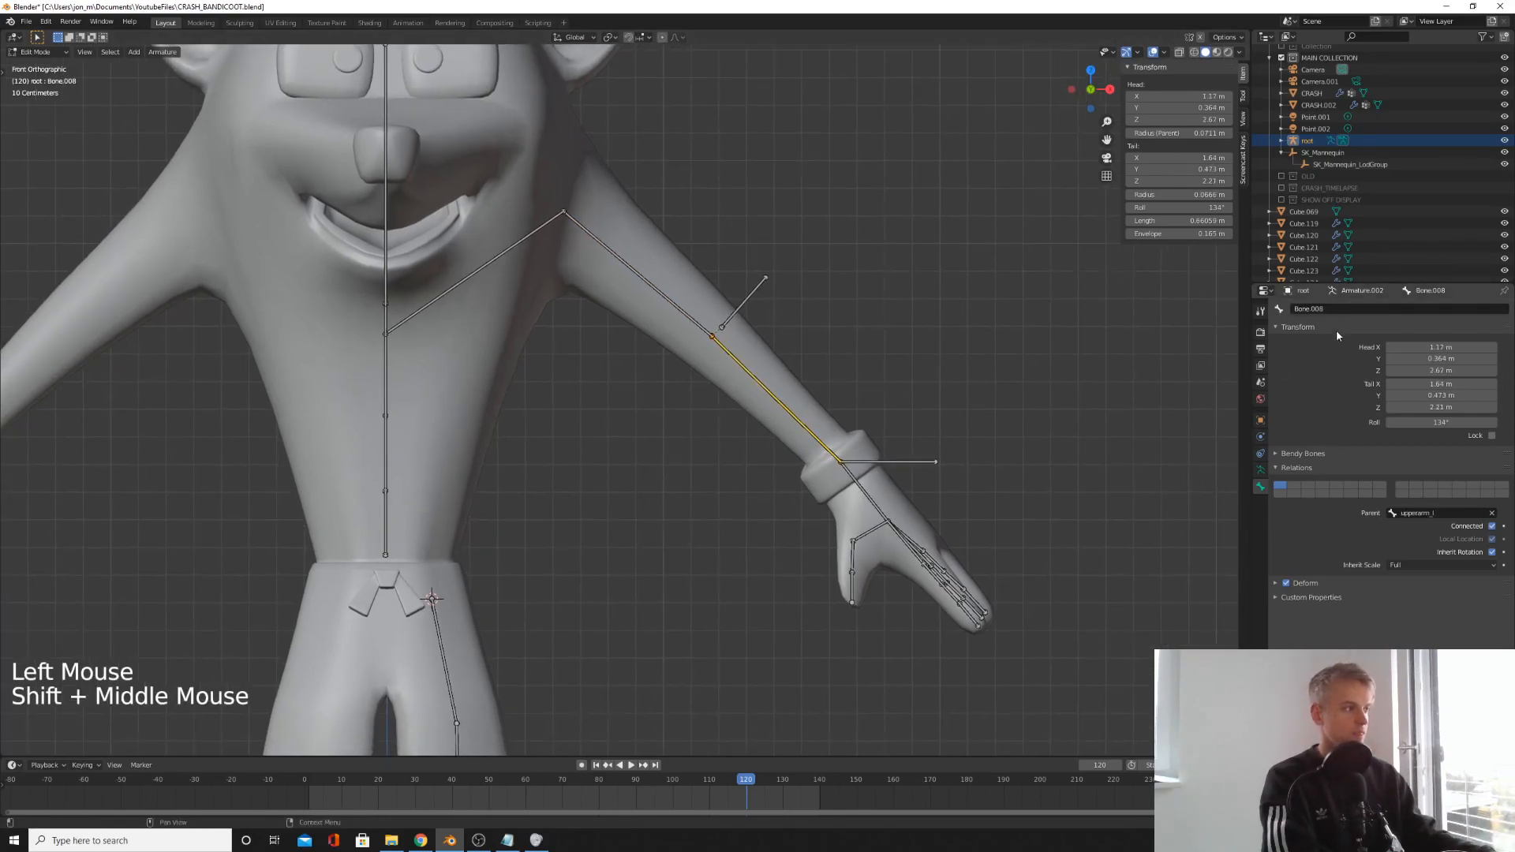
left_click(1339, 309)
type("lowerarm_l")
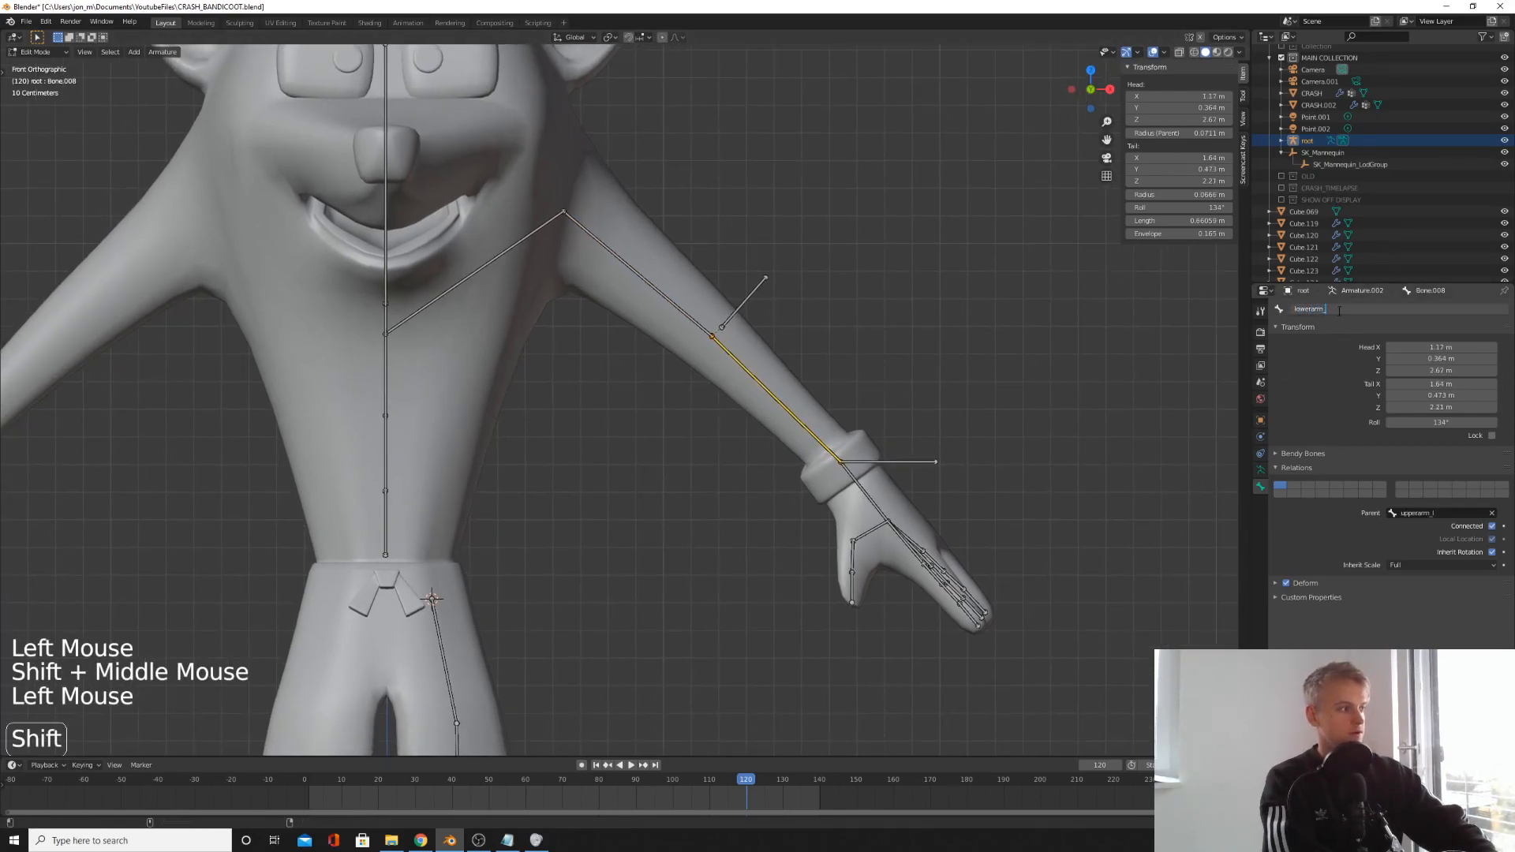
key("Return")
- Rename the detached control bone beside the left elbow to elbow_control_l
left_click(745, 304)
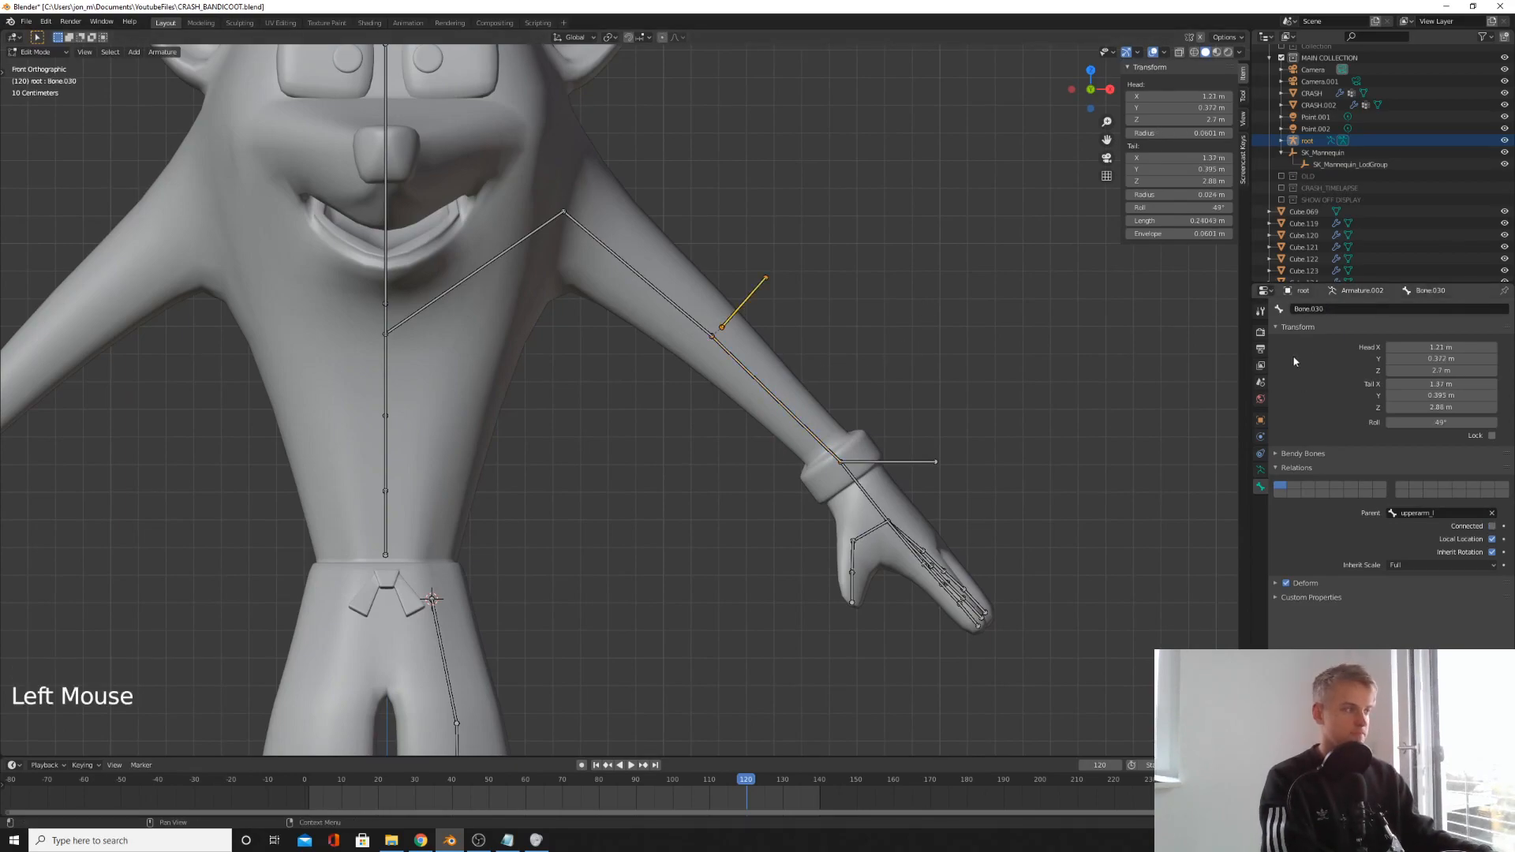
left_click(1339, 310)
type("elbow_control_l")
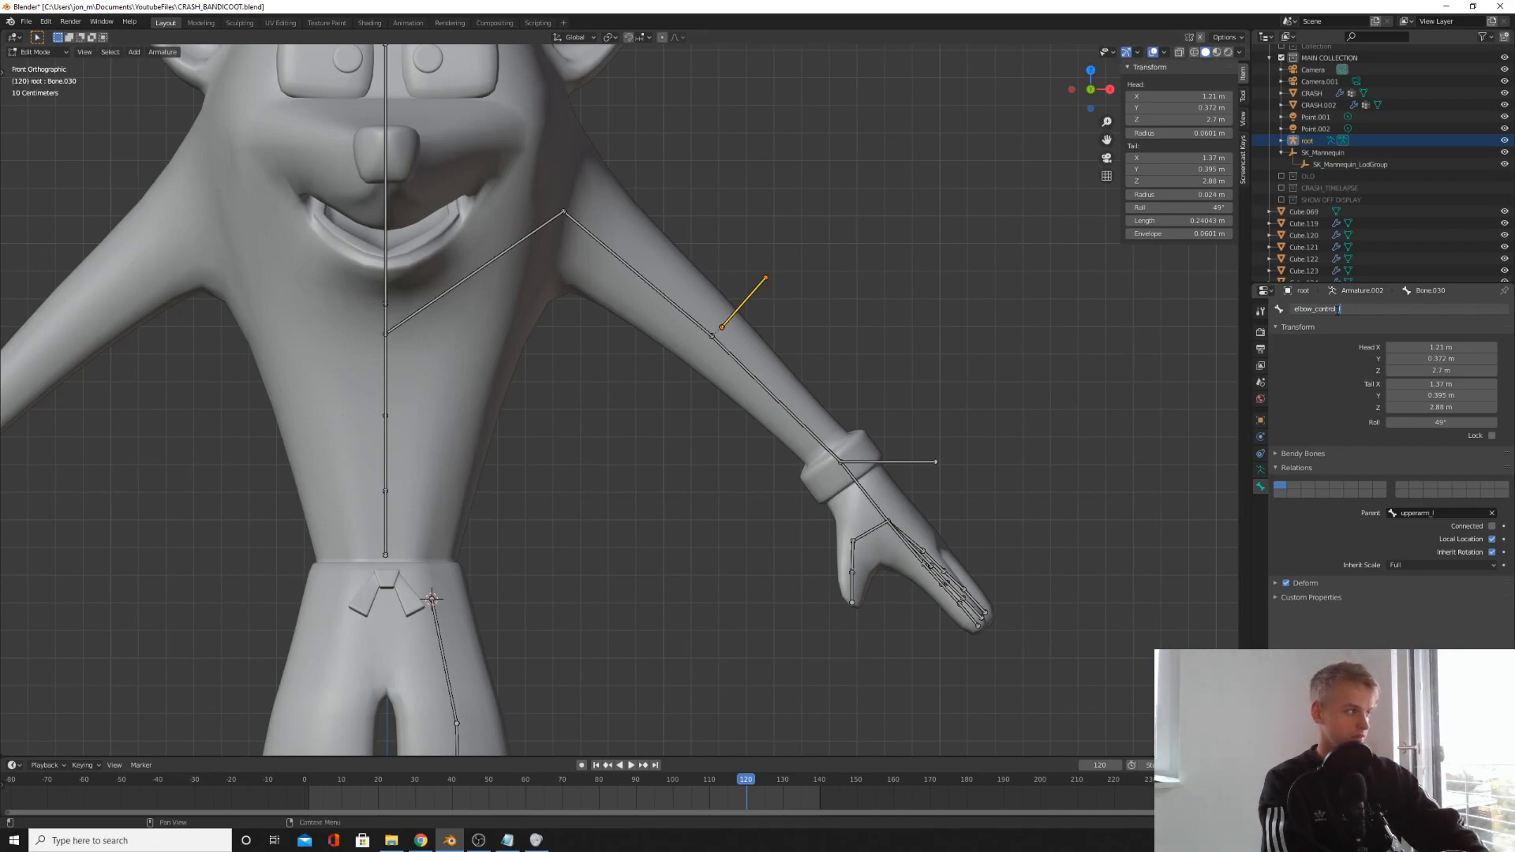
key("Return")
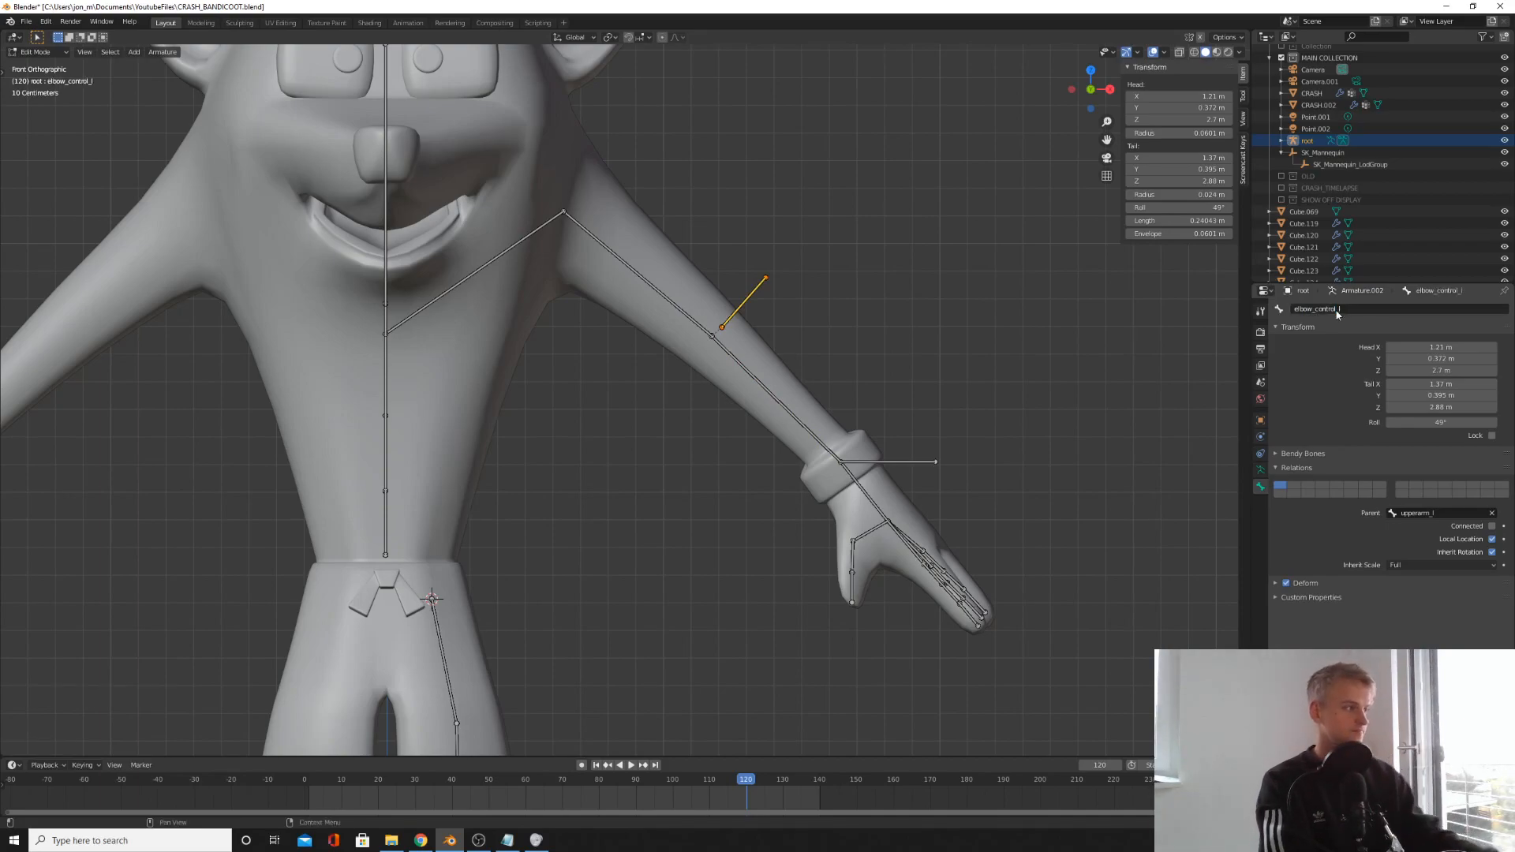
left_click(1317, 311)
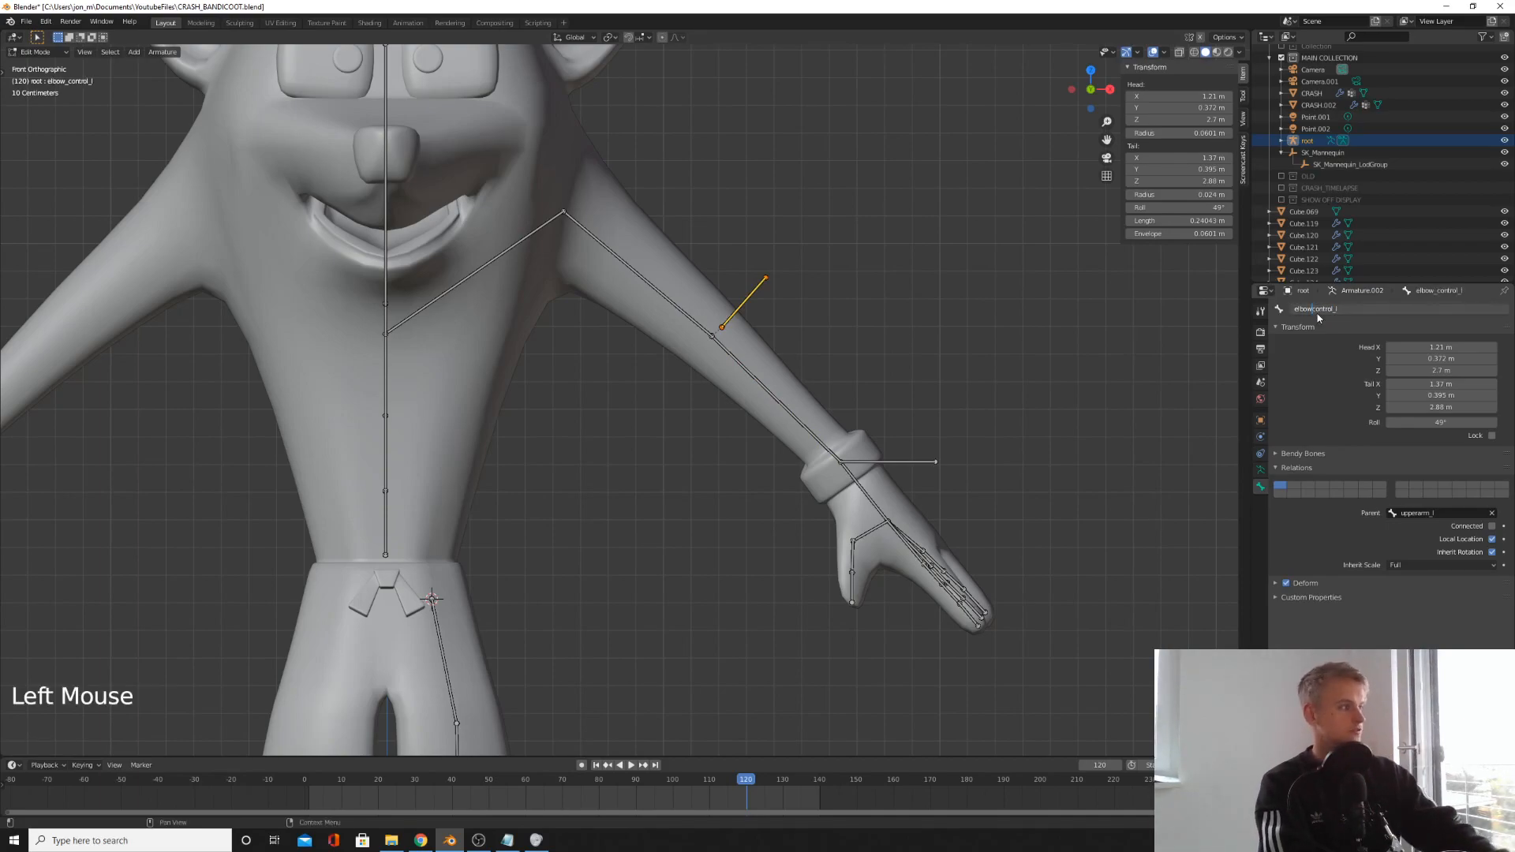
- Rename the horizontal control bone extending outward from the left wrist to handcontrol_l
middle_click_drag(907, 473, 804, 414, "shift")
left_click(860, 430)
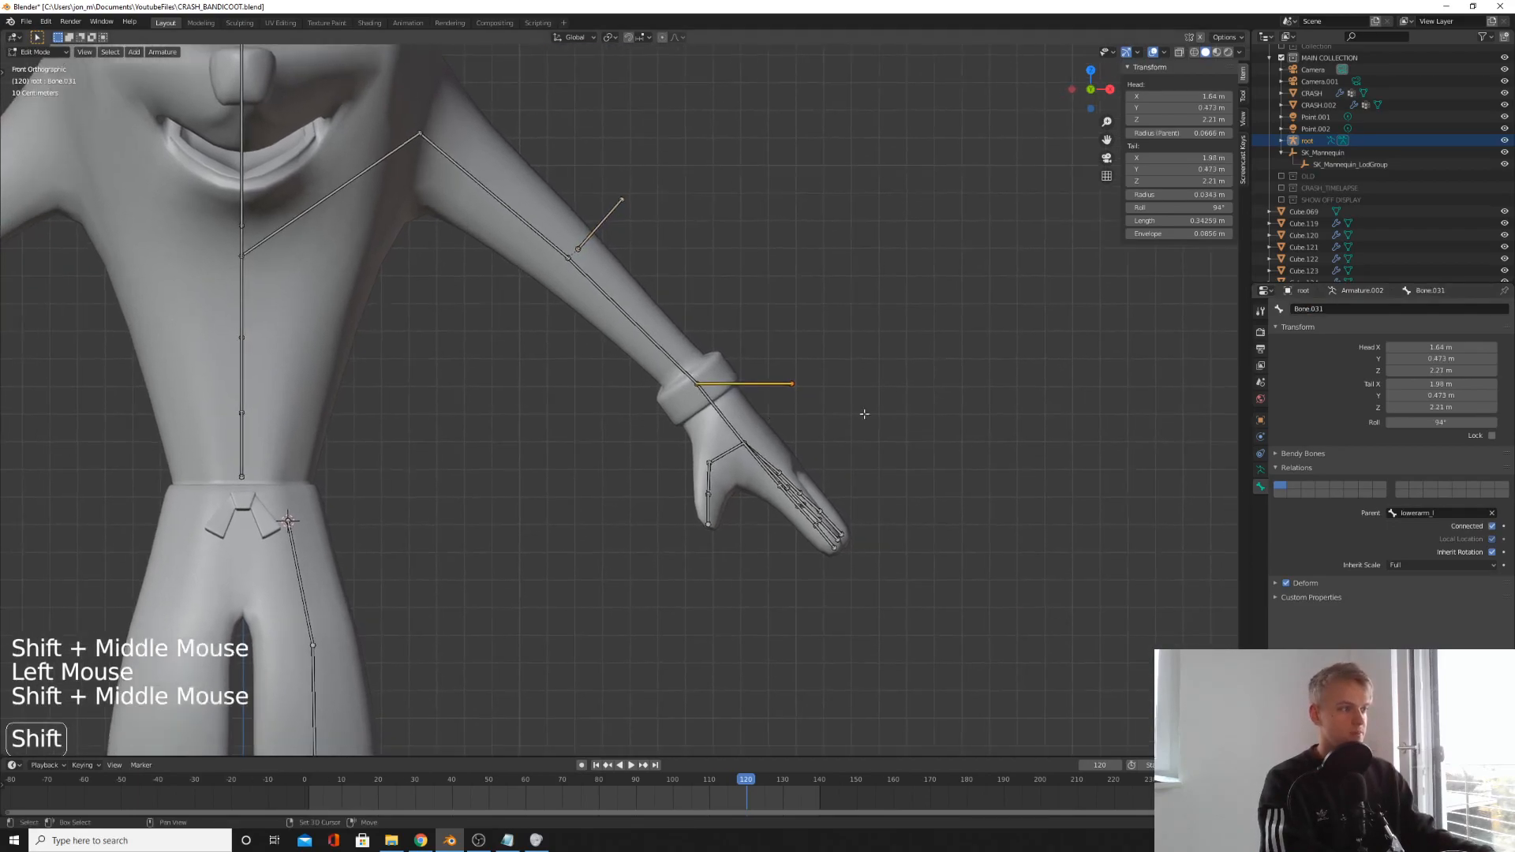
left_click(1332, 308)
type("handcontrol_l")
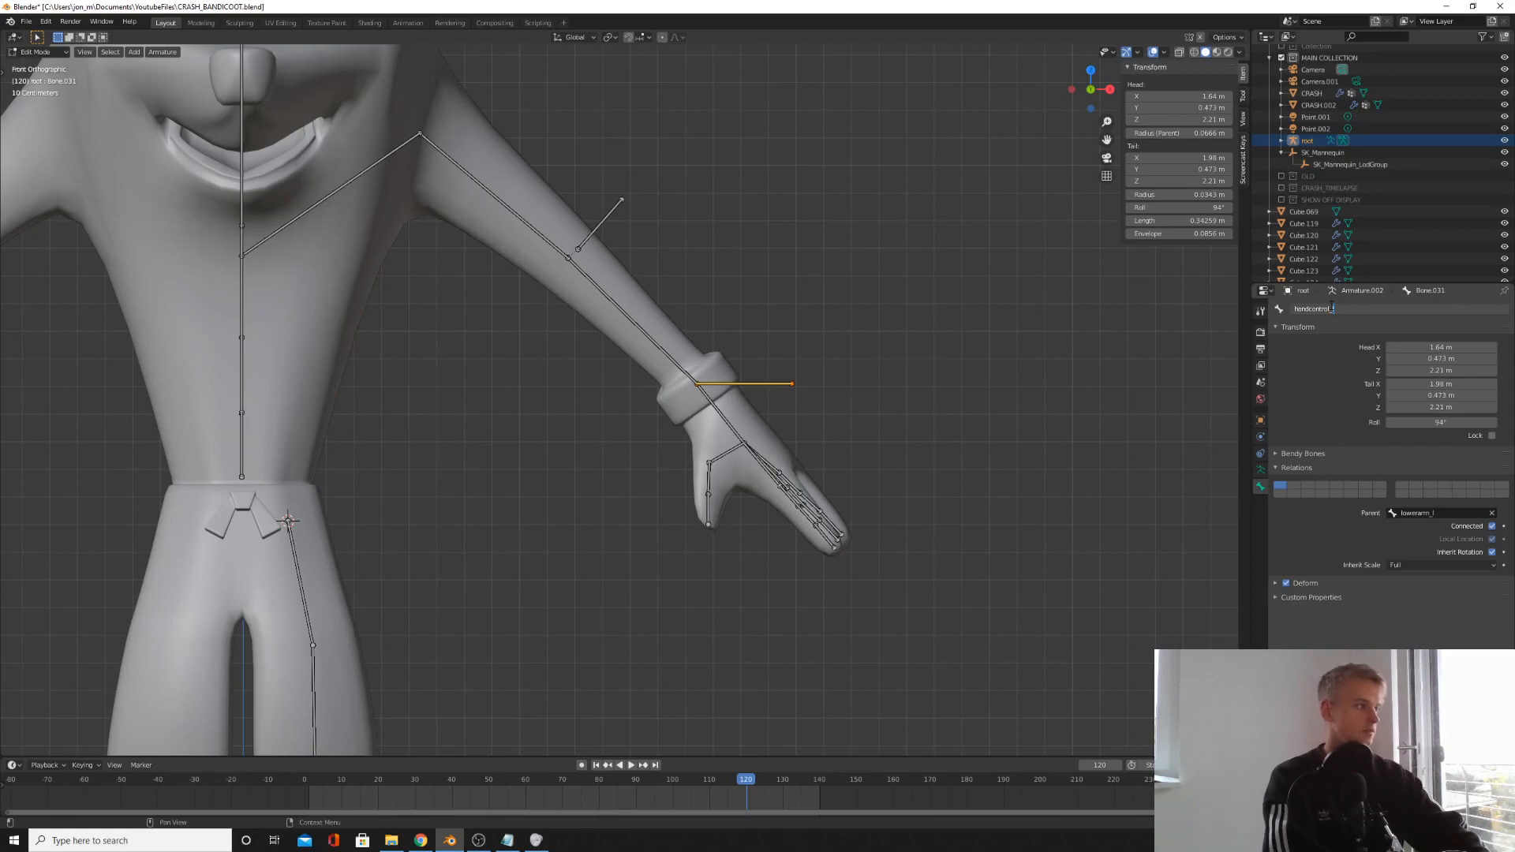
key("Return")
- Rename the left leg bone between the hip and the knee to upperleg_l
left_click(623, 319)
middle_click_drag(615, 411, 626, 423, "shift")
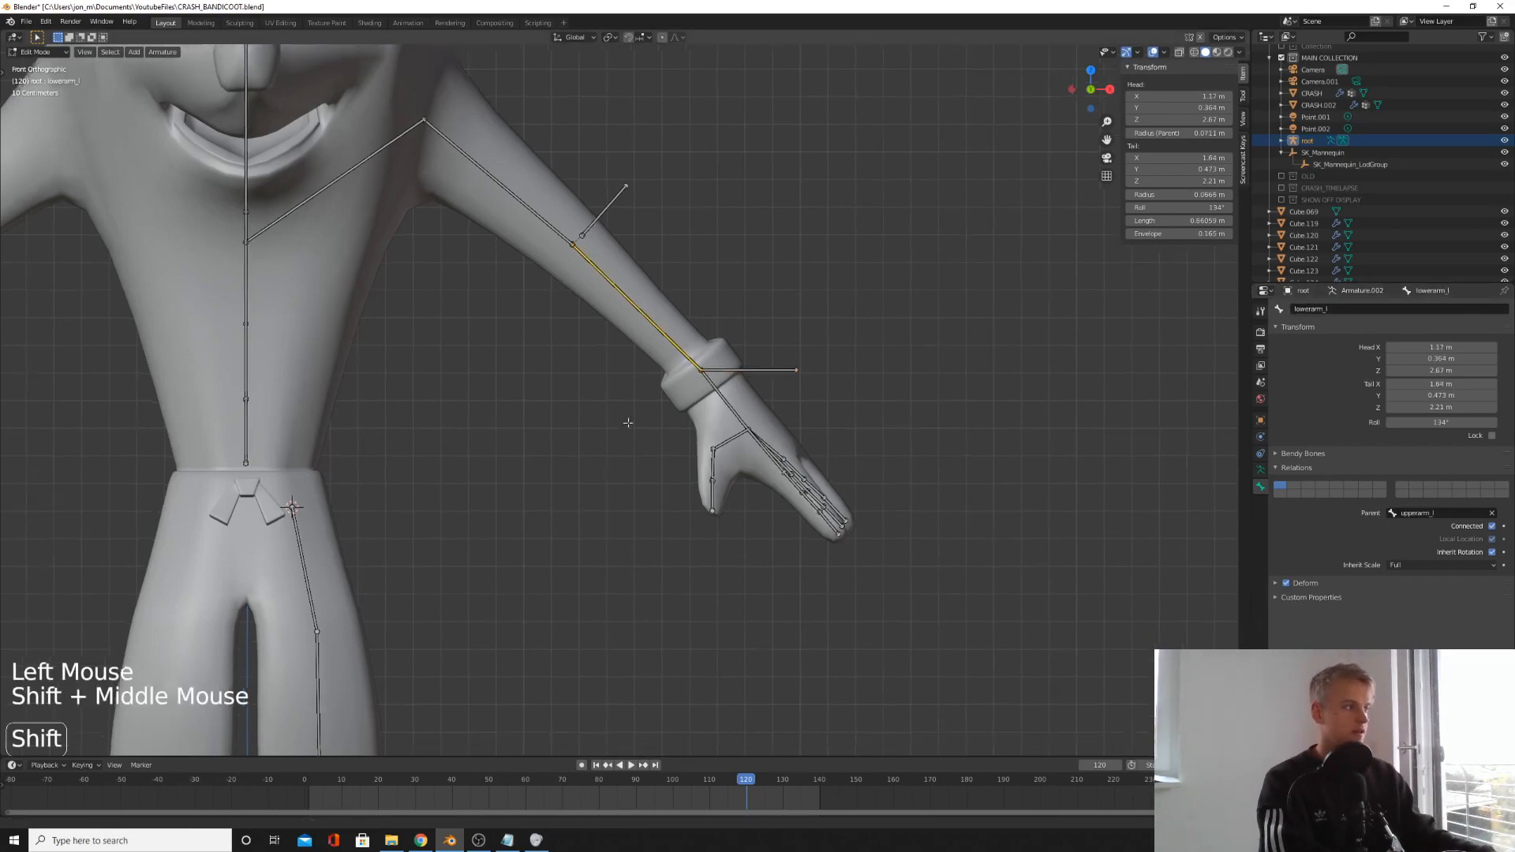
scroll(505, 357, "down", 5, "shift")
left_click(505, 357)
left_click(473, 355)
middle_click_drag(545, 371, 769, 375, "shift")
left_click(1353, 309)
type("thigh")
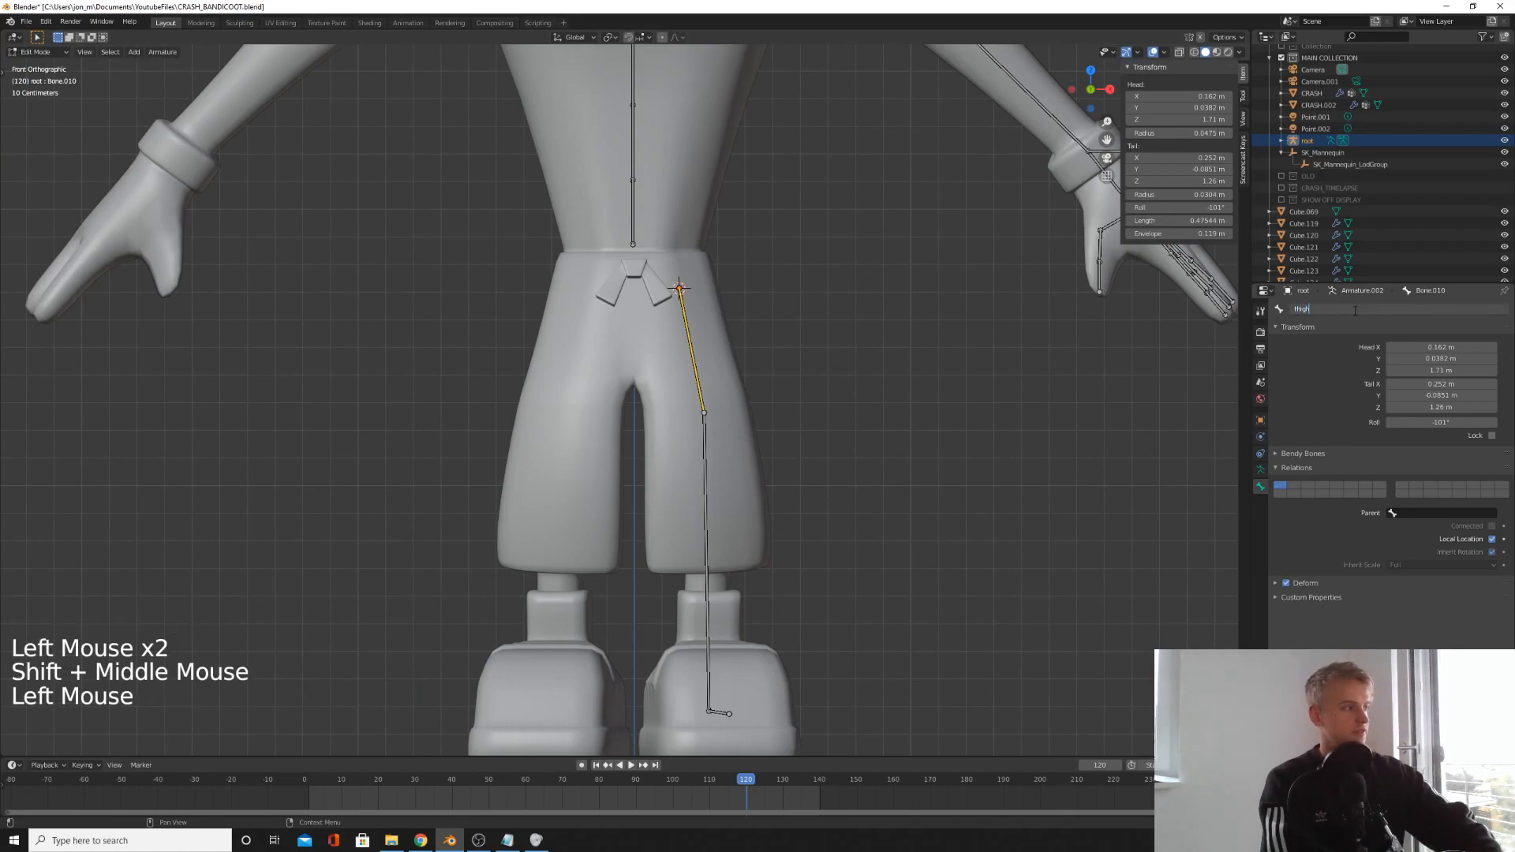
type("_")
key("BackSpace")
key("BackSpace")
key("BackSpace")
key("BackSpace")
key("BackSpace")
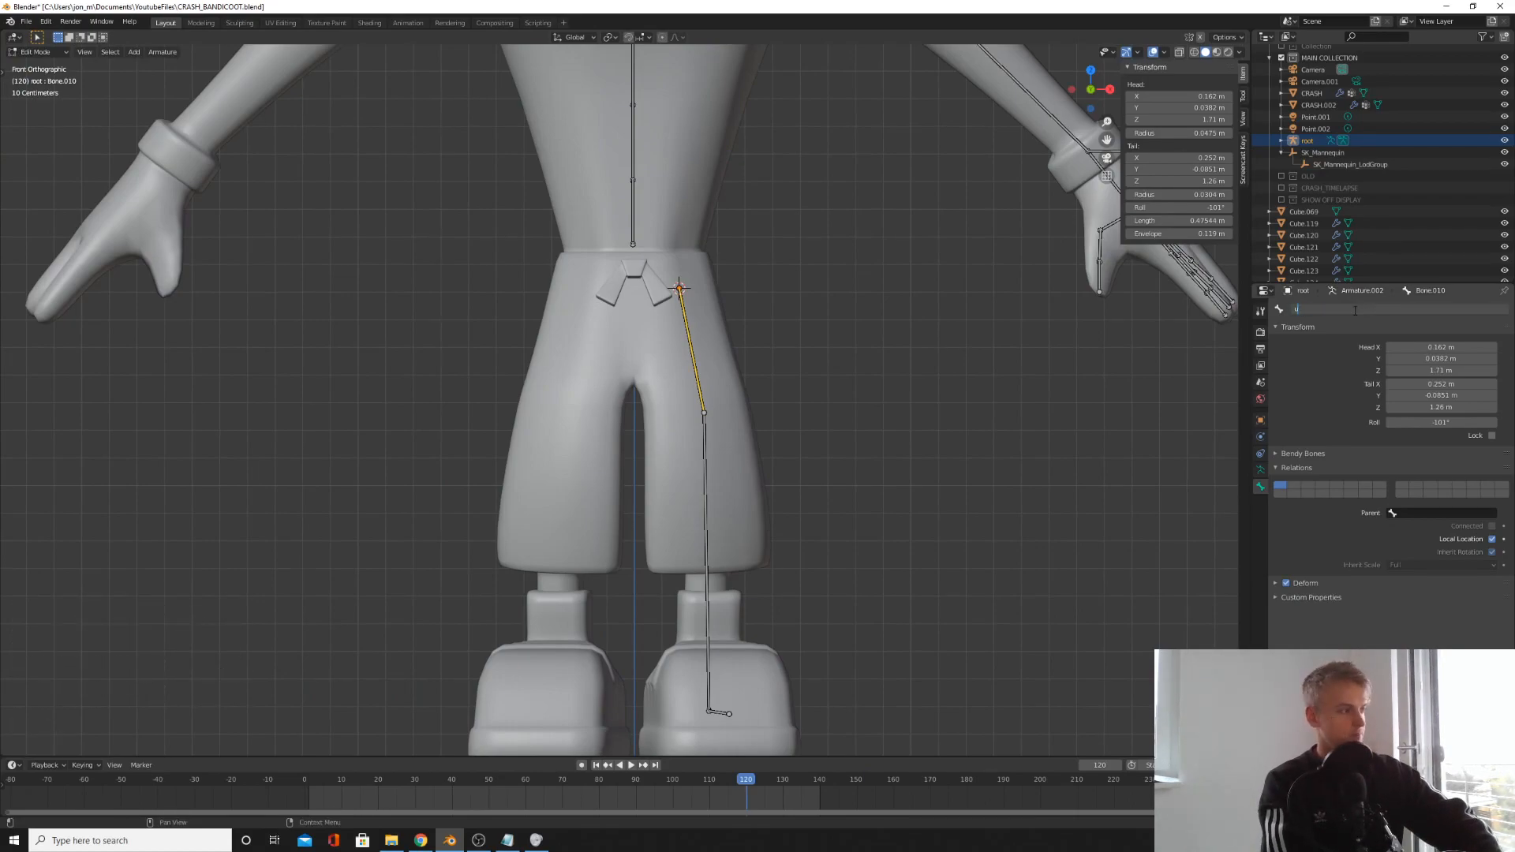
type("uppe")
key("BackSpace")
type("erleg_l")
key("Return")
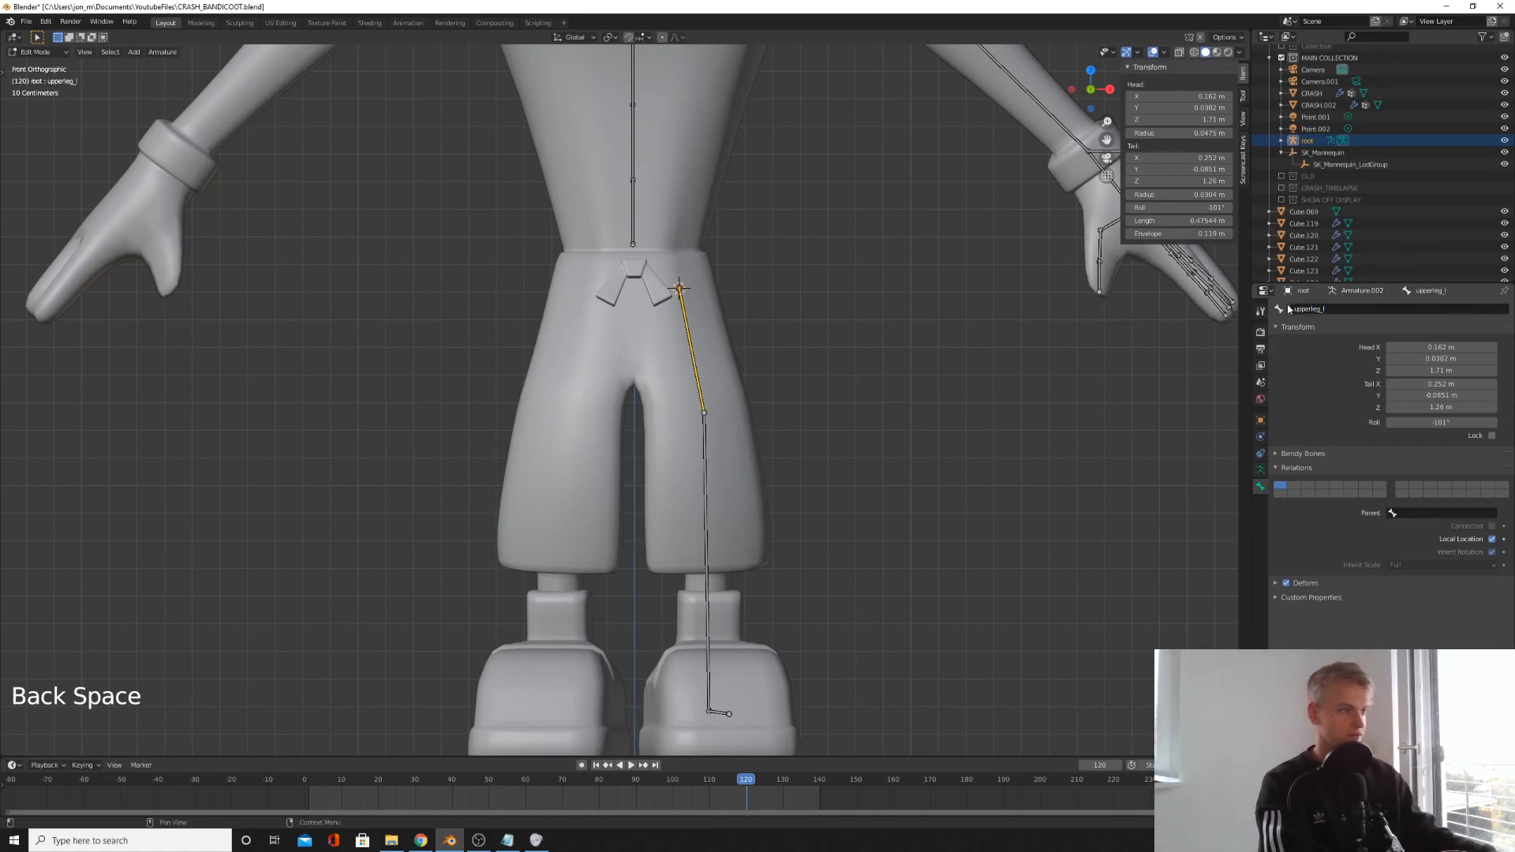
- Rename the left leg bone between the knee and the ankle to lowerleg_l
left_click(705, 505)
middle_click_drag(704, 505, 671, 374, "shift")
left_click(1349, 310)
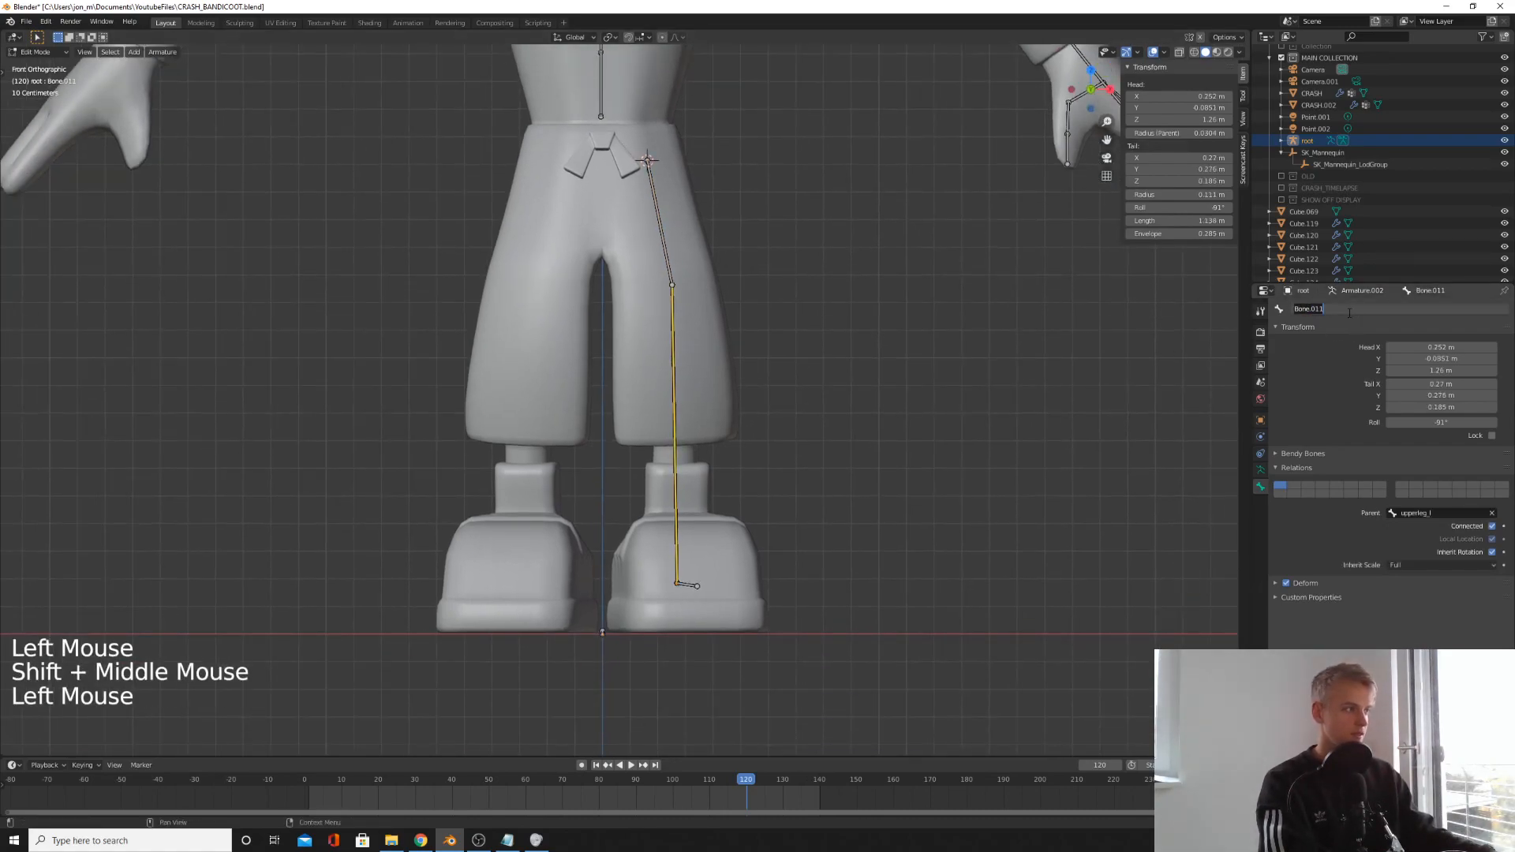
key("BackSpace")
type("lowerleg_")
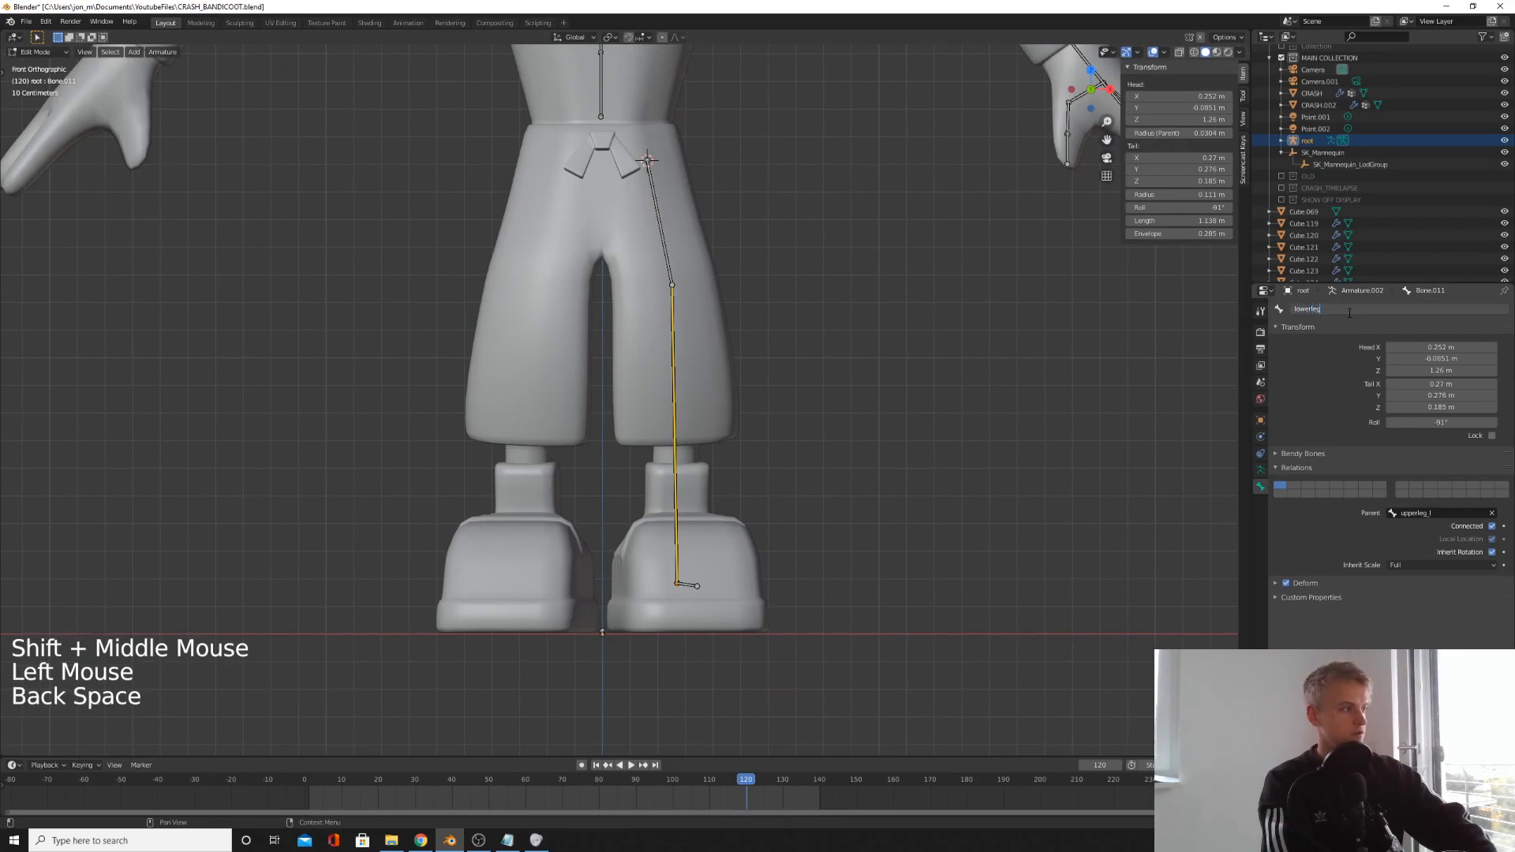
type("l")
key("Return")
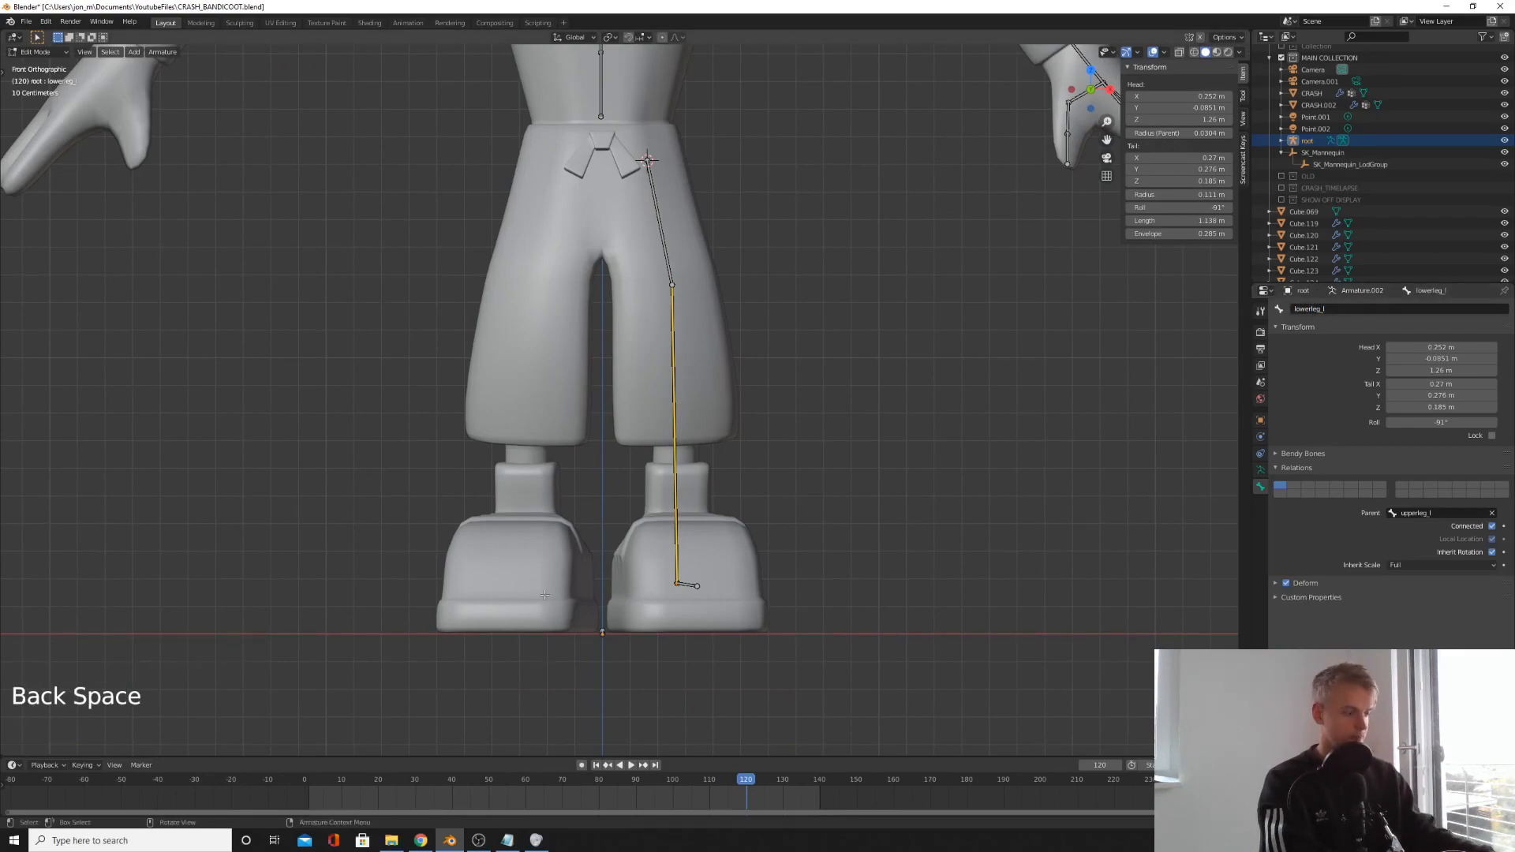
- In the side view, rename the bone running through the left shoe from ankle to toe to foot_l
key("KP_3")
left_click(192, 585)
left_click(191, 585)
middle_click_drag(192, 585, 545, 578, "shift")
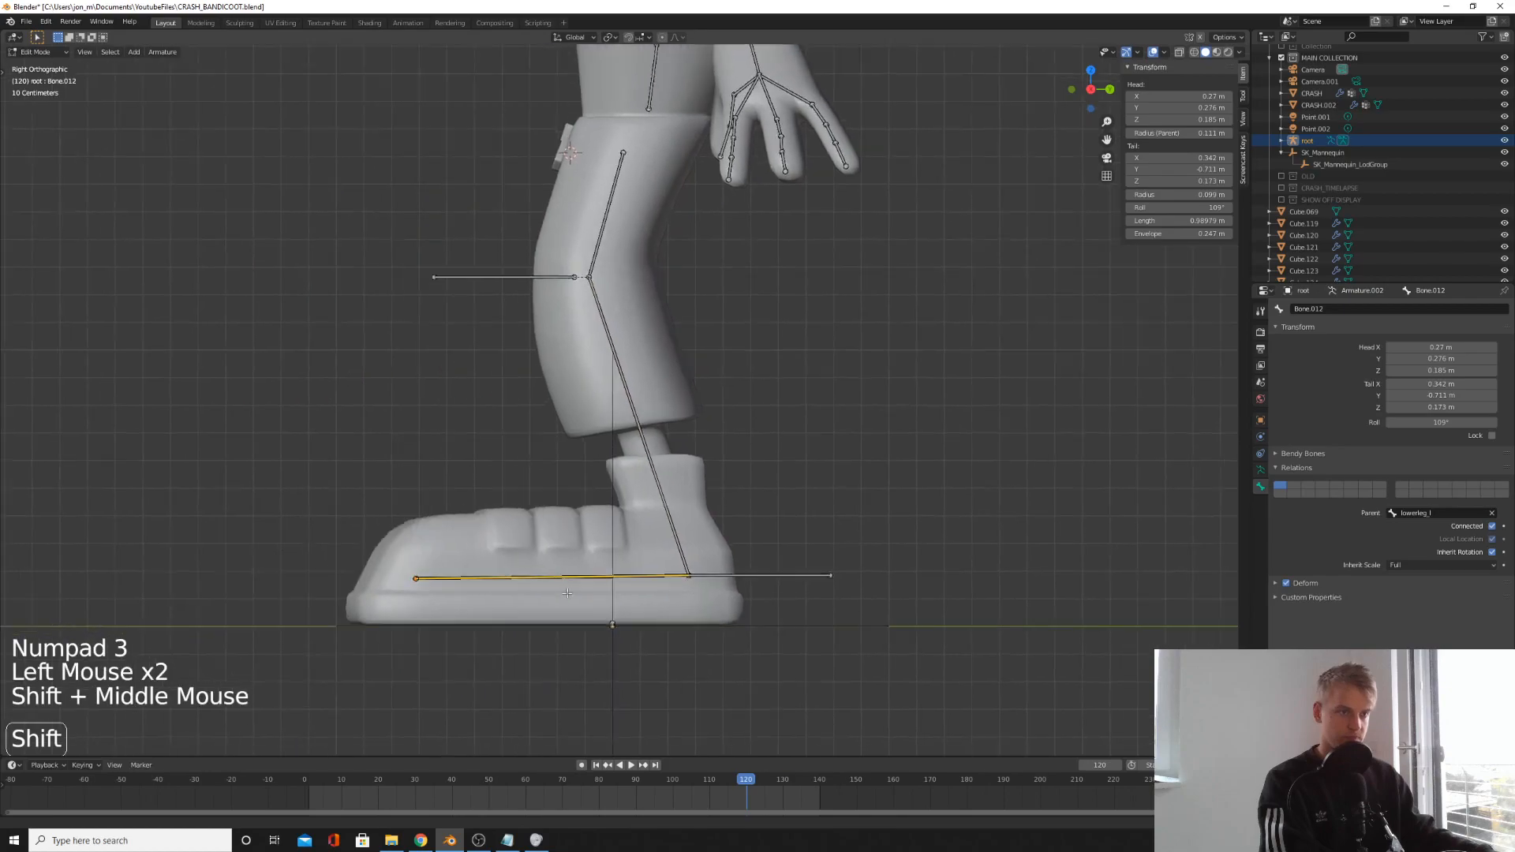
left_click(1330, 312)
double_click(1328, 311)
type("foo")
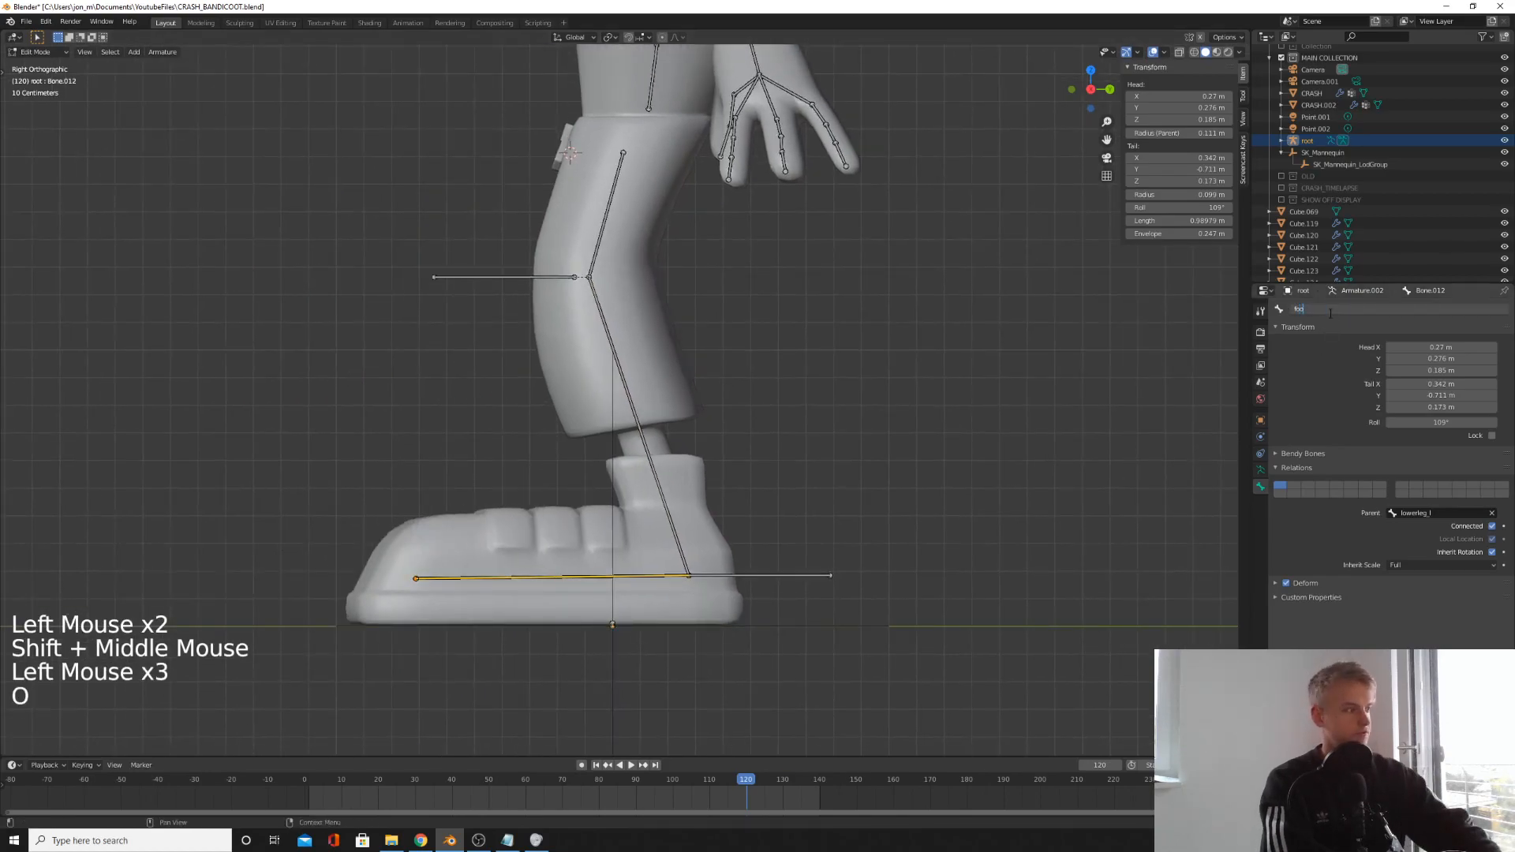
type("t_l")
key("Return")
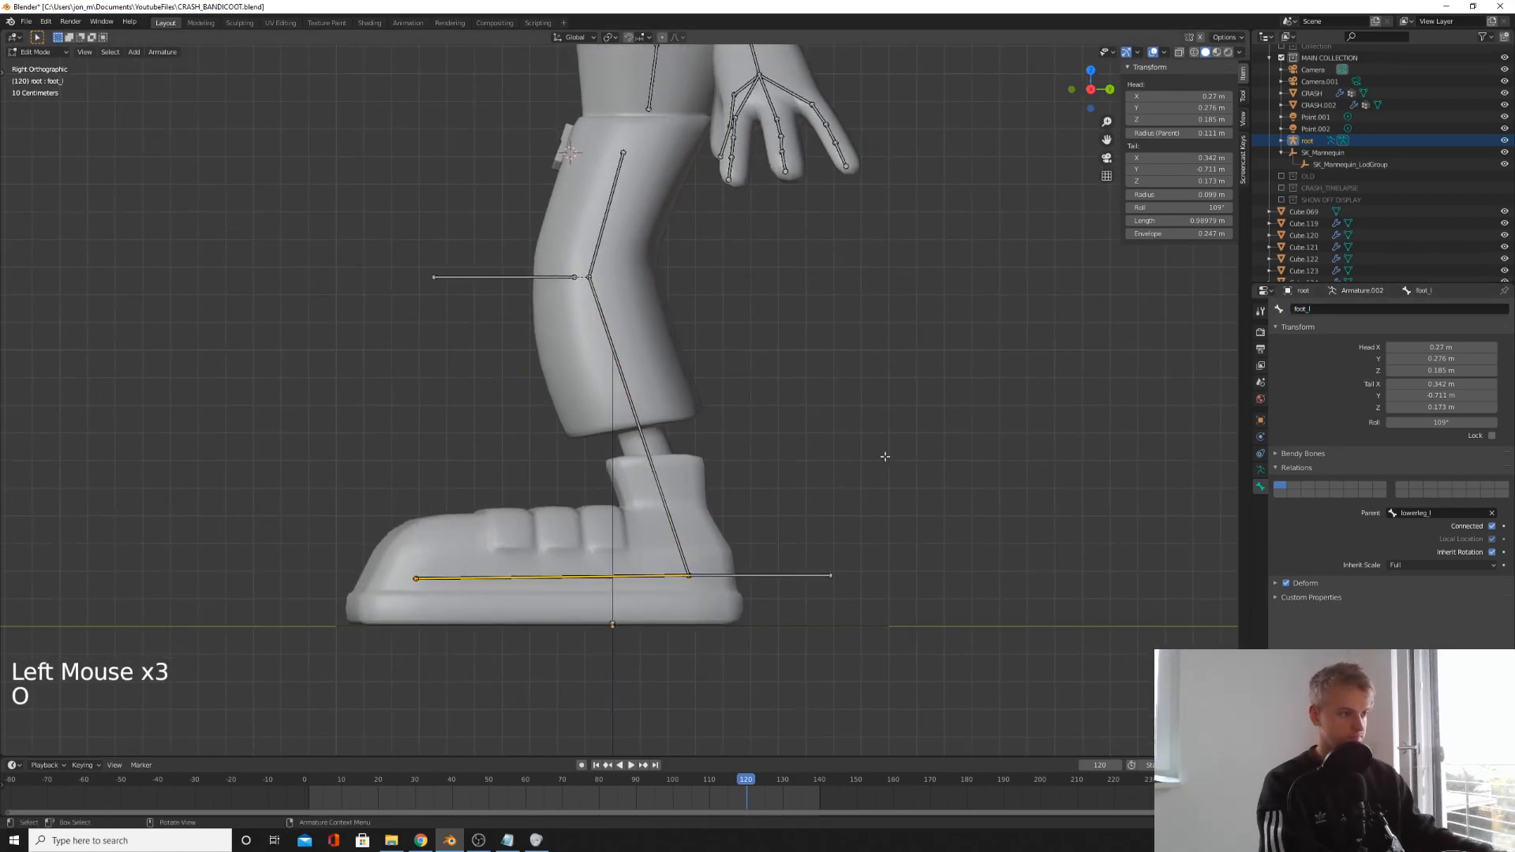
- Rename the horizontal control bone extending behind the left heel to footcontrol_l
left_click(774, 578)
double_click(1367, 308)
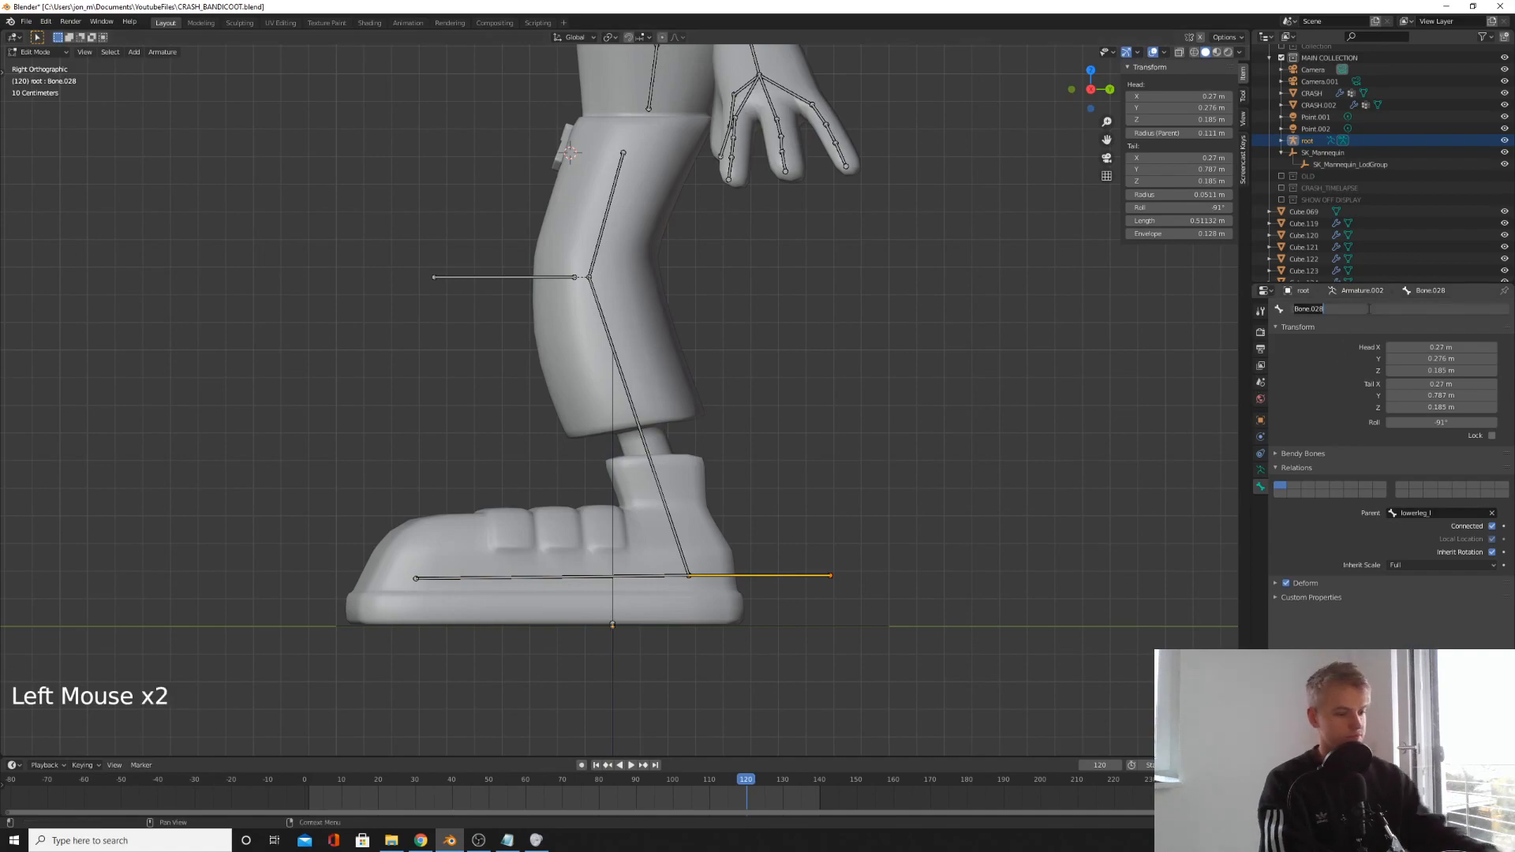
type("footcontrol")
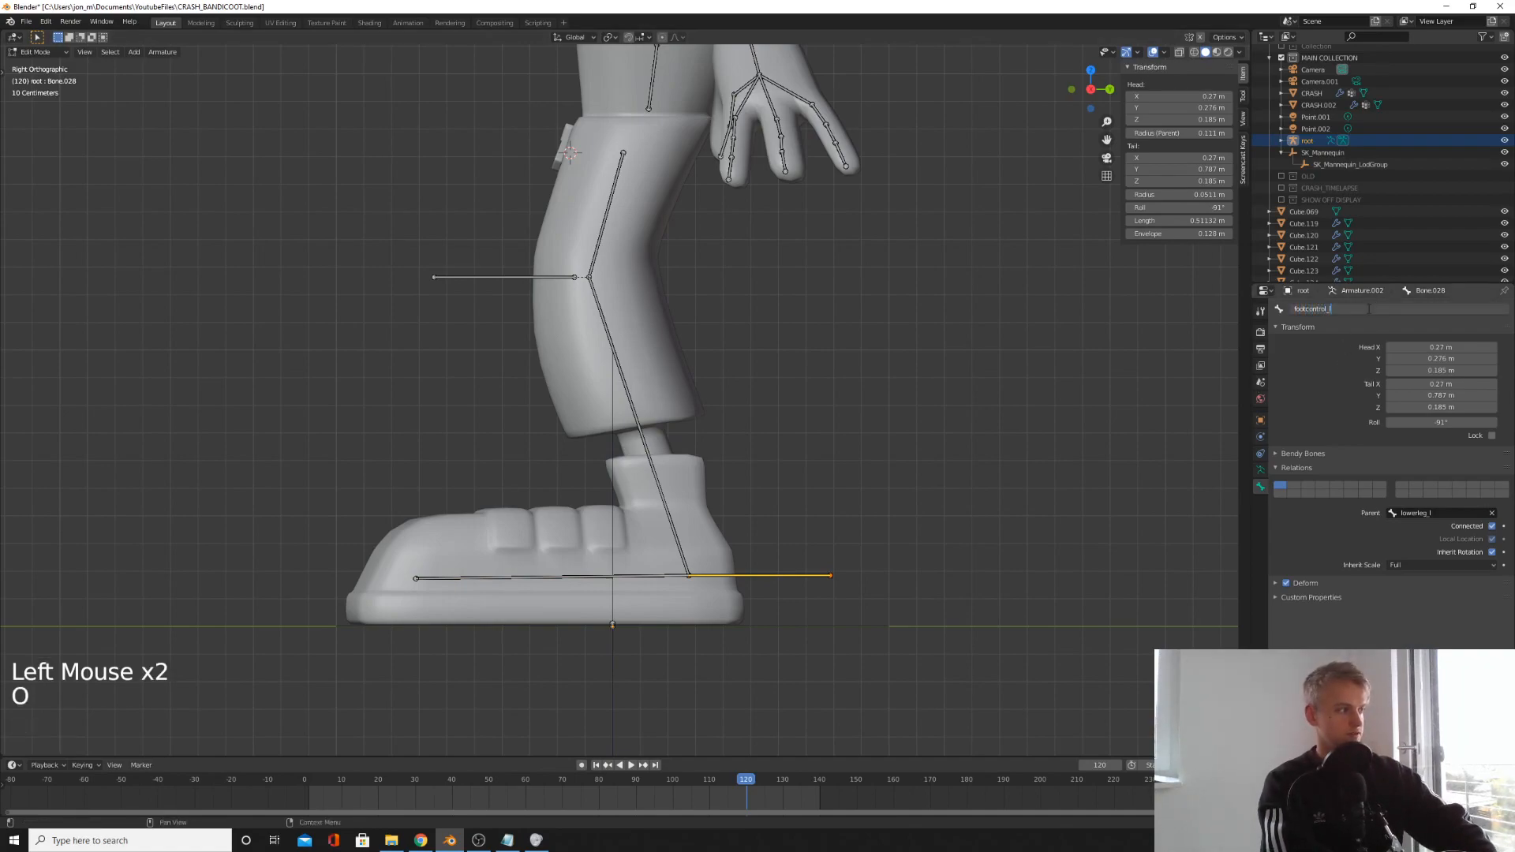
type("_l")
key("Return")
- Rename the horizontal control bone in front of the left knee to kneecontrol_l
left_click(483, 276)
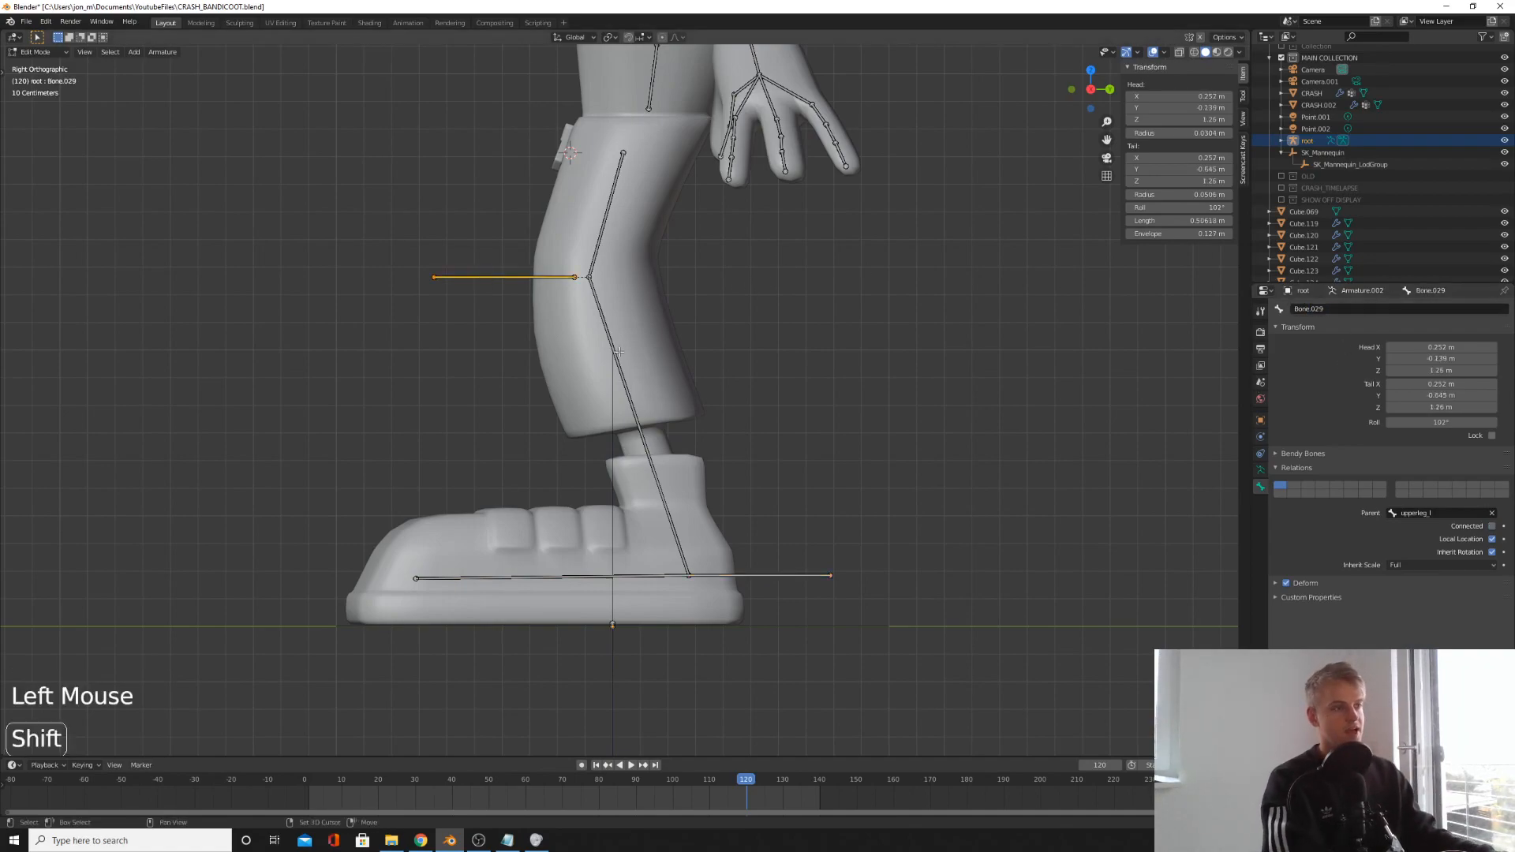
middle_click_drag(483, 276, 576, 351, "shift")
left_click(1353, 307)
type("kneec")
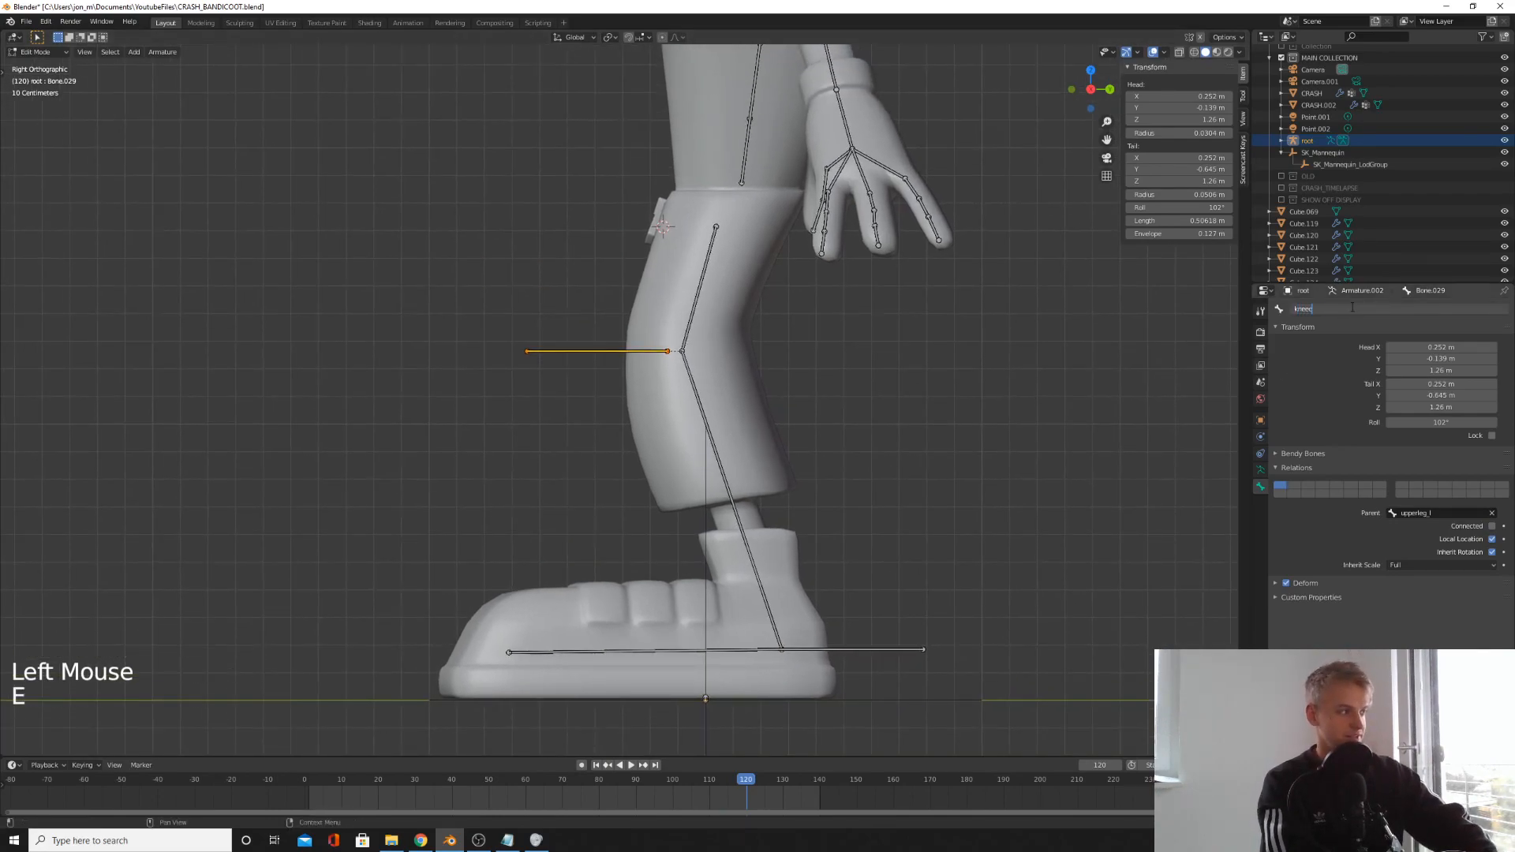
type("ontrol_l")
key("Return")
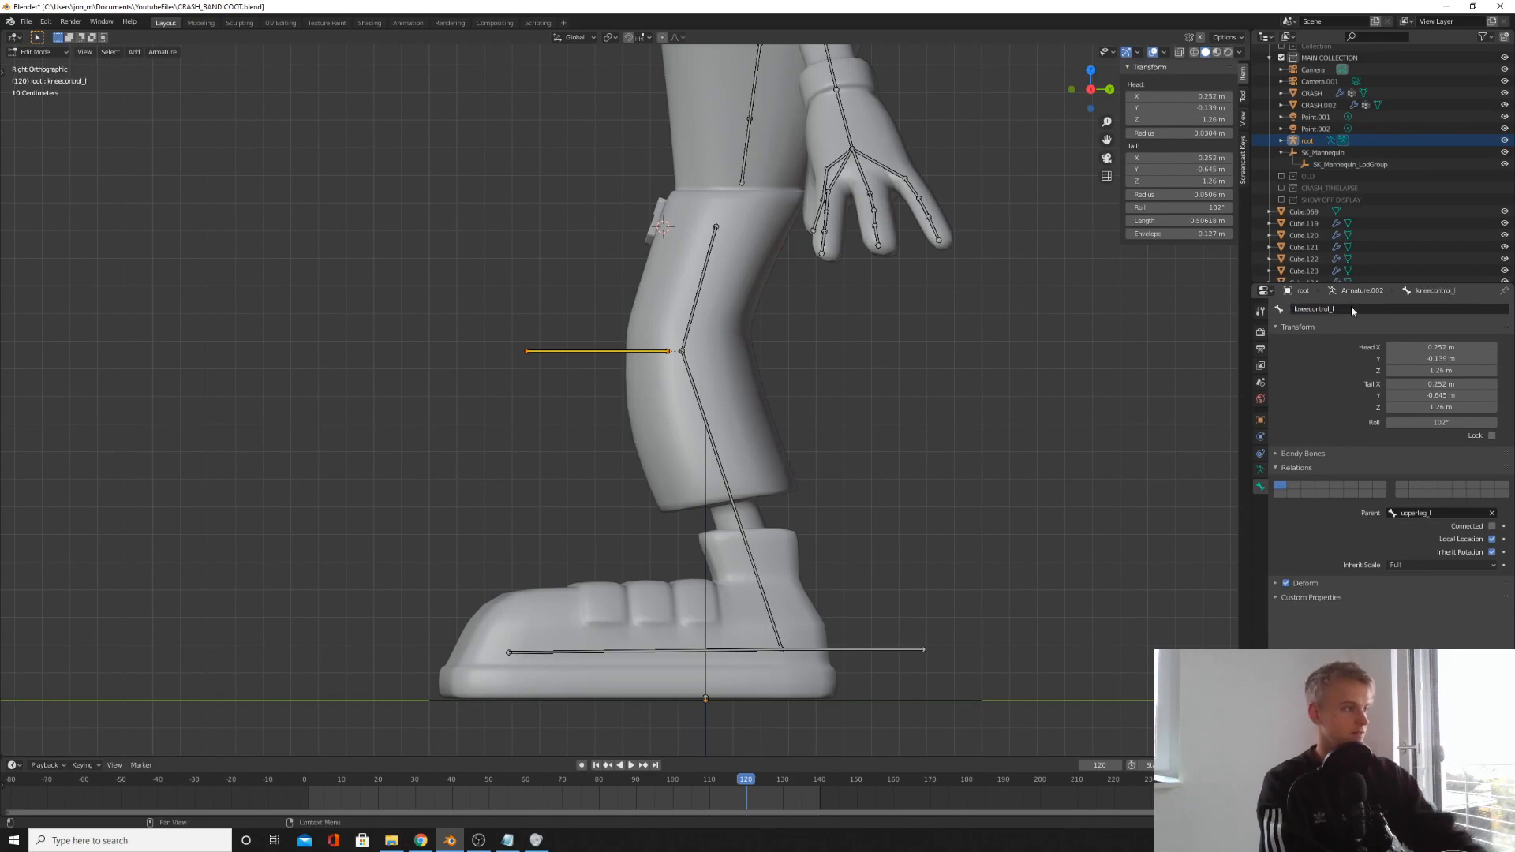
- Rename the left hand bone running from the wrist to the base of the fingers to hand_l
scroll(710, 394, "down", 3)
middle_click_drag(710, 395, 615, 616)
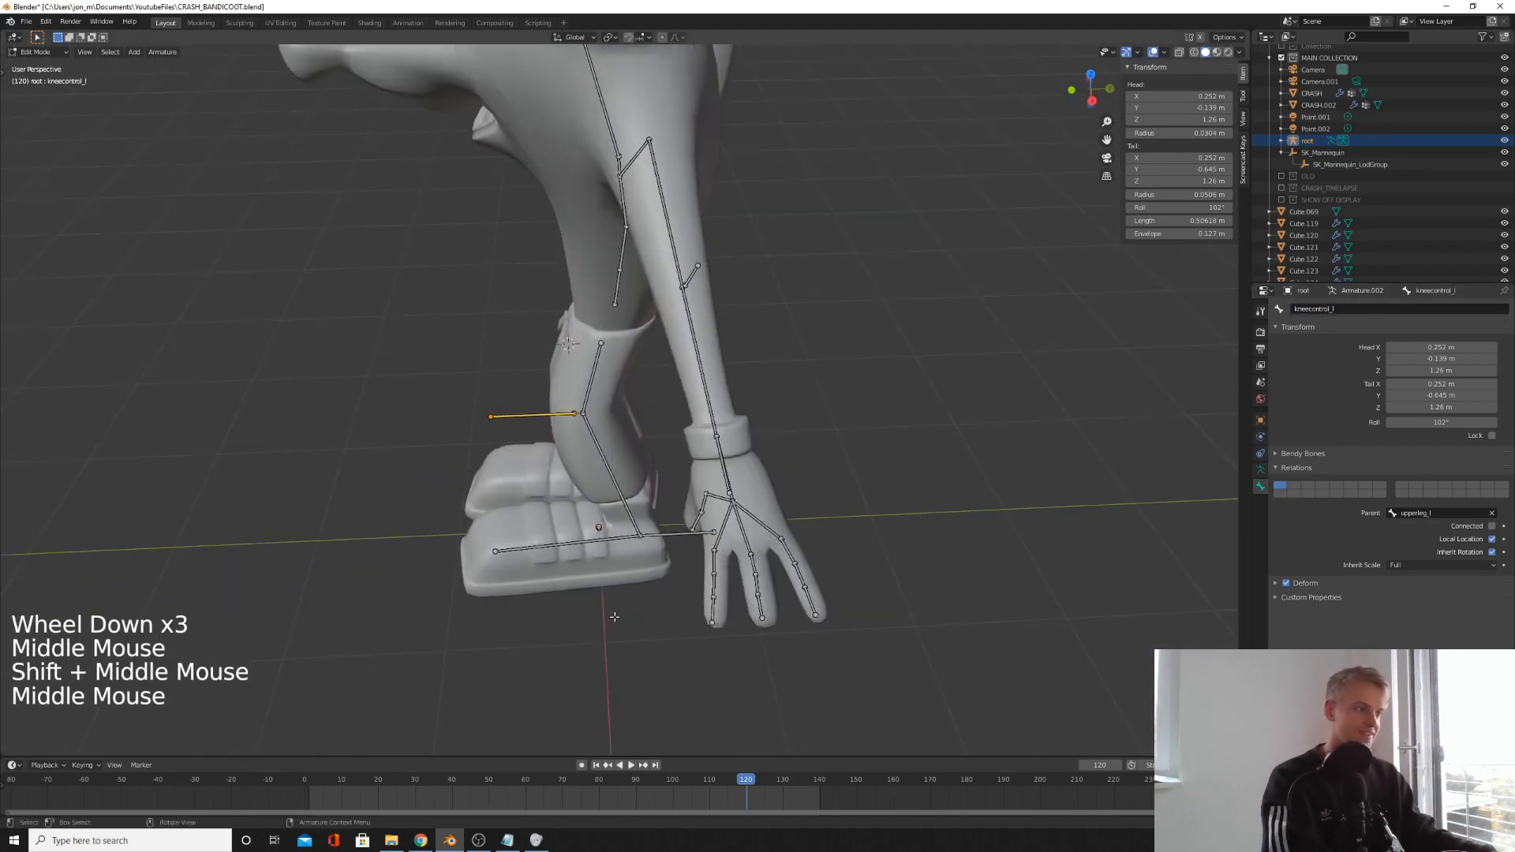
middle_click_drag(714, 478, 785, 485)
left_click(821, 398)
middle_click_drag(821, 399, 773, 381, "shift")
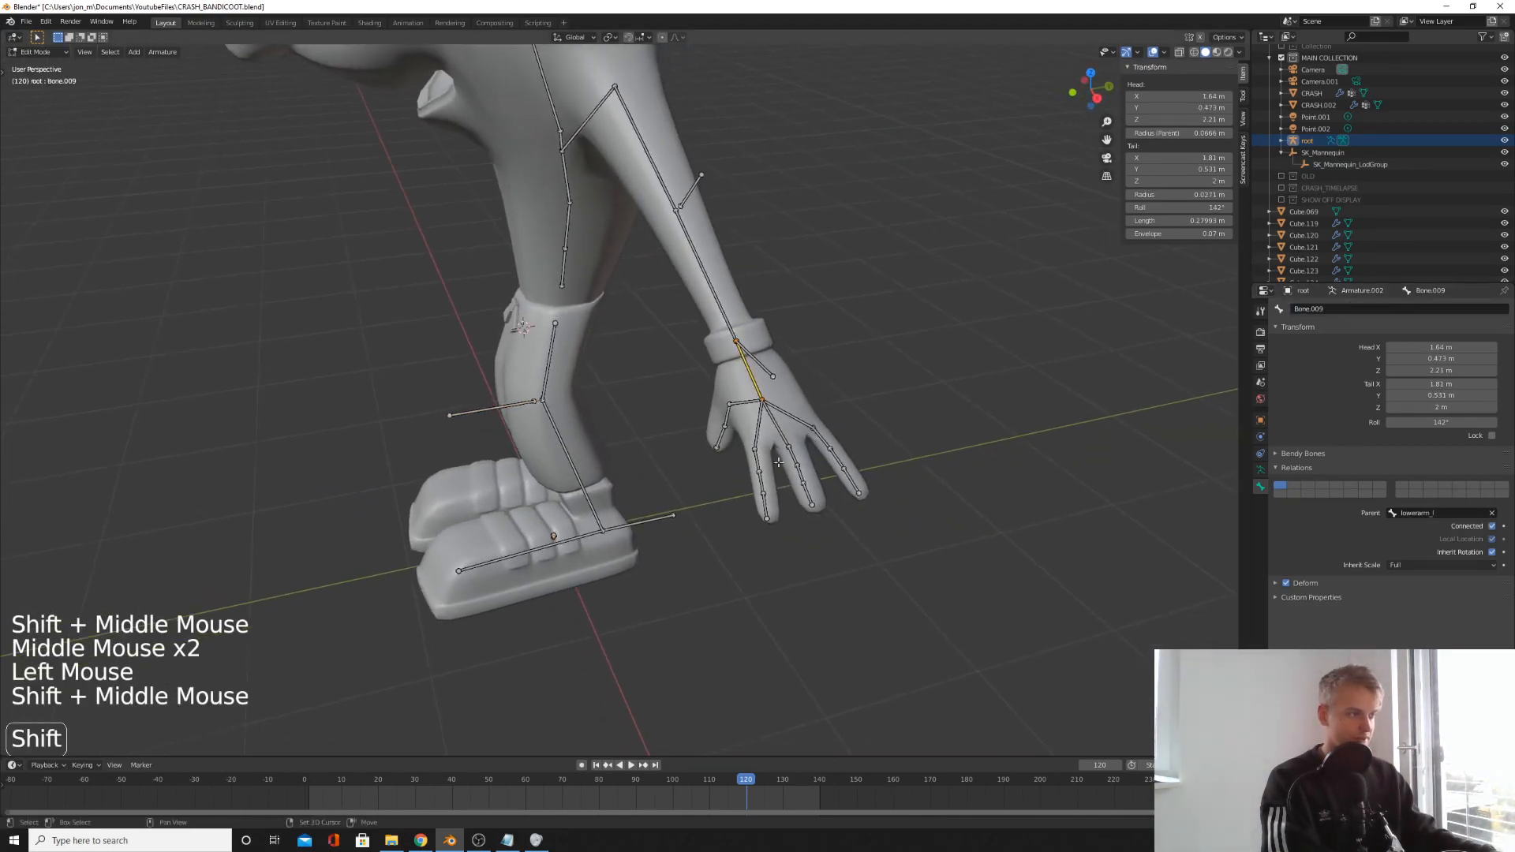
scroll(773, 381, "up", 1)
left_click(1376, 309)
type("hand_l")
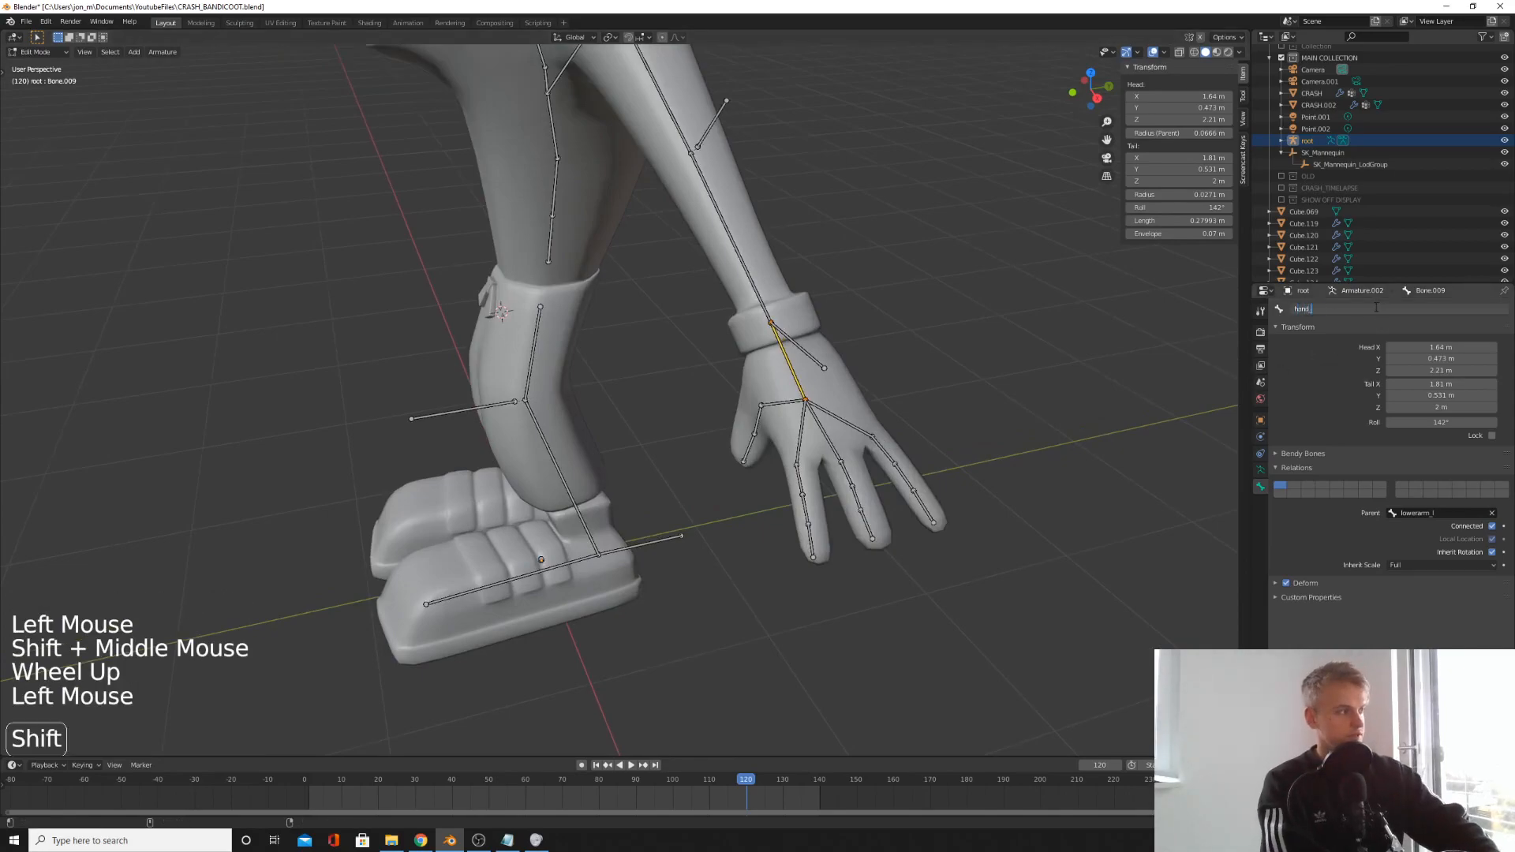
key("Return")
- Rename the first left thumb bone, branching off the end of the hand bone, to thumb1_l
left_click(780, 404)
double_click(1336, 310)
type("thumb1_")
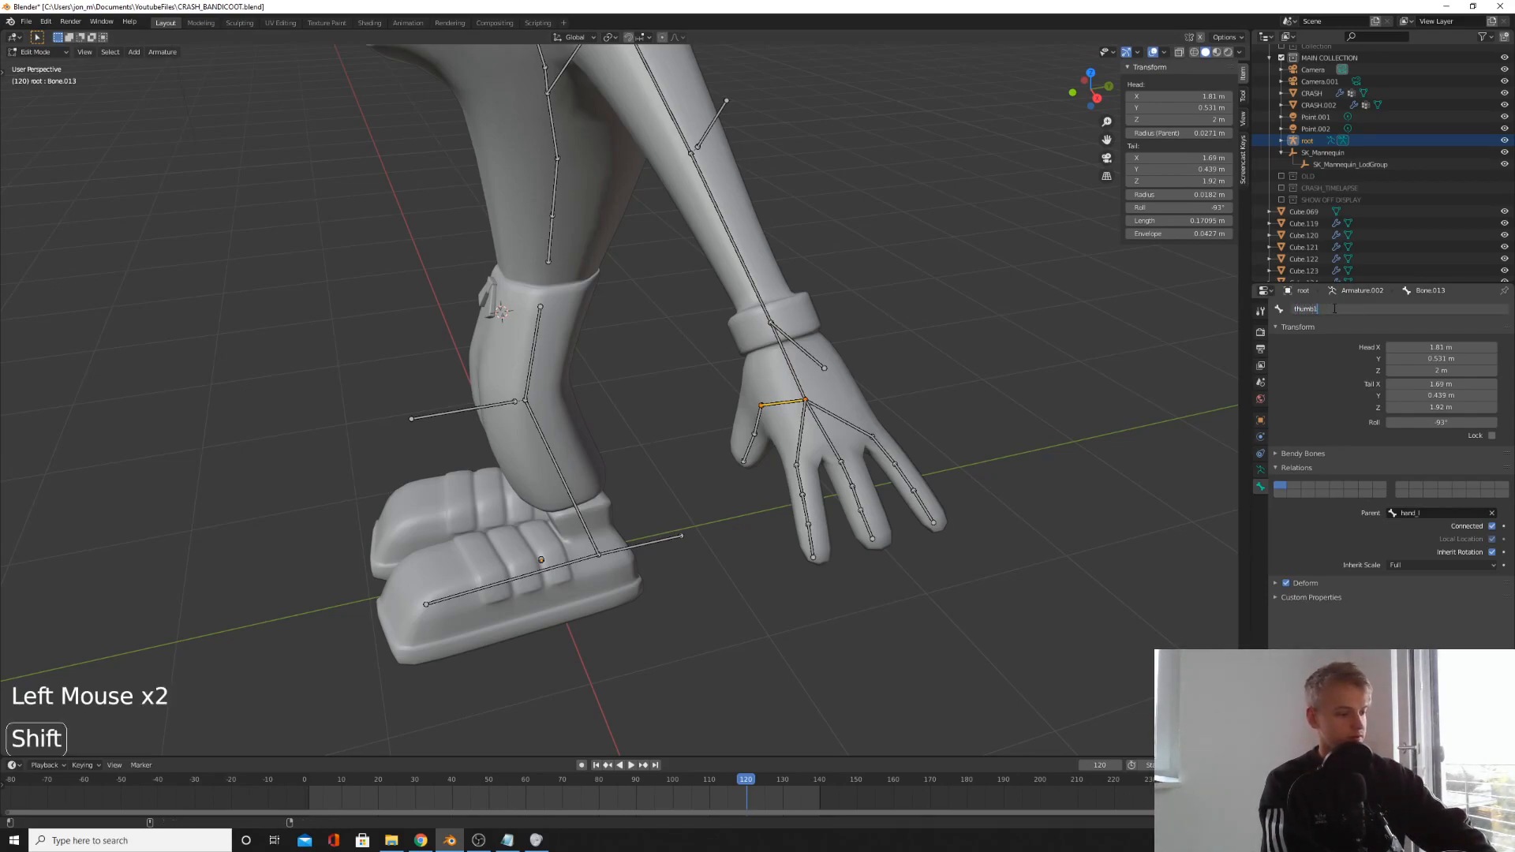
type("l")
key("Return")
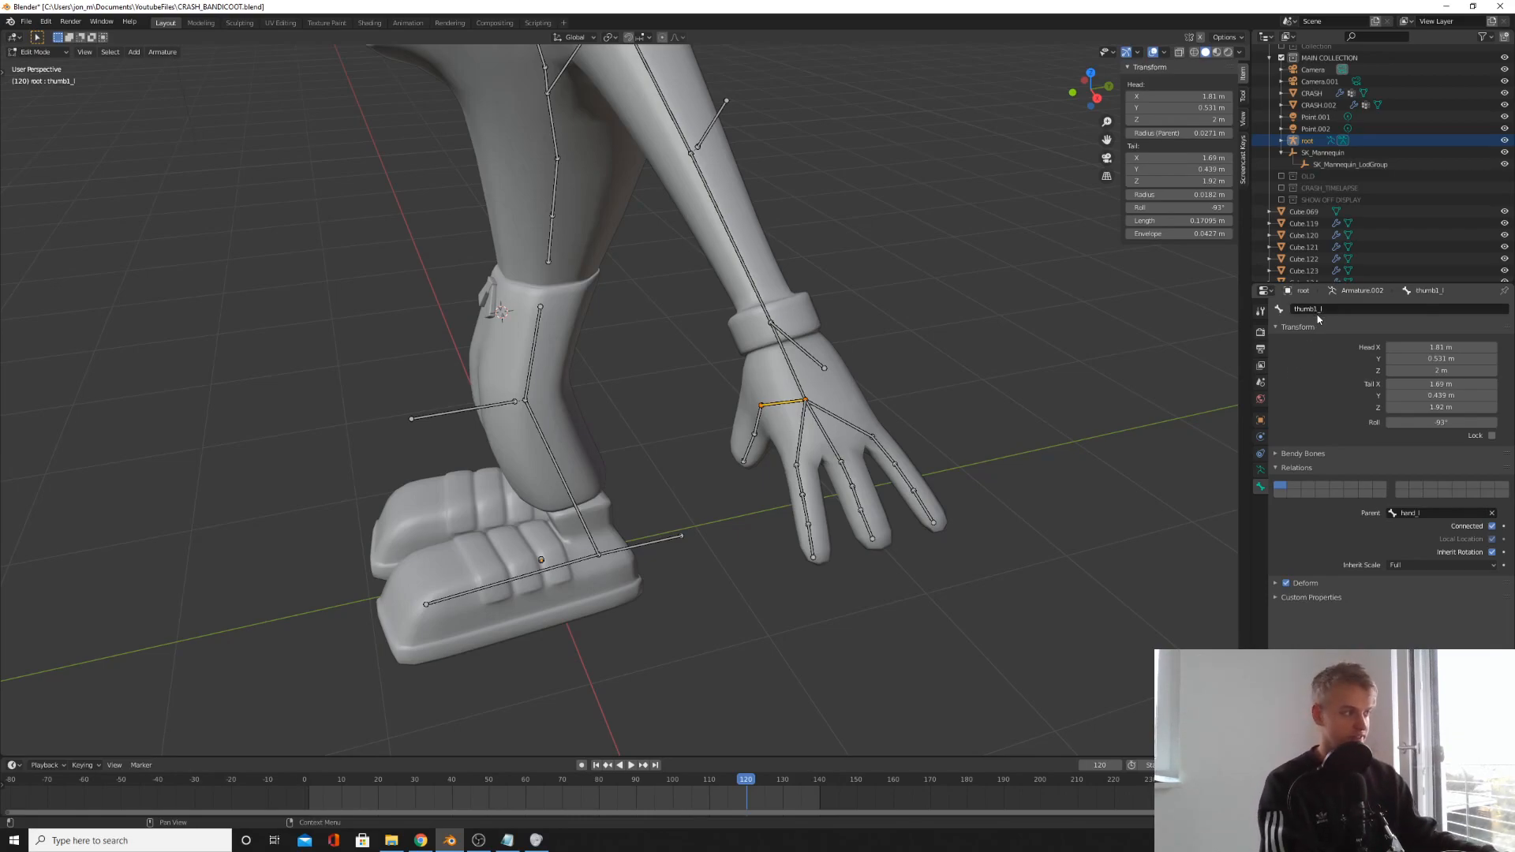
- Rename the middle bone of the left thumb to thumb2_l
left_click(750, 425)
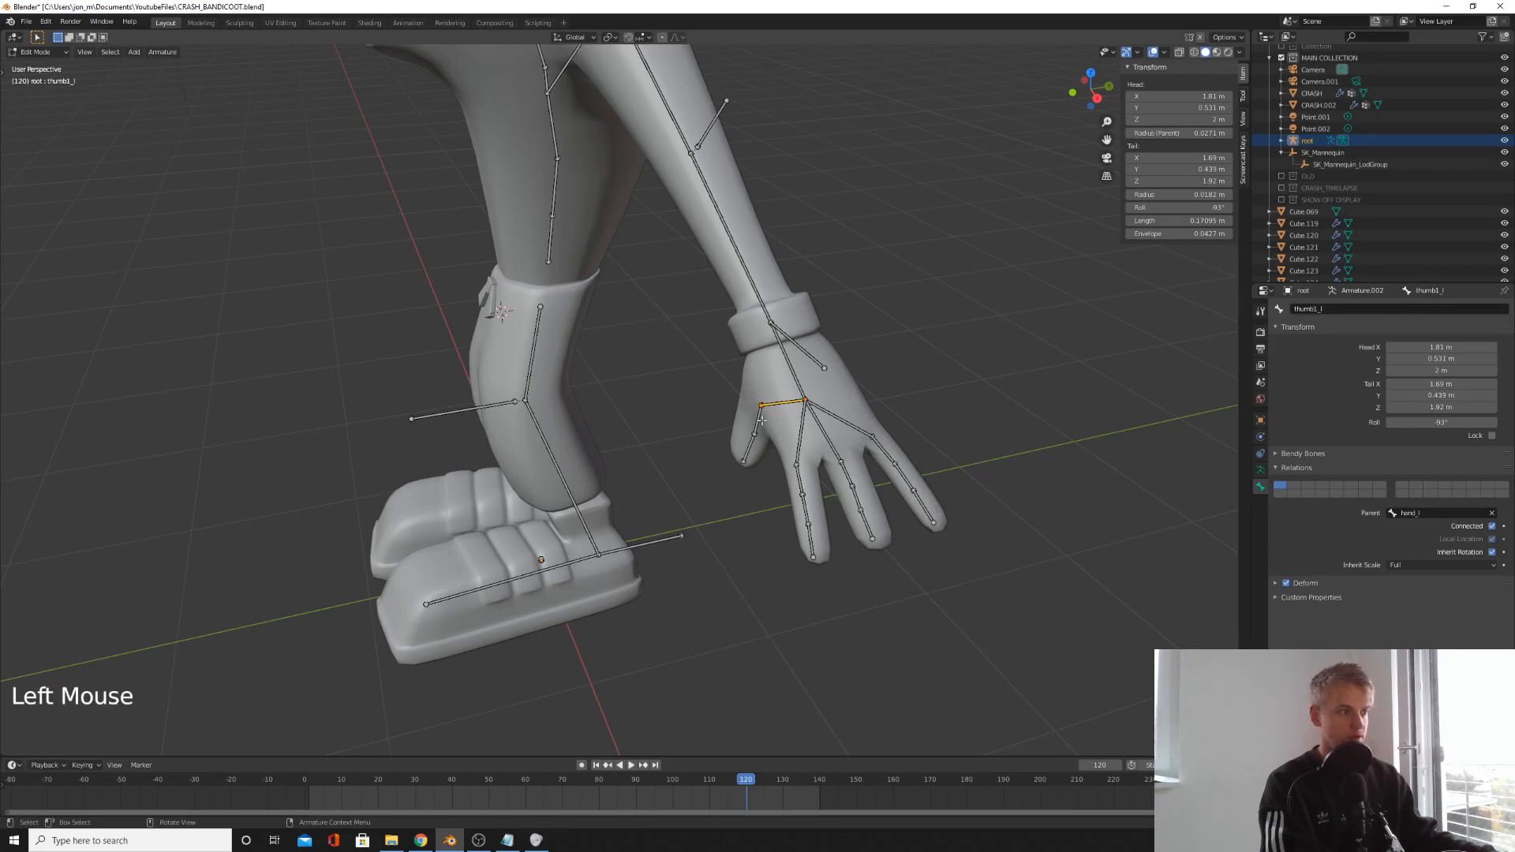
double_click(1327, 310)
type("thumb2_l")
key("Return")
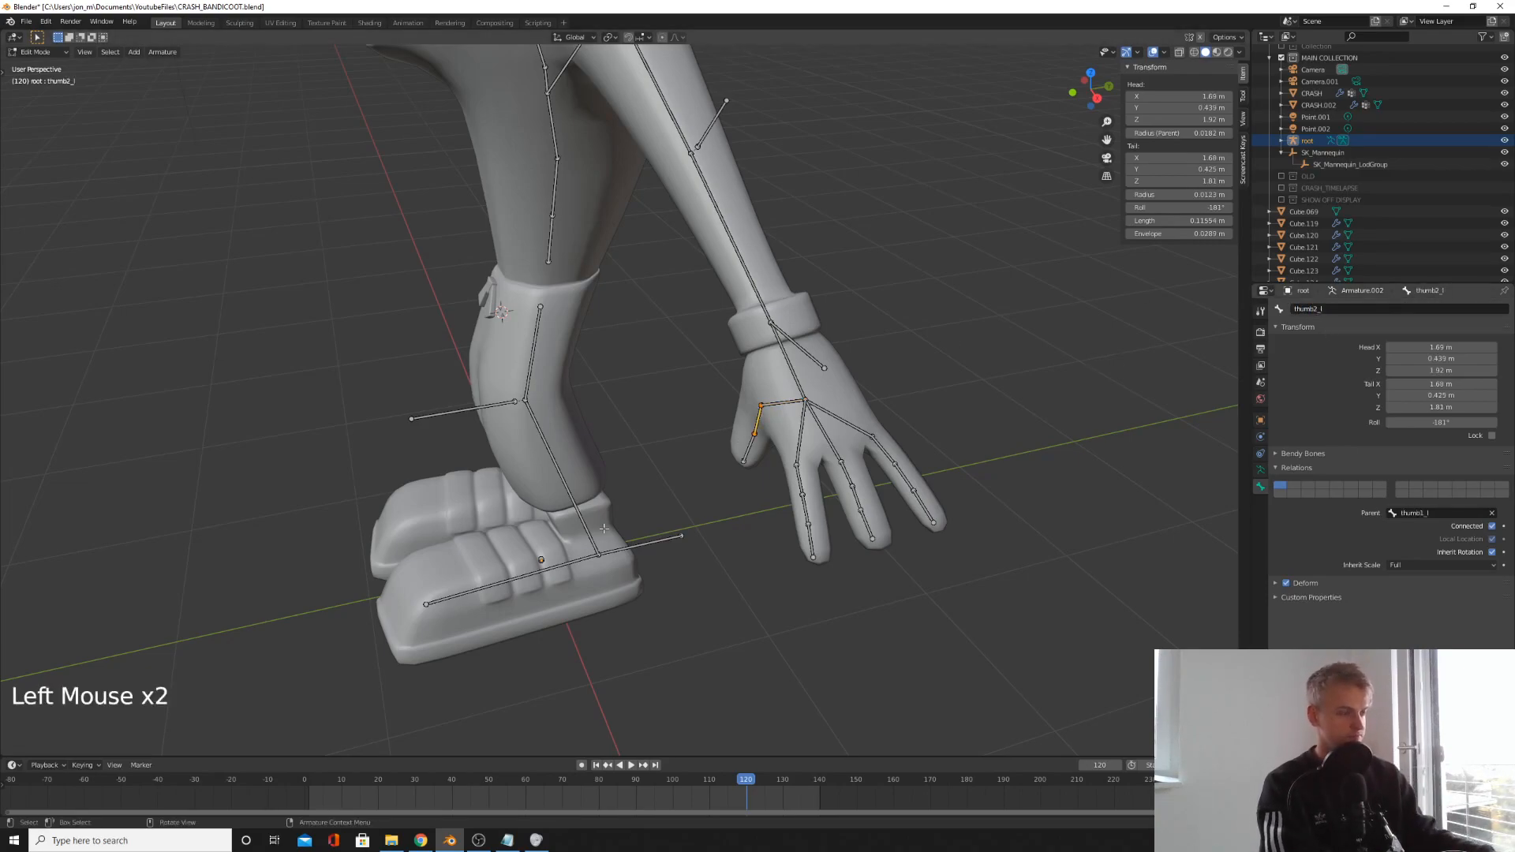
- Rename the tip bone of the left thumb to thumb3_l
left_click(746, 456)
double_click(1332, 309)
type("thumb3_l")
key("Return")
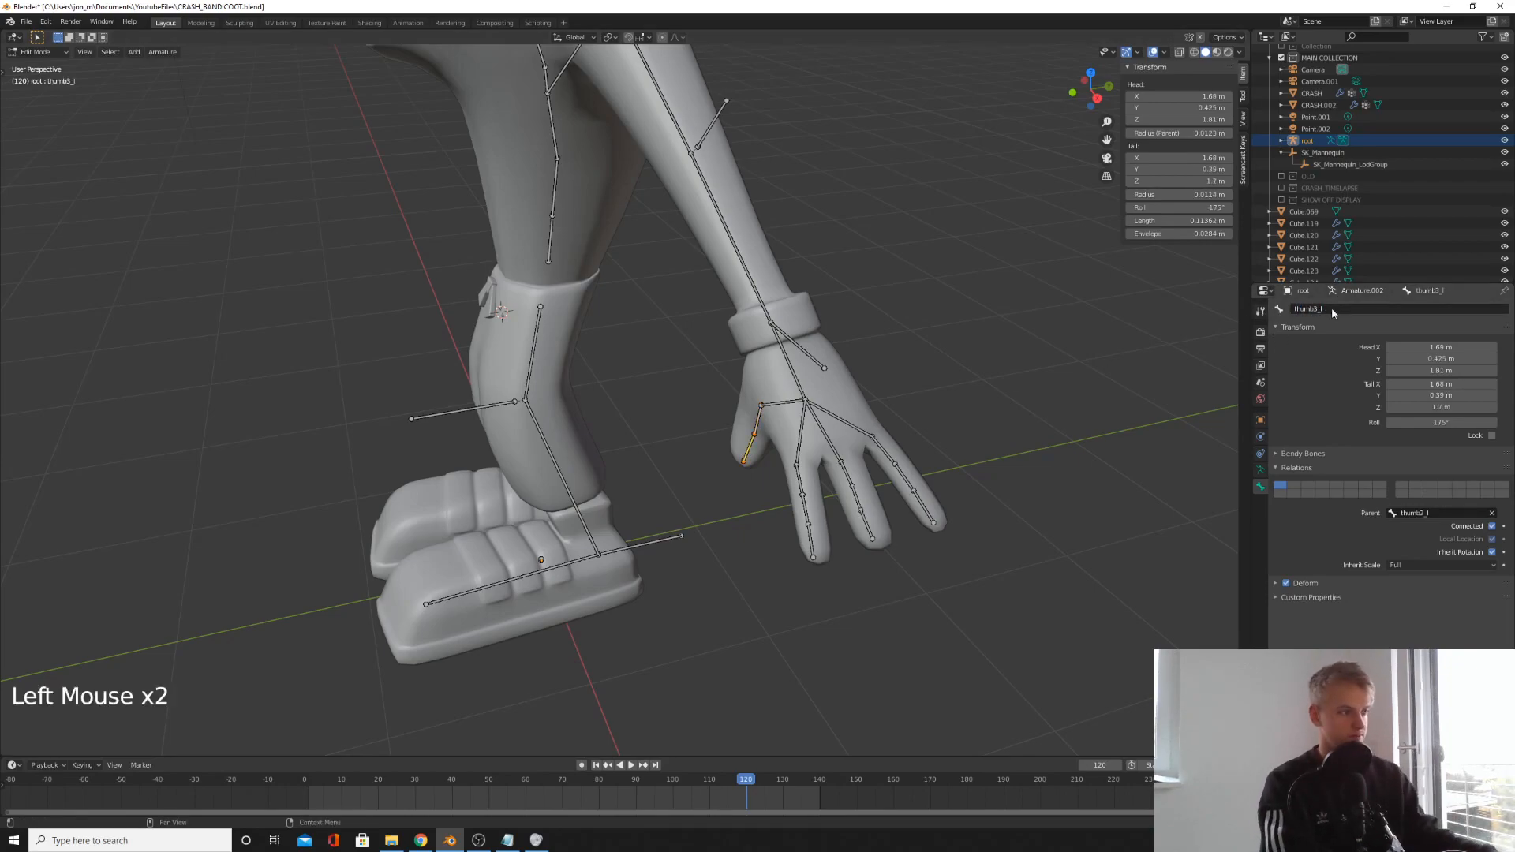
- Rename the first left index finger bone, from the palm to the finger's base, to index1_l
middle_click_drag(868, 395, 805, 395, "shift")
left_click(737, 434)
double_click(1379, 309)
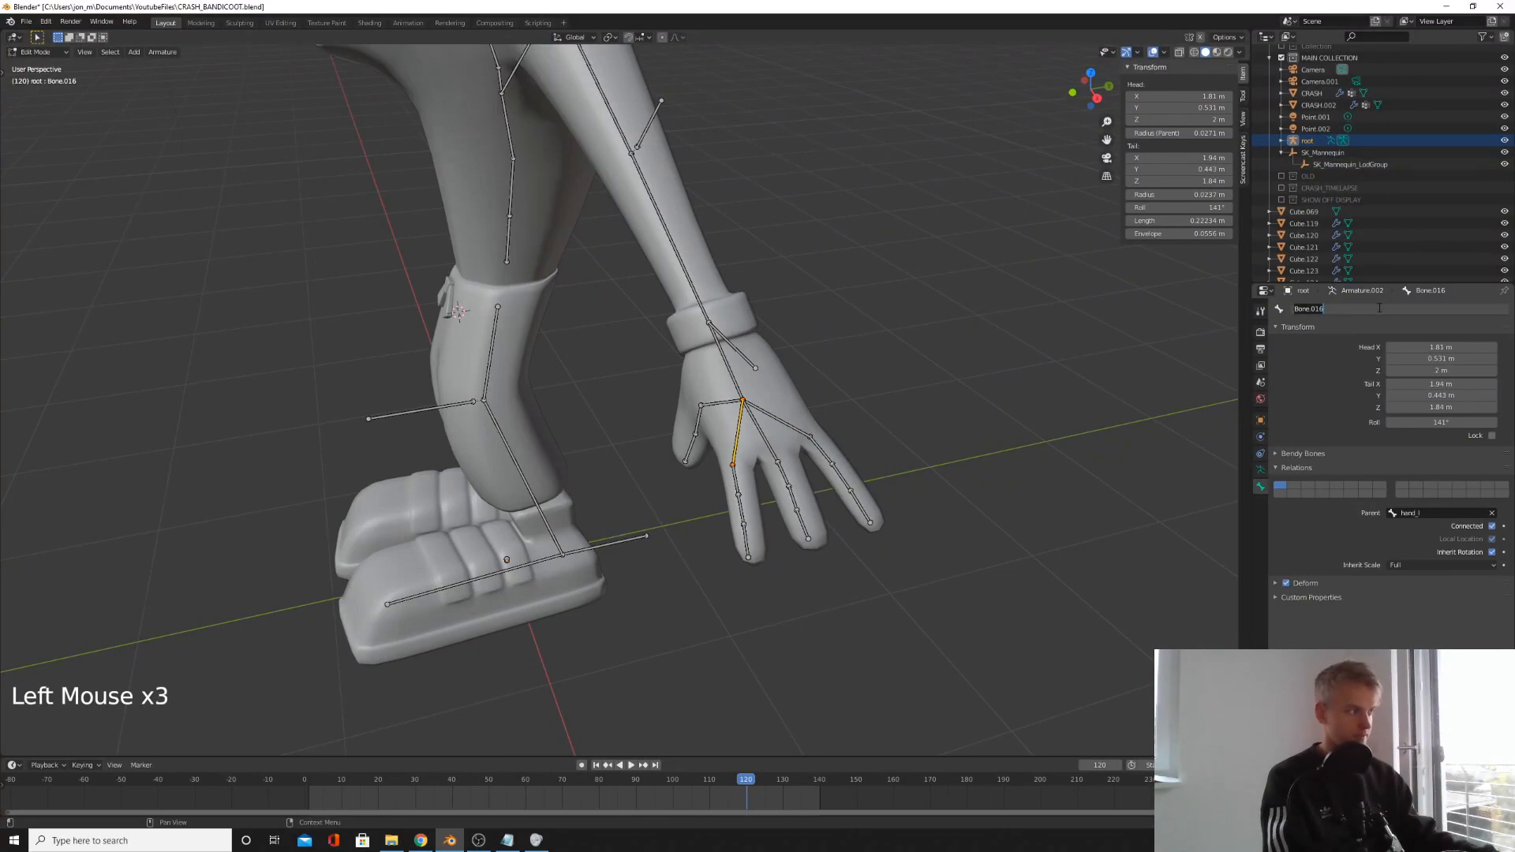
key("BackSpace")
type("index1_l")
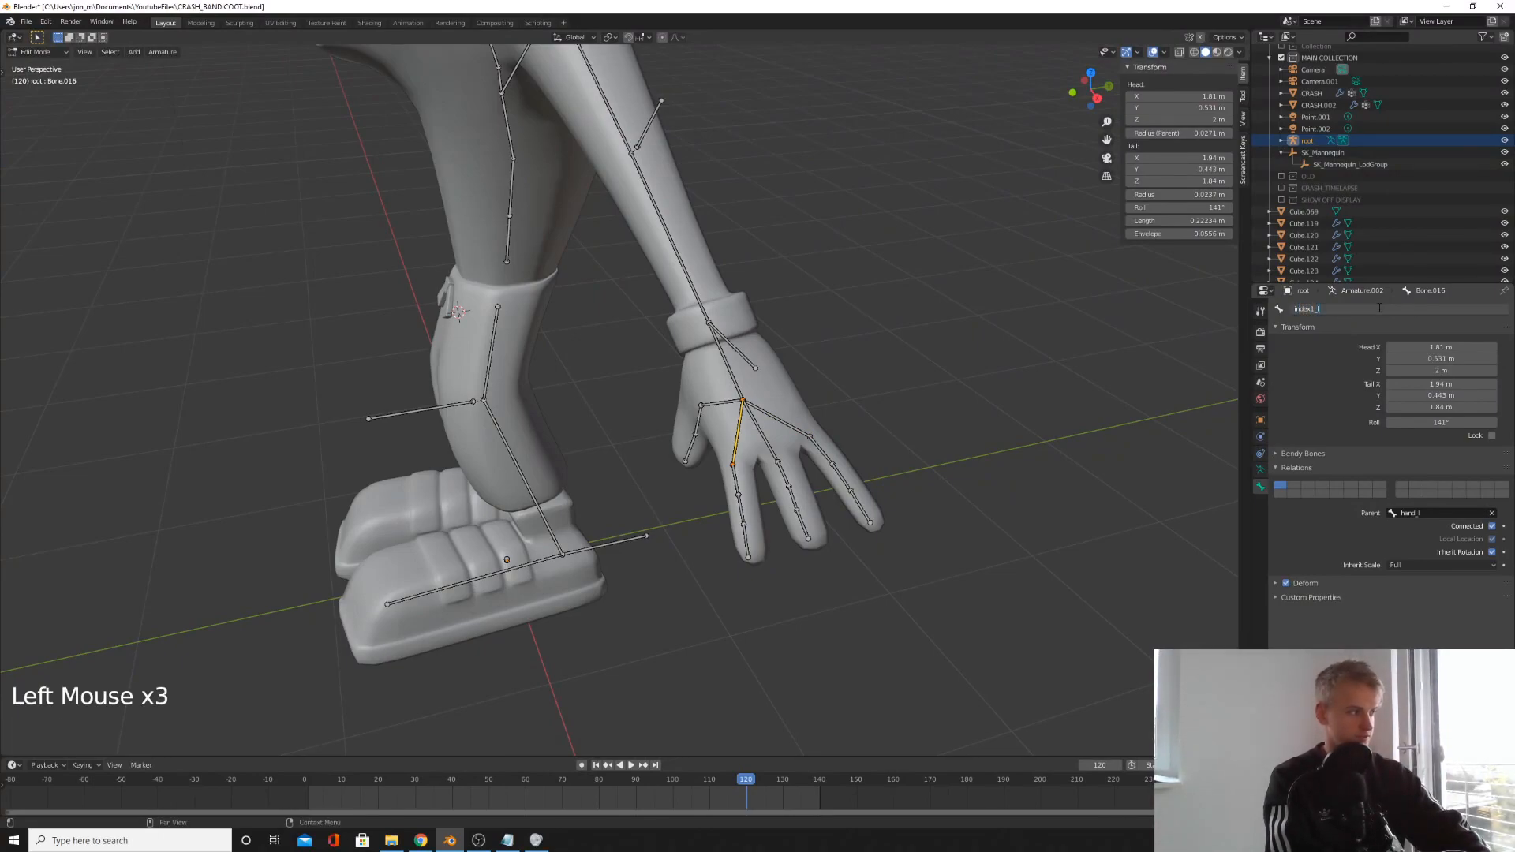
key("Return")
- Select the second bone of the left index finger, just past its base, for renaming
left_click(734, 478)
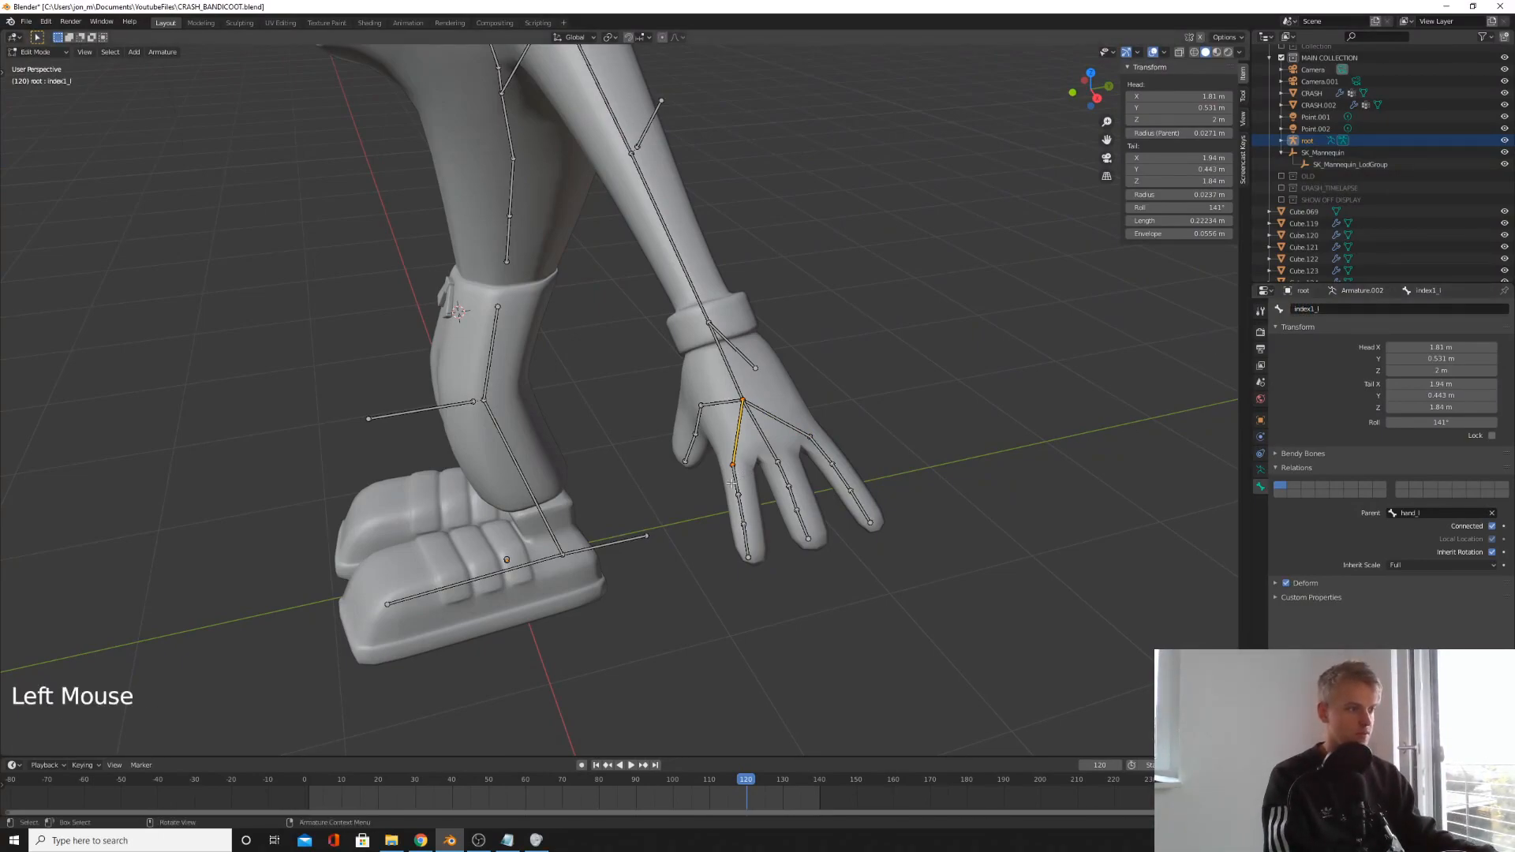
- Name the second bone of the left index finger index2_l
left_click(1405, 310)
type("index2_l")
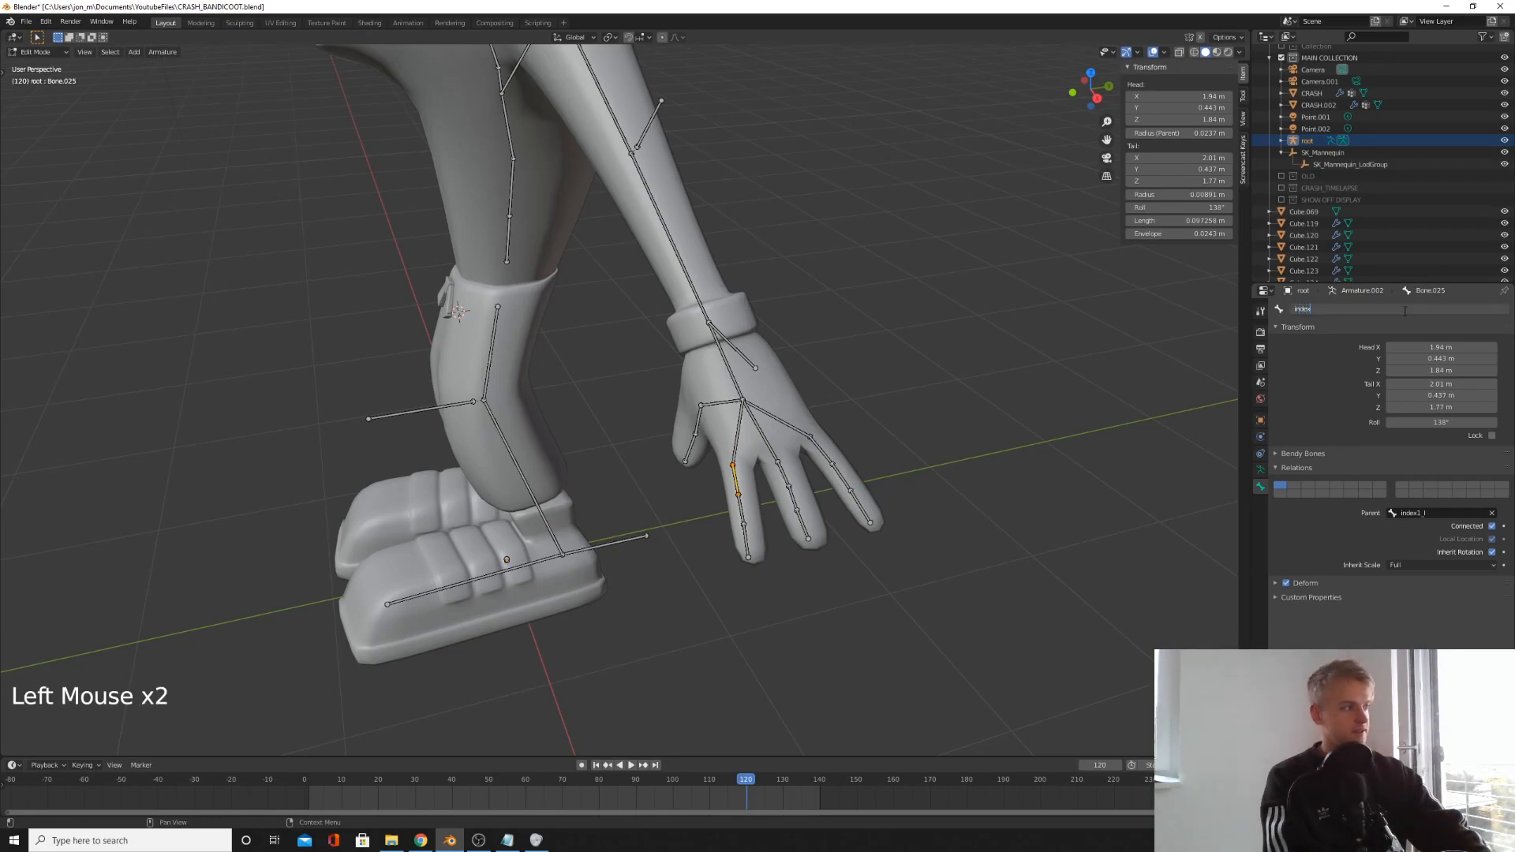
key("Return")
- Rename the third bone of the left index finger as index3_l
left_click(741, 509)
double_click(1390, 310)
type("index3")
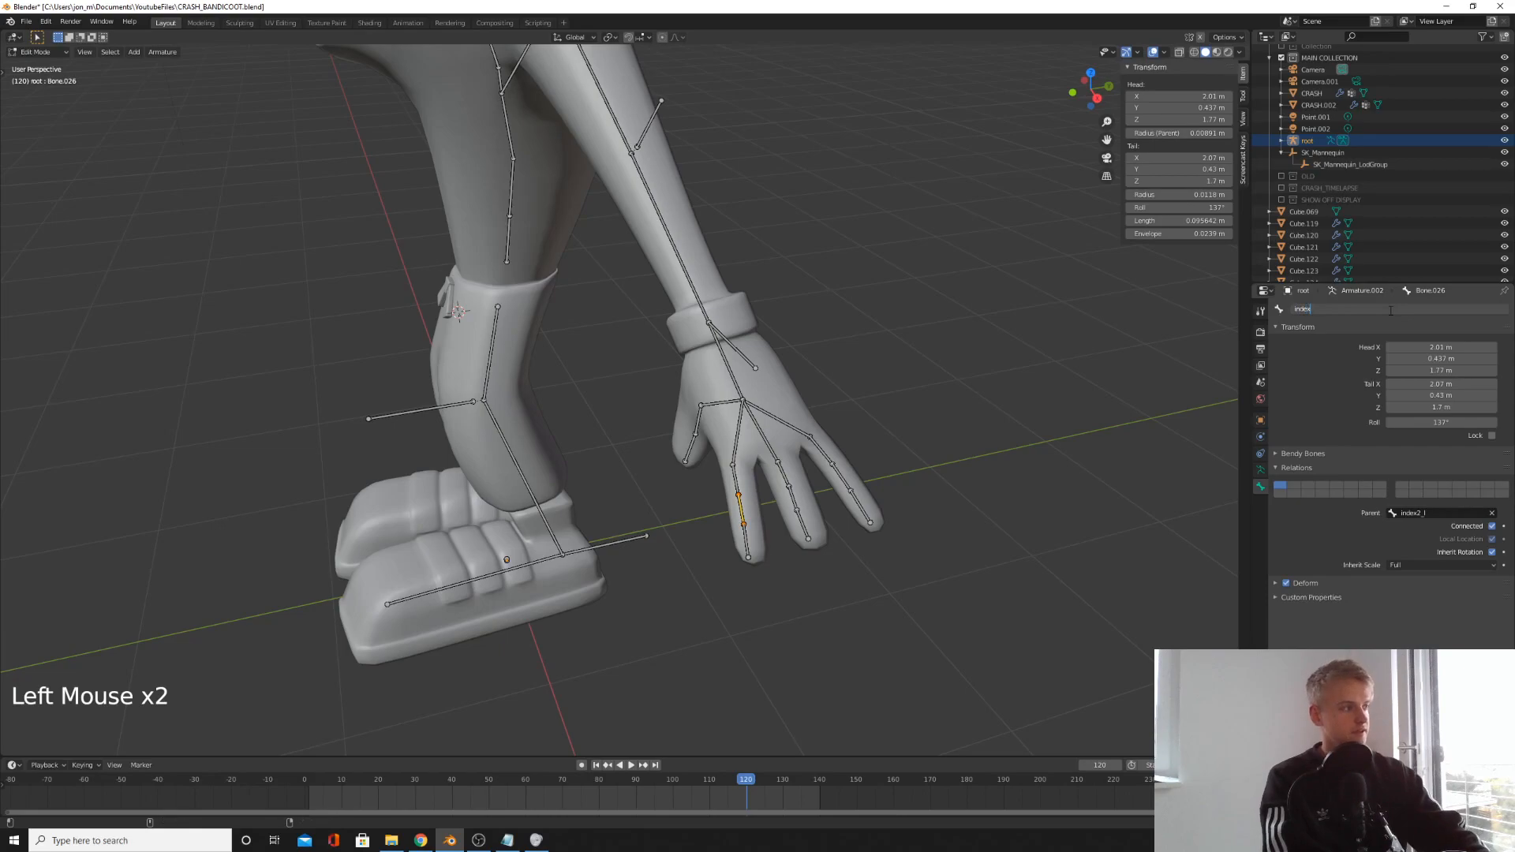
type("_")
key("BackSpace")
type("3_l")
key("Return")
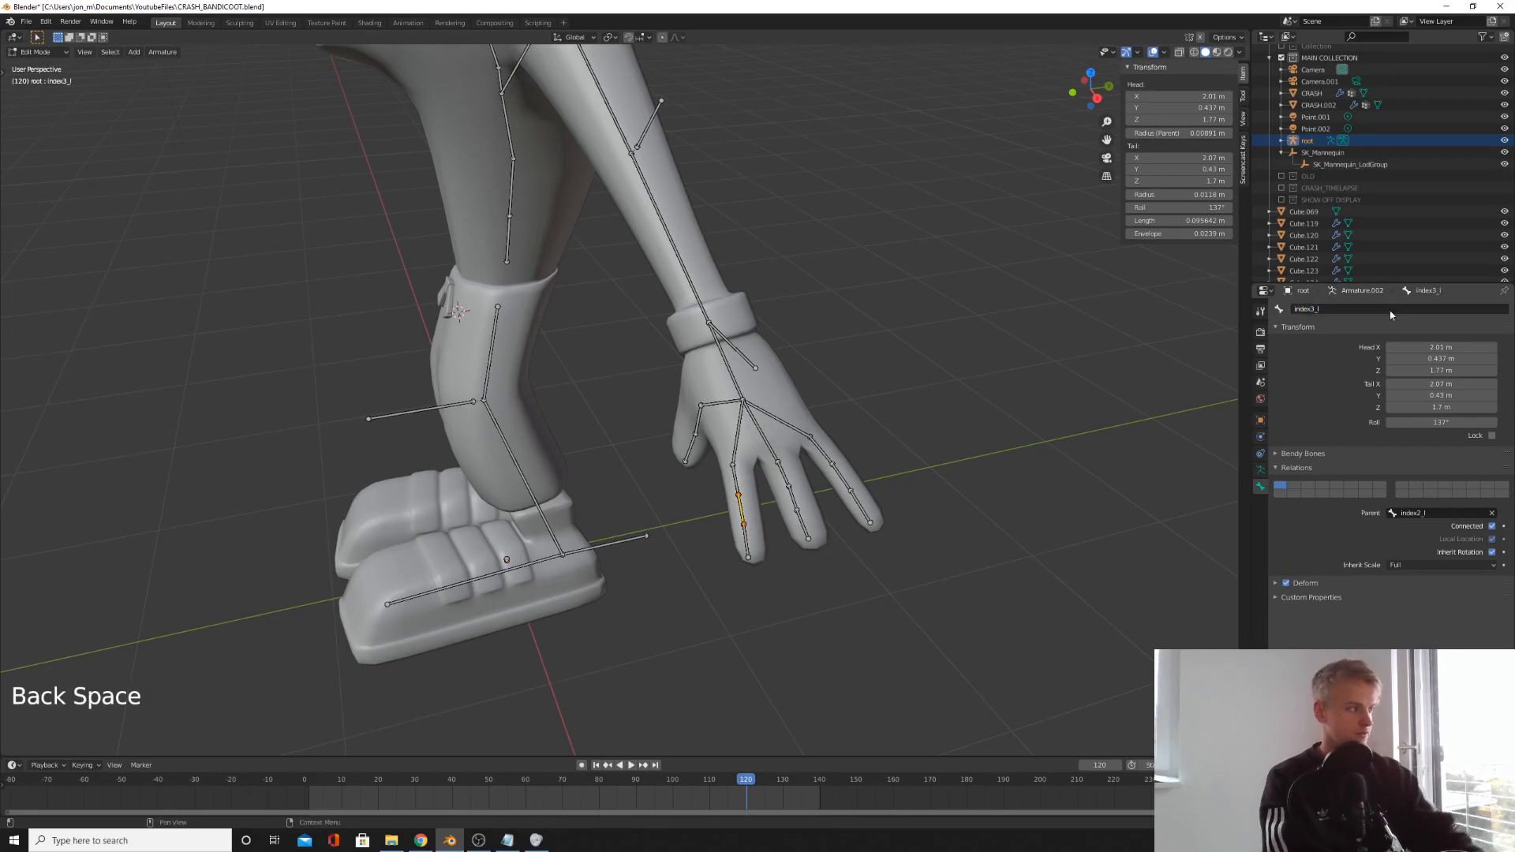
- Rename the fingertip bone of the left index finger as index4_l
left_click(746, 544)
double_click(1357, 310)
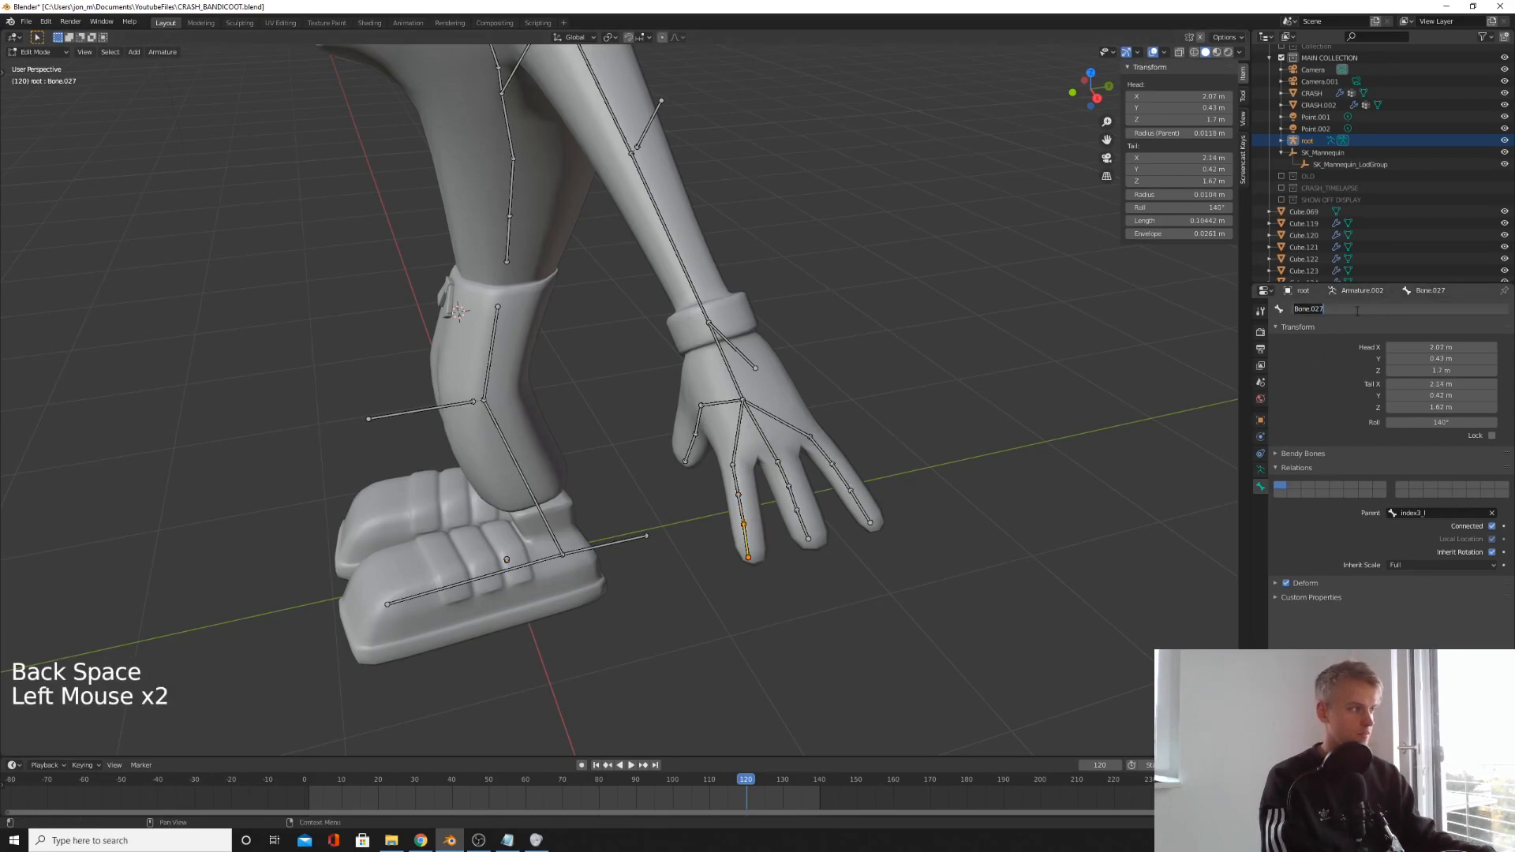
type("index4_l")
key("Return")
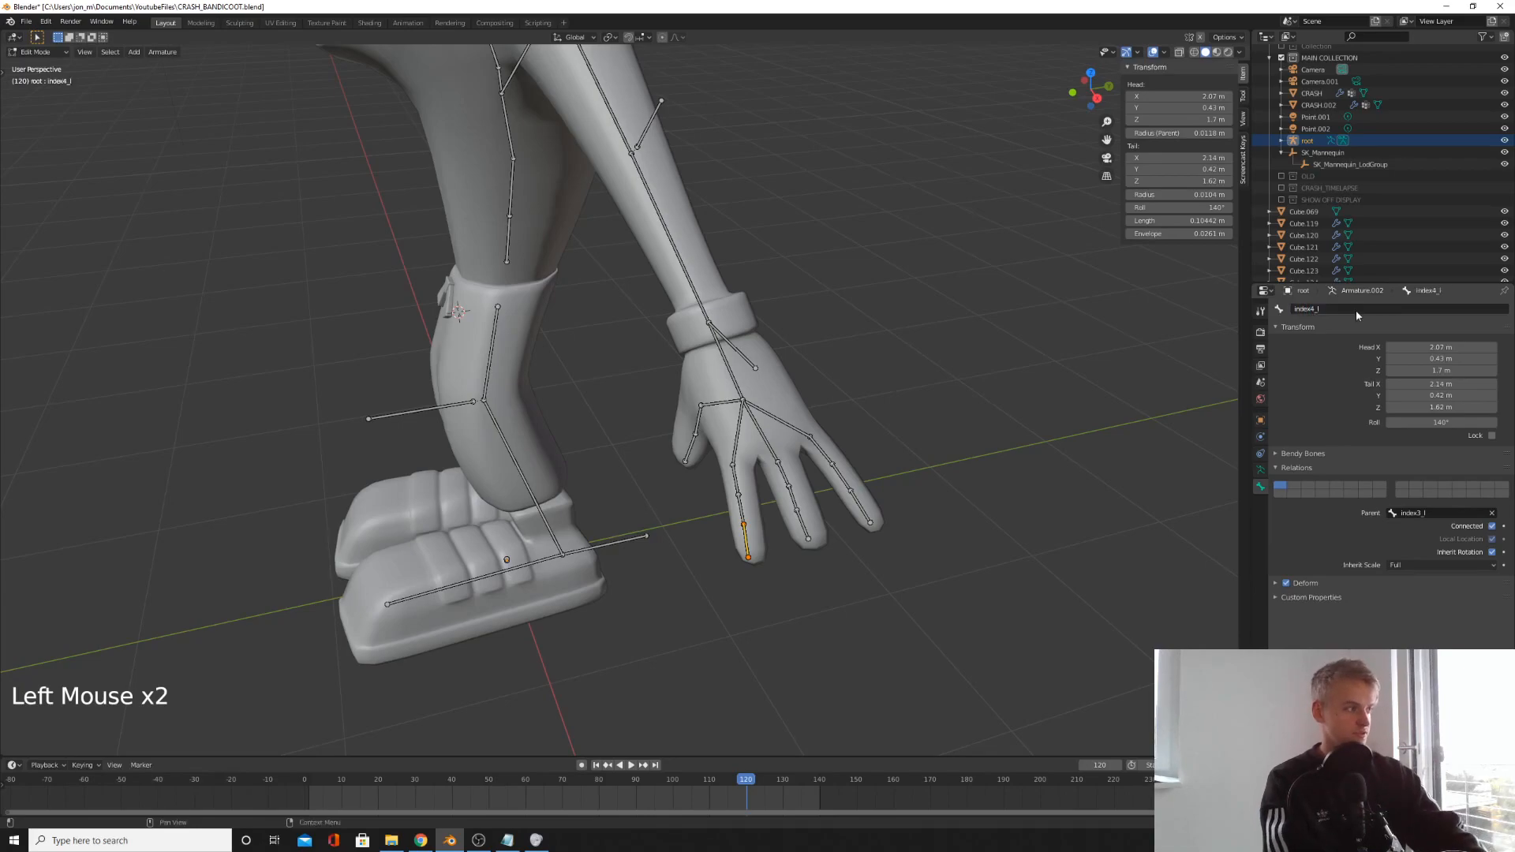
- Rename the first bone of the left middle finger, branching from the hand bone, as middle1_l
left_click(755, 435)
double_click(1404, 308)
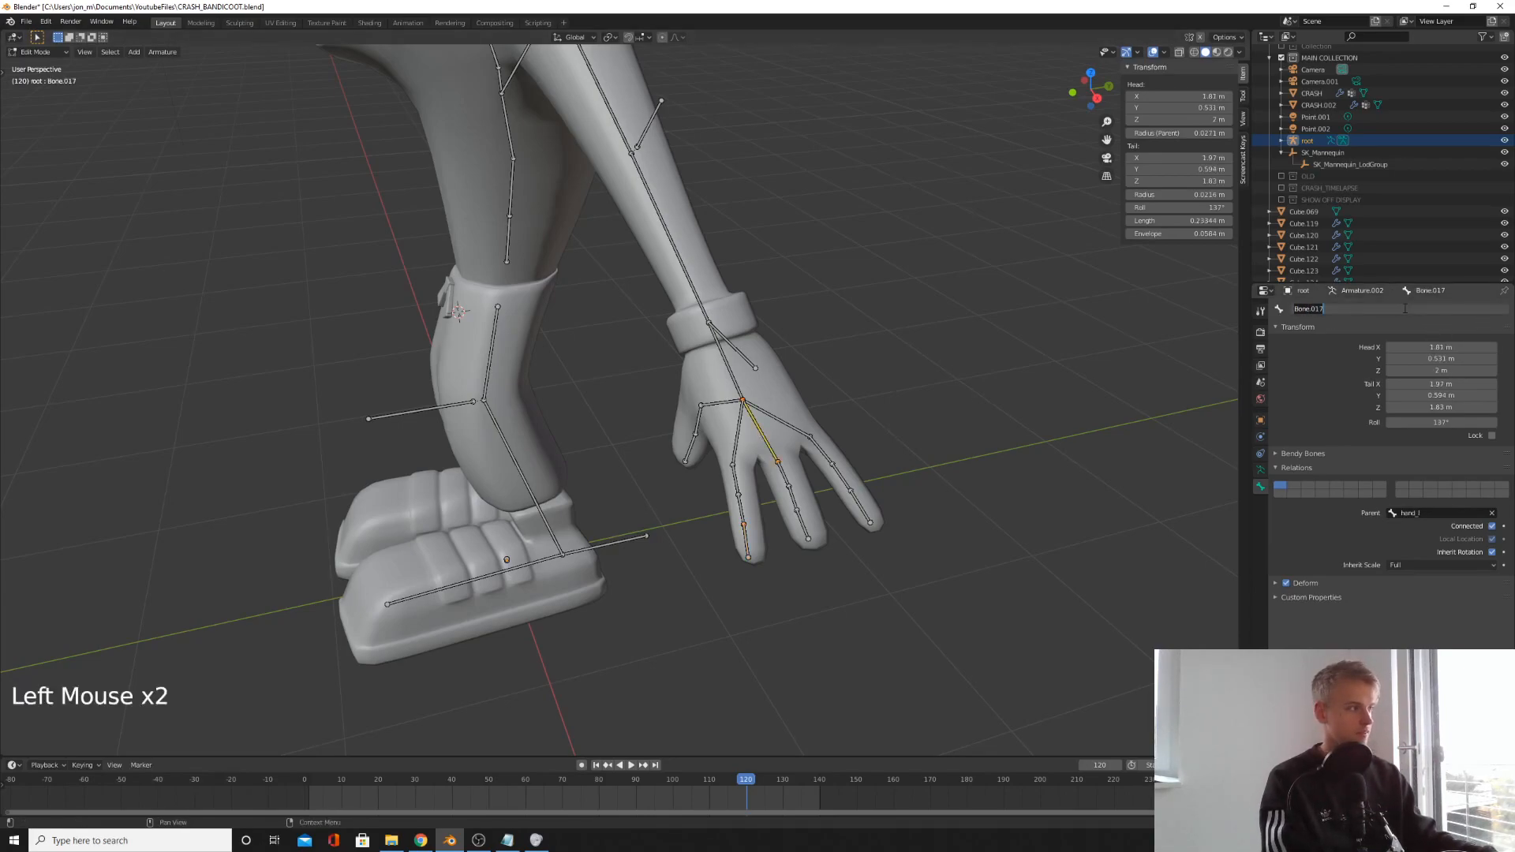
type("middle_")
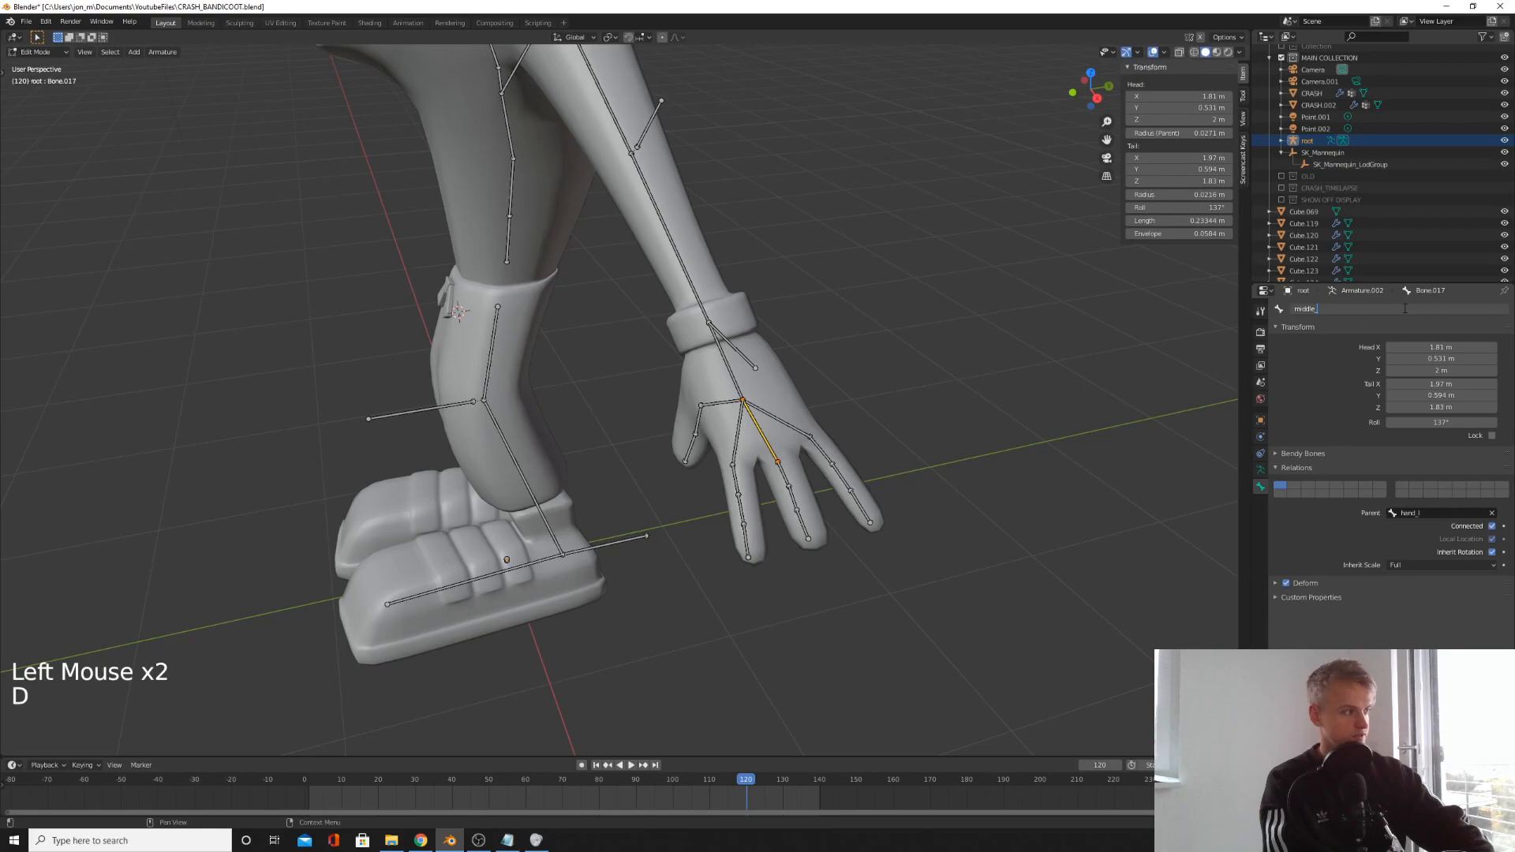
key("BackSpace")
type("1_l")
key("Return")
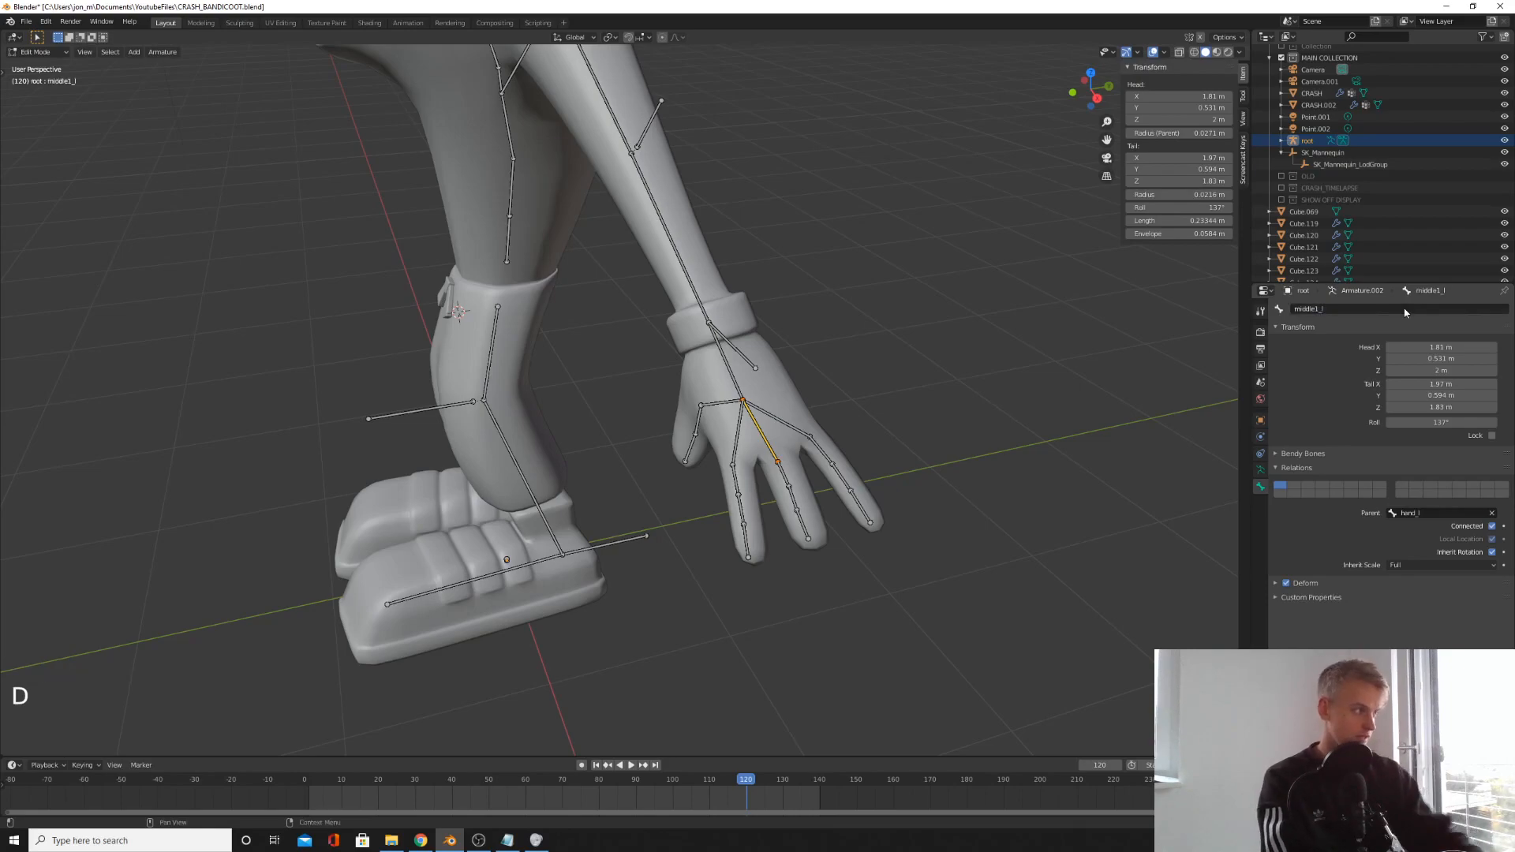
- Rename the second bone of the left middle finger as middle2_l
left_click(784, 473)
double_click(1332, 309)
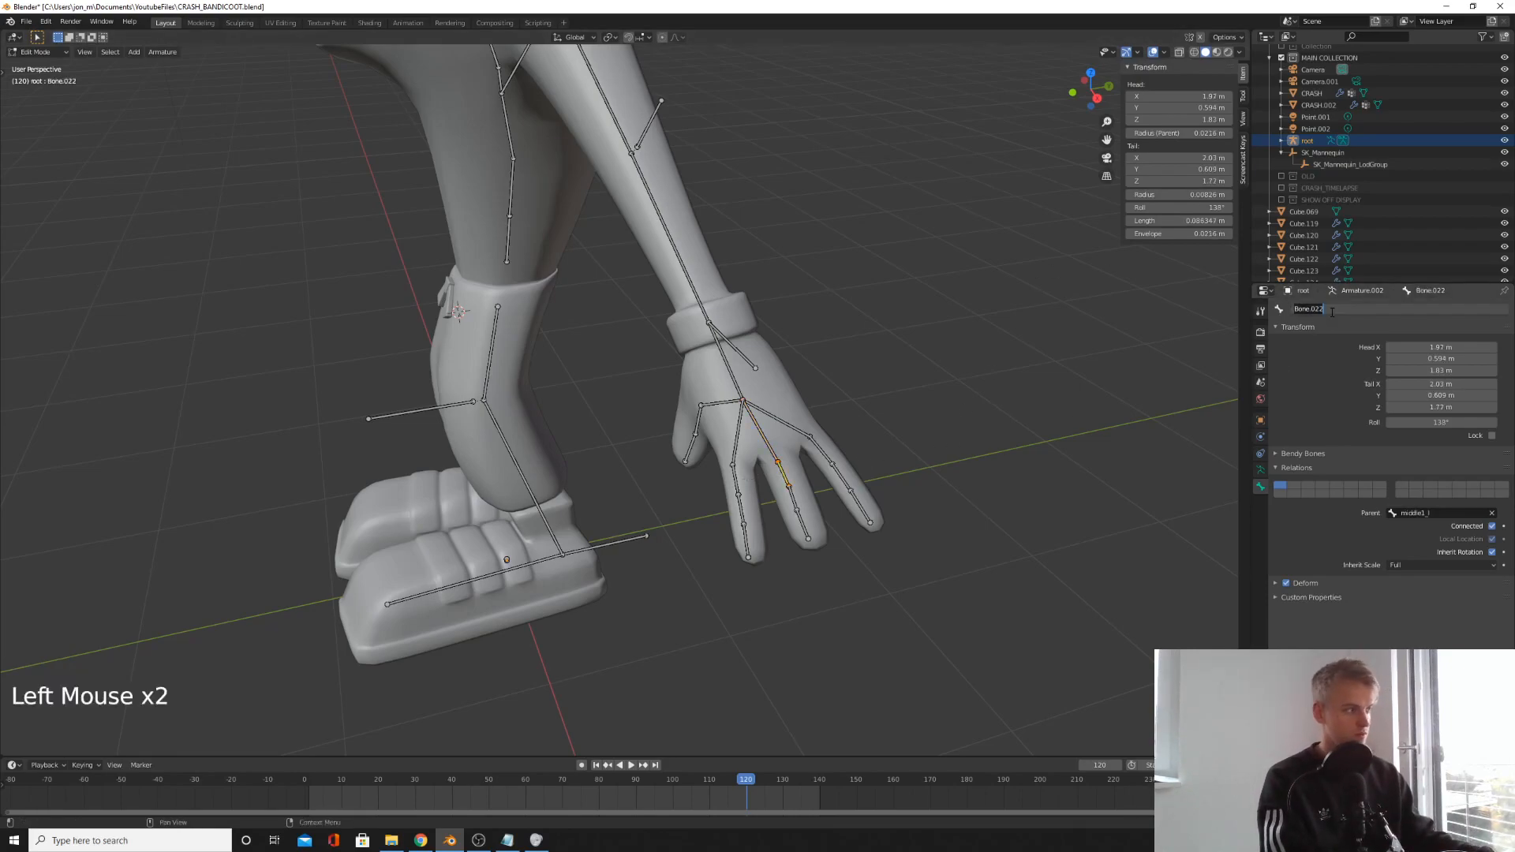
type("middle2_")
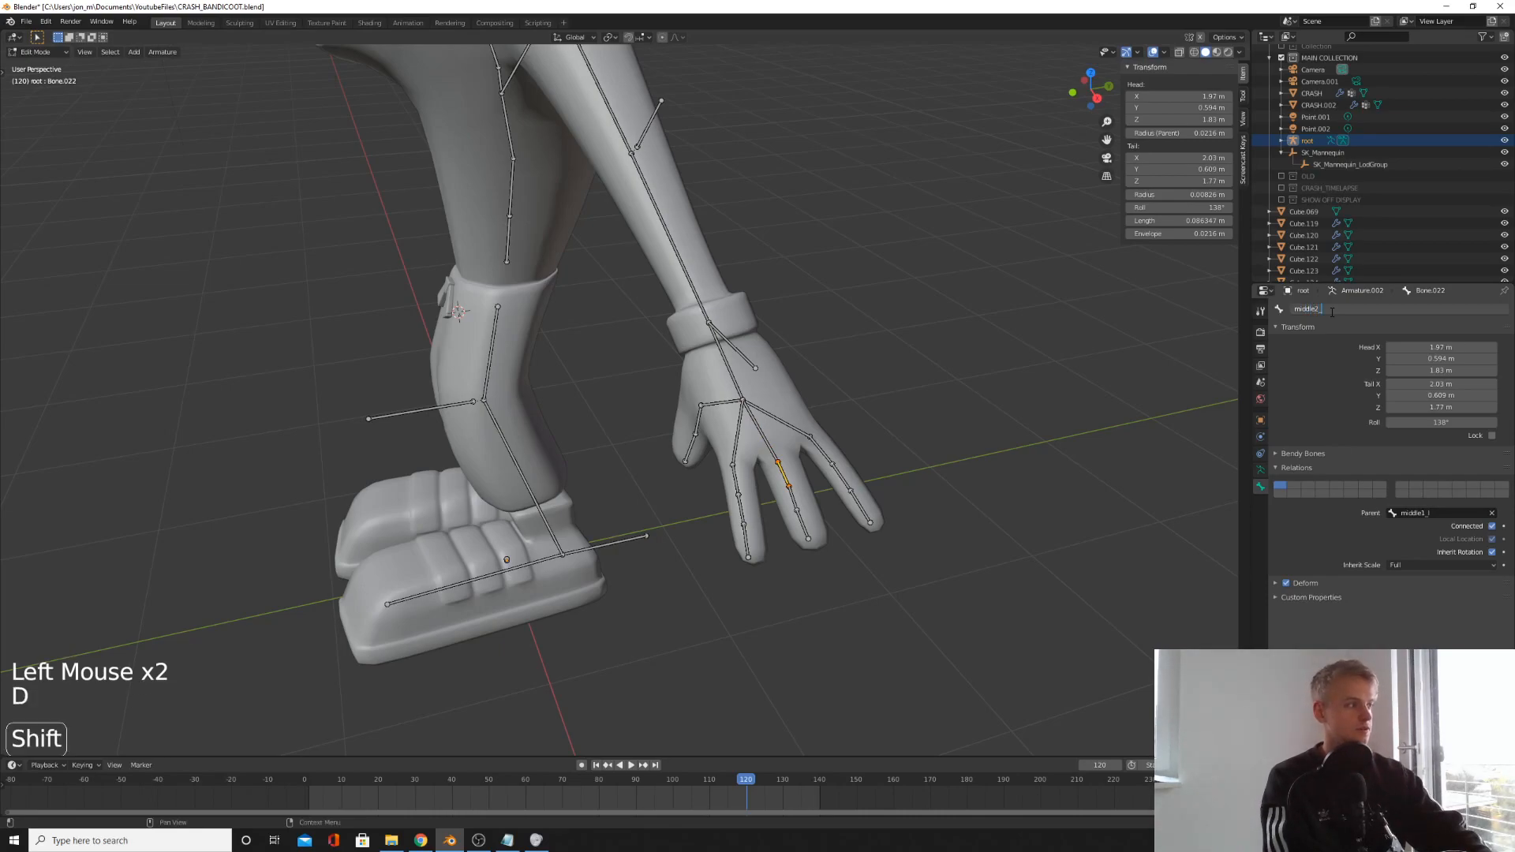
type("l")
key("Return")
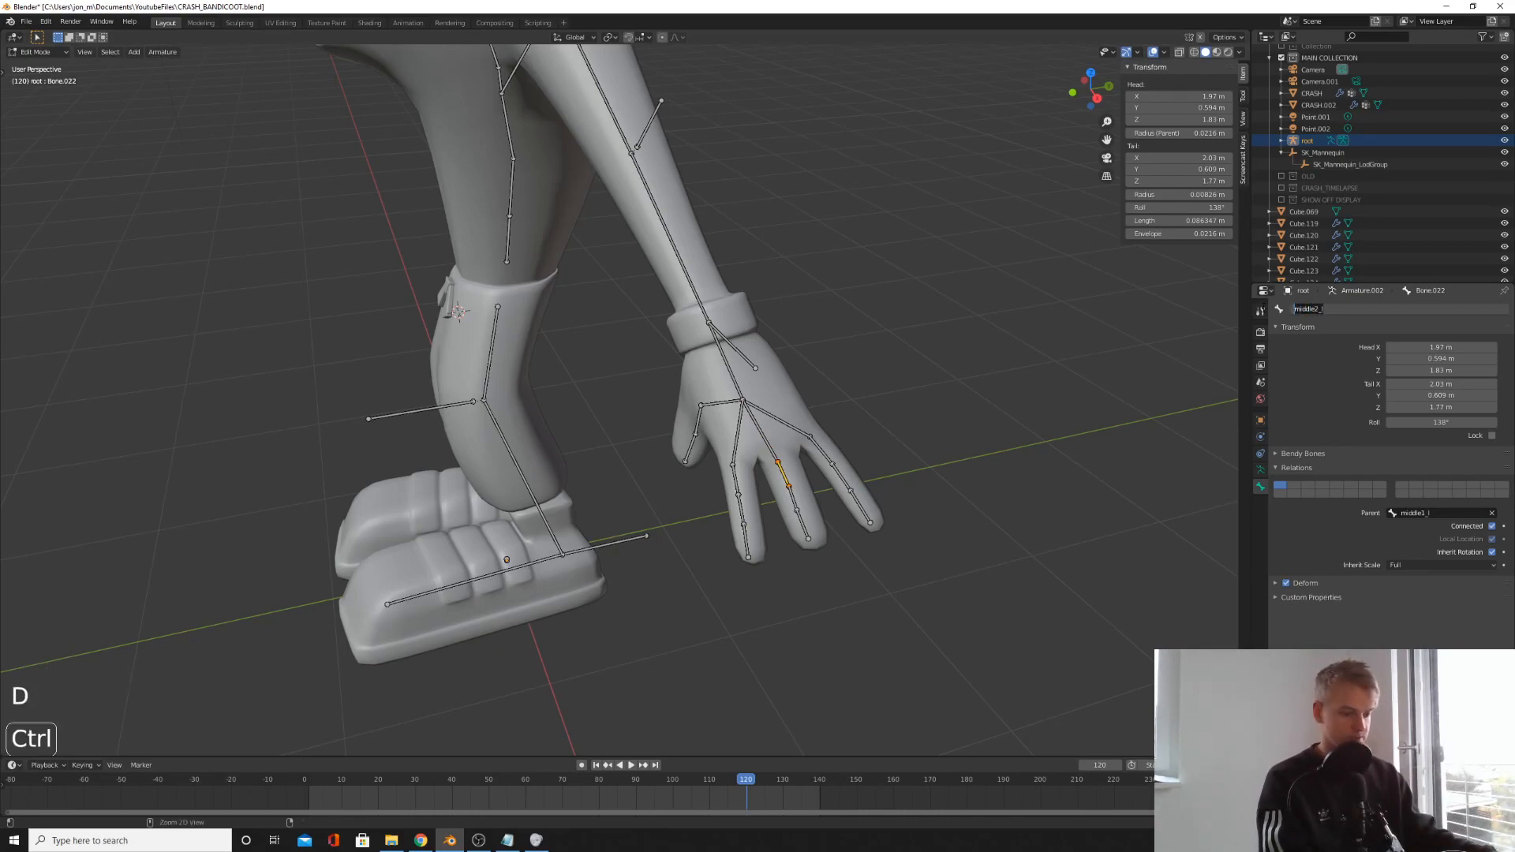
- Rename the third bone of the left middle finger as middle3_l
left_click(794, 498)
double_click(1325, 310)
key("BackSpace")
type("3")
key("Return")
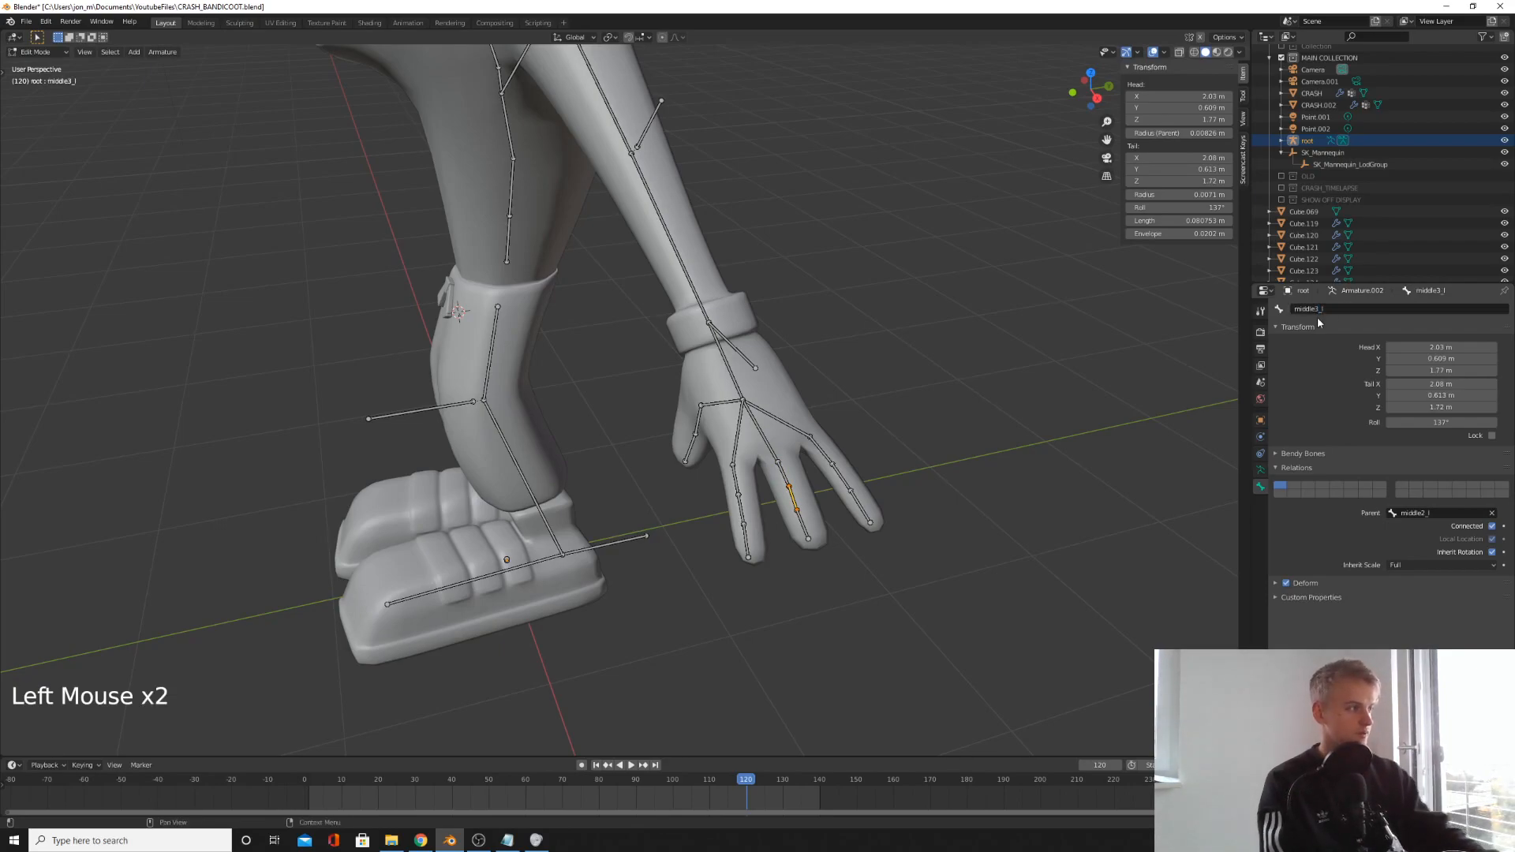
- Rename the fingertip bone of the left middle finger as middle4_l
left_click(800, 524)
left_click(1337, 309)
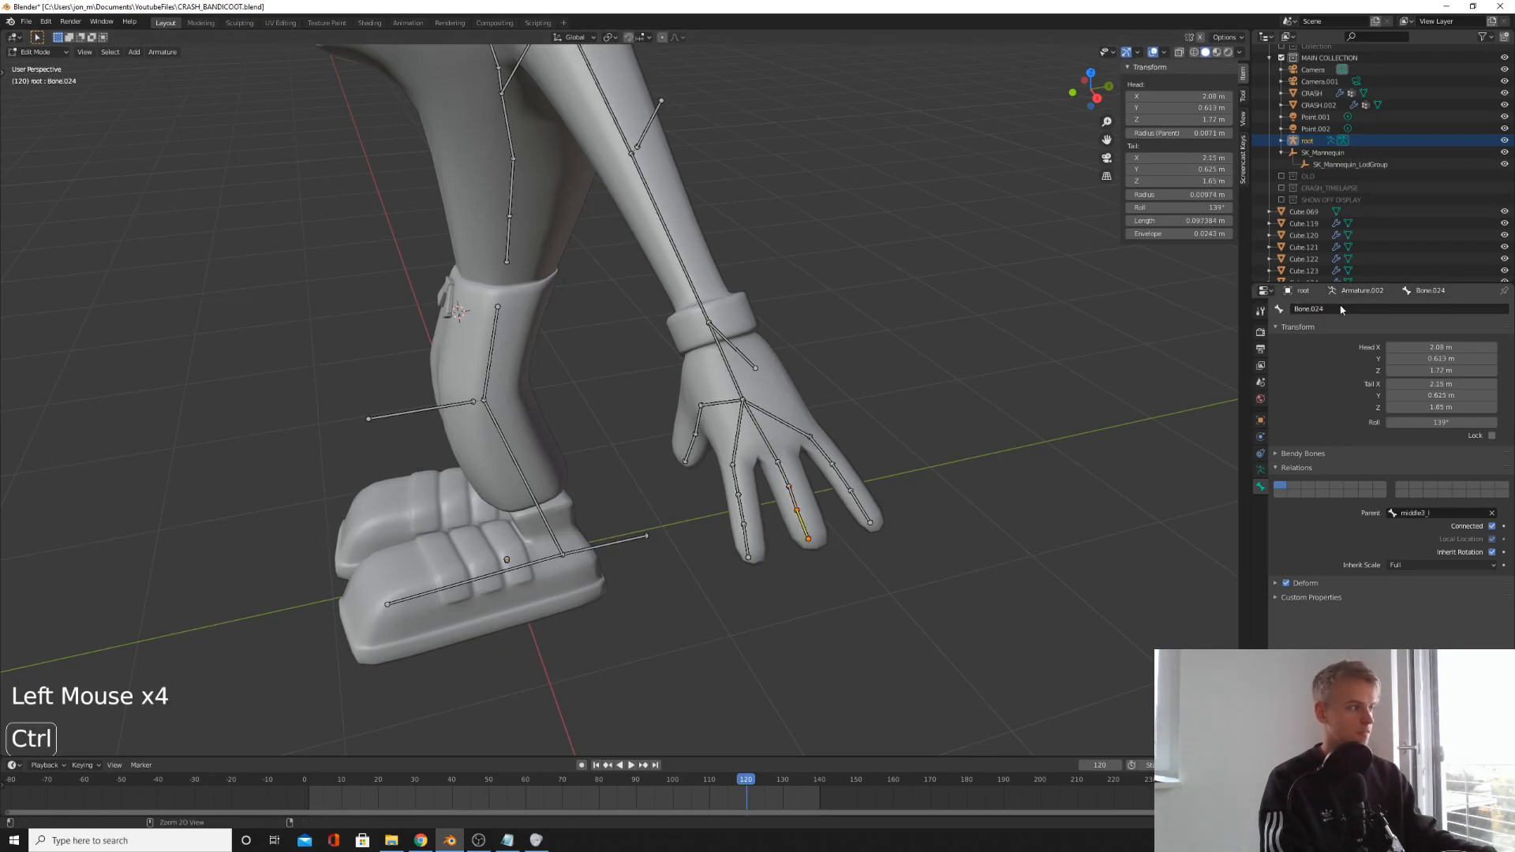
left_click(1337, 309)
type("middle2_l")
left_click(1319, 309)
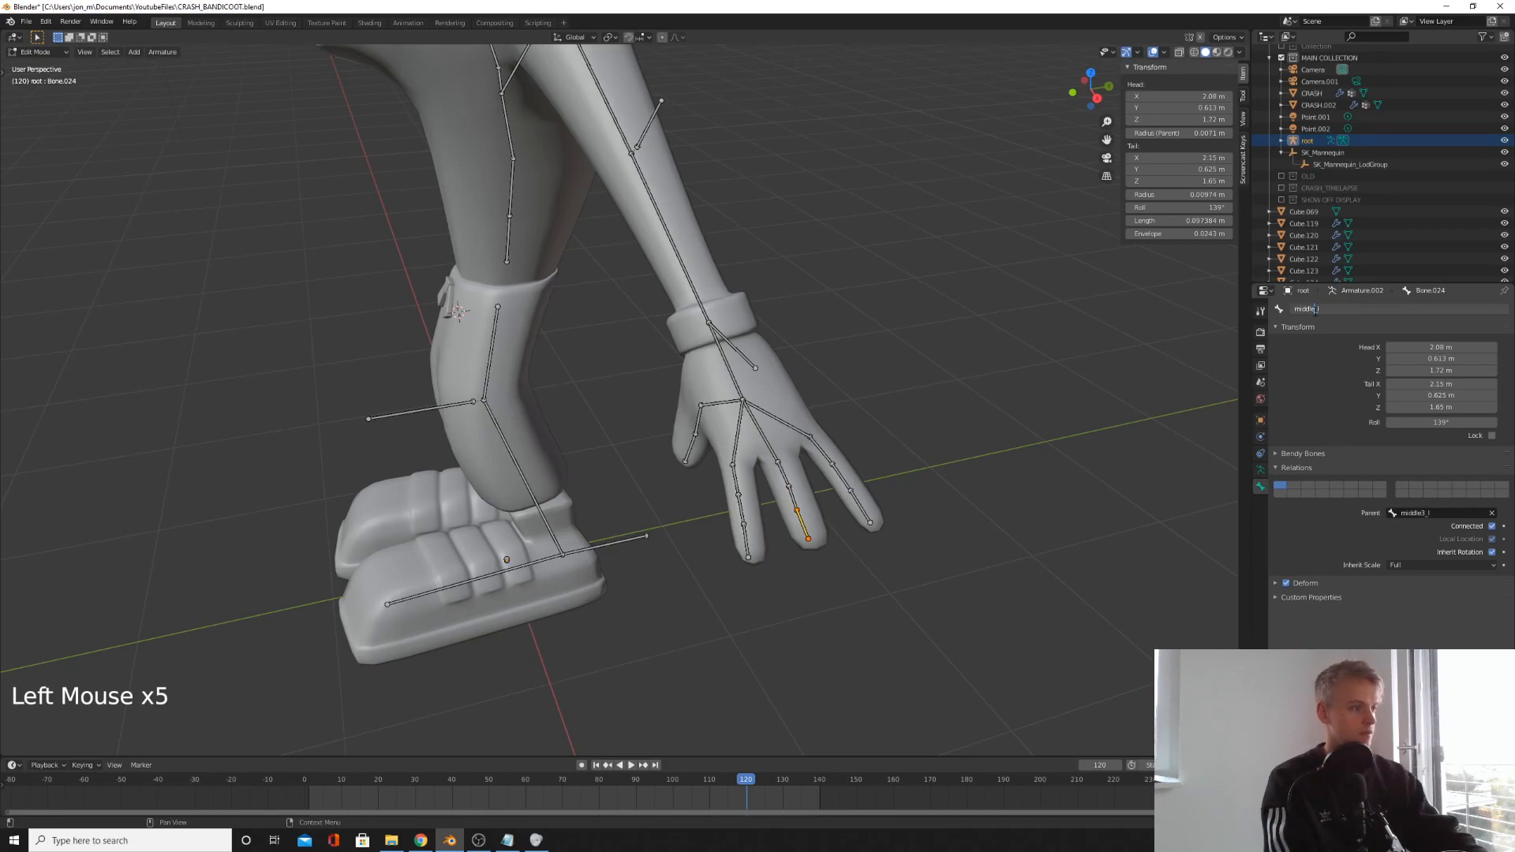
type("4")
key("Return")
- Rename the first bone of the outermost left finger, branching from the hand bone, as ring1_l
middle_click_drag(839, 423, 805, 438, "shift")
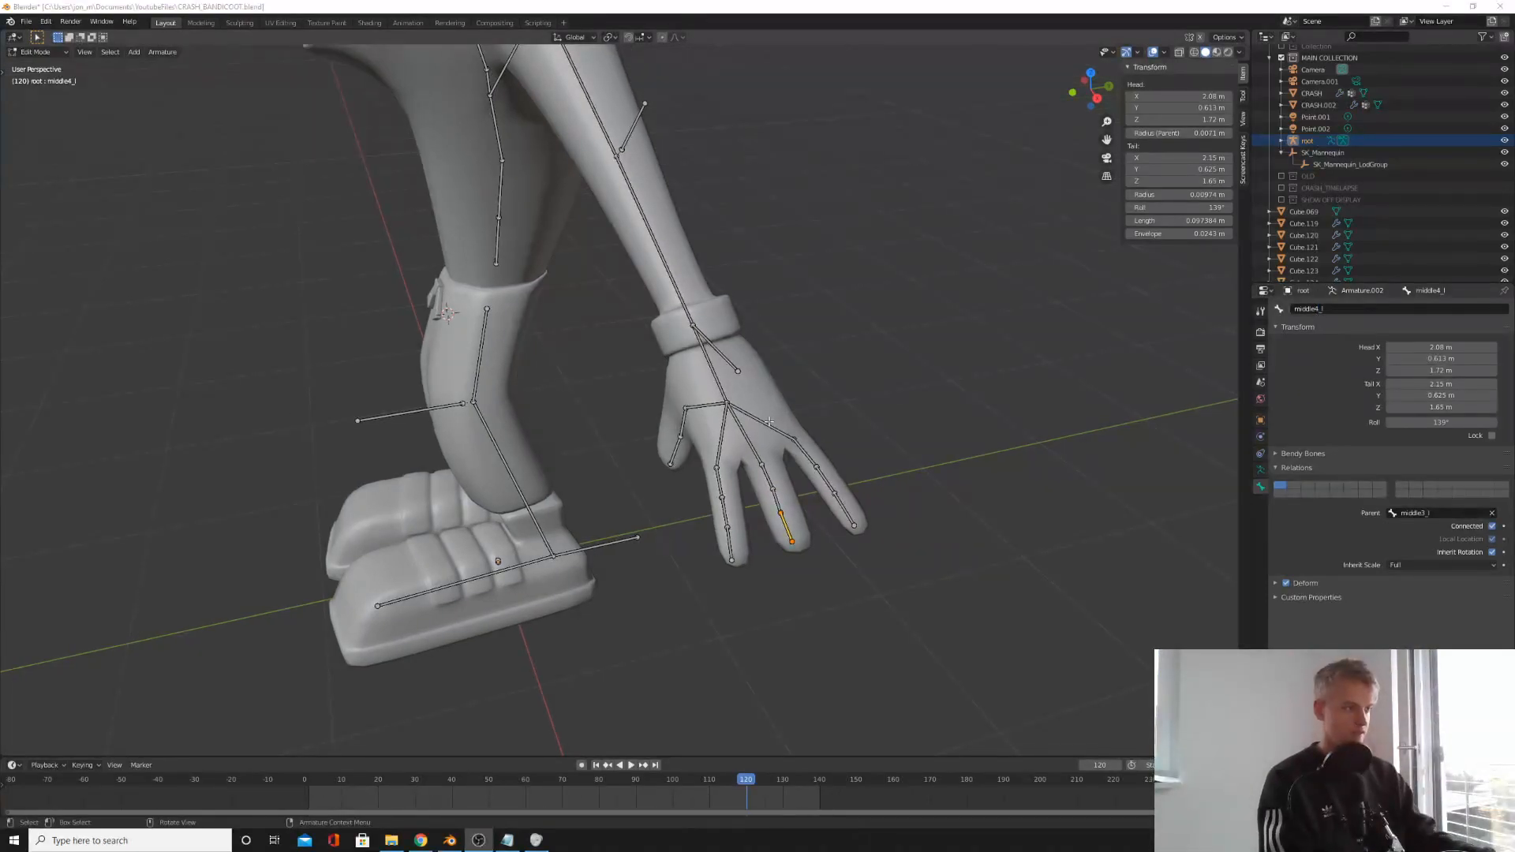
left_click(769, 422)
double_click(1338, 308)
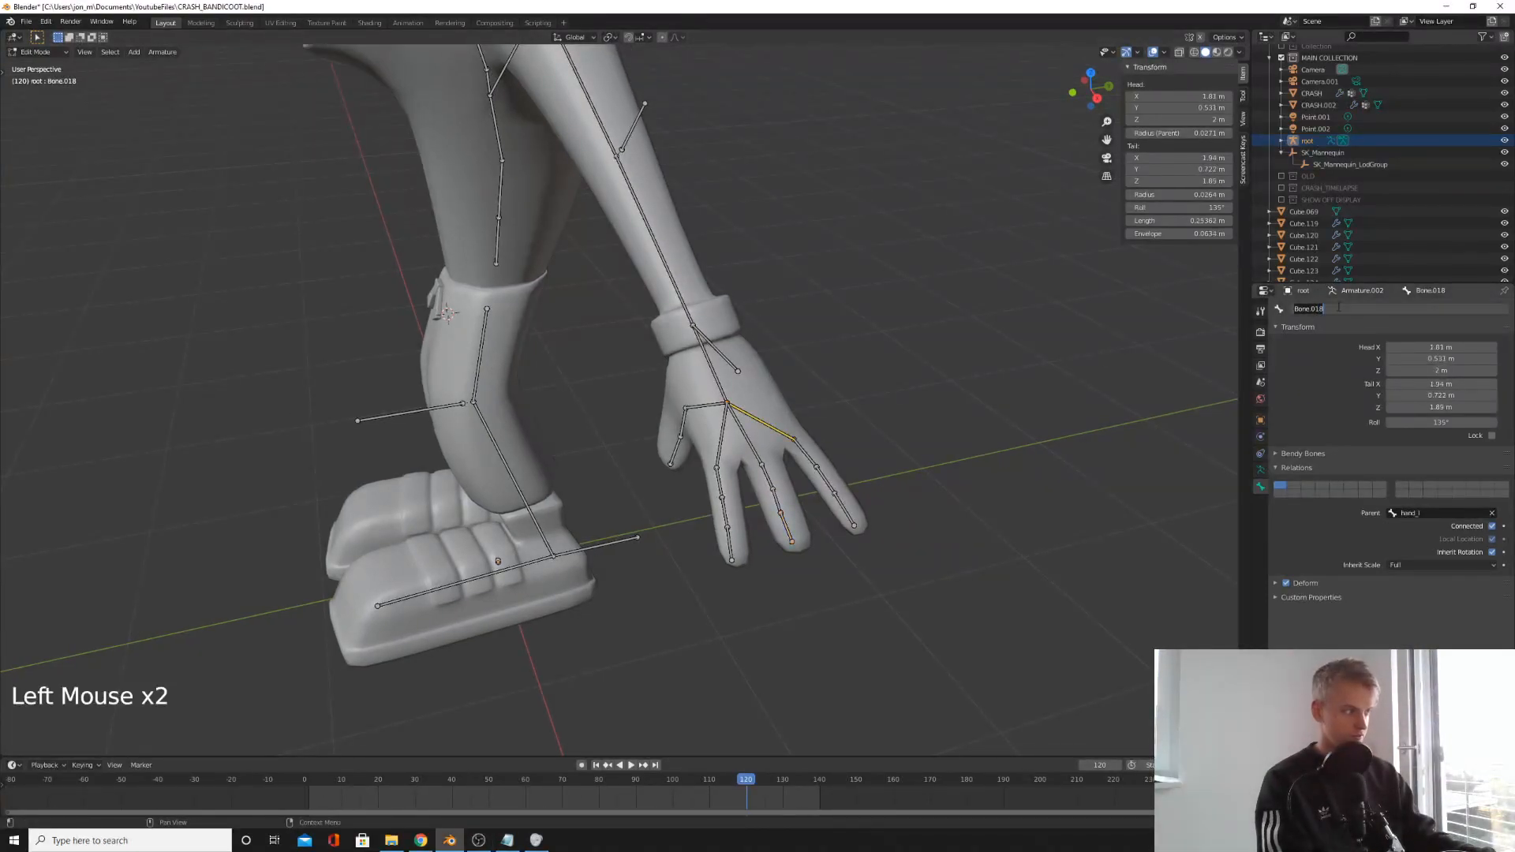
type("ring1_l")
key("Return")
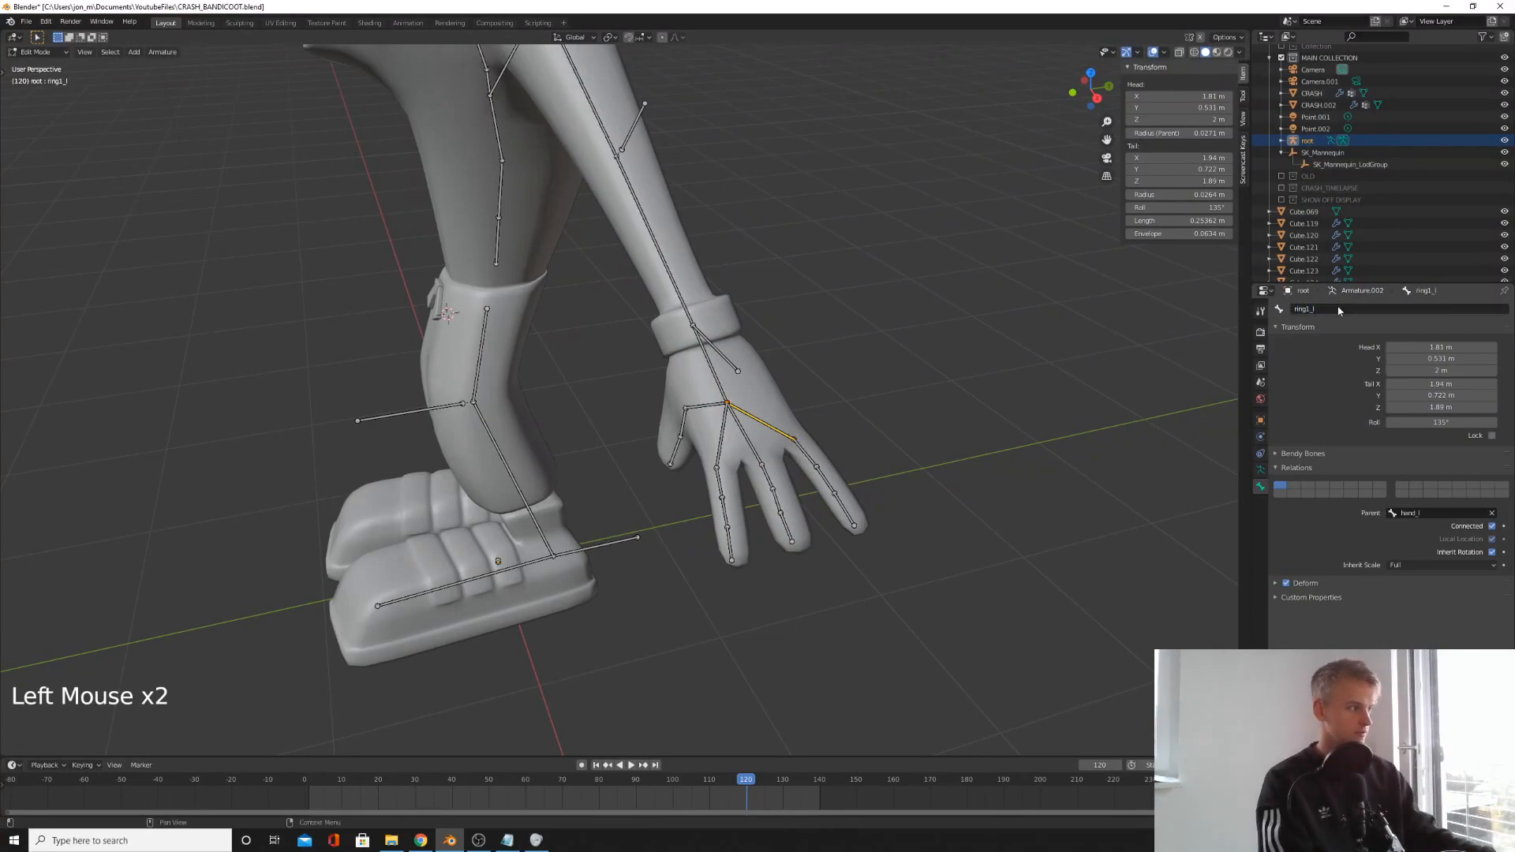
- Reuse the ring1_l name for the second bone of the left ring finger, changing it to ring2_l
double_click(1338, 309)
key("ctrl+c")
key("Return")
left_click(804, 448)
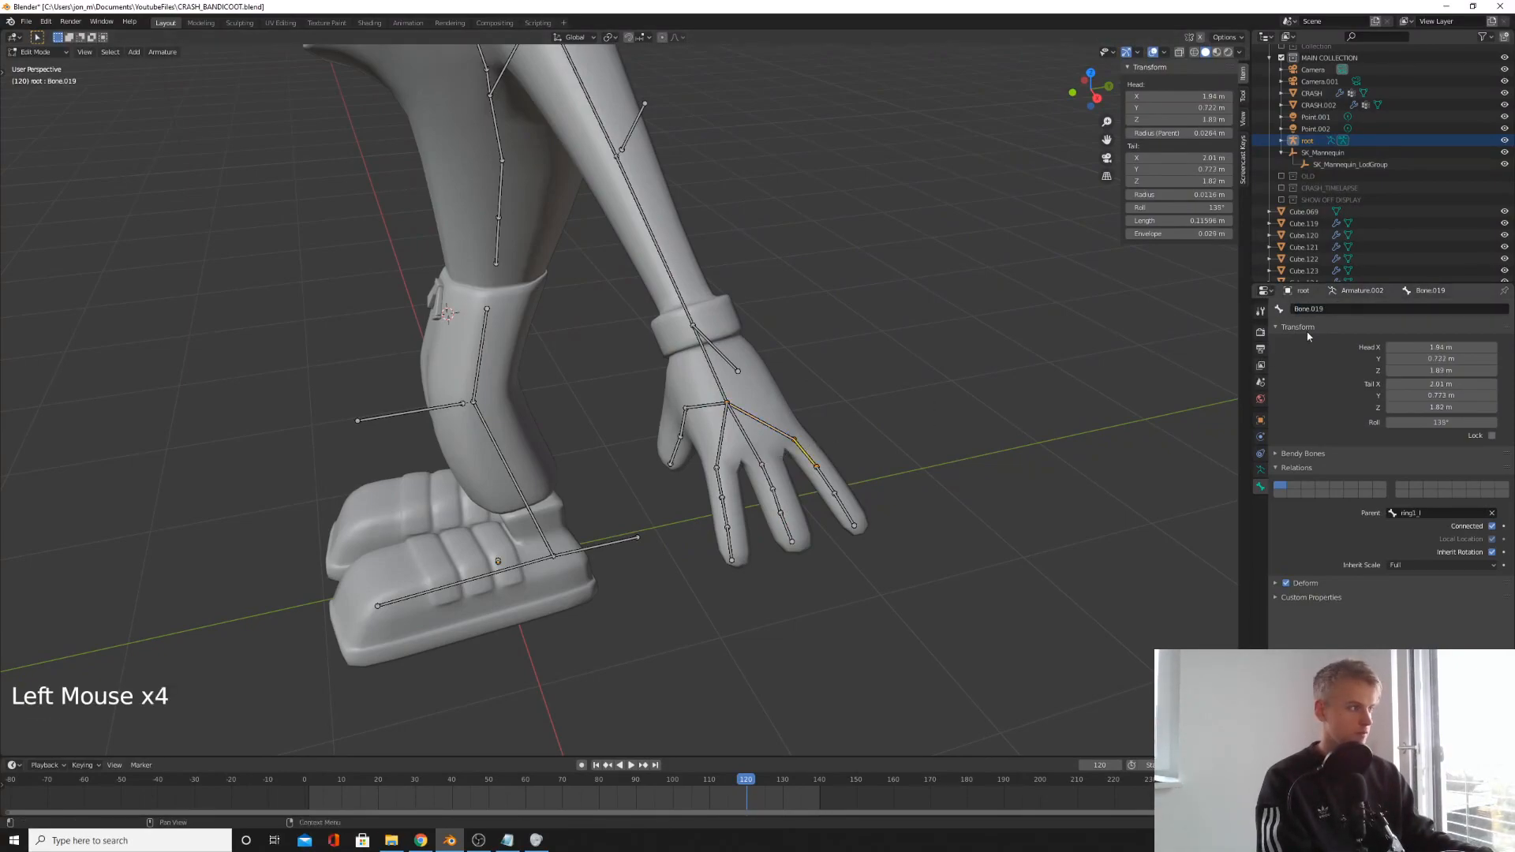
left_click(1341, 308)
key("ctrl+v")
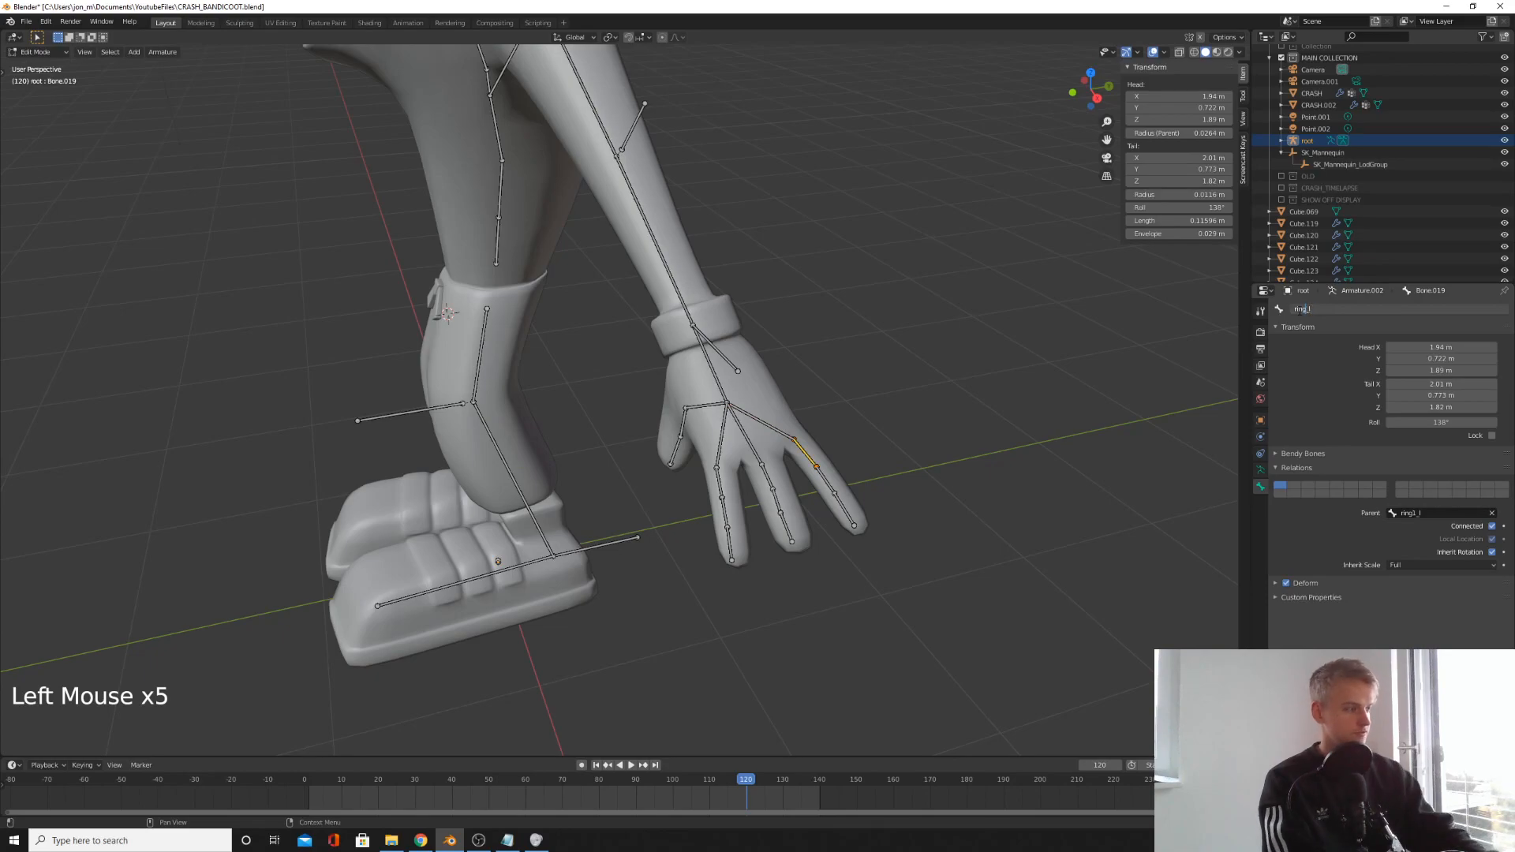
type("2")
key("Return")
- Rename the third bone of the left ring finger as ring3_l, reusing the copied ring bone name
left_click(827, 480)
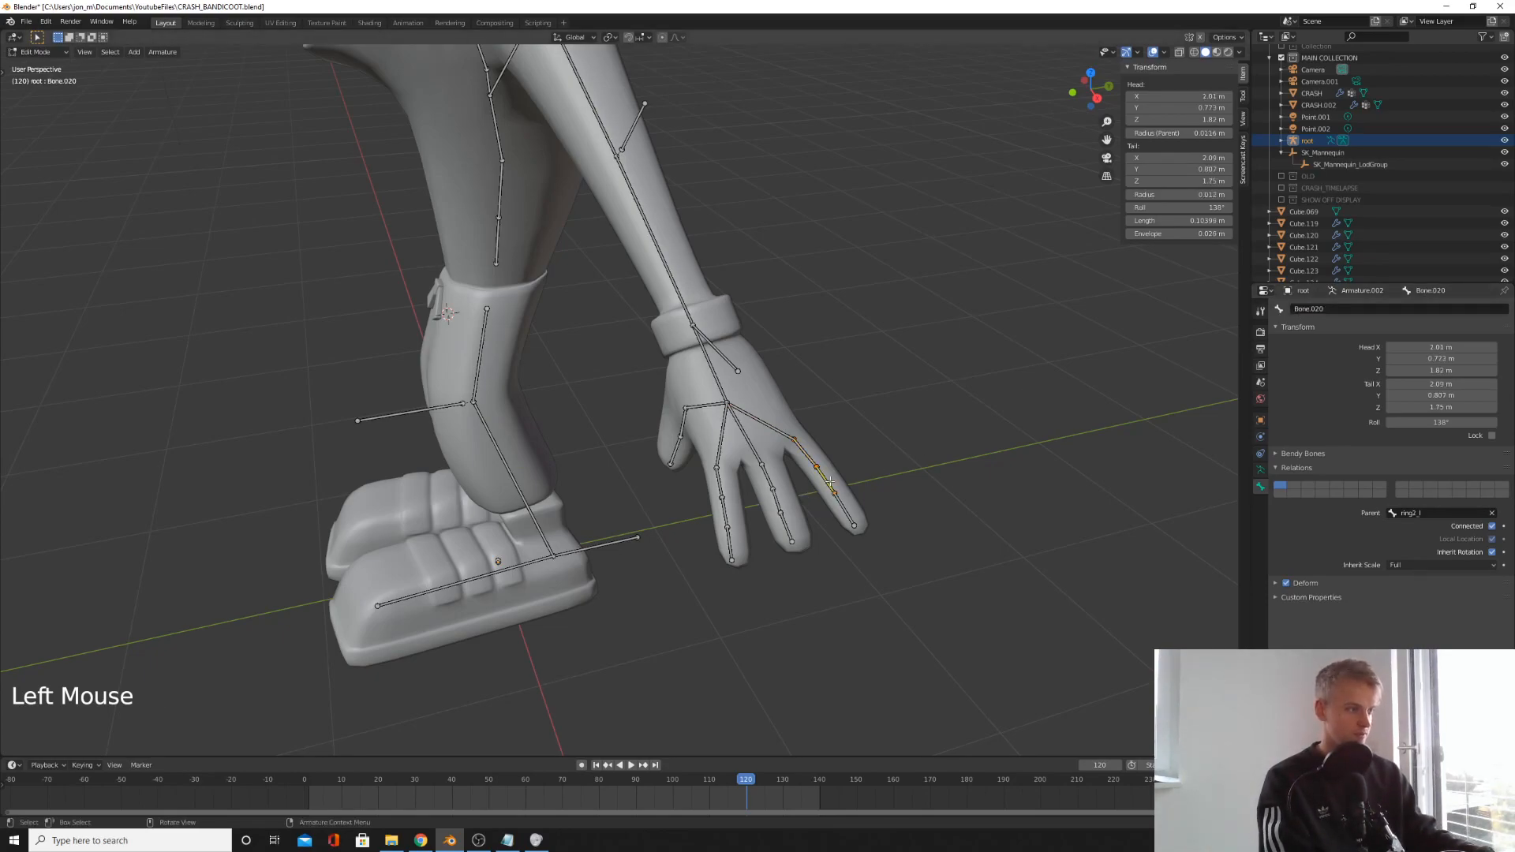
double_click(1305, 309)
key("ctrl+v")
type("3")
key("Return")
- Rename the fingertip bone of the left ring finger as ring4_l, reusing the copied ring bone name
left_click(843, 511)
left_click(1364, 308)
key("ctrl+v")
key("Left")
type("4")
key("Return")
- Select the whole armature in Object Mode and try moving it
scroll(328, 449, "down", 5)
middle_click_drag(328, 450, 163, 550)
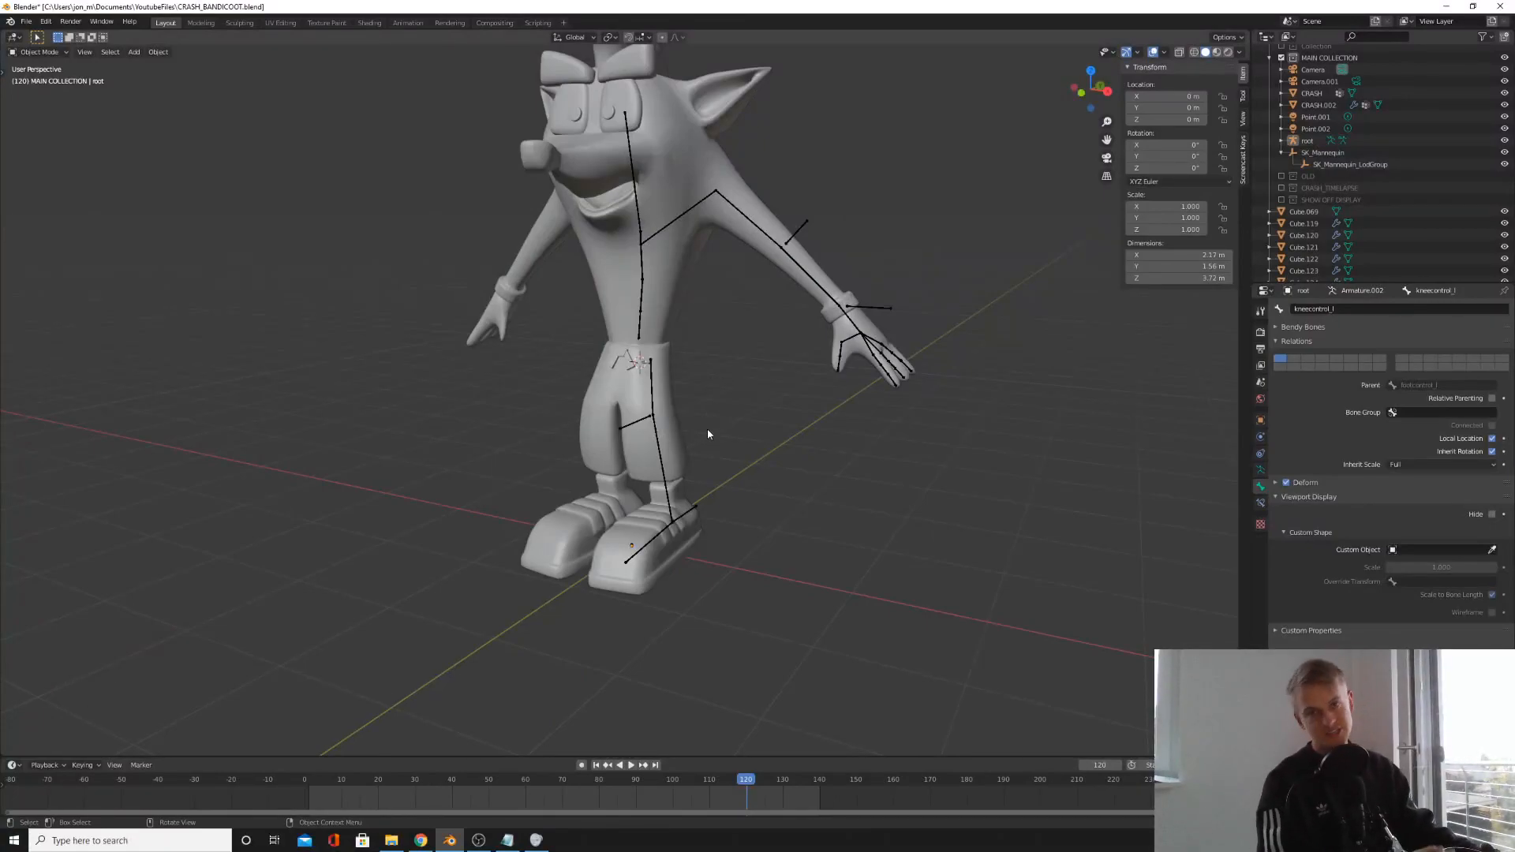
left_click(654, 446)
middle_click_drag(654, 445, 744, 460)
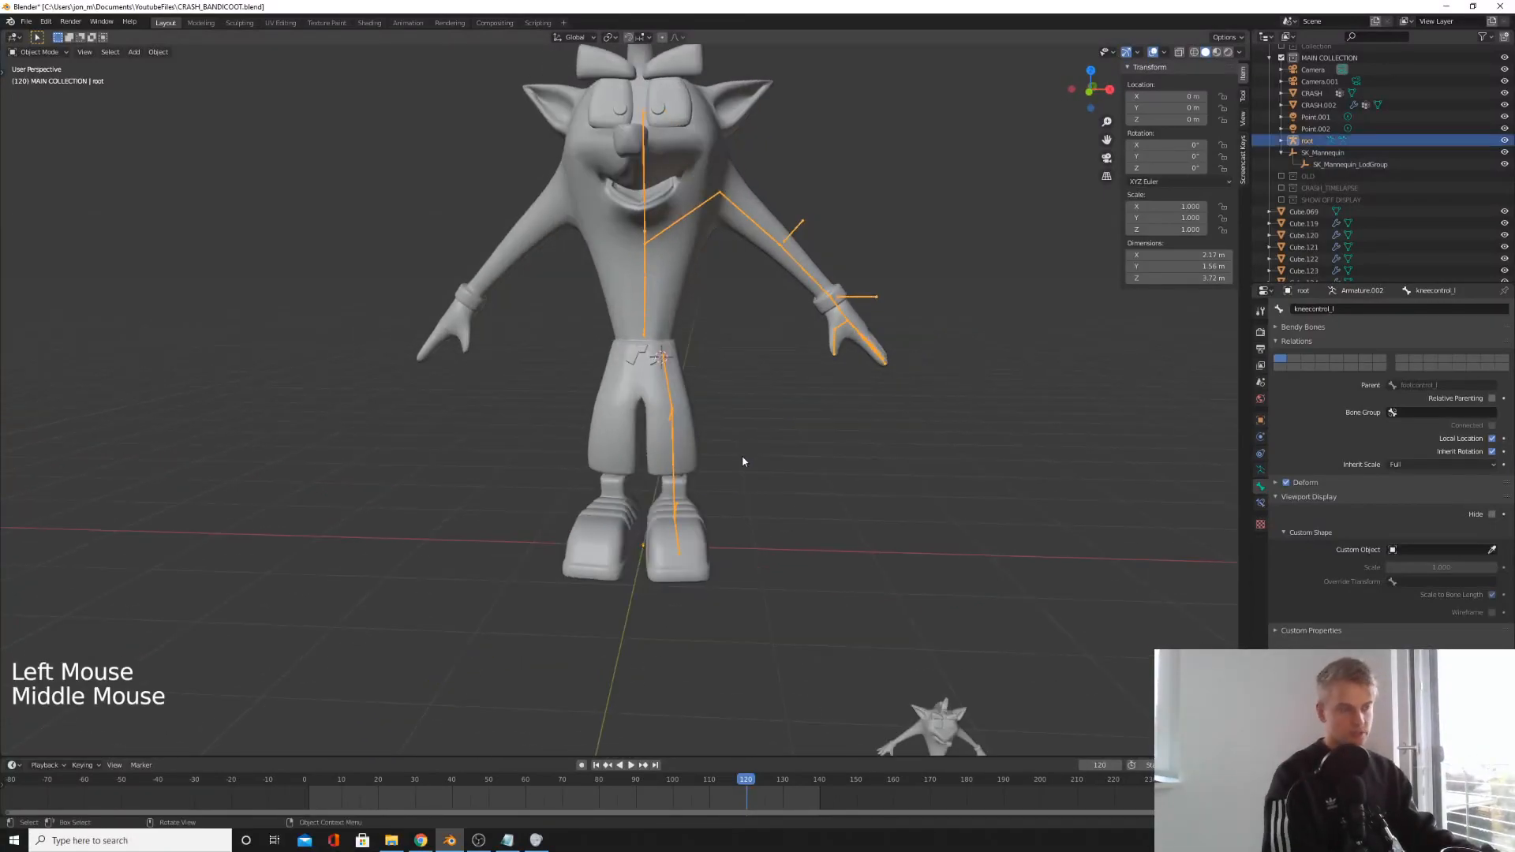
key("g")
key("Escape")
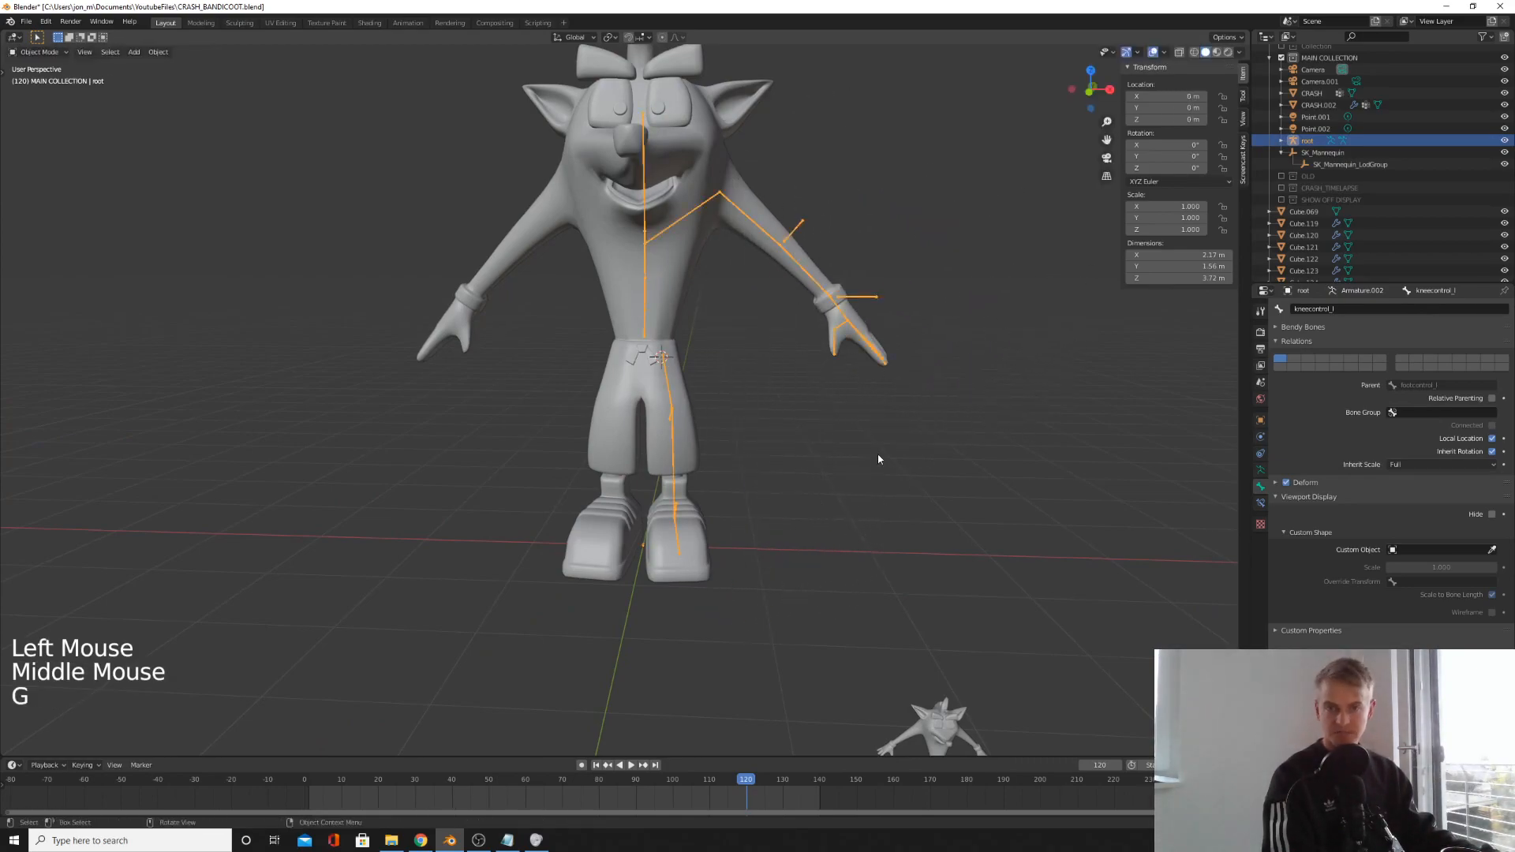
- Try moving the kneecontrol_l bone in Edit Mode, and return to Object Mode
middle_click_drag(883, 447, 720, 484)
key("Tab")
left_click(722, 489)
key("g")
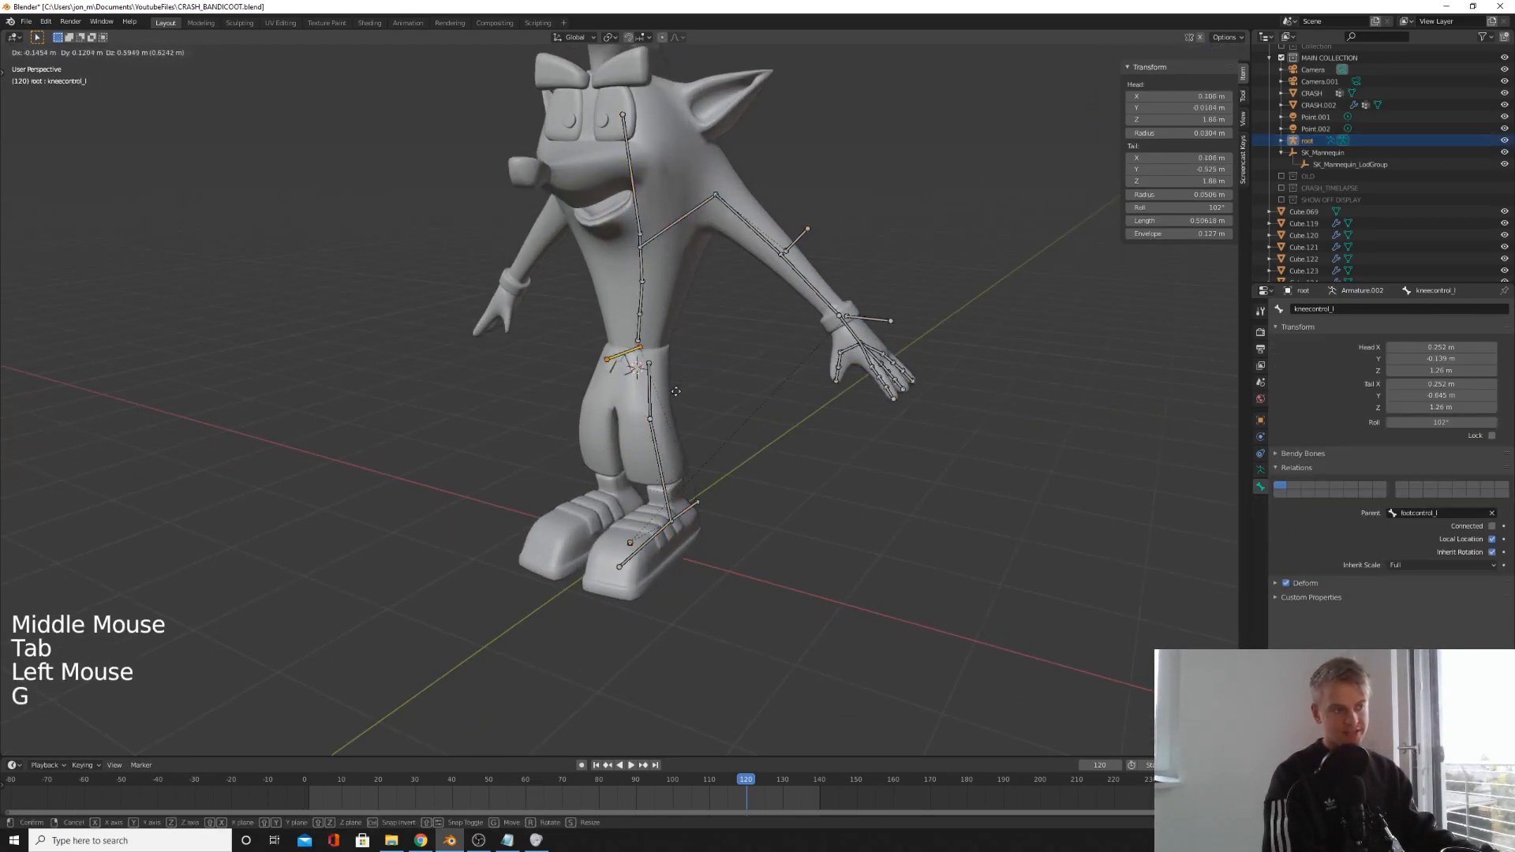
key("Tab")
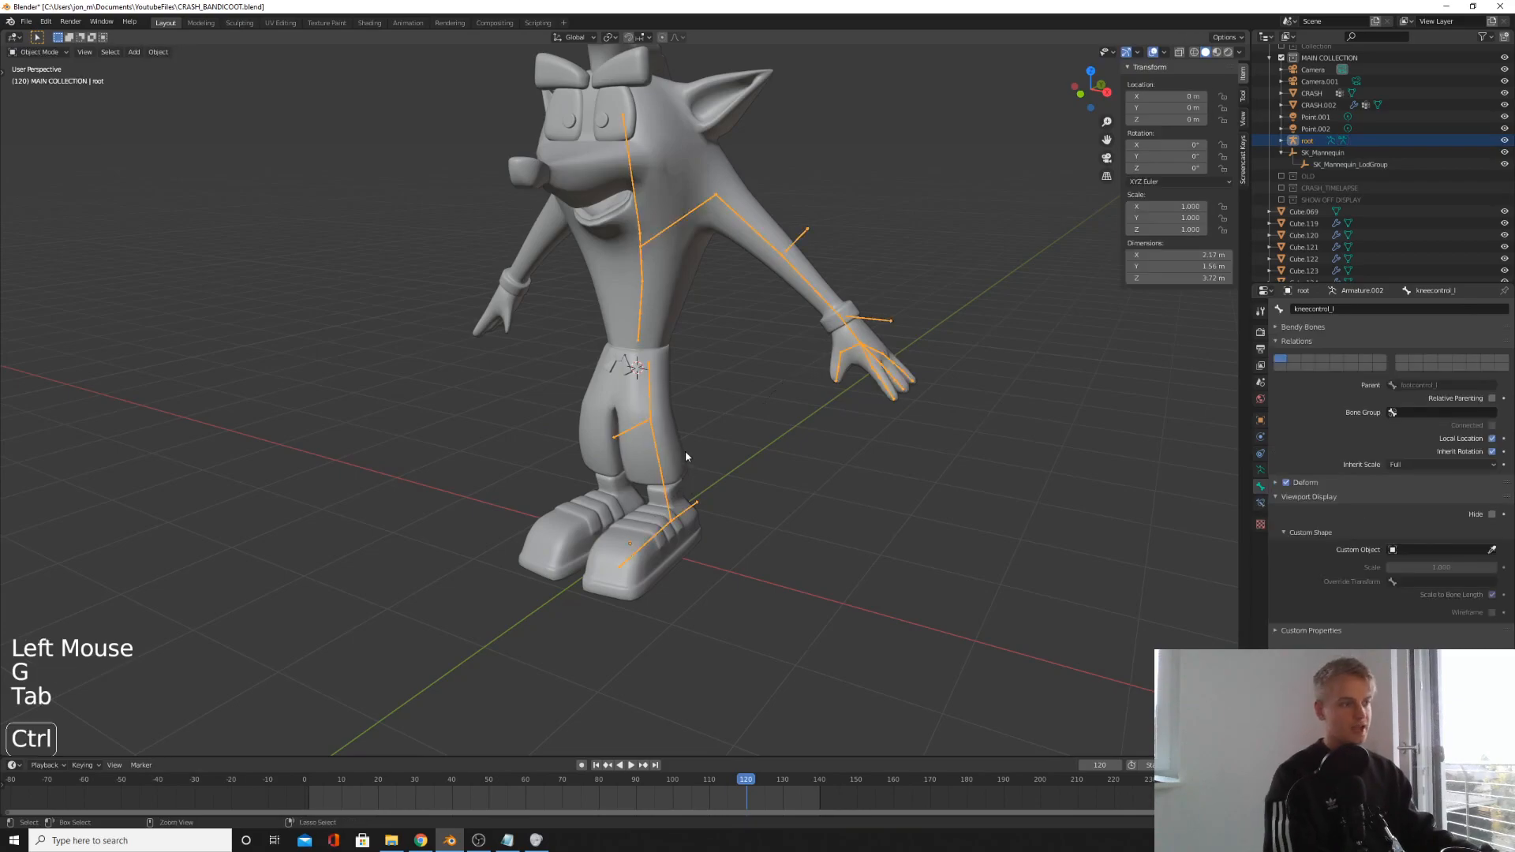
- Switch the armature to Pose Mode and try moving the footcontrol_l bone behind the left heel
key("ctrl+Tab")
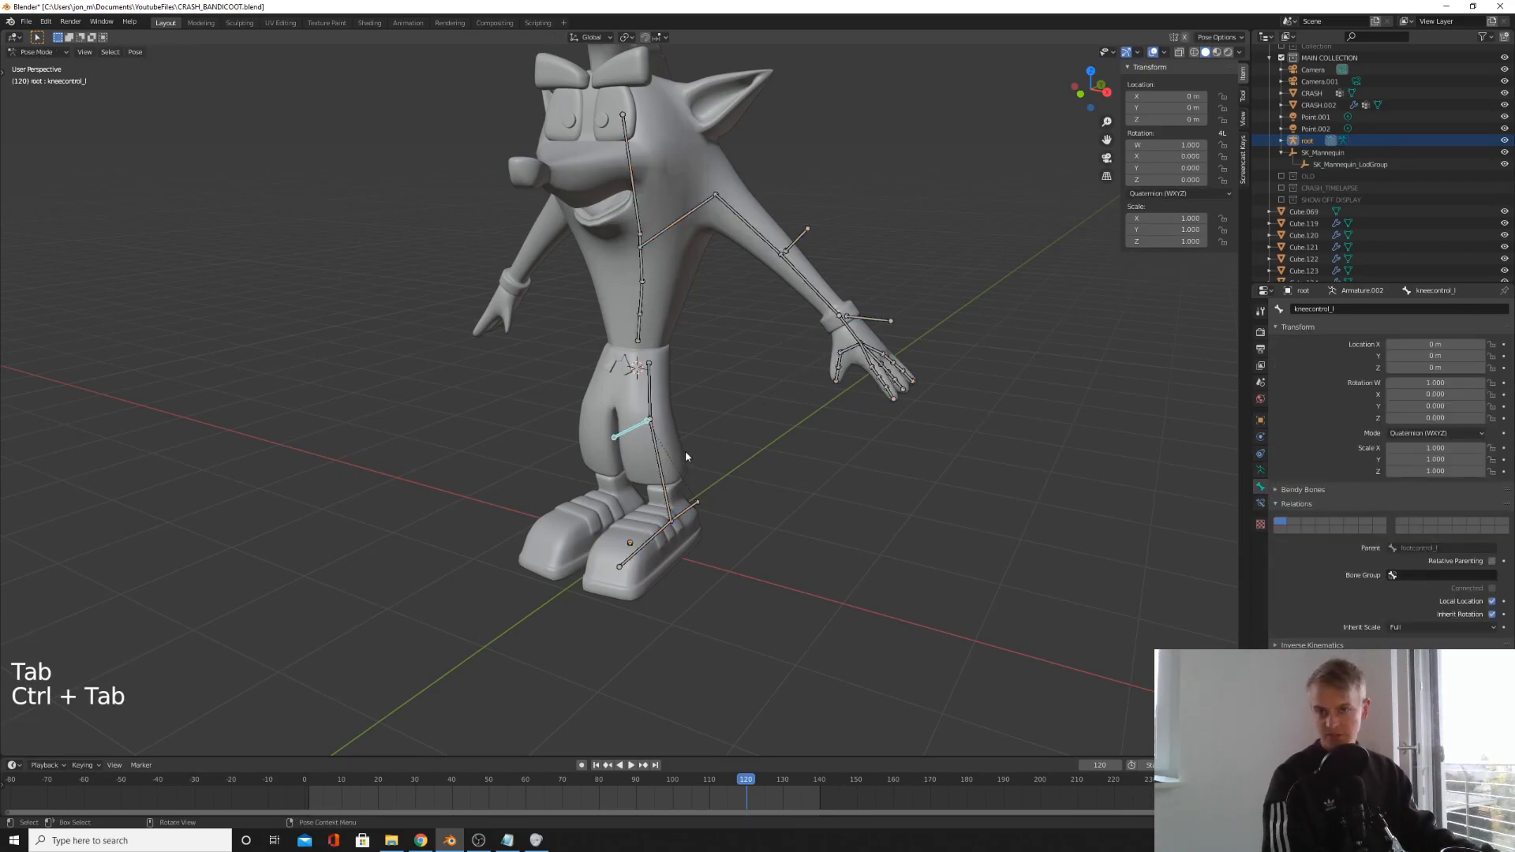
middle_click_drag(685, 462, 686, 524)
left_click(688, 527)
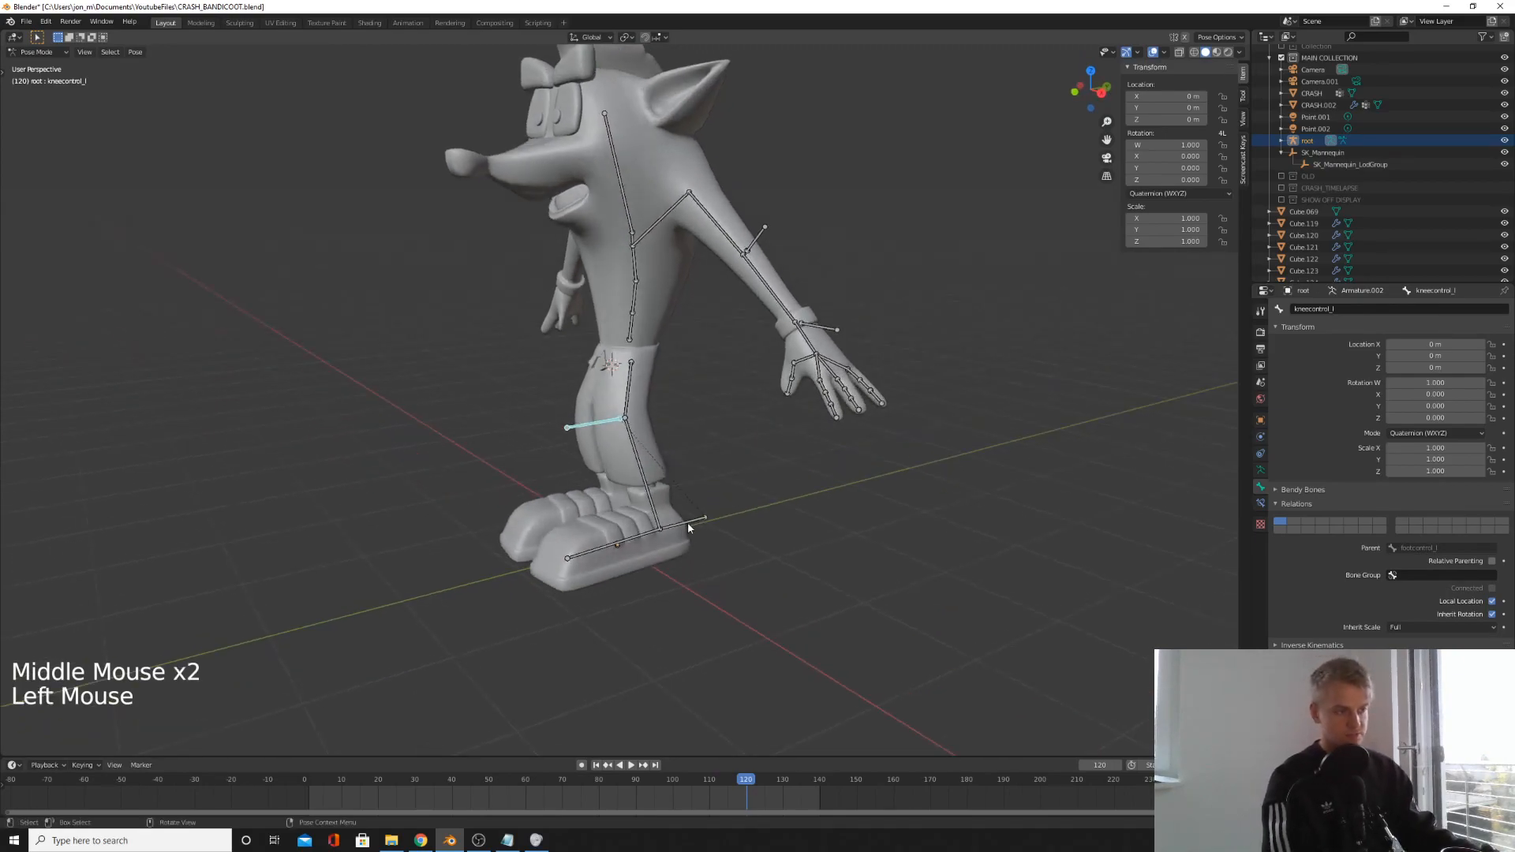
key("g")
right_click(726, 543)
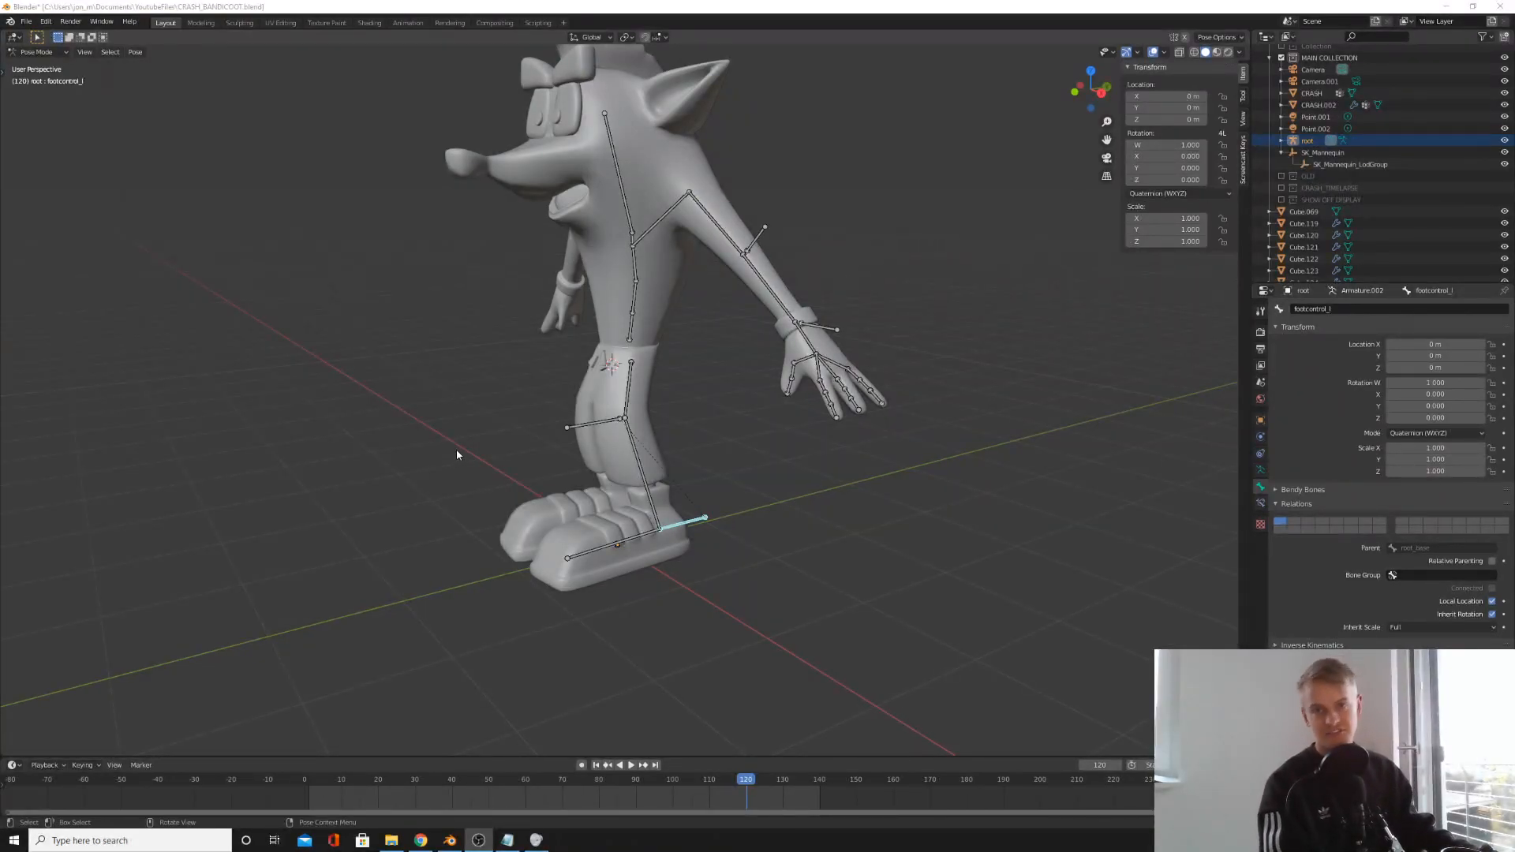
- Add an Inverse Kinematics bone constraint to the lowerleg_l bone
middle_click_drag(463, 450, 636, 460)
left_click(647, 463)
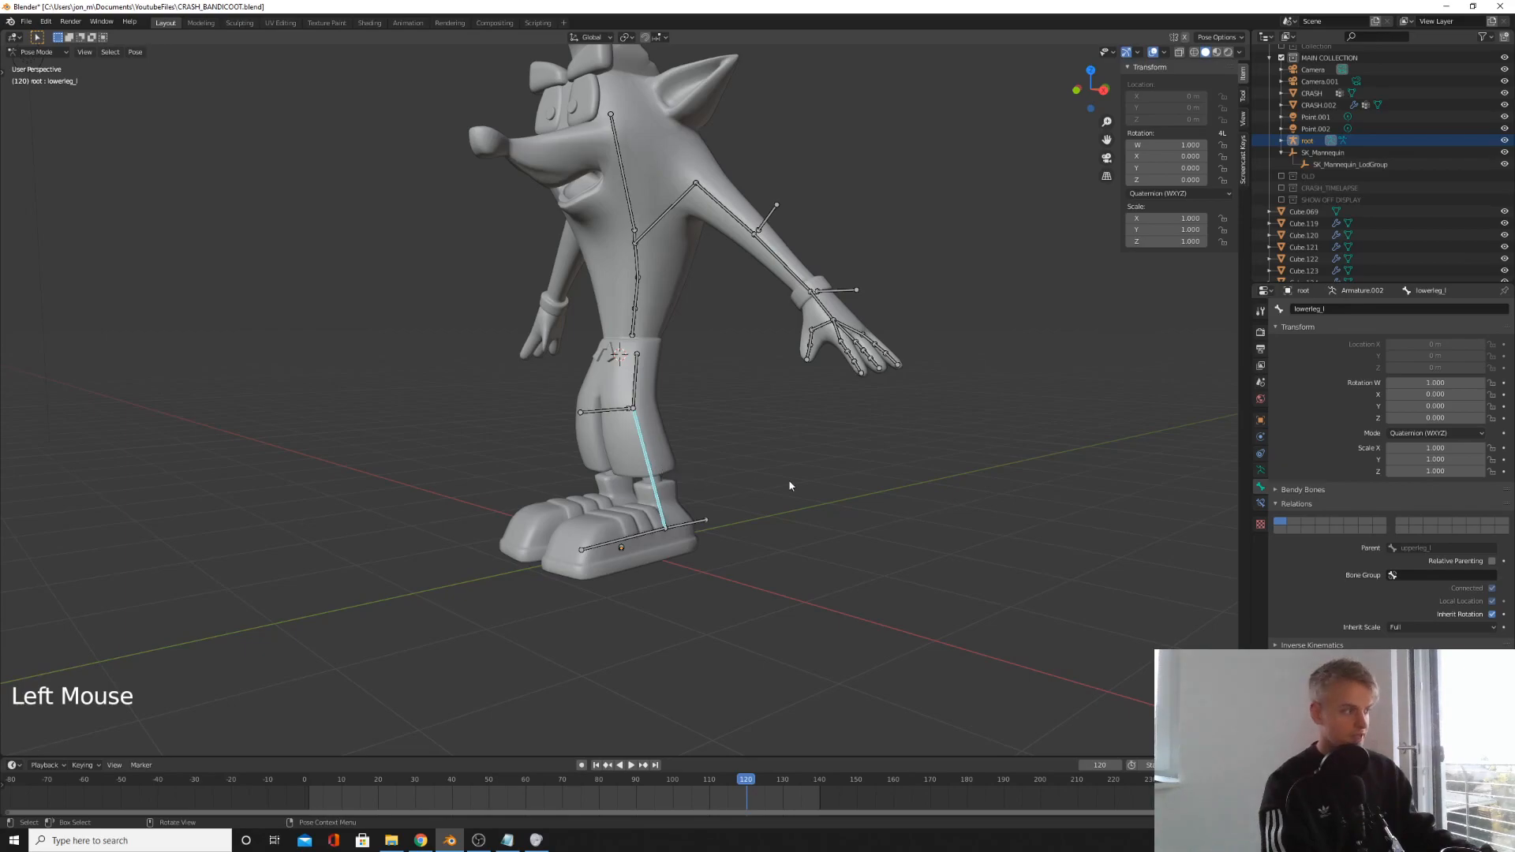
left_click(1260, 504)
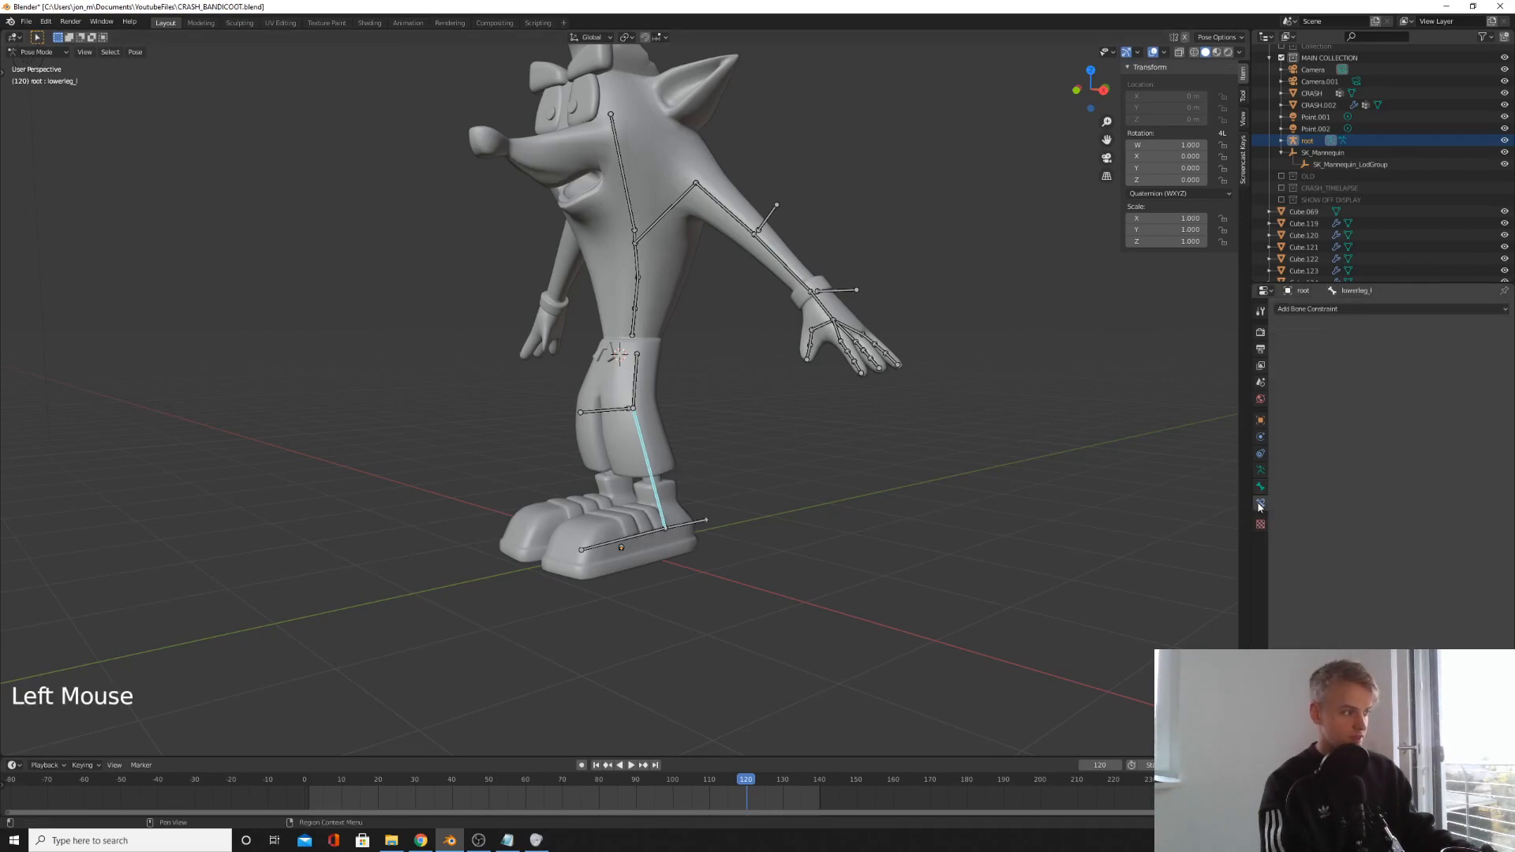
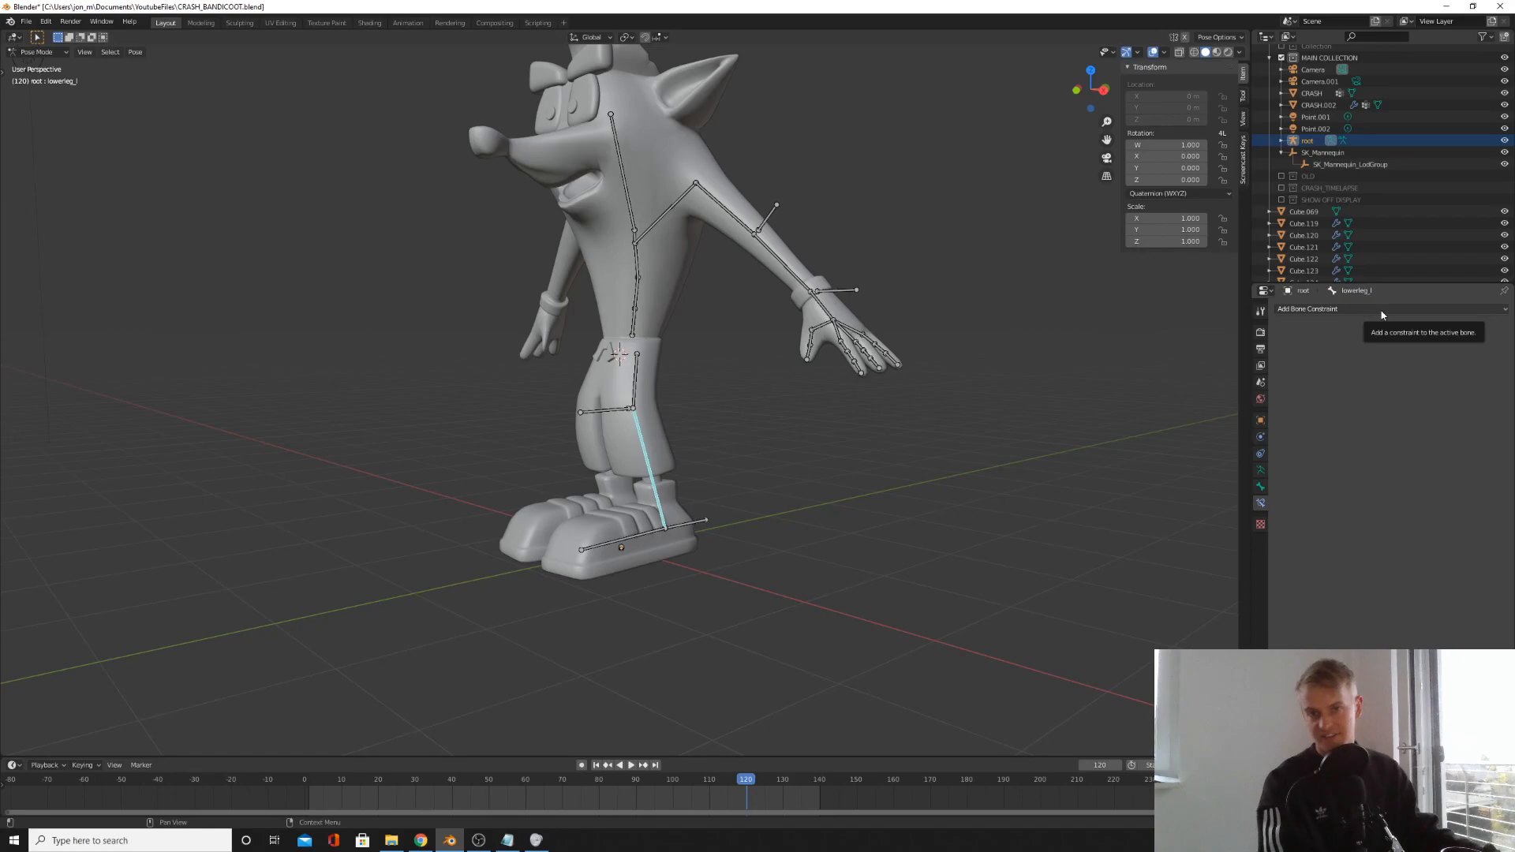
left_click(1381, 310)
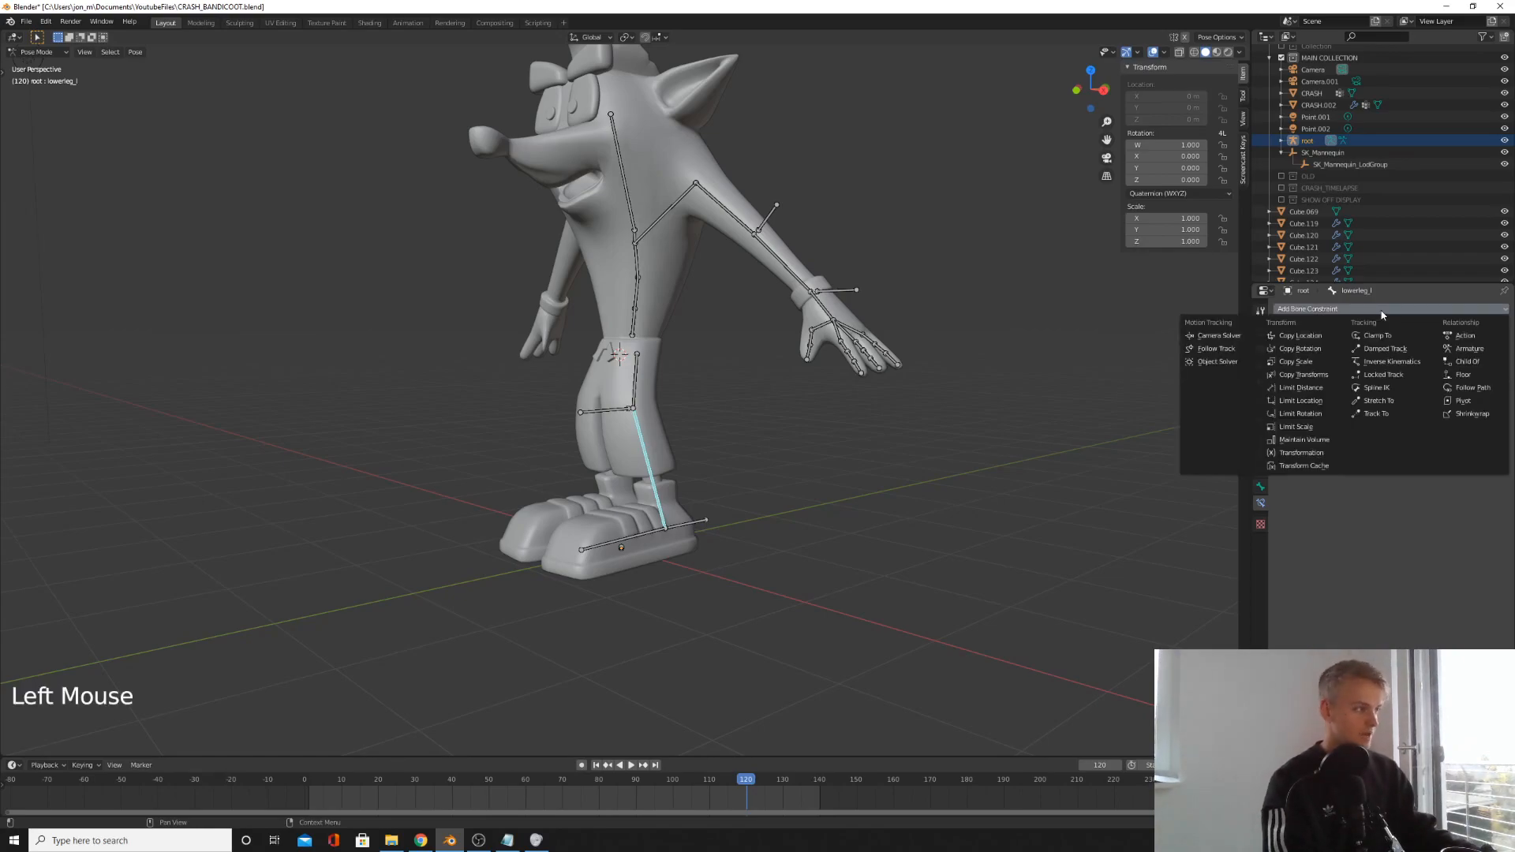
left_click(1373, 348)
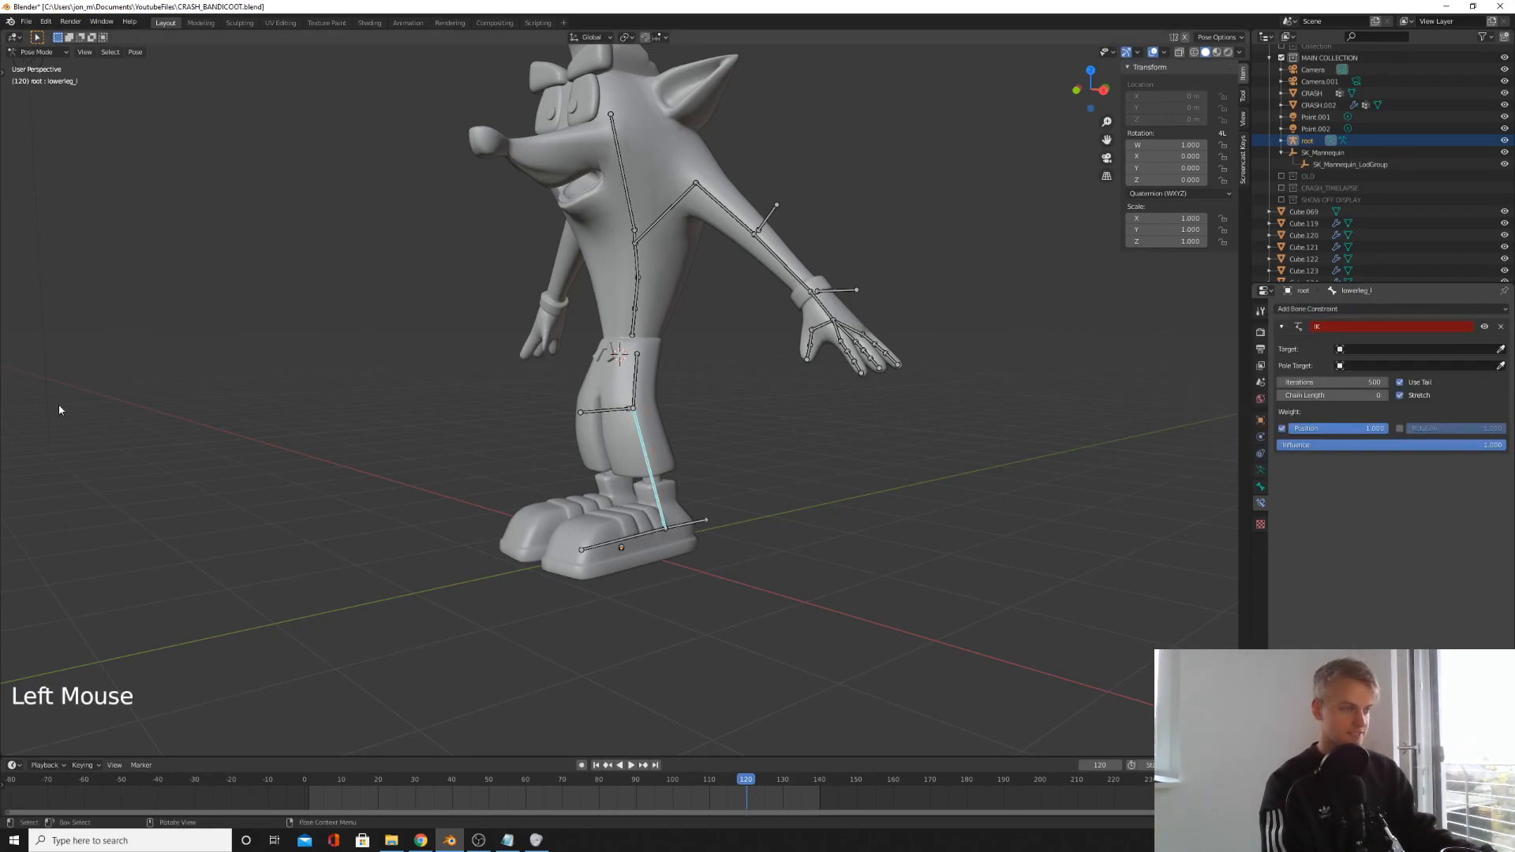
- Add the footcontrol_l bone behind the heel to the selection, making it the active bone
left_click(685, 524)
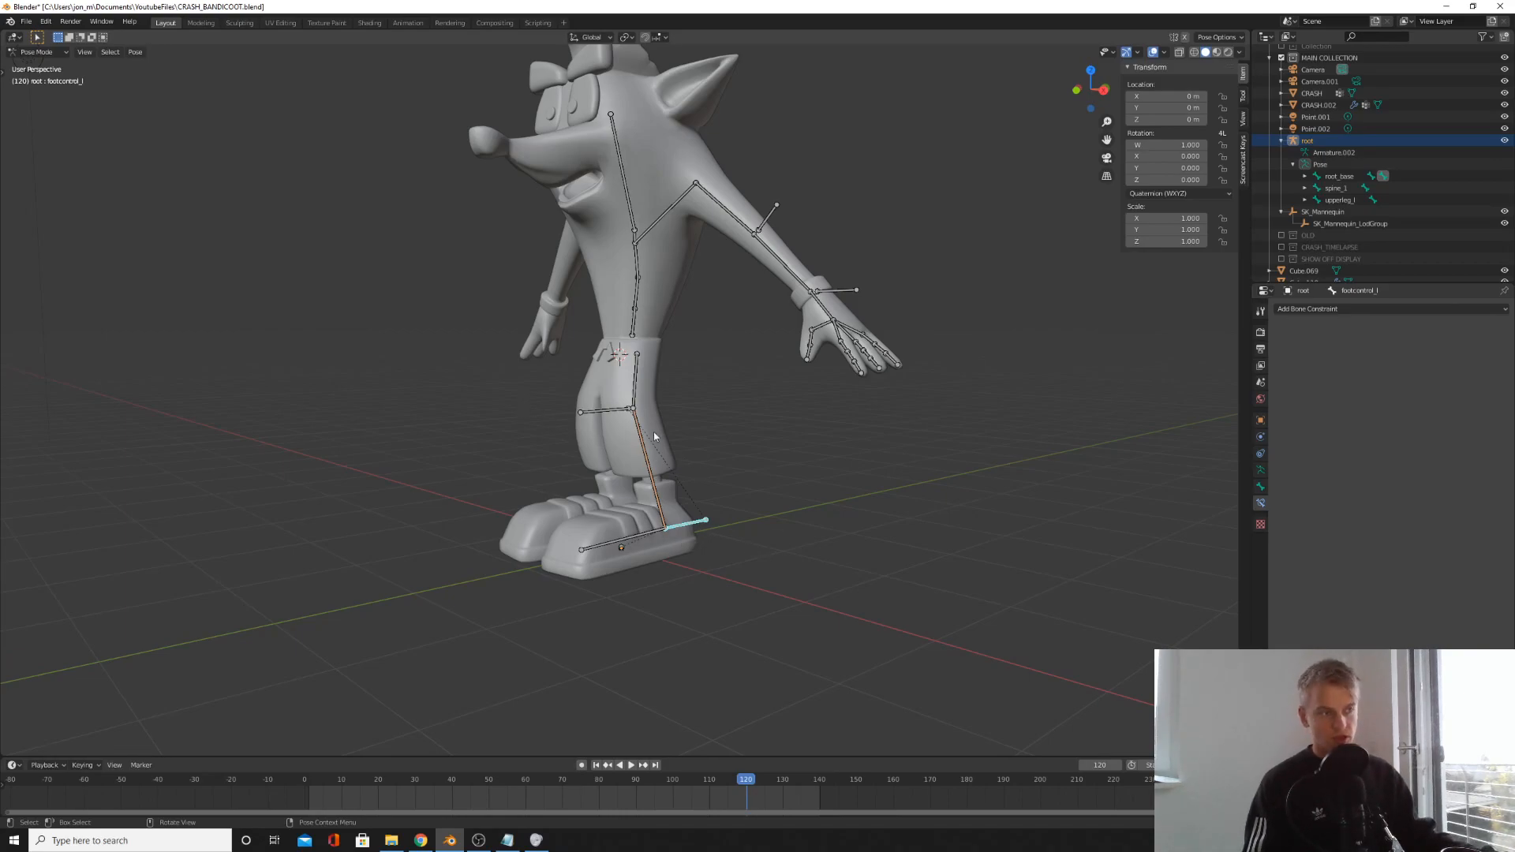
middle_click_drag(714, 565, 676, 550)
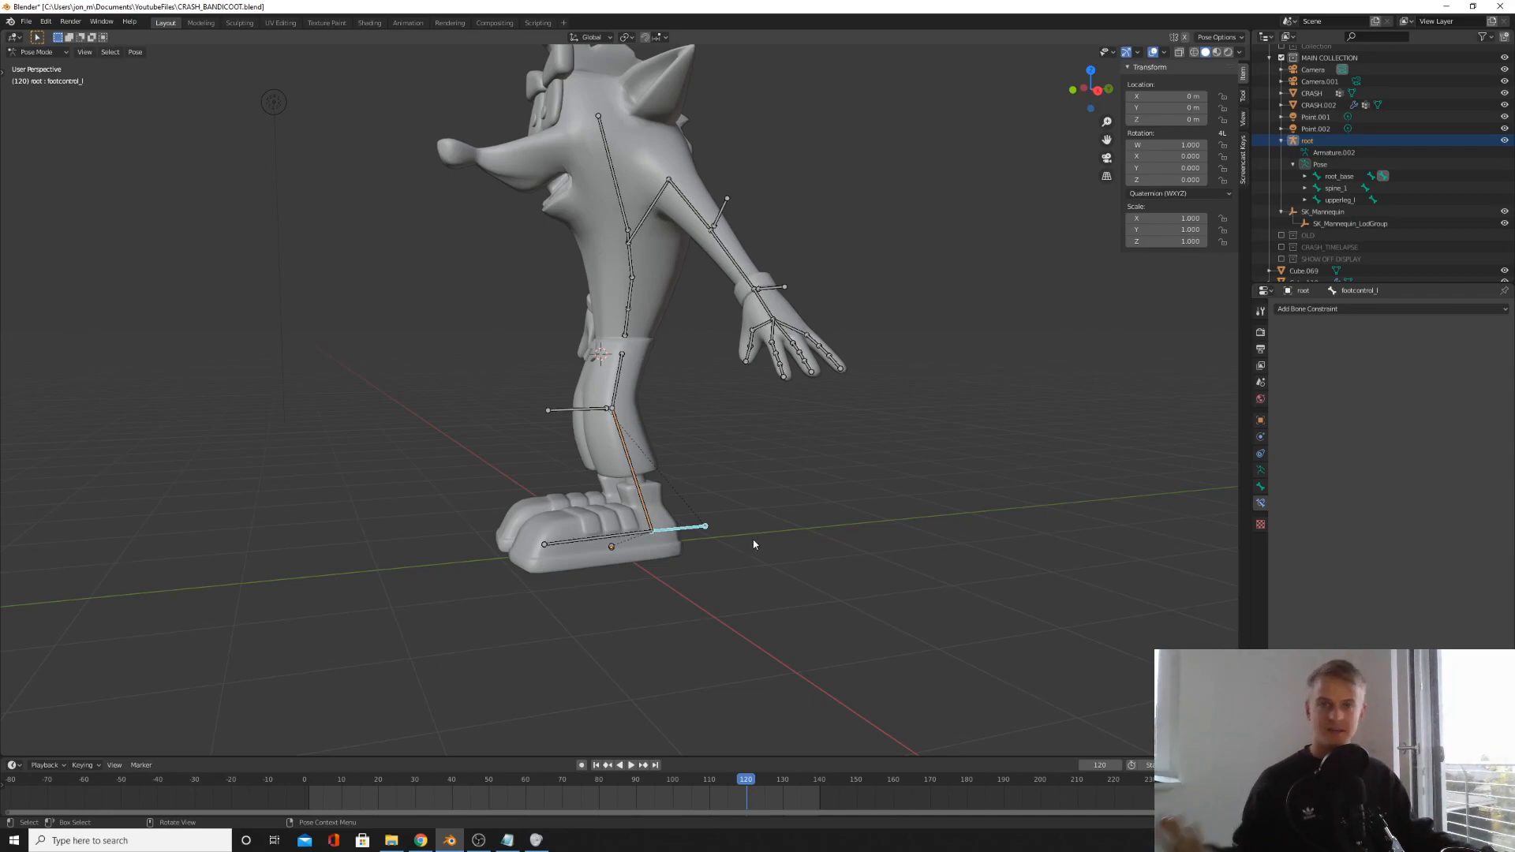
- Set the lowerleg_l bone's IK constraint target to the root armature, with footcontrol_l as the target bone
middle_click_drag(755, 546, 901, 533)
left_click(655, 489)
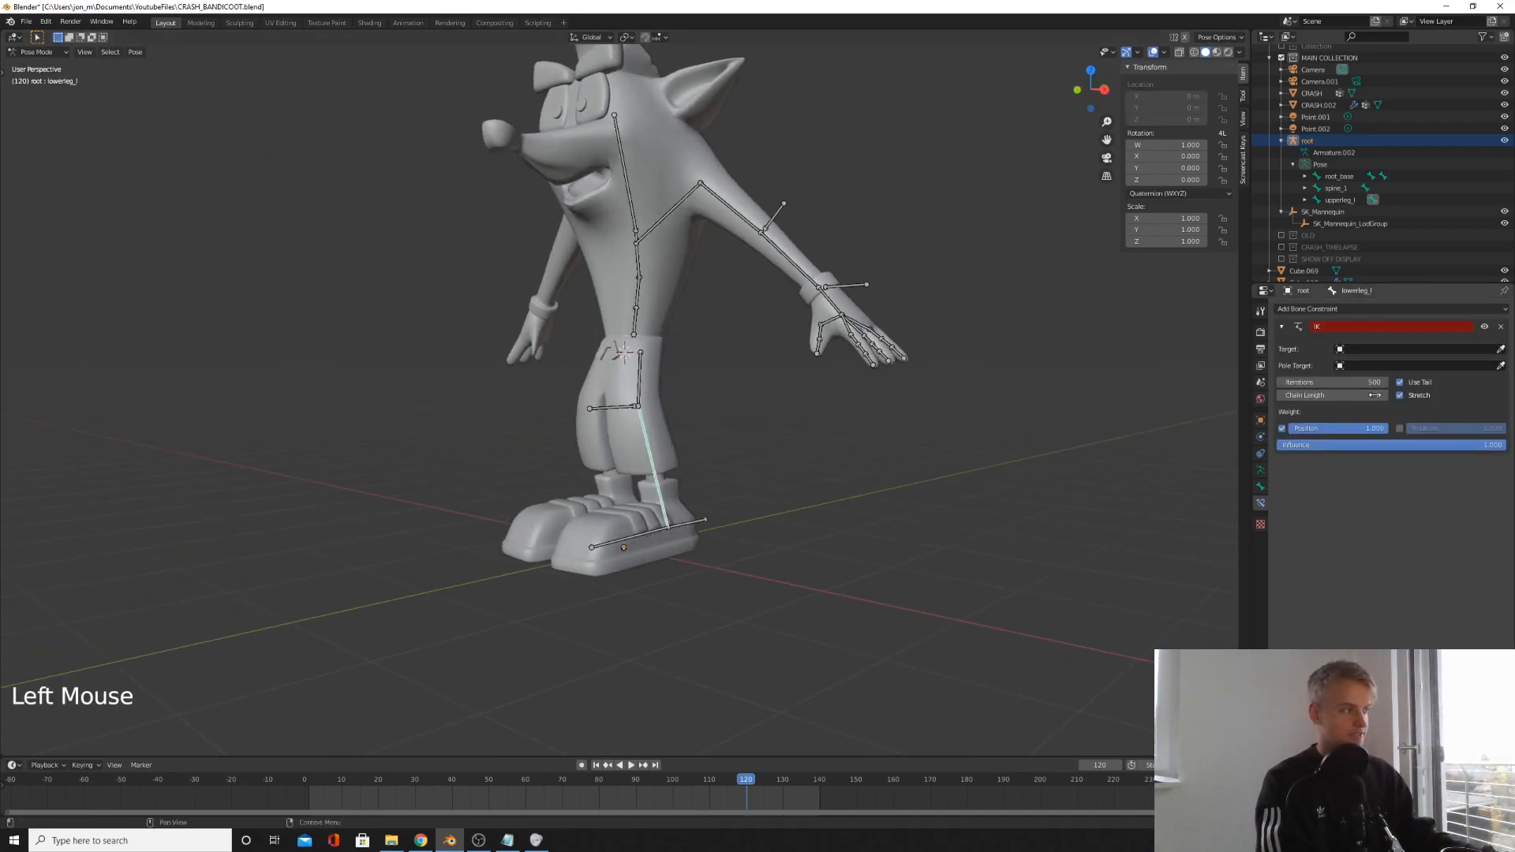
left_click(1370, 350)
type("root")
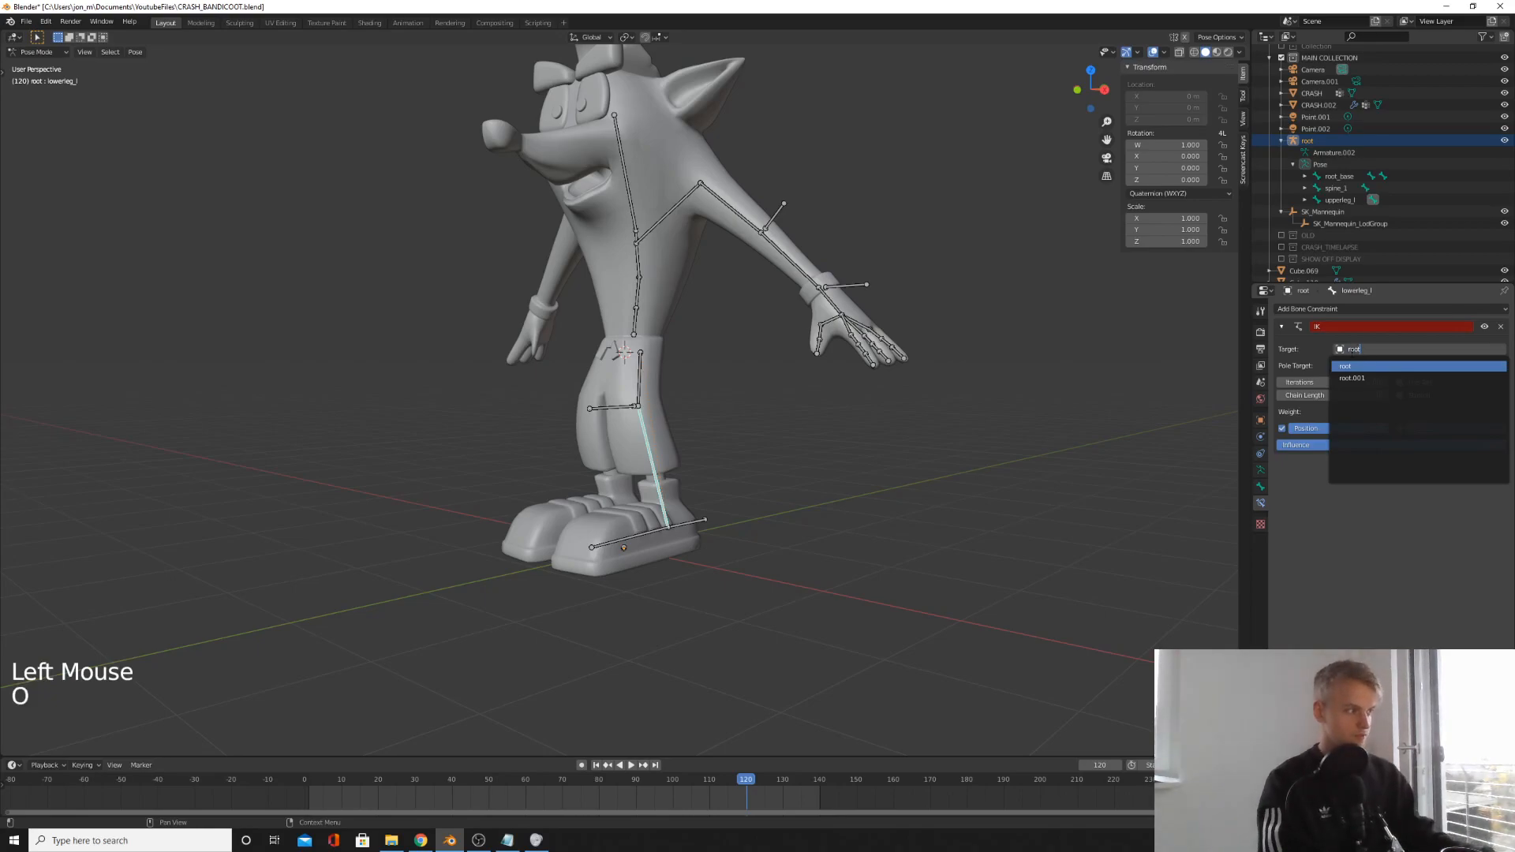
left_click(1358, 366)
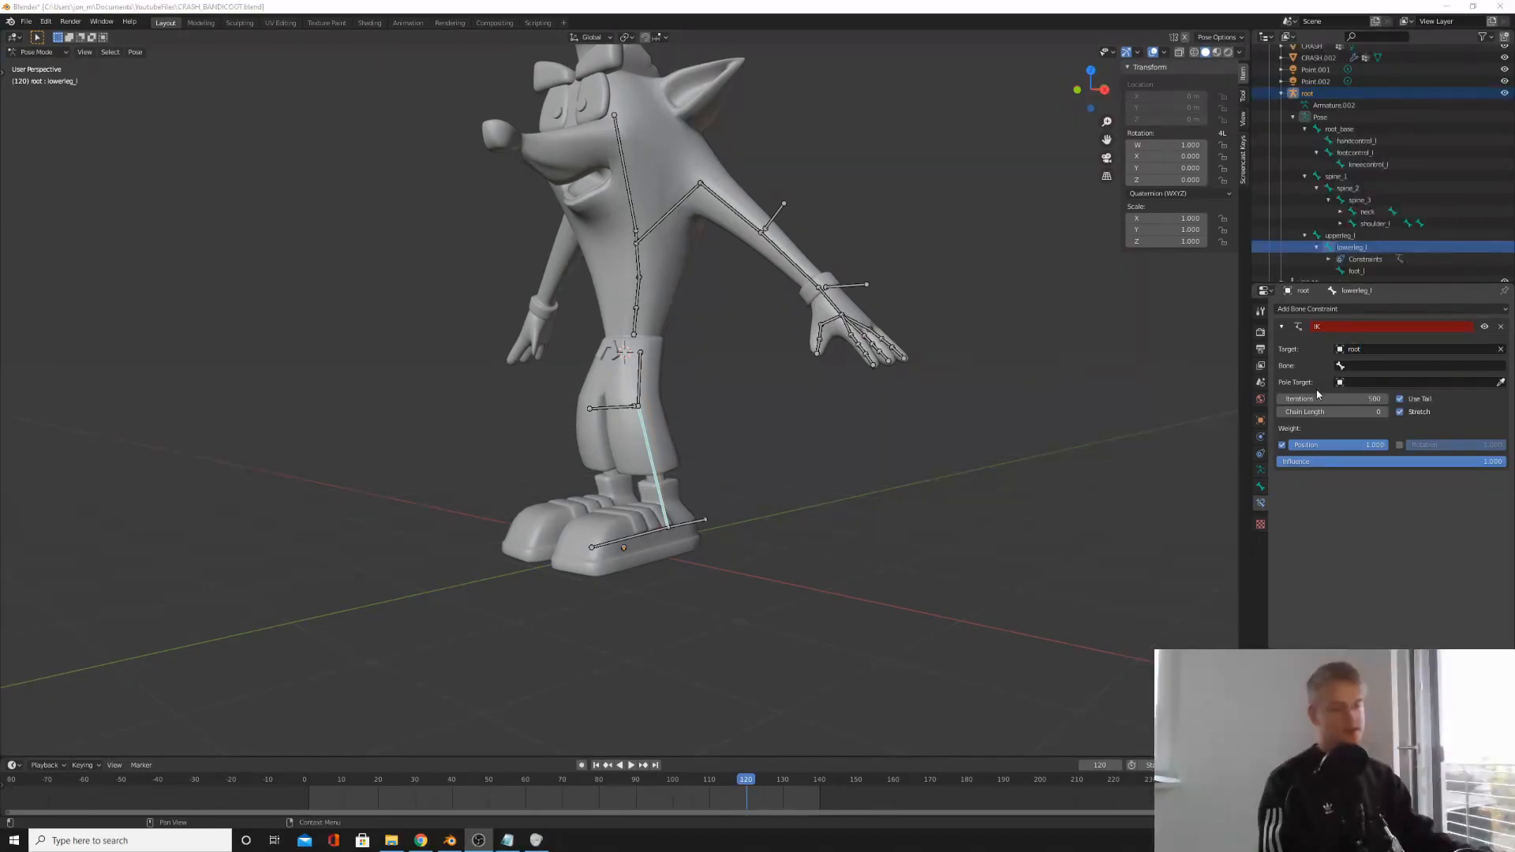
left_click(1391, 368)
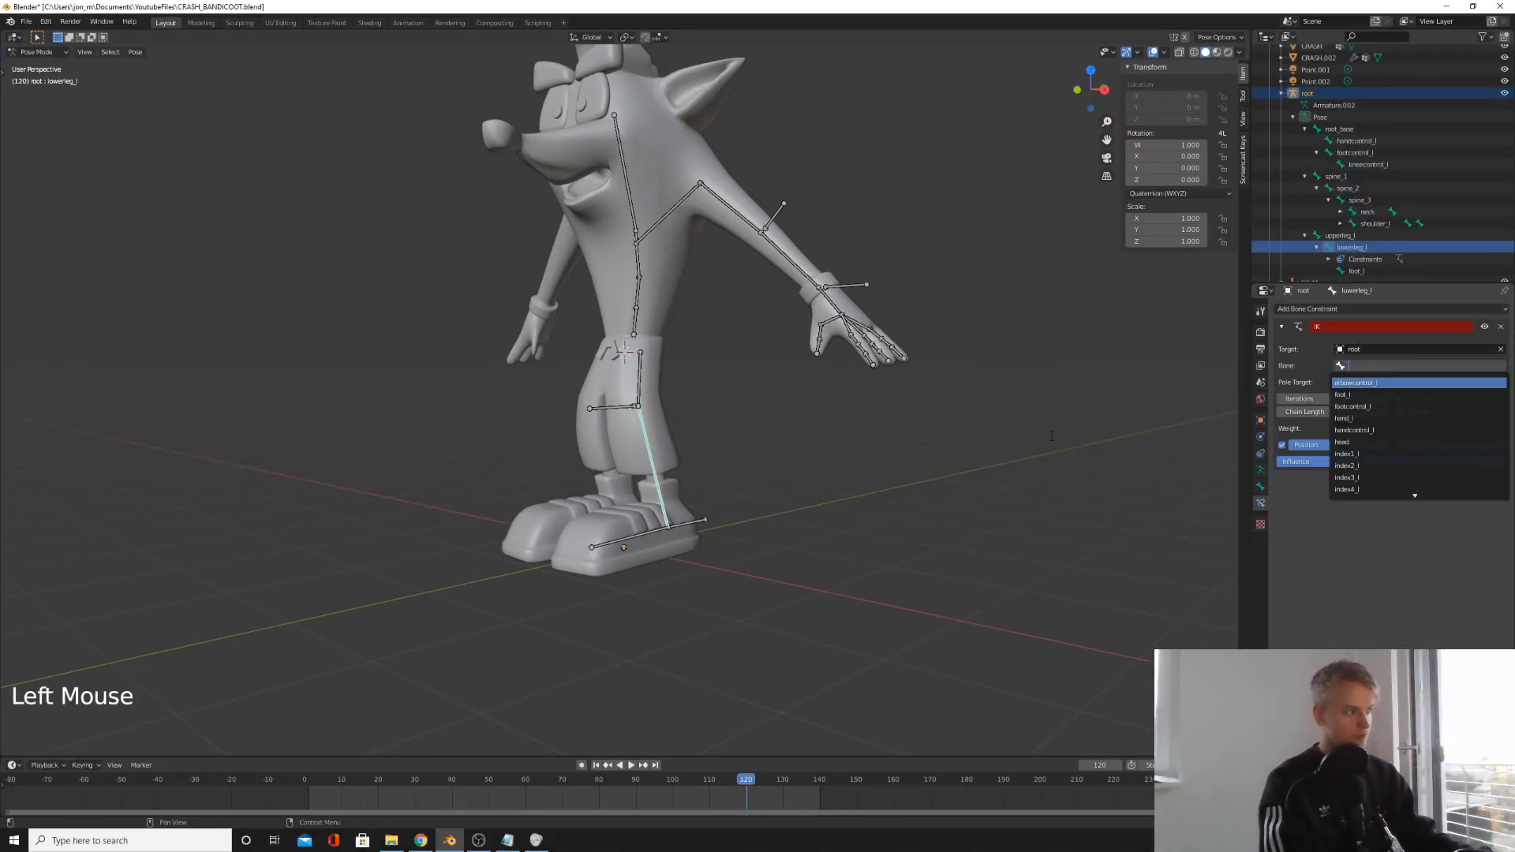
type("foot")
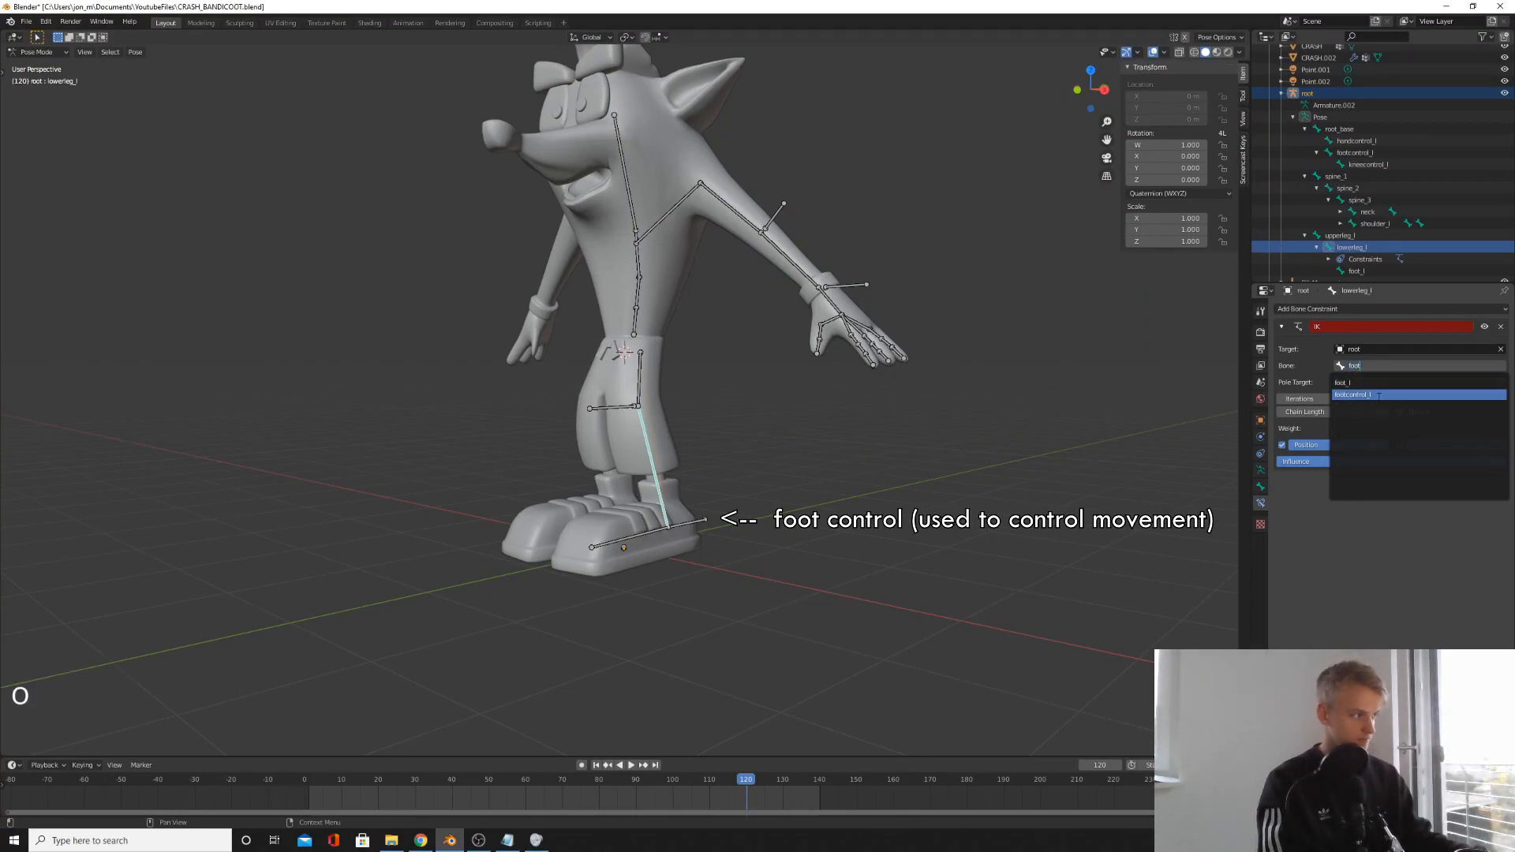
left_click(1377, 395)
- Set the leg constraint's pole target to the root armature, with kneecontrol_l as the pole bone
left_click(1365, 384)
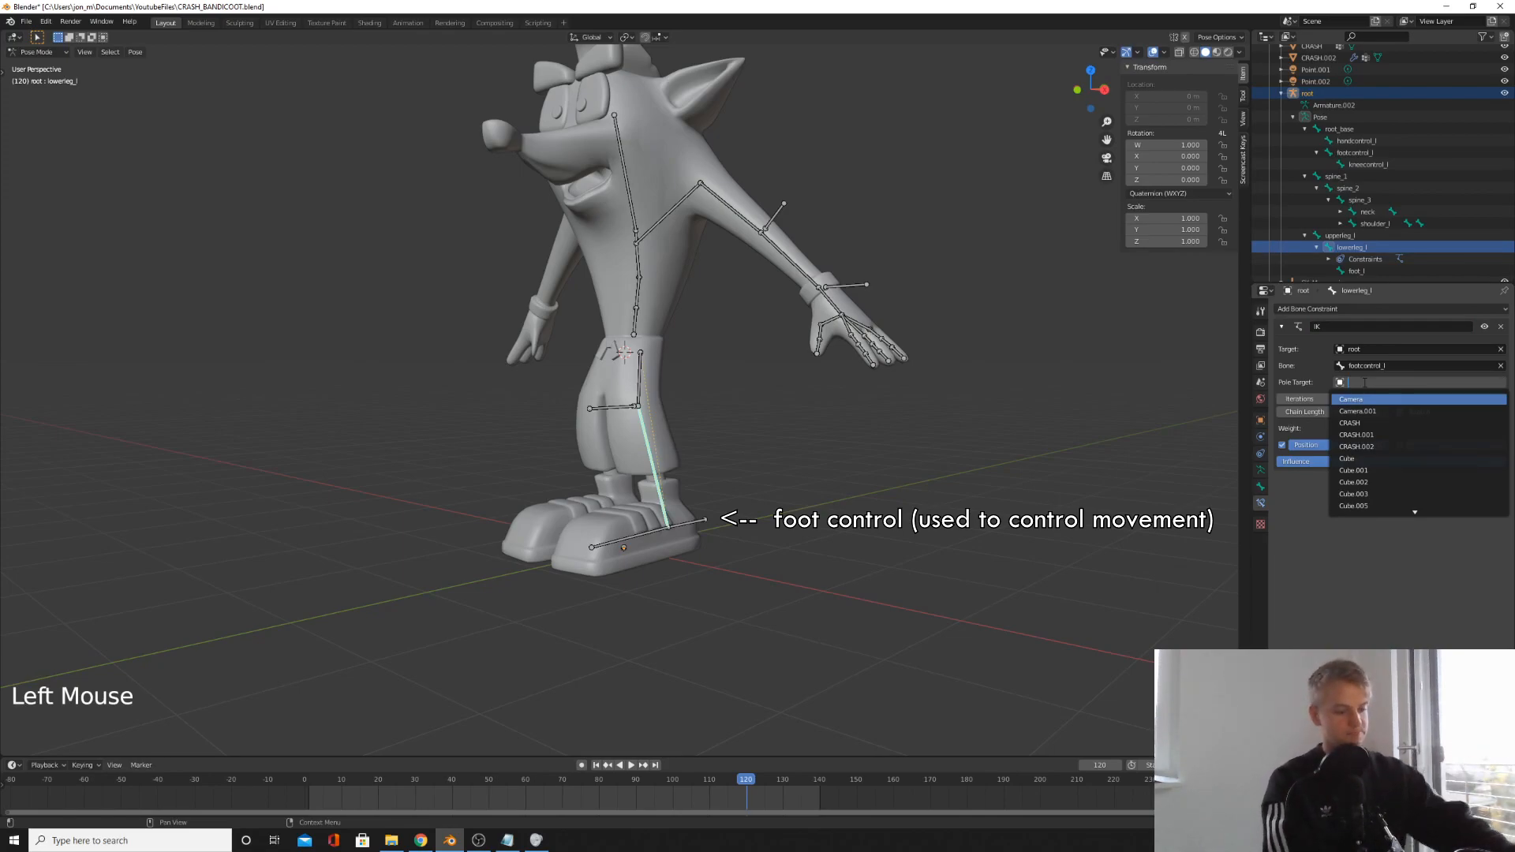
type("root")
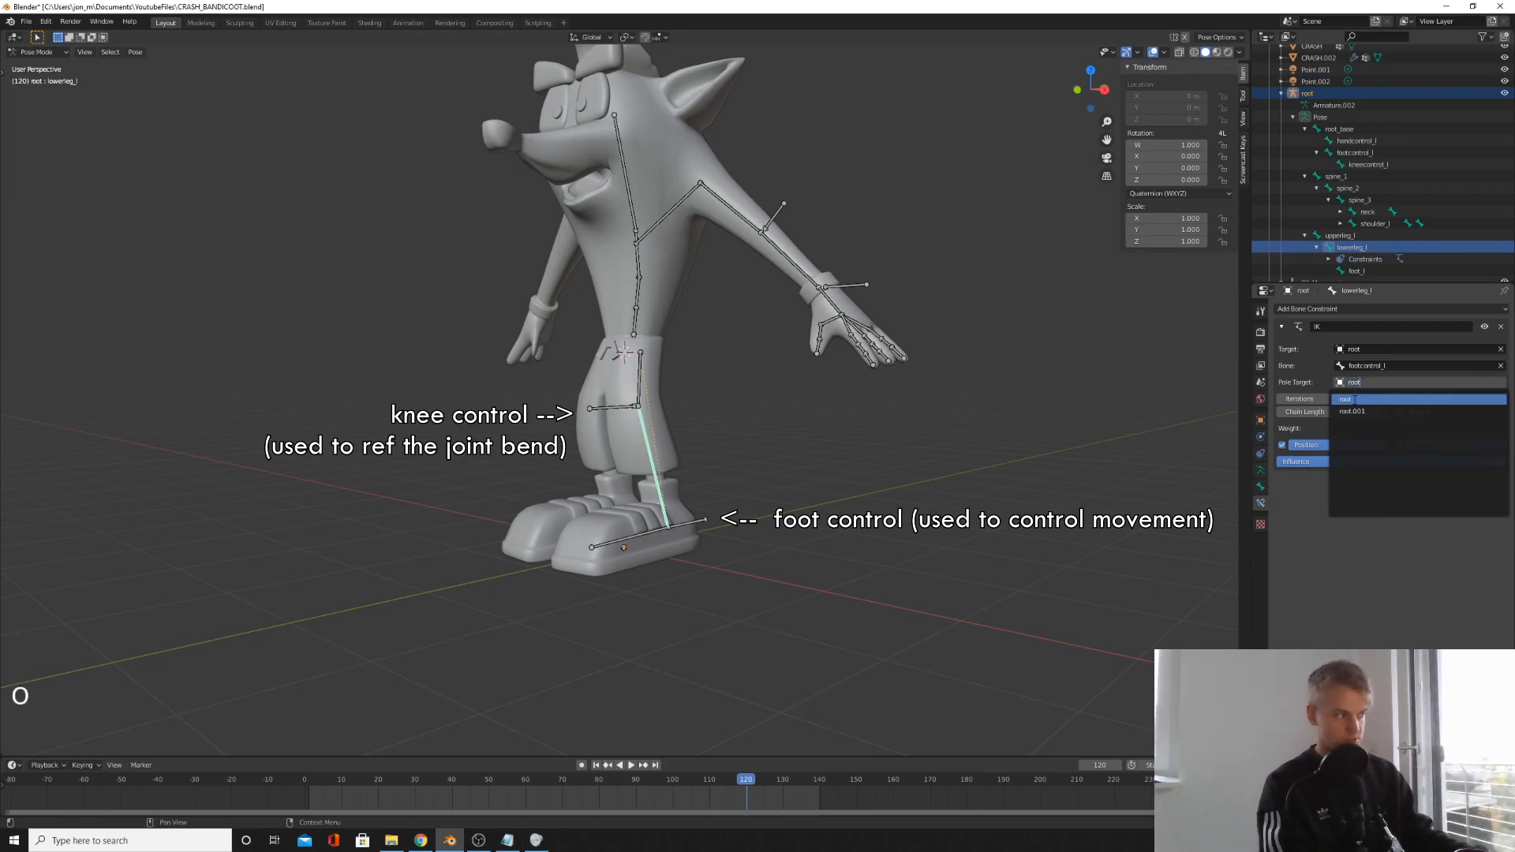
left_click(1355, 400)
left_click(1362, 399)
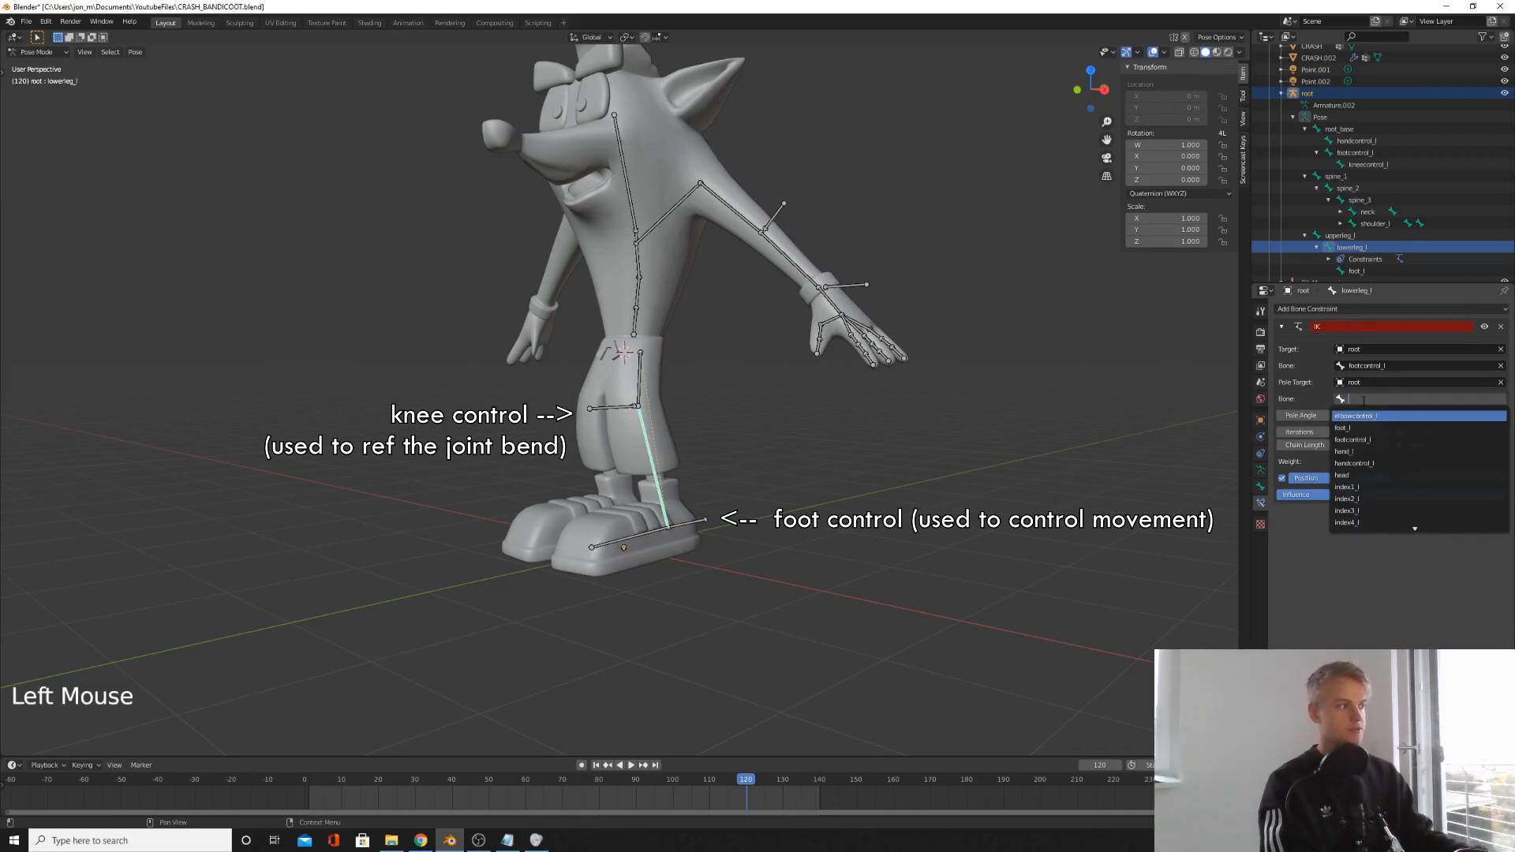
type("knee")
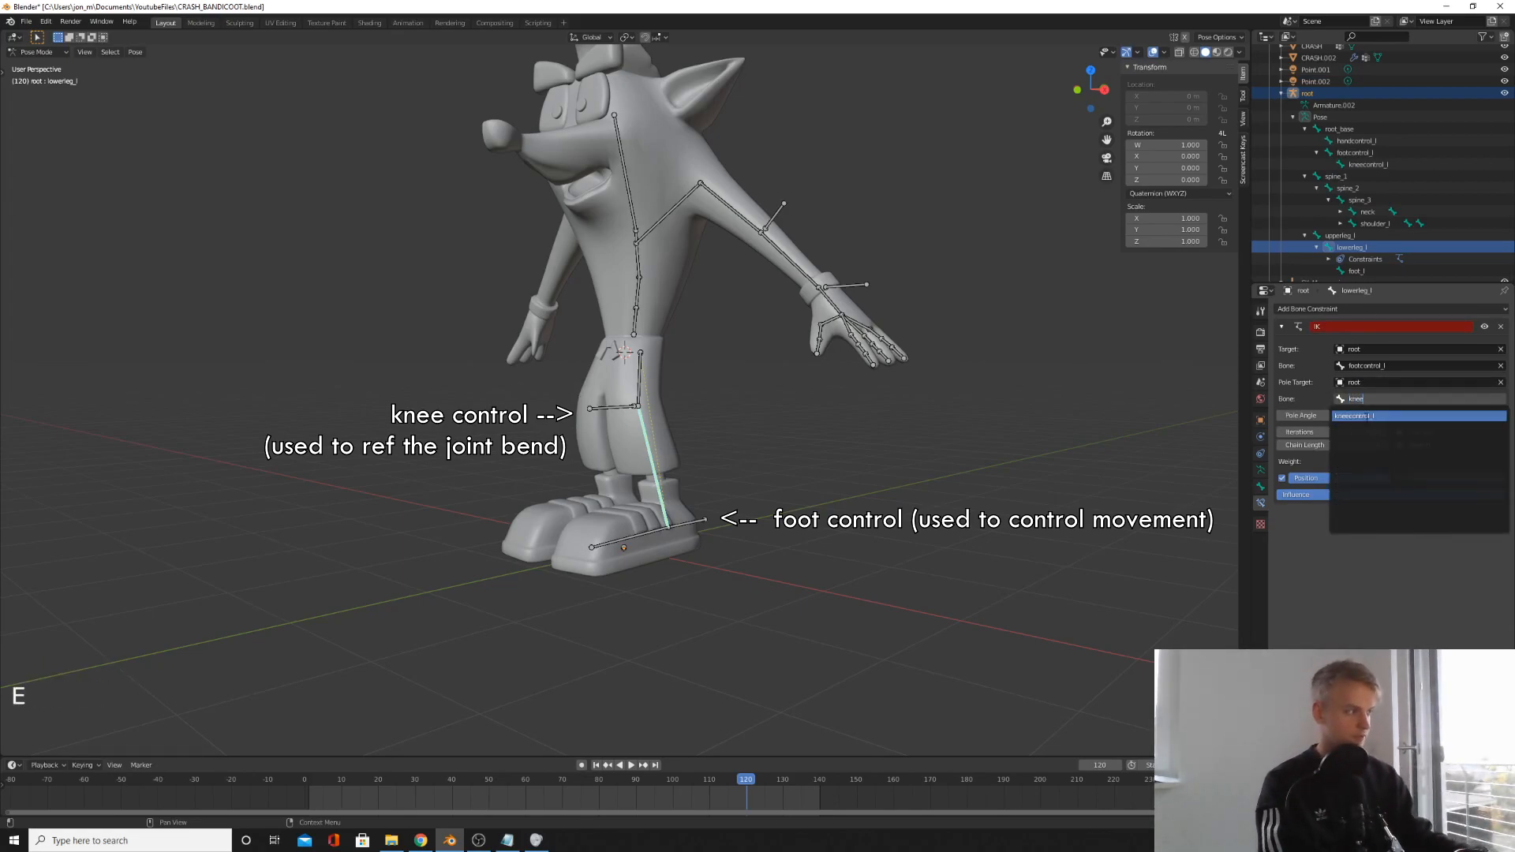
left_click(1388, 415)
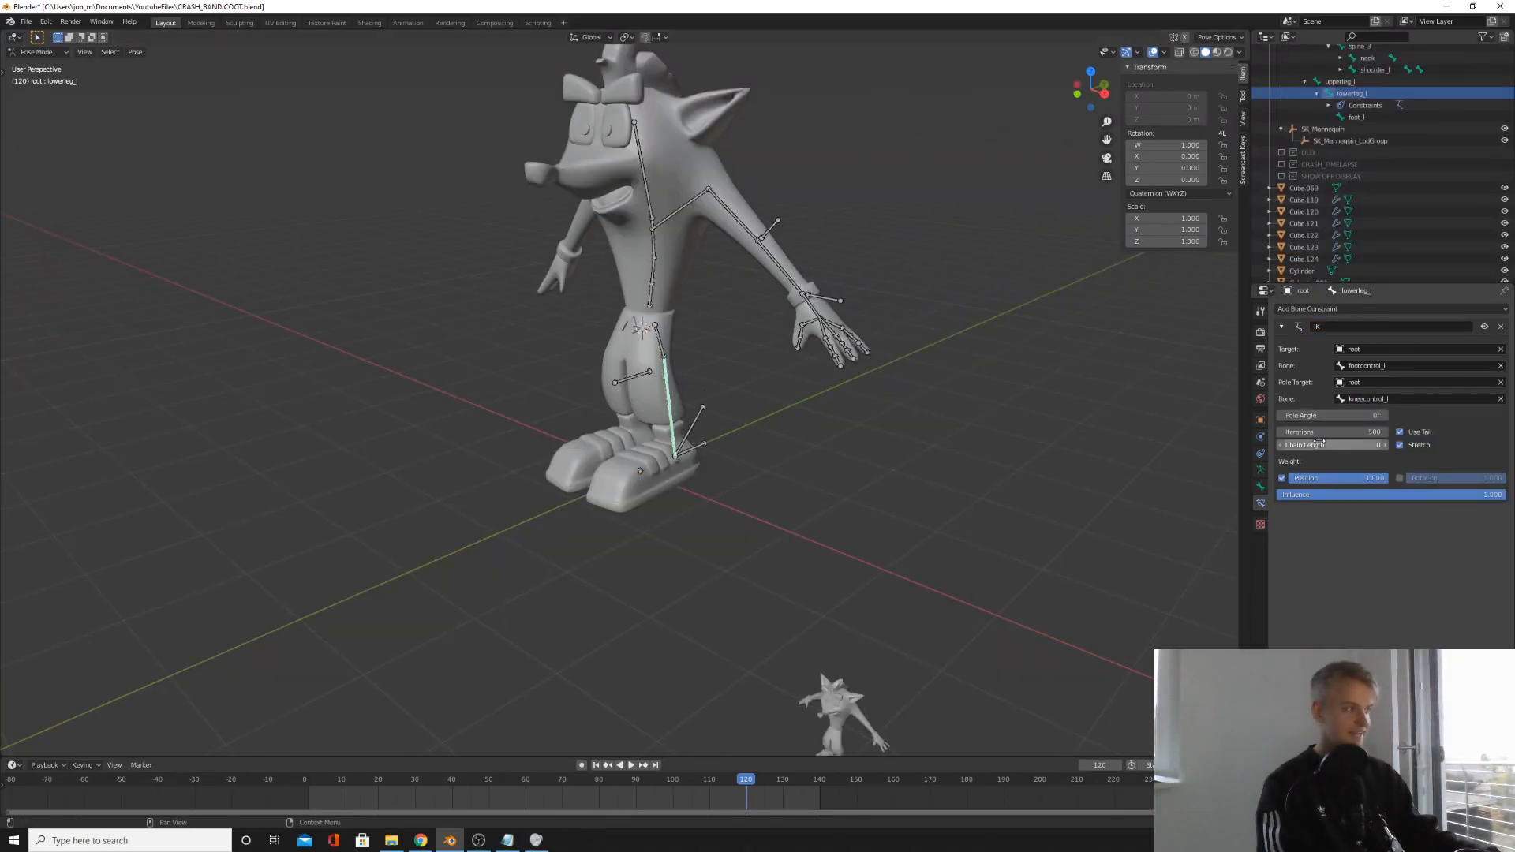
- Set the leg IK chain length to 2 and adjust the pole angle until the knee points forward toward its control bone
left_click(1387, 446)
left_click(1387, 447)
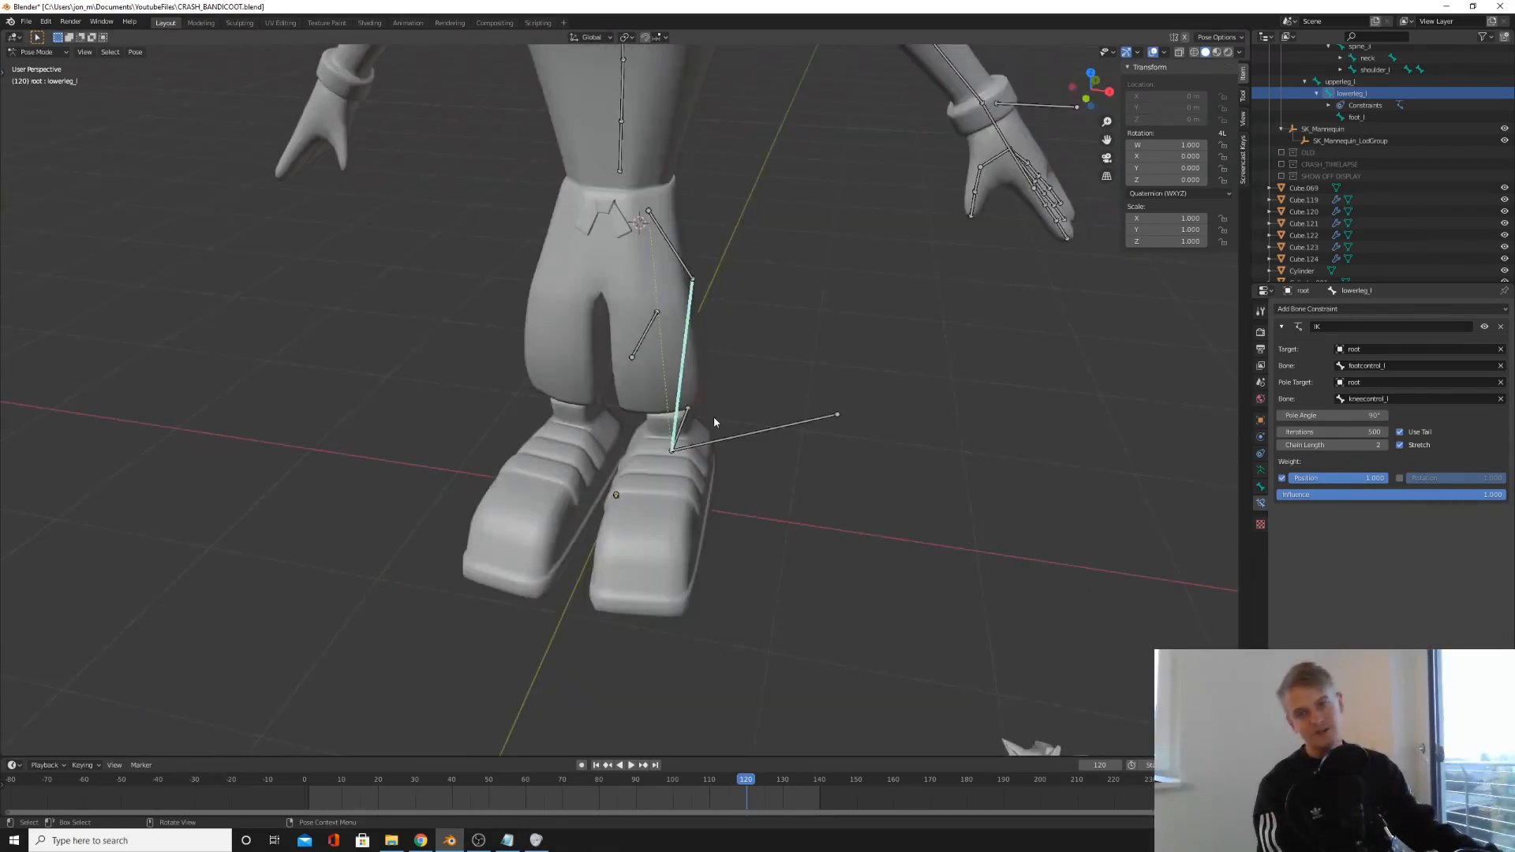
middle_click_drag(714, 415, 731, 450)
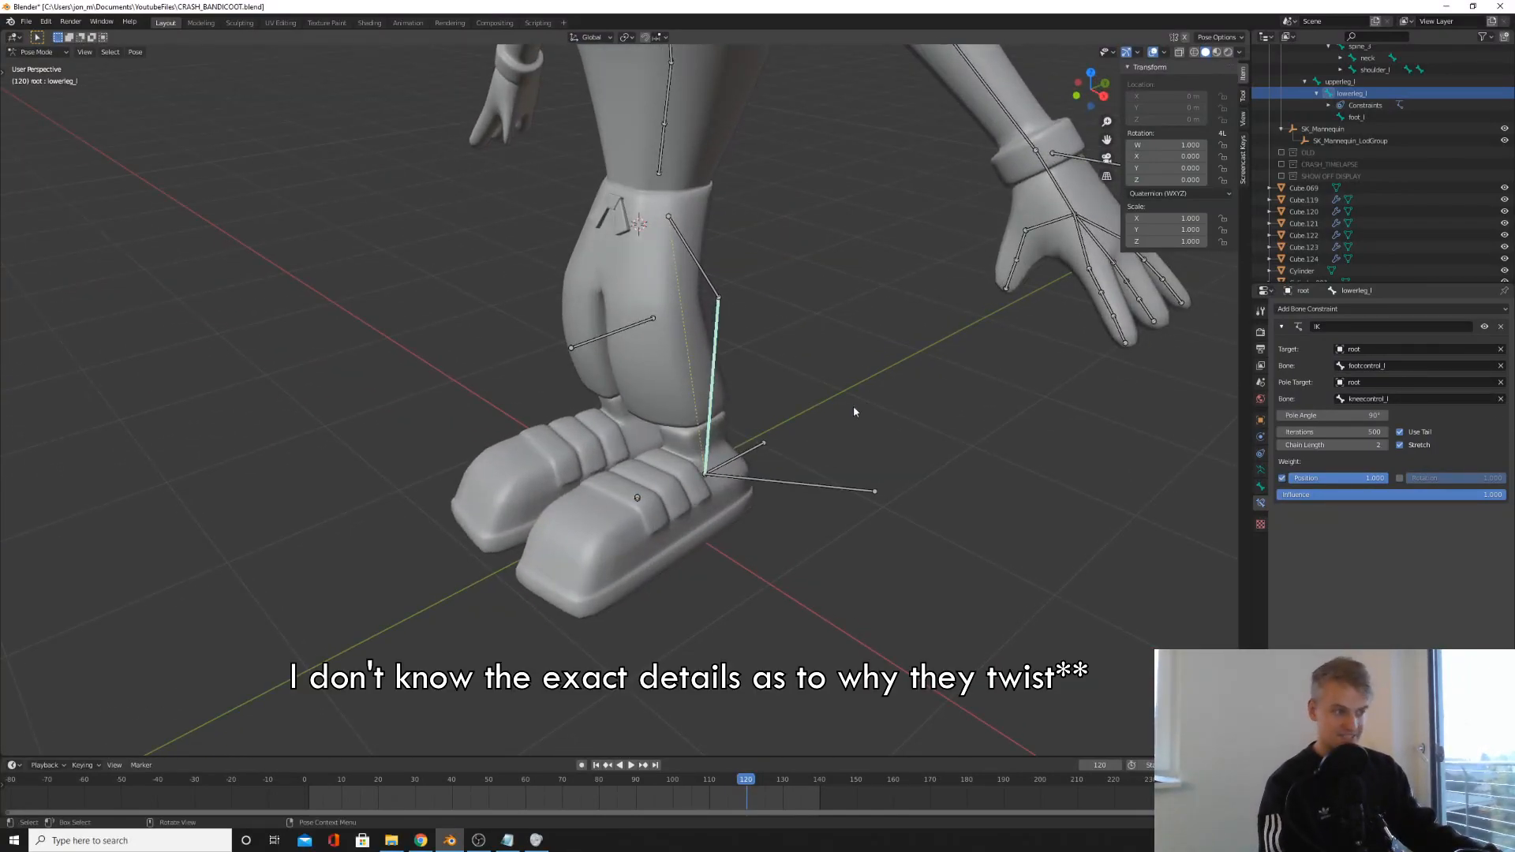
left_click_drag(1370, 415, 1262, 414)
middle_click_drag(1082, 456, 931, 494)
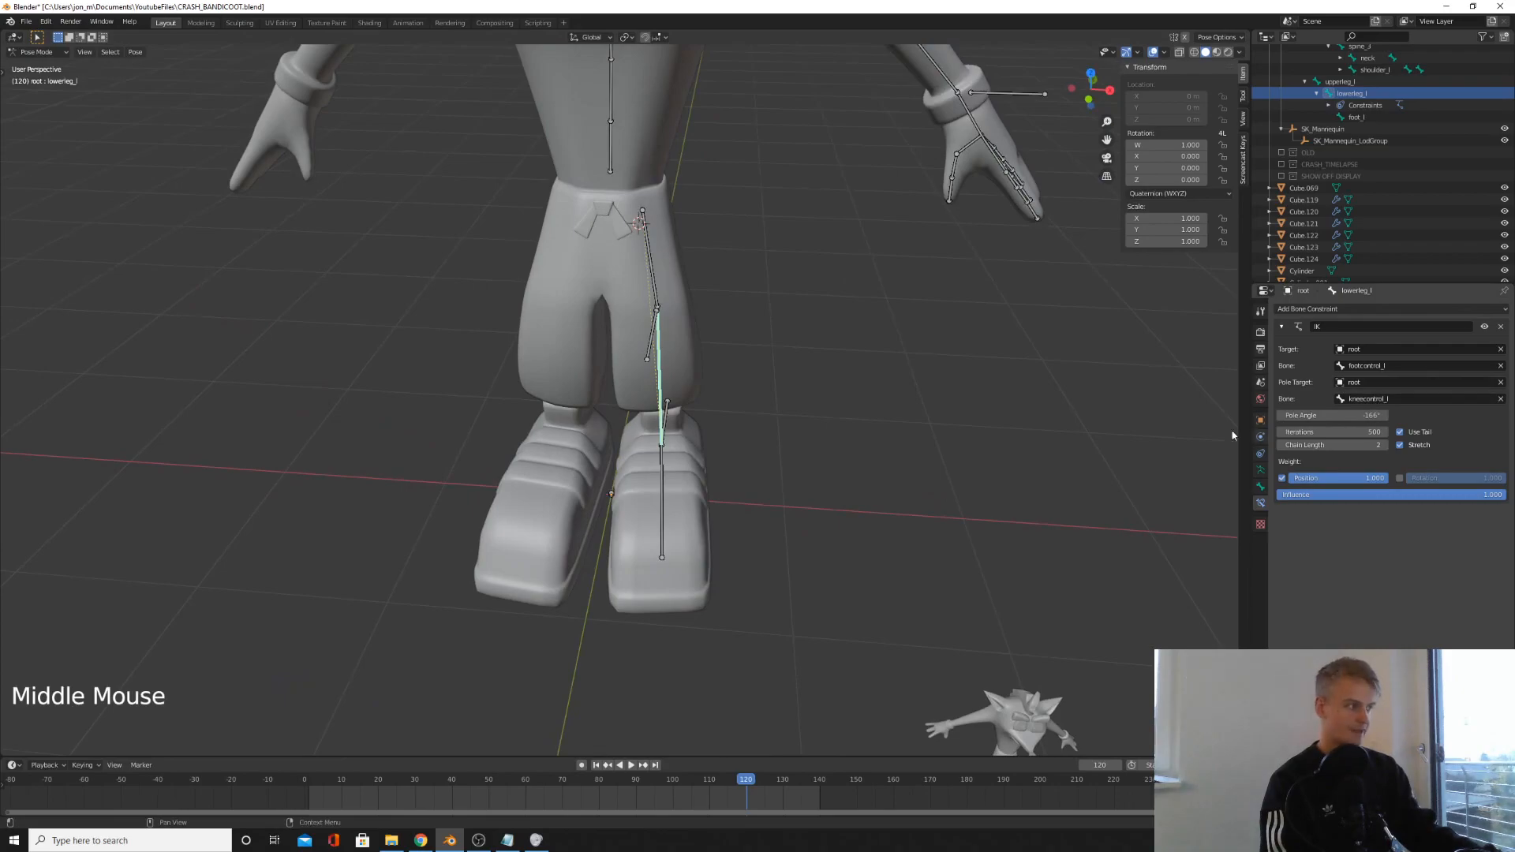
key("Tab")
key("Tab")
left_click(1364, 414)
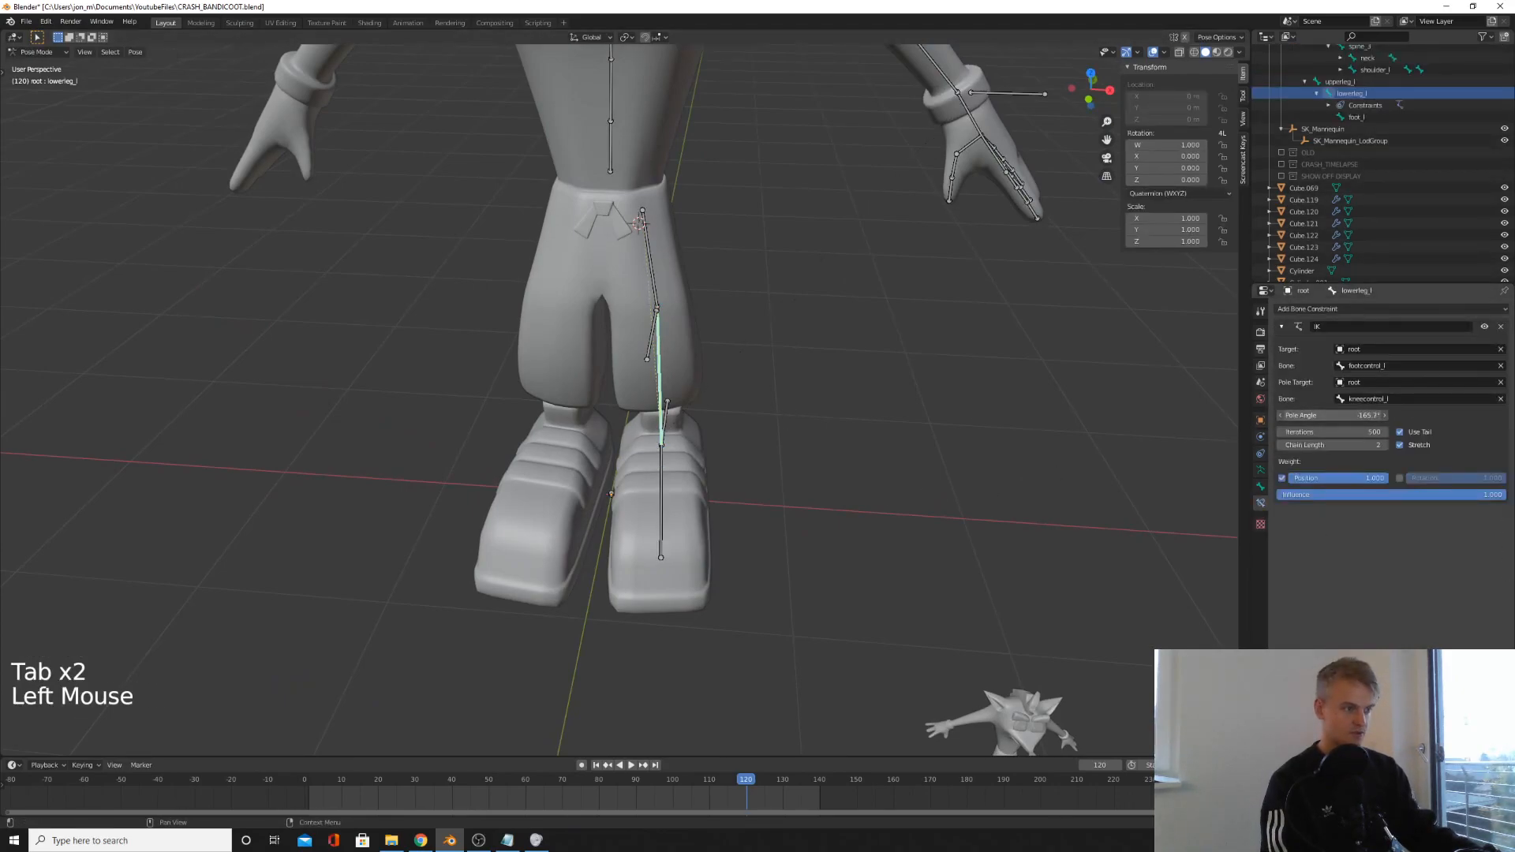
key("Tab")
key("Tab")
middle_click_drag(795, 484, 699, 462)
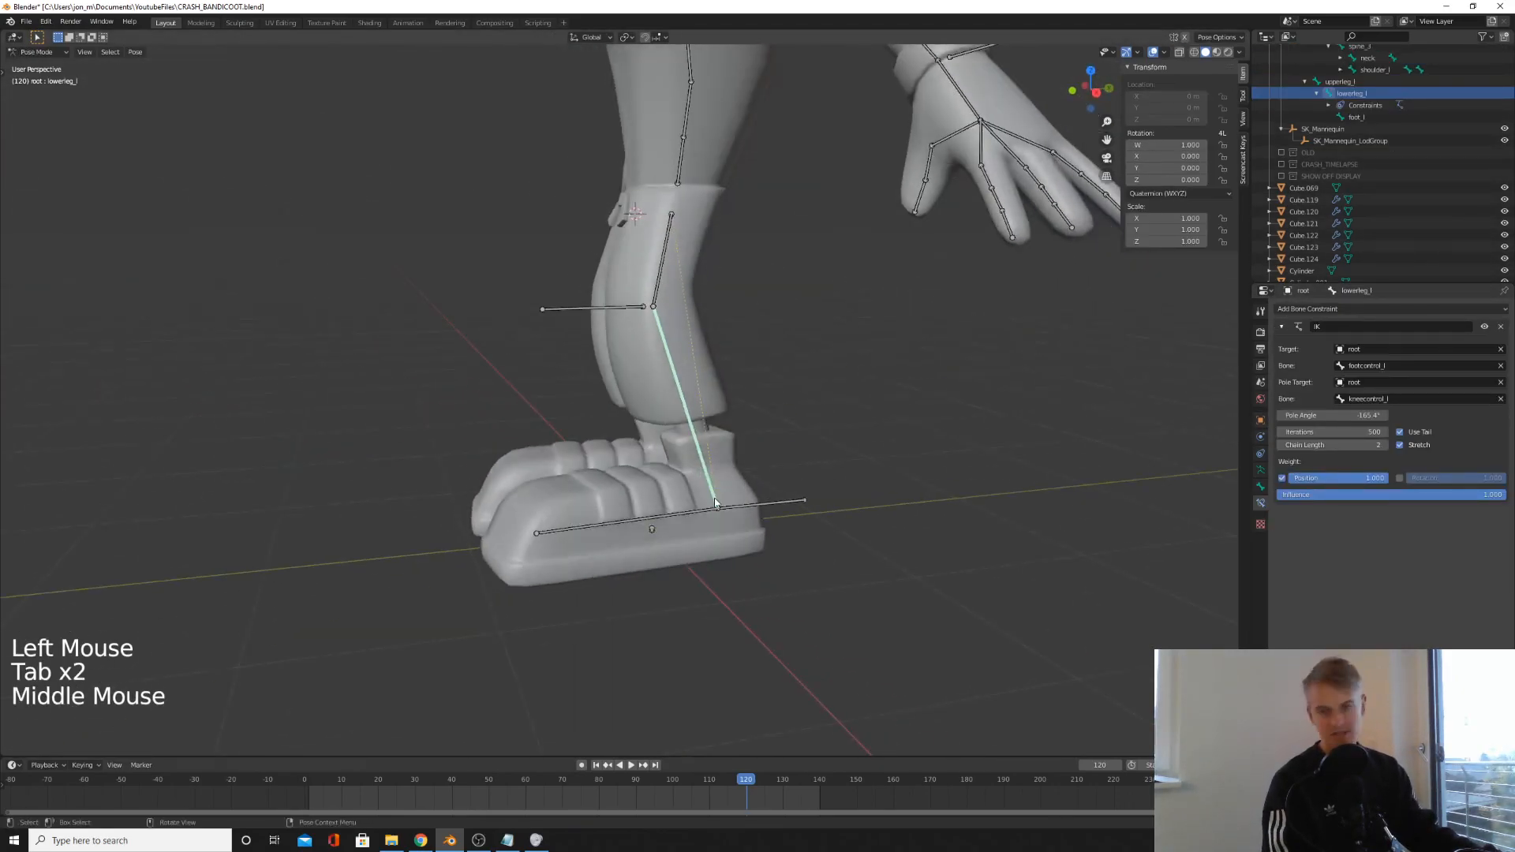
- Test the leg IK by moving the footcontrol_l bone forward and upward
middle_click_drag(748, 532, 769, 522)
left_click(768, 518)
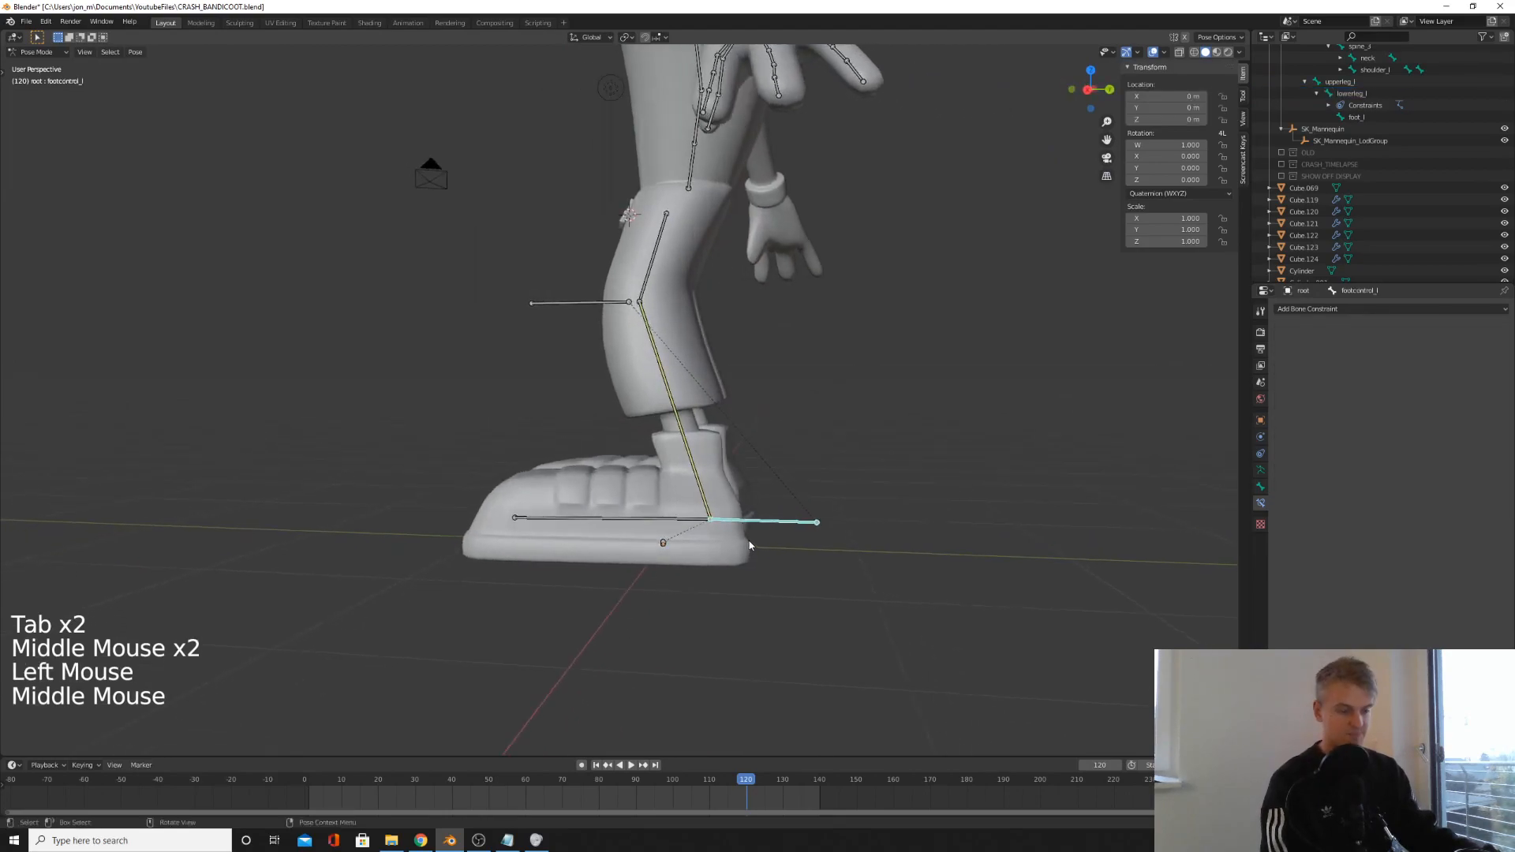
key("g")
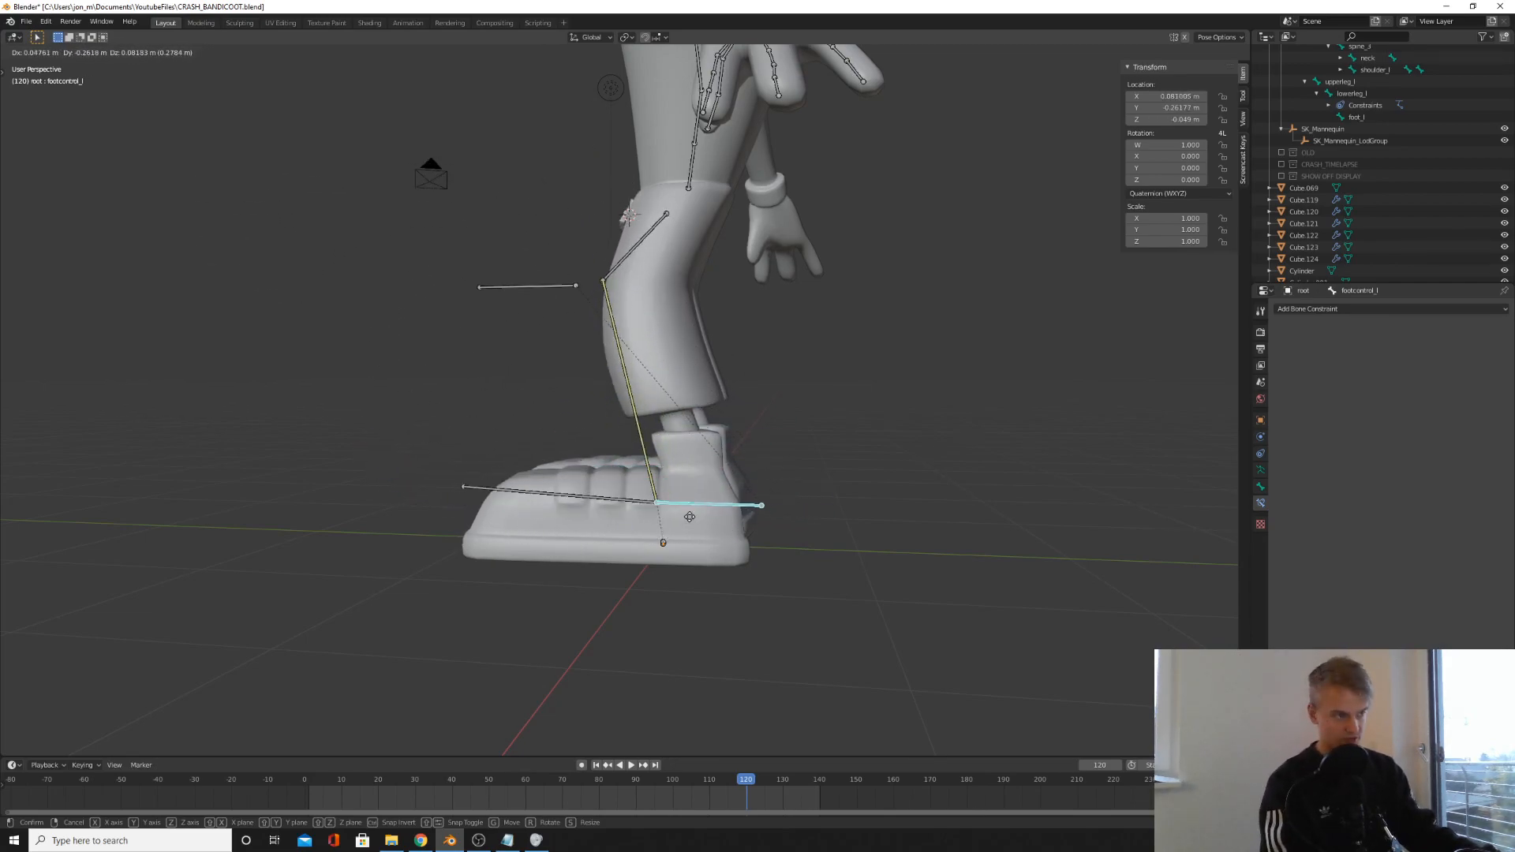
left_click(561, 436)
middle_click_drag(561, 437, 665, 500)
middle_click_drag(648, 447, 661, 478)
- Try moving the kneecontrol_l bone in front of the left knee, and cancel the move
left_click(655, 420)
key("g")
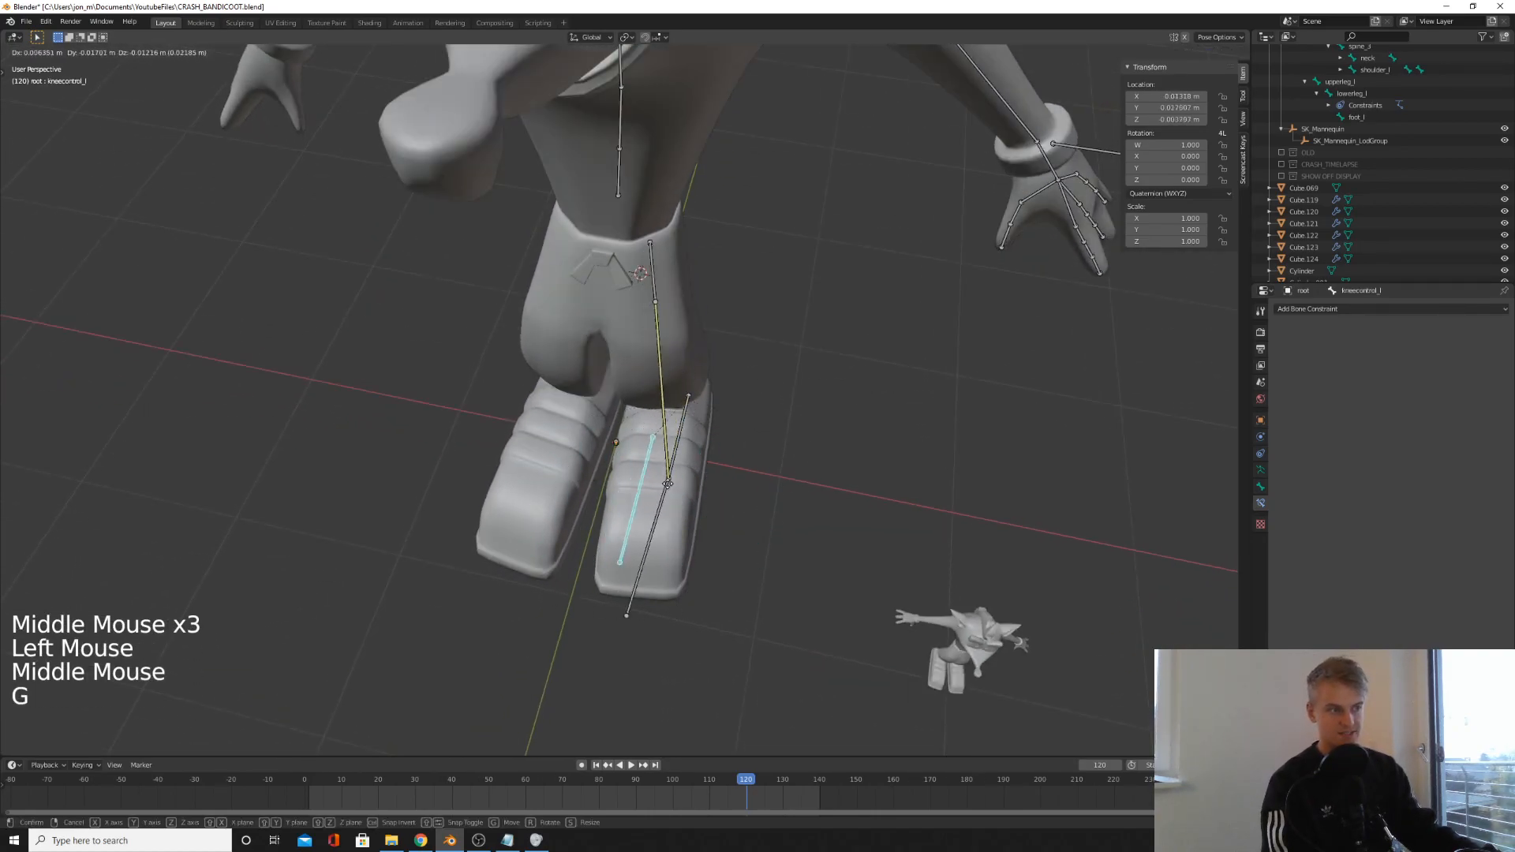
right_click(691, 515)
middle_click_drag(695, 519, 454, 327)
scroll(624, 464, "down", 2)
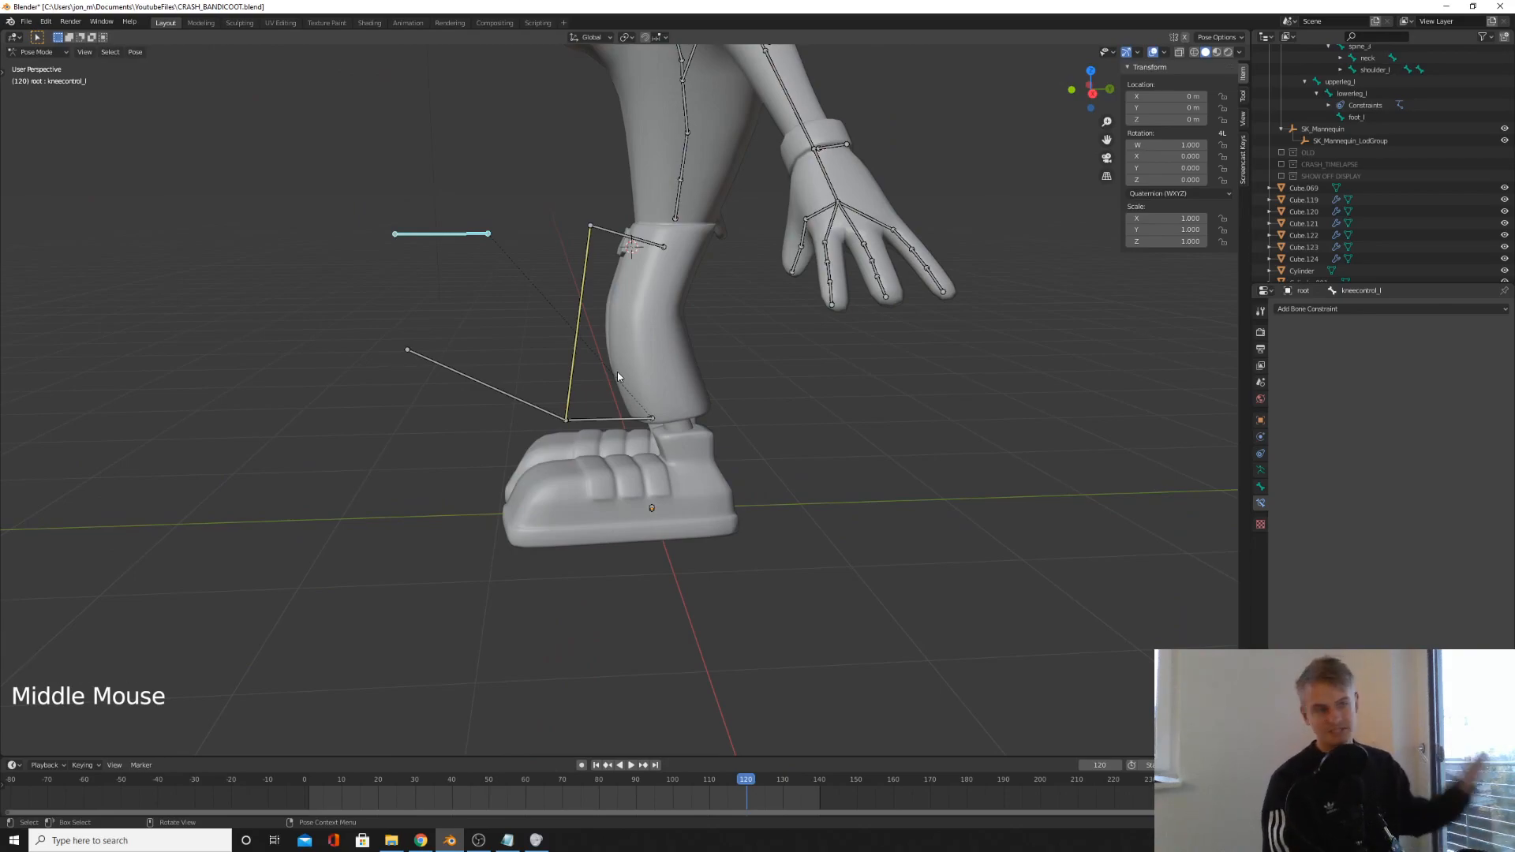
- Clear the location and rotation of all bones to return the armature to its rest pose
key("a")
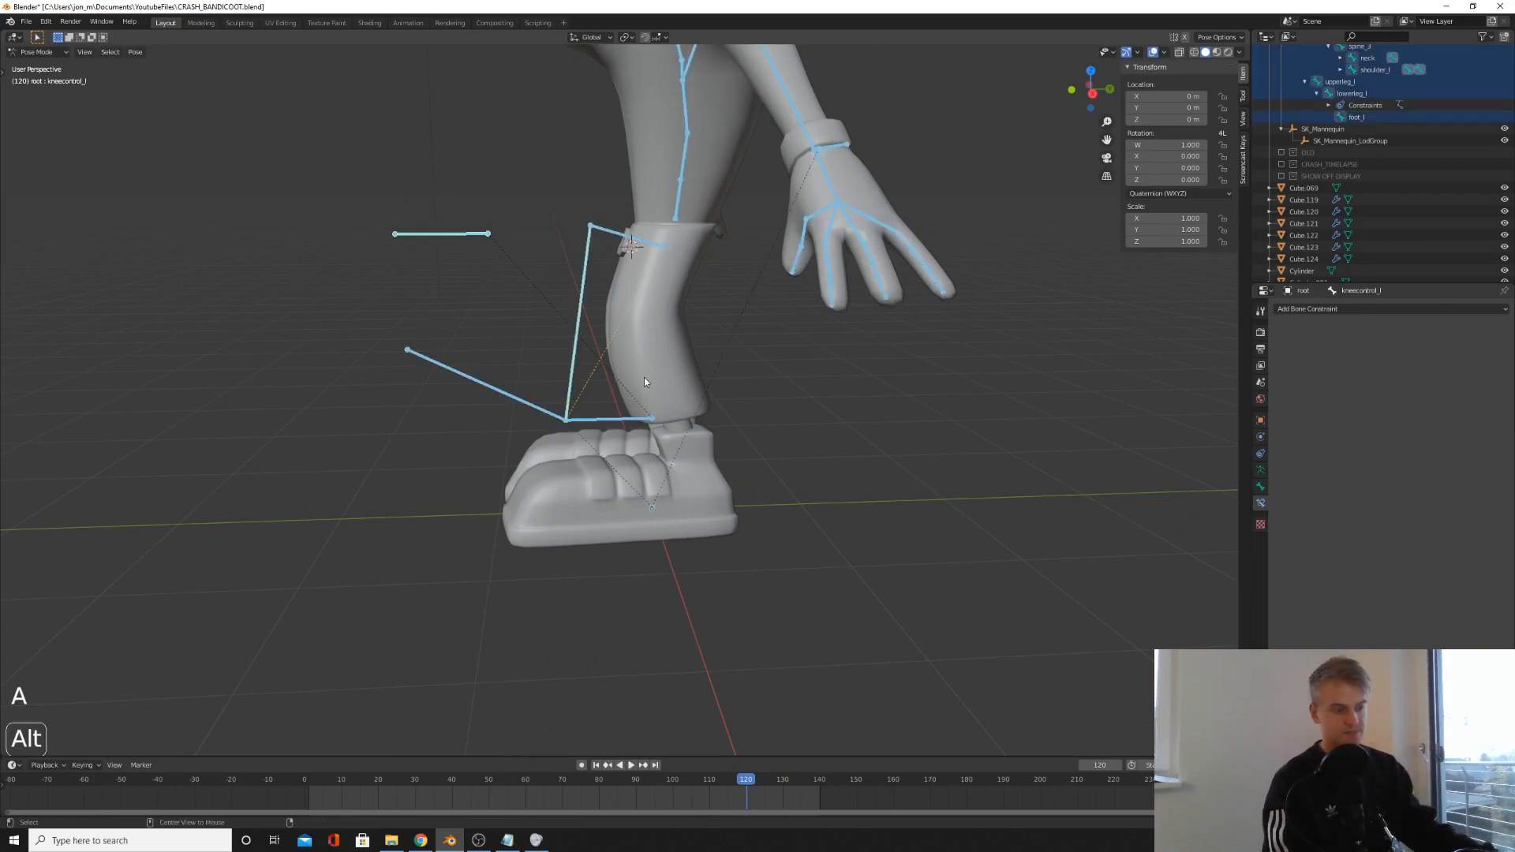
key("alt+g")
key("alt+r")
key("Tab")
middle_click_drag(608, 416, 793, 484)
key("Tab")
scroll(769, 452, "down", 3)
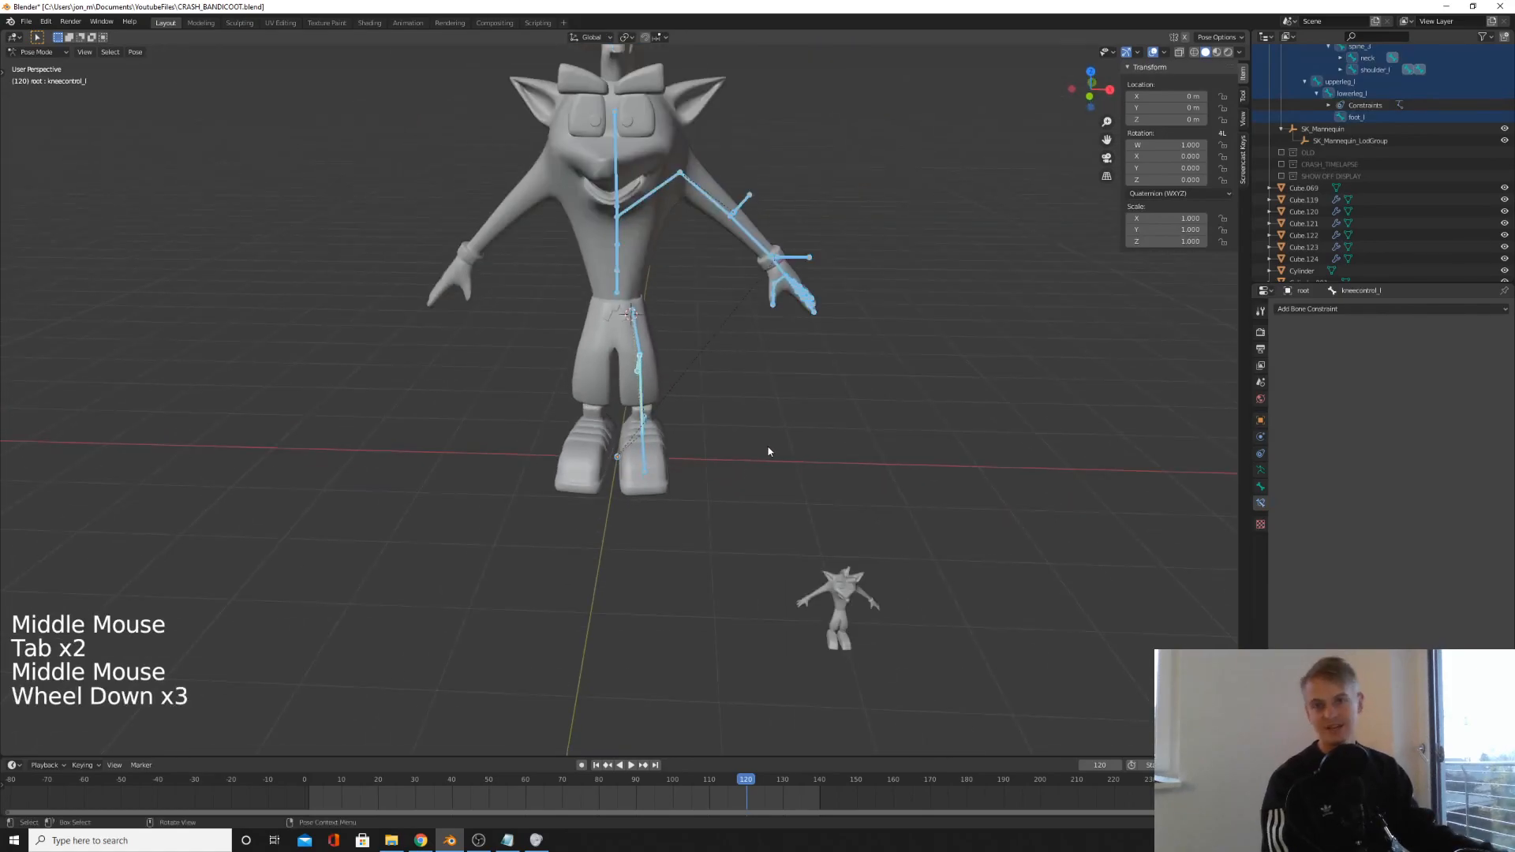
- Add an Inverse Kinematics bone constraint to the lowerarm_l bone of the left arm
middle_click_drag(769, 451, 753, 378)
middle_click_drag(754, 379, 735, 305, "shift")
scroll(735, 304, "up", 3)
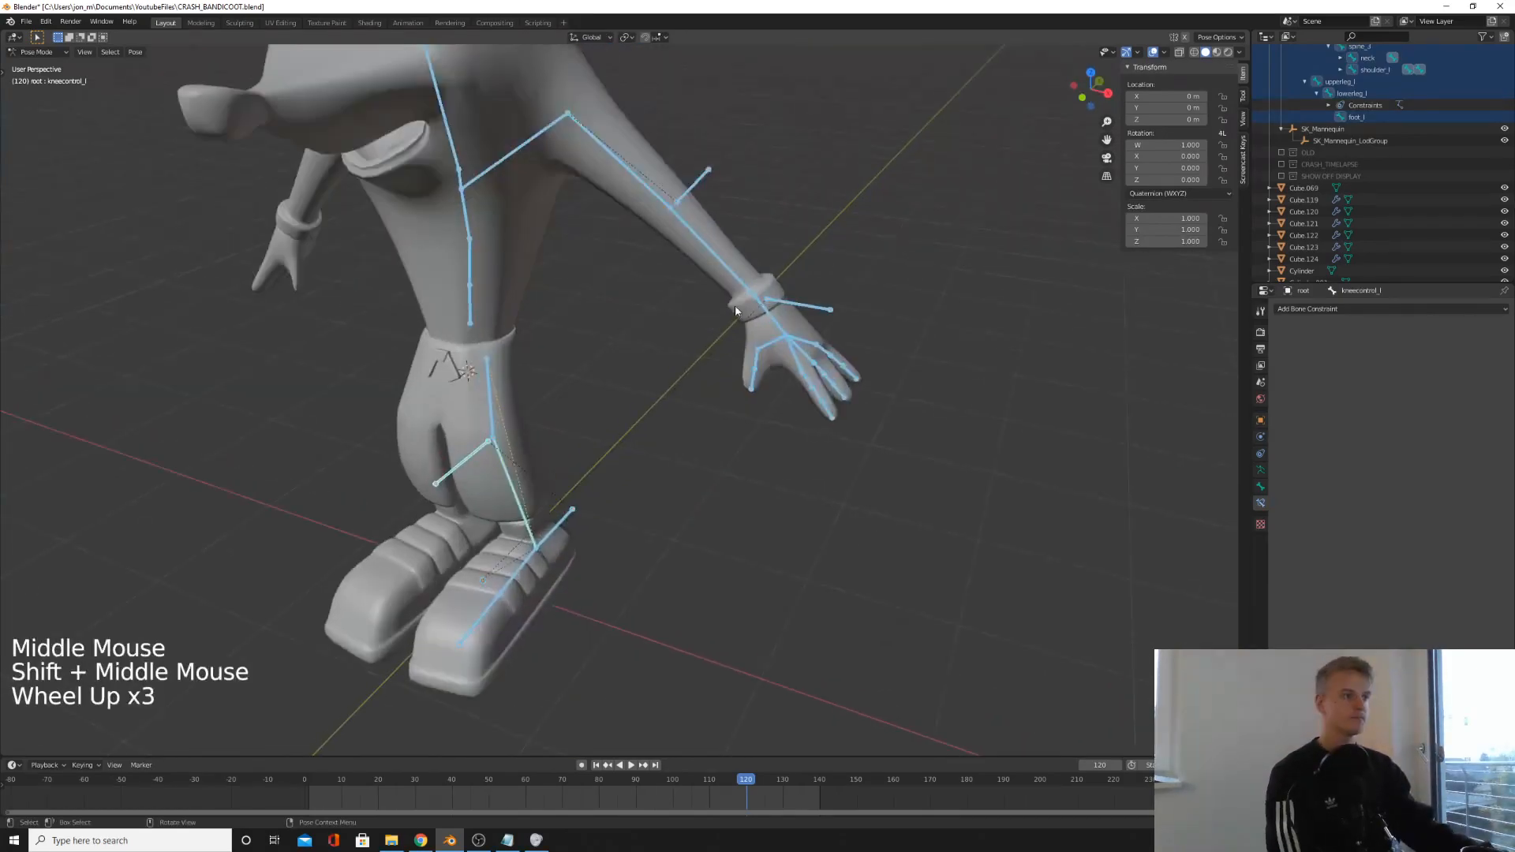
left_click(717, 253)
middle_click_drag(717, 252, 685, 346, "shift")
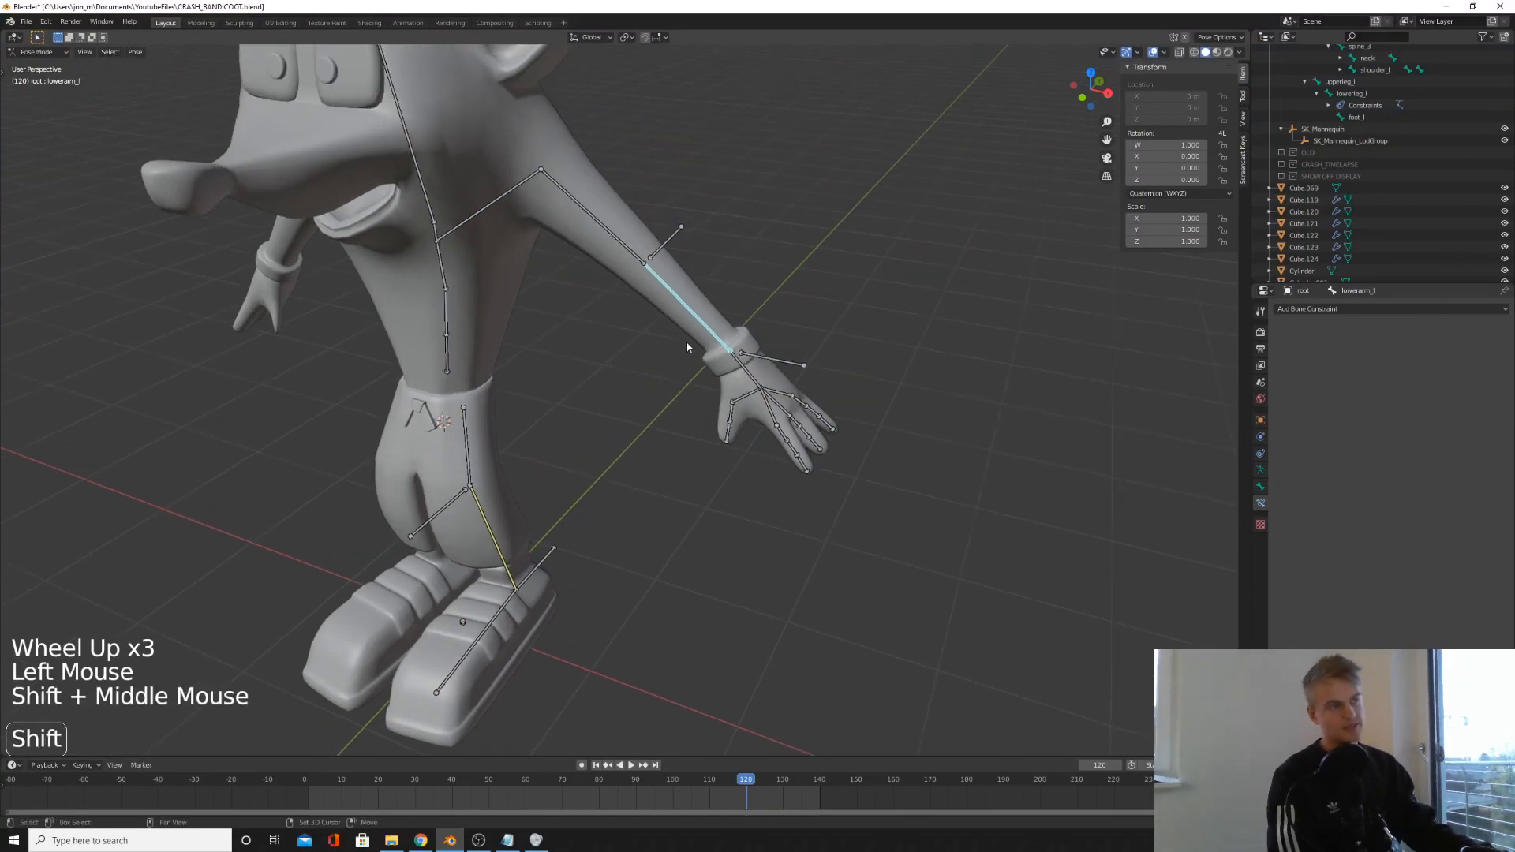
left_click(1341, 308)
left_click(1373, 366)
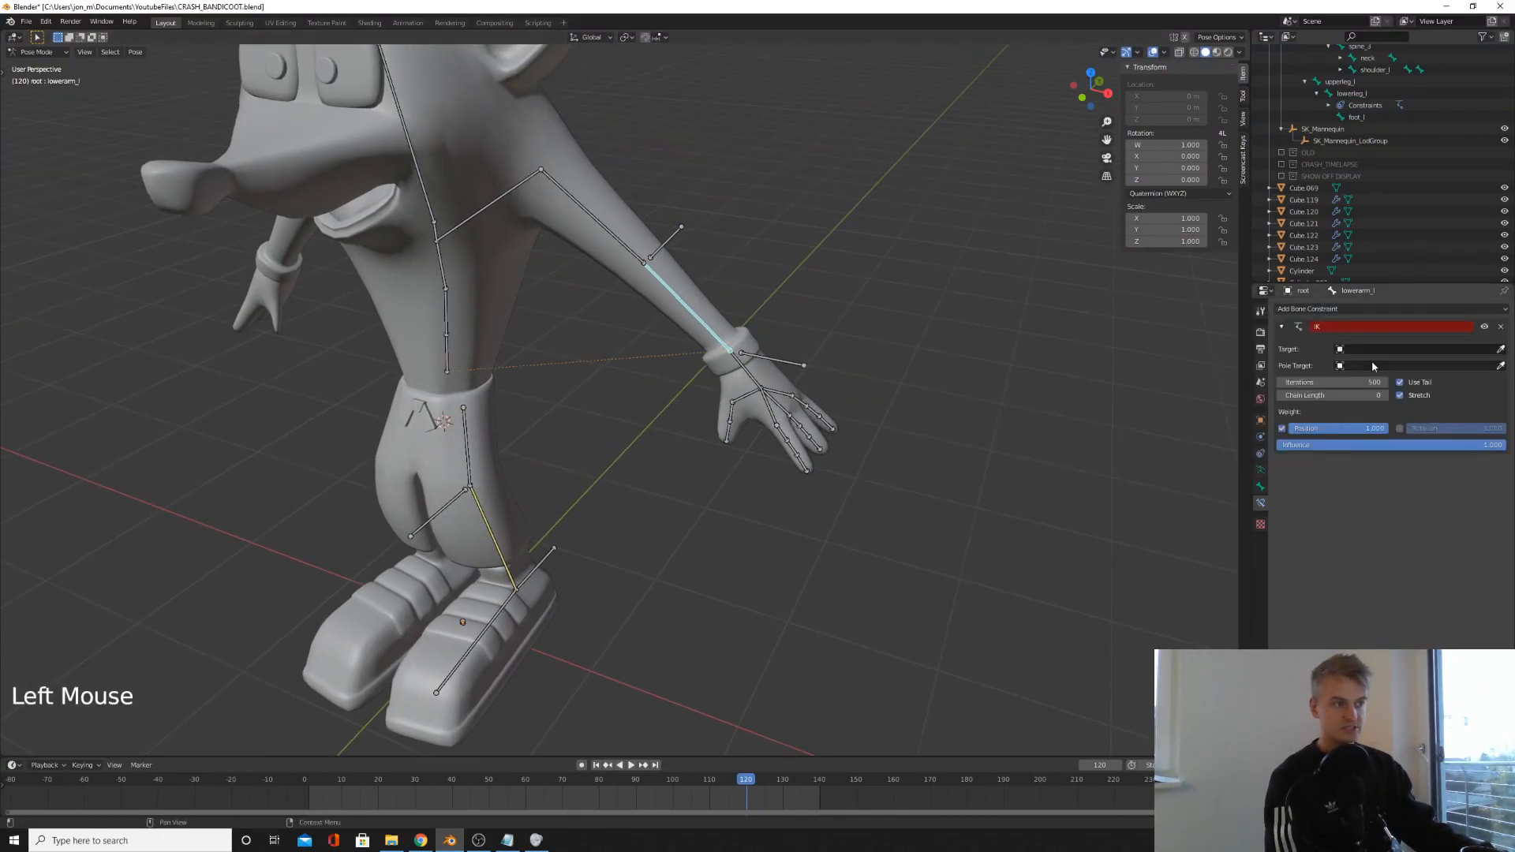
- Set the lowerarm_l constraint's target to the root armature, with handcontrol_l as the target bone
middle_click_drag(967, 413, 889, 471, "shift")
scroll(889, 471, "up", 2)
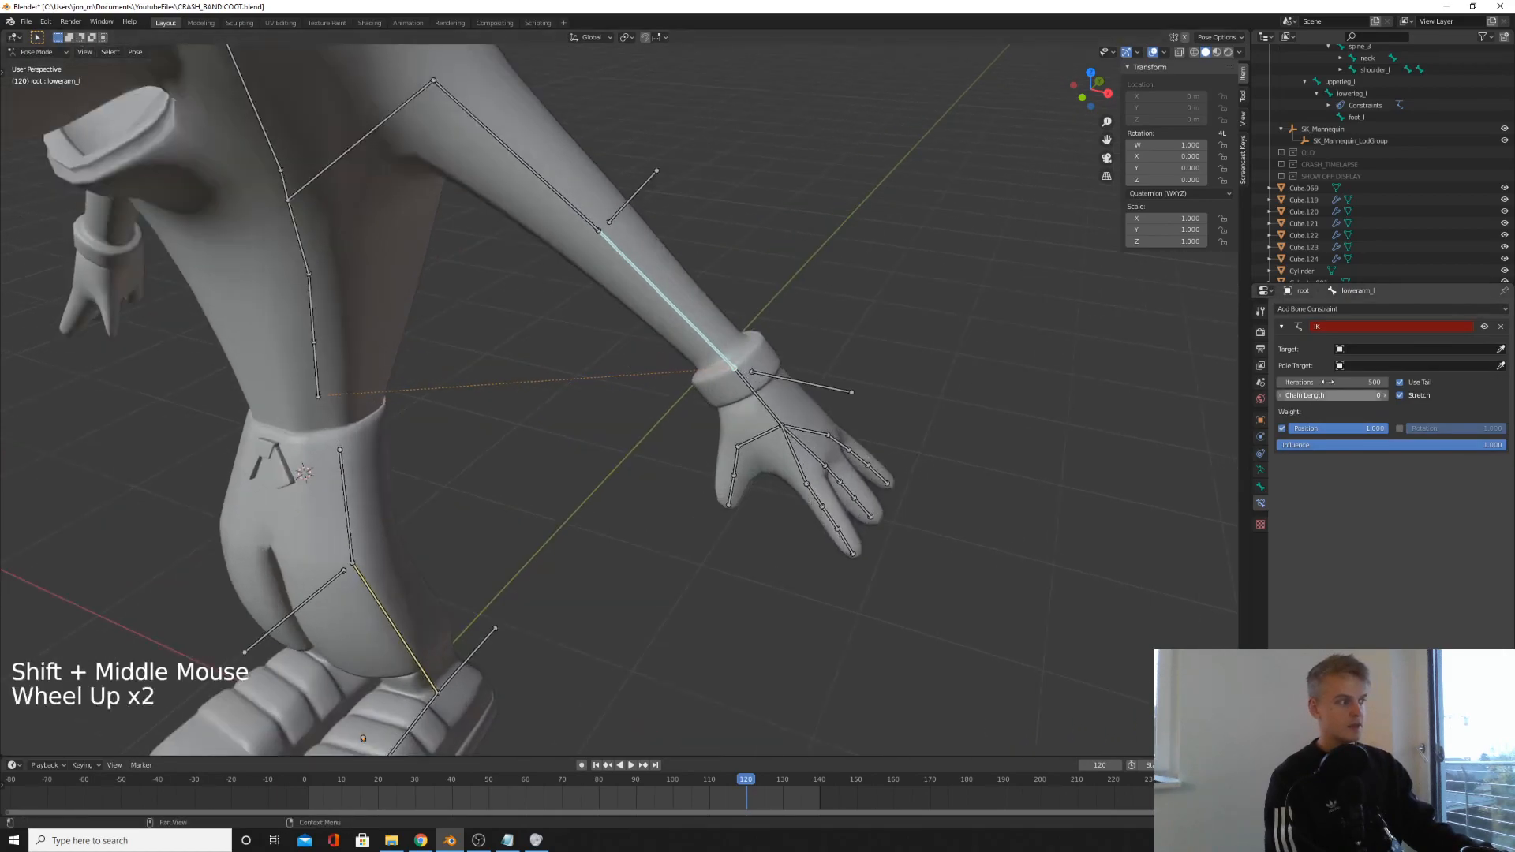
left_click(1376, 349)
type("root")
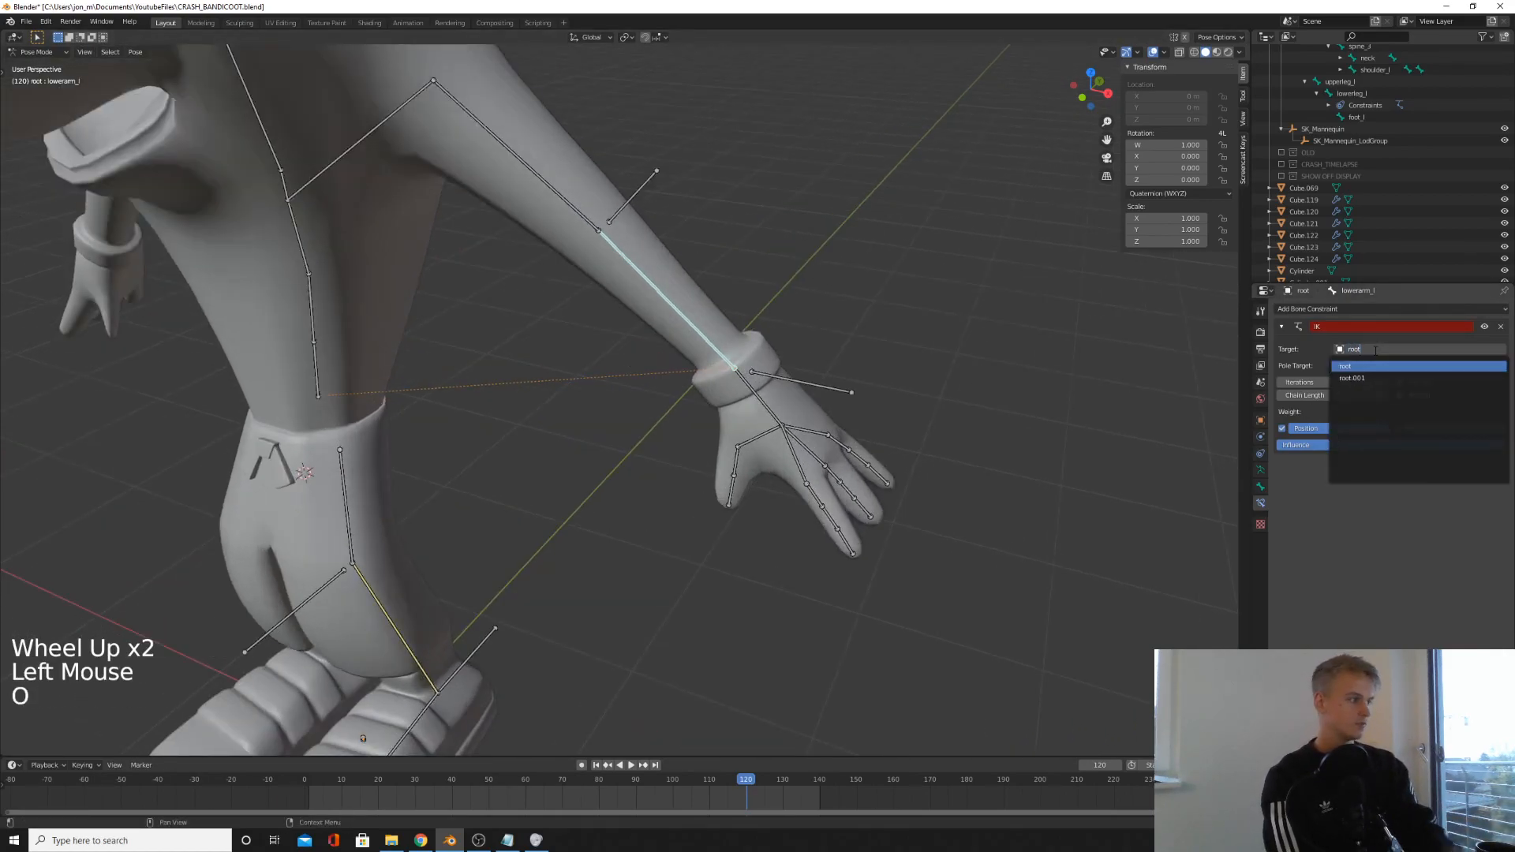
left_click(1361, 367)
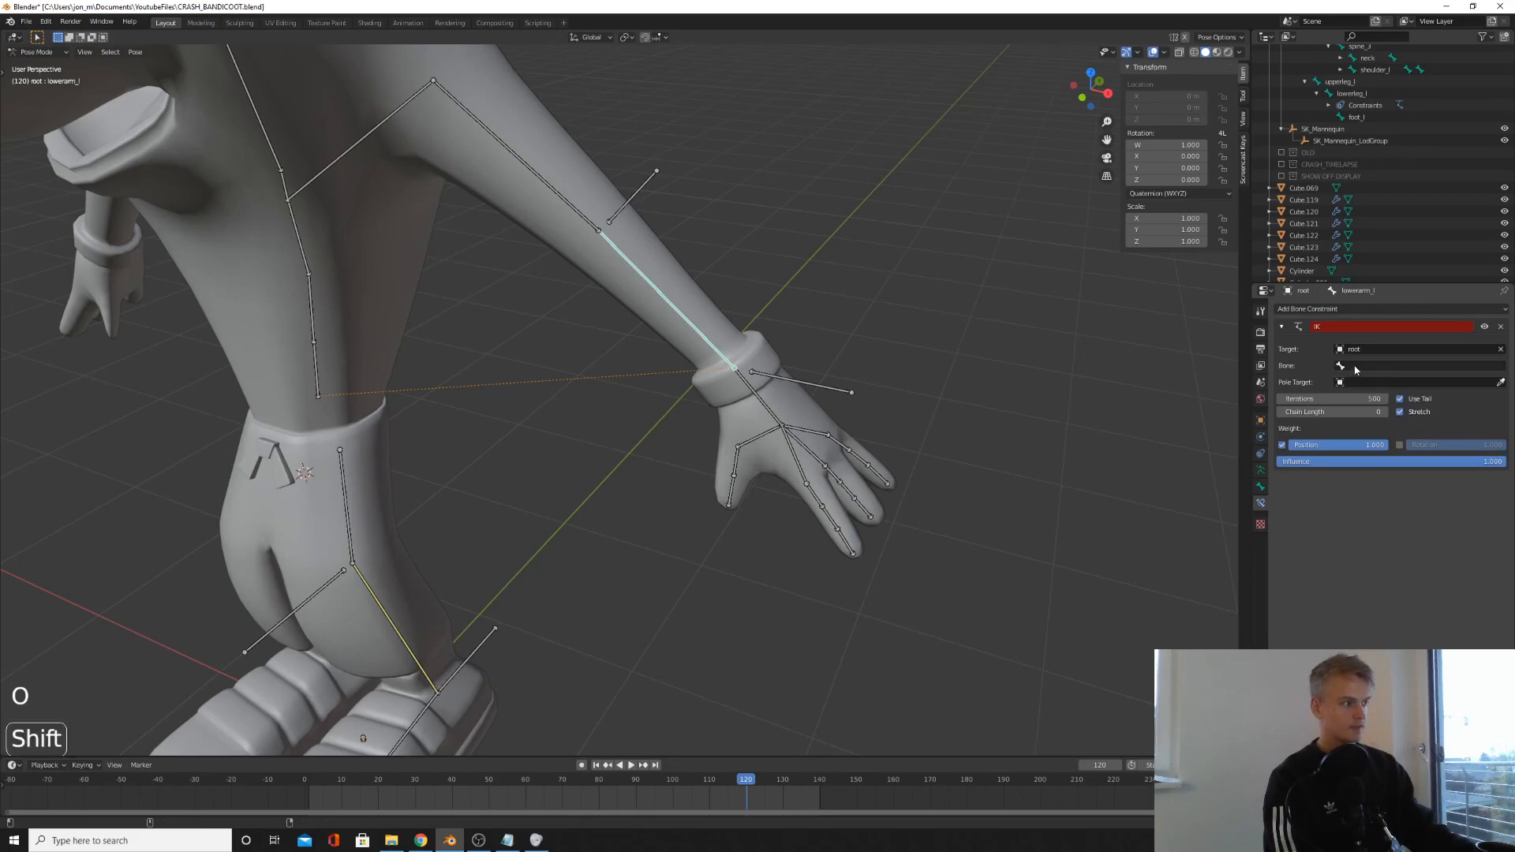
left_click(1359, 365)
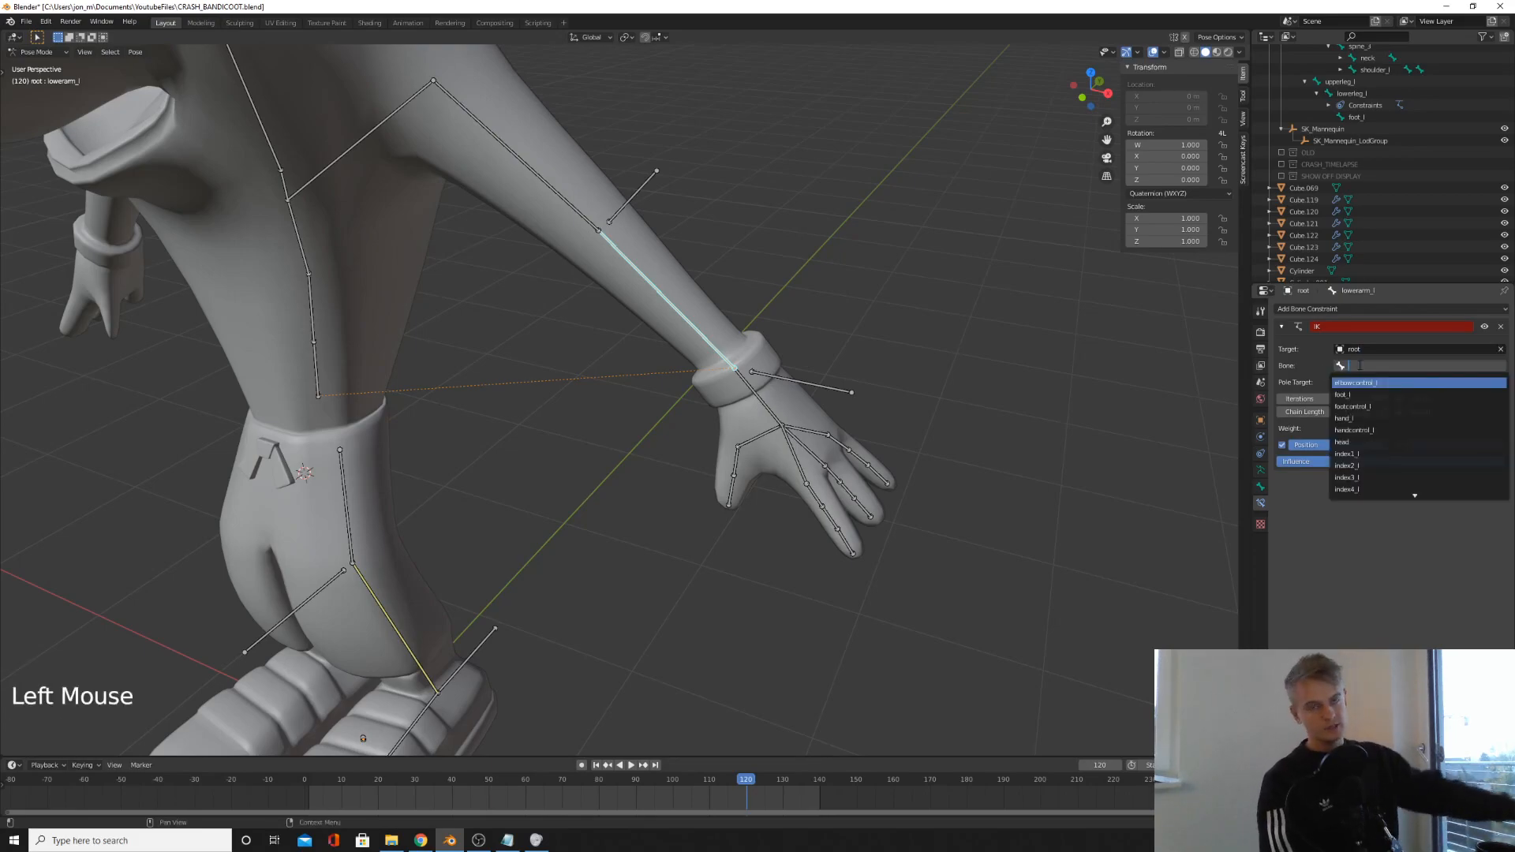
type("hand")
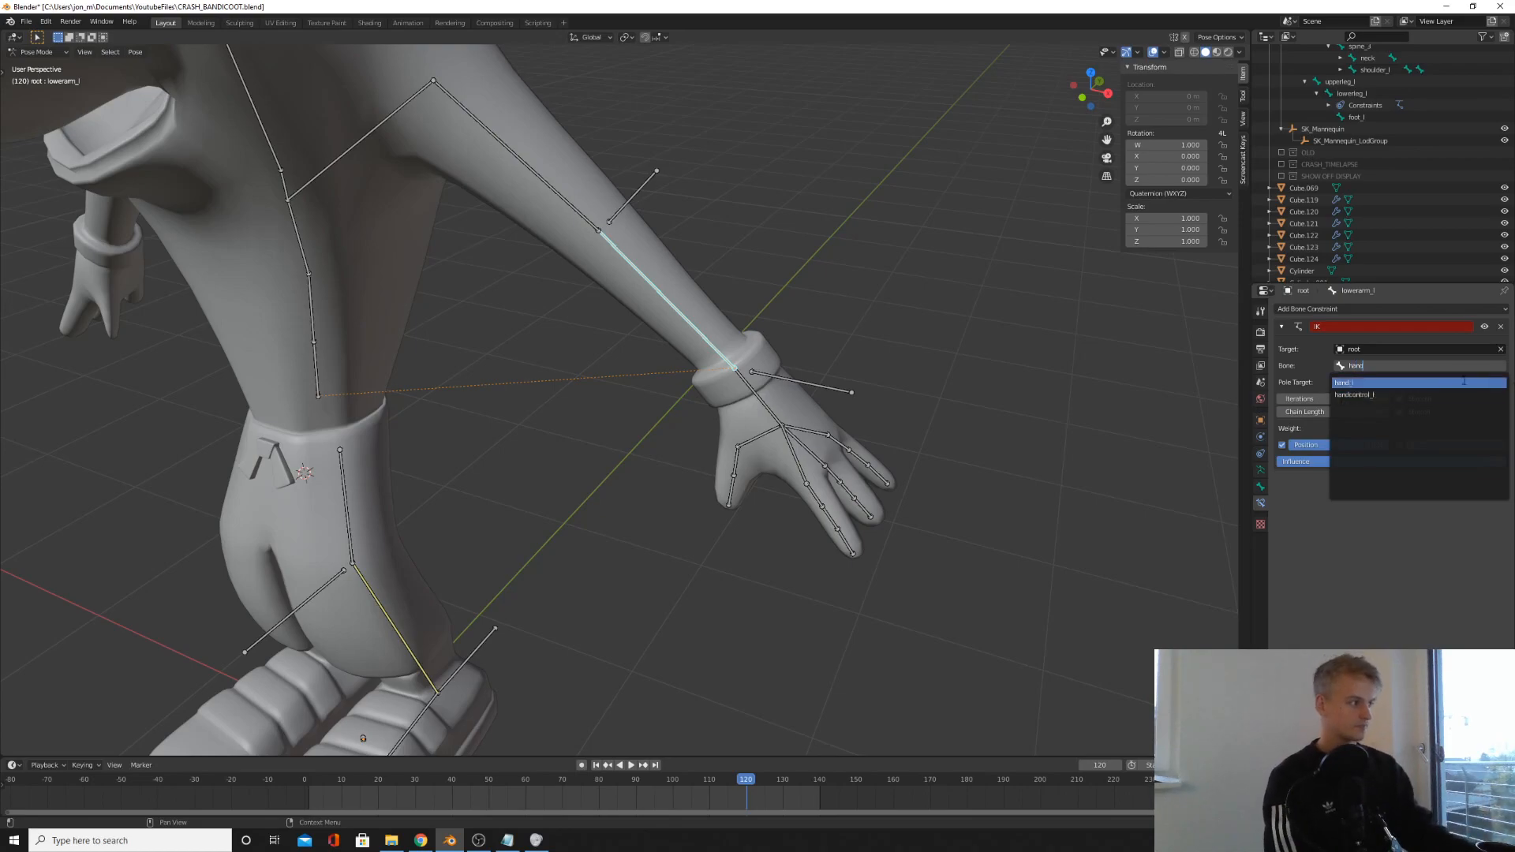
left_click(1390, 395)
- Set the arm constraint's pole target to the root armature, with elbowcontrol_l as the pole bone
middle_click_drag(1137, 374, 1148, 411, "shift")
left_click(1371, 383)
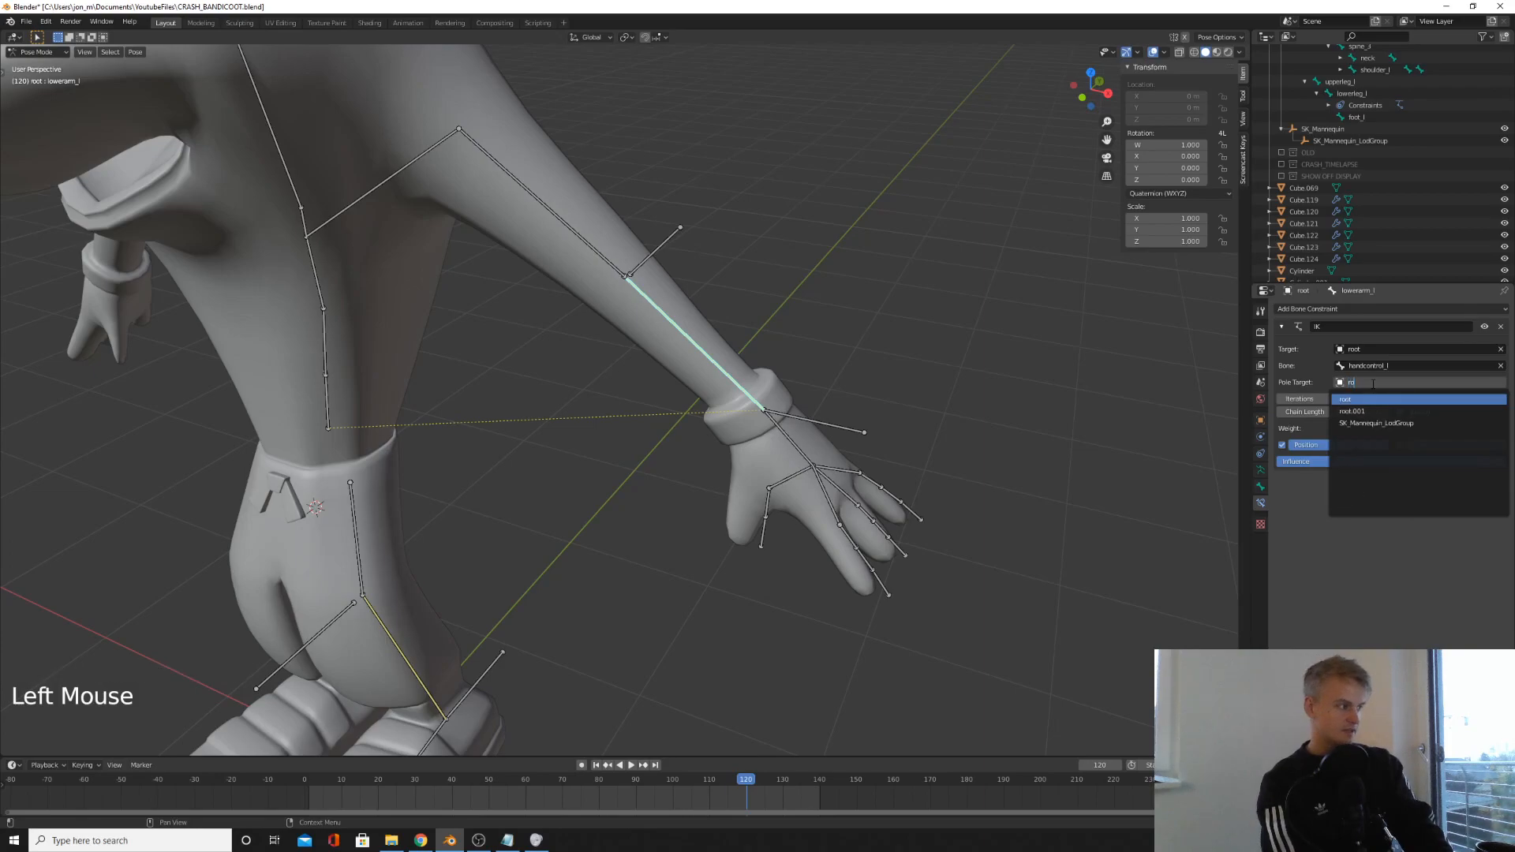
type("root")
left_click(1364, 399)
middle_click_drag(789, 331, 559, 244, "shift")
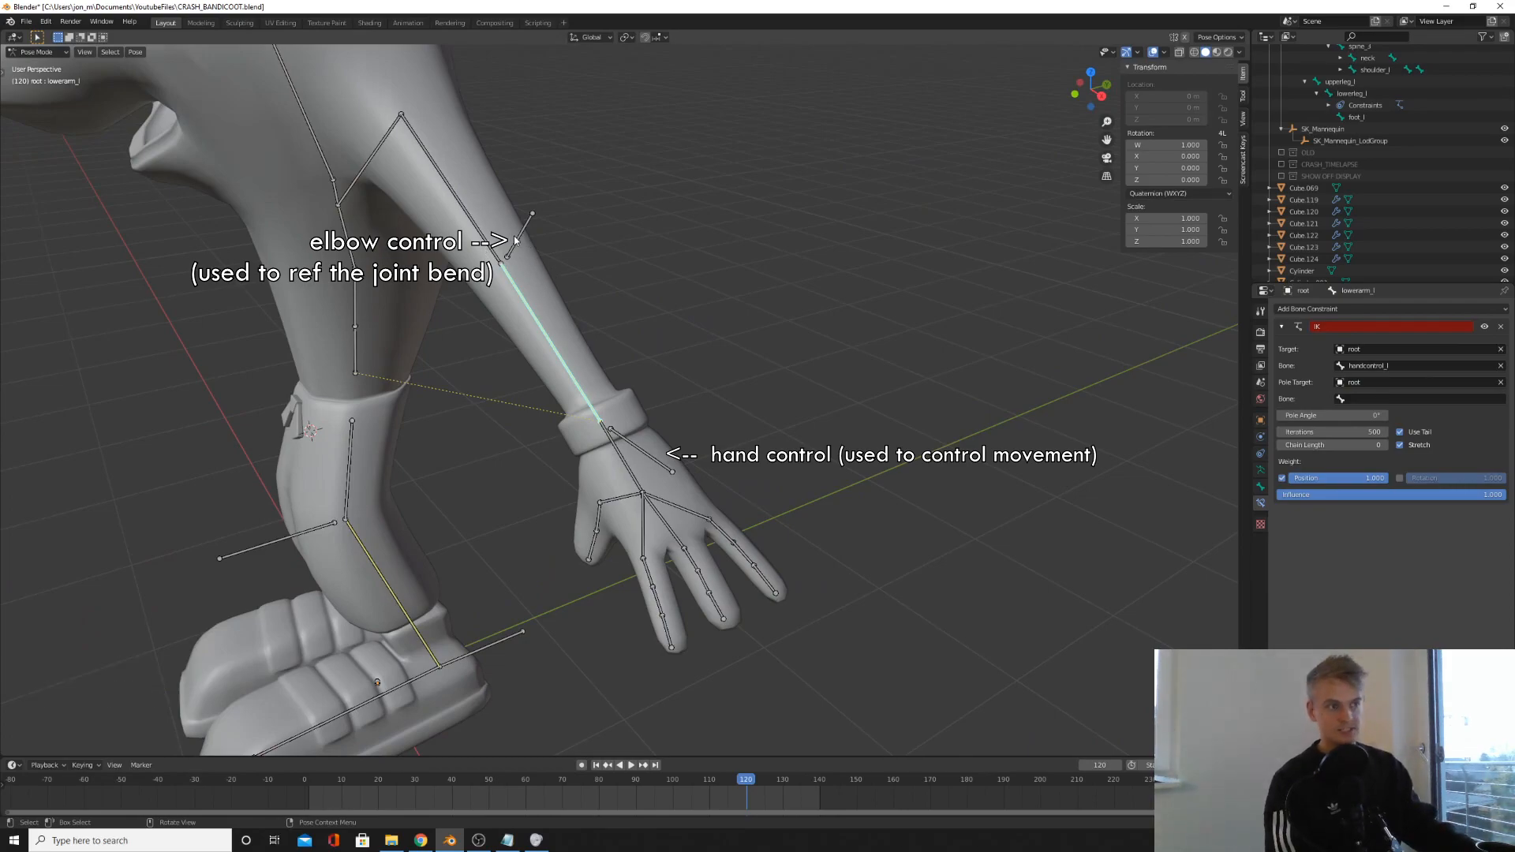
left_click(1390, 400)
type("el")
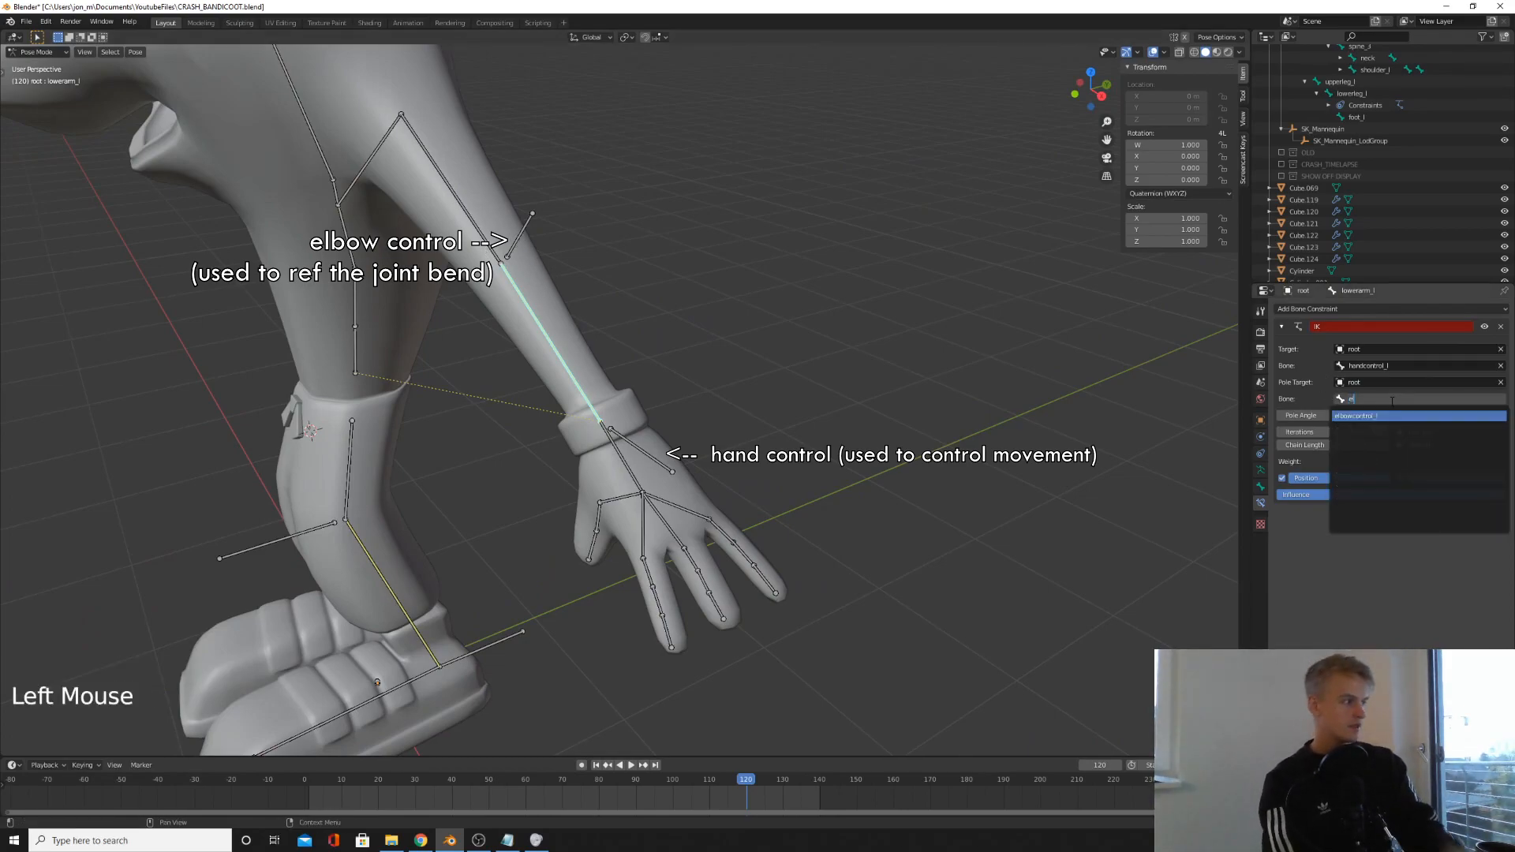
left_click(1385, 416)
- Set the lowerarm_l IK chain length to 2 and its pole angle to 180°
scroll(1057, 443, "down", 4)
middle_click_drag(1057, 446, 1140, 437)
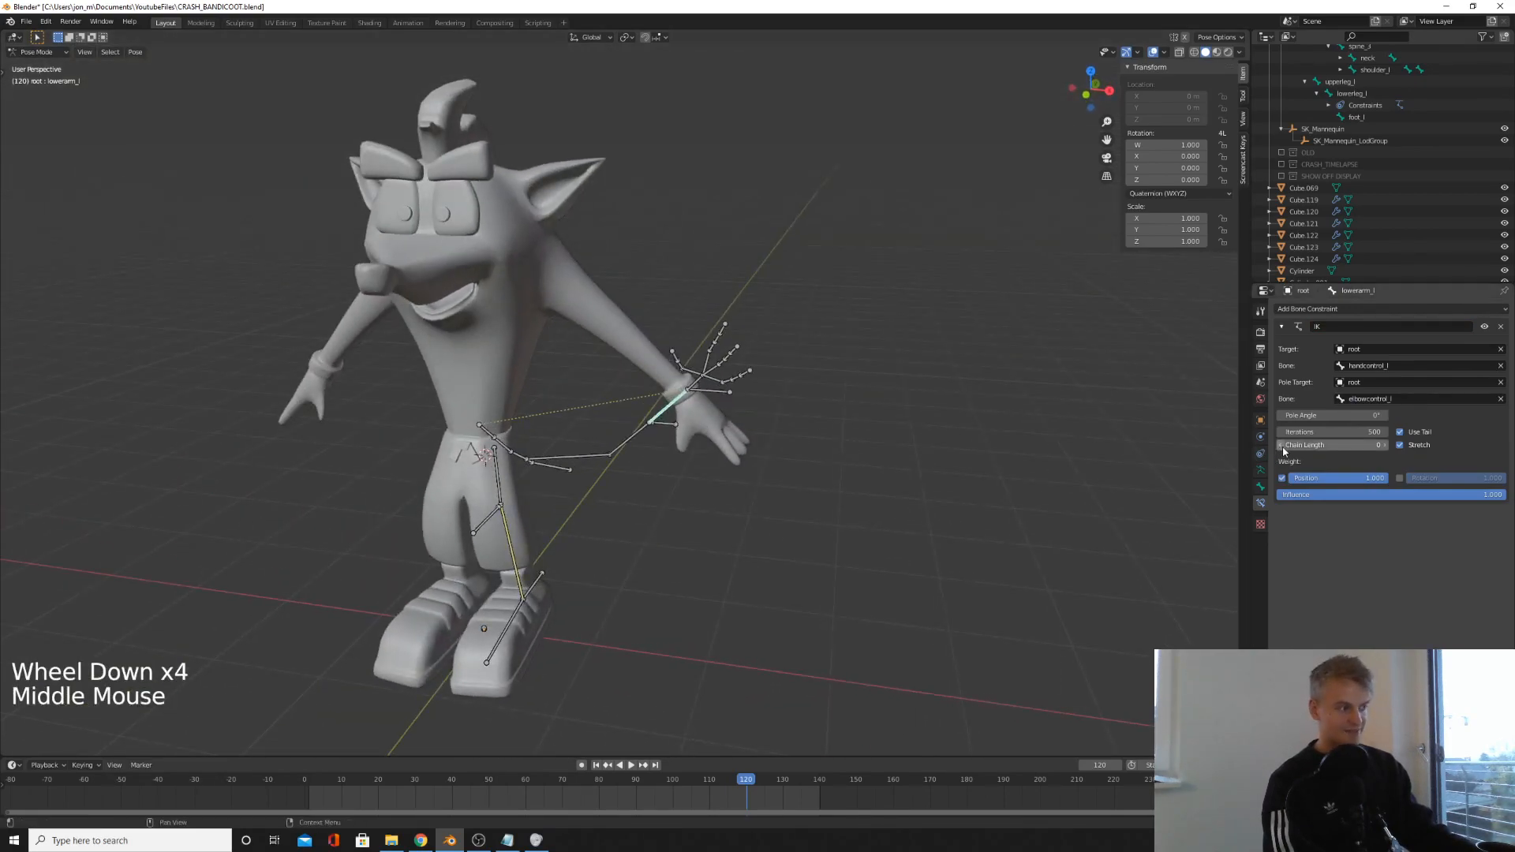
left_click(1384, 445)
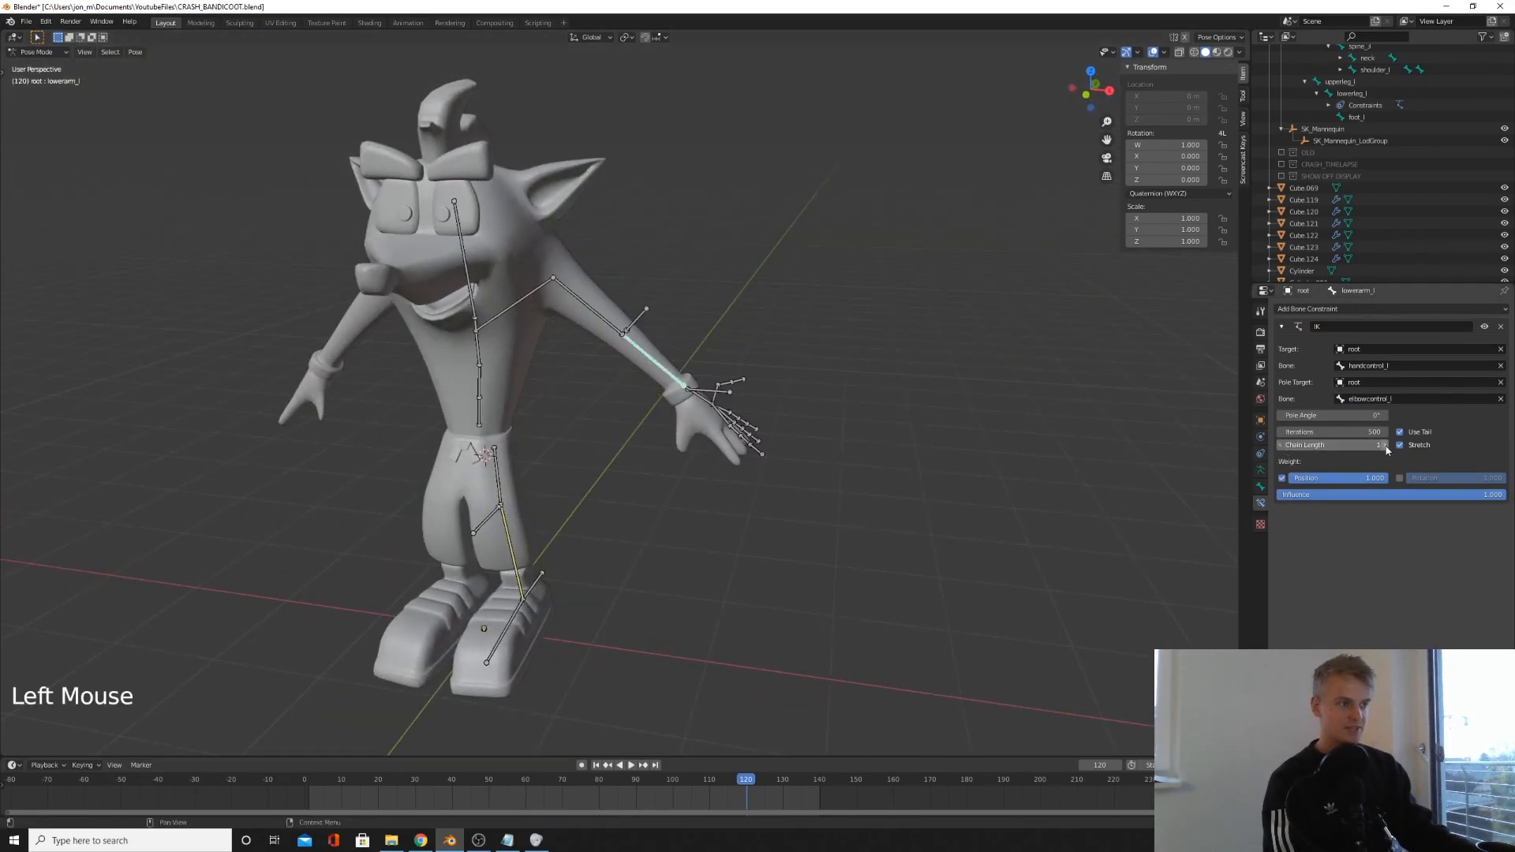
scroll(820, 432, "up", 2)
middle_click_drag(836, 438, 744, 420)
scroll(631, 438, "up", 3)
middle_click_drag(600, 442, 1008, 422)
scroll(710, 436, "down", 3)
scroll(836, 473, "up", 1)
left_click_drag(1364, 415, 1492, 415)
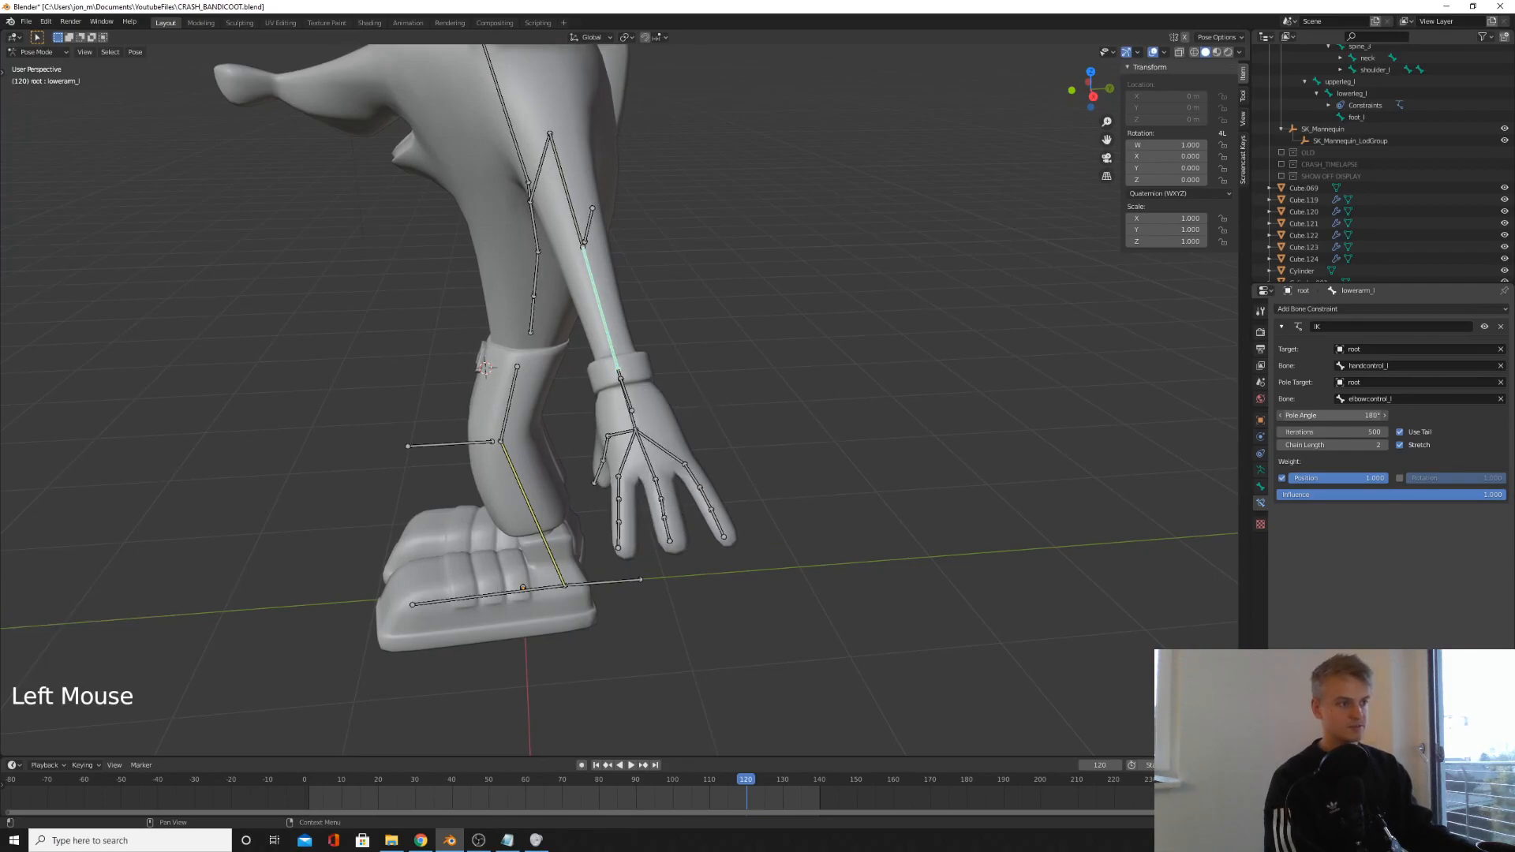
- Adjust the pole angle of the lowerarm_l IK constraint to correct the left arm's bend
middle_click_drag(601, 467, 536, 369)
left_click_drag(1332, 415, 1183, 415)
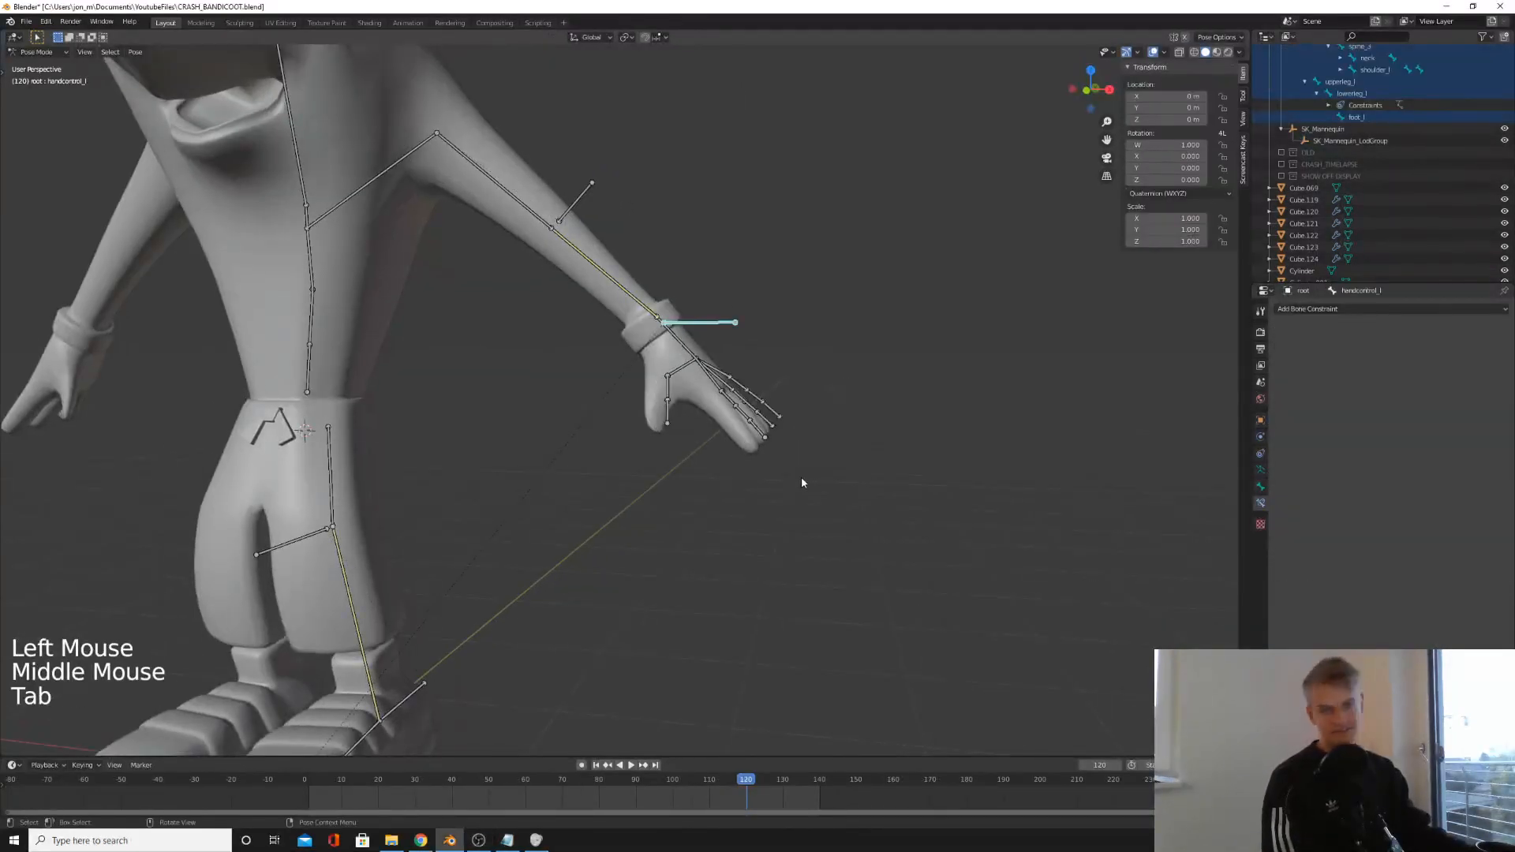
- Reposition the handcontrol_l bone at the left wrist in Edit Mode, checking the arm in Pose Mode between small moves
scroll(801, 476, "up", 1)
middle_click_drag(802, 477, 696, 412)
middle_click_drag(553, 297, 693, 340)
key("Tab")
key("g")
left_click(694, 340)
key("Tab")
key("Tab")
key("g")
left_click(701, 373)
key("Tab")
key("Tab")
key("g")
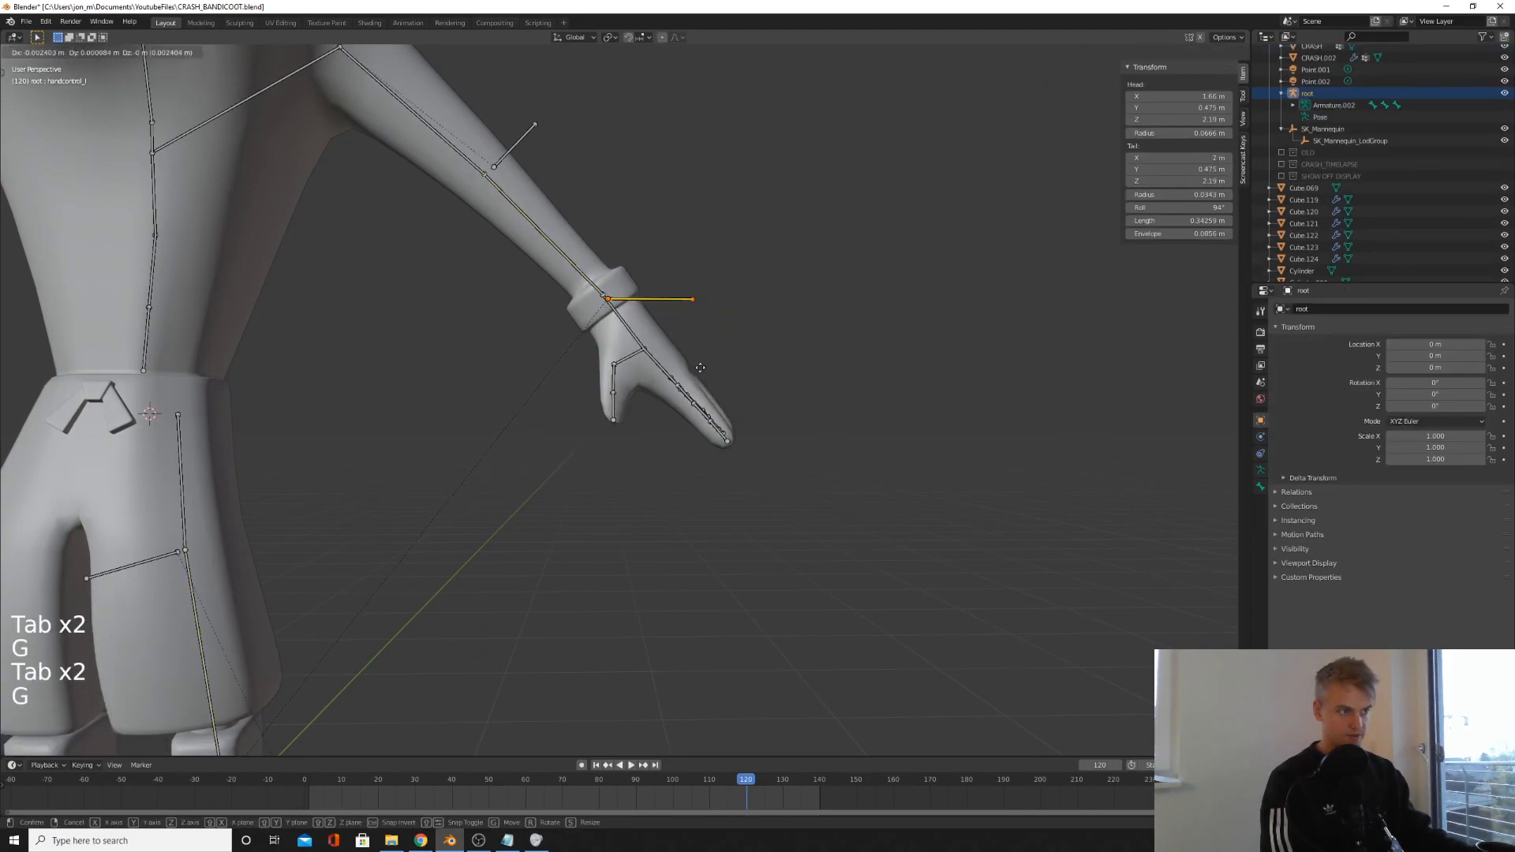
left_click(700, 372)
- Fine-tune the pole angle of the lowerarm_l IK constraint in Pose Mode
key("Tab")
middle_click_drag(726, 375, 631, 382)
key("Tab")
left_click(553, 275)
mouse_move(698, 426)
middle_mouse_down()
mouse_move(662, 382)
mouse_move(700, 412)
middle_mouse_up()
key("Tab")
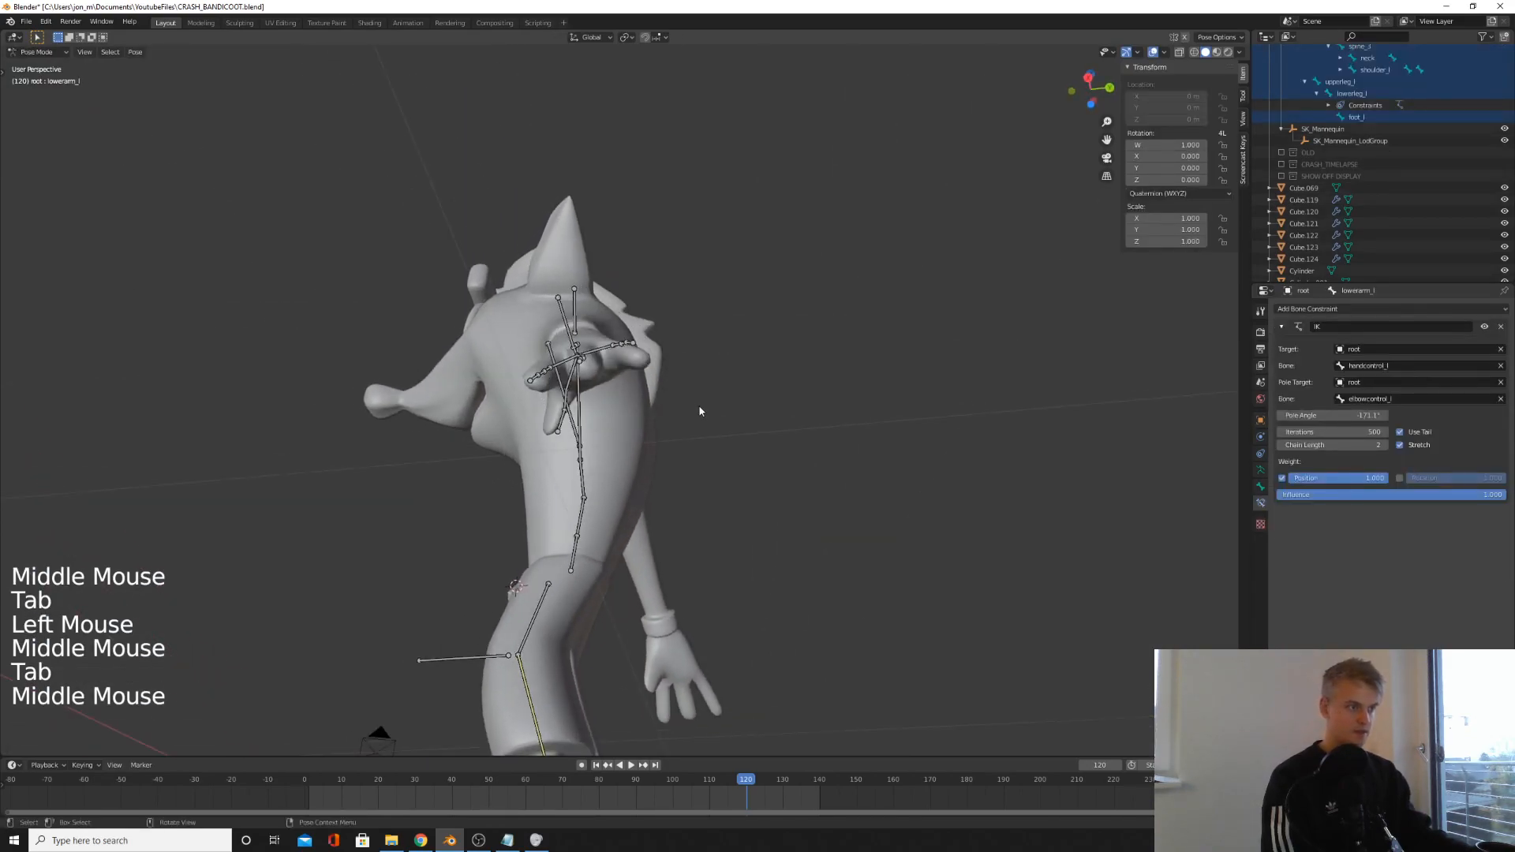
left_click_drag(1342, 416, 1338, 416)
- Test the left arm's IK by moving handcontrol_l, and clear the bone's rotation and location
middle_click_drag(612, 395, 644, 442)
key("Tab")
scroll(662, 460, "down", 1)
scroll(602, 447, "down", 3)
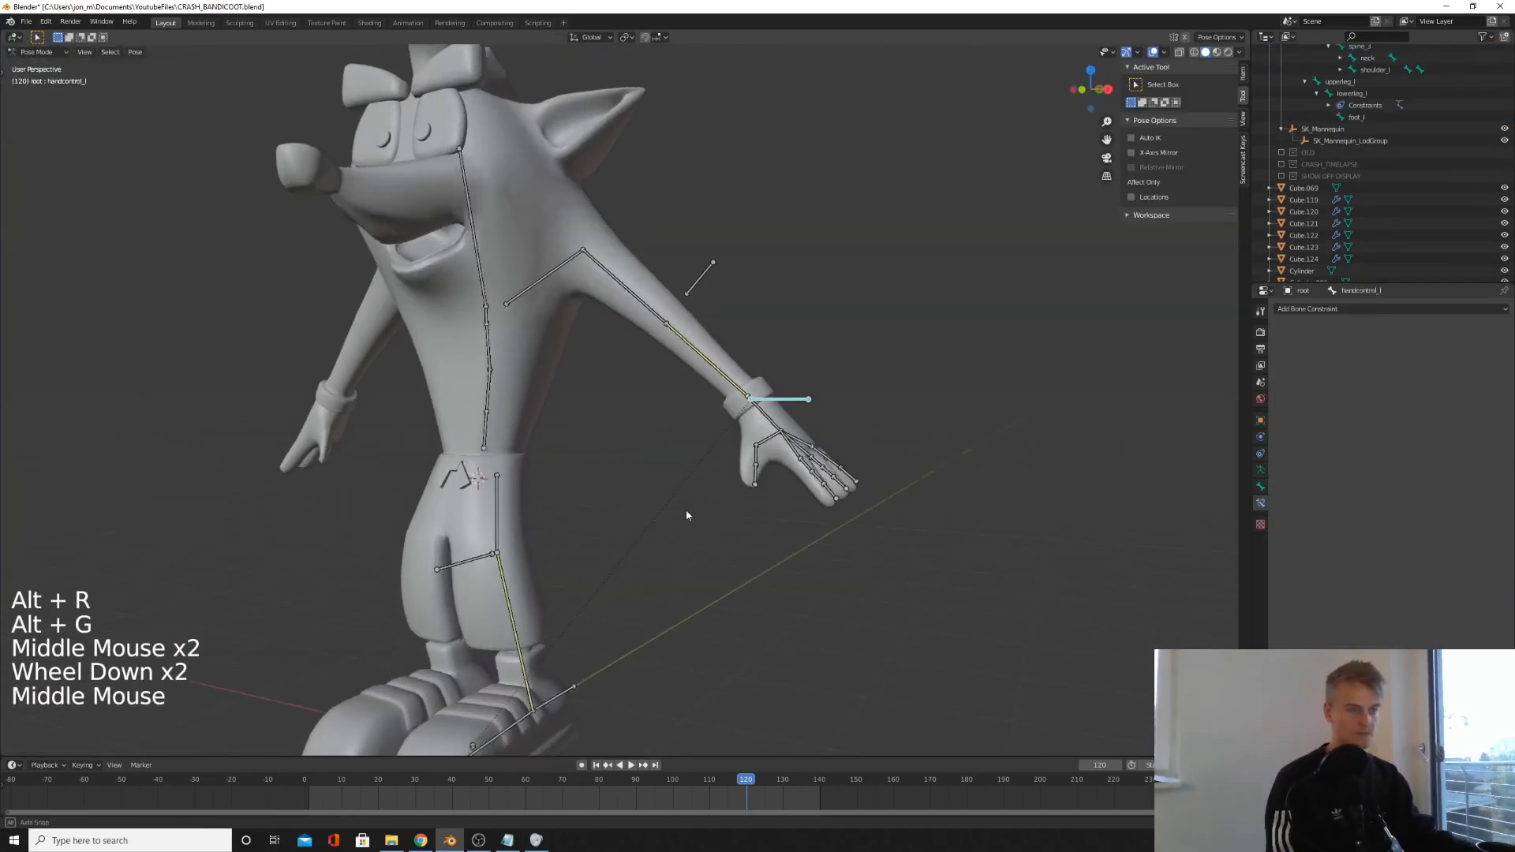
middle_click_drag(685, 509, 686, 529)
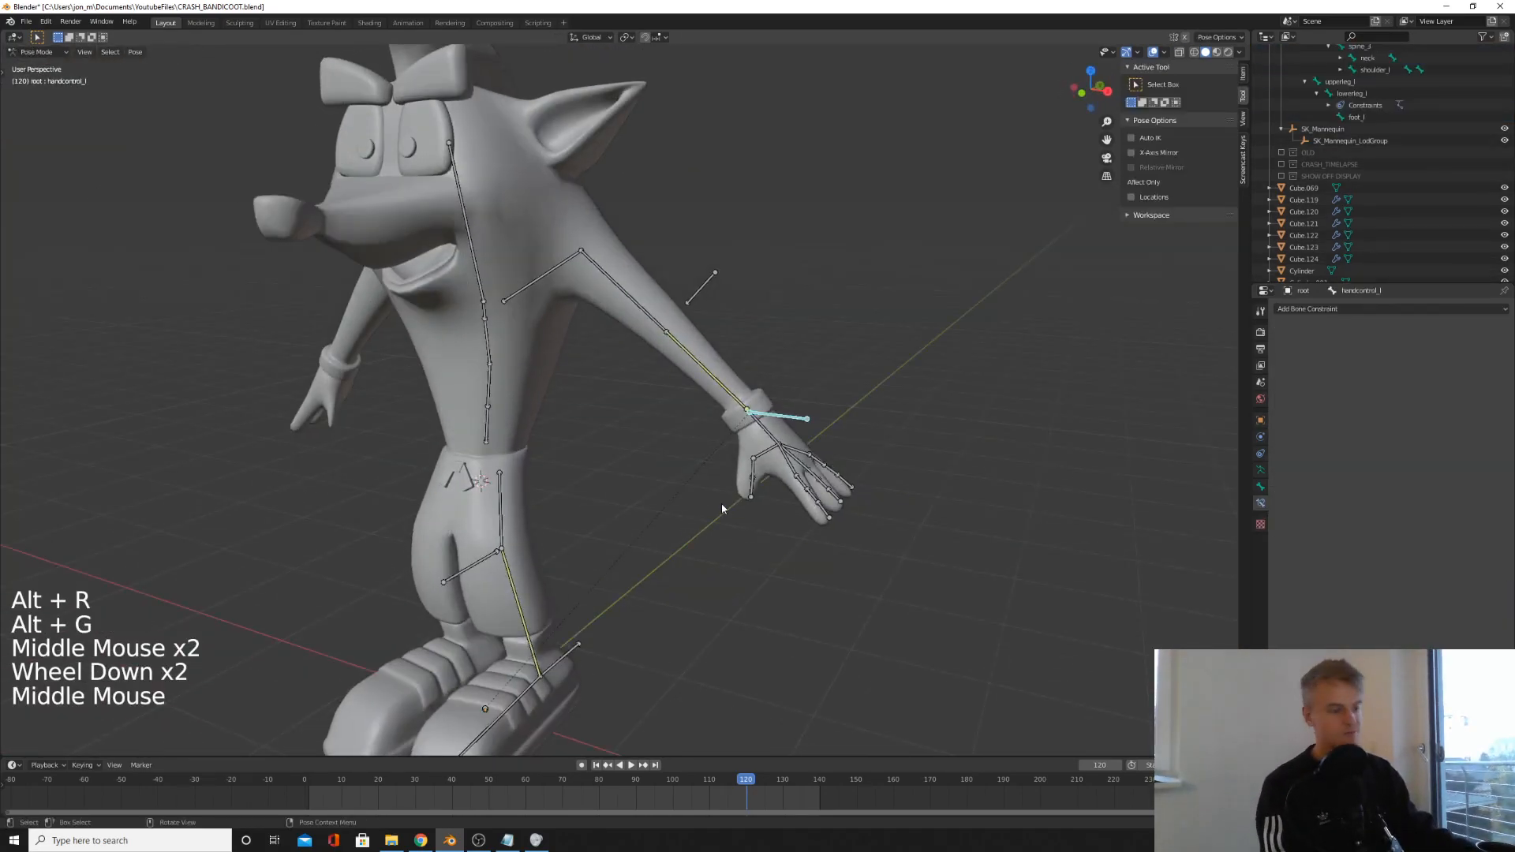
key("g")
left_click(577, 503)
middle_click_drag(577, 503, 436, 477)
key("g")
middle_click_drag(344, 472, 644, 477)
key("g")
scroll(631, 521, "down", 1)
key("alt+r")
key("alt+g")
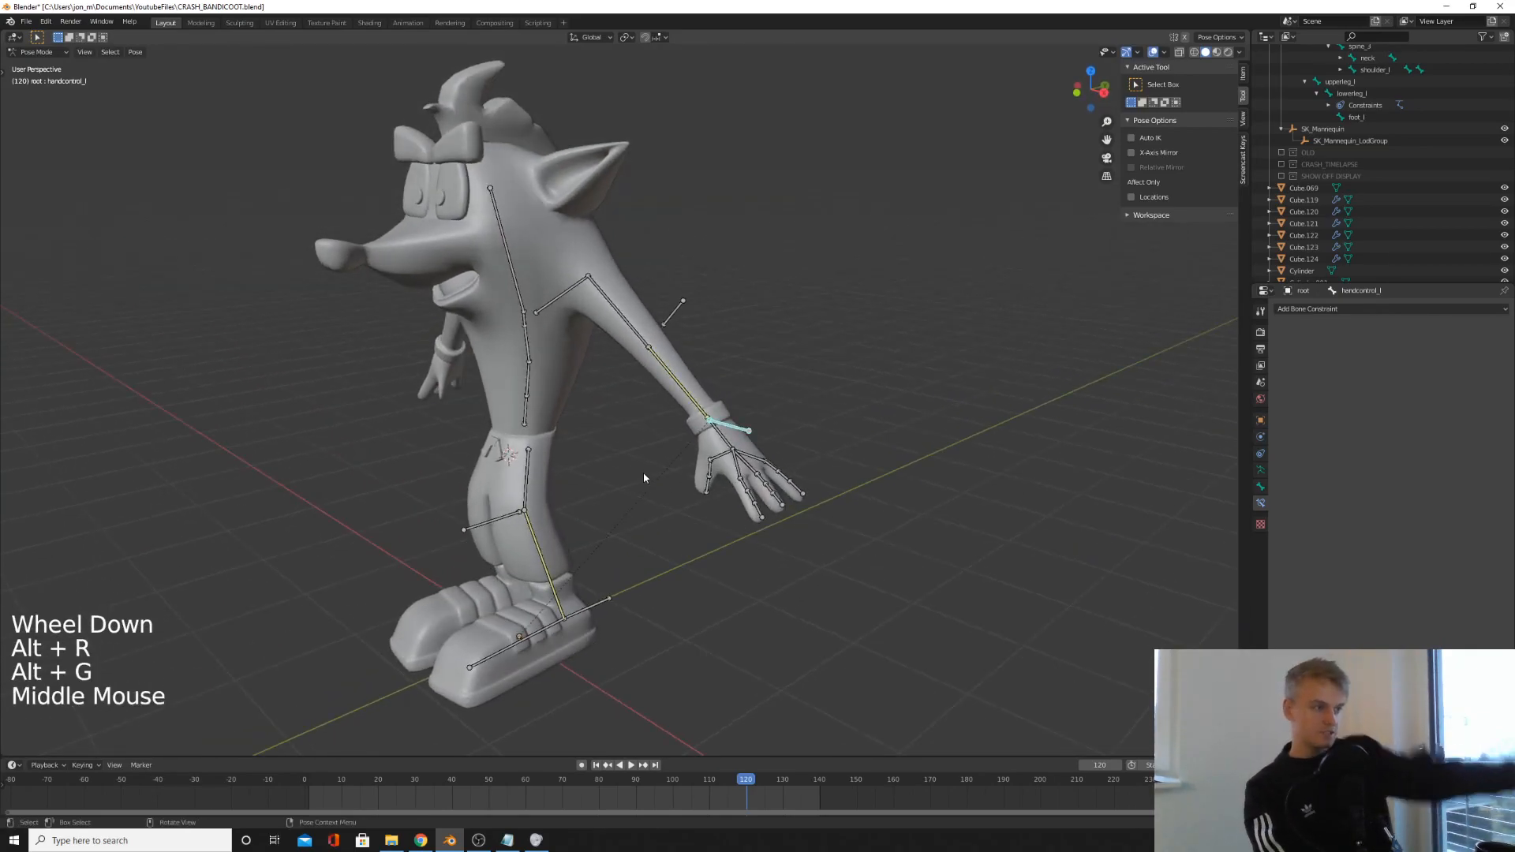
scroll(632, 351, "up", 4)
middle_click_drag(649, 459, 670, 372, "shift")
key("Tab")
left_click(699, 331)
key("g")
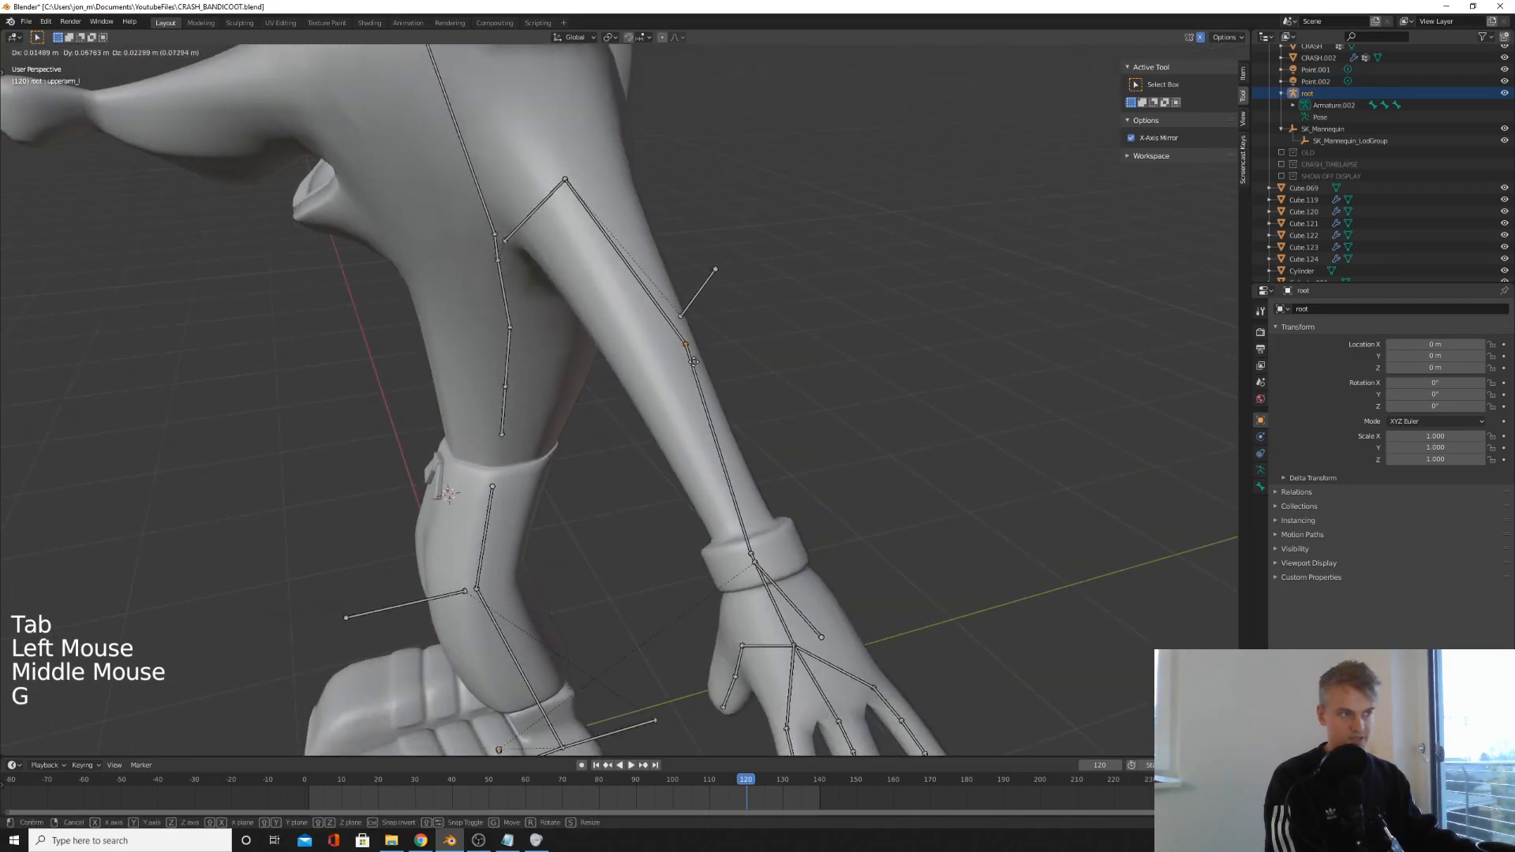
right_click(716, 355)
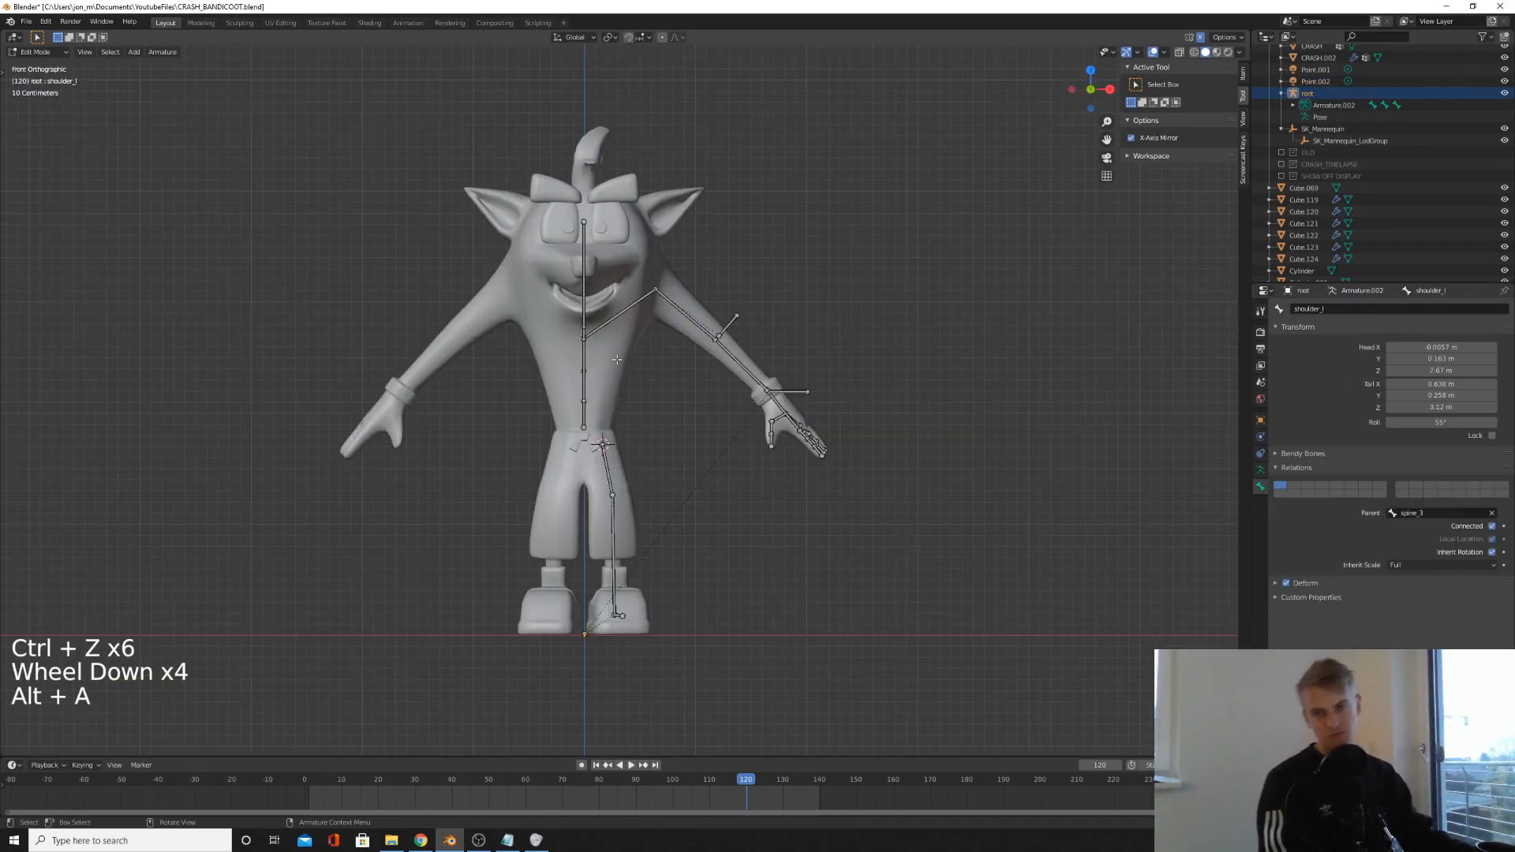
- Disconnect the shoulder_l bone from its parent spine_3 in Edit Mode while keeping the parenting
scroll(754, 300, "up", 1)
middle_click_drag(756, 298, 801, 336, "shift")
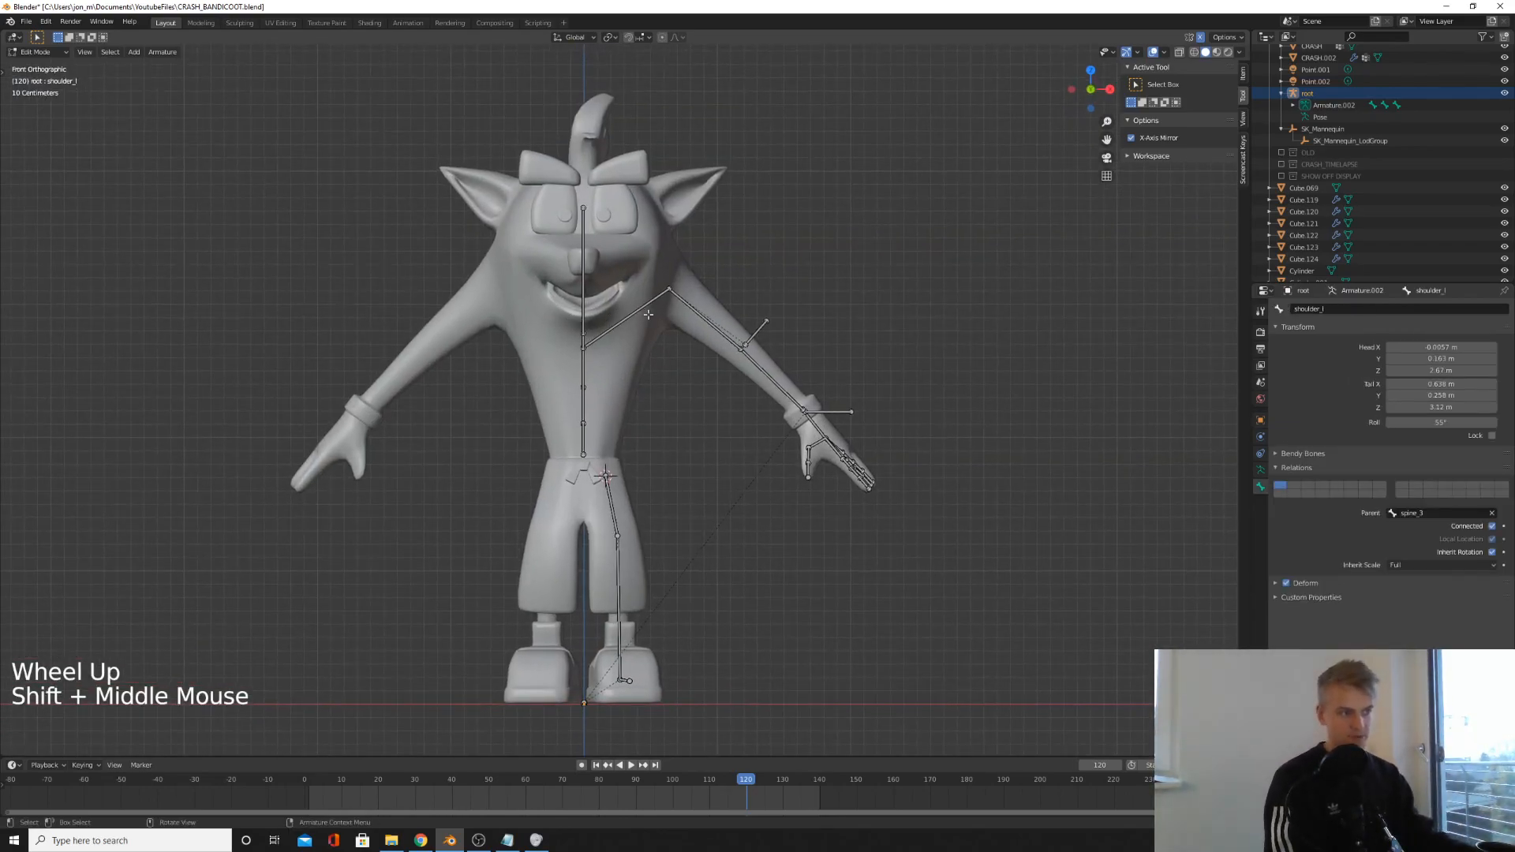
left_click(648, 314)
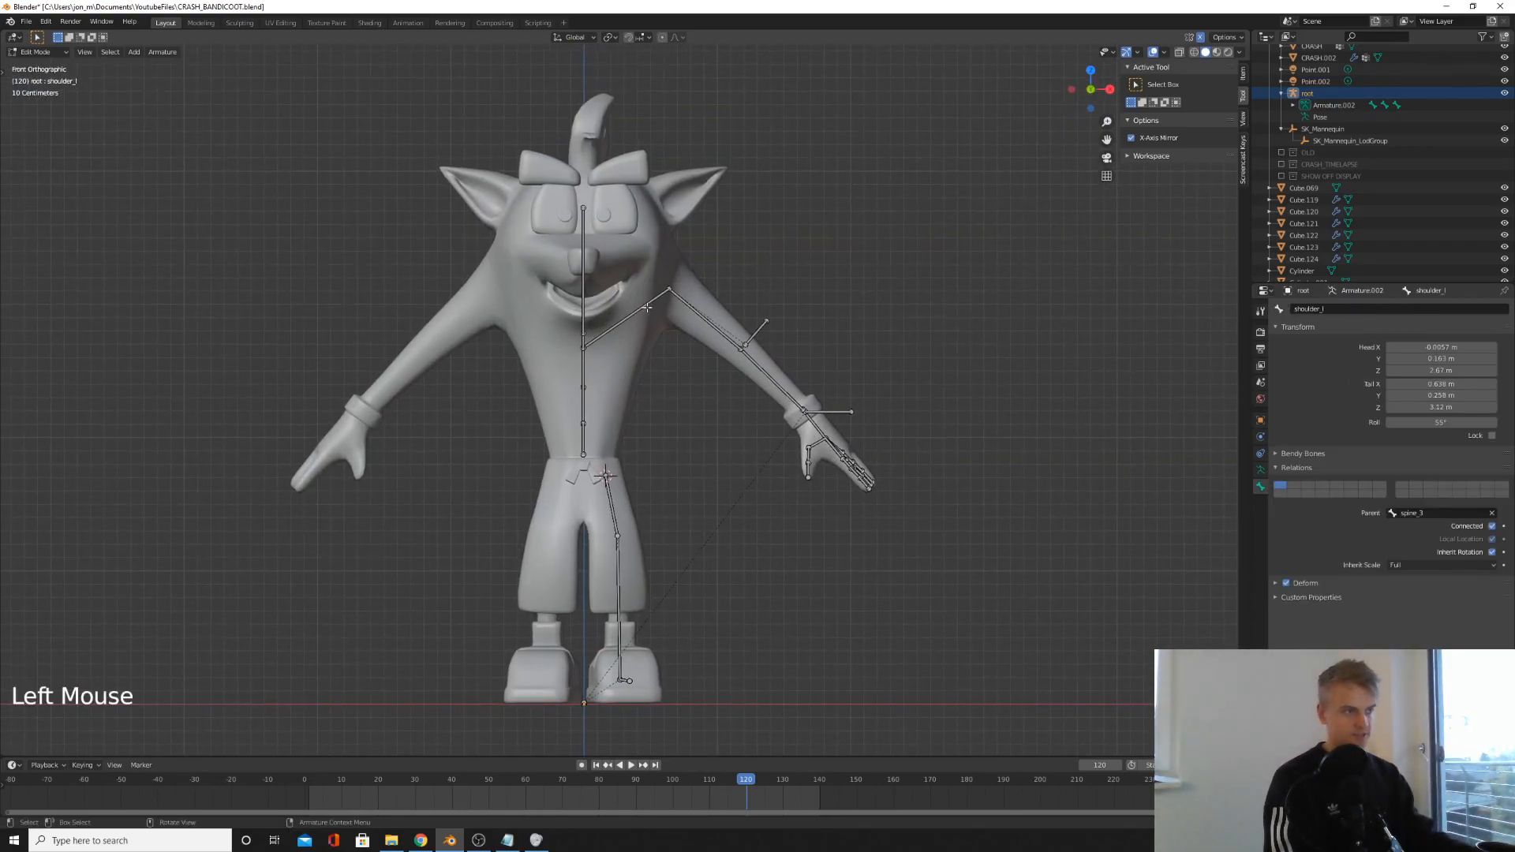
left_click(1492, 526)
key("g")
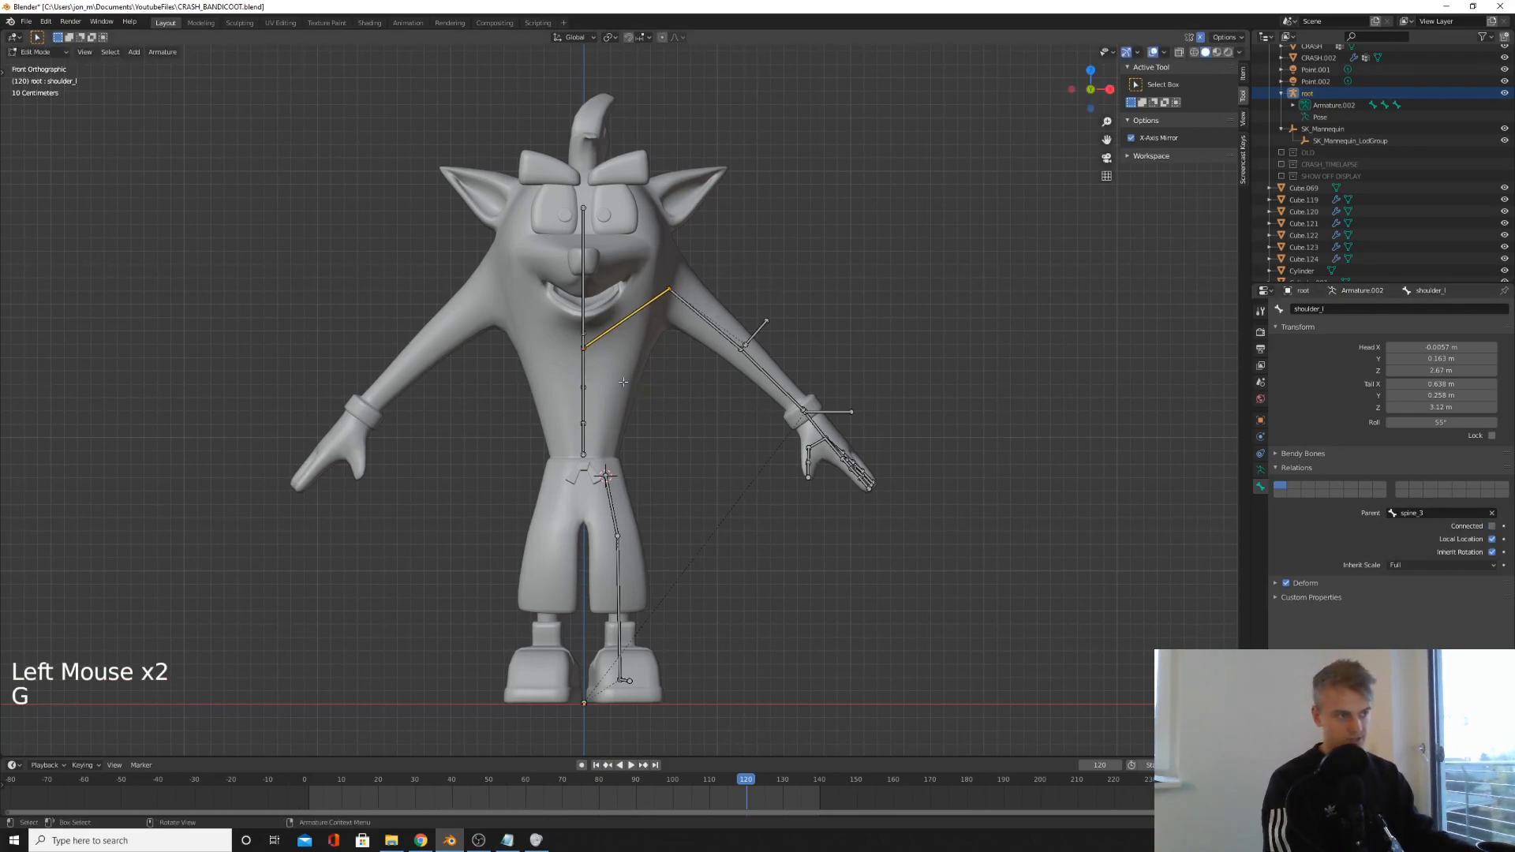
scroll(626, 385, "up", 3)
left_click(1494, 528)
left_click(1494, 527)
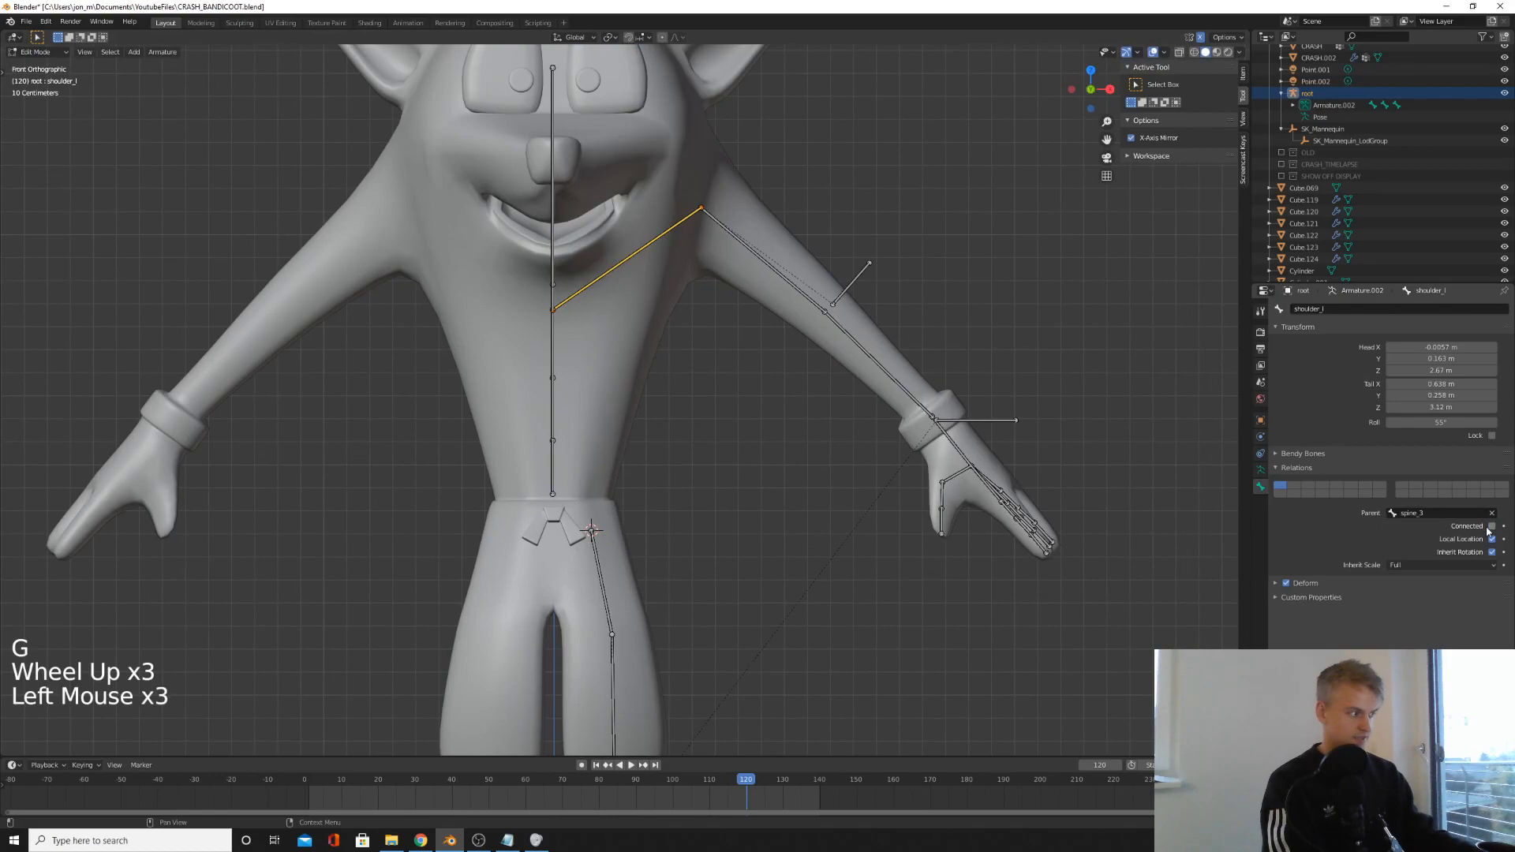
- Move the base of shoulder_l slightly away from the spine toward the left shoulder, and return to Pose Mode
key("g")
left_click(682, 235)
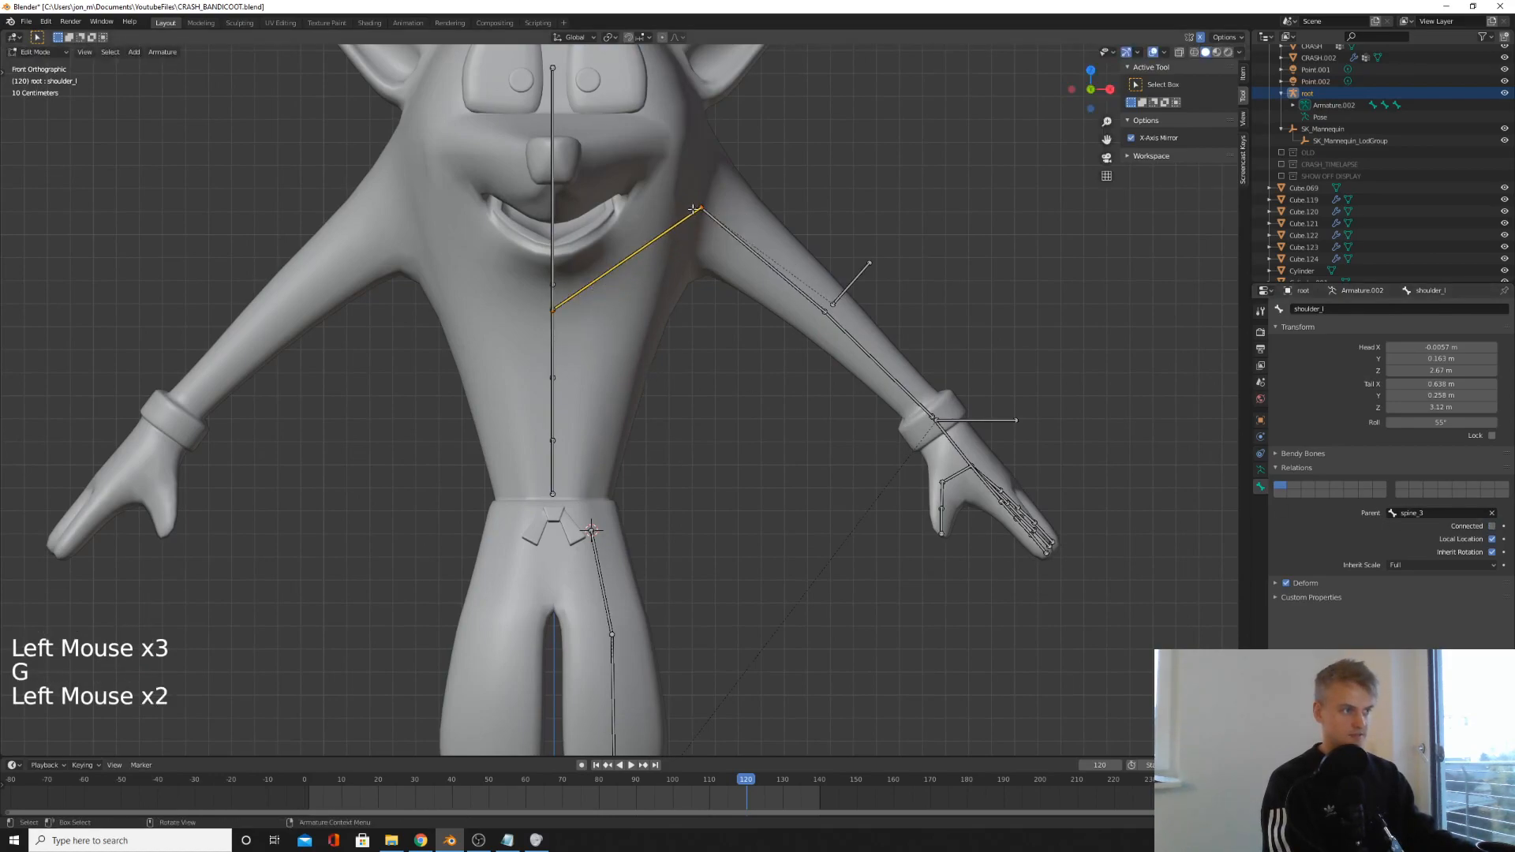
left_click(657, 238)
key("g")
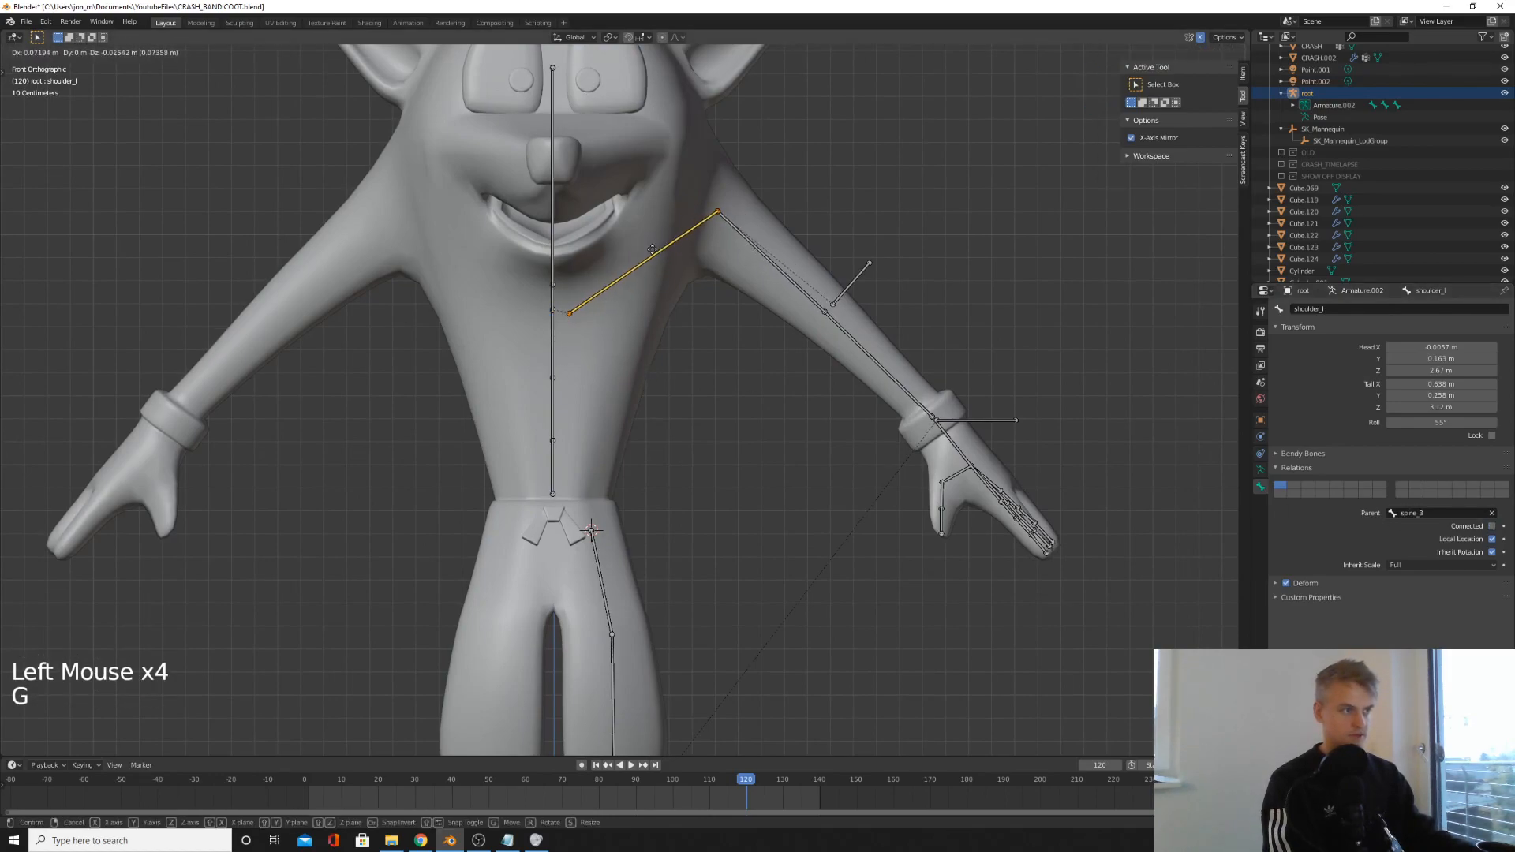
key("alt+a")
key("b")
key("g")
scroll(758, 260, "down", 3)
key("alt+a")
middle_click_drag(702, 489, 652, 459, "shift")
key("Tab")
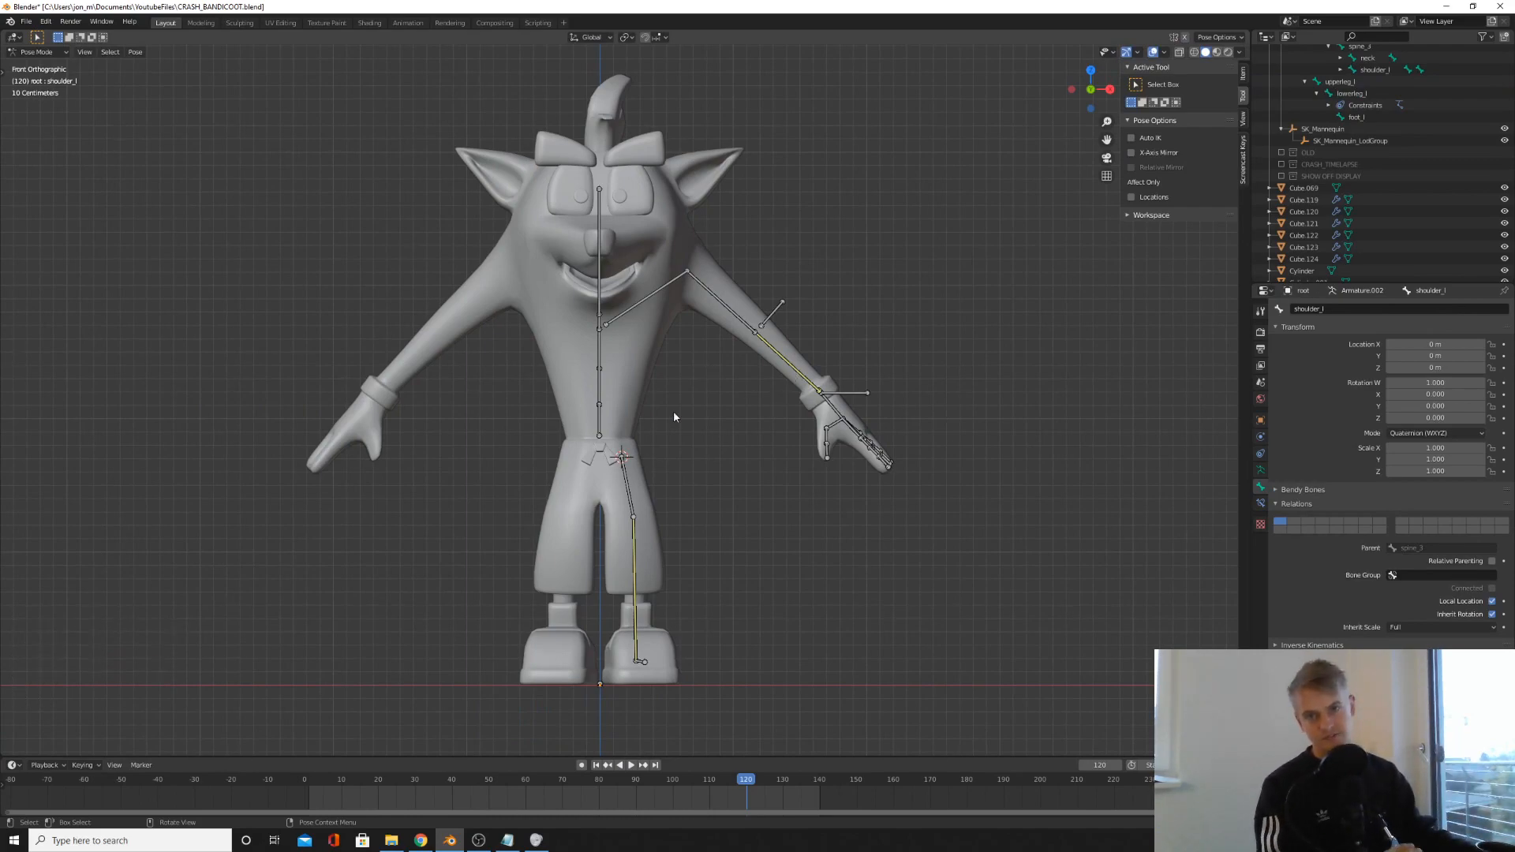
- Enable X-Axis Mirror and symmetrize the left arm and leg bones, including their control bones, to the right side in Edit Mode
scroll(868, 472, "up", 1)
key("b")
left_click_drag(979, 657, 662, 161)
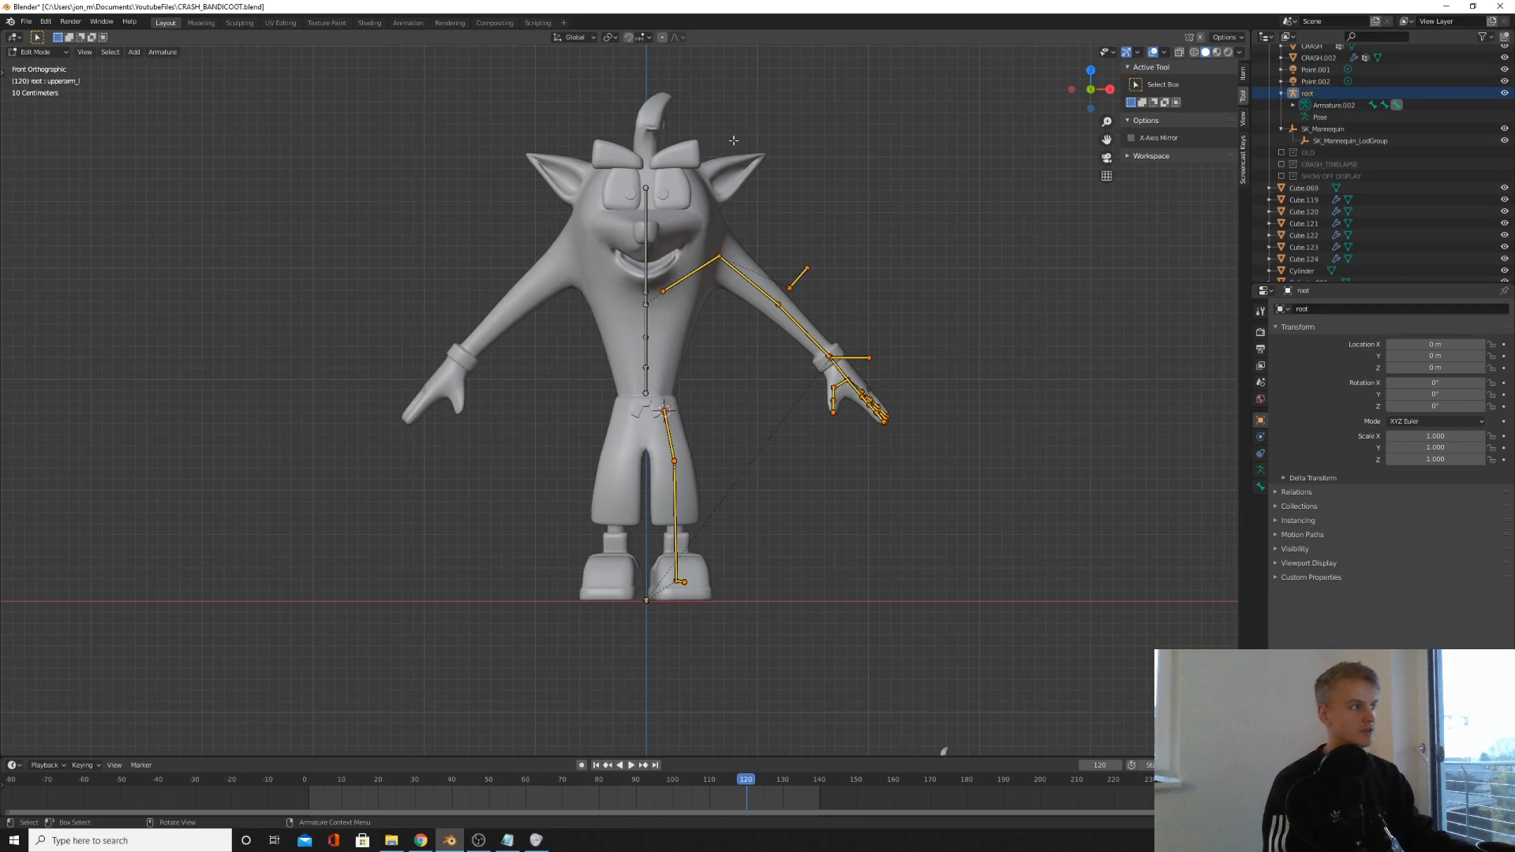
left_click(1245, 96)
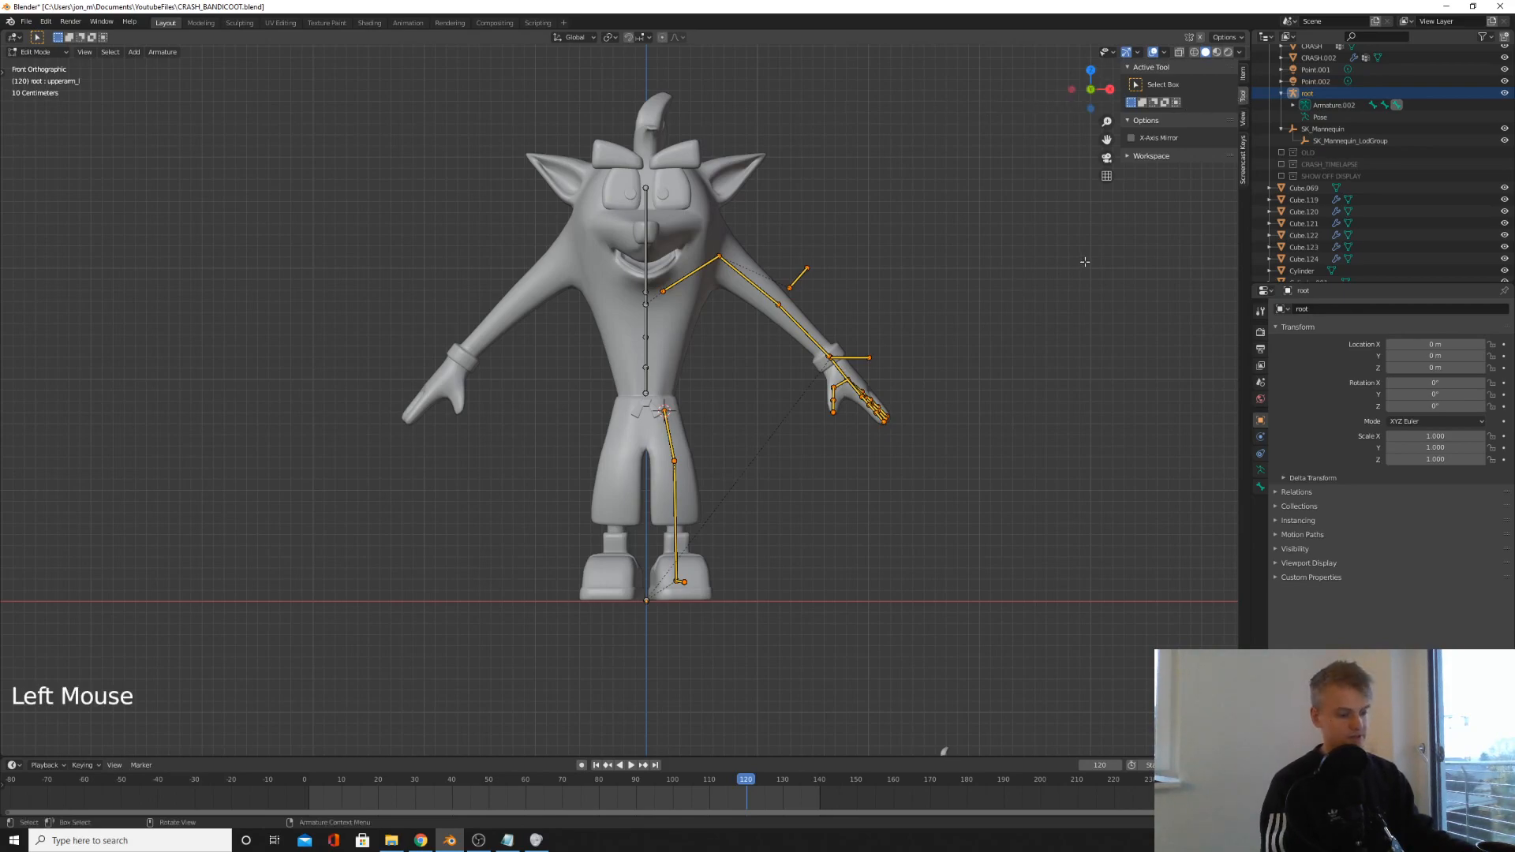
key("n")
key("n")
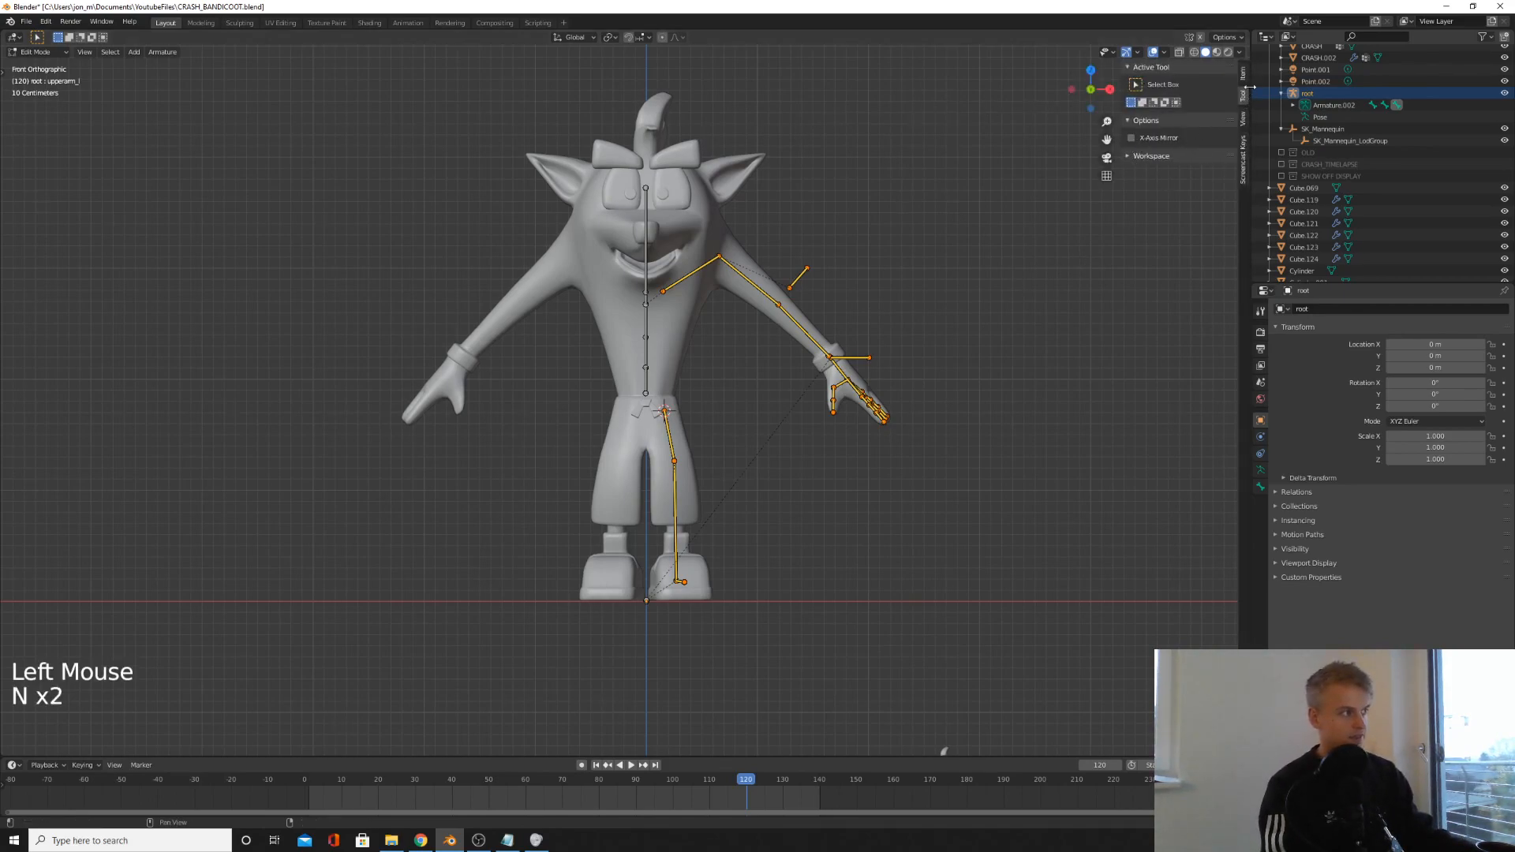
left_click(1132, 138)
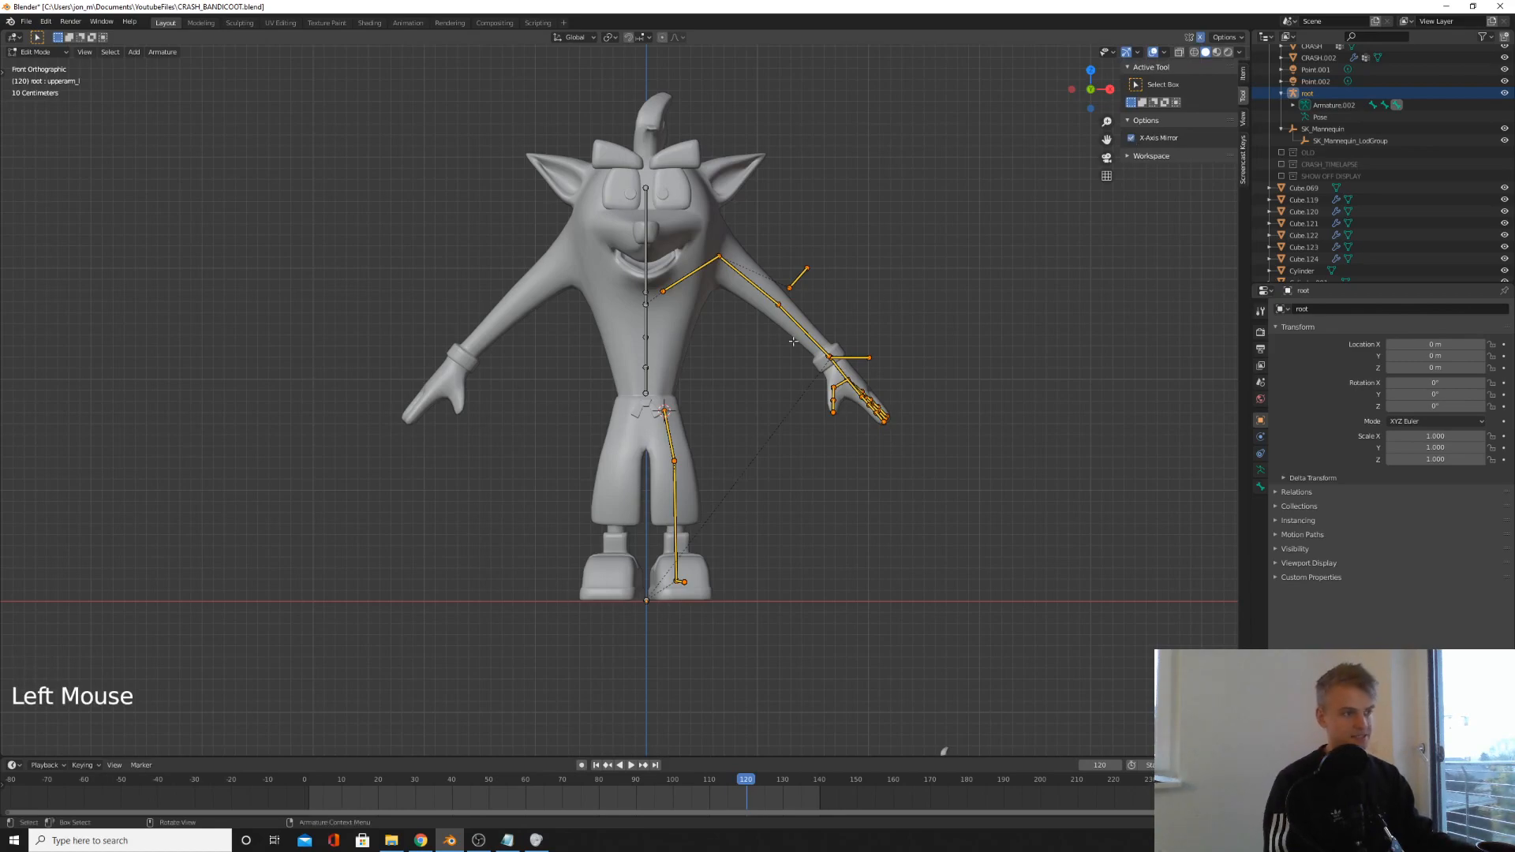
right_click(672, 339)
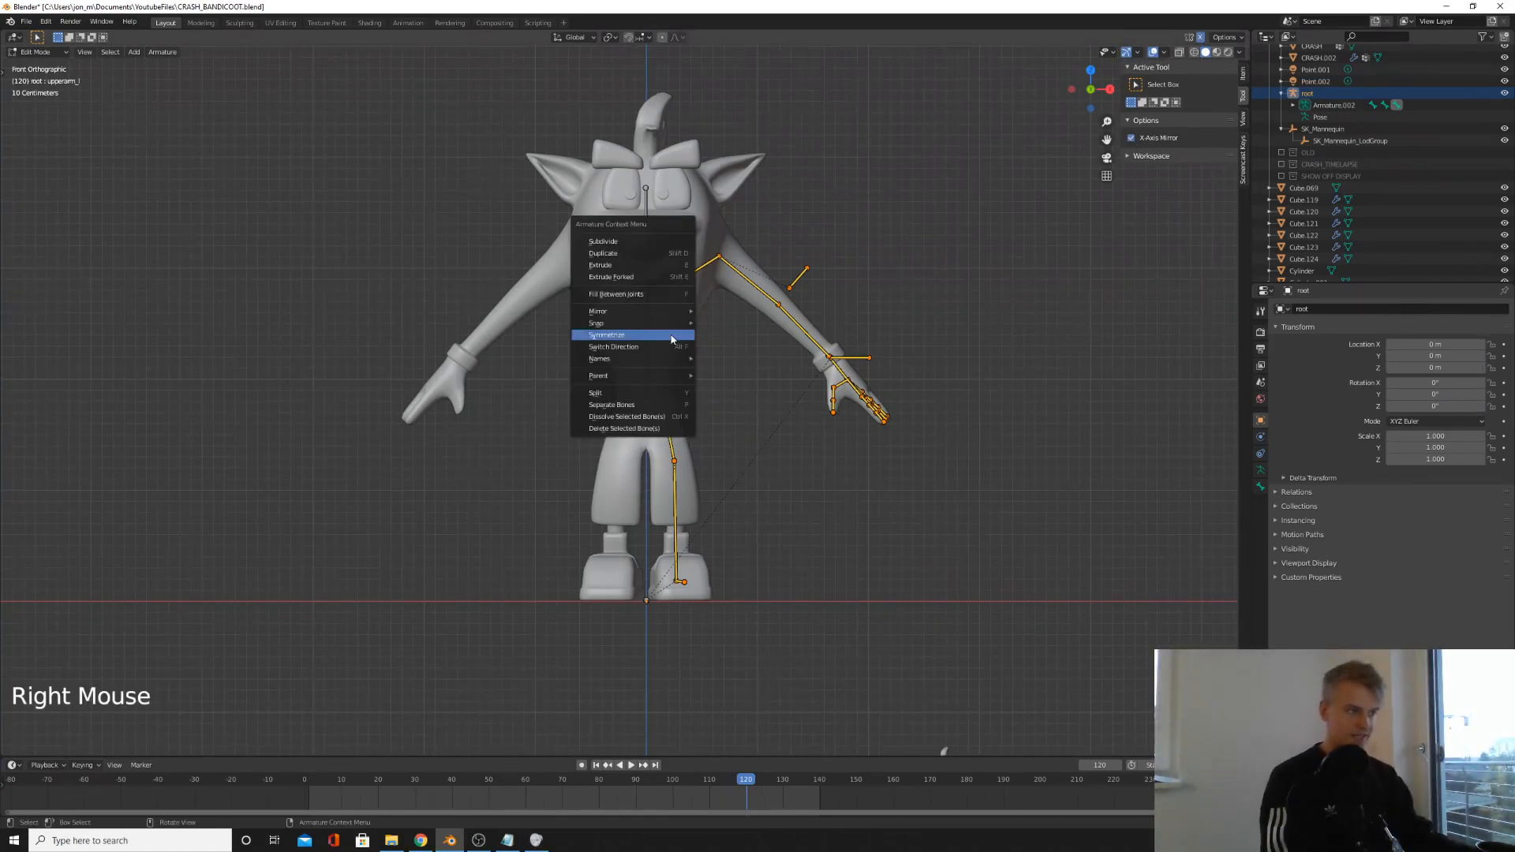
left_click(630, 336)
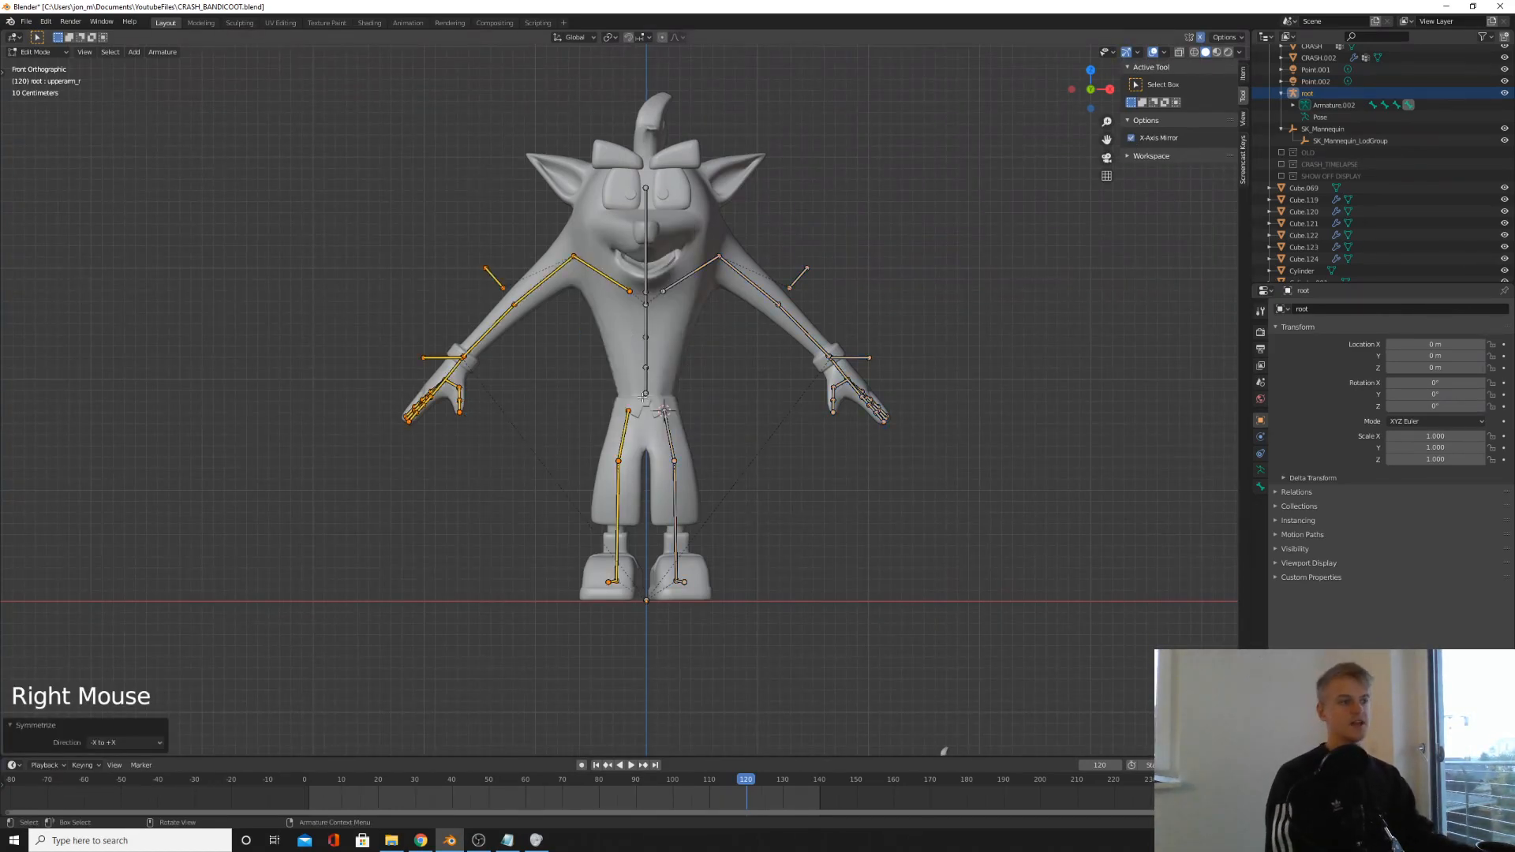
- Turn off X-Axis Mirror and switch the armature to Pose Mode
scroll(644, 397, "down", 1)
middle_click_drag(645, 397, 600, 302)
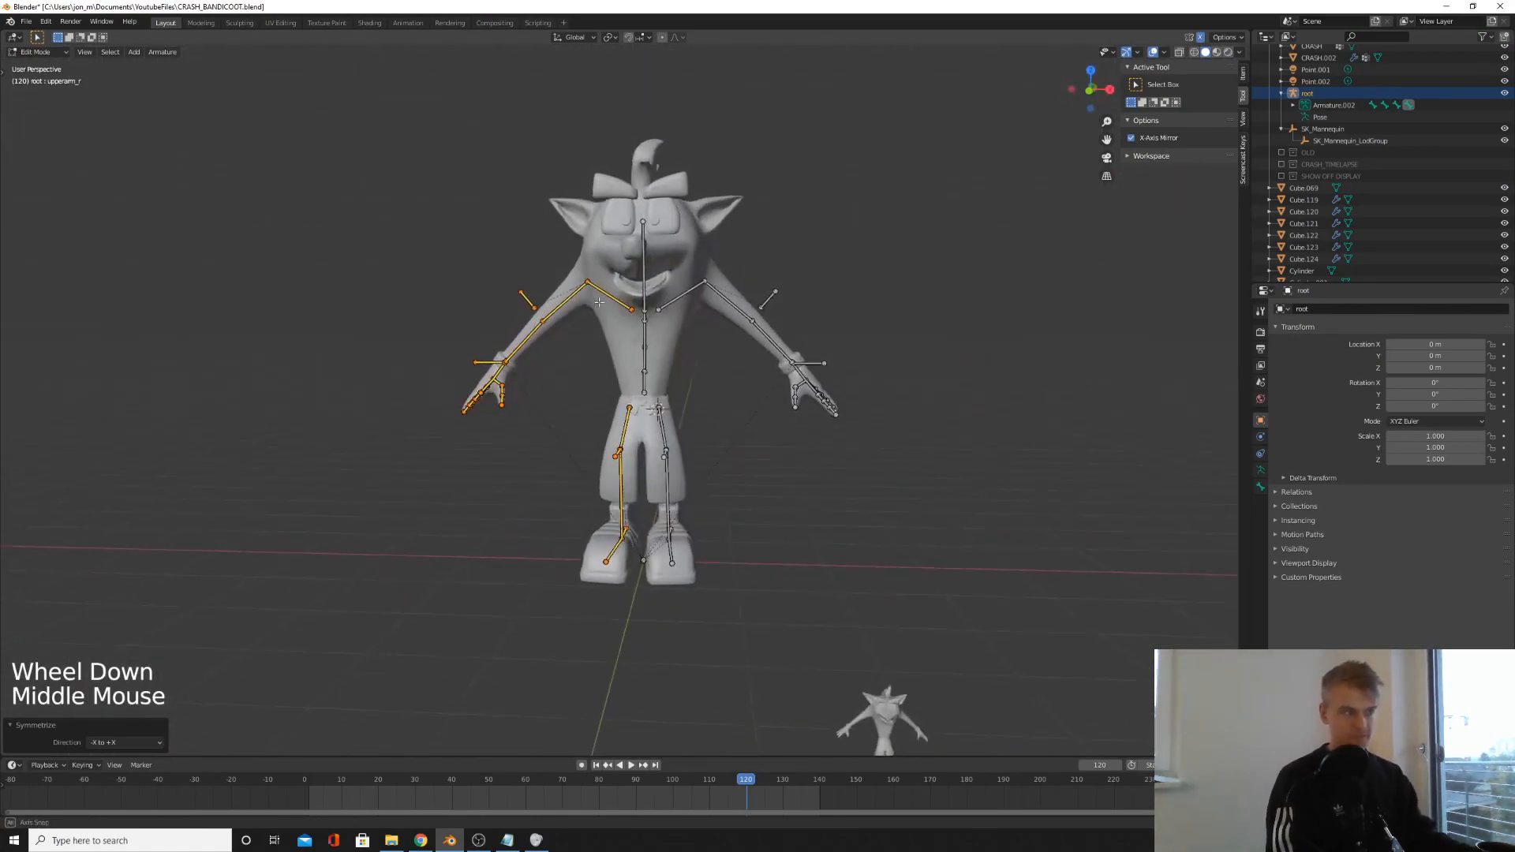
left_click(1132, 139)
middle_click_drag(760, 426, 523, 433)
key("ctrl+Tab")
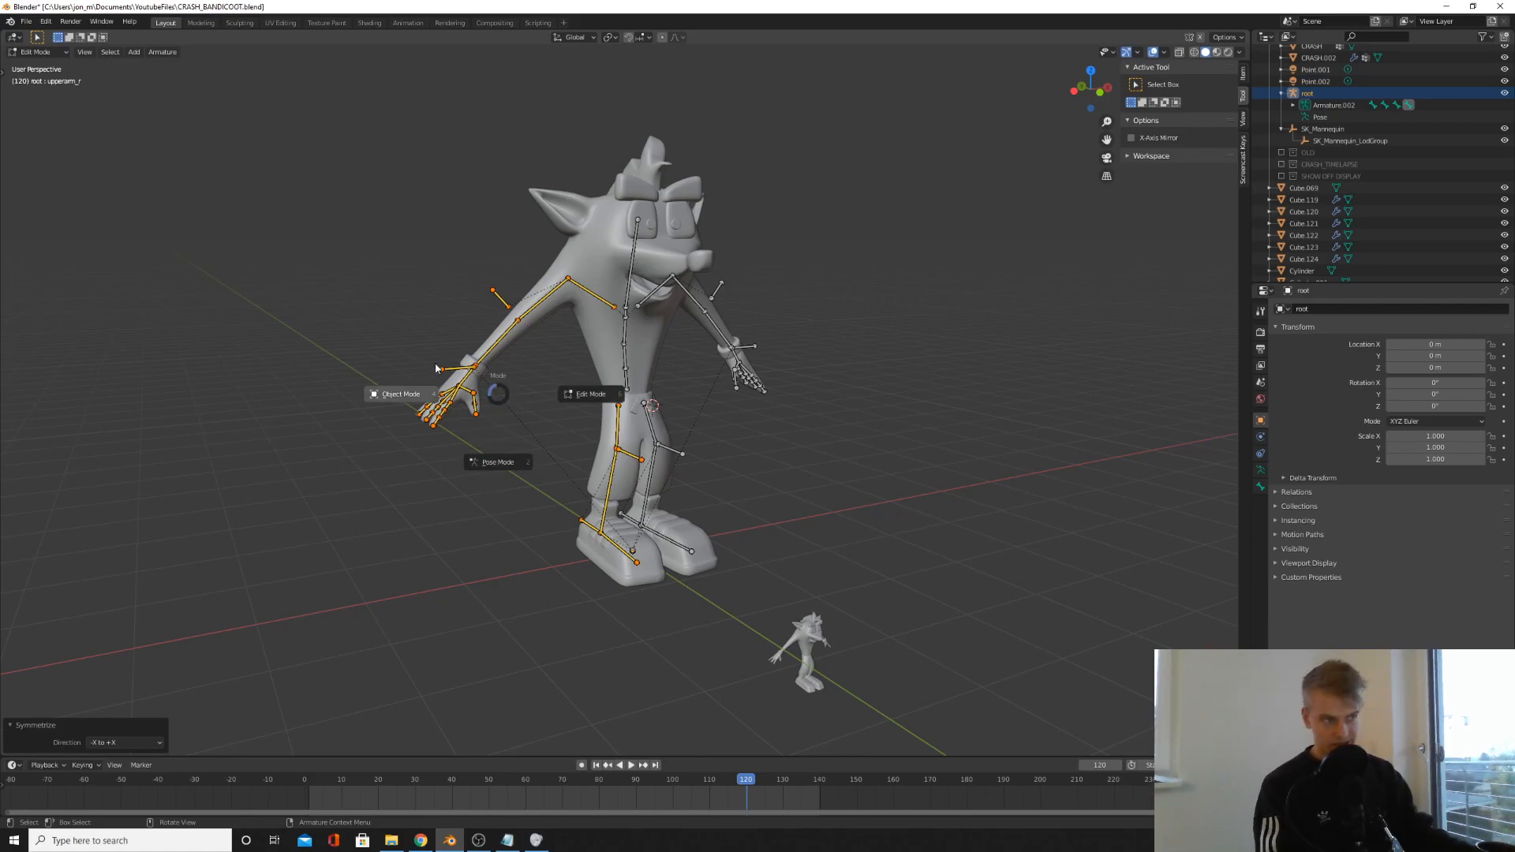
left_click(505, 474)
- Move handcontrol_r and handcontrol_l forward to test the IK of both arms
middle_click_drag(505, 474, 455, 409)
left_click(475, 396)
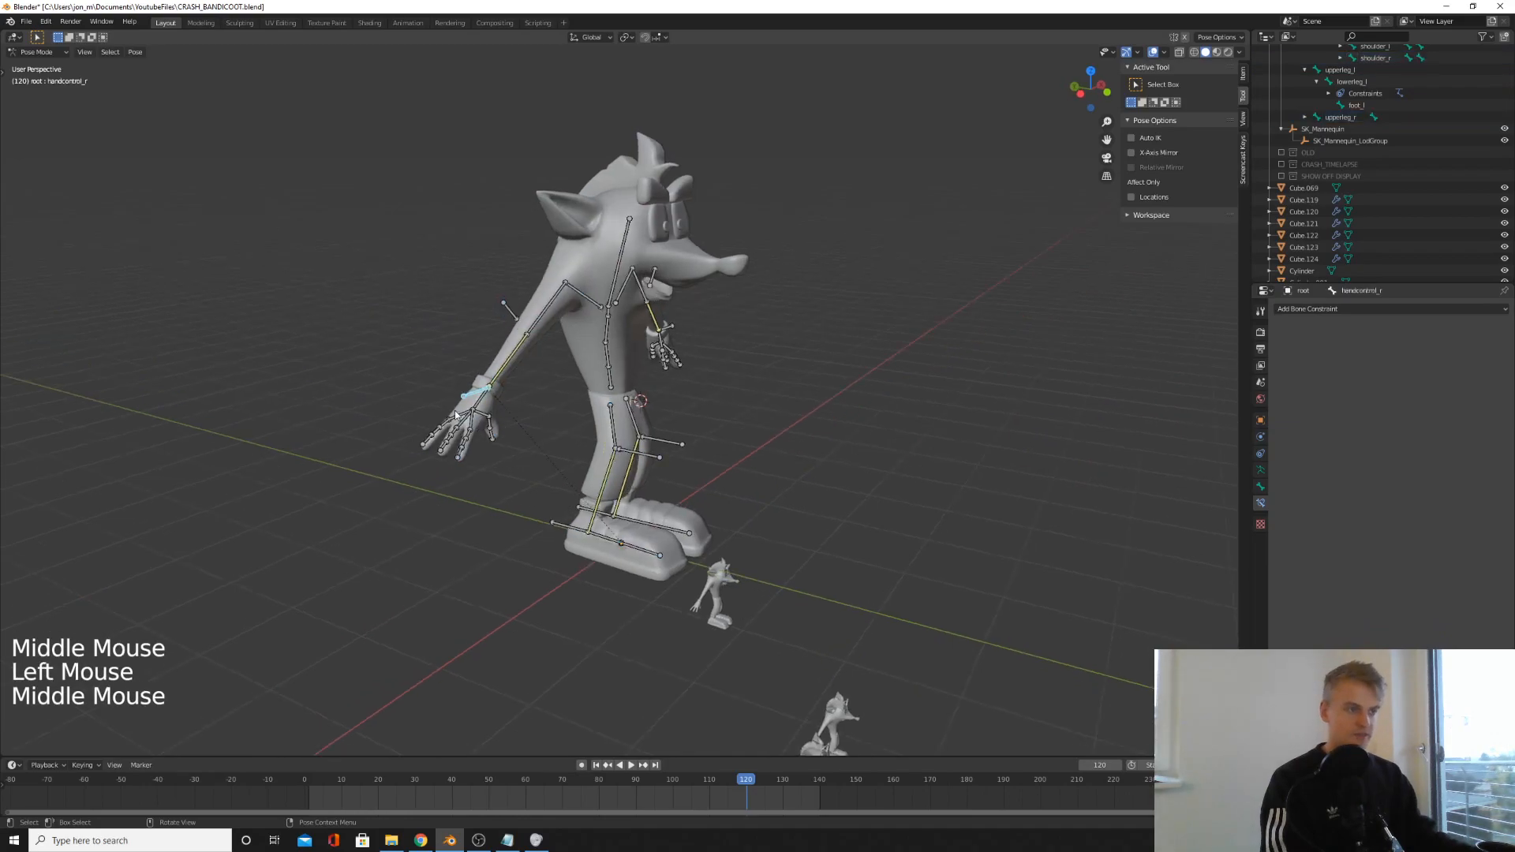
key("g")
left_click(588, 442)
mouse_move(587, 442)
middle_mouse_down()
mouse_move(483, 431)
mouse_move(599, 434)
middle_mouse_up()
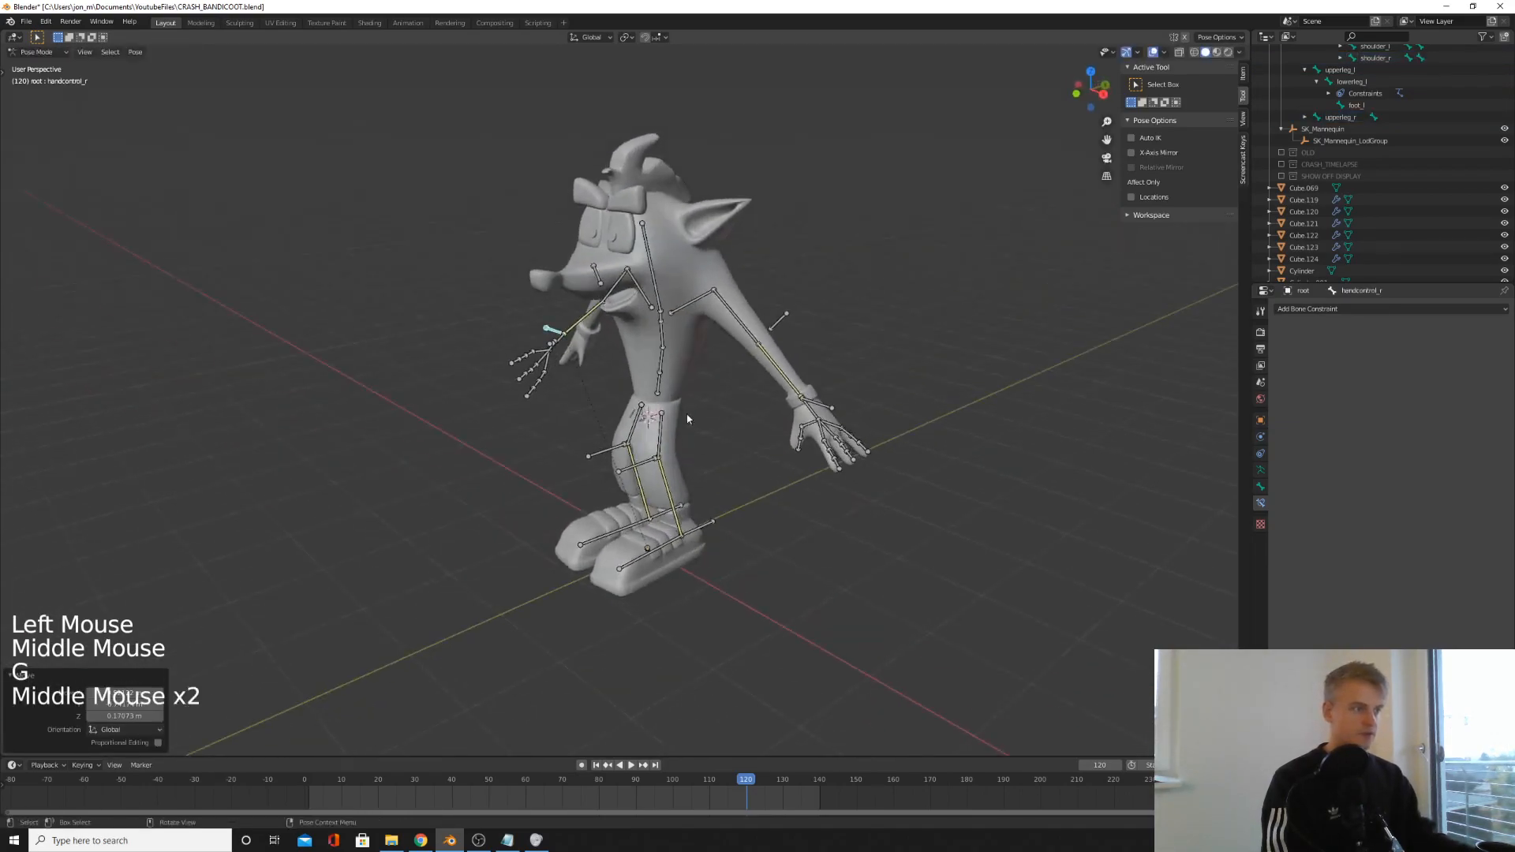
left_click(805, 426)
middle_click_drag(805, 426, 710, 410)
key("g")
left_click(610, 395)
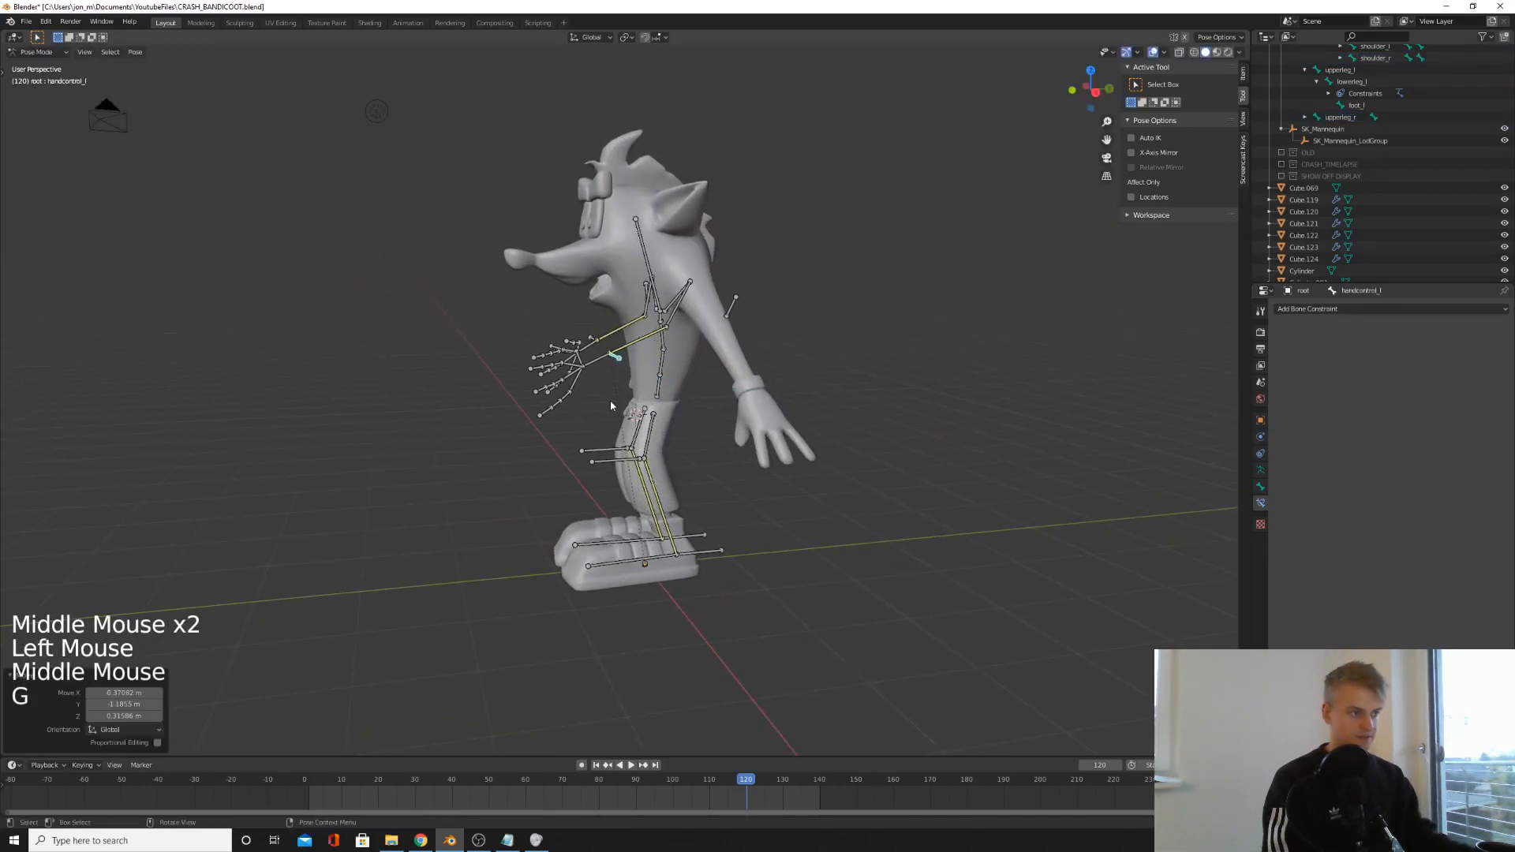
- Move the left and right foot control bones to test the IK of both legs
left_click(700, 552)
key("g")
left_click(687, 537)
middle_click_drag(686, 536, 781, 529)
key("g")
left_click(665, 523)
left_click(695, 550)
key("g")
left_click(656, 498)
middle_click_drag(656, 499, 396, 554)
middle_click_drag(679, 545, 533, 530)
- Clear the location of all pose bones
key("a")
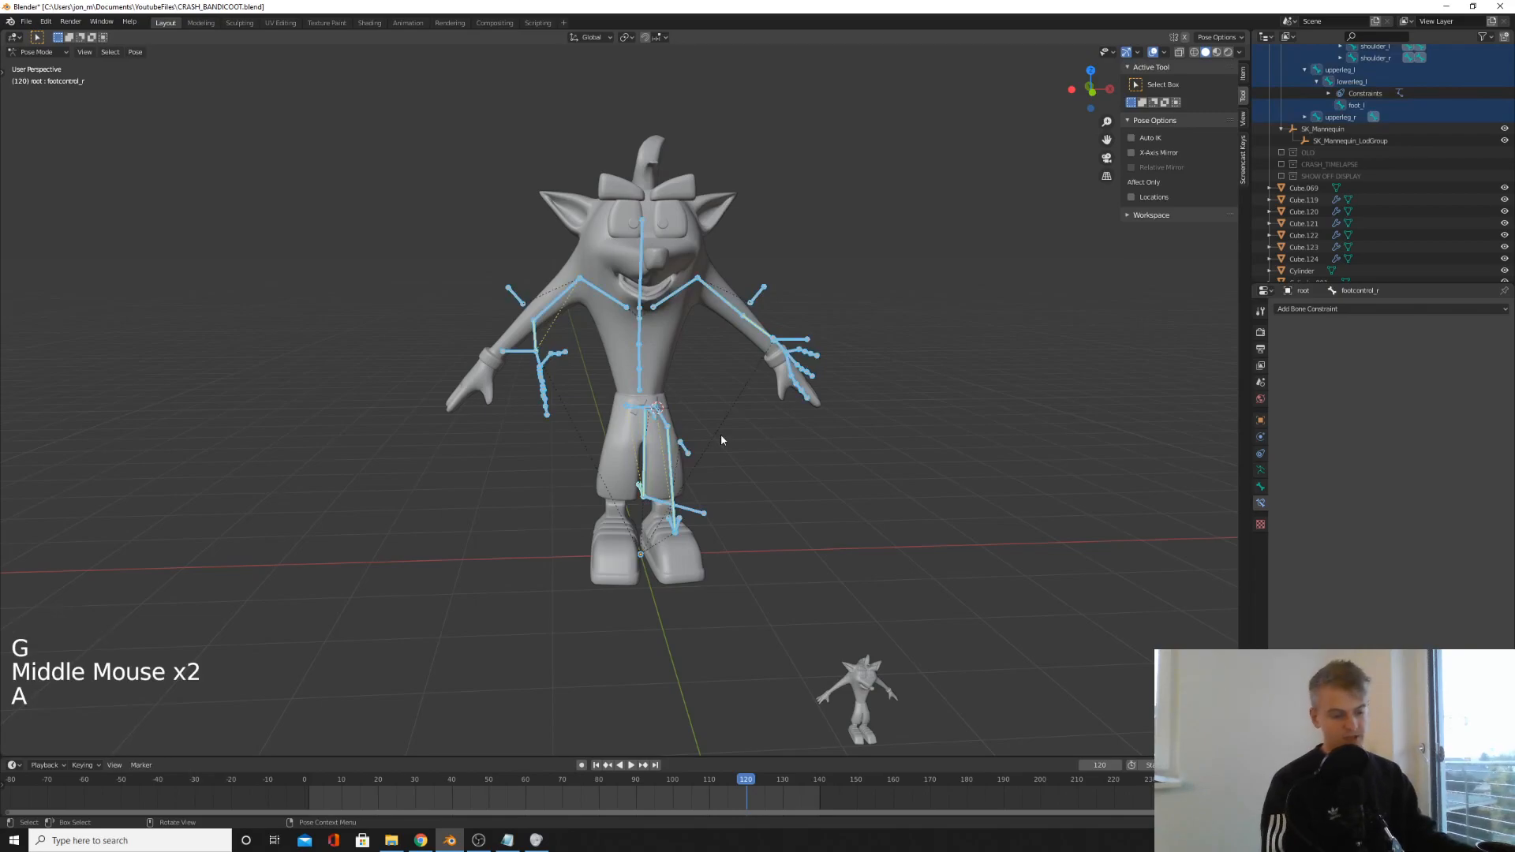
middle_click_drag(772, 476, 649, 428)
key("alt+g")
middle_click_drag(760, 464, 630, 421)
- Parent the CRASH mesh to the root armature with automatic weights in Object Mode
key("Tab")
scroll(641, 446, "down", 4)
scroll(641, 445, "up", 1)
key("Tab")
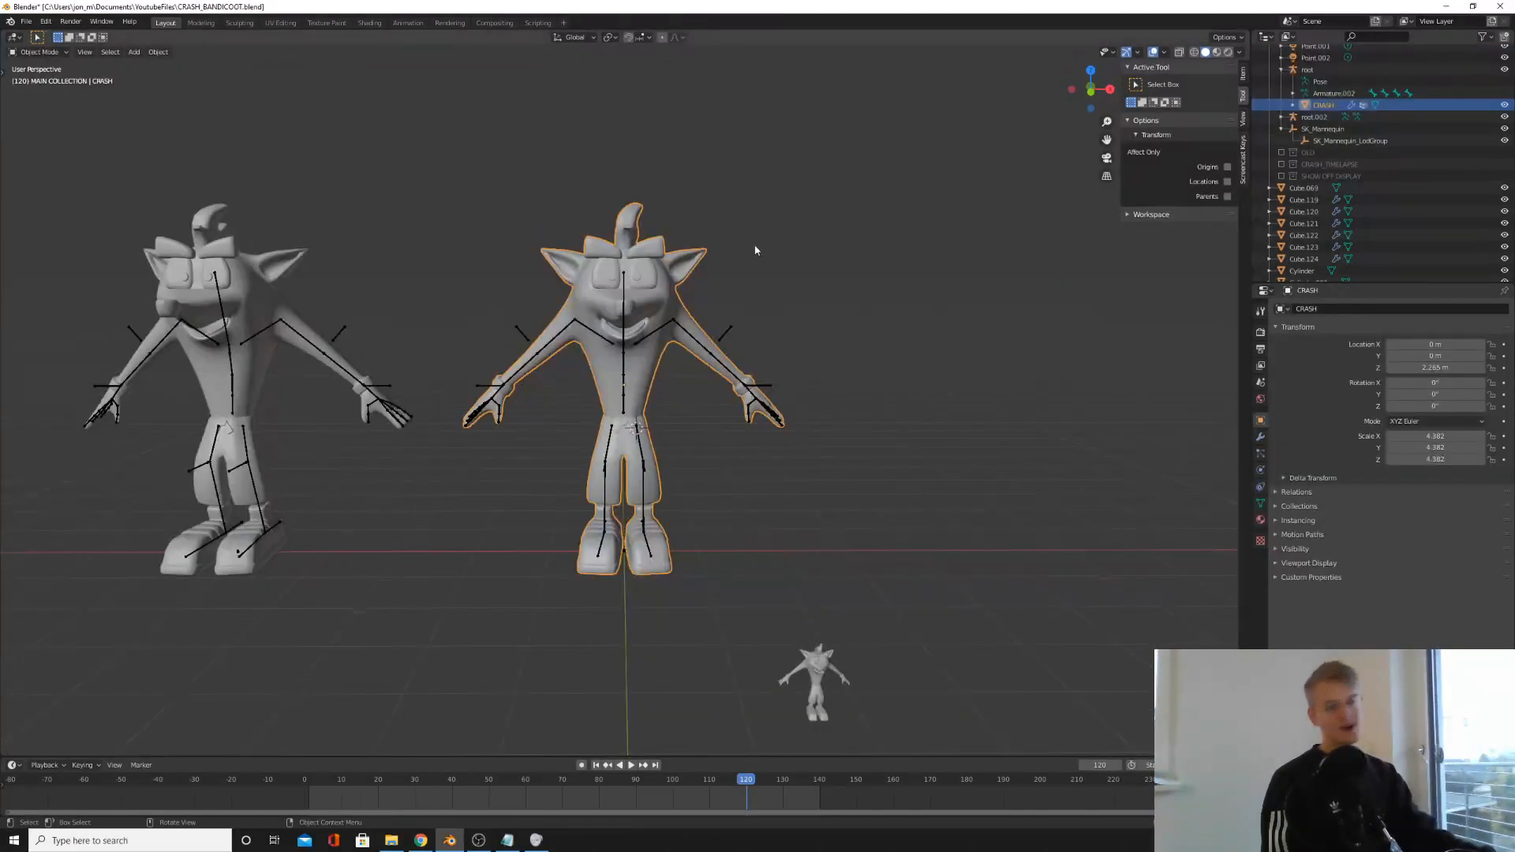
scroll(685, 278, "up", 2)
middle_click_drag(685, 278, 651, 355)
scroll(650, 355, "up", 1)
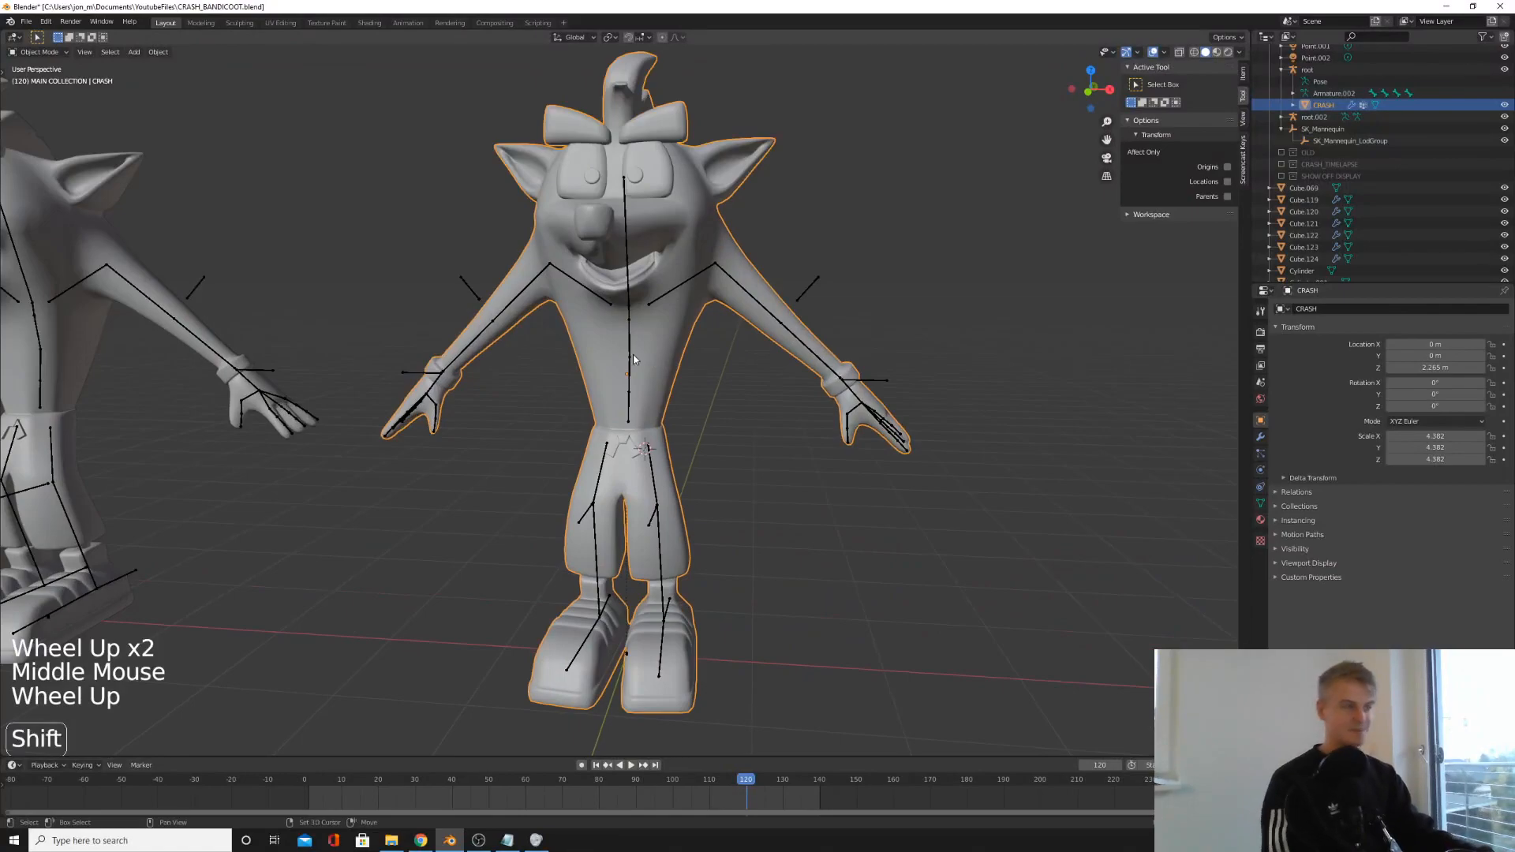
left_click(629, 356, "shift")
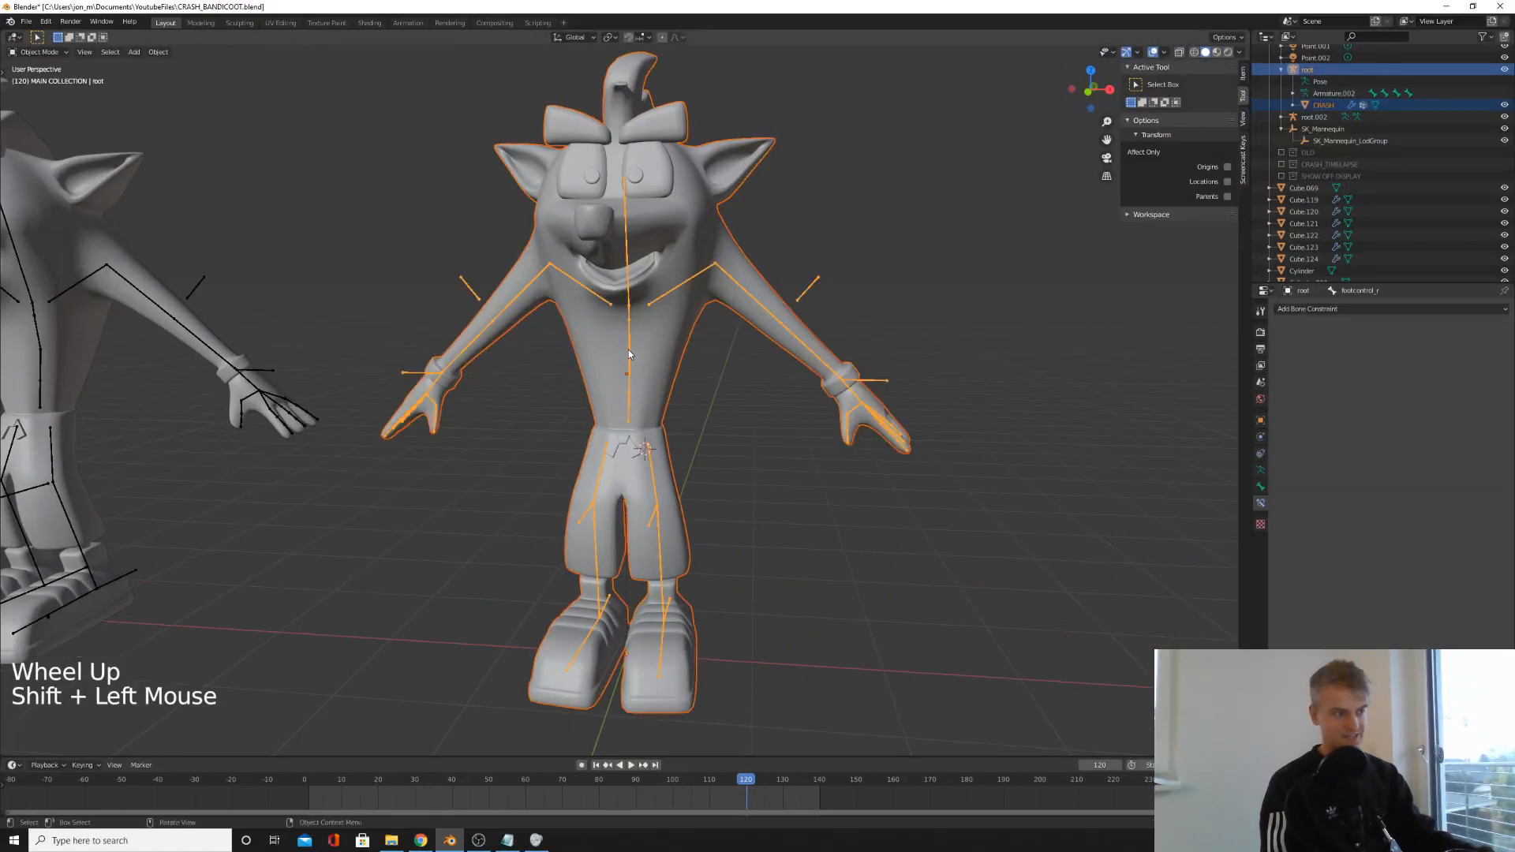
key("ctrl+p")
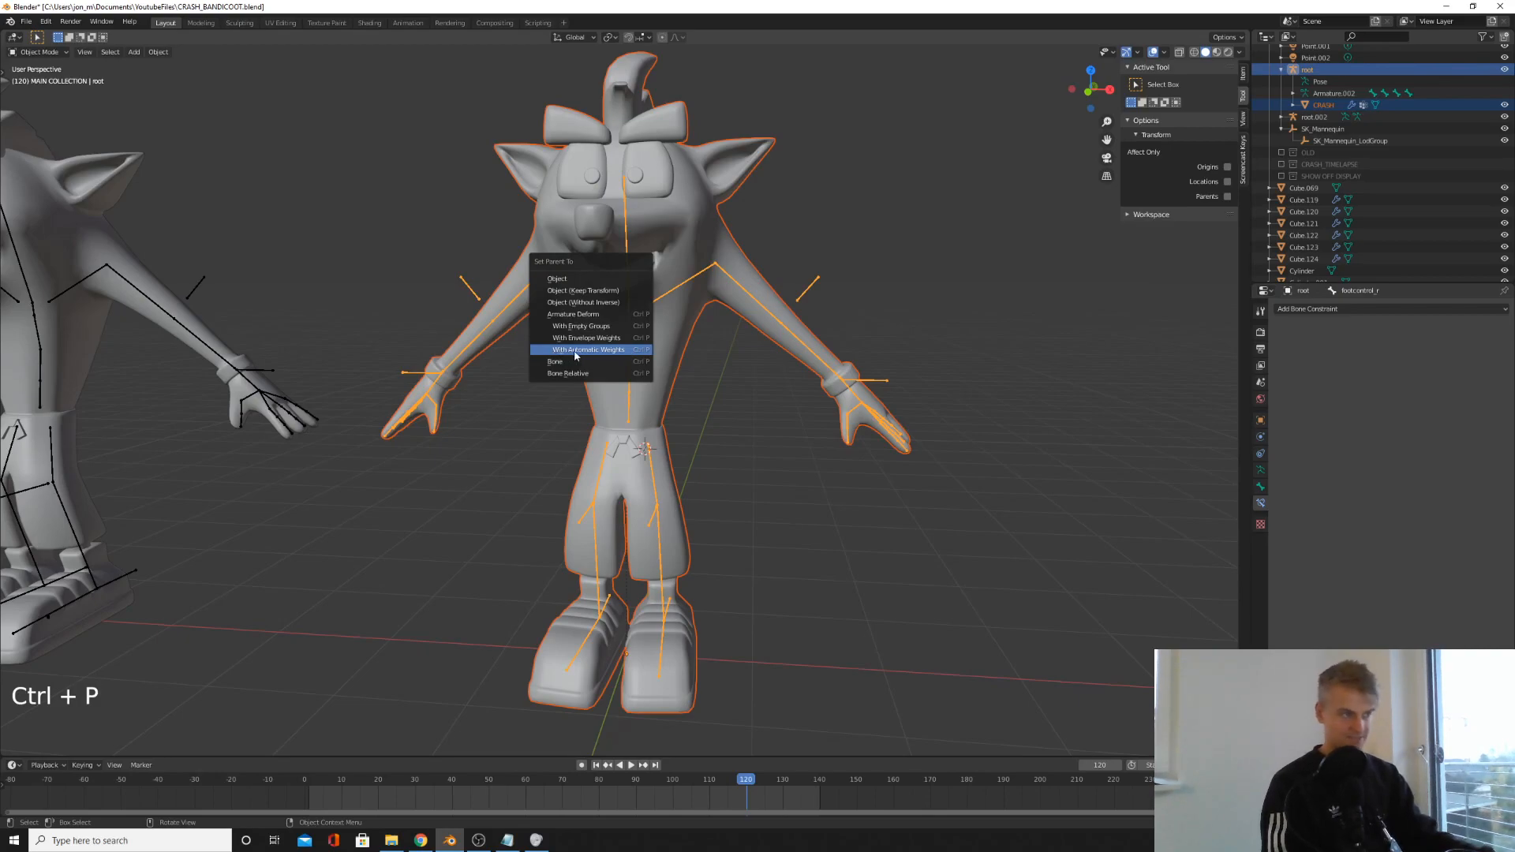
key("Return")
- Switch the root armature to Pose Mode and move handcontrol_l forward to bend the left arm of the skinned mesh
left_click(865, 387)
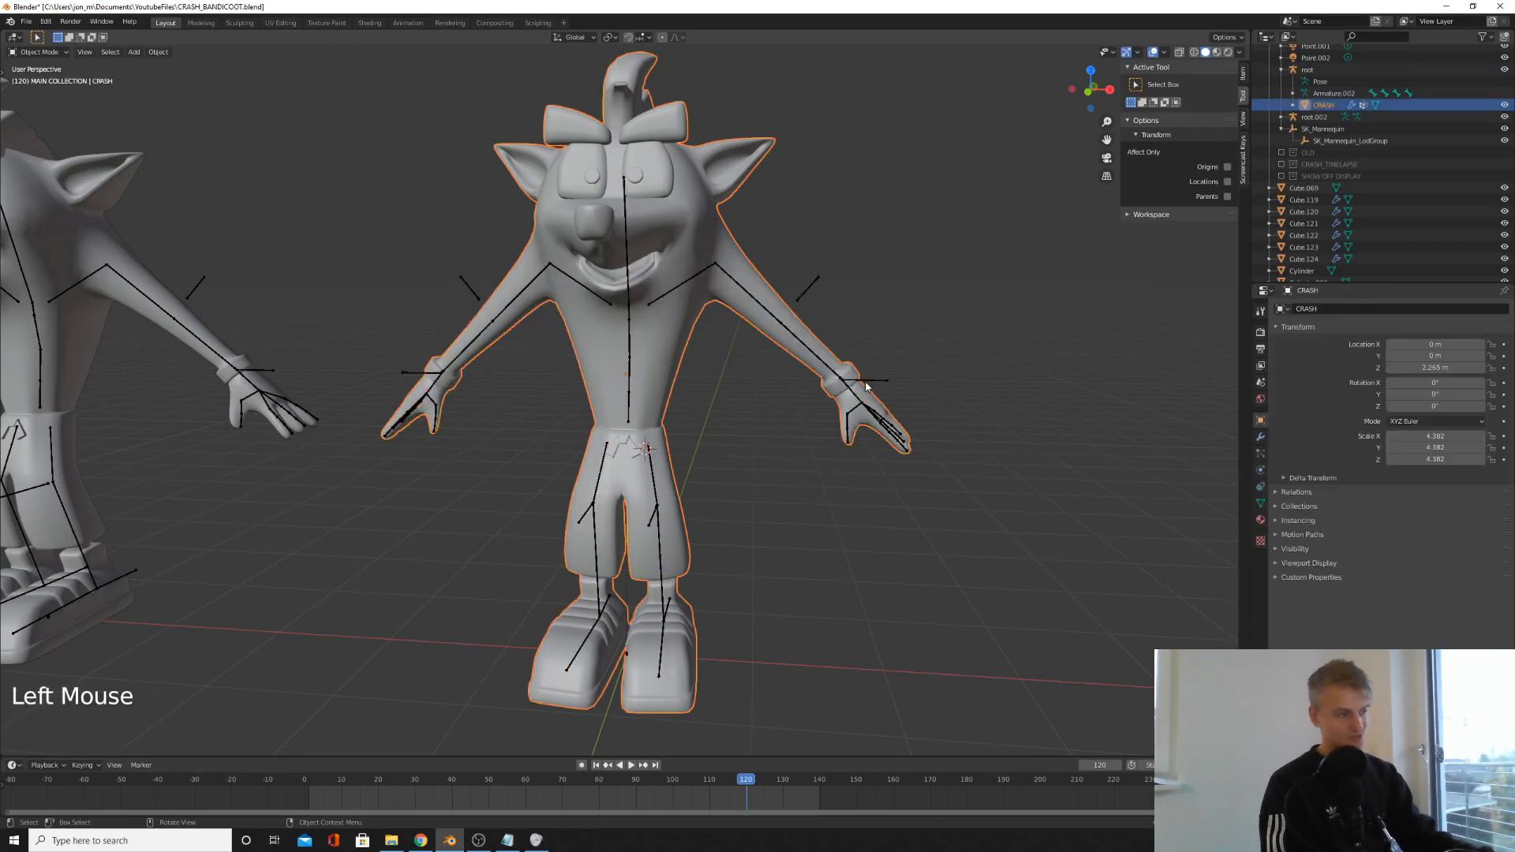
left_click(866, 385)
key("ctrl+Tab")
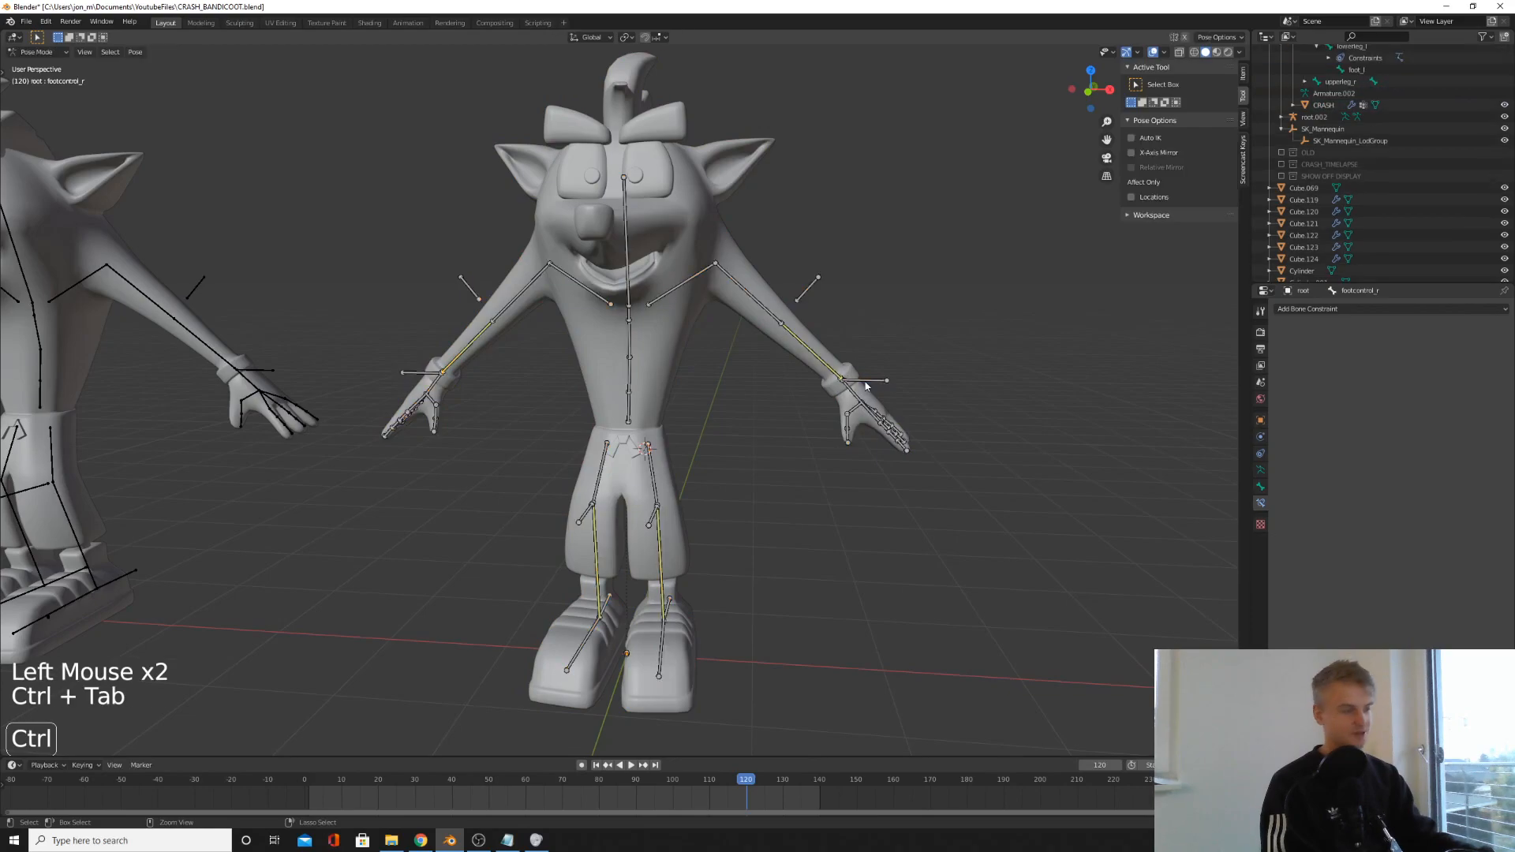
left_click(866, 383)
middle_click_drag(888, 392, 764, 430)
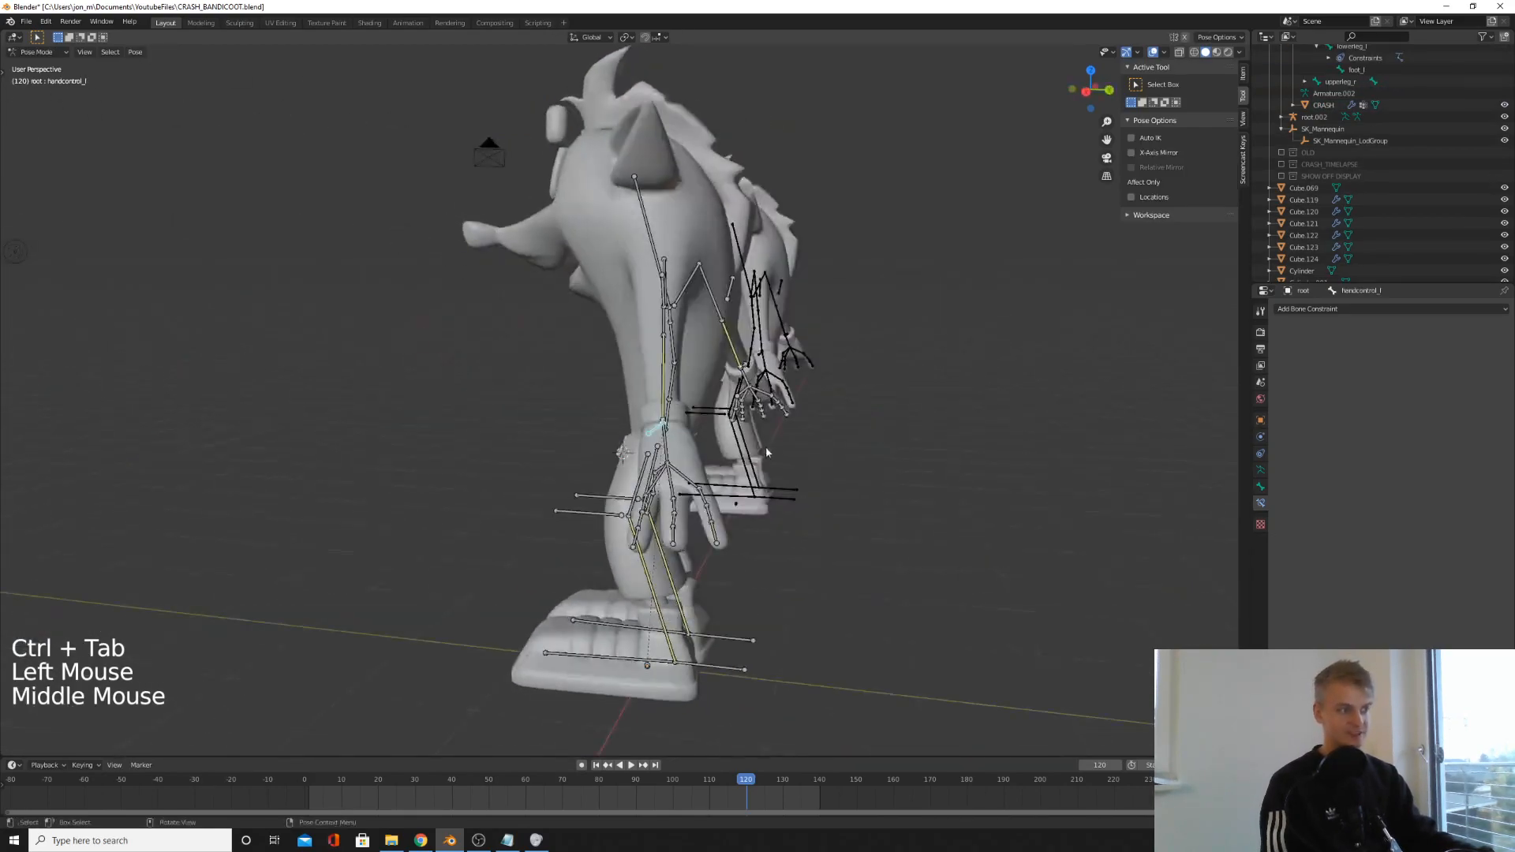
key("g")
left_click(653, 425)
middle_click_drag(652, 426, 755, 422)
key("g")
left_click(623, 413)
middle_click_drag(624, 412, 721, 414)
key("g")
left_click(622, 421)
- Move footcontrol_l forward and up by about 0.27 m to bend the left leg
middle_click_drag(622, 422, 432, 431)
left_click(671, 690)
key("g")
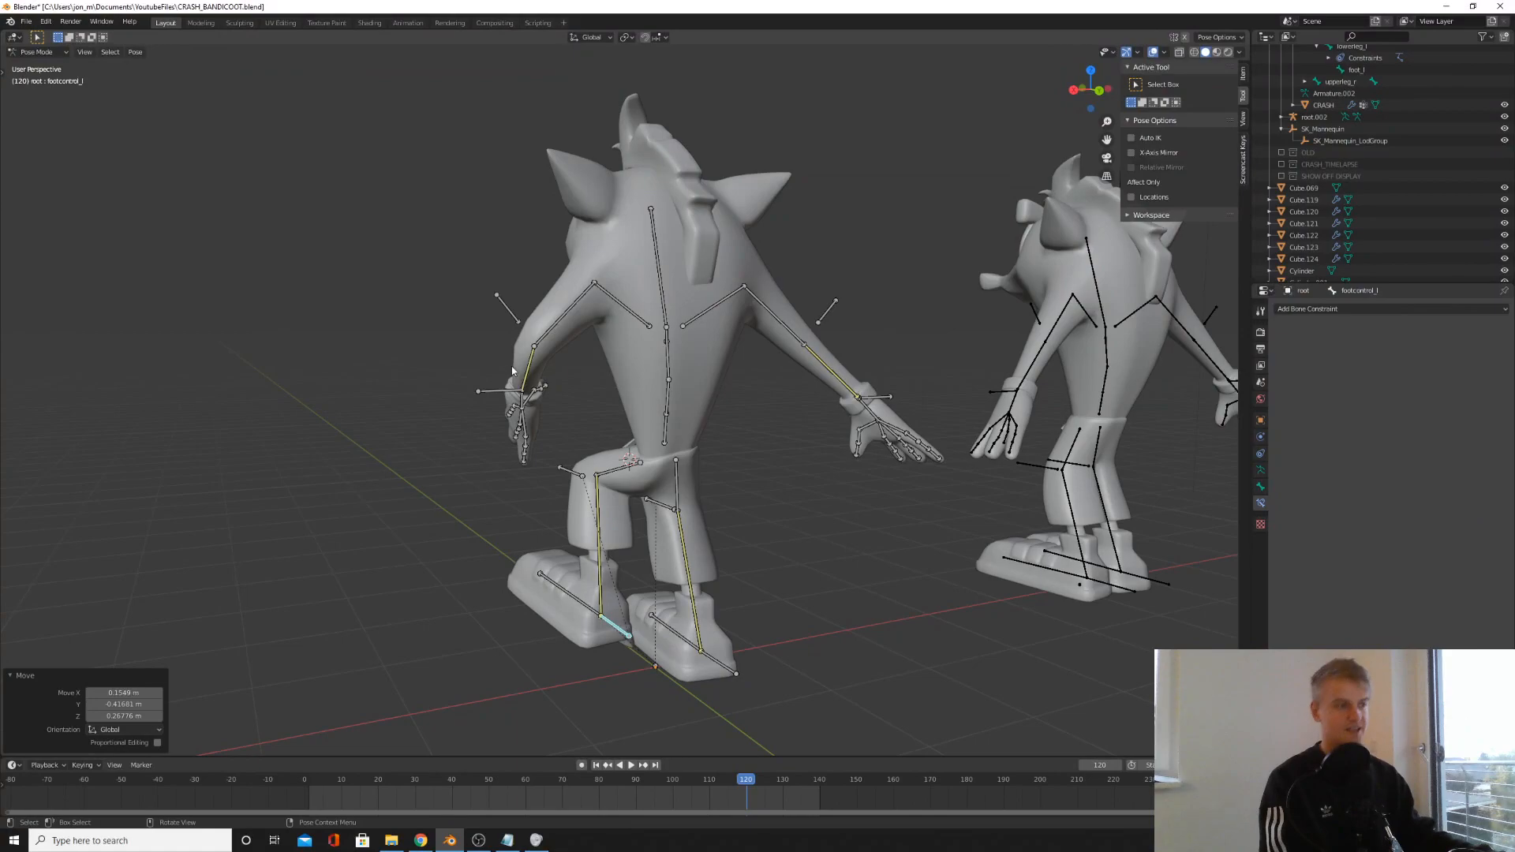
- Move handcontrol_l to several positions around the body to test how the skinned left arm bends
middle_click_drag(499, 368, 631, 473)
scroll(711, 433, "up", 1)
left_click(756, 436)
key("g")
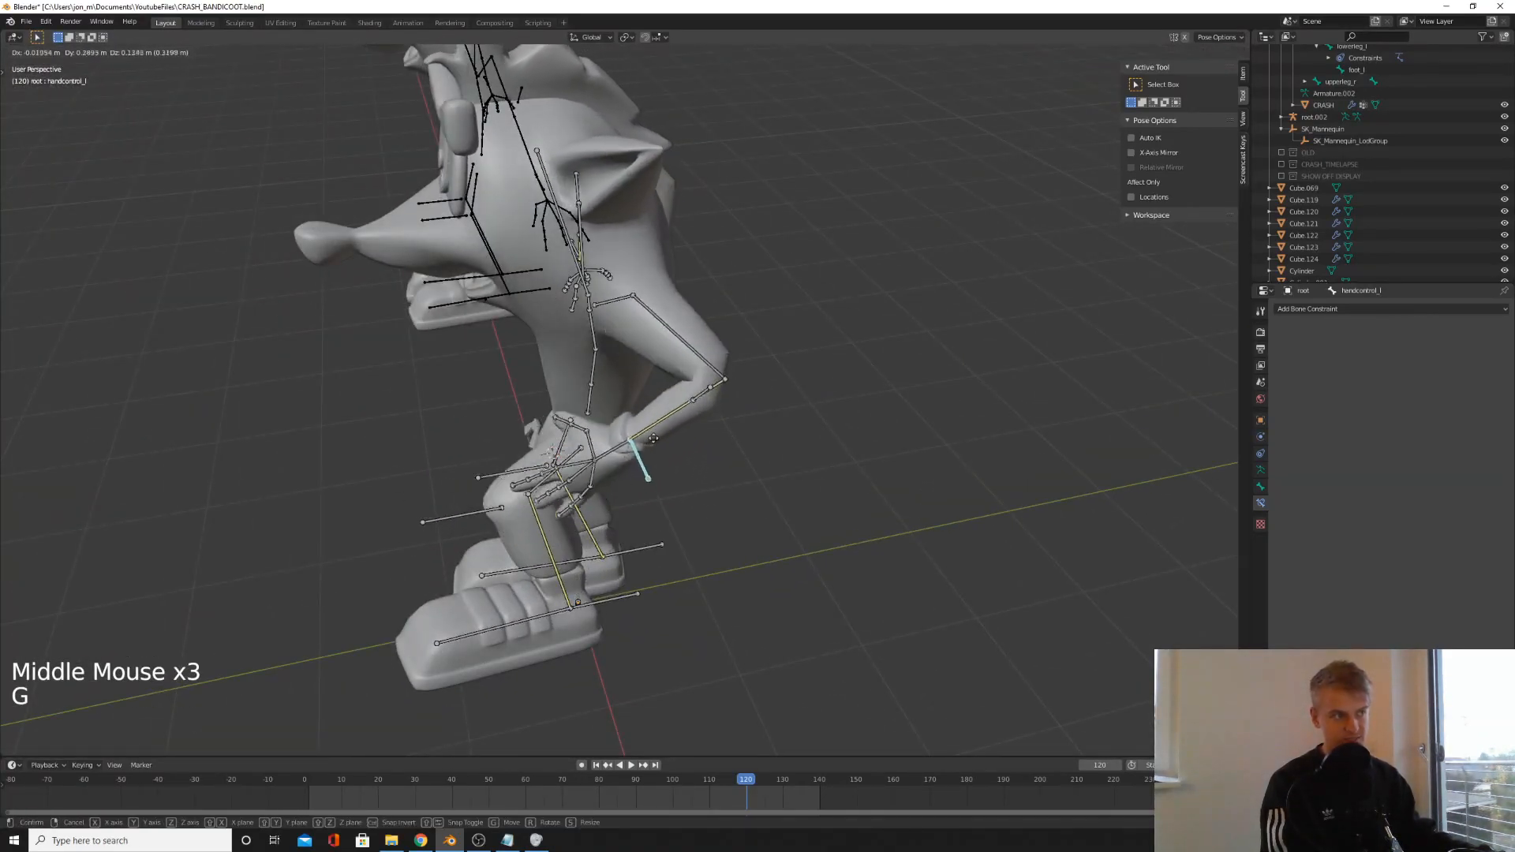
left_click(544, 456)
middle_click_drag(545, 456, 594, 466)
key("g")
left_click(635, 472)
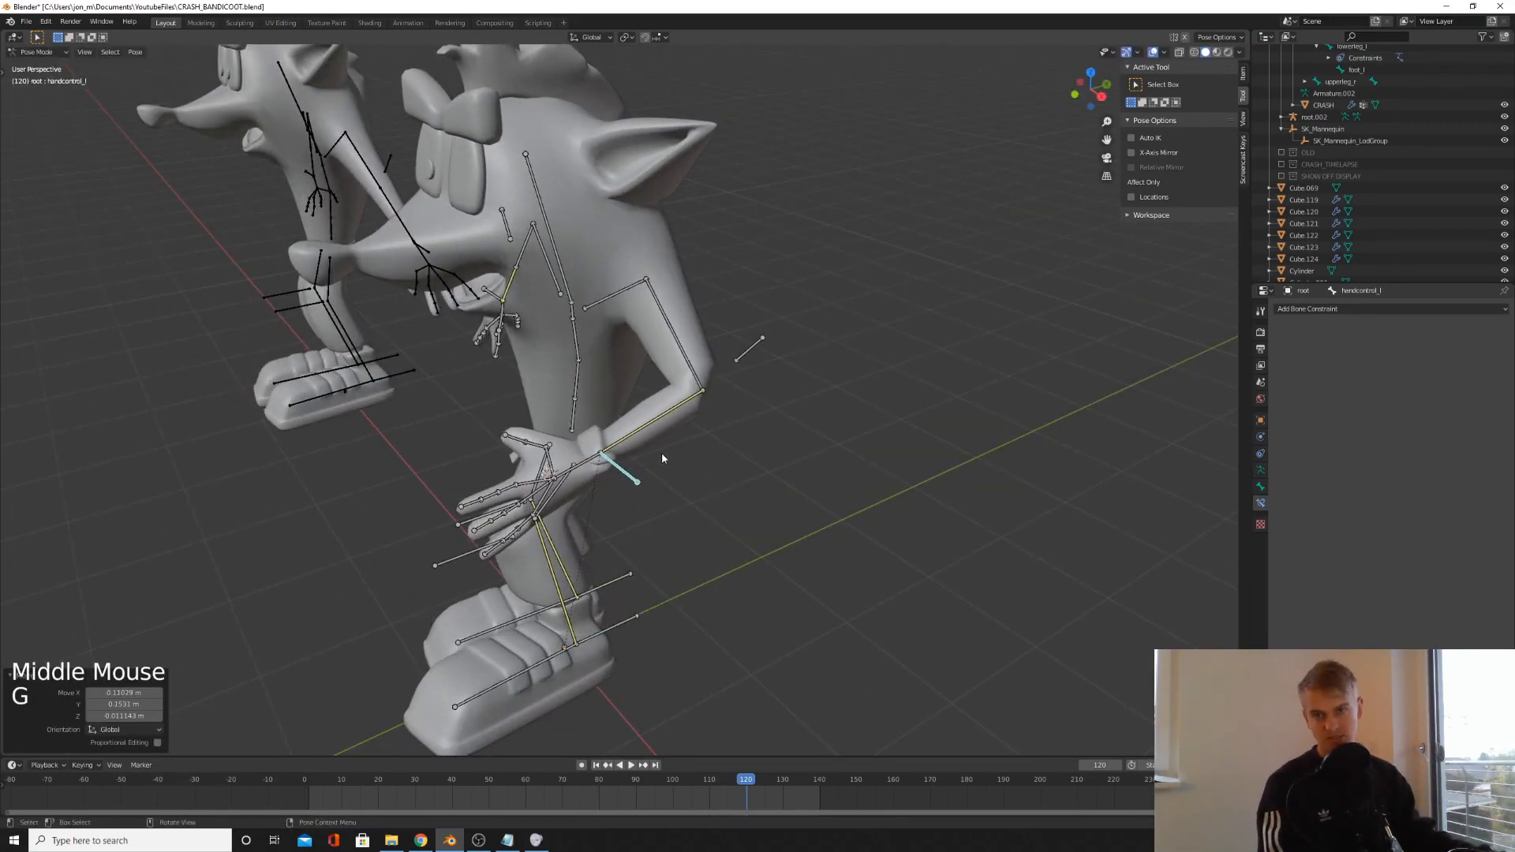
middle_click_drag(661, 458, 553, 140)
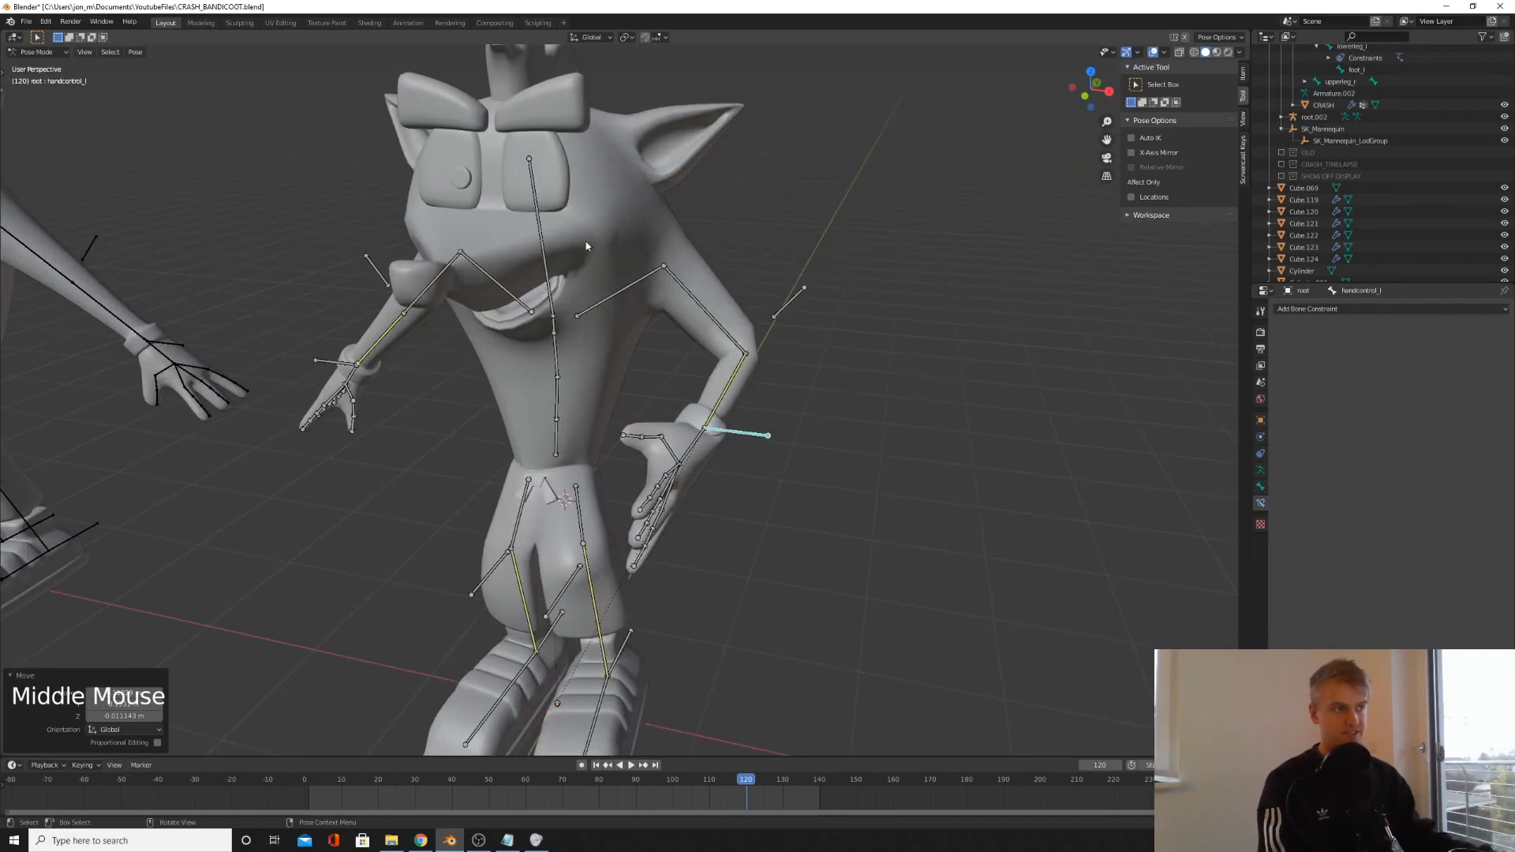
key("g")
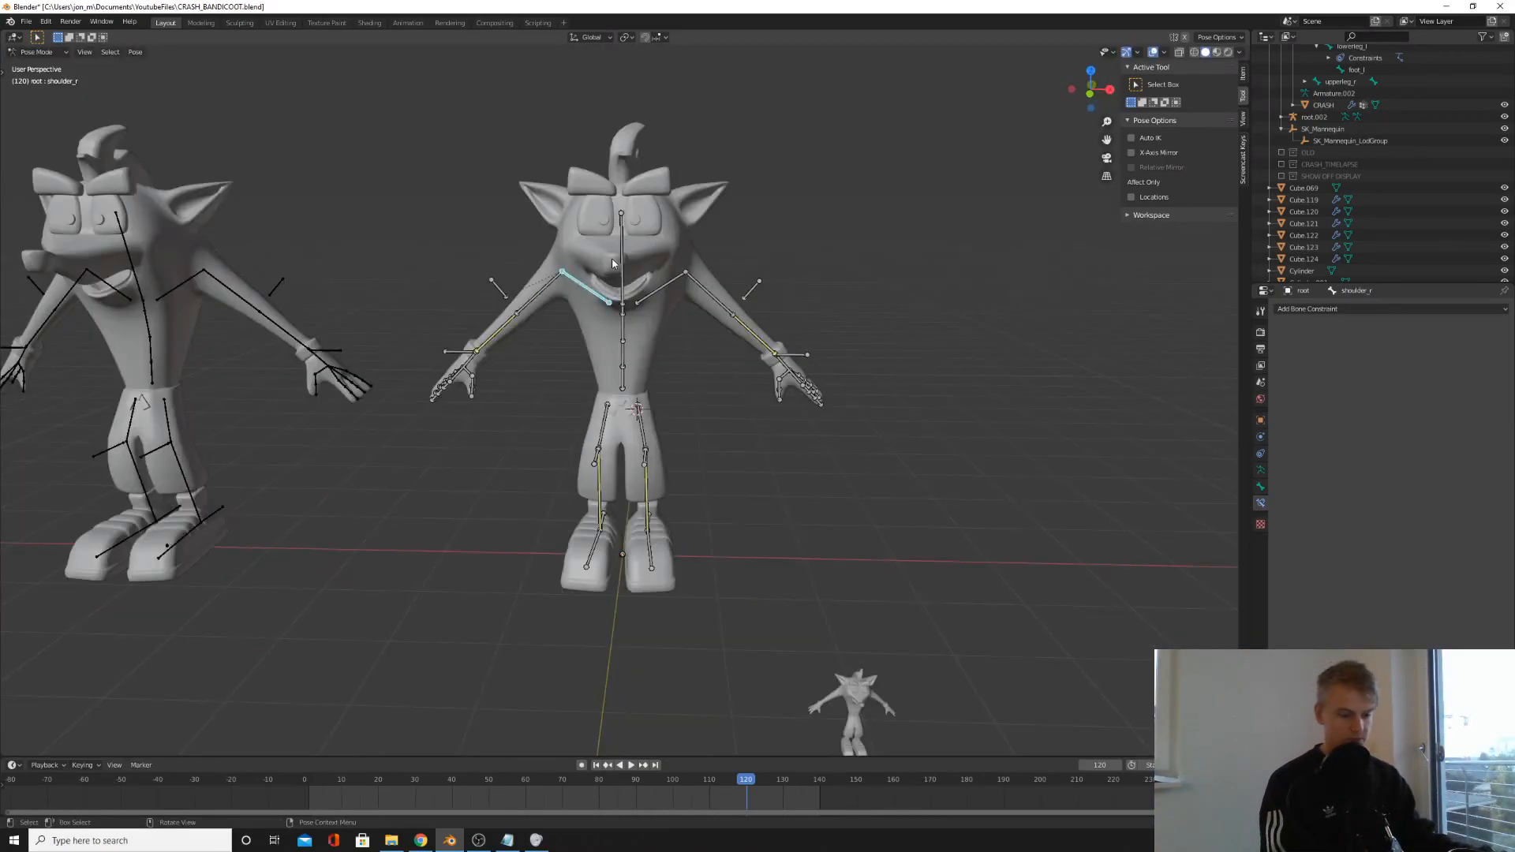
- In Object Mode, select the root armature plus the CRASH mesh as the active object, and enter Weight Paint mode
key("ctrl+Tab")
left_click(622, 339)
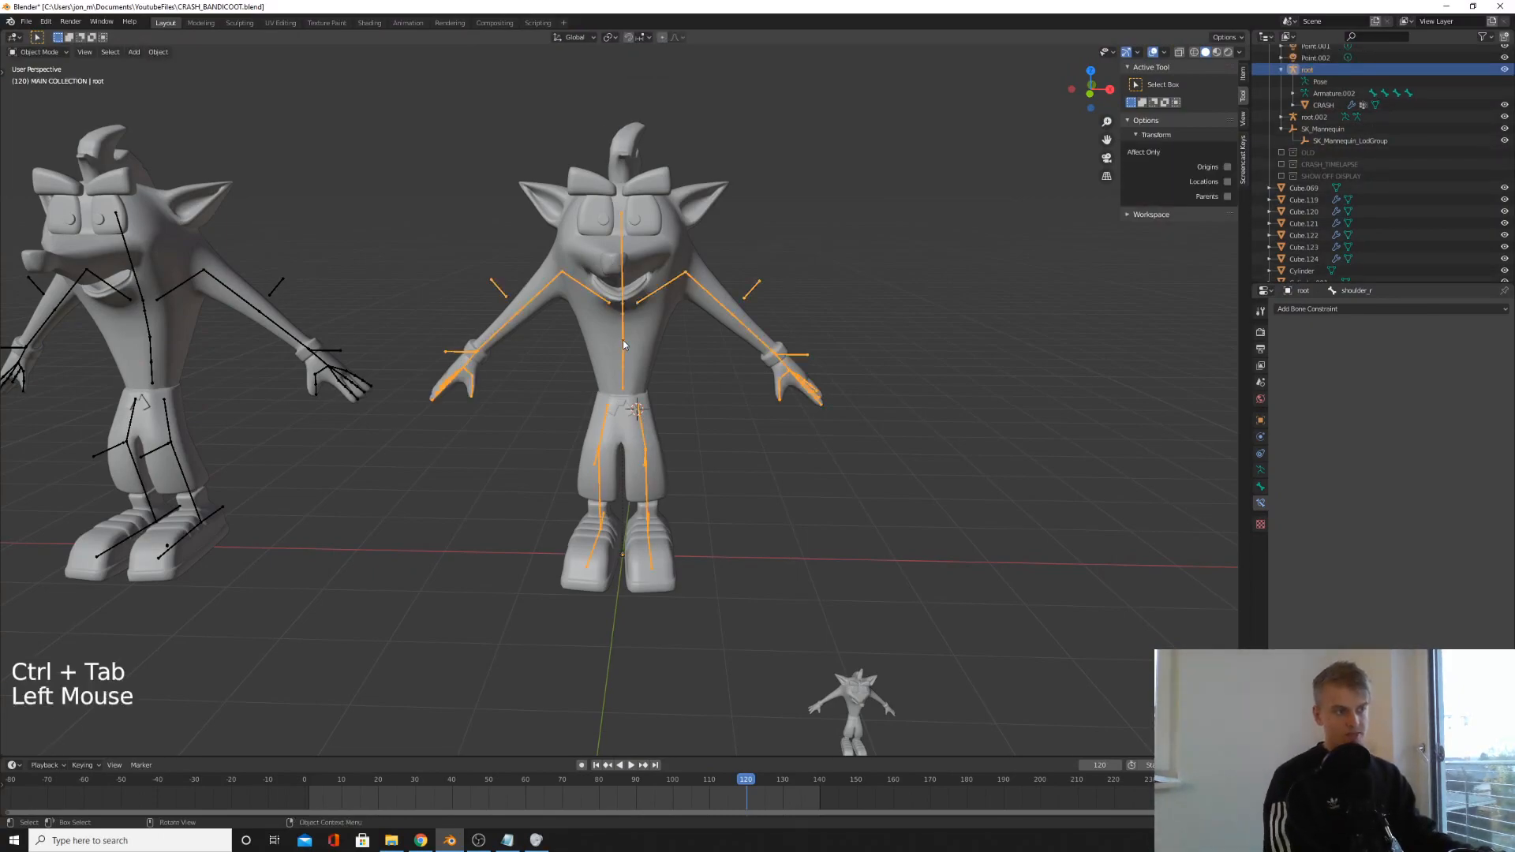
left_click(623, 337)
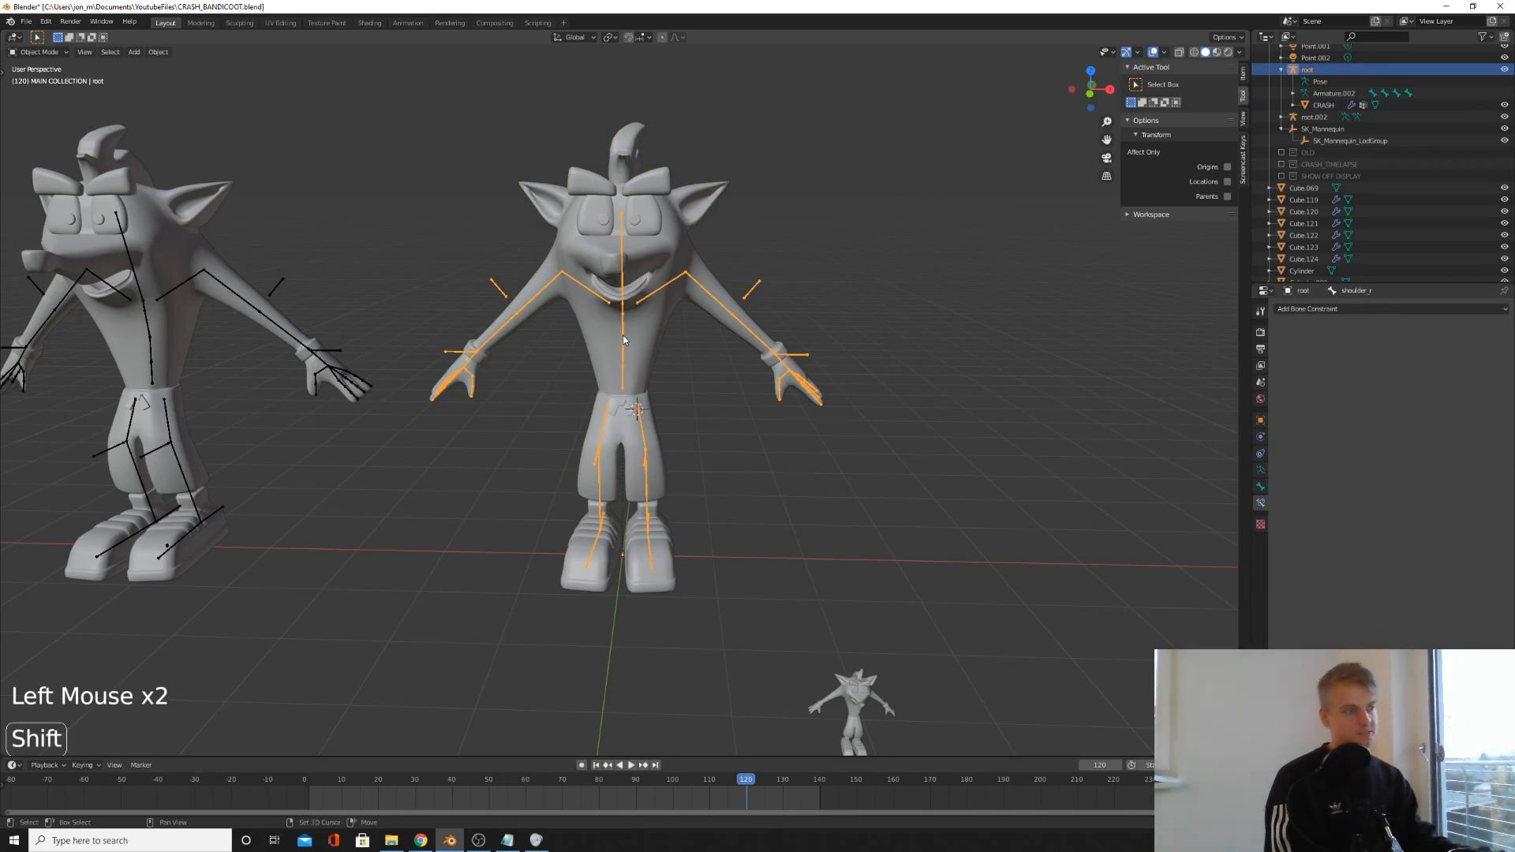
left_click(650, 326, "shift")
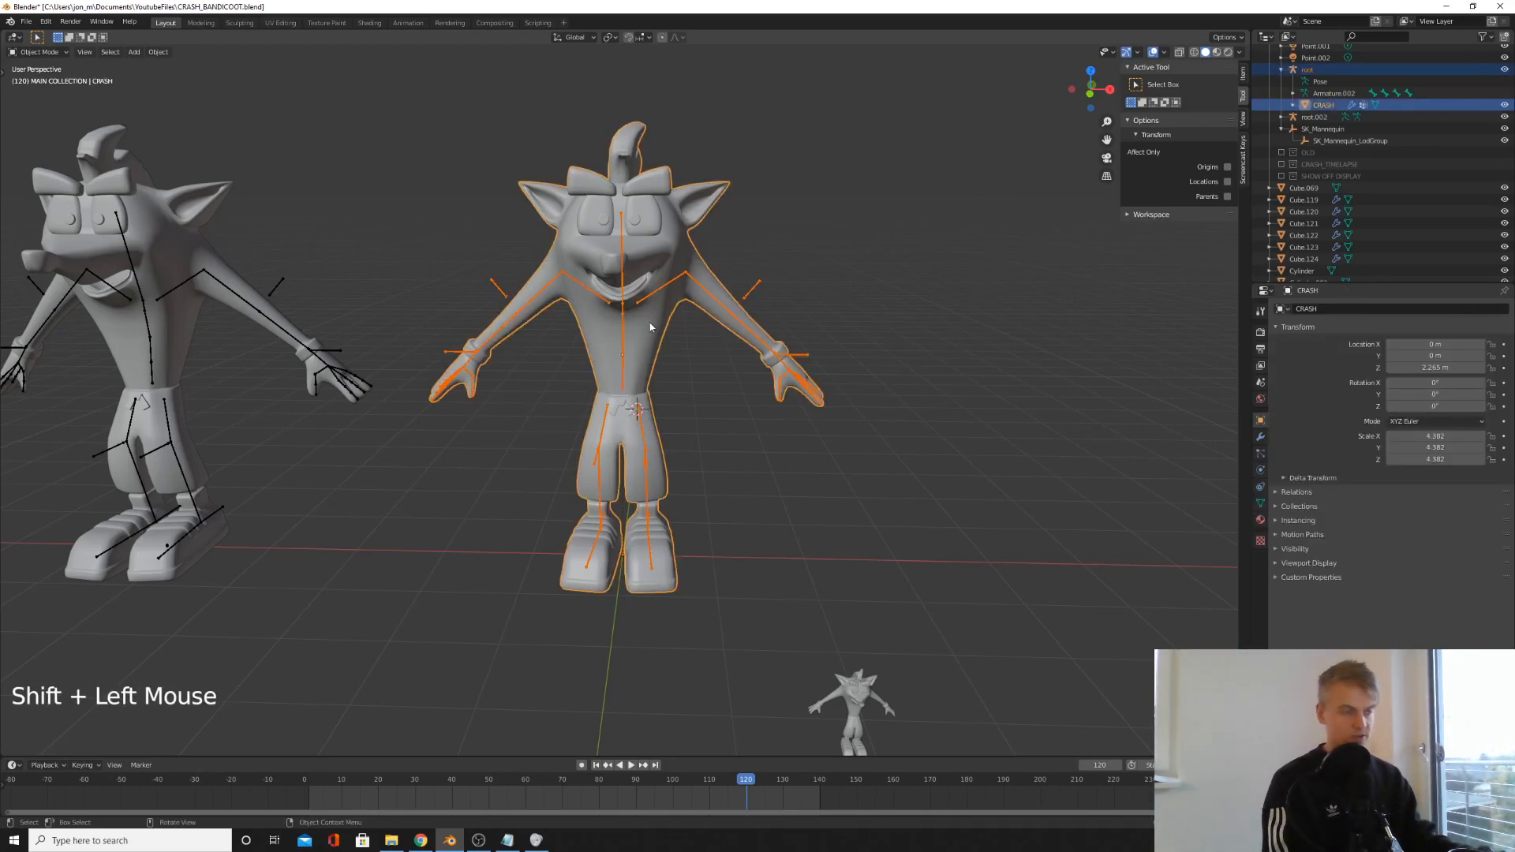
key("ctrl+Tab")
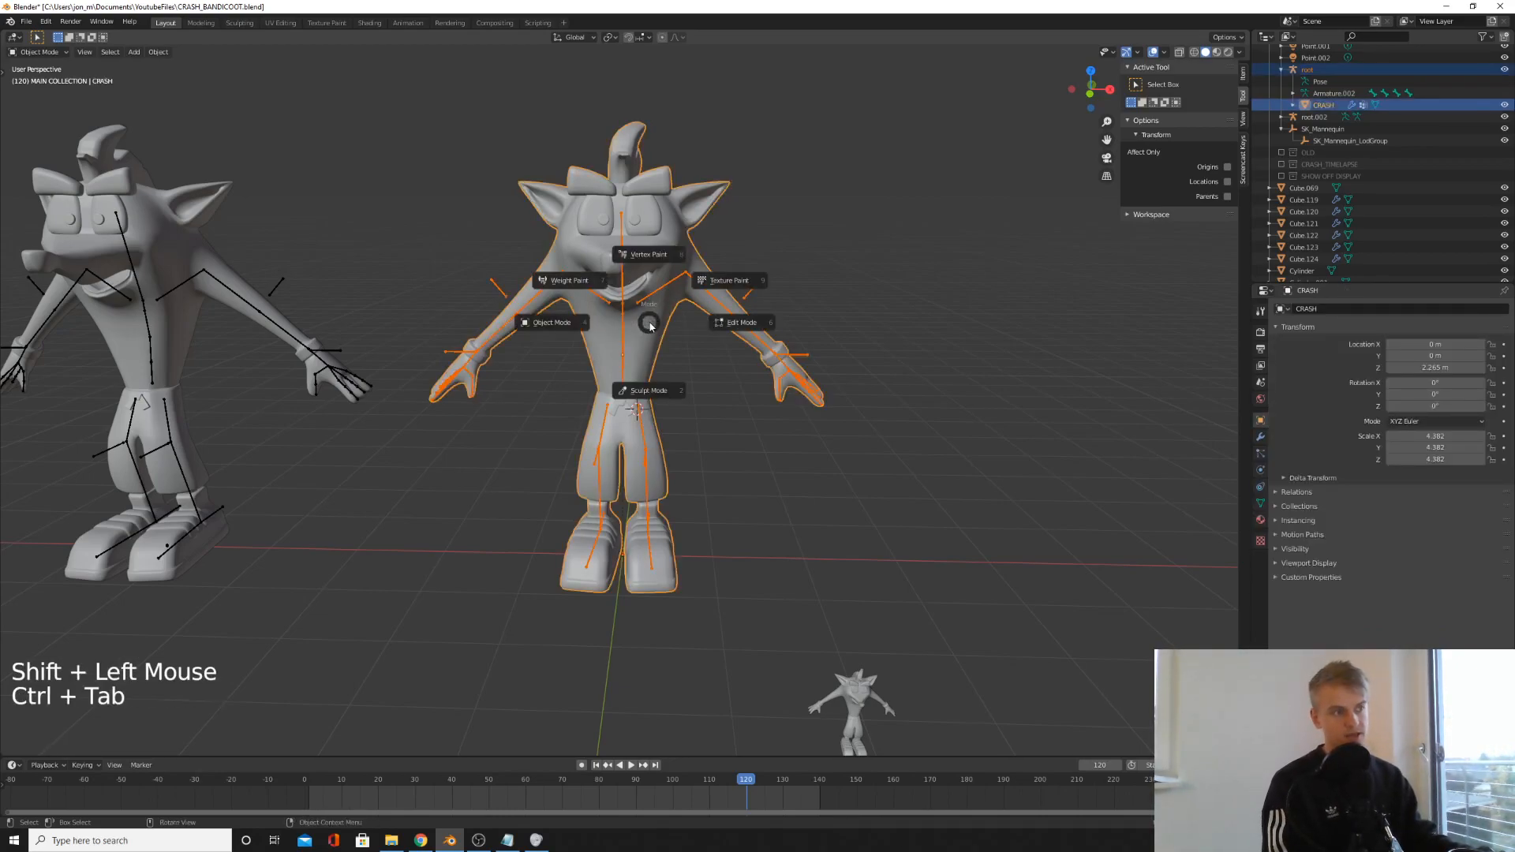
left_click(579, 286)
- Try a stroke across the eyes with the Add brush, undo it and return to the Subtract brush
scroll(606, 346, "up", 1)
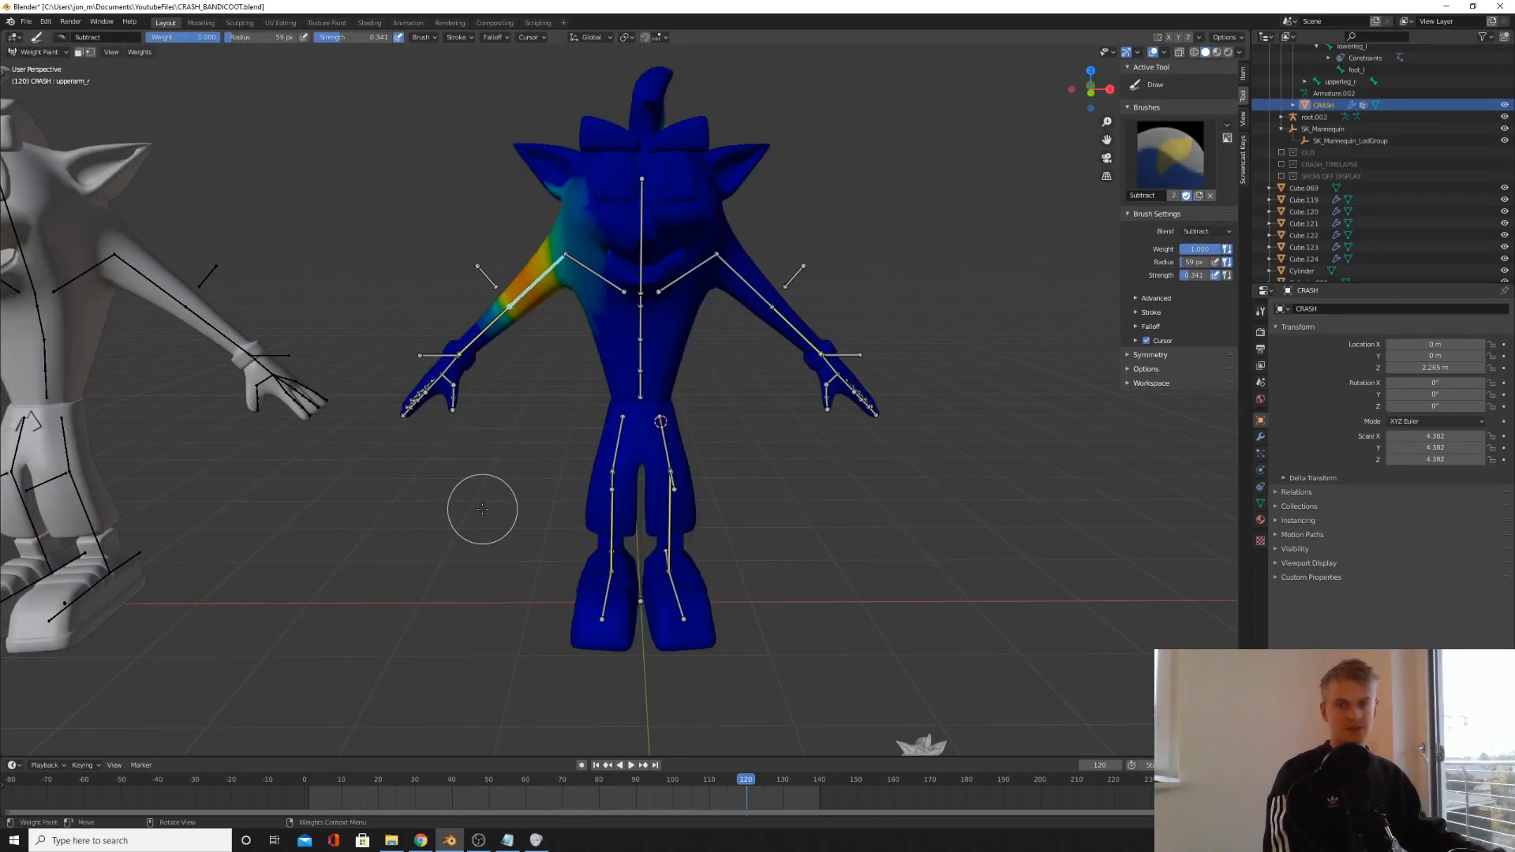
middle_click_drag(514, 358, 697, 382)
middle_click_drag(597, 292, 688, 285)
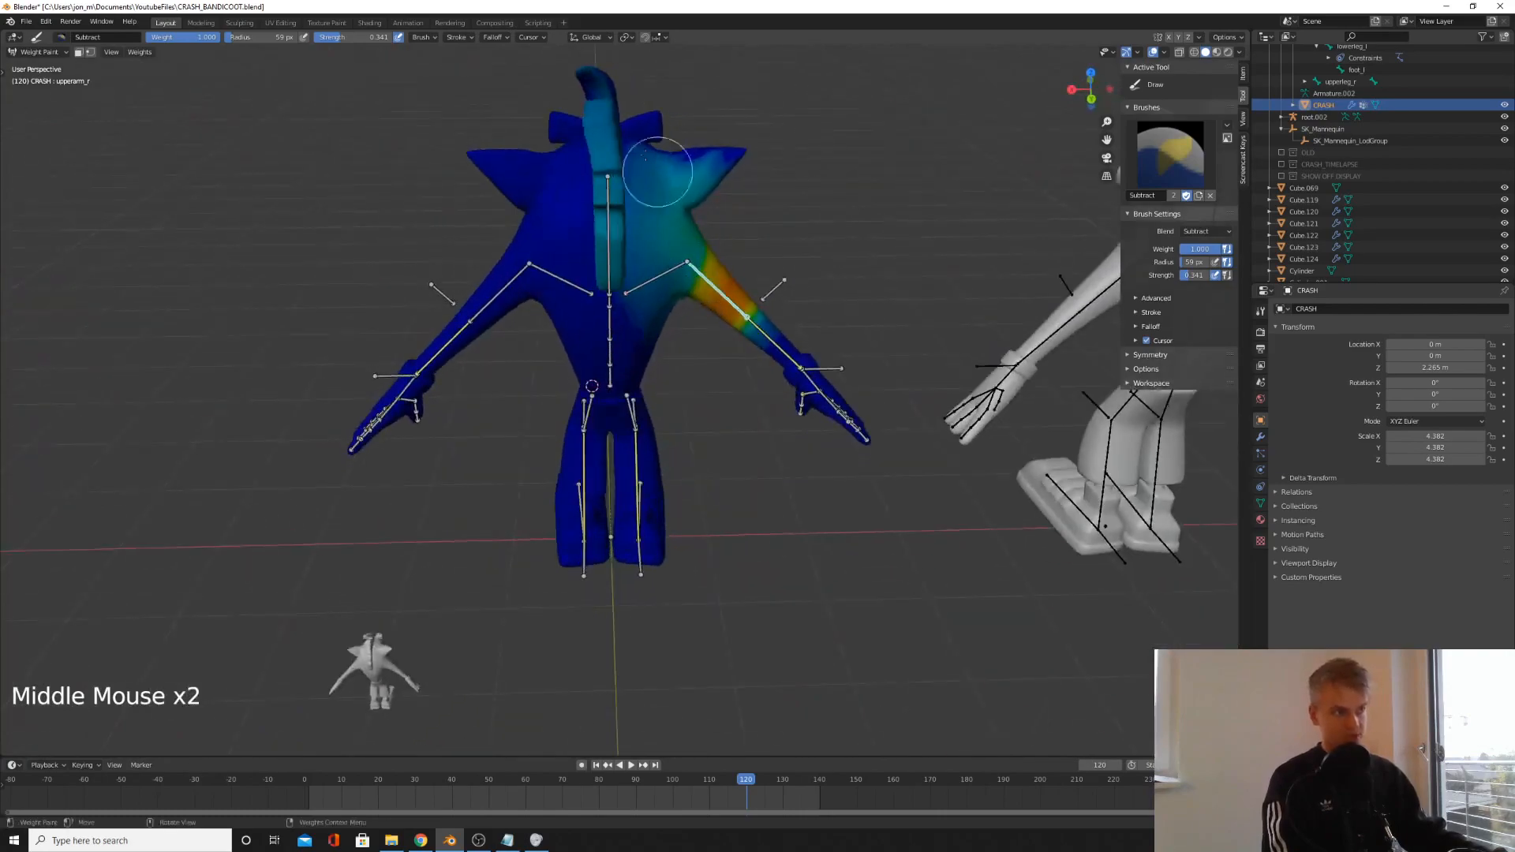
middle_click_drag(678, 346, 518, 379)
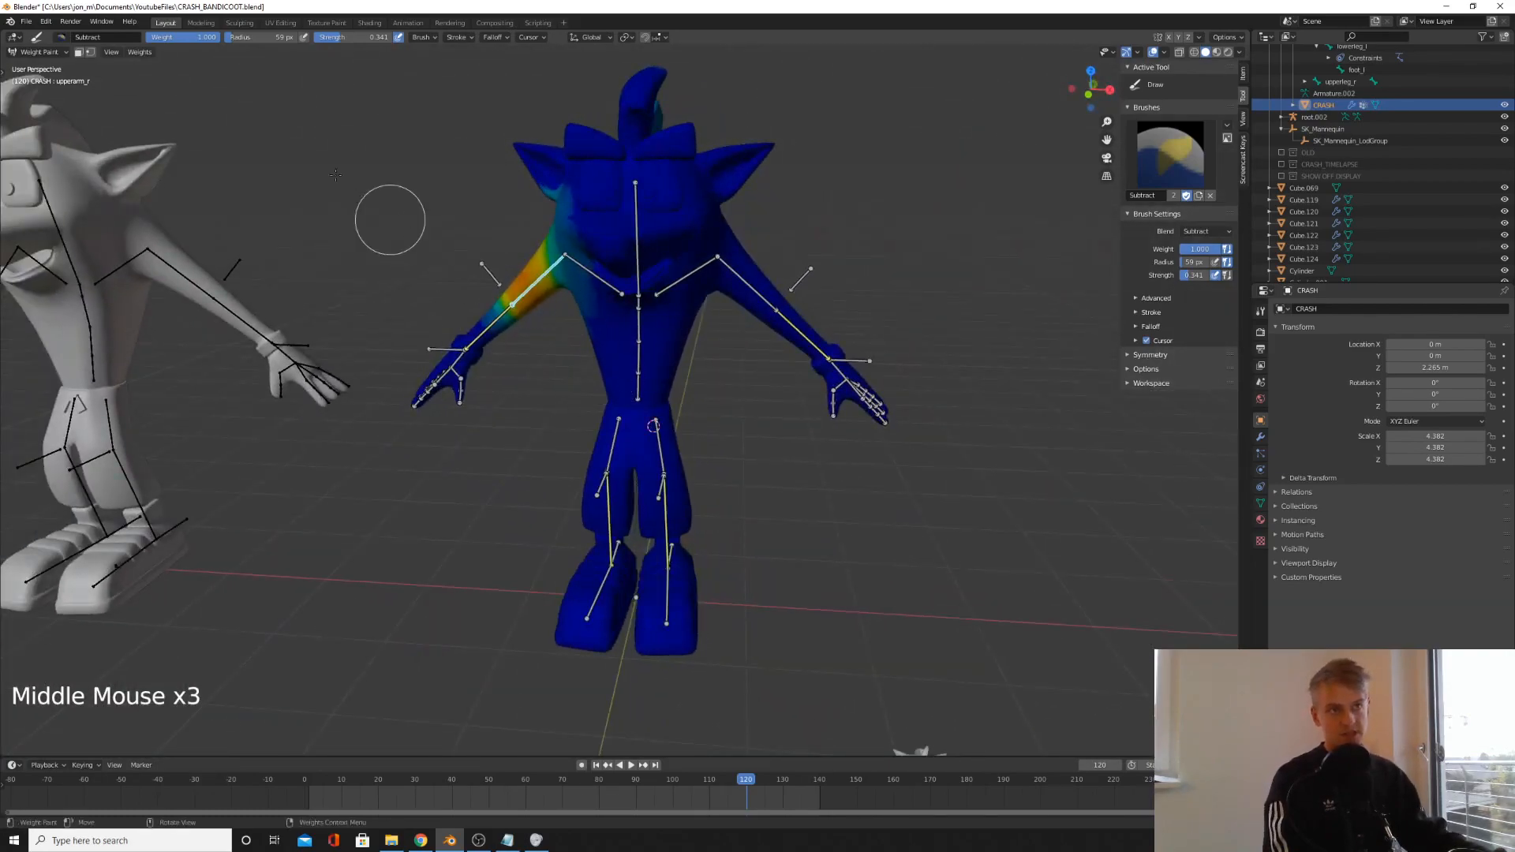
left_click(60, 37)
left_click(71, 59)
left_click_drag(639, 194, 598, 190)
key("ctrl+z")
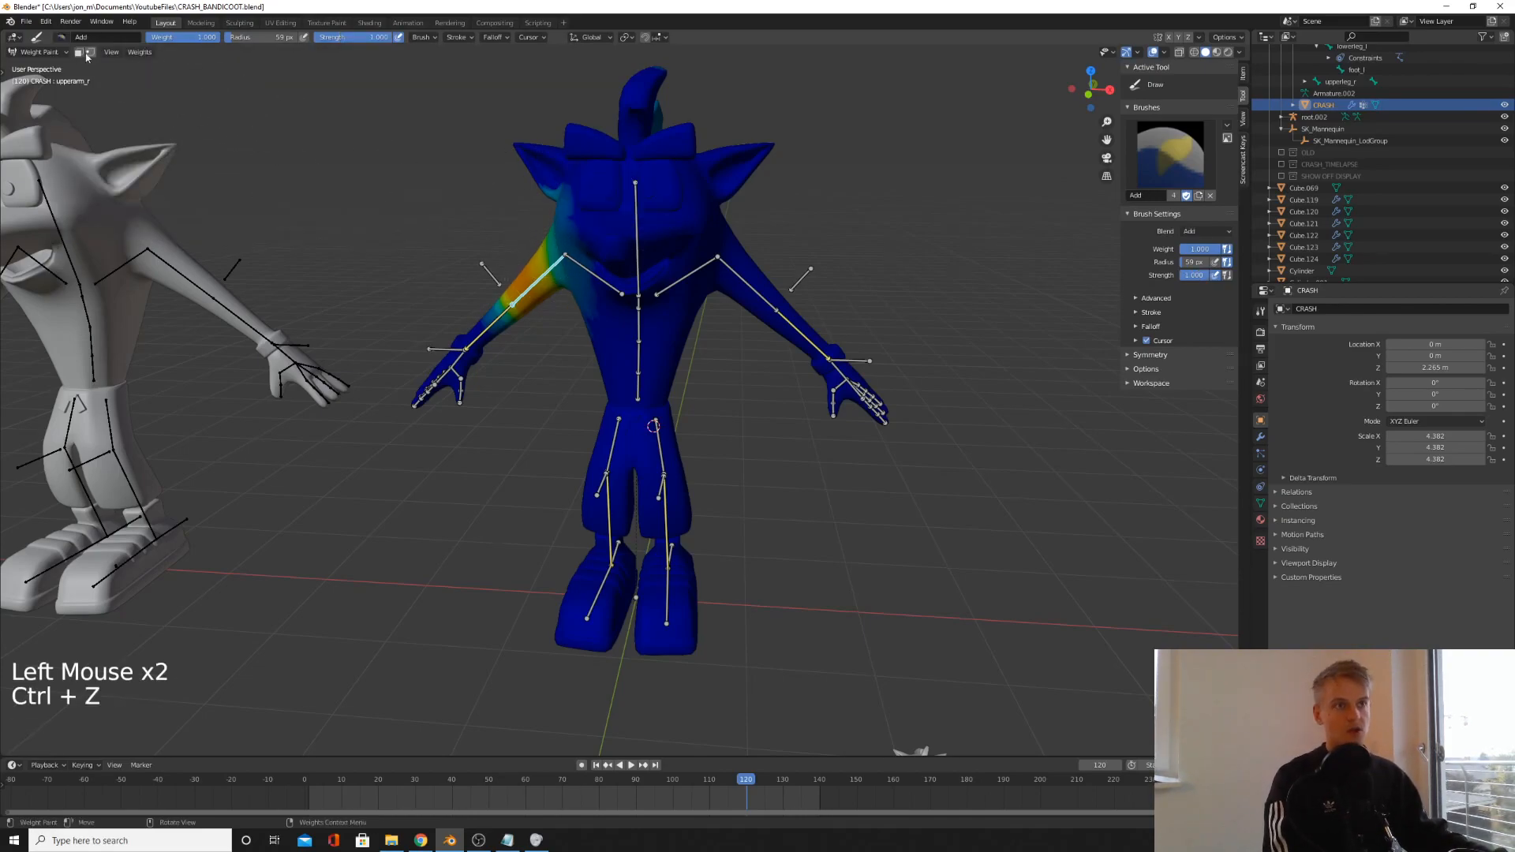
left_click(62, 38)
left_click(363, 75)
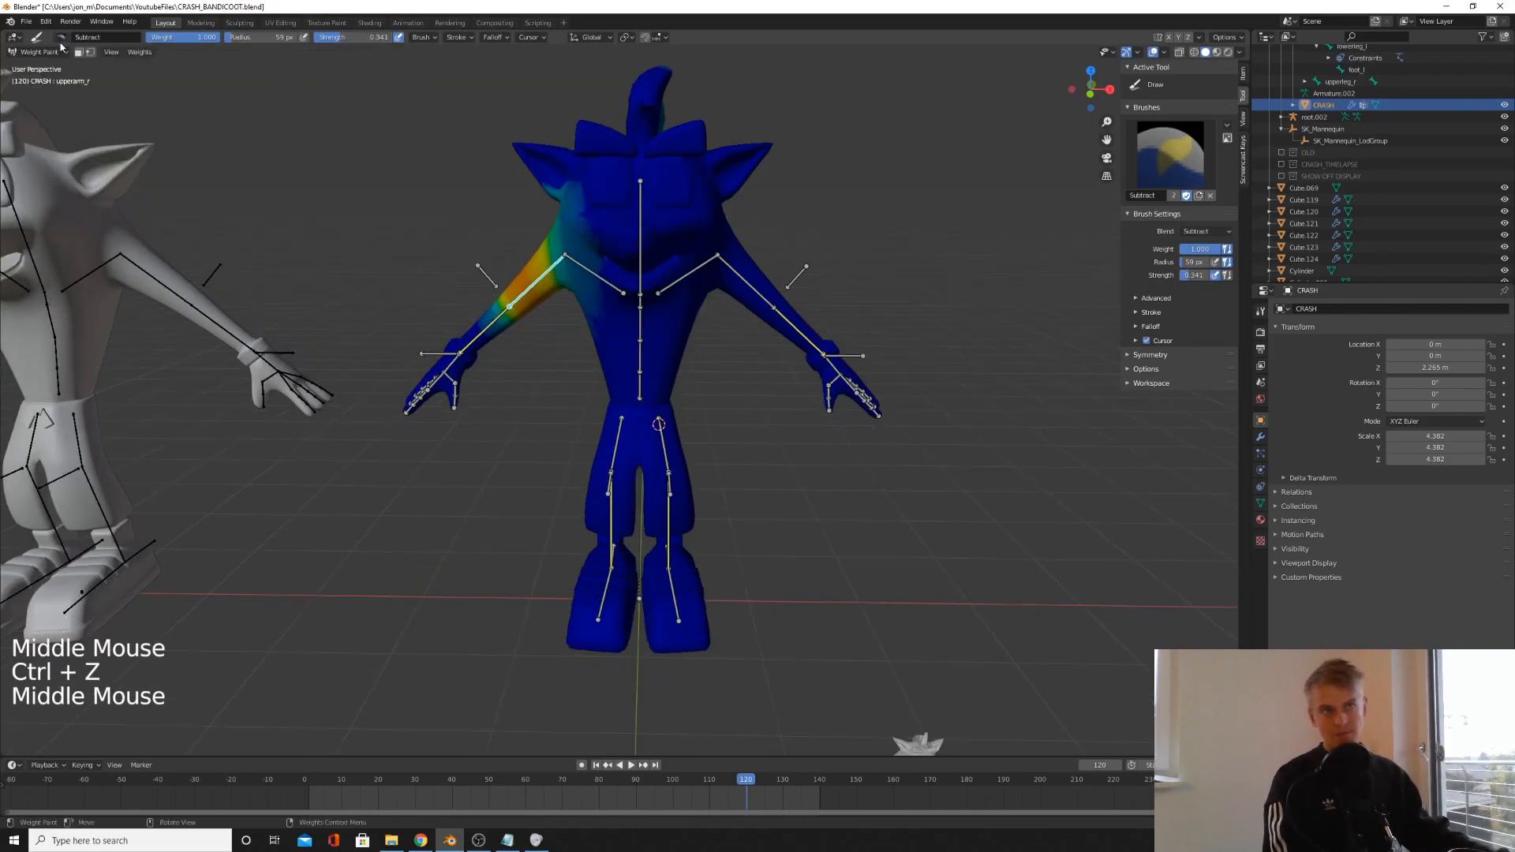
- Select the Add brush and lower its strength to about 0.775
left_click(60, 39)
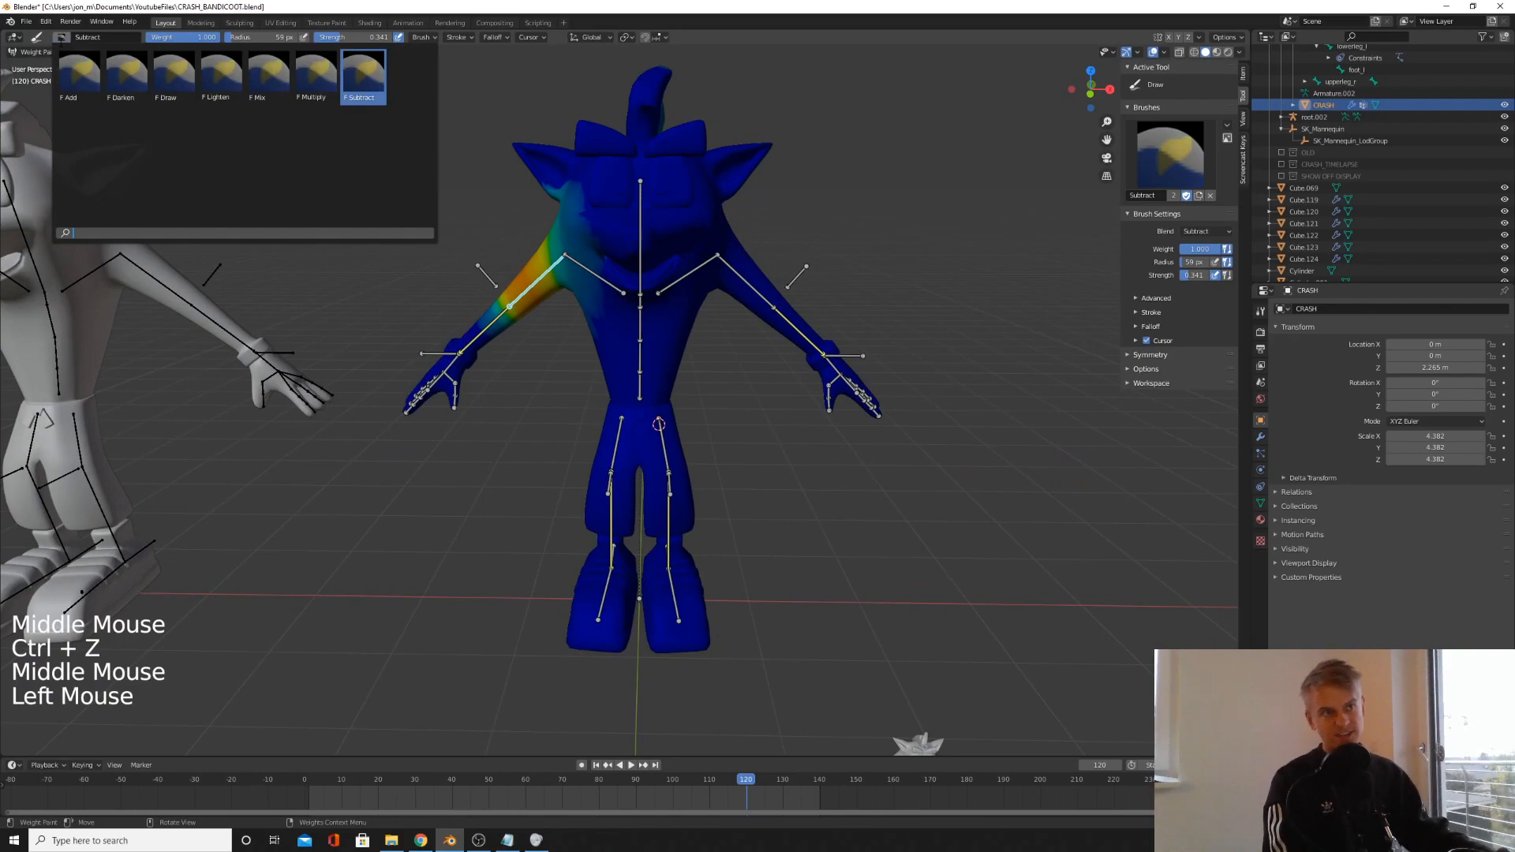
left_click(79, 82)
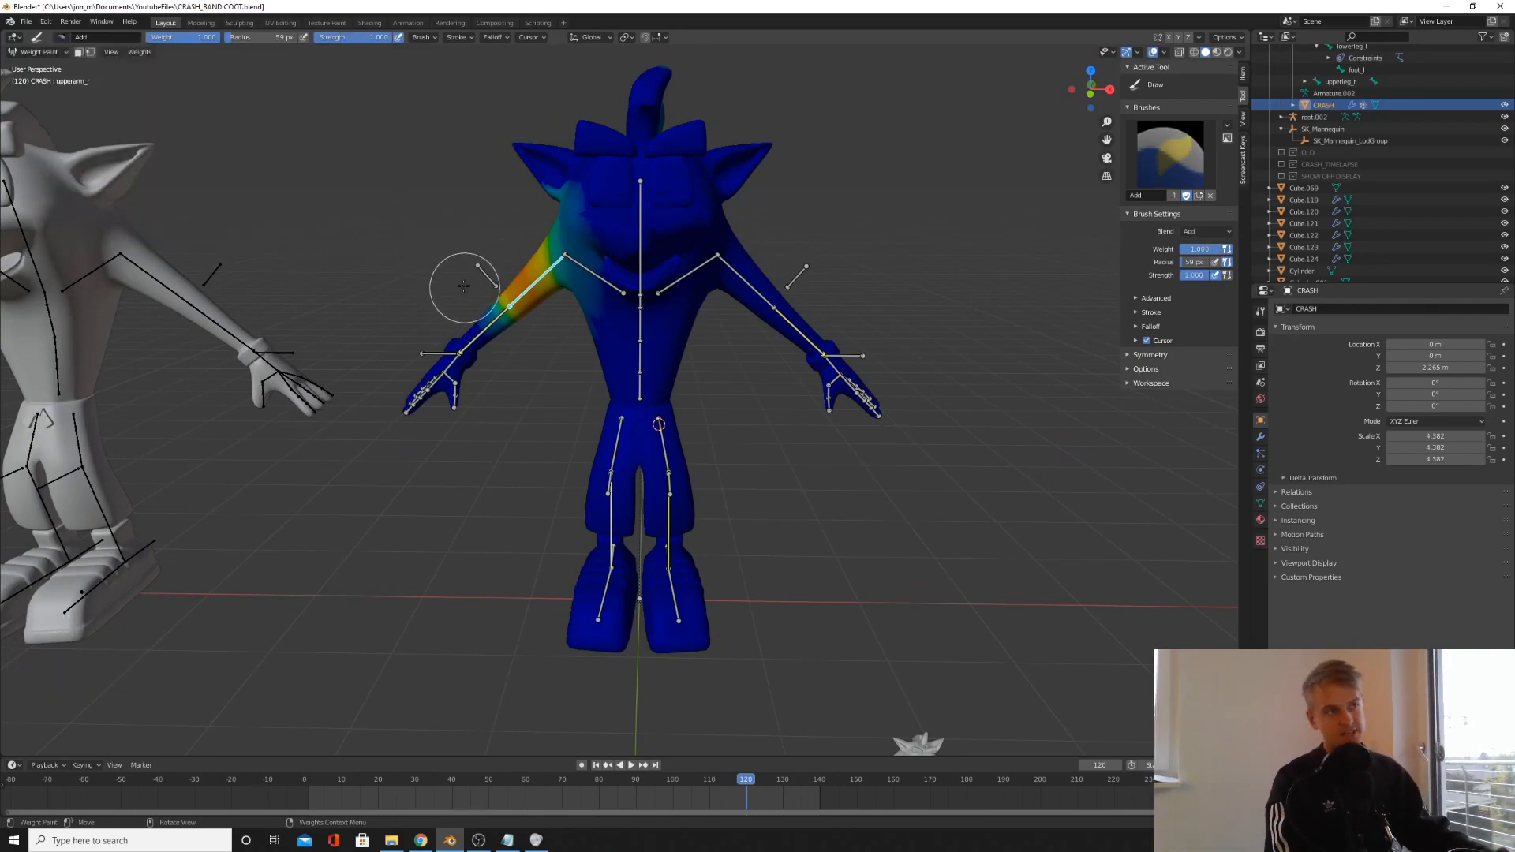
right_click(395, 292)
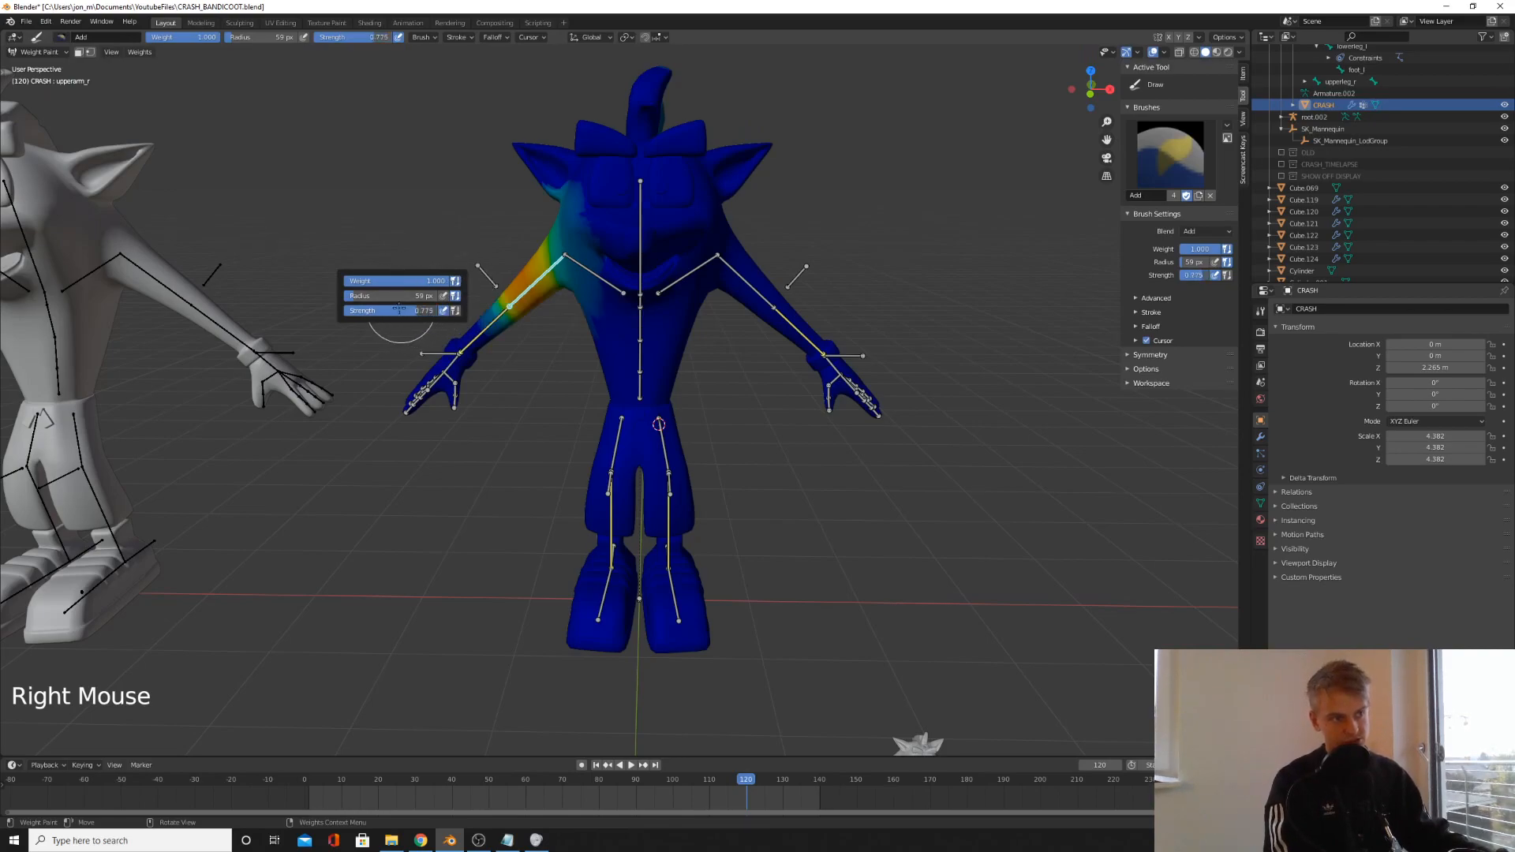
- Try strokes across the eyes at reduced strength and at strength 1.000, and undo them
middle_click_drag(616, 306, 654, 244)
left_click_drag(647, 225, 632, 193)
right_click(335, 191)
left_click_drag(276, 224, 347, 226)
left_click_drag(667, 190, 612, 192)
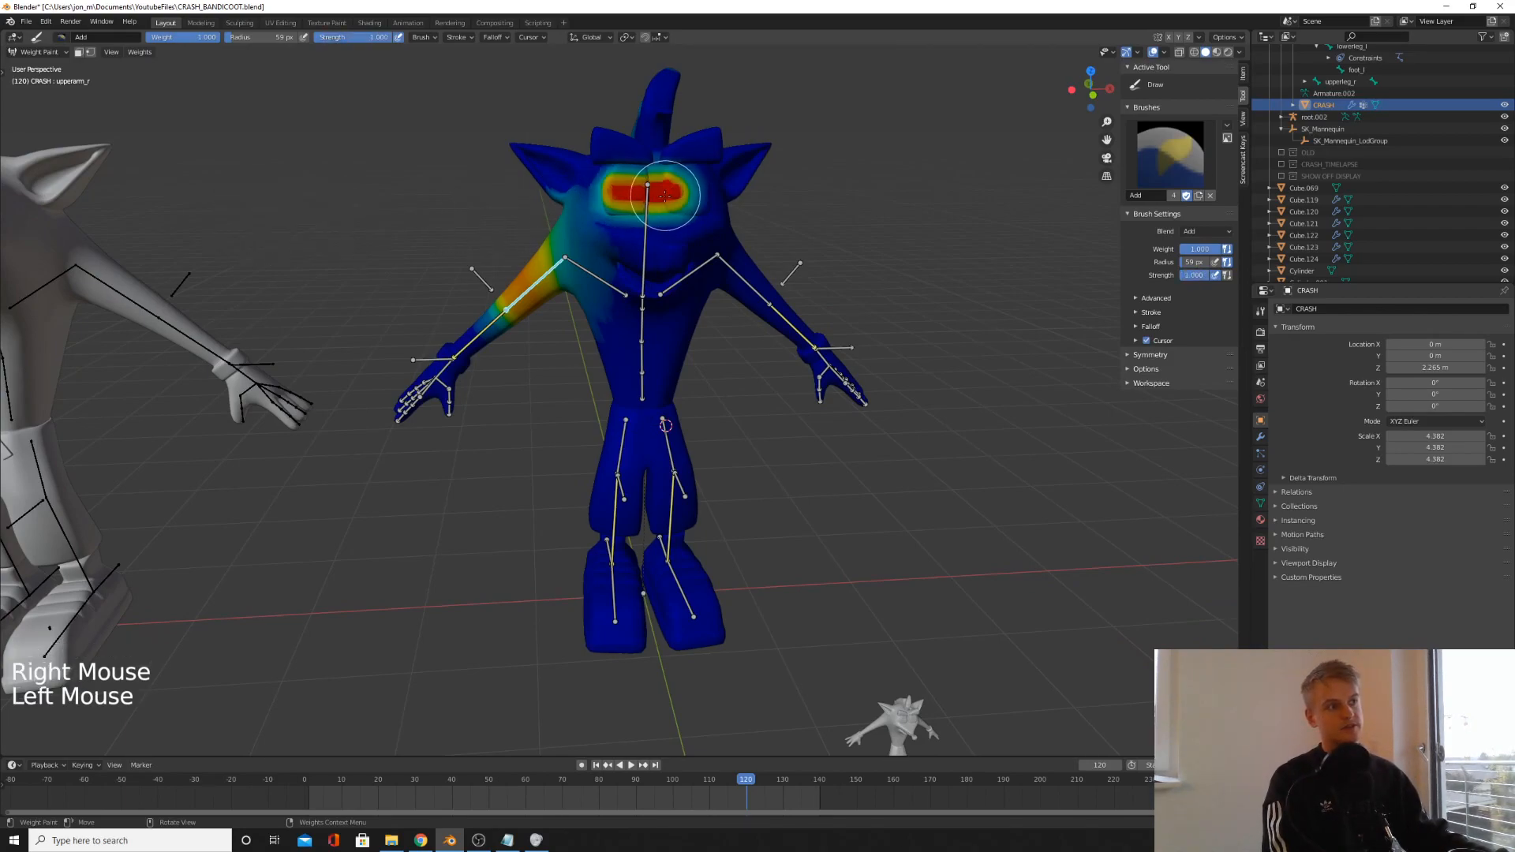
key("ctrl+z")
key("ctrl+z")
key("ctrl+z")
- Try Add strokes on the face at full brush weight and at a weight of about 0.1, undoing each one
right_click(316, 197)
left_click_drag(316, 197, 367, 199)
right_click(387, 221)
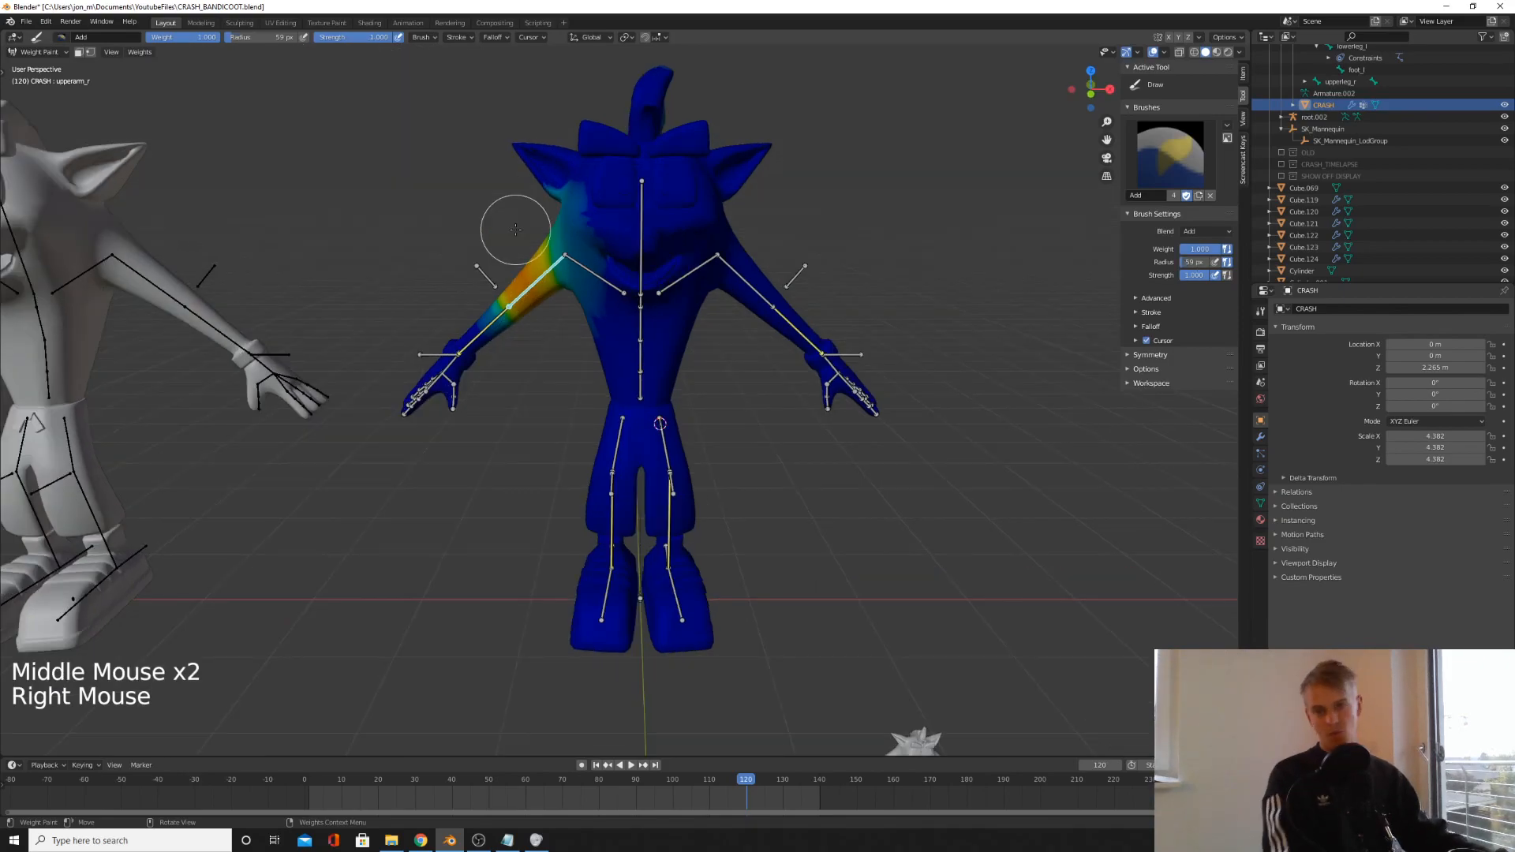
right_click(505, 233)
left_click(655, 193)
key("ctrl+z")
right_click(437, 200)
left_click_drag(401, 200, 309, 207)
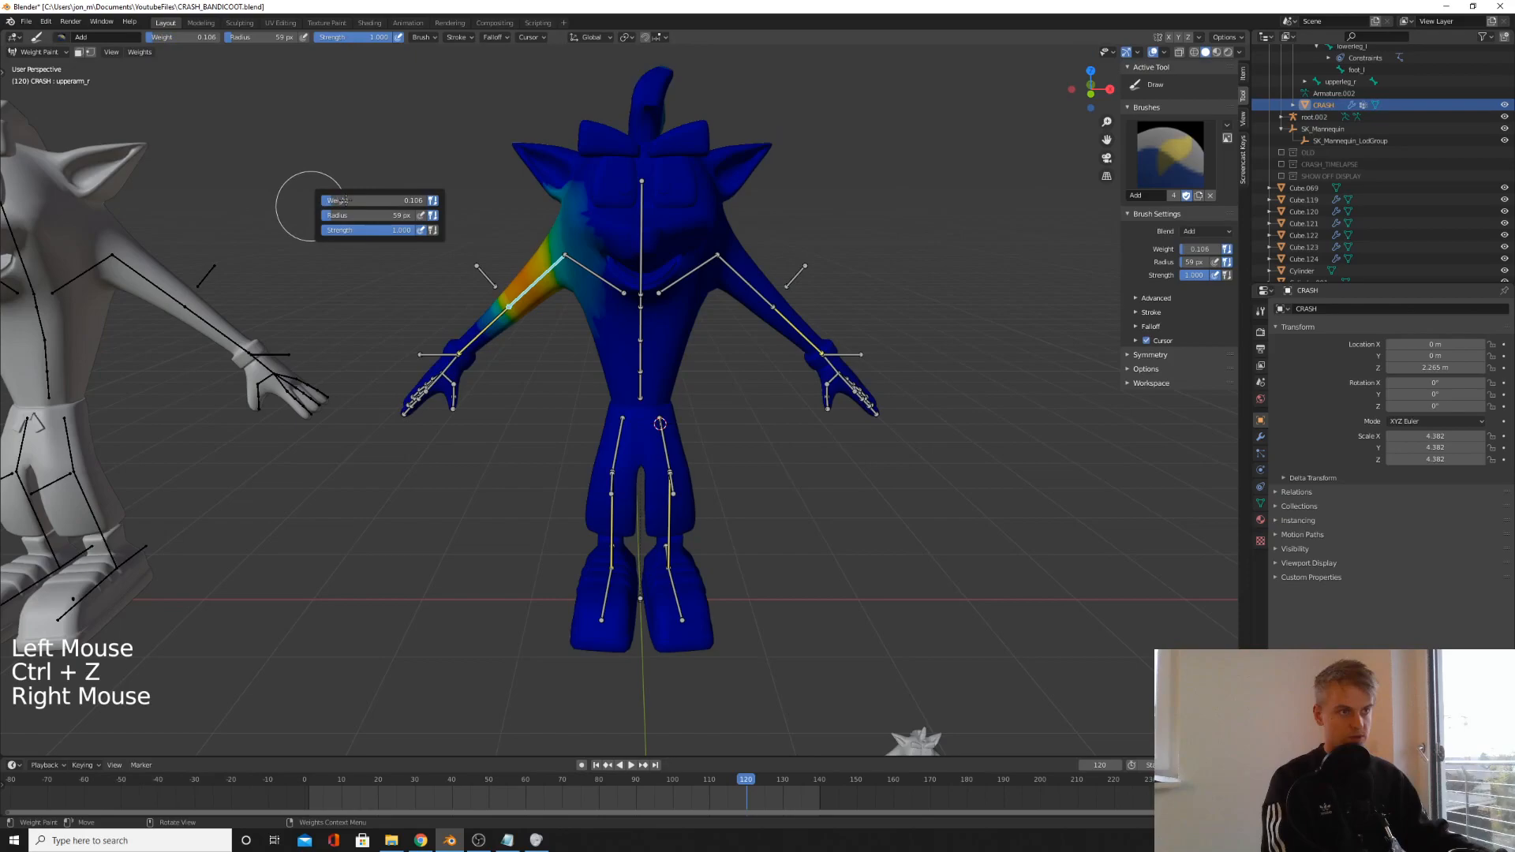
left_click_drag(642, 182, 597, 197)
key("ctrl+z")
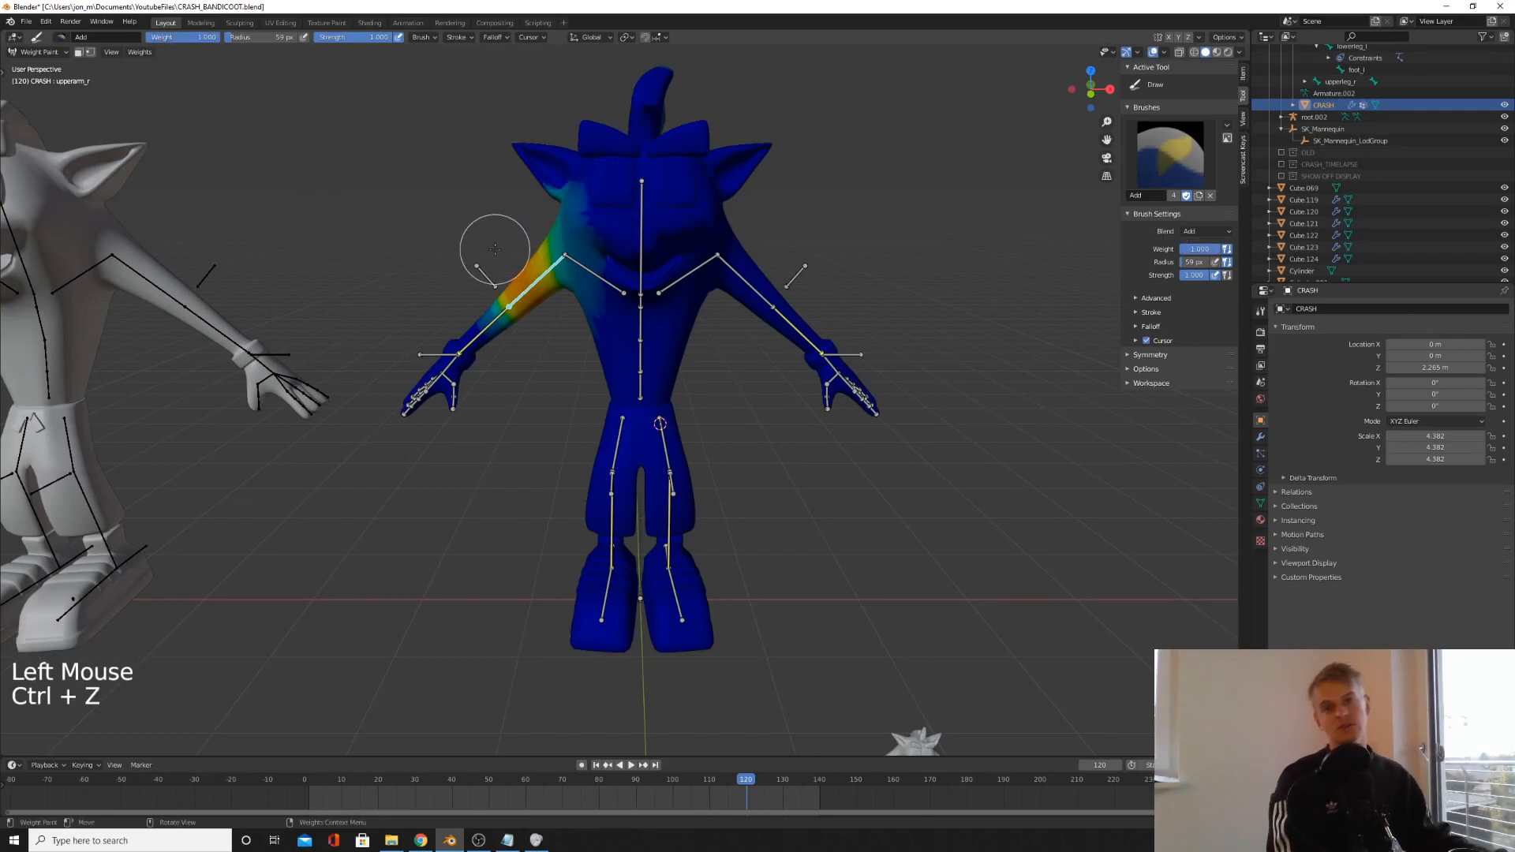
mouse_move(494, 249)
middle_mouse_down()
mouse_move(627, 315)
mouse_move(568, 288)
mouse_move(710, 411)
mouse_move(609, 369)
mouse_move(655, 444)
middle_mouse_up()
key("z")
key("z")
left_click(690, 369)
- Select the footcontrol_l bone in Weight Paint mode and inspect its influence around the left heel
middle_click_drag(691, 518, 692, 442, "shift")
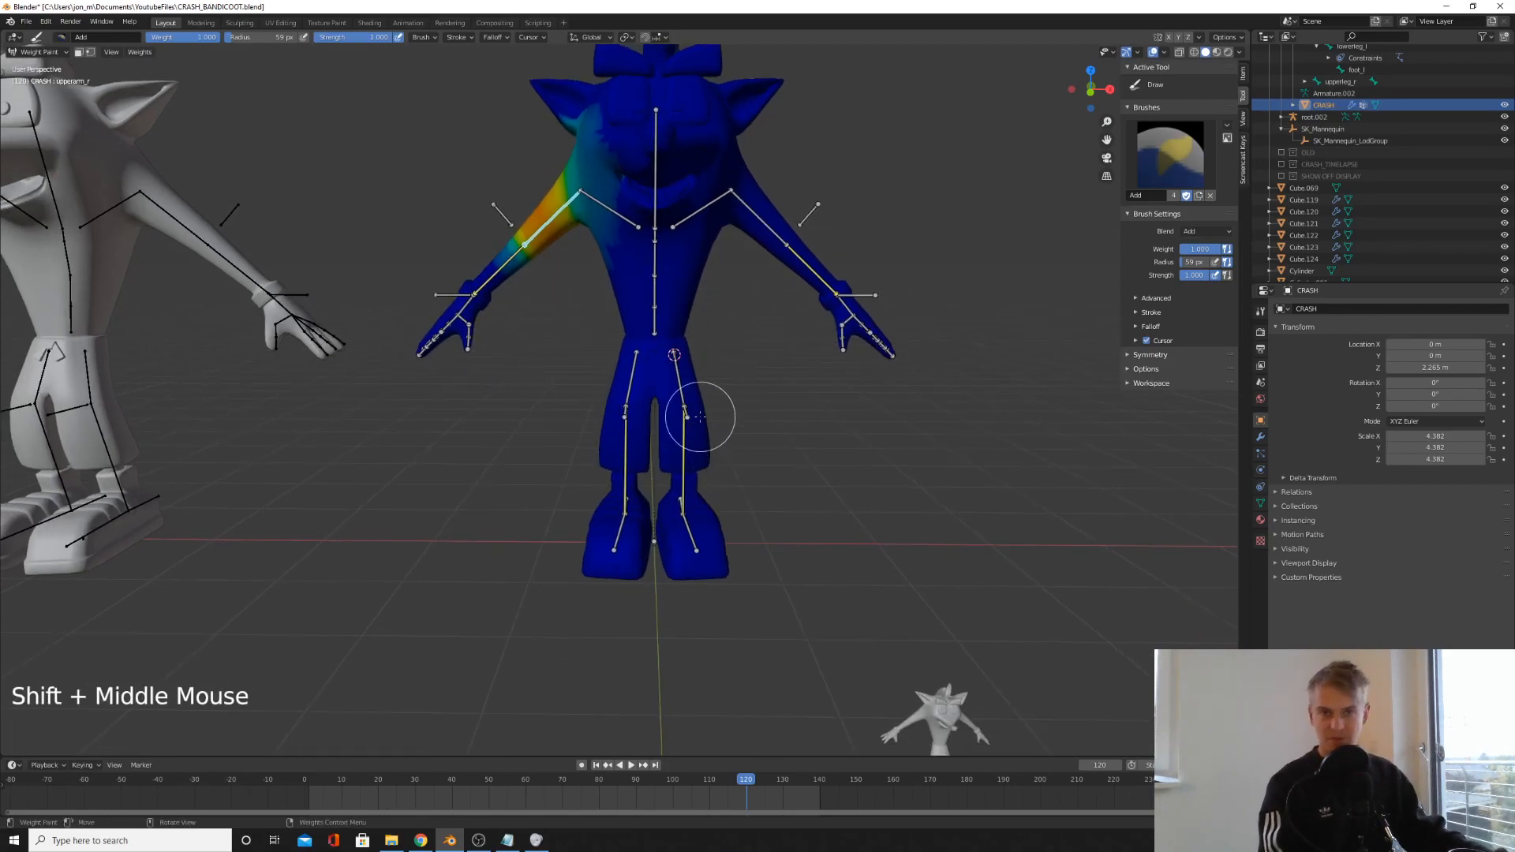
middle_click_drag(694, 423, 632, 414, "shift")
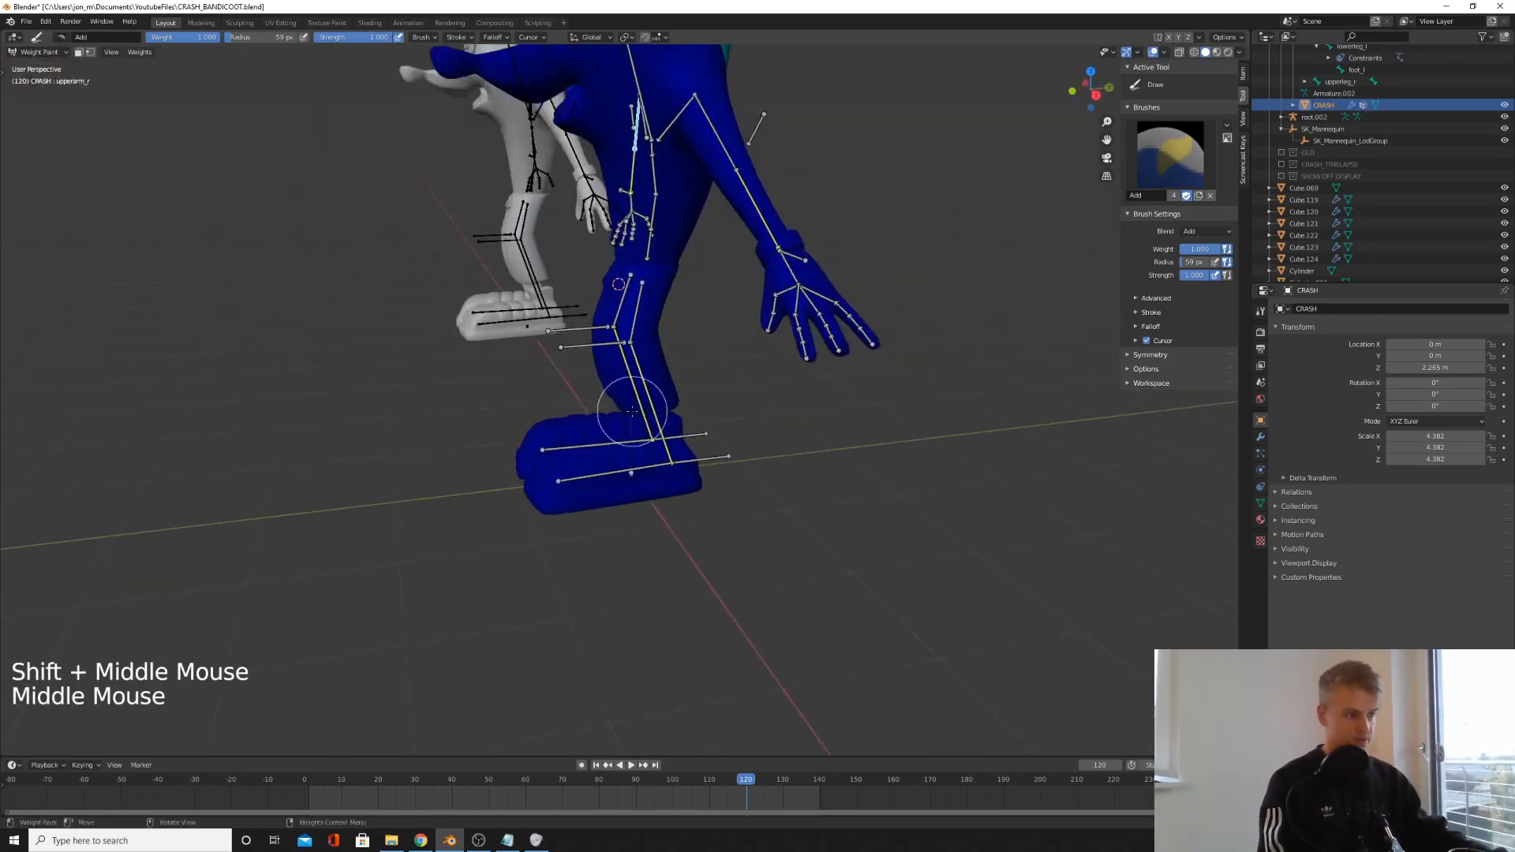
left_click(703, 457, "ctrl")
scroll(619, 463, "up", 3)
middle_click_drag(700, 458, 462, 505)
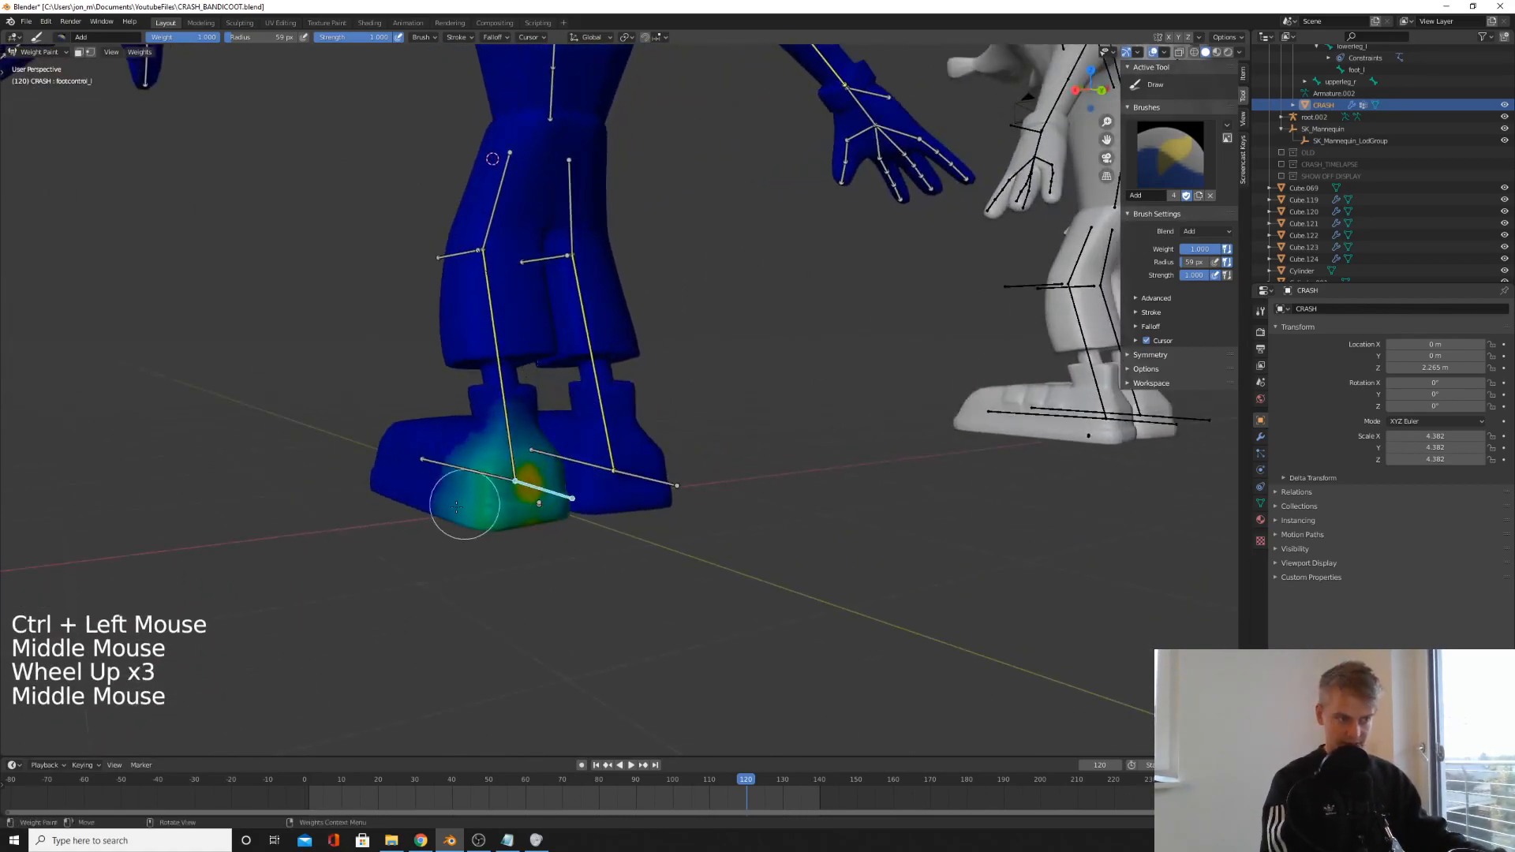
middle_click_drag(627, 490, 709, 463)
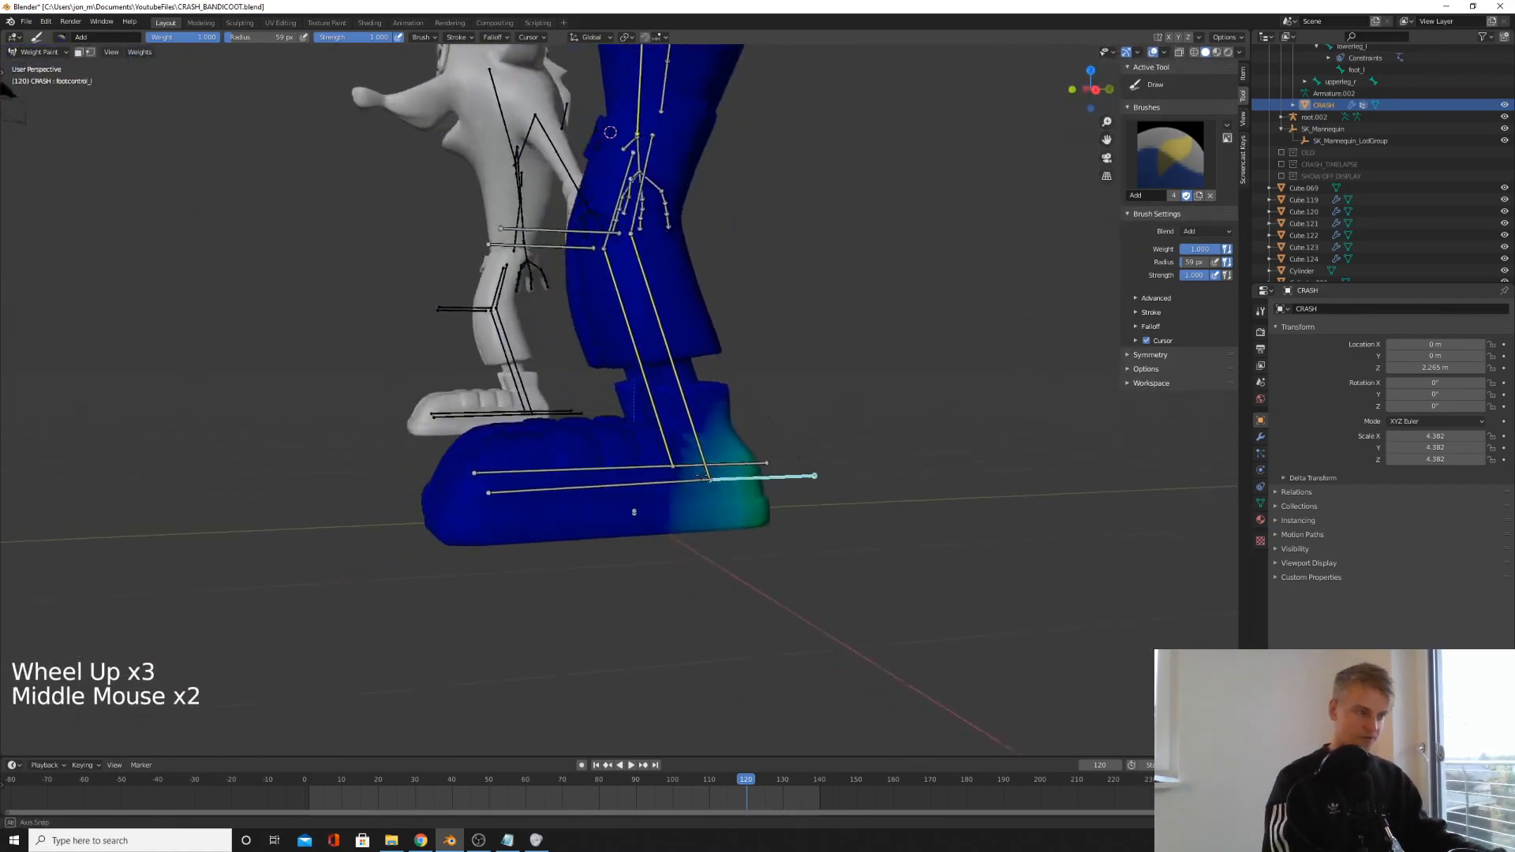
- Switch the CRASH mesh from Weight Paint to Edit Mode and select all of its vertices
scroll(709, 464, "down", 3)
key("ctrl+Tab")
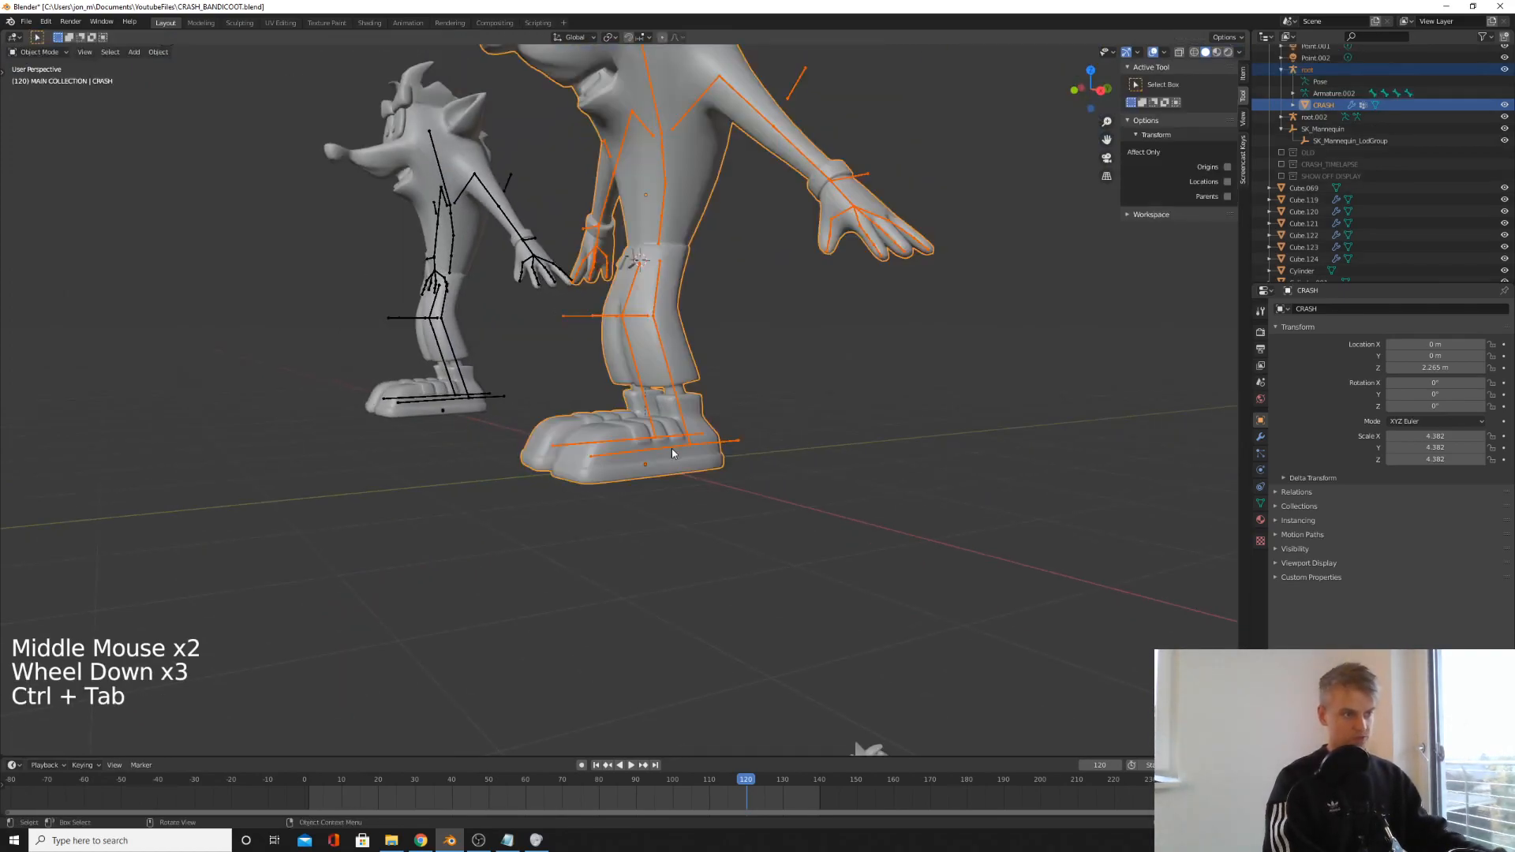
middle_click_drag(675, 455, 720, 436, "shift")
key("Tab")
scroll(715, 436, "down", 3)
key("a")
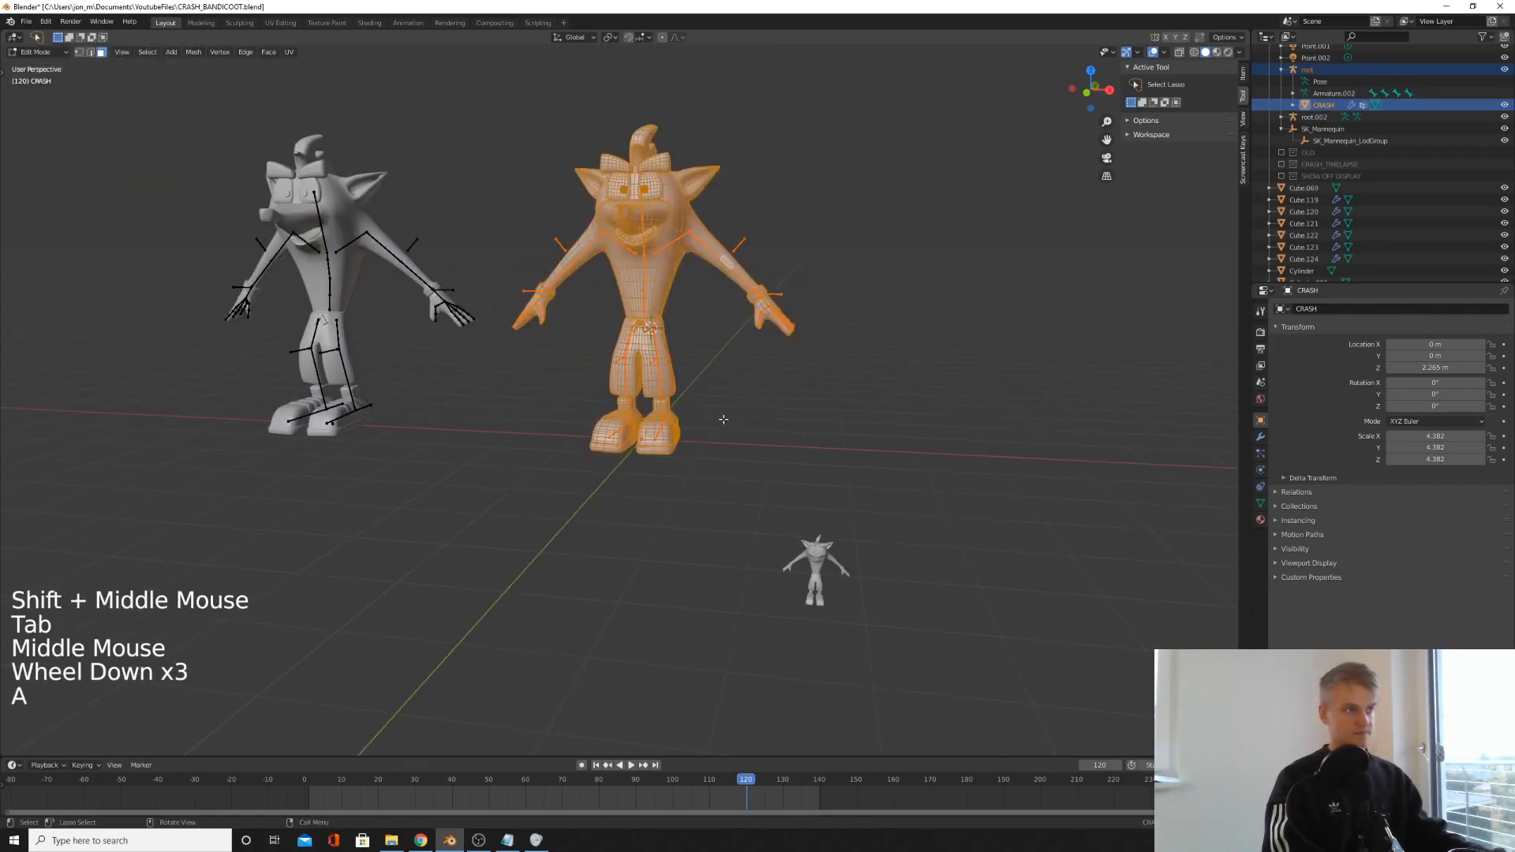
scroll(757, 410, "up", 4)
- Remove all selected vertices from the footcontrol_l vertex group and return to Object Mode
left_click(1261, 503)
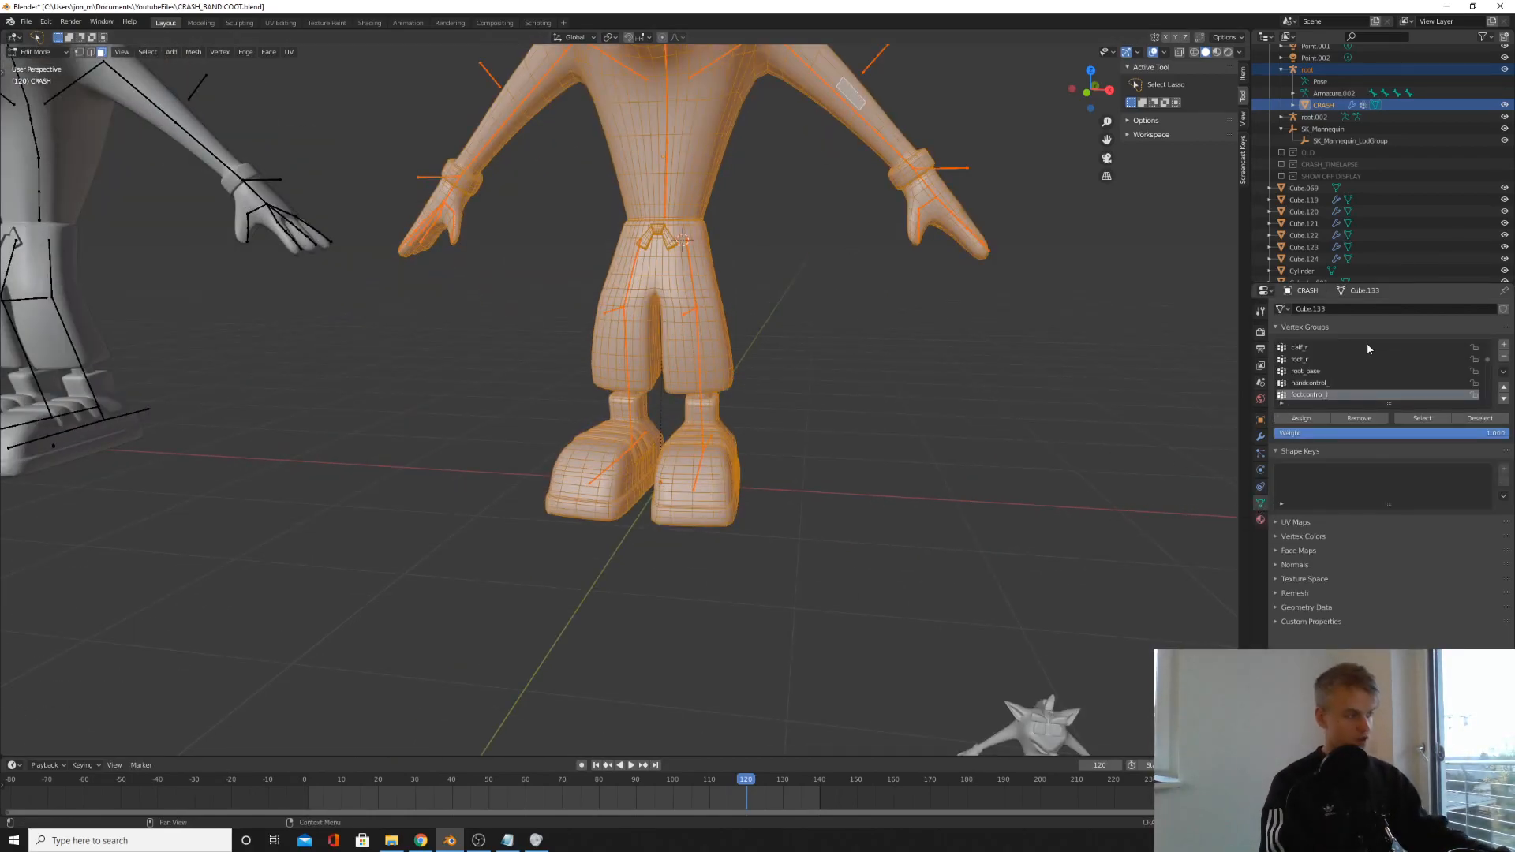
scroll(1341, 353, "up", 3)
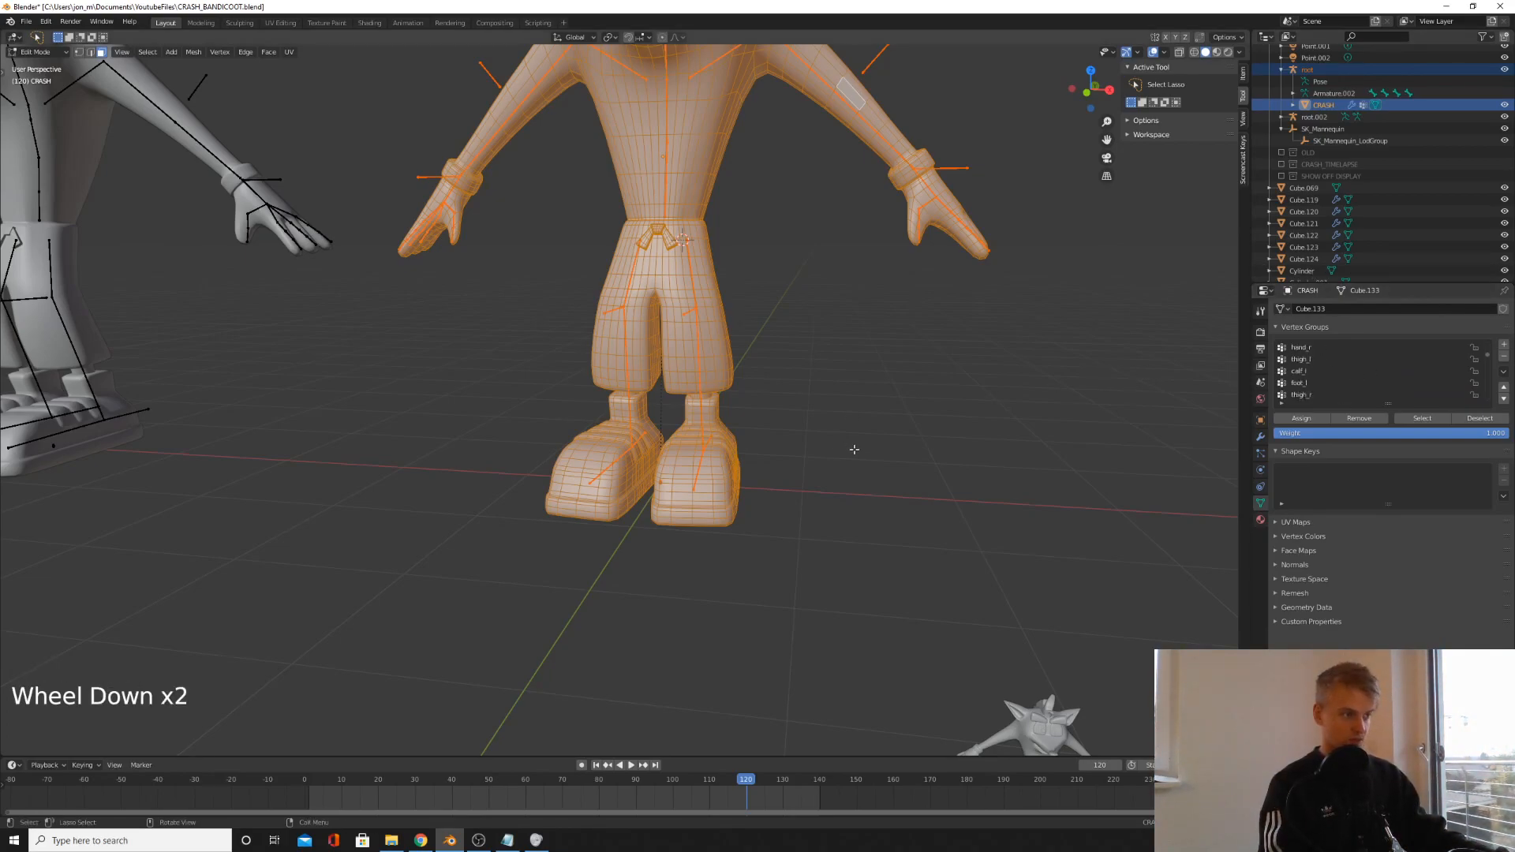
middle_click_drag(852, 442, 671, 484)
scroll(1348, 368, "down", 5)
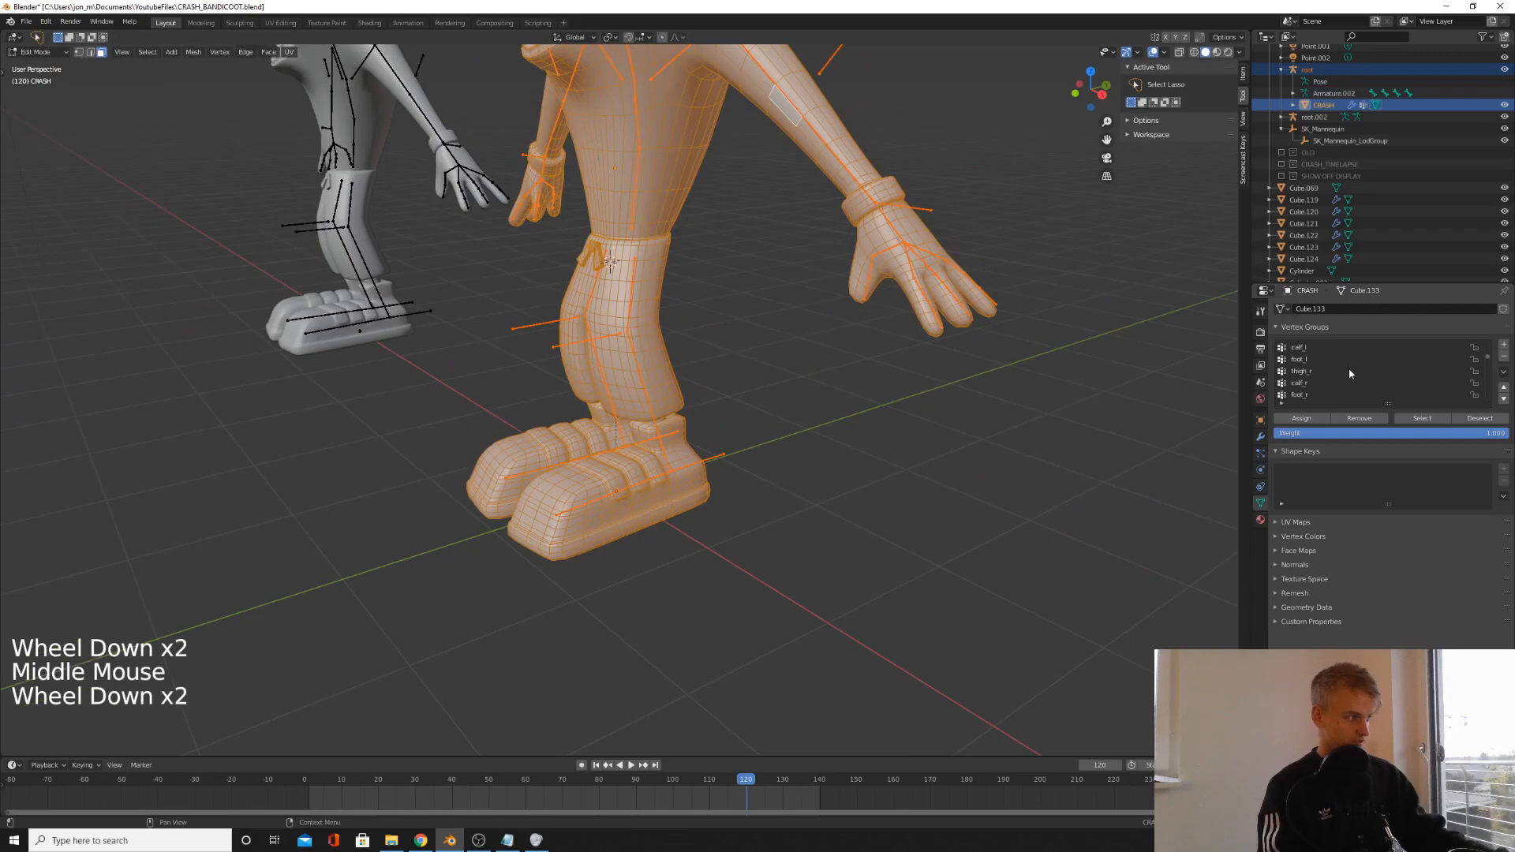
scroll(1346, 379, "down", 1)
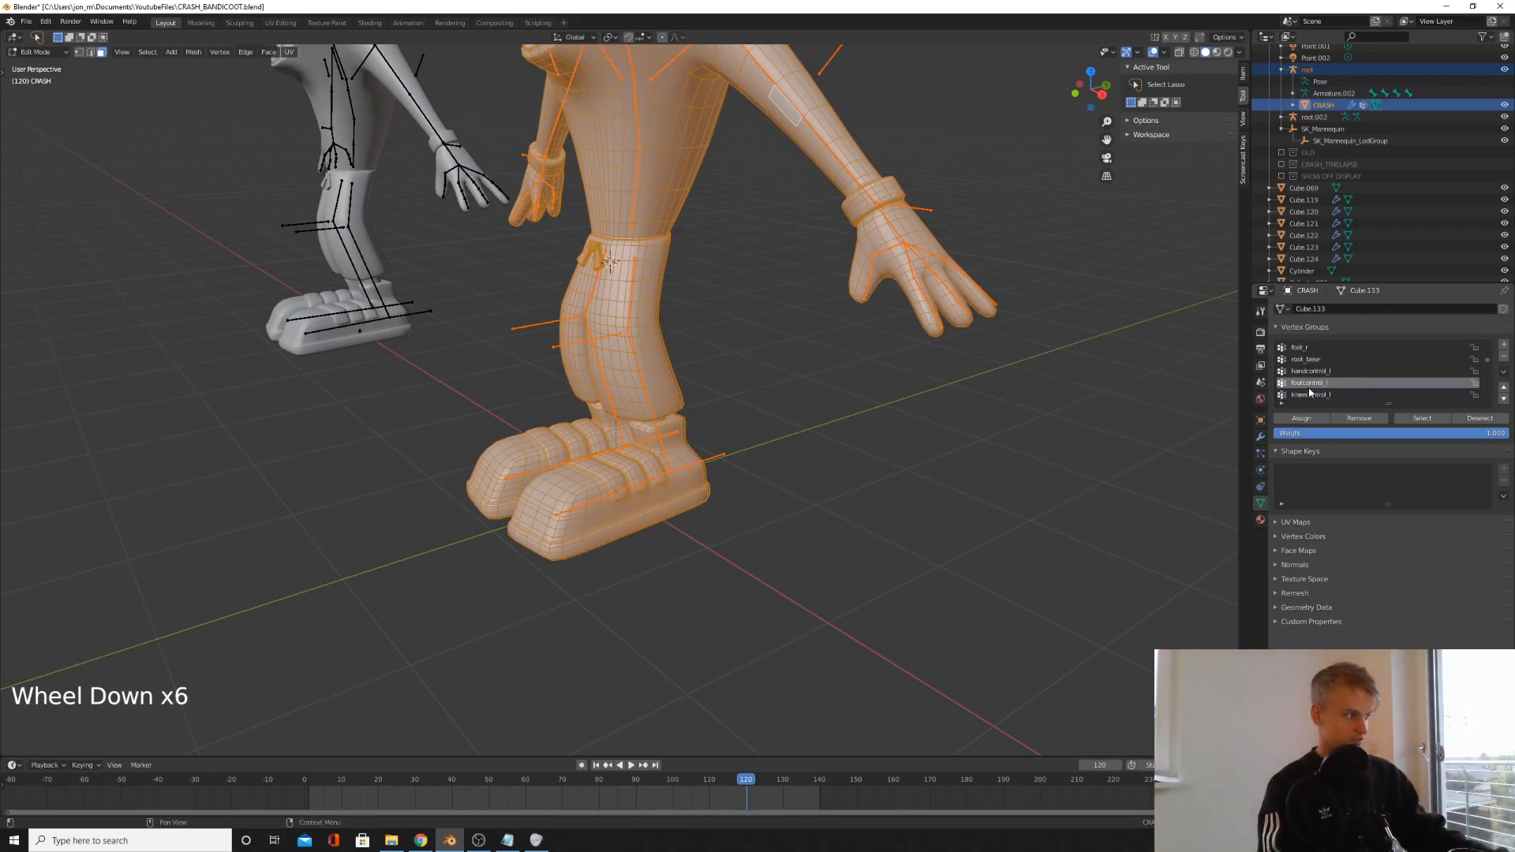
left_click(1367, 420)
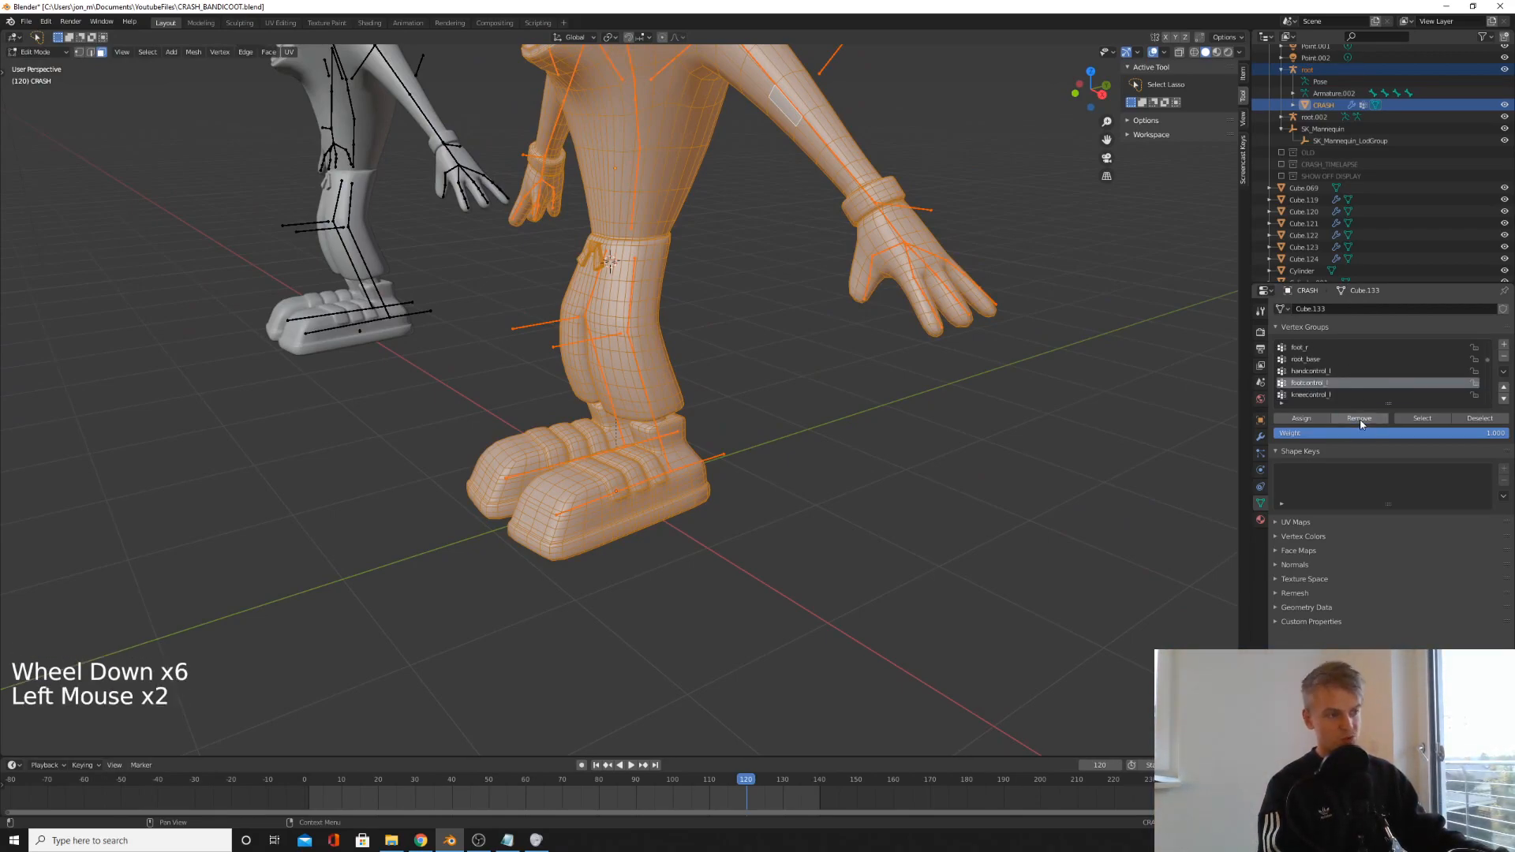
key("Tab")
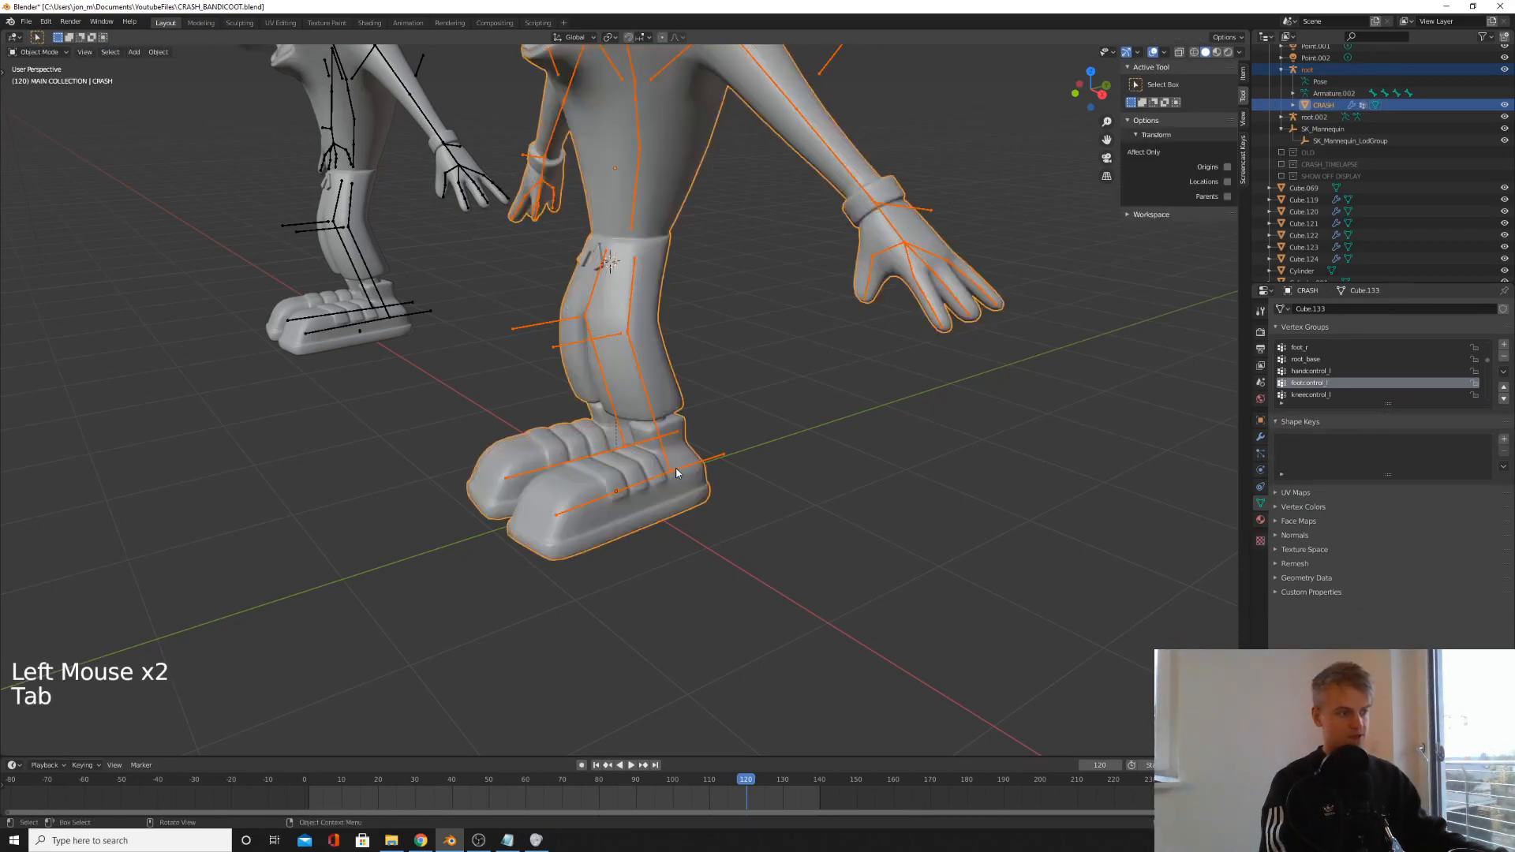
- Reselect the root armature and CRASH mesh, return to Weight Paint mode and check the mesh for remaining footcontrol_l weights
left_click(676, 474)
middle_click_drag(680, 487, 672, 483)
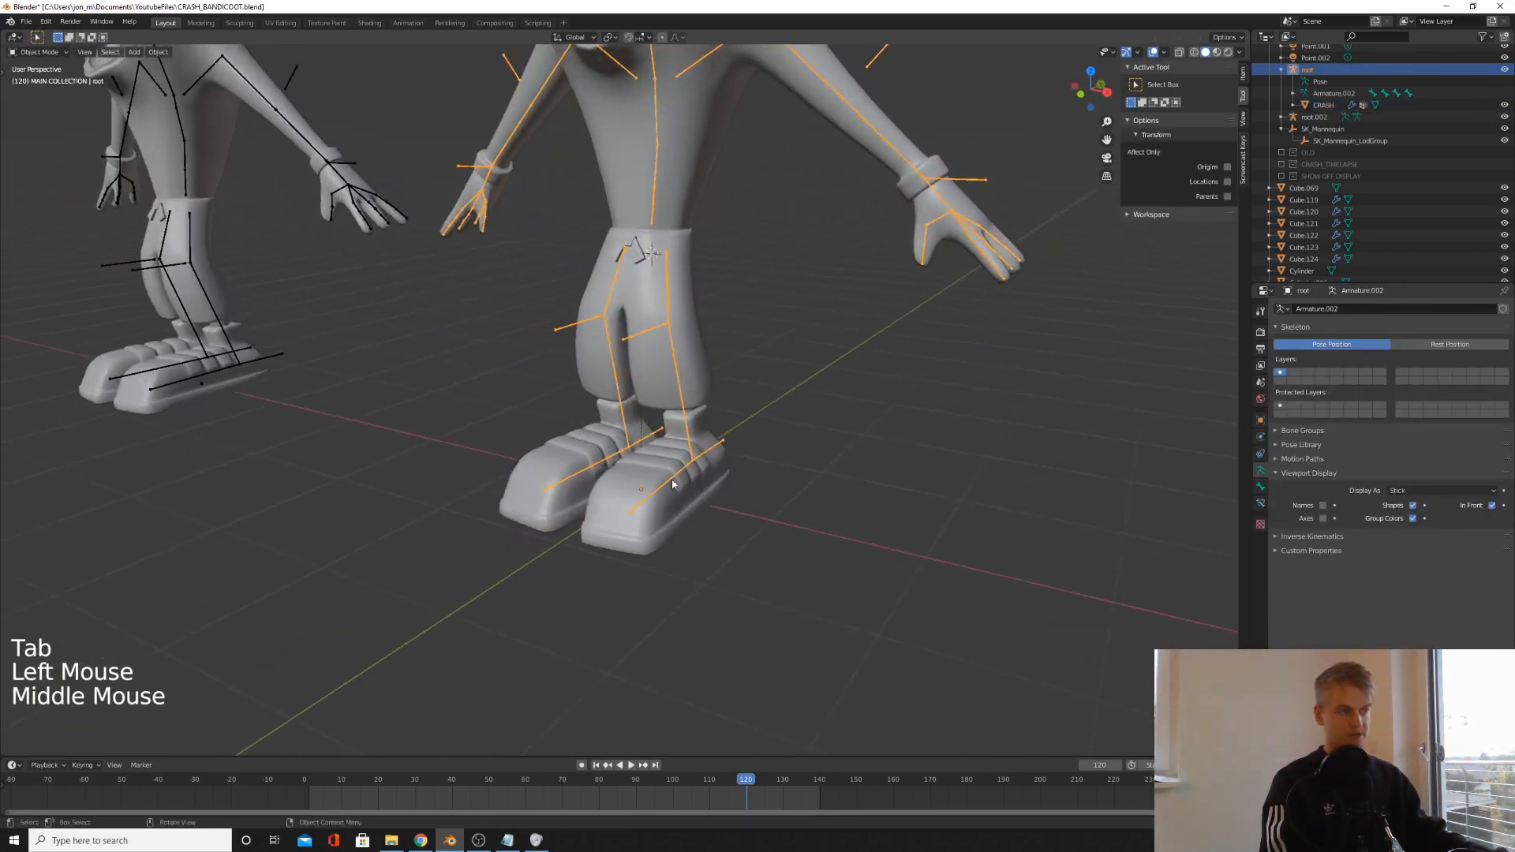
left_click(694, 330, "shift")
key("ctrl+Tab")
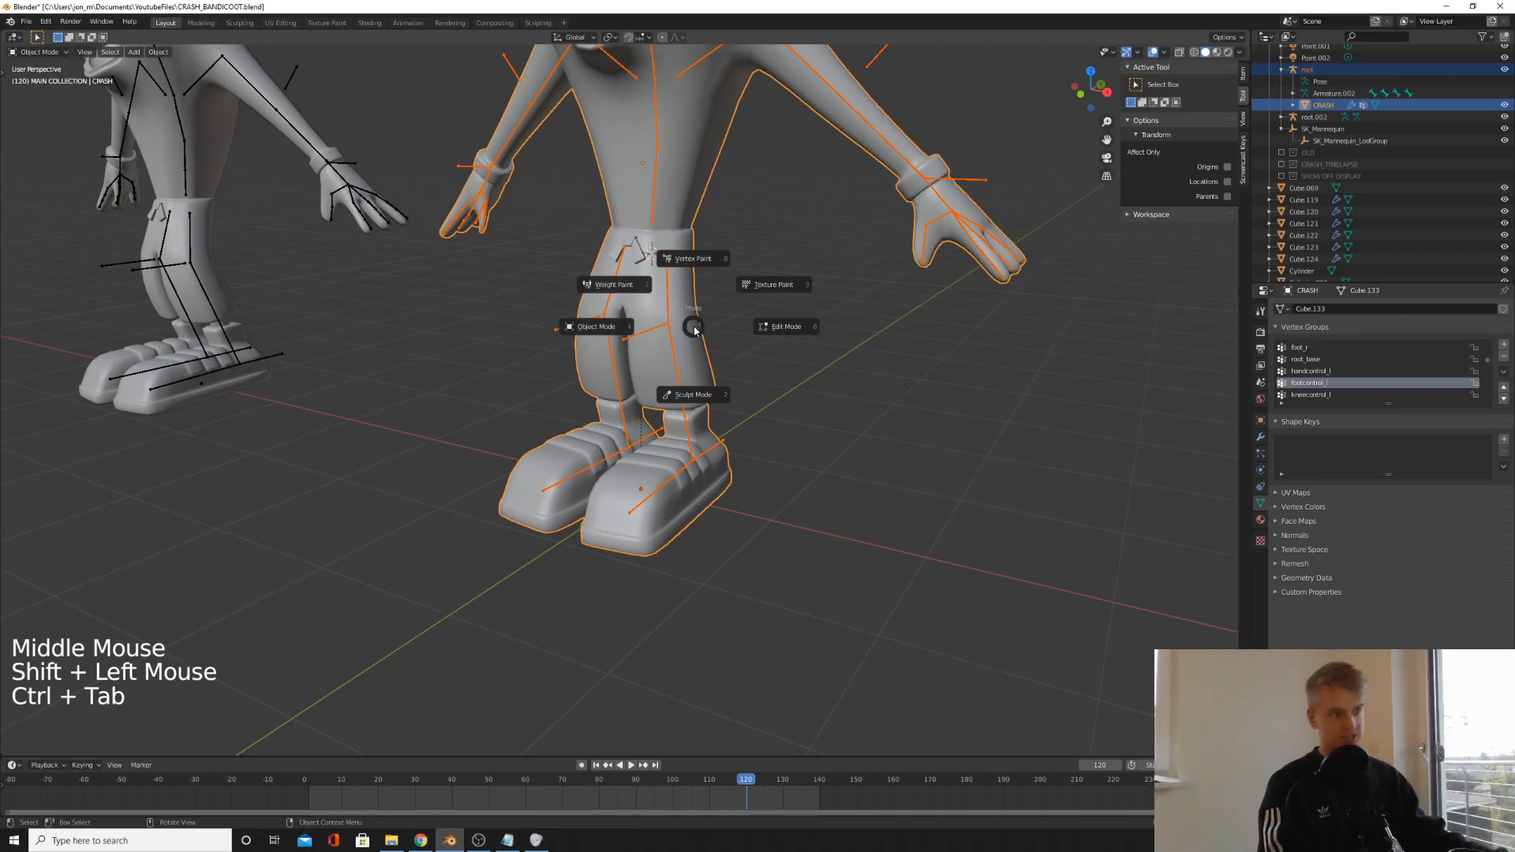
key("7")
mouse_move(737, 415)
middle_mouse_down()
mouse_move(620, 399)
mouse_move(539, 474)
middle_mouse_up()
scroll(537, 535, "up", 2)
mouse_move(537, 537)
middle_mouse_down()
mouse_move(700, 524)
mouse_move(693, 547)
mouse_move(737, 531)
mouse_move(714, 410)
mouse_move(687, 514)
mouse_move(660, 306)
middle_mouse_up()
scroll(693, 546, "down", 2)
scroll(717, 497, "down", 2)
scroll(687, 514, "up", 4)
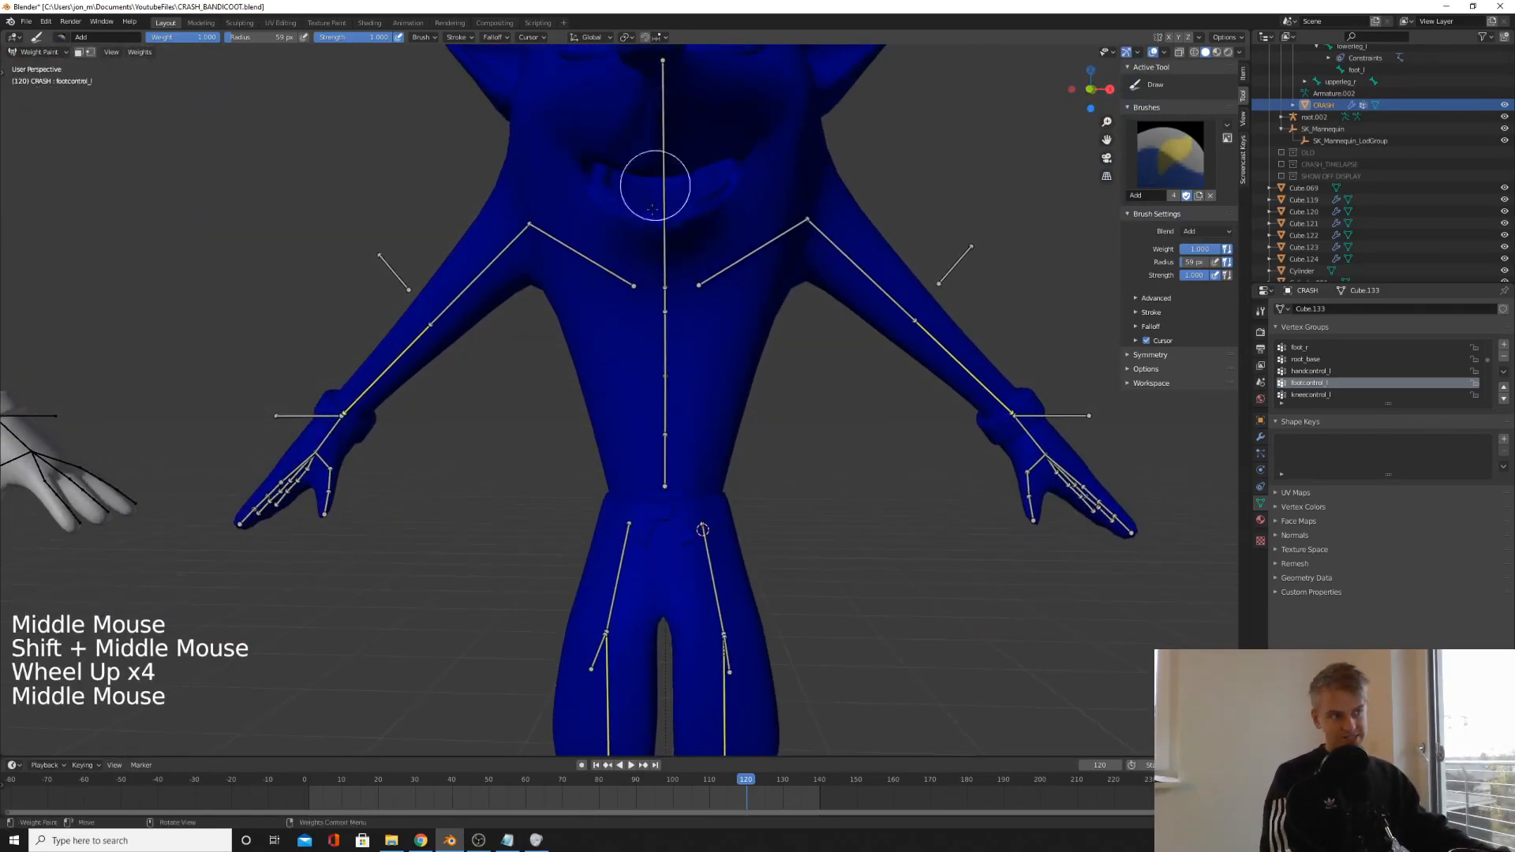
- Select only the CRASH mesh and put it in Edit Mode with all of its vertices selected
scroll(698, 252, "down", 3)
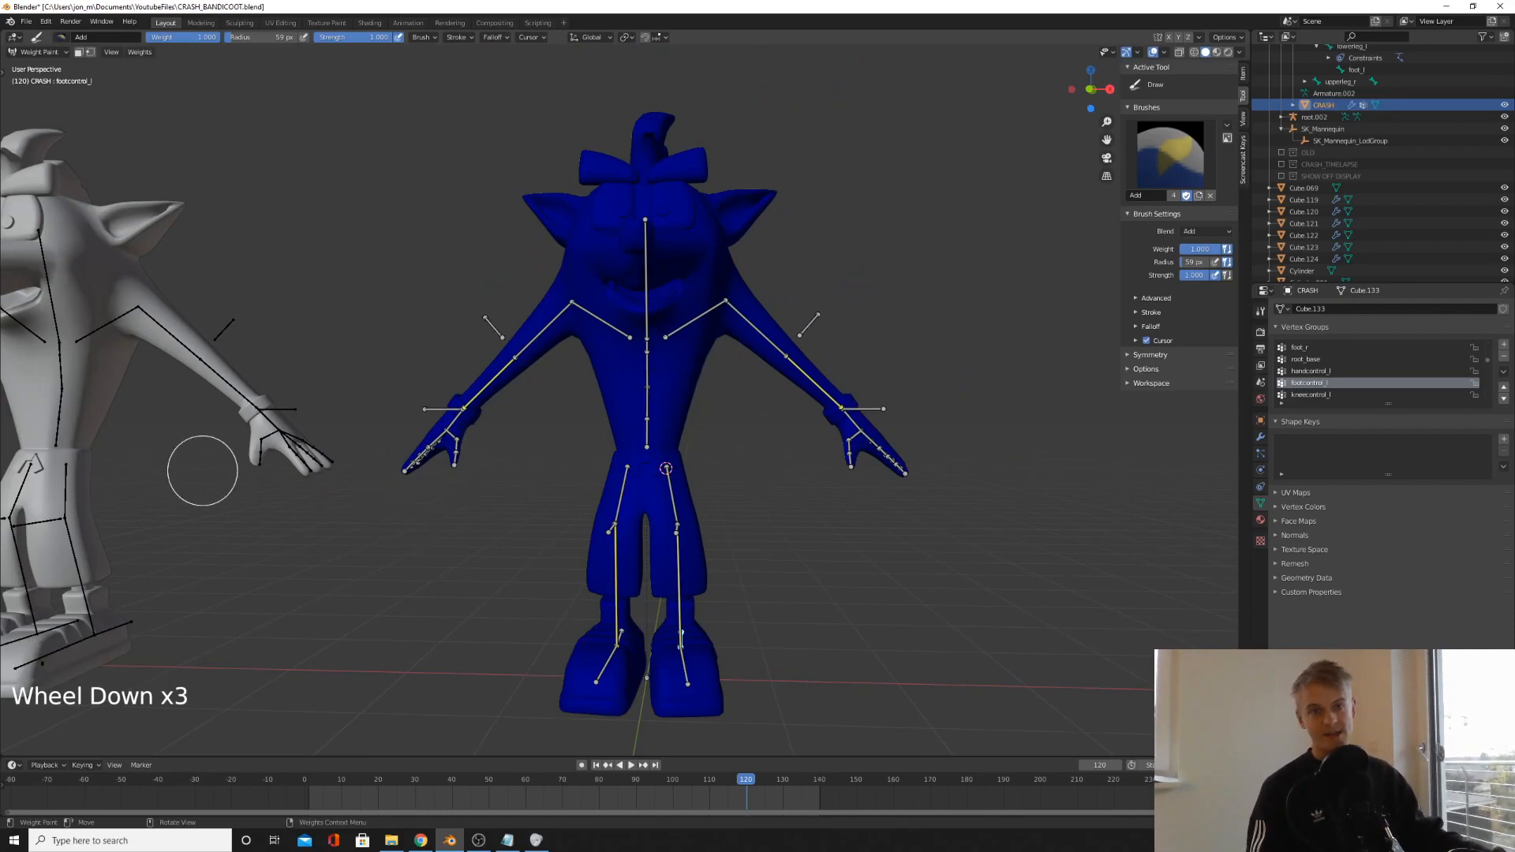
left_click(728, 360)
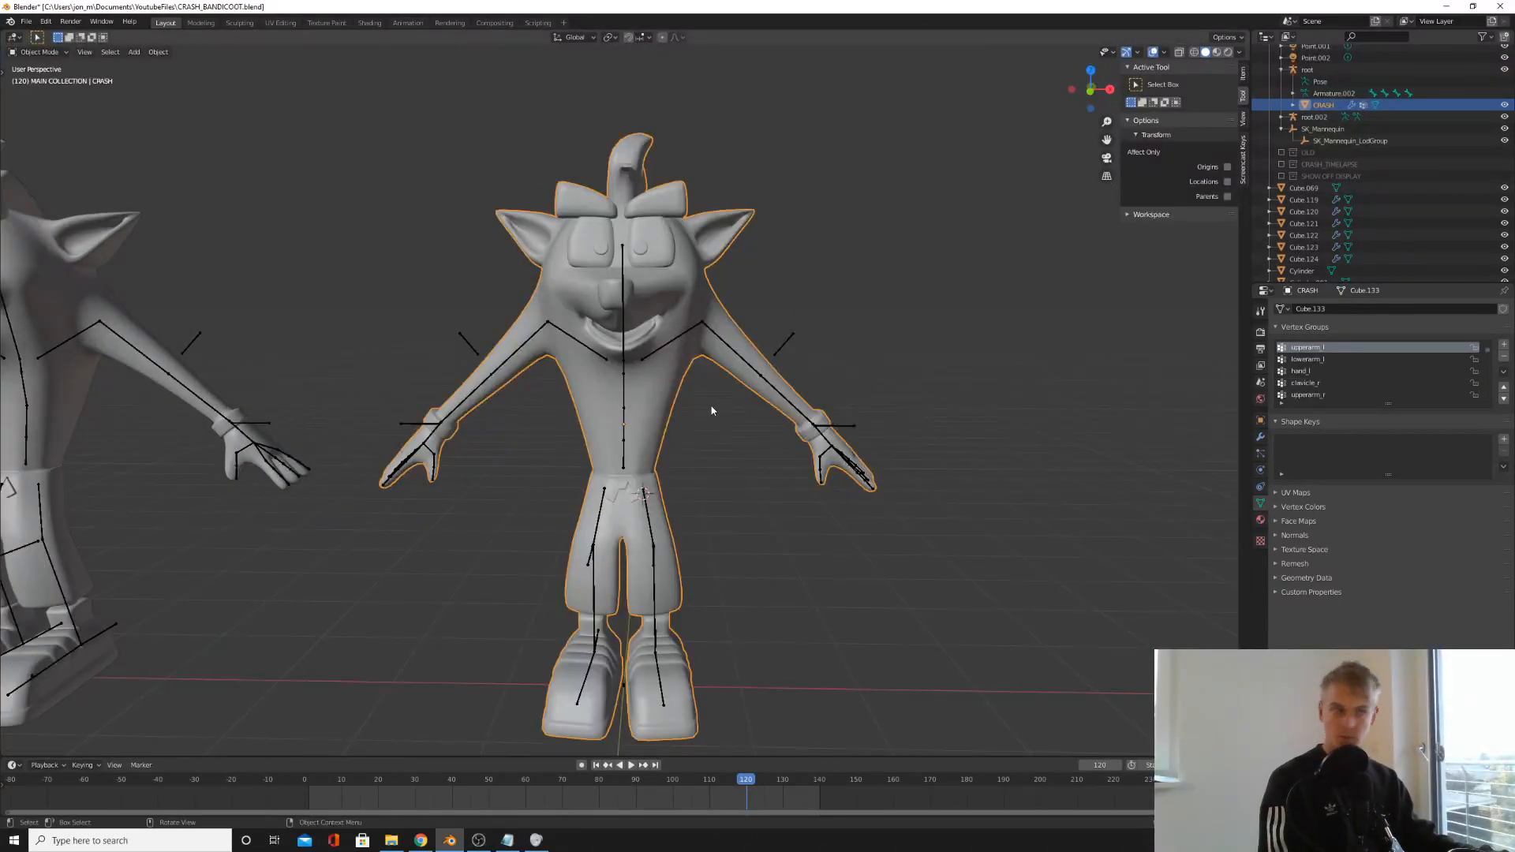
key("Tab")
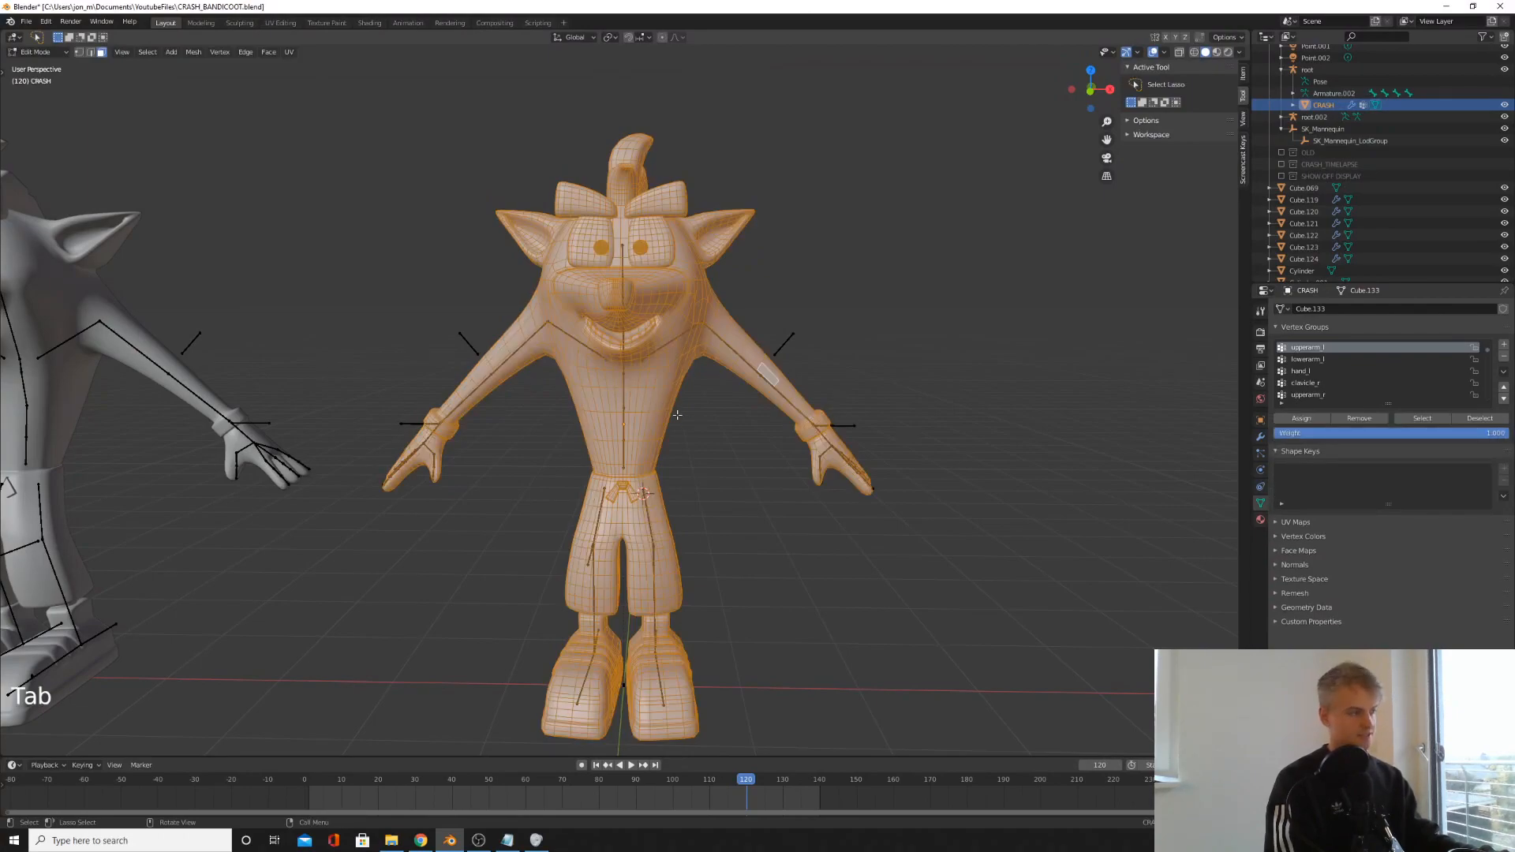
- Remove all selected vertices from the kneecontrol_r, footcontrol_r and handcontrol_r vertex groups
scroll(1339, 363, "up", 7)
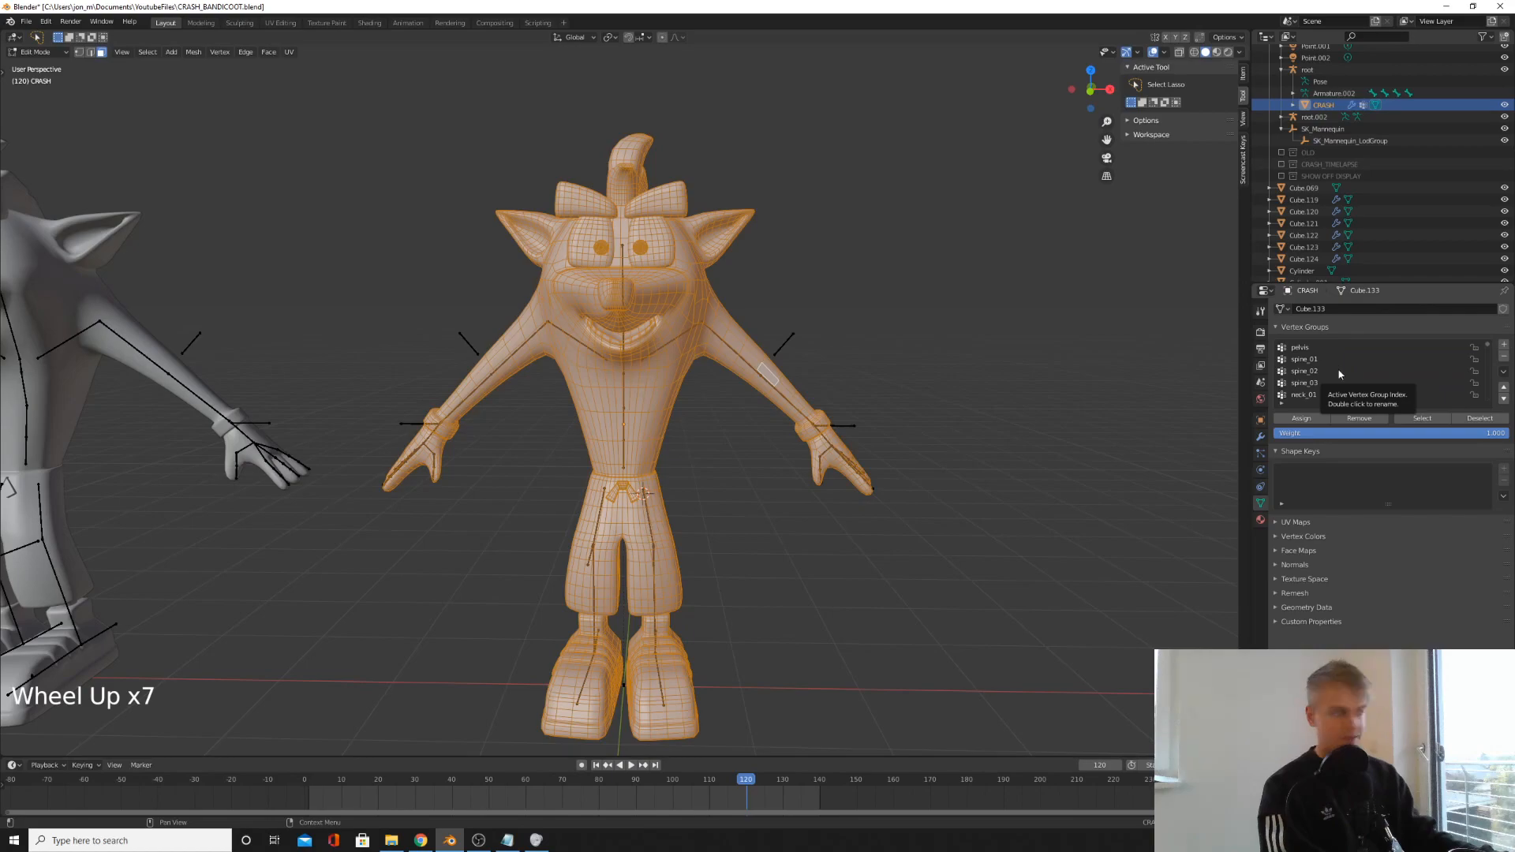
scroll(1372, 361, "down", 4)
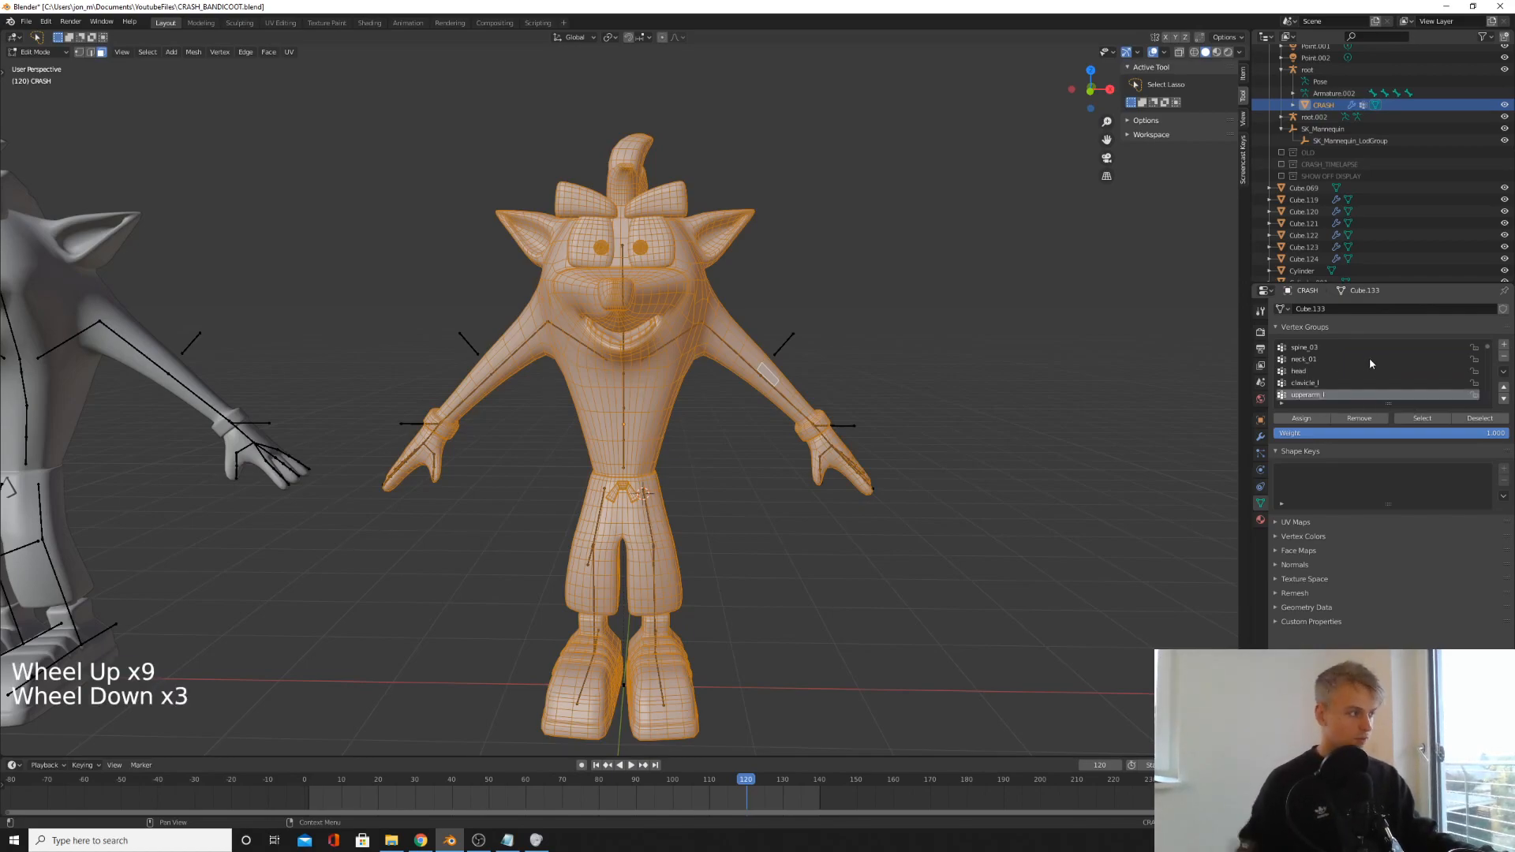
scroll(1370, 363, "down", 1)
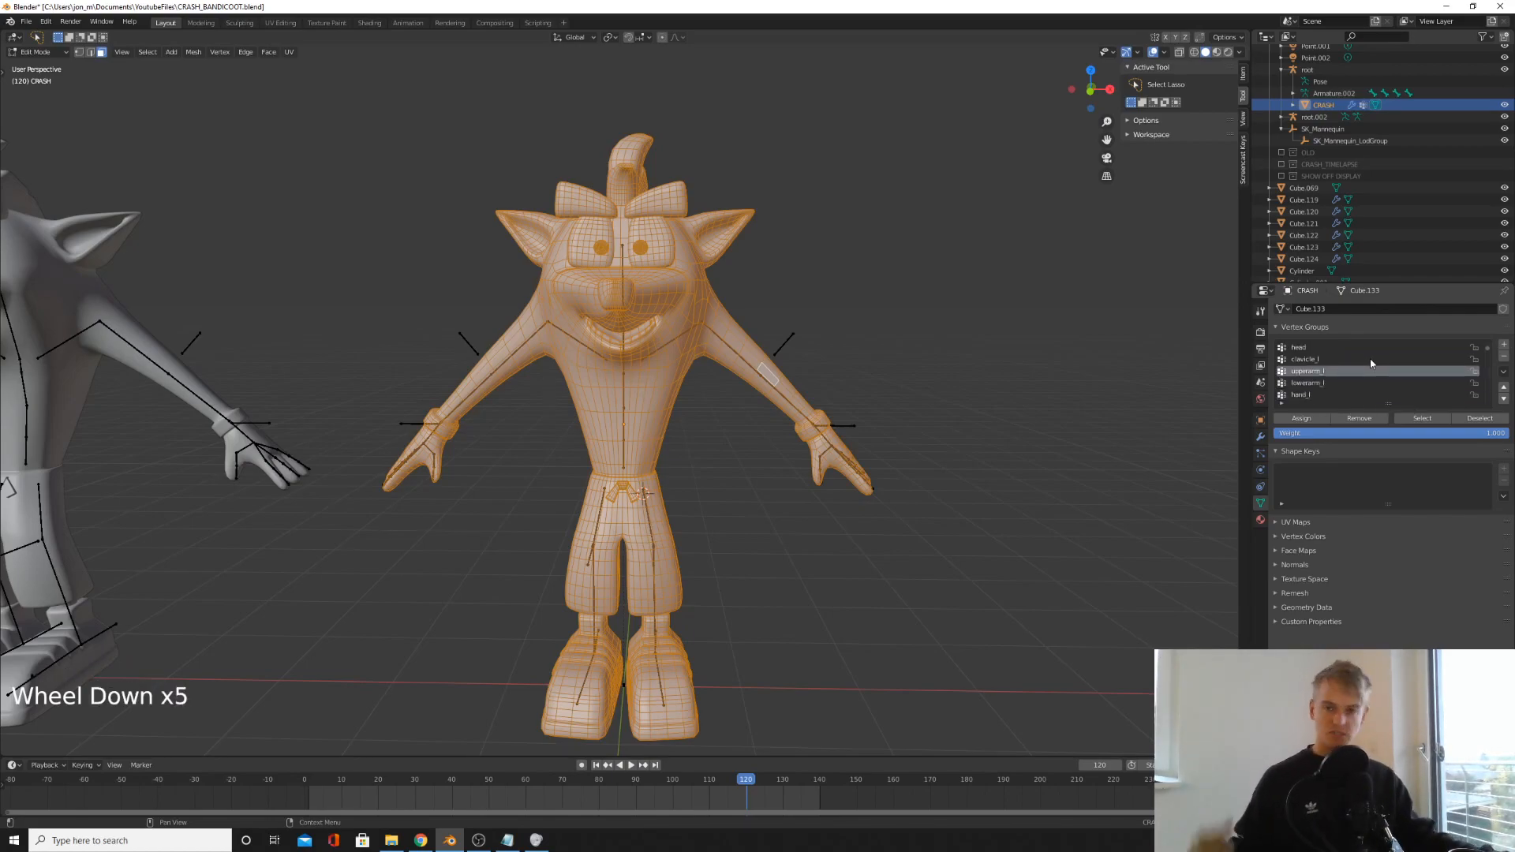
scroll(1371, 363, "down", 1)
scroll(1371, 363, "down", 4)
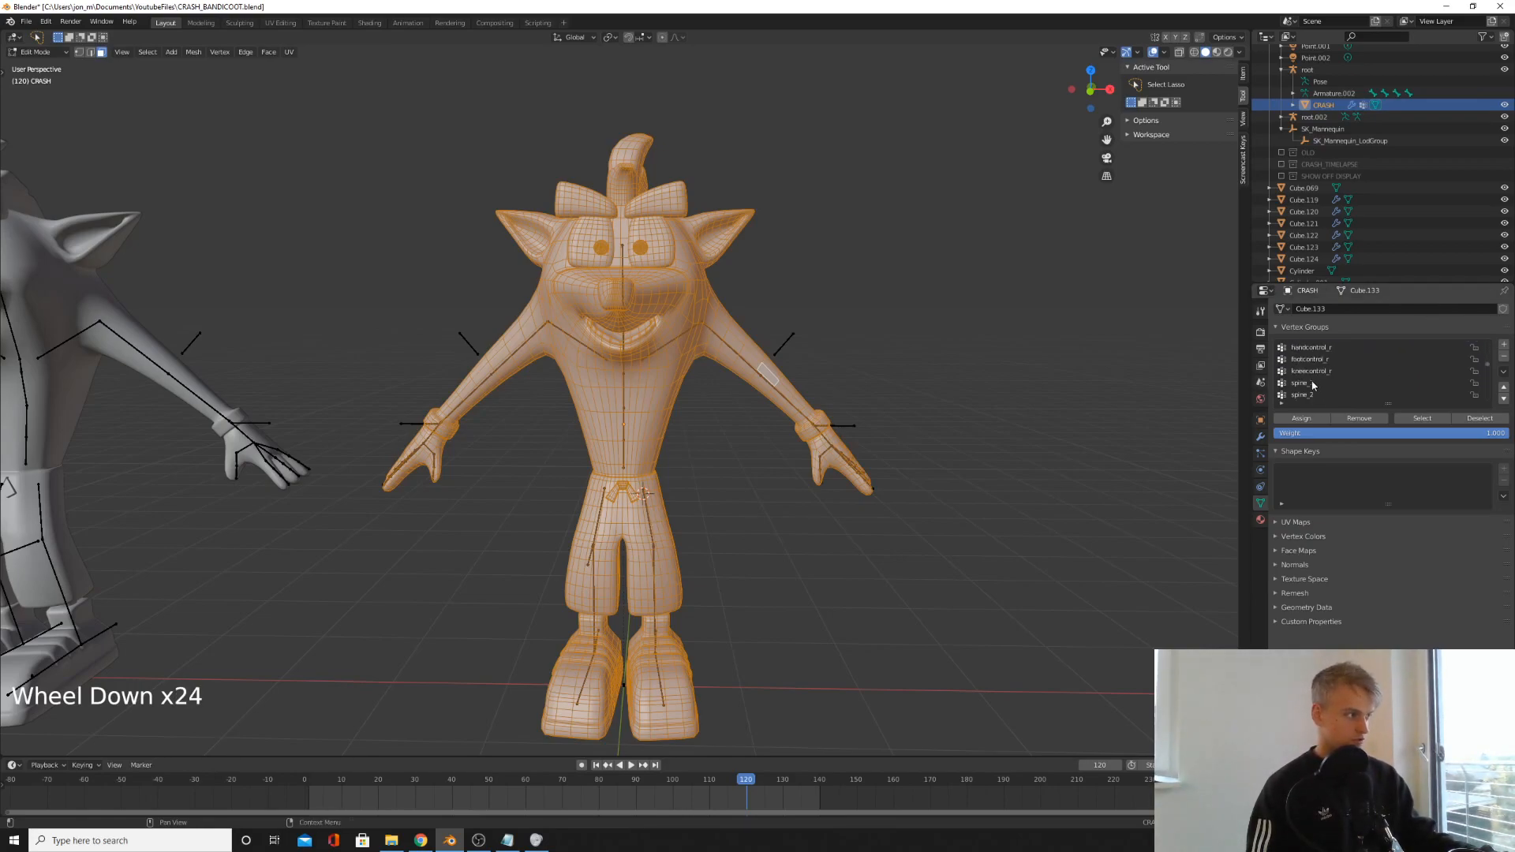
left_click(1308, 373)
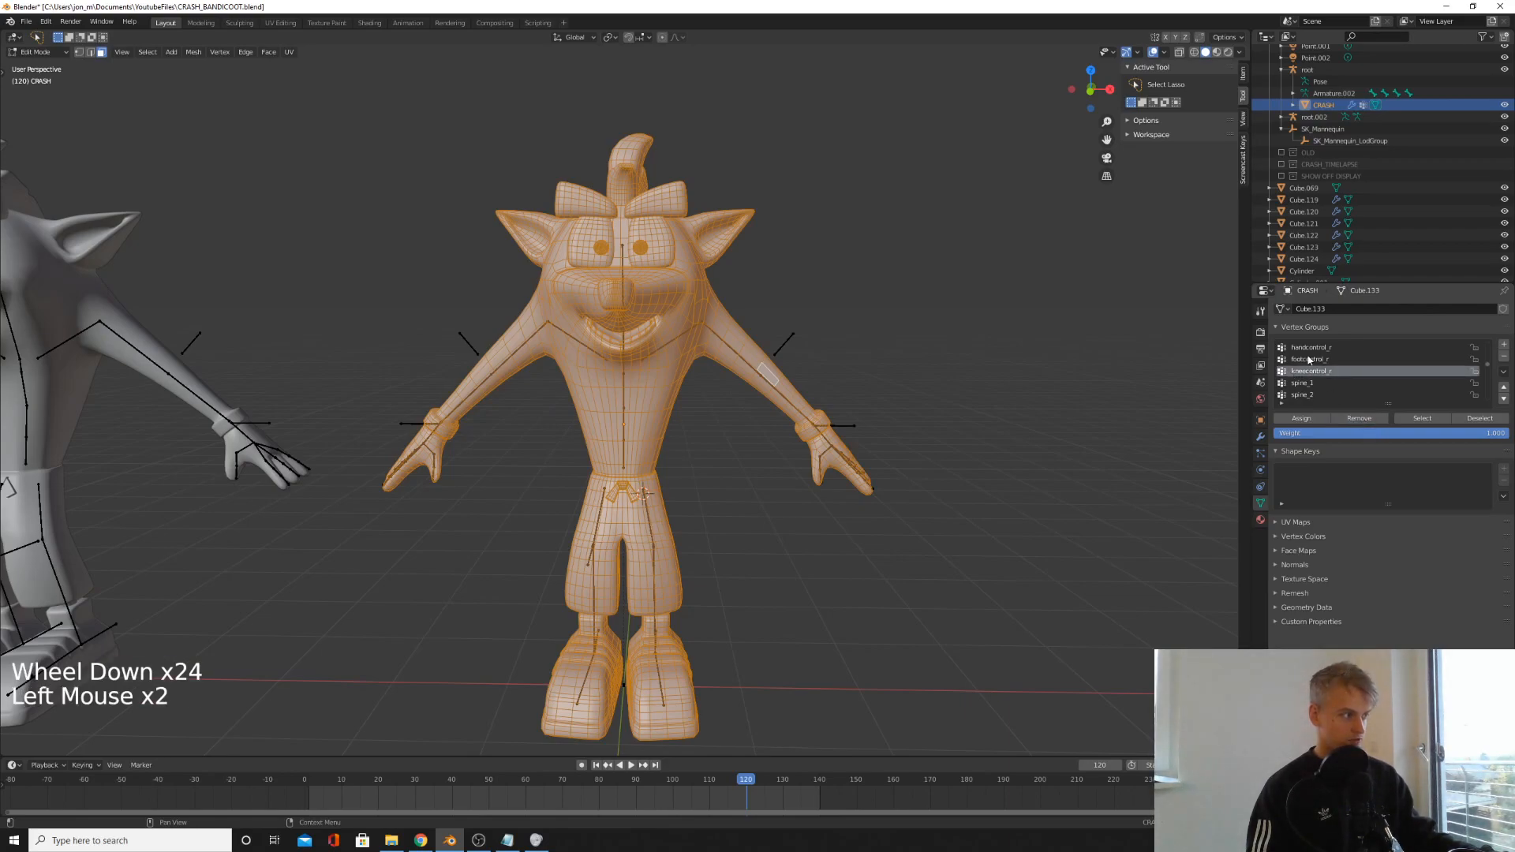
left_click(1309, 360)
left_click(1312, 348)
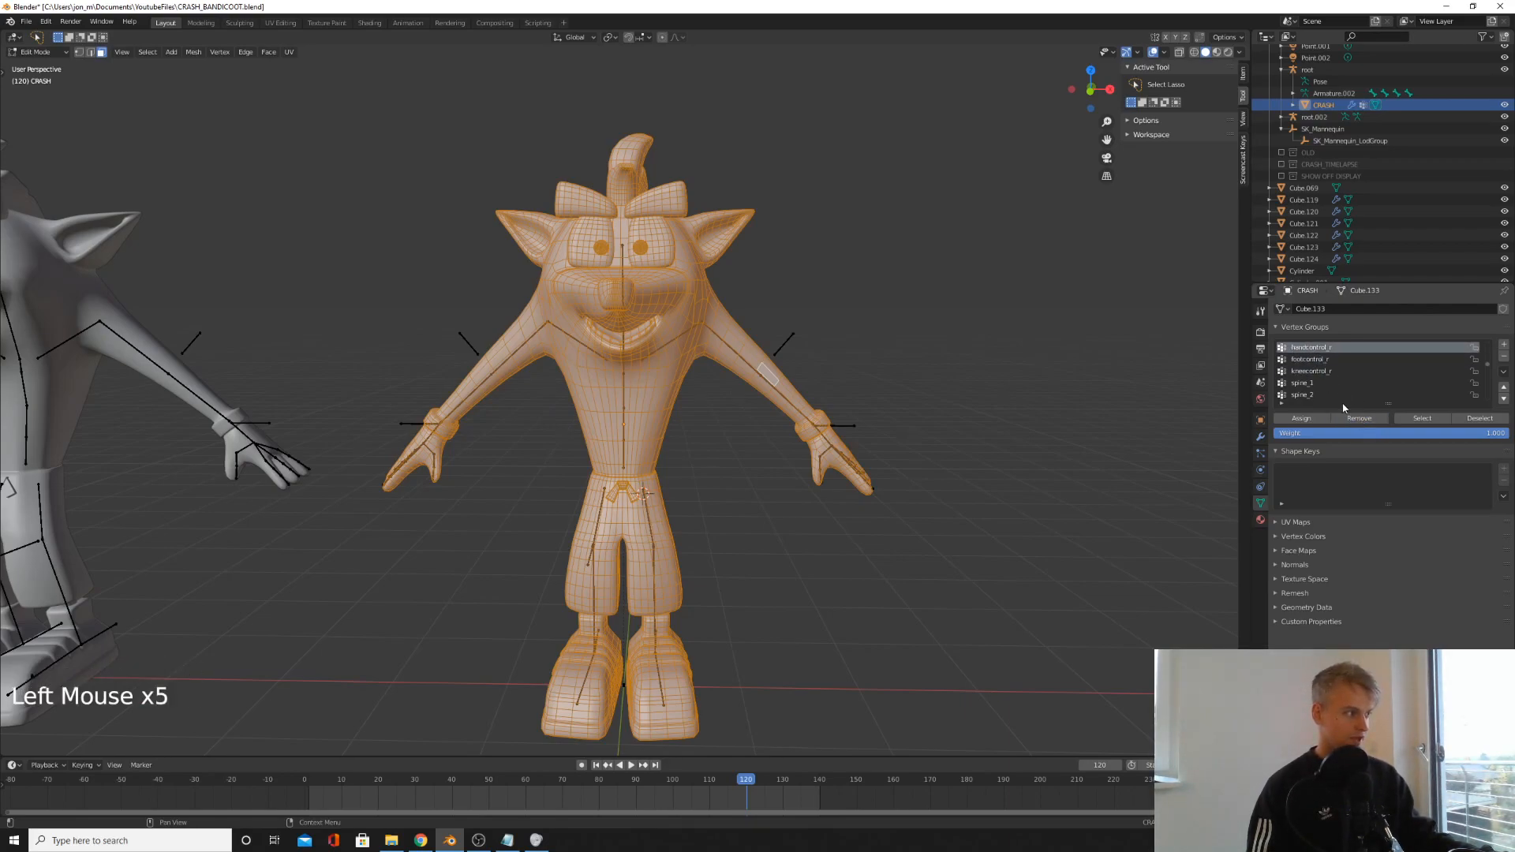
left_click(1355, 421)
- Remove the selected vertices from the kneecontrol_l and footcontrol_l vertex groups and make handcontrol_l the active group
scroll(1341, 369, "up", 2)
left_click(1327, 360)
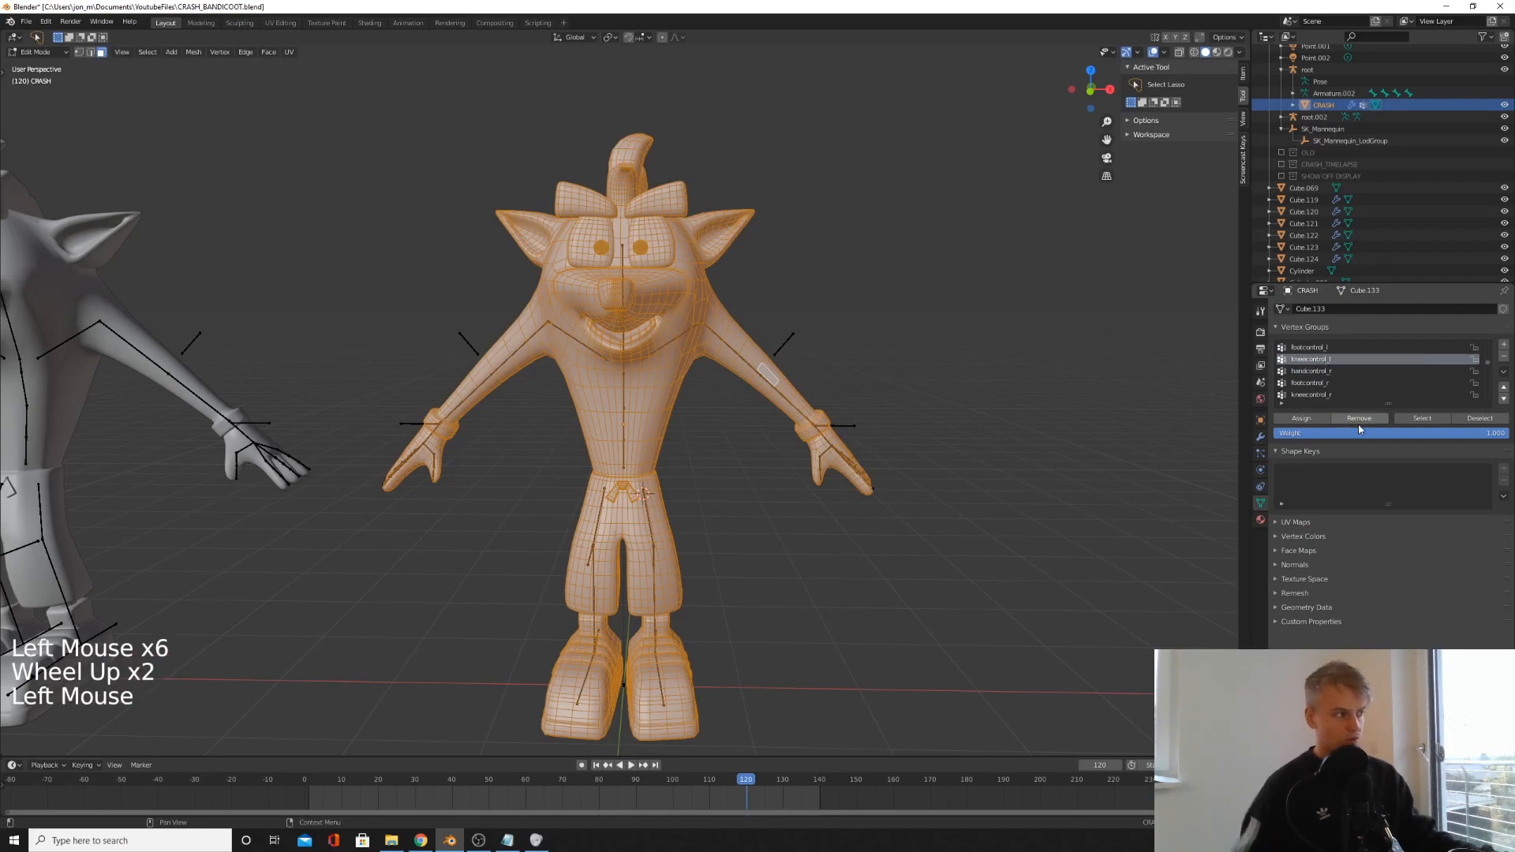
left_click(1356, 421)
scroll(1340, 387, "up", 2)
left_click(1323, 372)
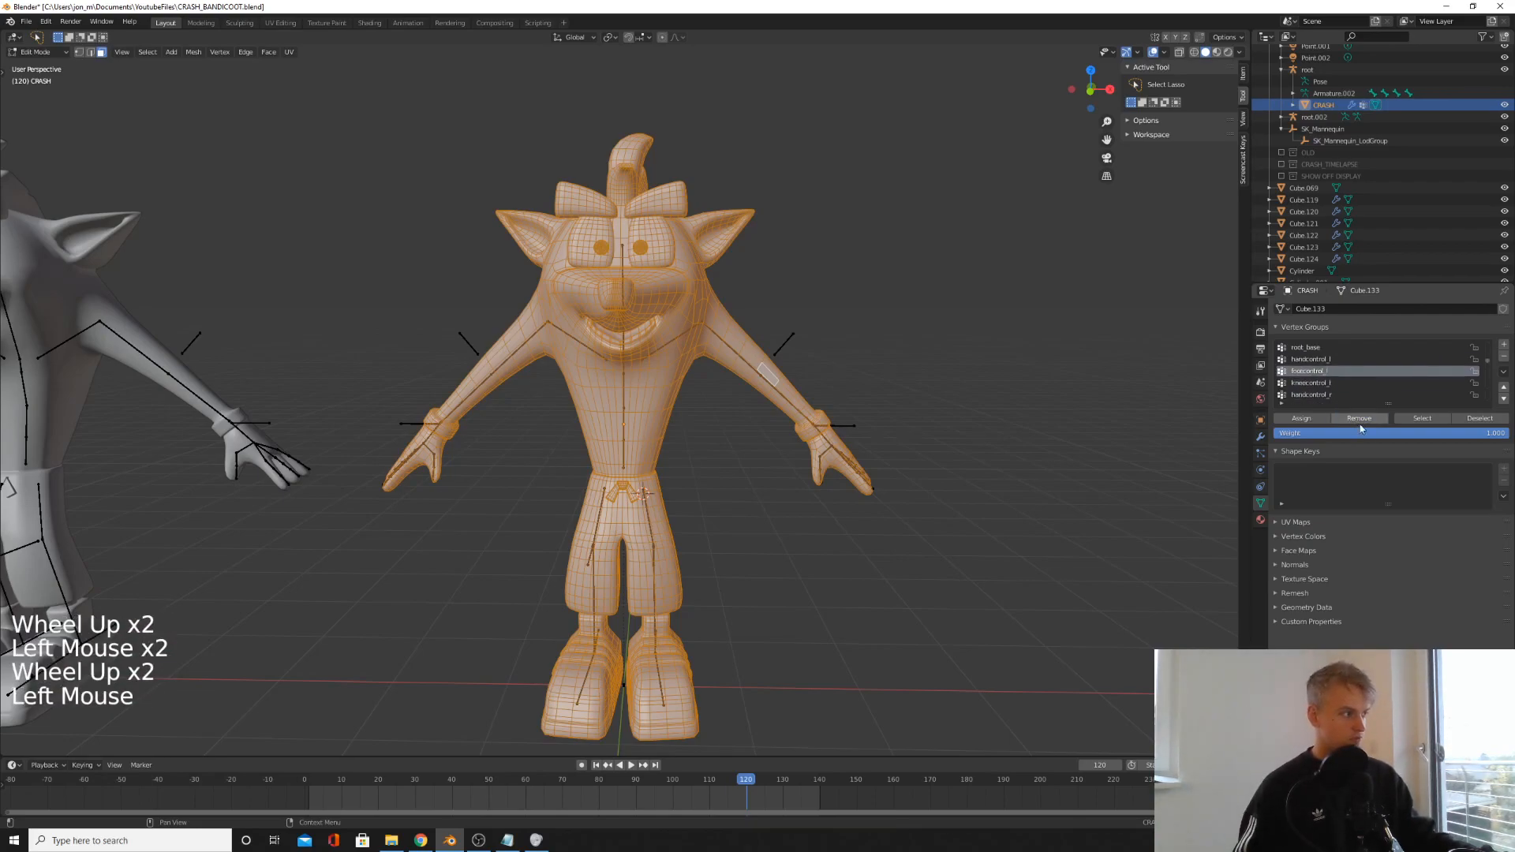
left_click(1323, 373)
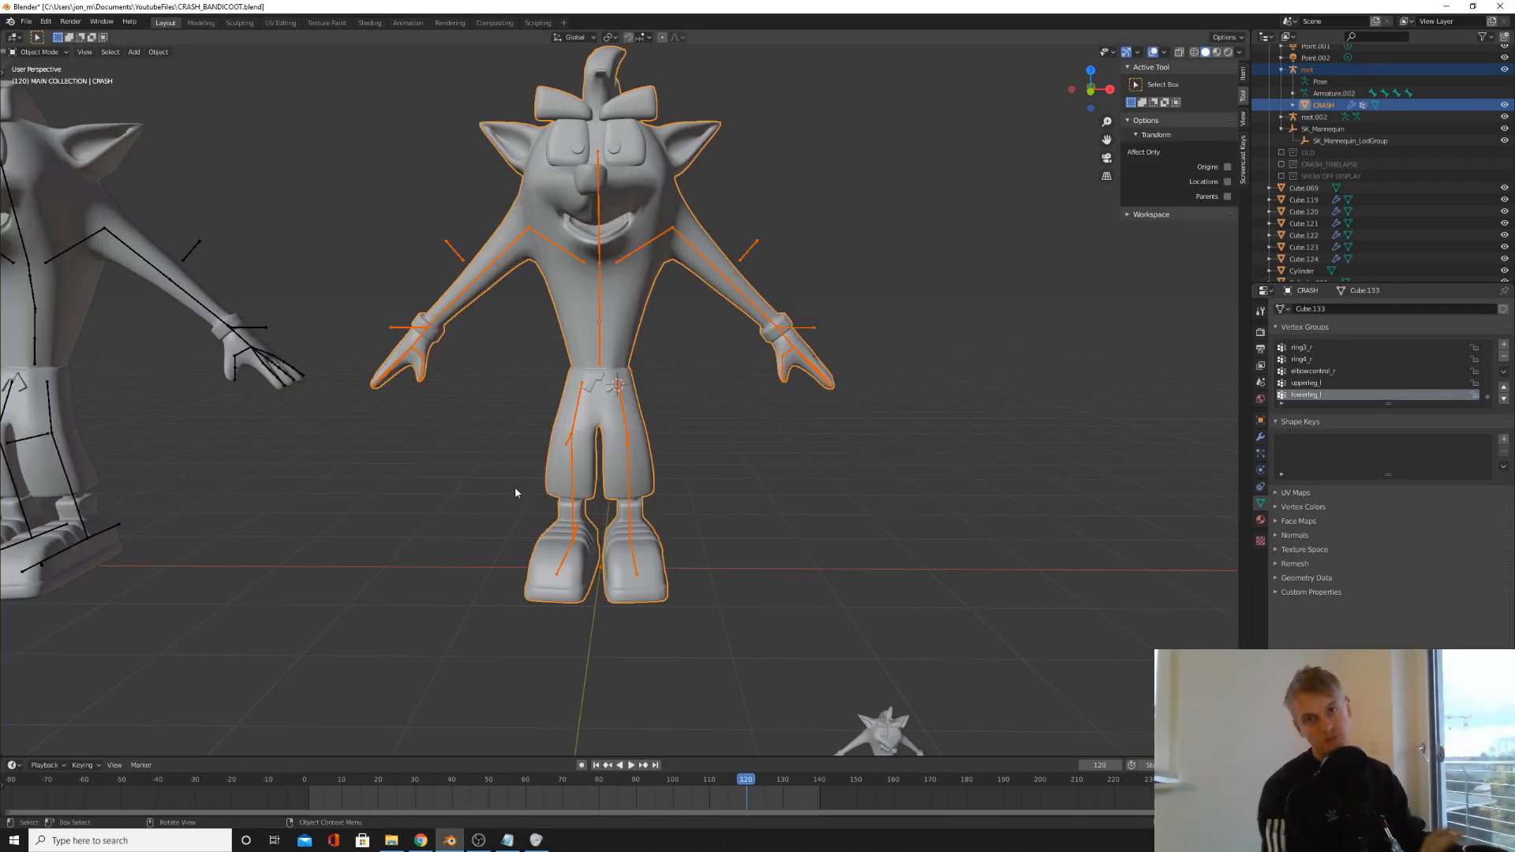
- Select every vertex of the CRASH mesh in Edit Mode and switch to Weight Paint mode to check the bone weights
middle_click_drag(519, 490, 643, 386)
scroll(643, 386, "up", 2)
key("Tab")
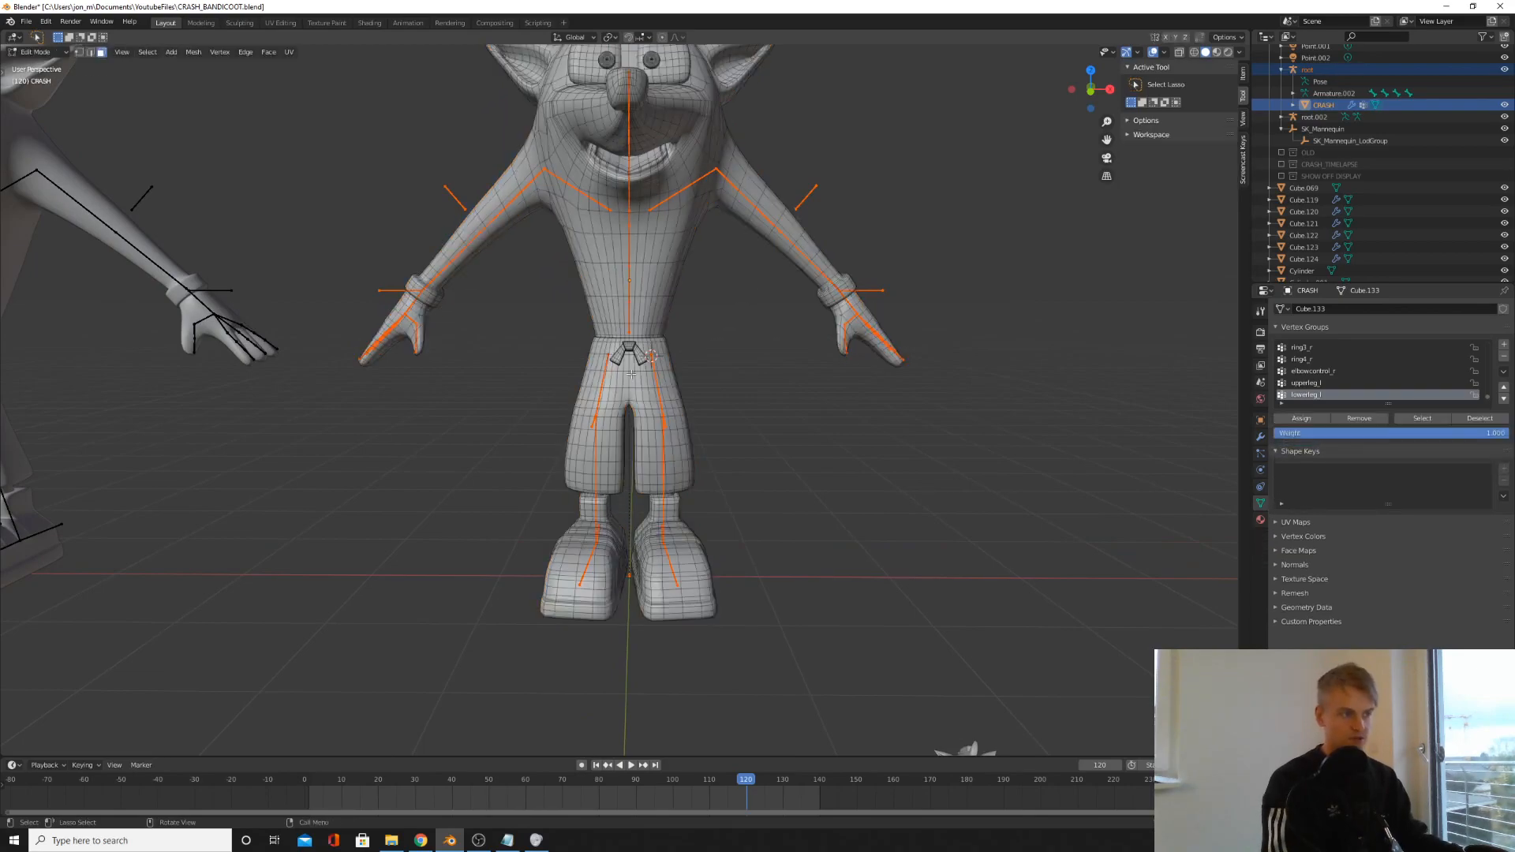
key("a")
key("ctrl+Tab")
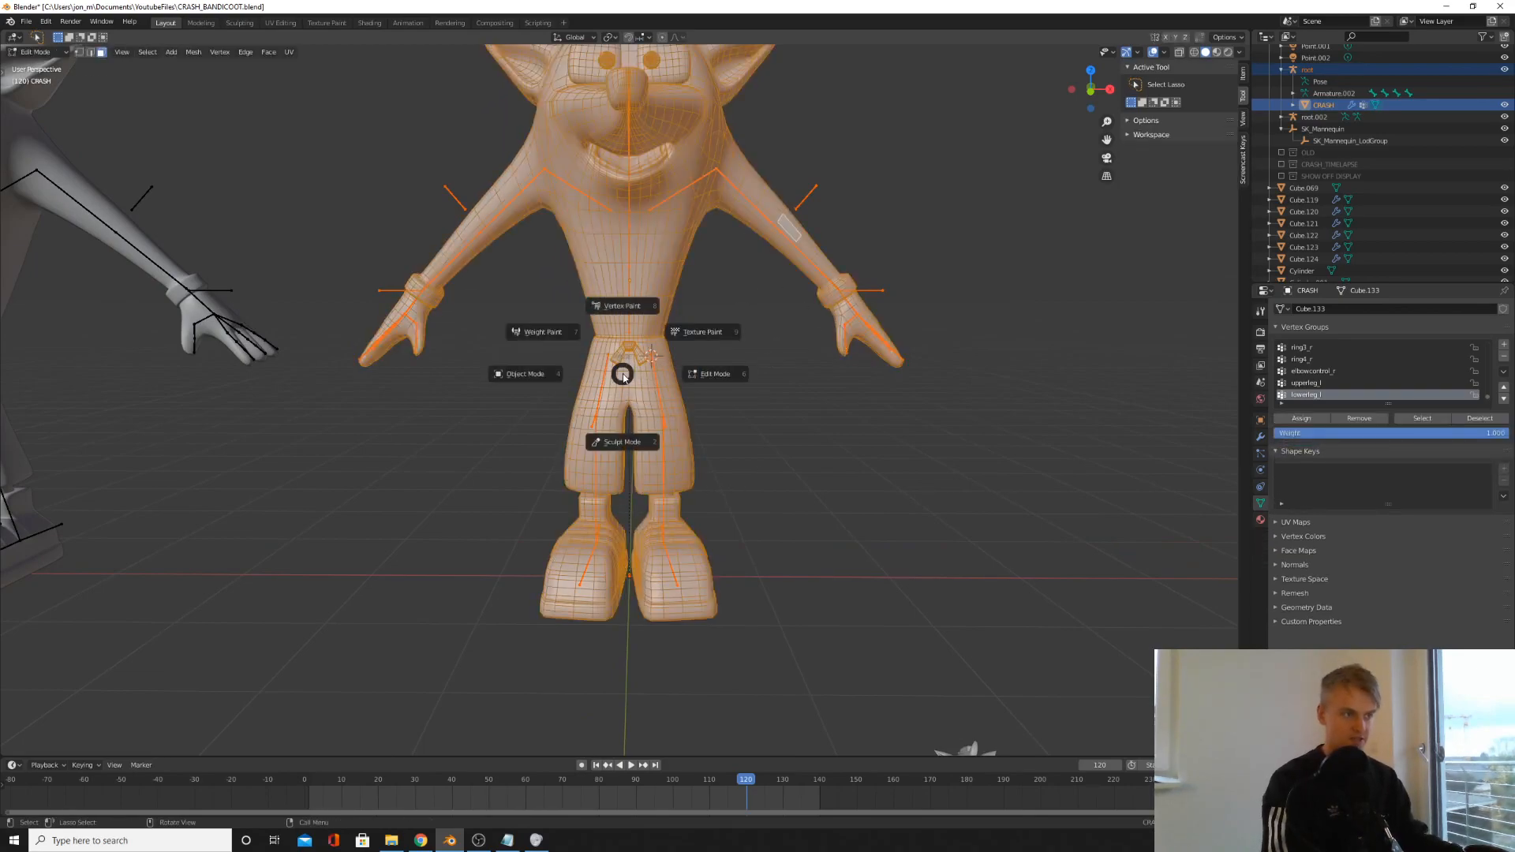
key("w")
- Return the mesh to Edit Mode and remove all selected vertices from the root_base vertex group
scroll(1346, 382, "up", 2)
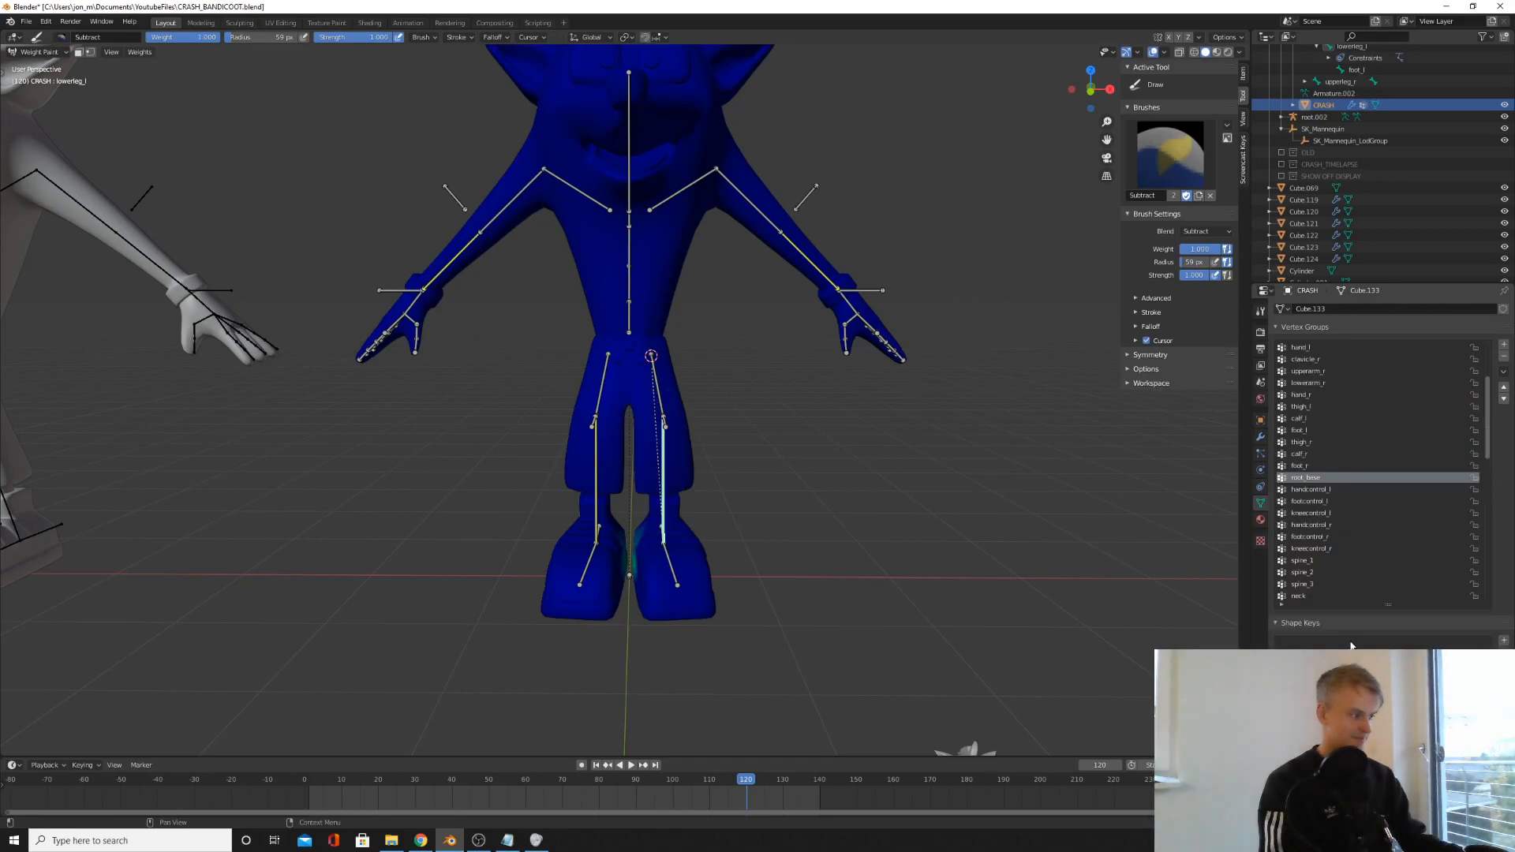
key("Tab")
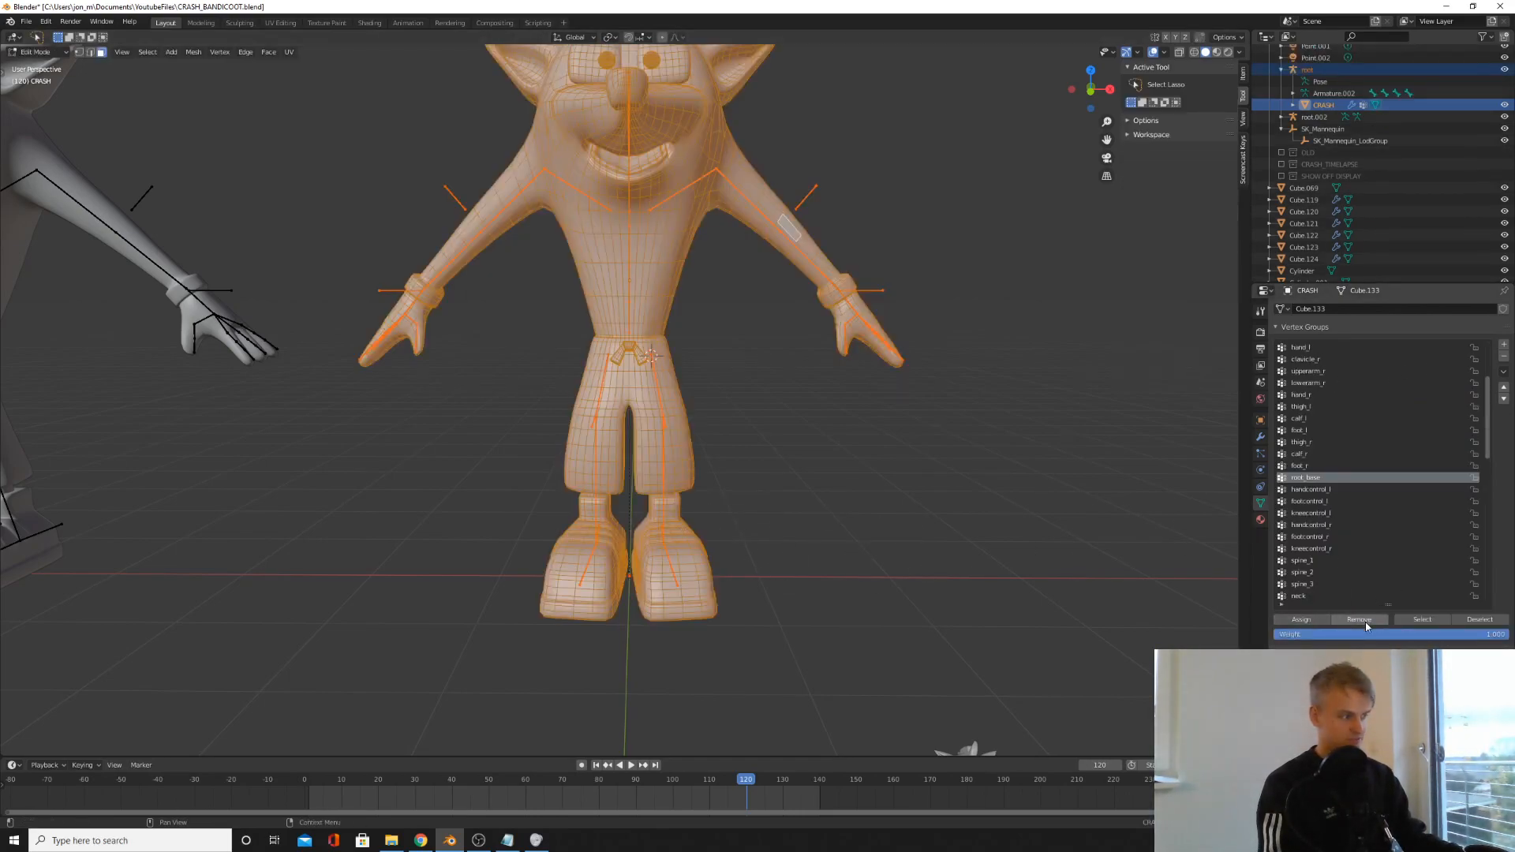
left_click(1359, 619)
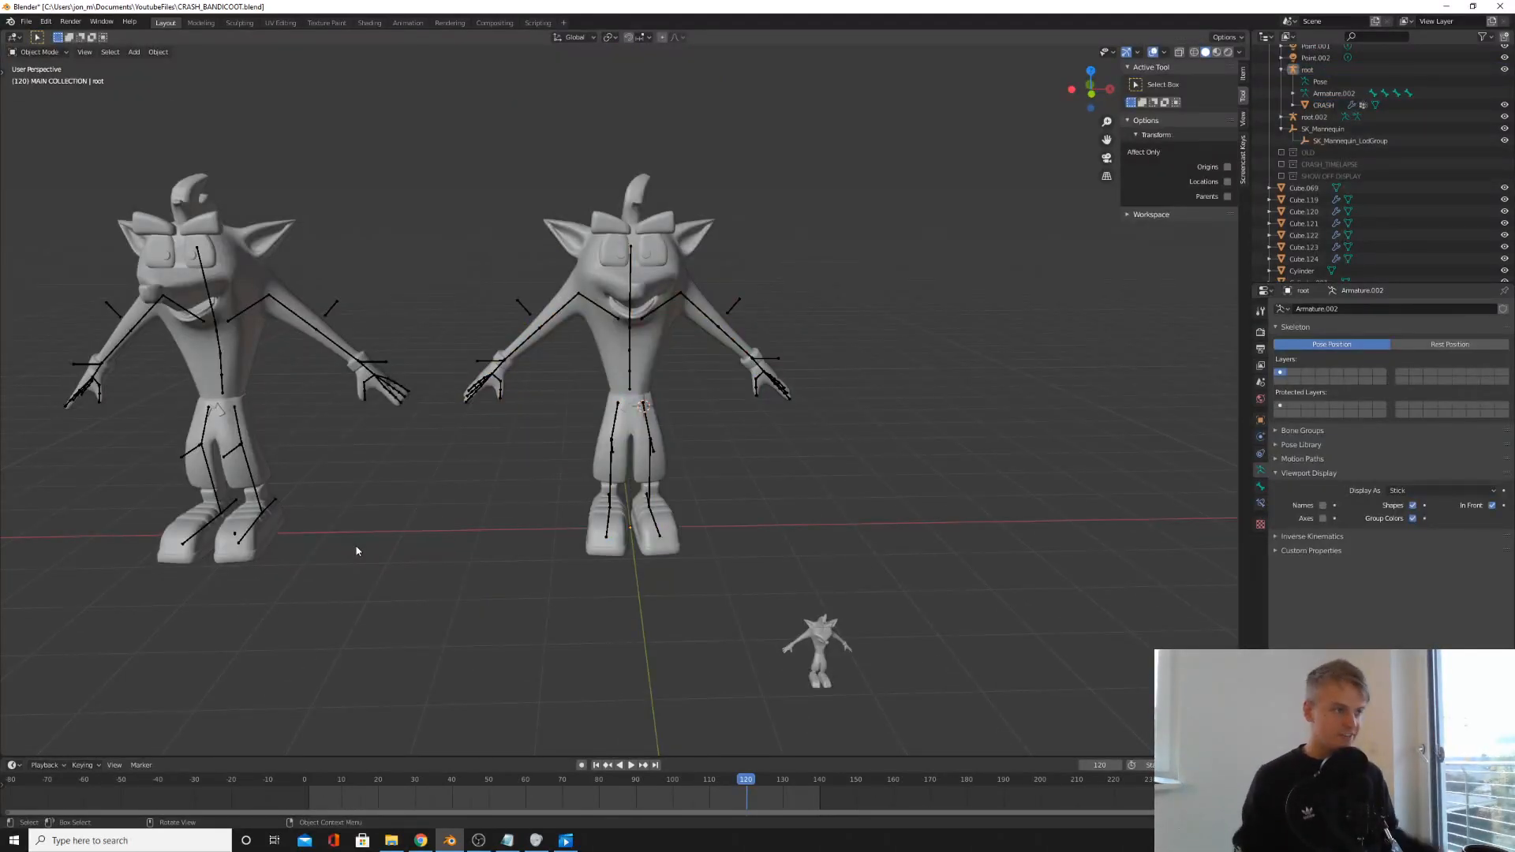
- Select the root armature and the CRASH mesh in turn to examine how the bones sit inside the body
scroll(452, 517, "up", 5)
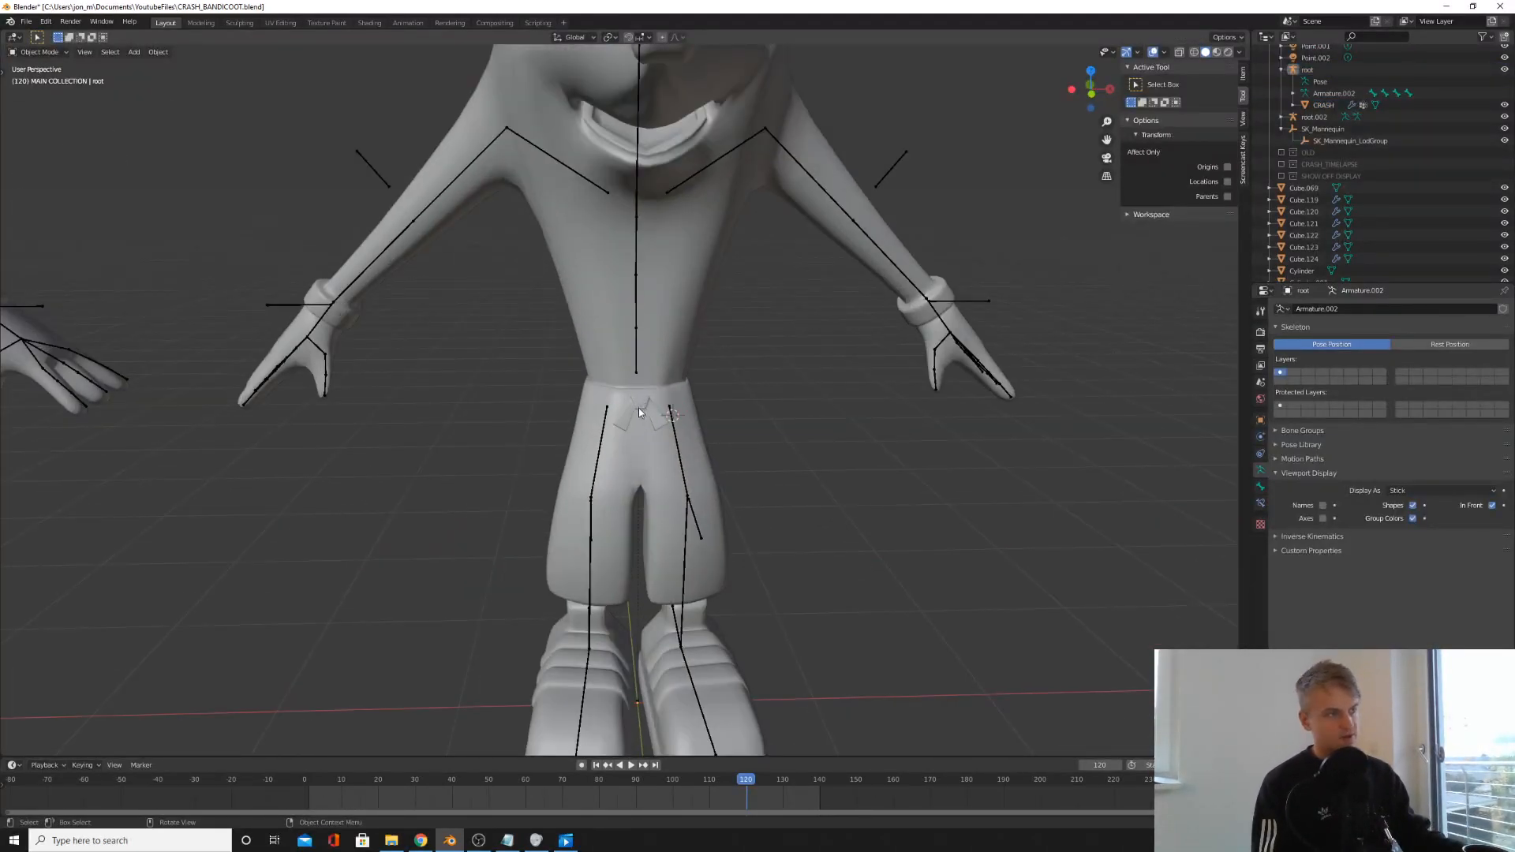
scroll(639, 410, "down", 3)
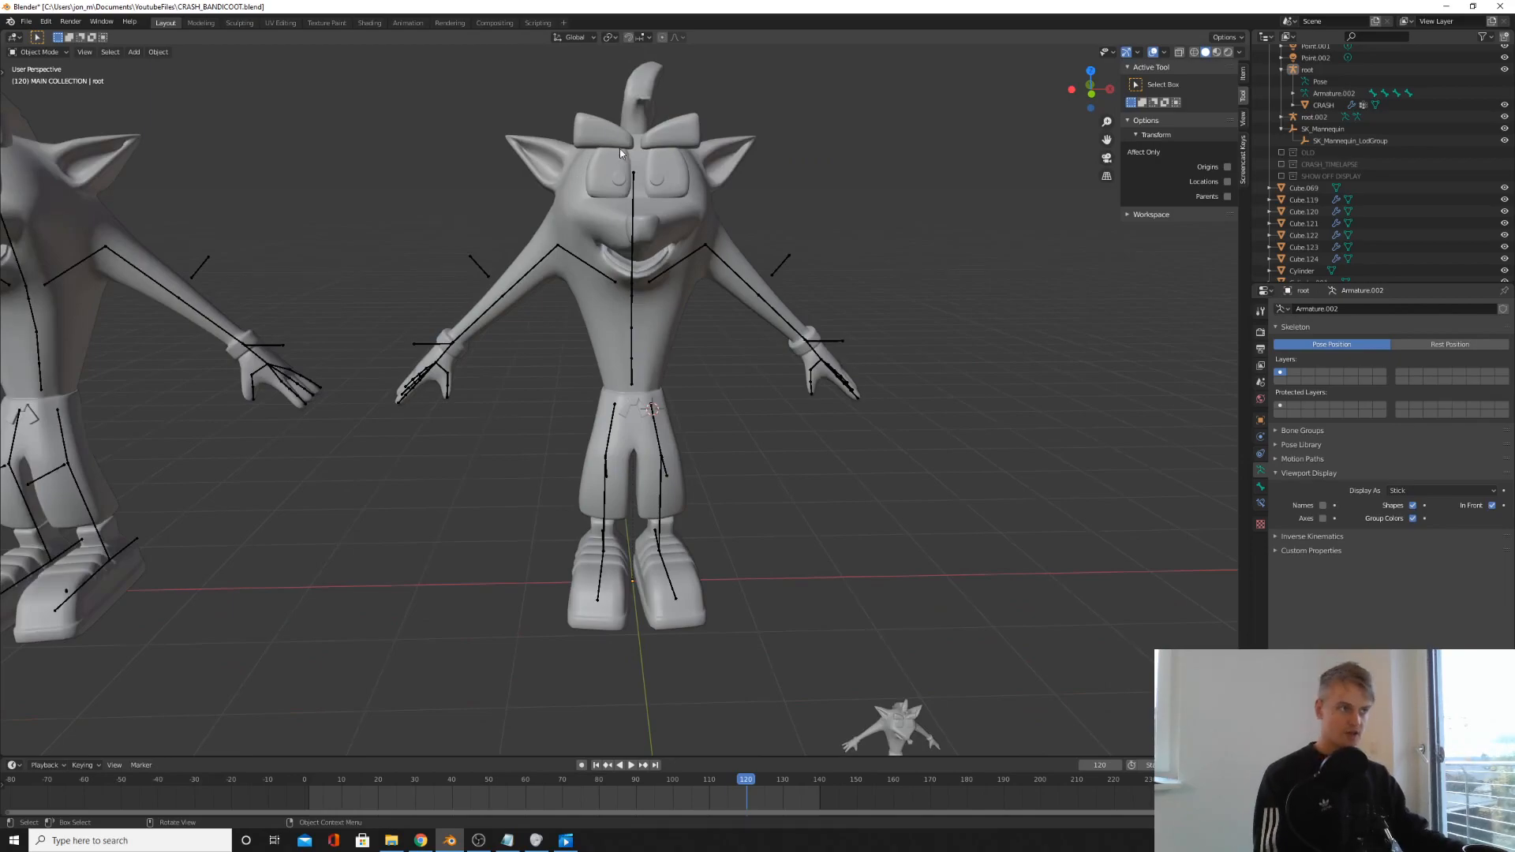
middle_click_drag(675, 324, 666, 326)
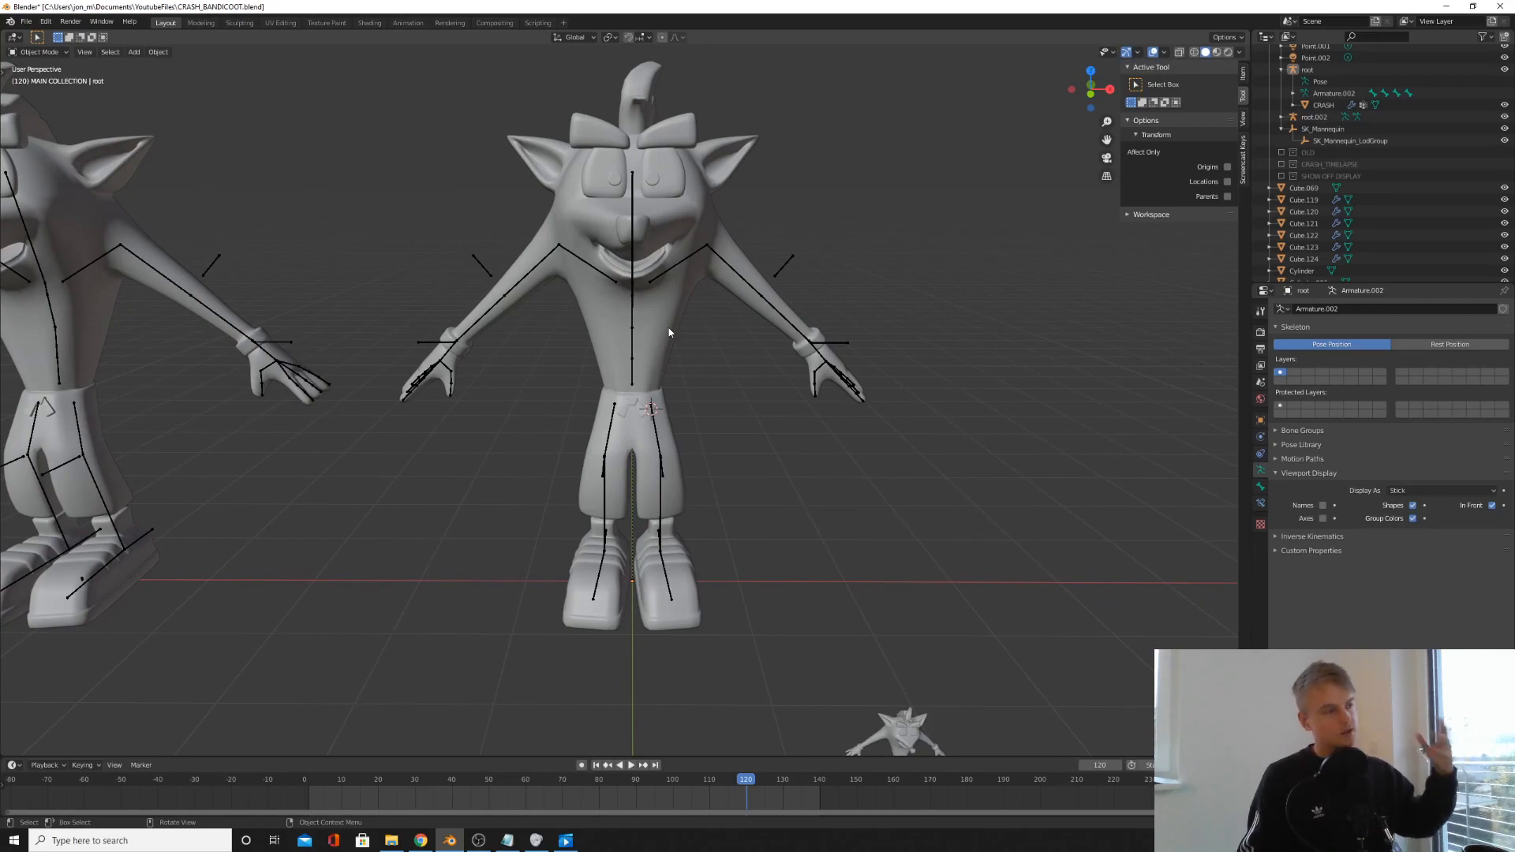
left_click(573, 254)
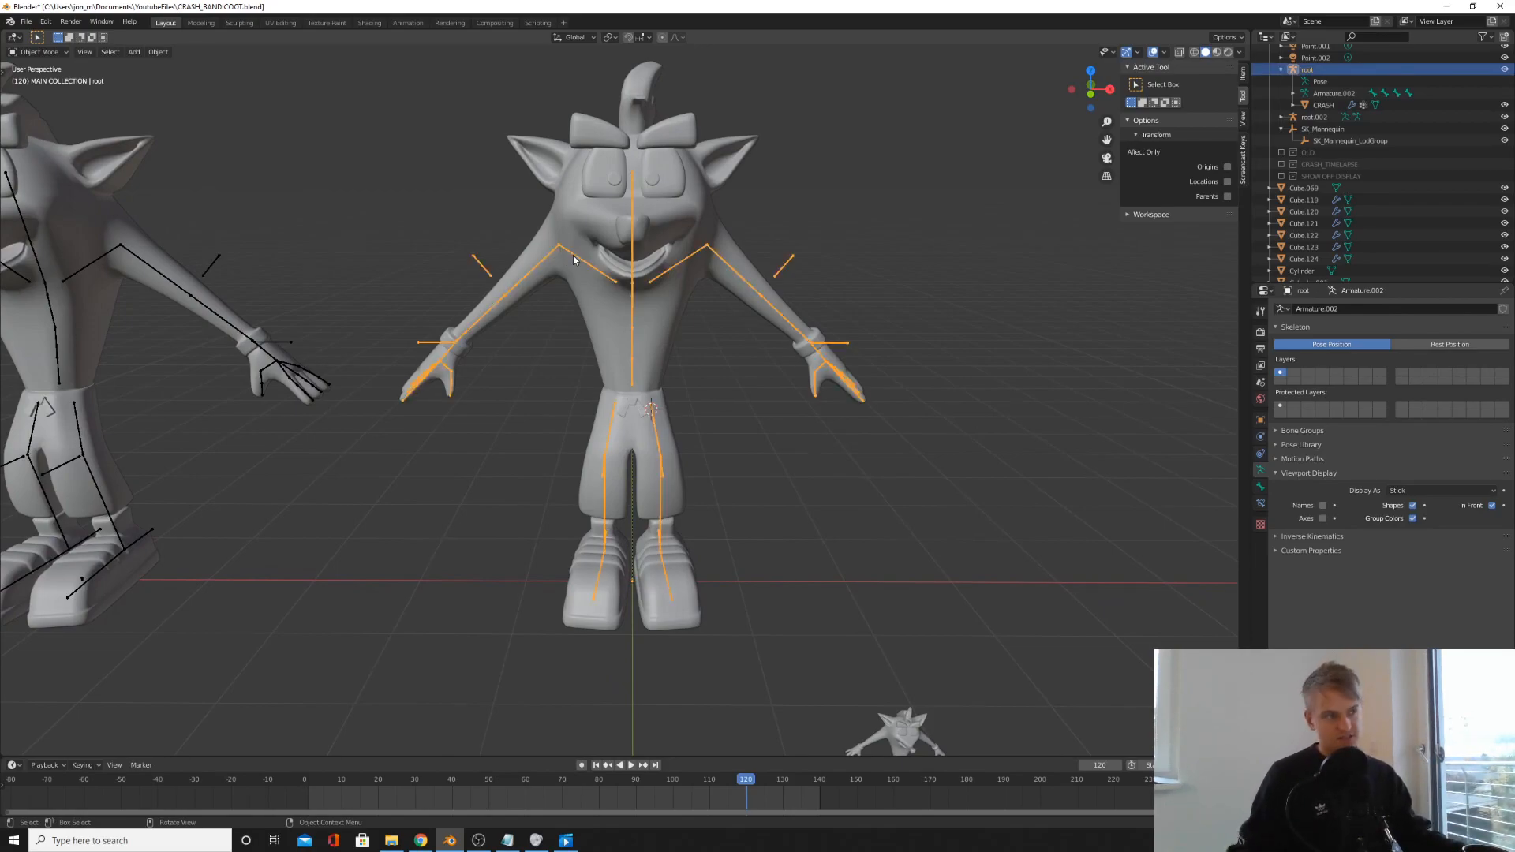
left_click(634, 295)
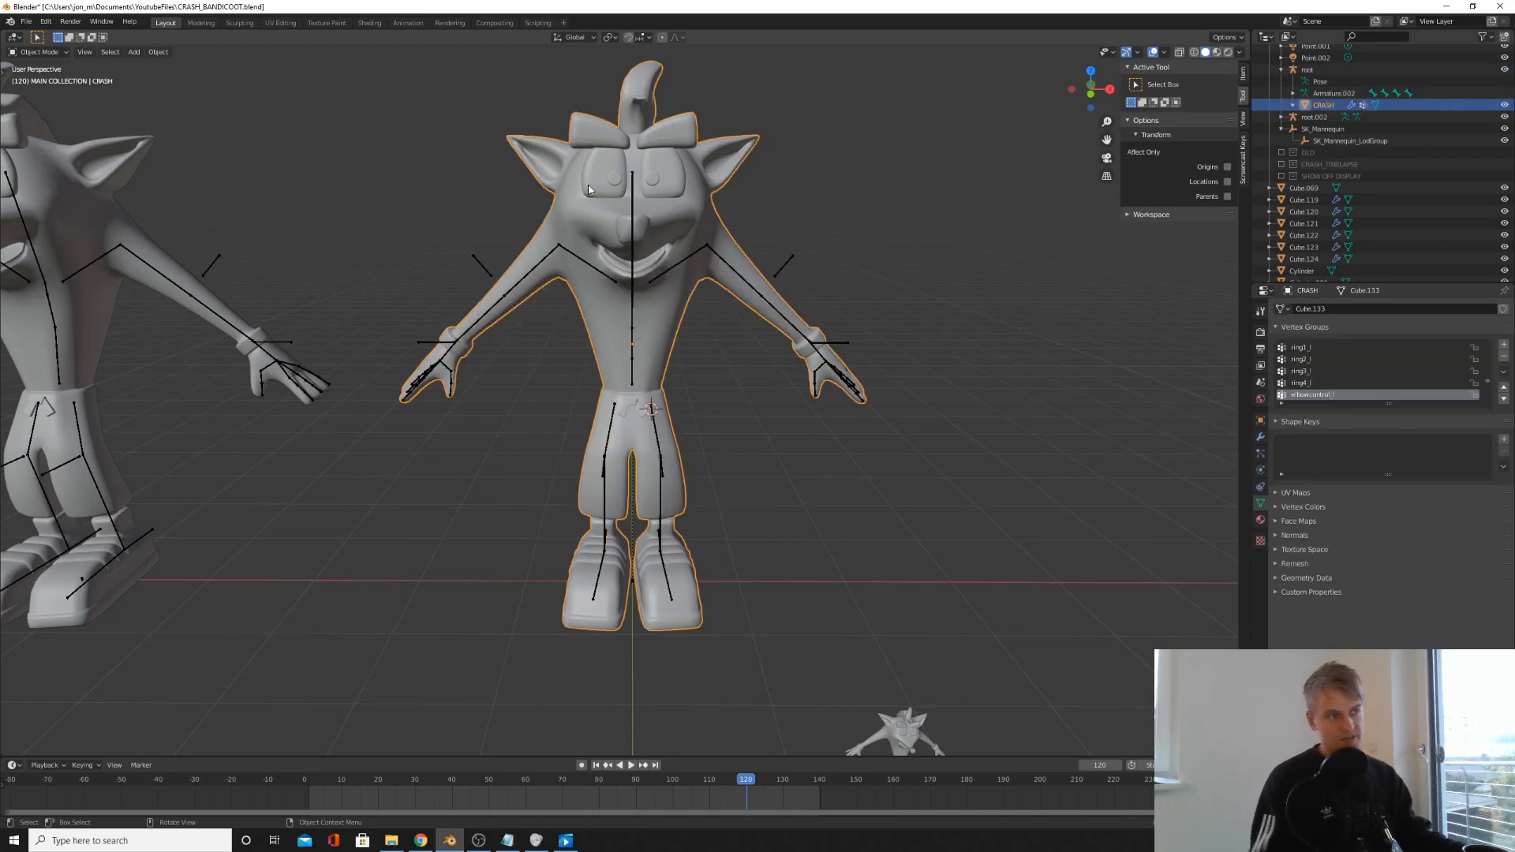
left_click(651, 408)
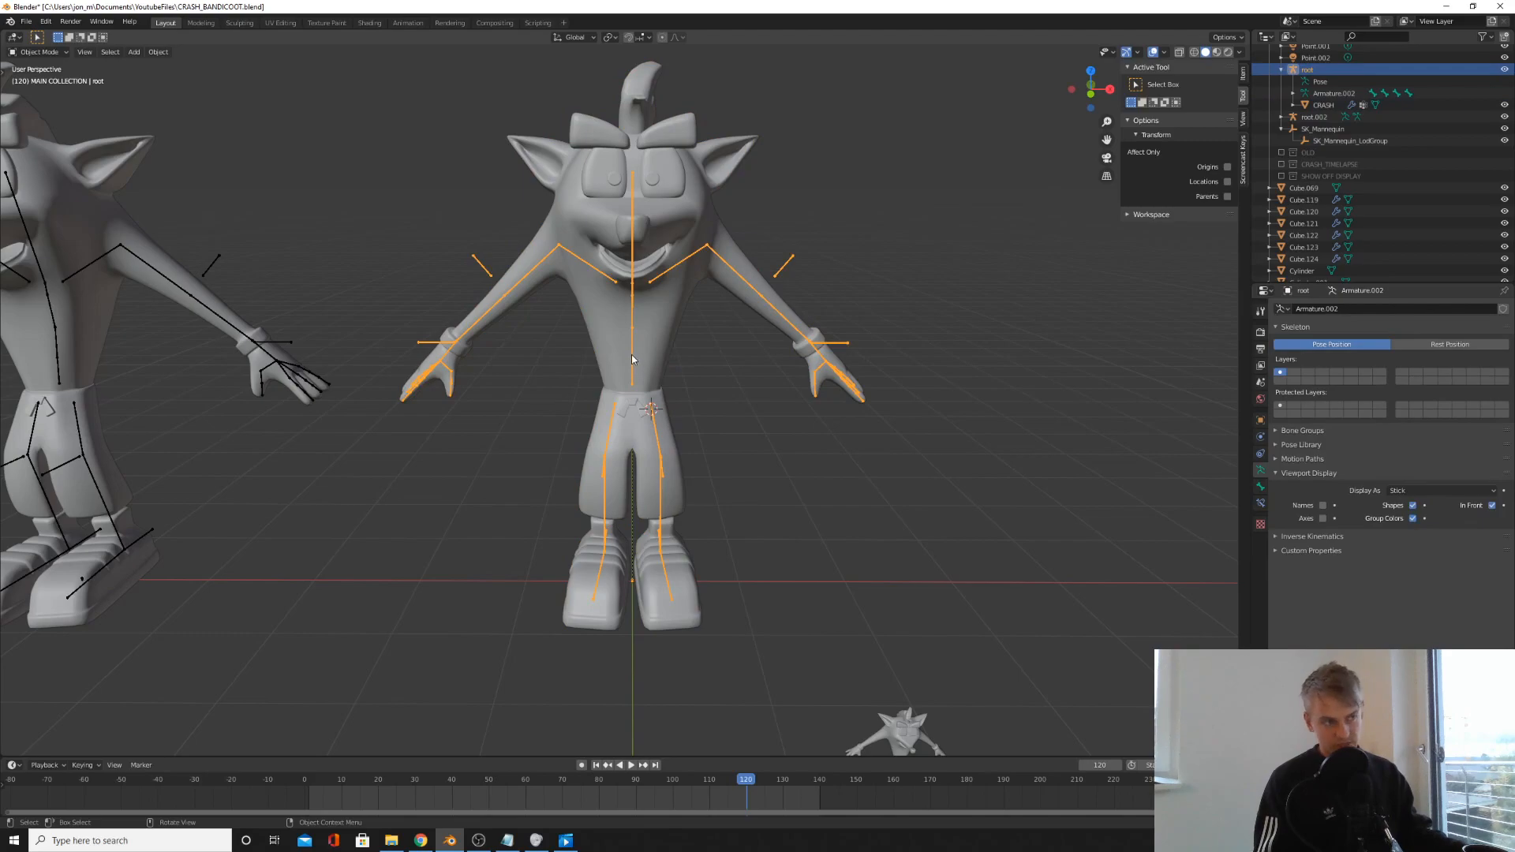
scroll(634, 407, "up", 4)
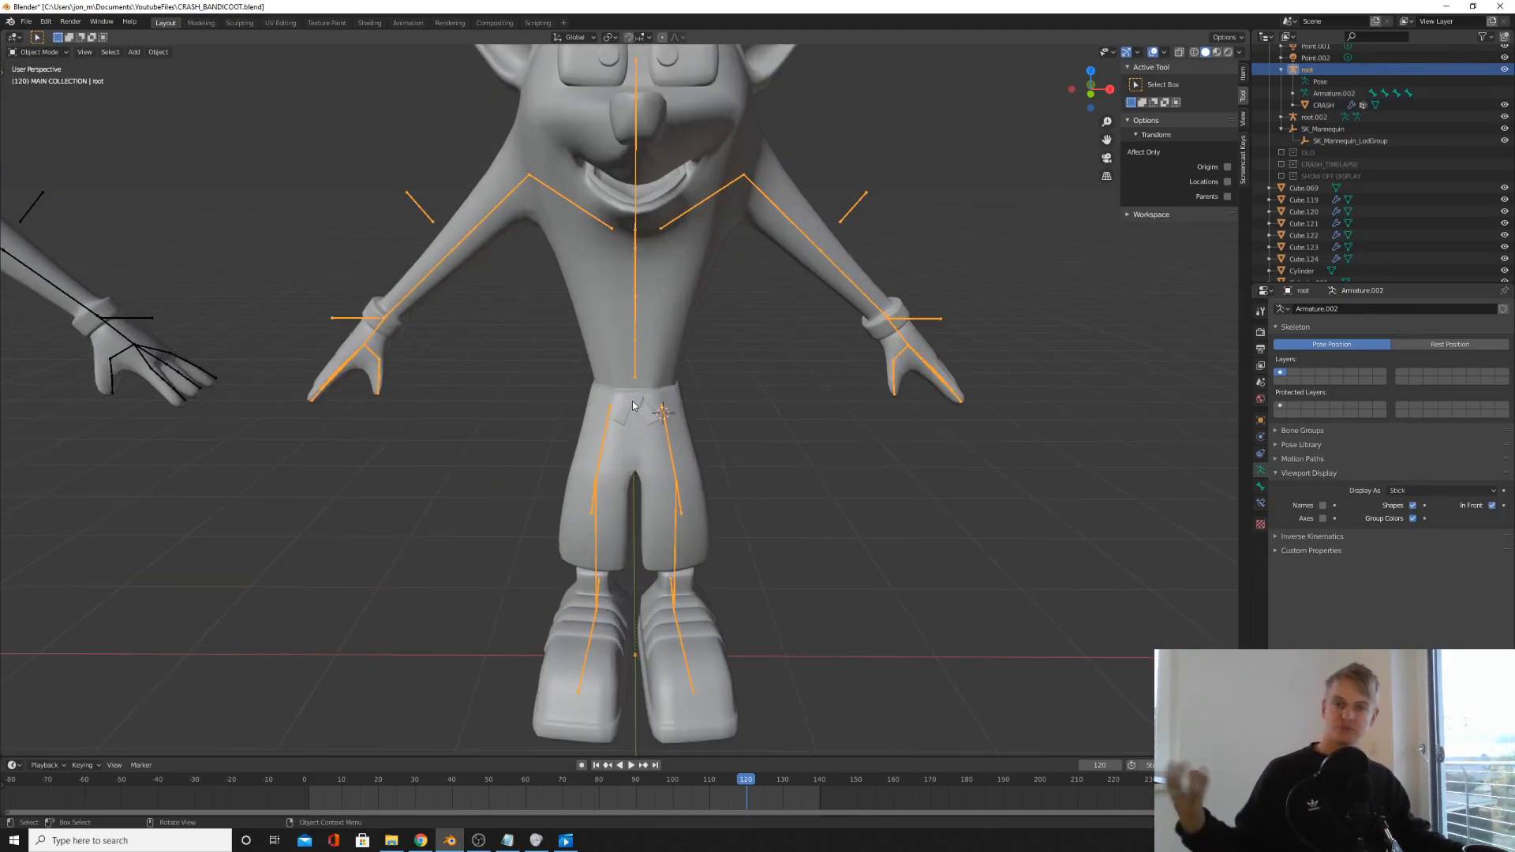
scroll(657, 414, "down", 2)
scroll(657, 414, "down", 2)
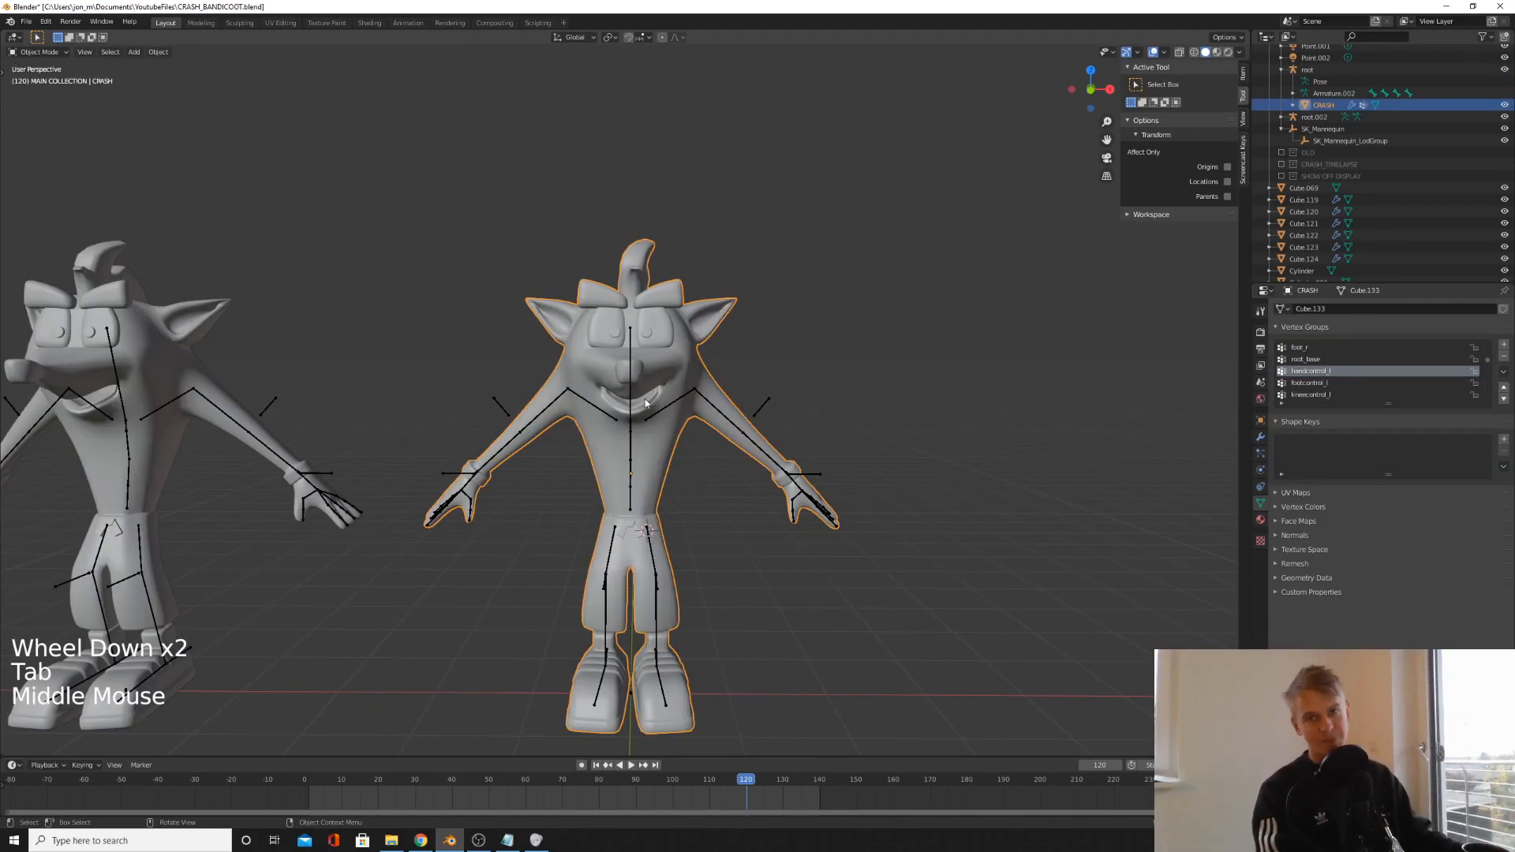
- Enter Edit Mode on the CRASH mesh and select the linked eyes, pupils, eyebrows and hair tuft
scroll(684, 349, "up", 2)
key("Tab")
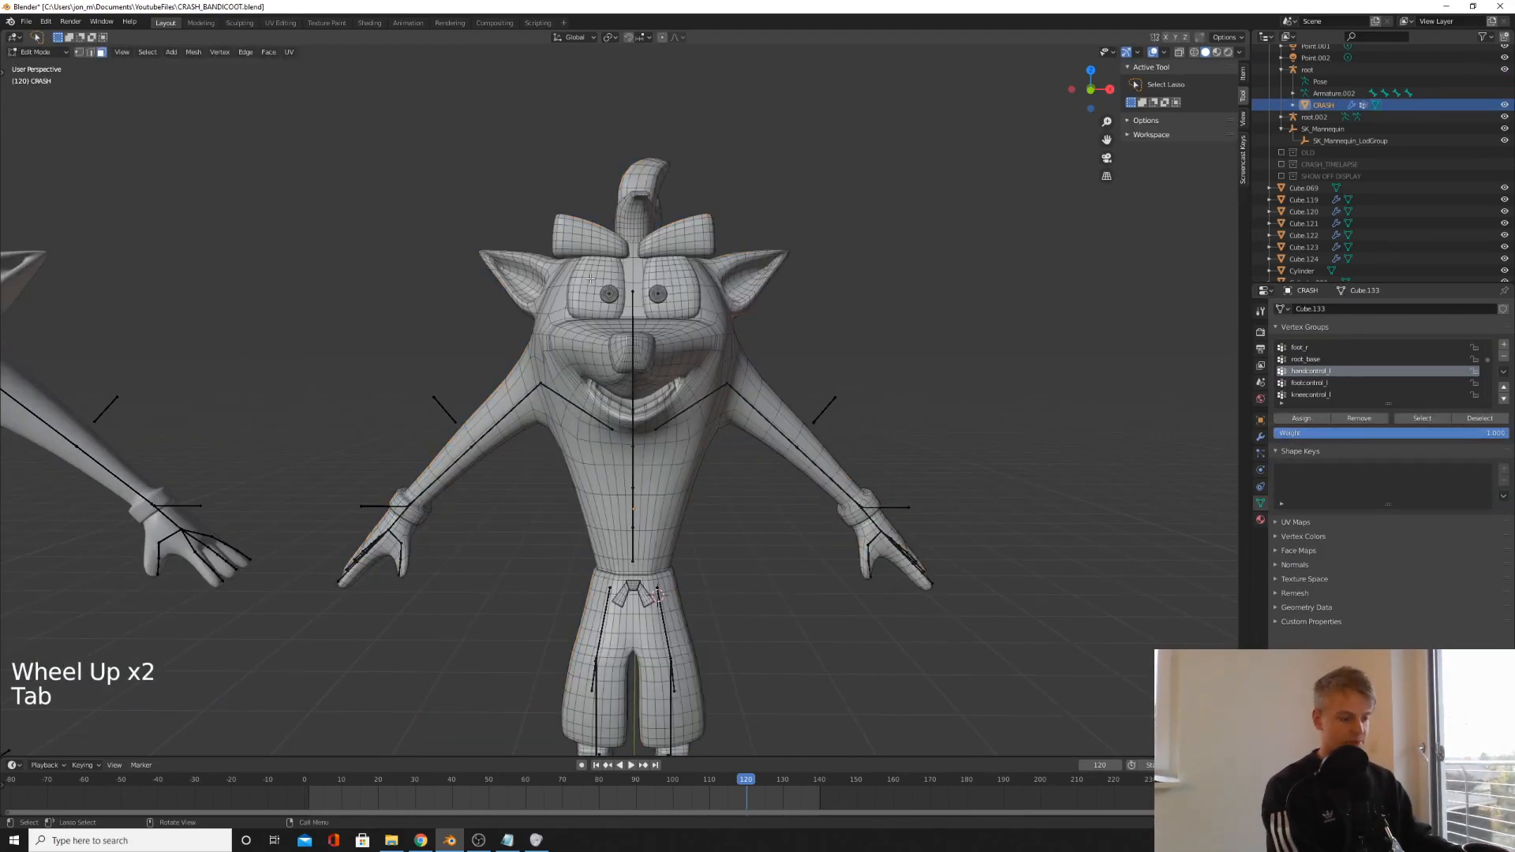
key("l")
key("l")
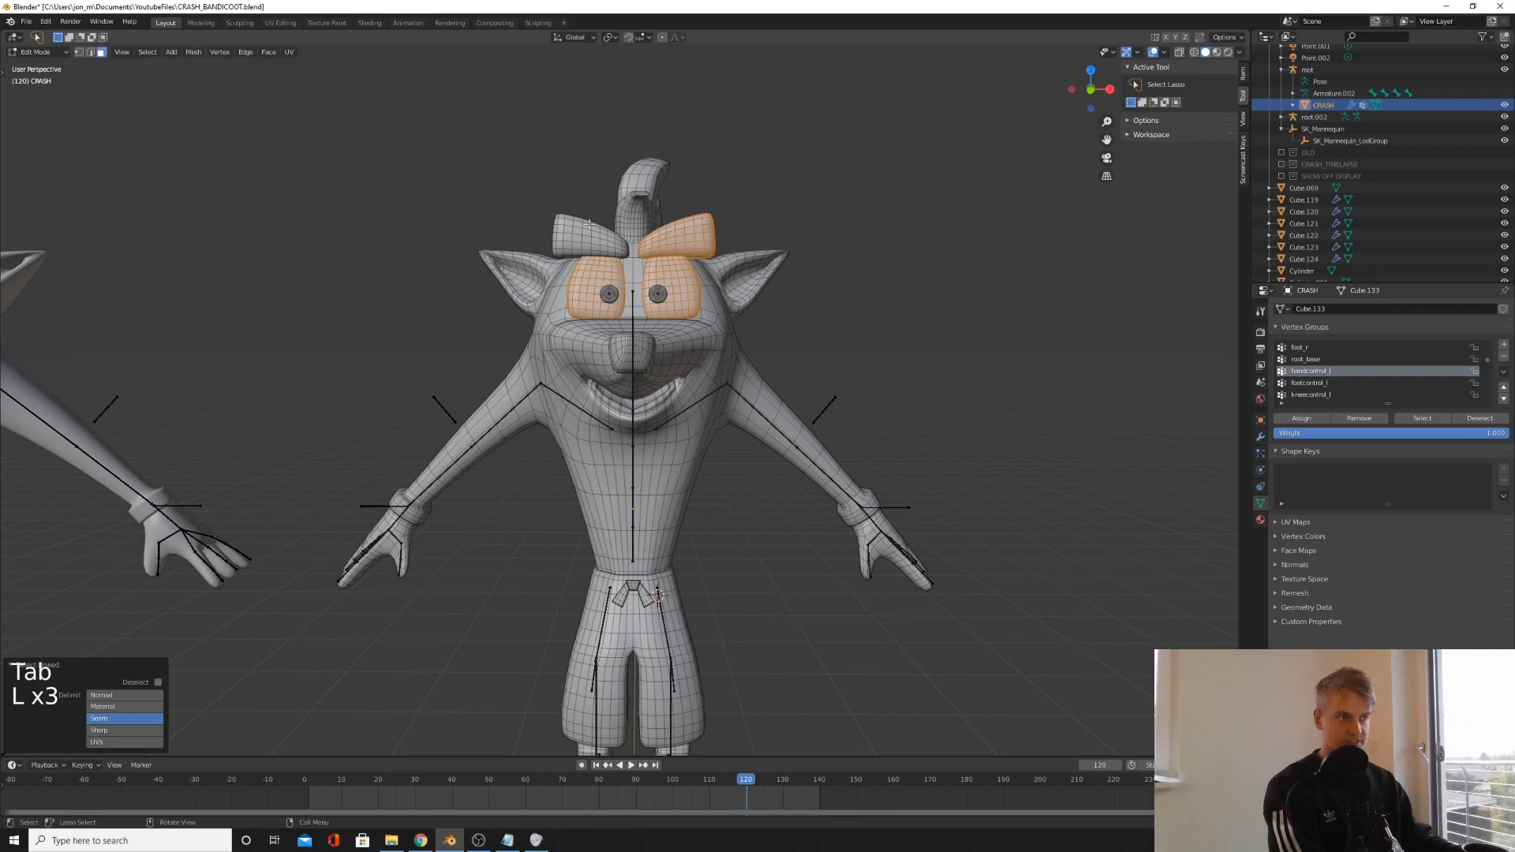
key("l")
key("l")
middle_click_drag(655, 292, 634, 254)
key("l")
- Add the nose, upper face and ears to the selection with X-ray circle select in the front view
key("KP_1")
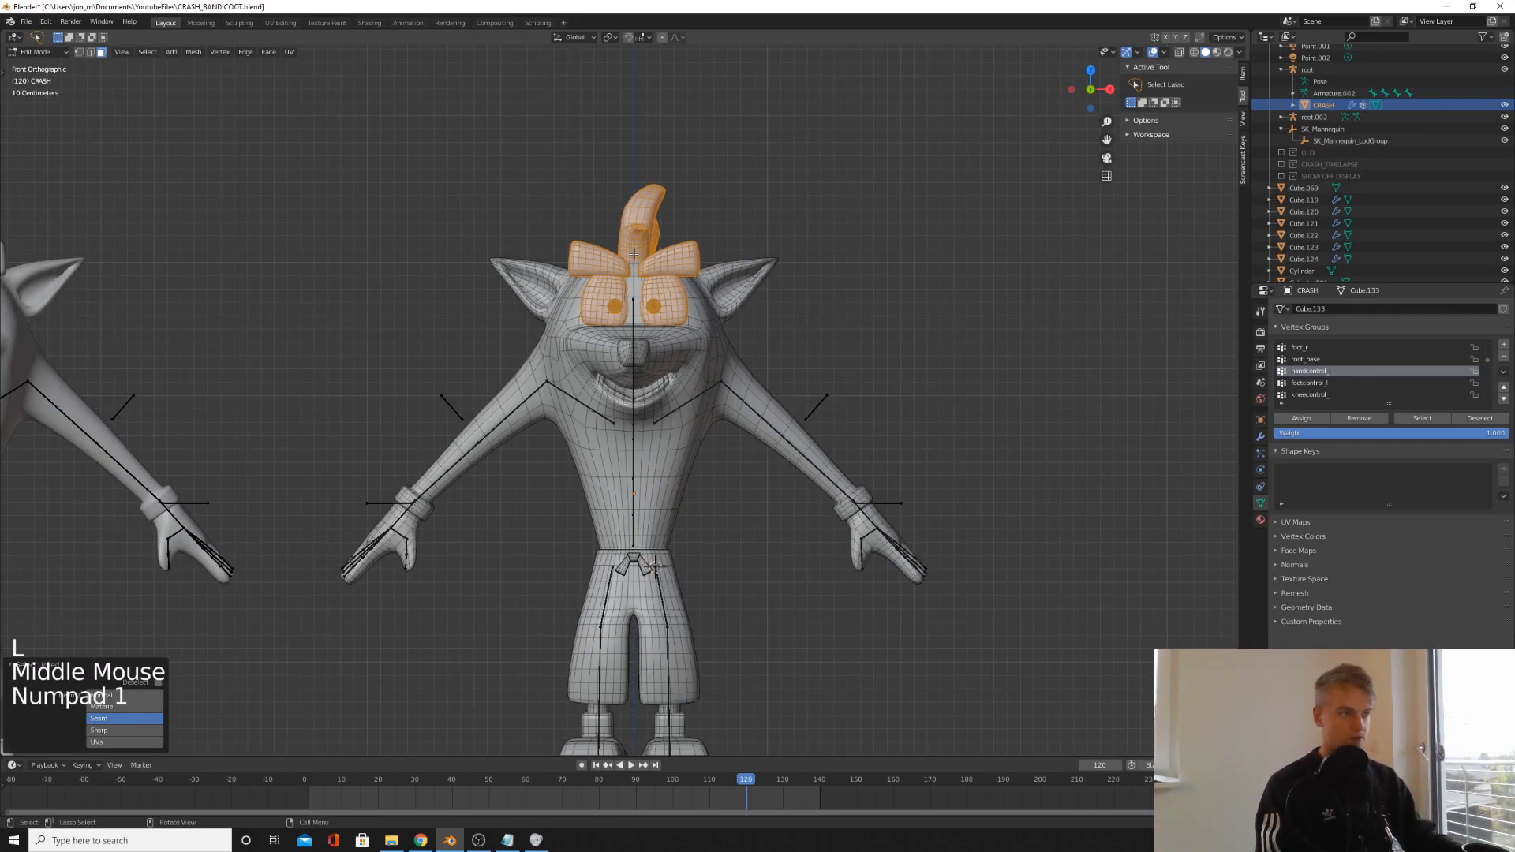
key("alt+z")
key("c")
left_click_drag(635, 318, 633, 348)
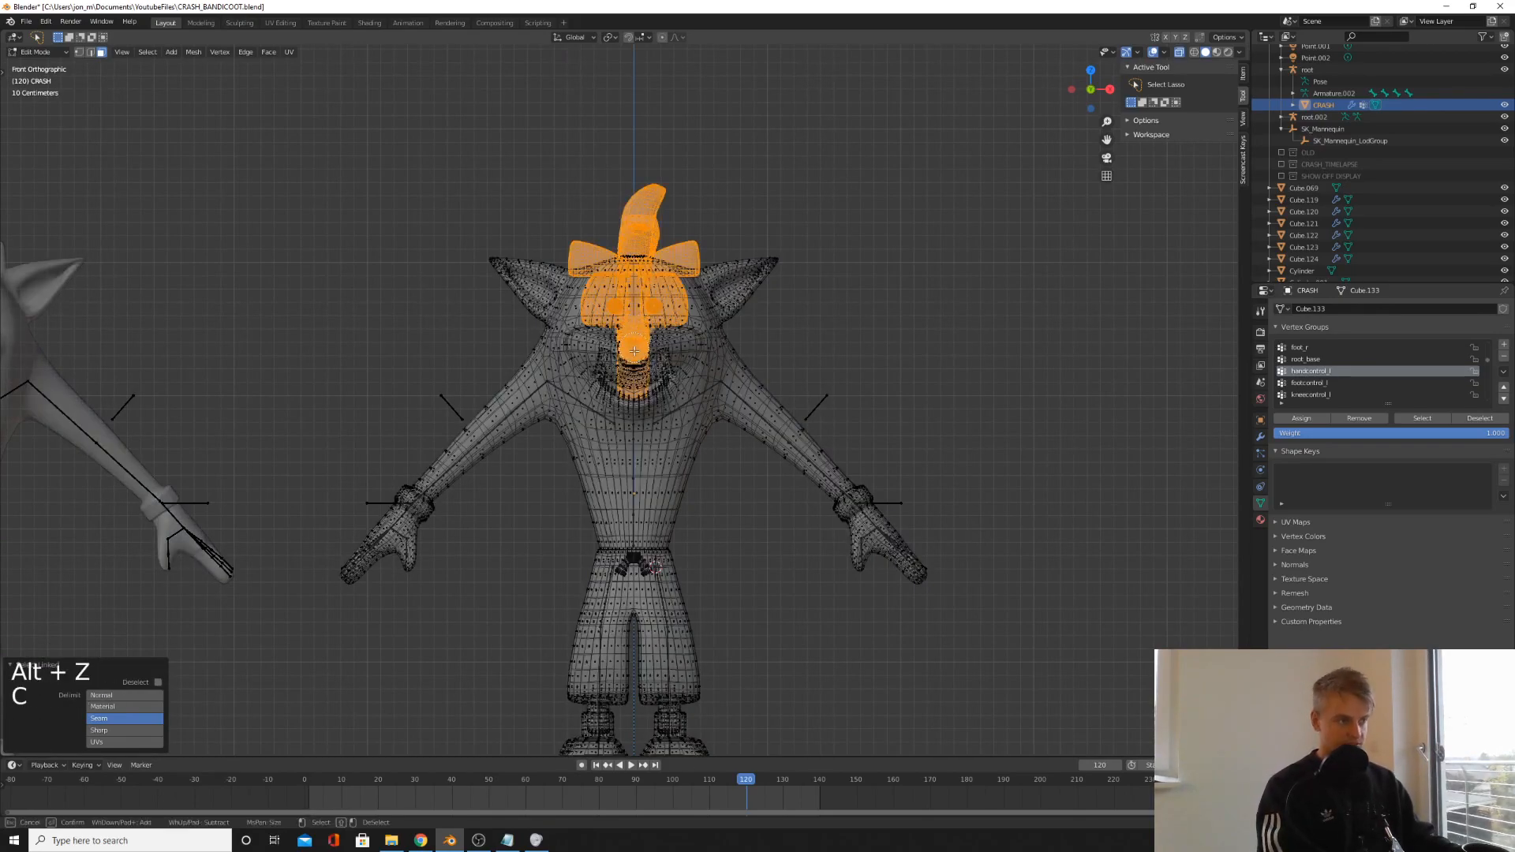
mouse_move(602, 252)
left_mouse_down()
mouse_move(506, 269)
mouse_move(734, 284)
mouse_move(679, 315)
left_mouse_up()
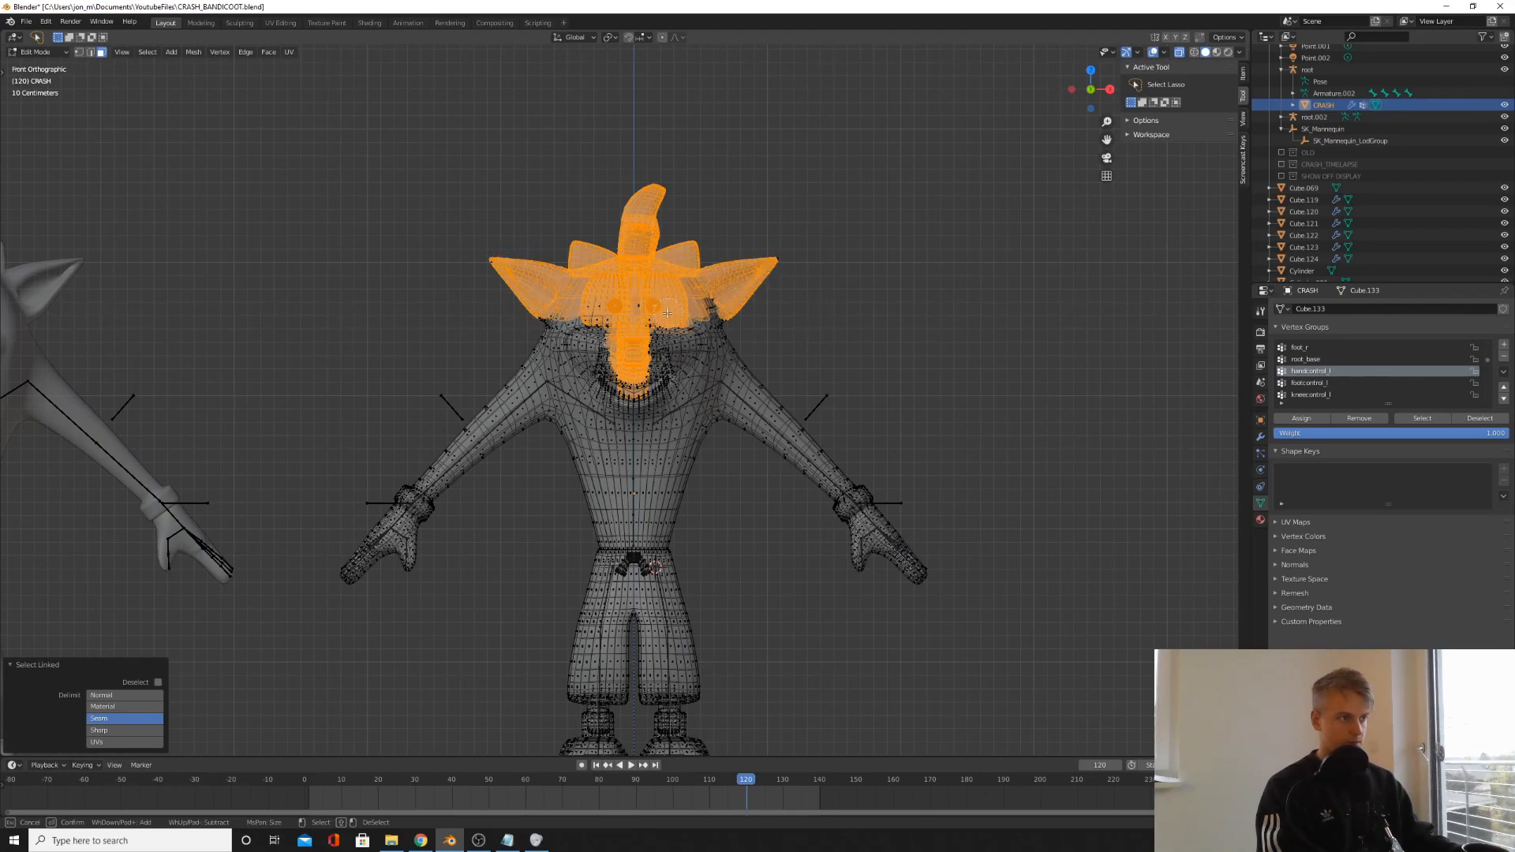
middle_click_drag(679, 315, 623, 284)
- Extend the circle selection across the forehead and down the side of the face
left_click_drag(607, 272, 677, 253)
scroll(583, 256, "down", 3)
middle_click_drag(582, 256, 513, 292)
scroll(536, 292, "up", 3)
key("c")
left_click_drag(572, 327, 544, 382)
middle_click_drag(537, 362, 611, 290)
key("c")
- Complete the head selection around the cheeks, jaw and mouth with circle select, switching X-ray as needed
key("alt+z")
key("c")
middle_click_drag(625, 352, 860, 347)
key("c")
middle_click_drag(733, 379, 473, 374)
key("c")
key("alt+z")
key("c")
middle_click_drag(710, 292, 490, 320)
key("c")
key("alt+z")
key("c")
scroll(574, 317, "down", 2)
scroll(490, 320, "up", 2)
middle_click_drag(489, 319, 504, 347)
key("c")
key("c")
middle_click_drag(505, 347, 615, 363)
key("alt+z")
key("c")
key("c")
key("c")
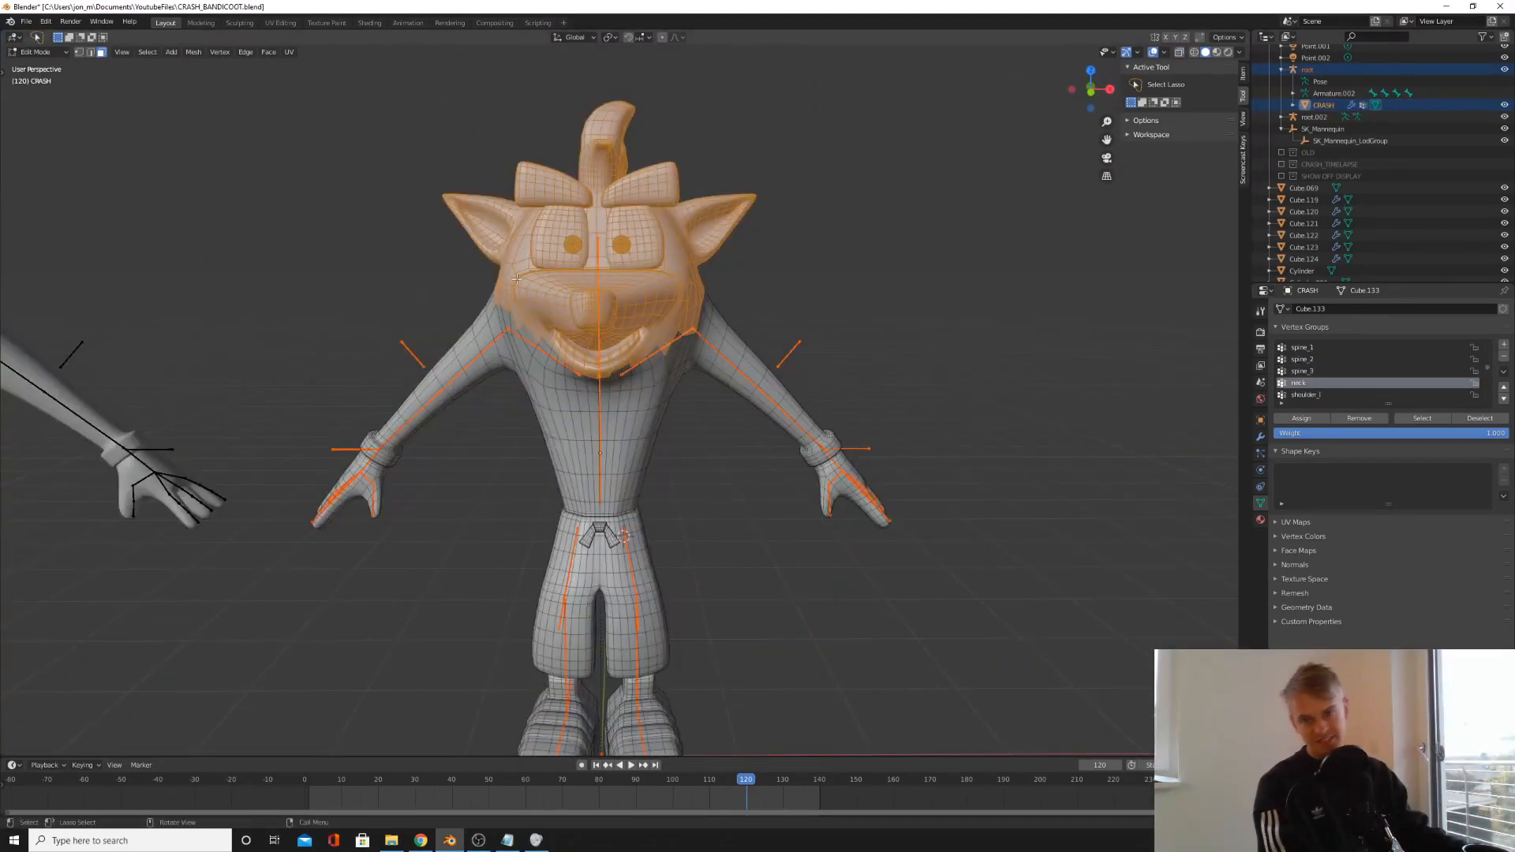
- Check the shoulder_l bone's influence on the head in Weight Paint mode and return to Edit Mode
middle_click_drag(683, 317, 607, 326)
key("ctrl+Tab")
key("Tab")
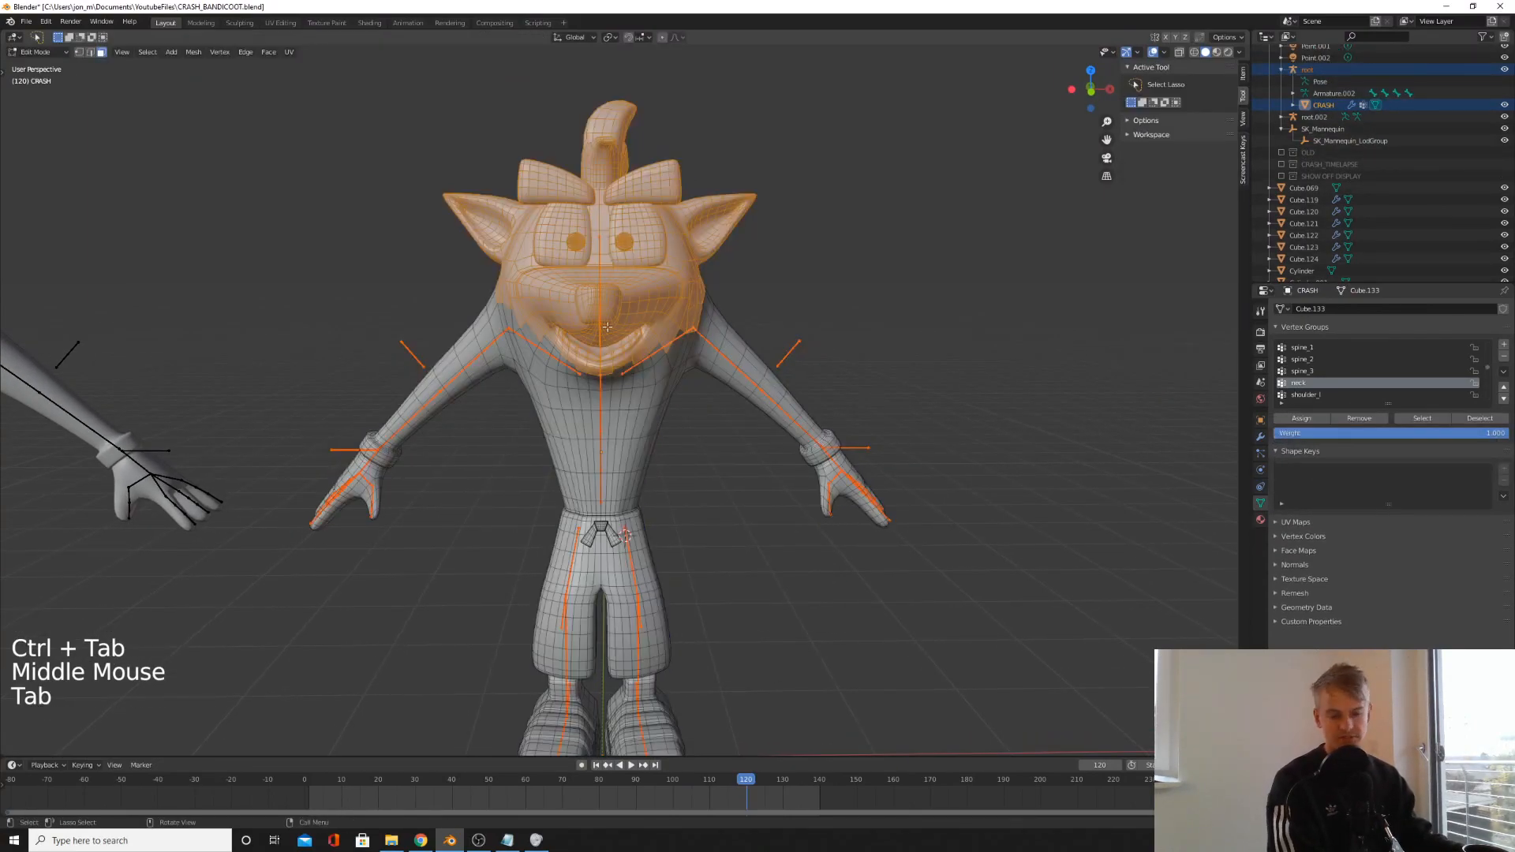
key("Tab")
key("Tab")
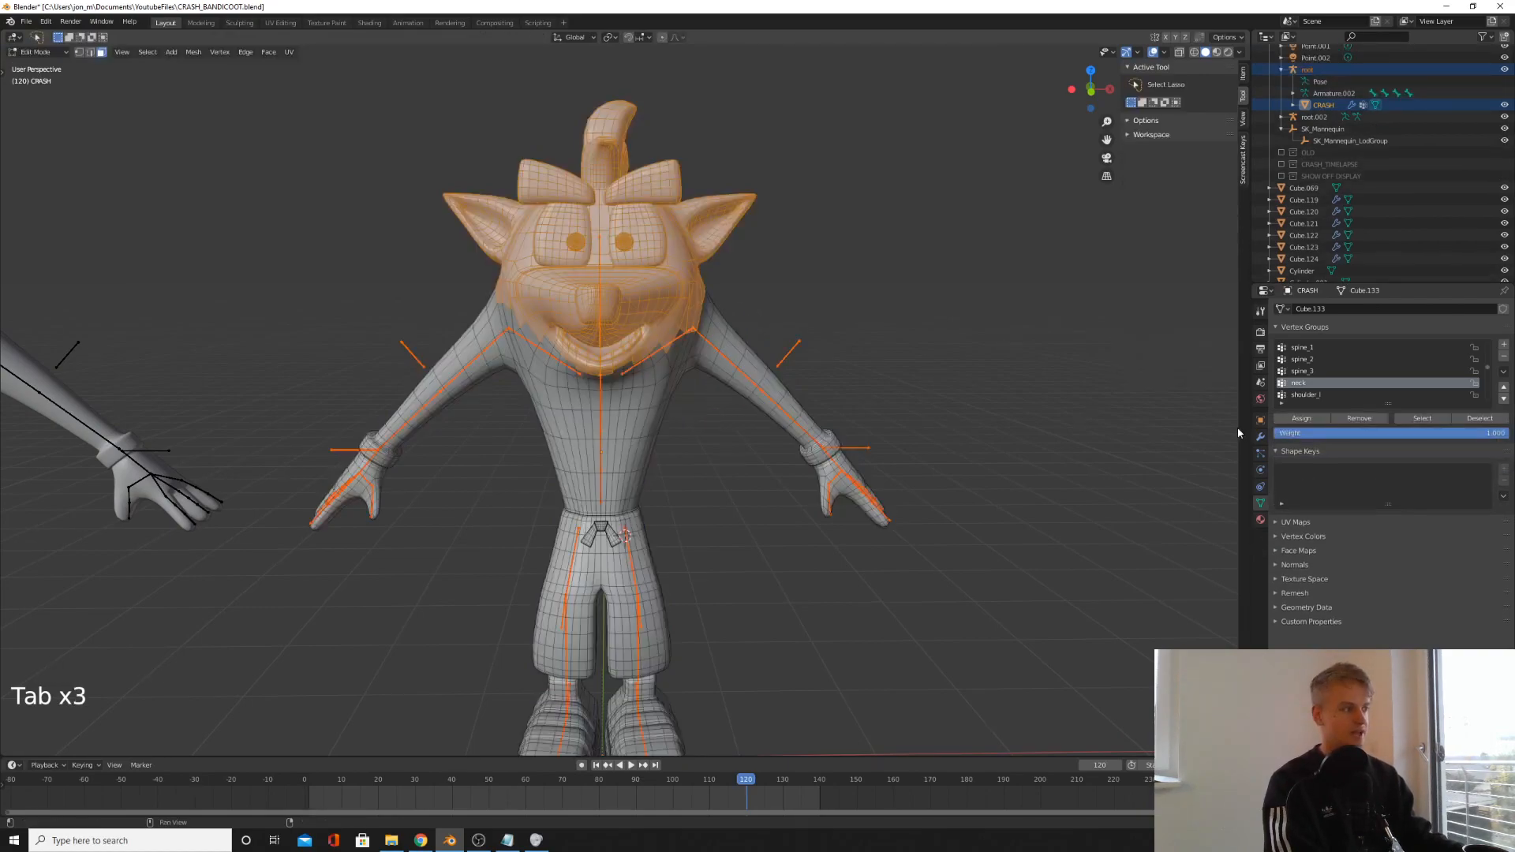
middle_click_drag(632, 355, 607, 359)
scroll(612, 359, "up", 3)
key("Tab")
scroll(613, 359, "down", 2)
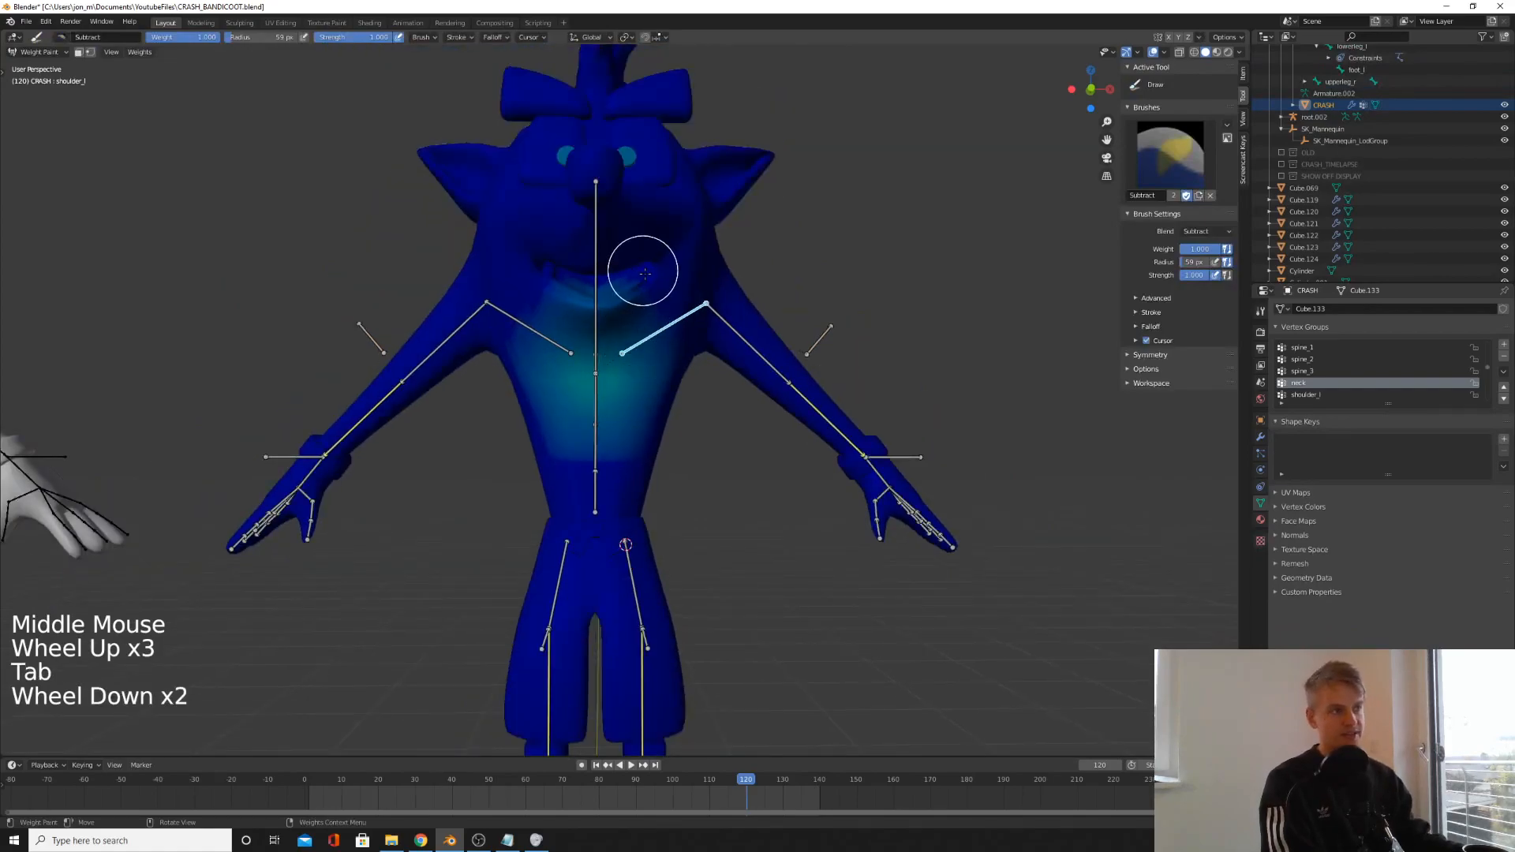
middle_click_drag(644, 271, 639, 304)
key("Tab")
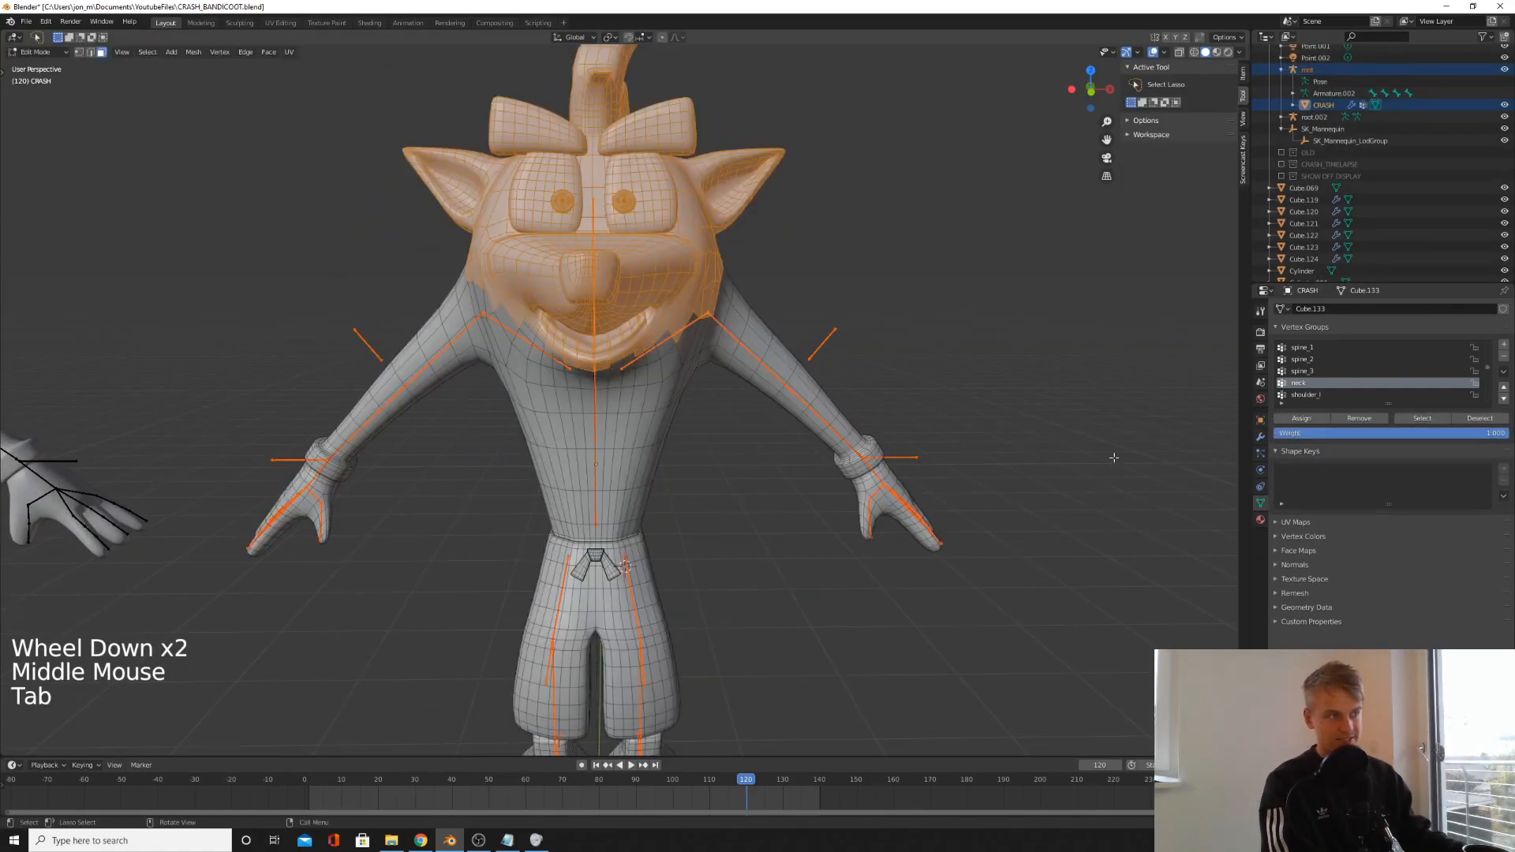
- Remove the selected head vertices from the neck vertex group and check the weights in Weight Paint mode
left_click(1358, 418)
left_click(1359, 418)
left_click(1359, 418)
key("Tab")
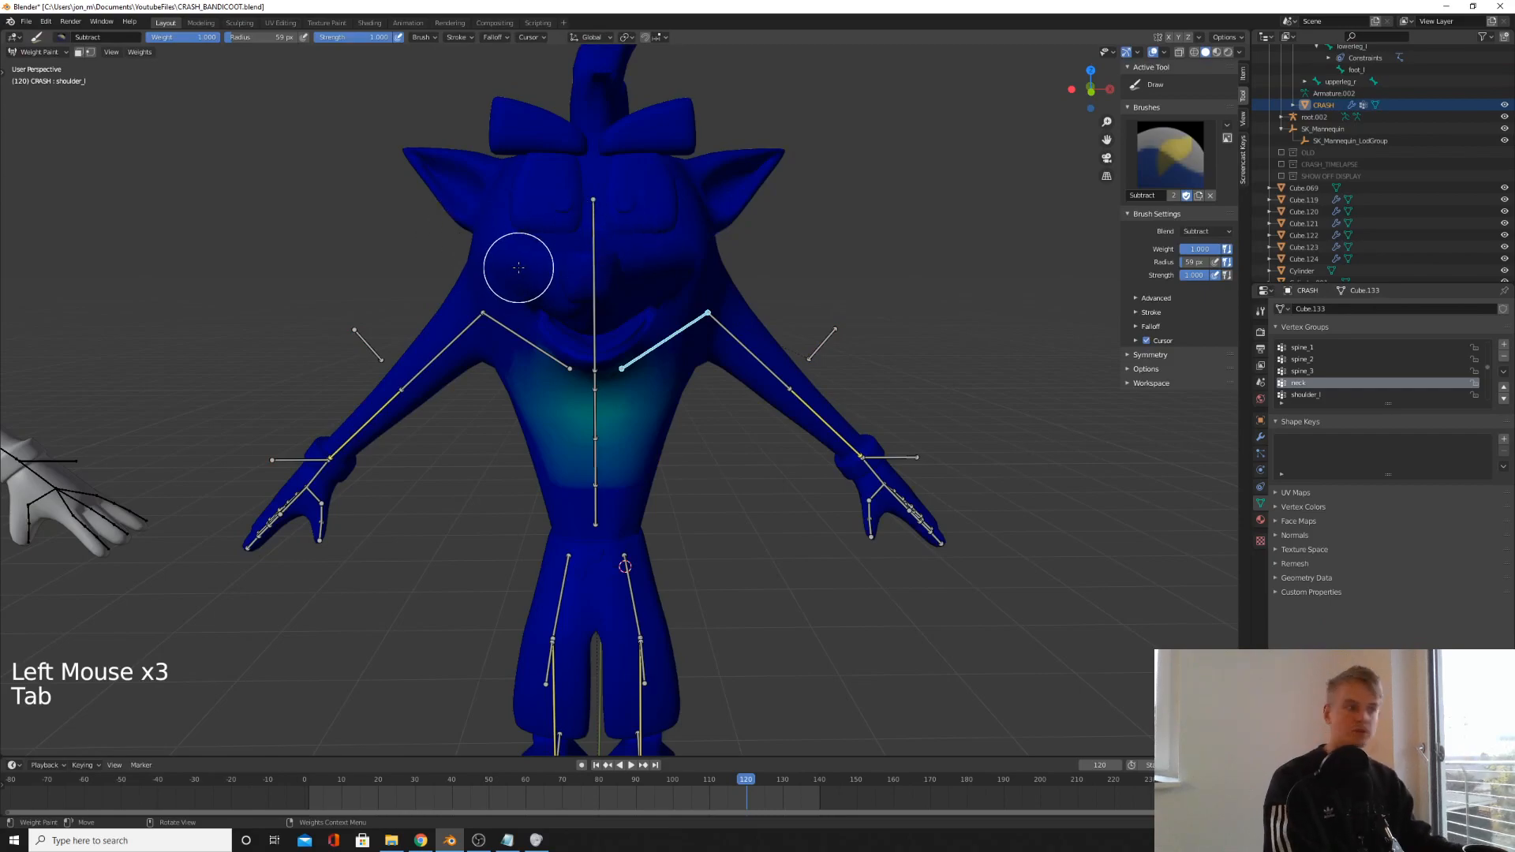
key("Tab")
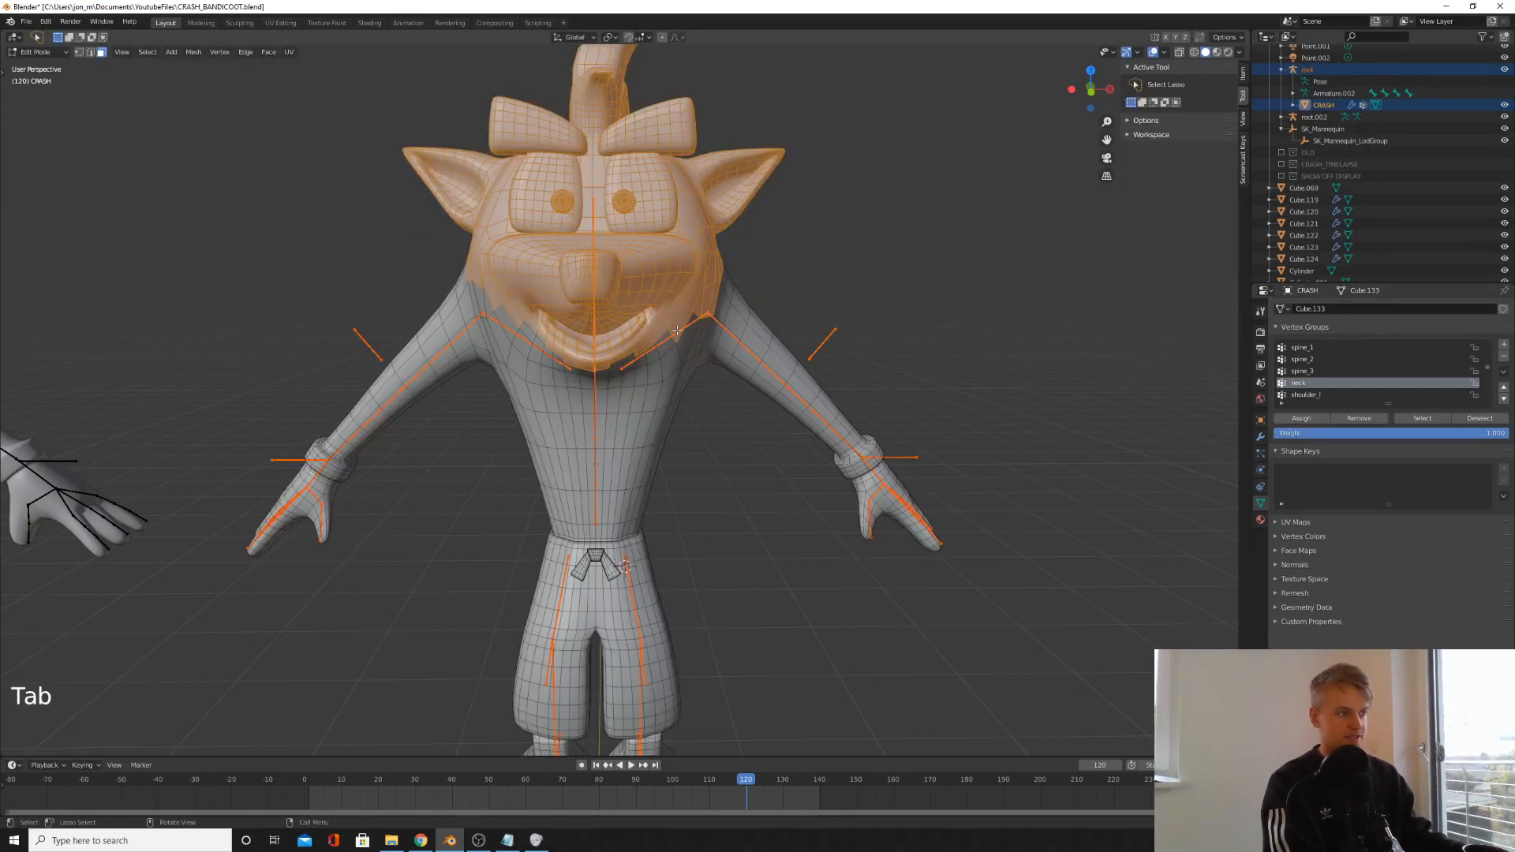
- Pick the shoulder_l bone in Weight Paint mode and remove the head vertices from its vertex group
key("Tab")
left_click(667, 340, "ctrl")
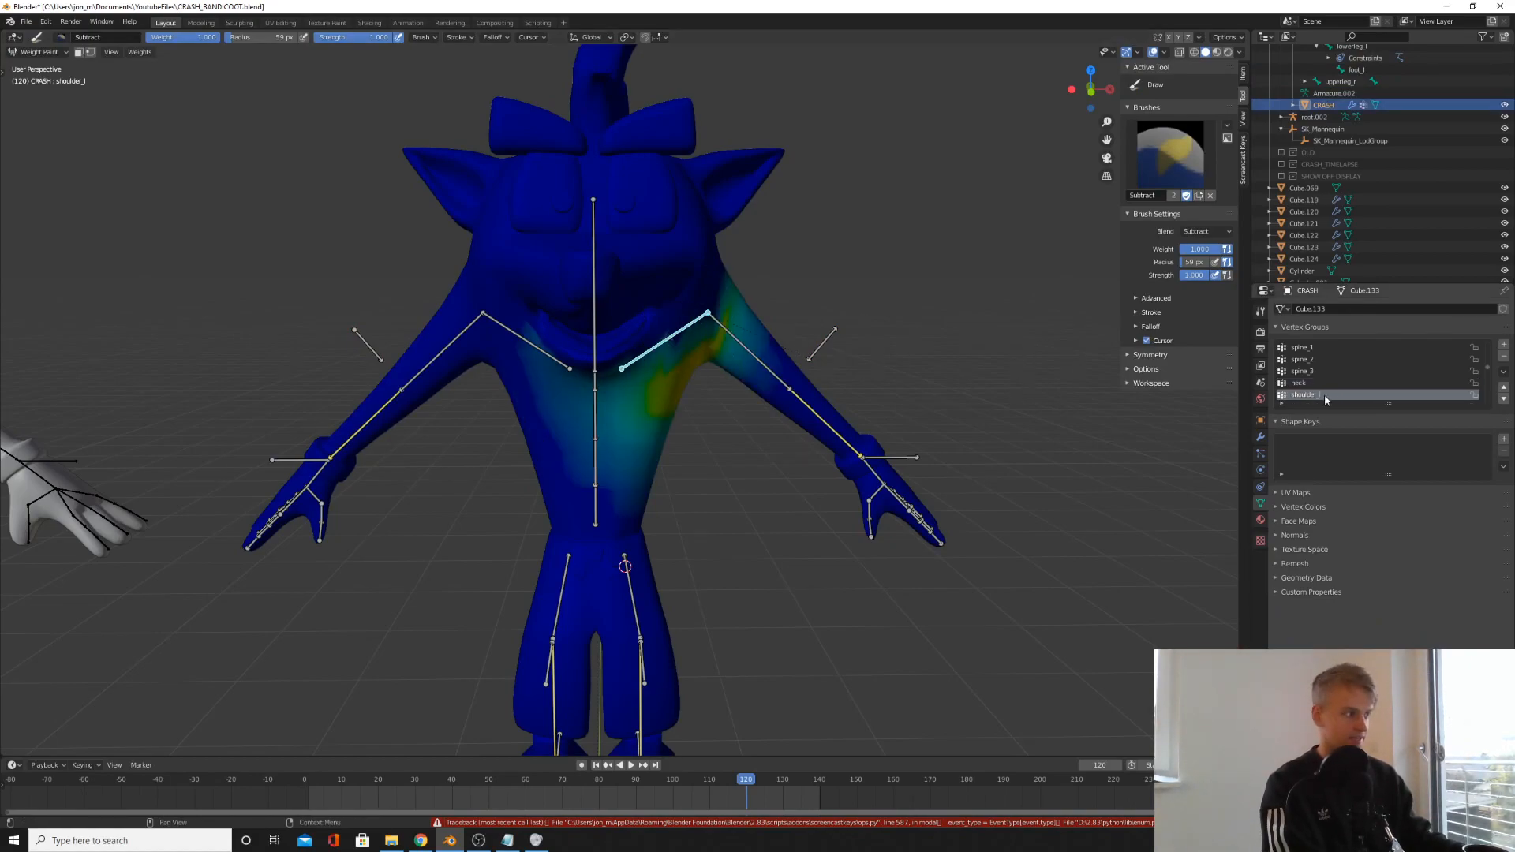
key("Tab")
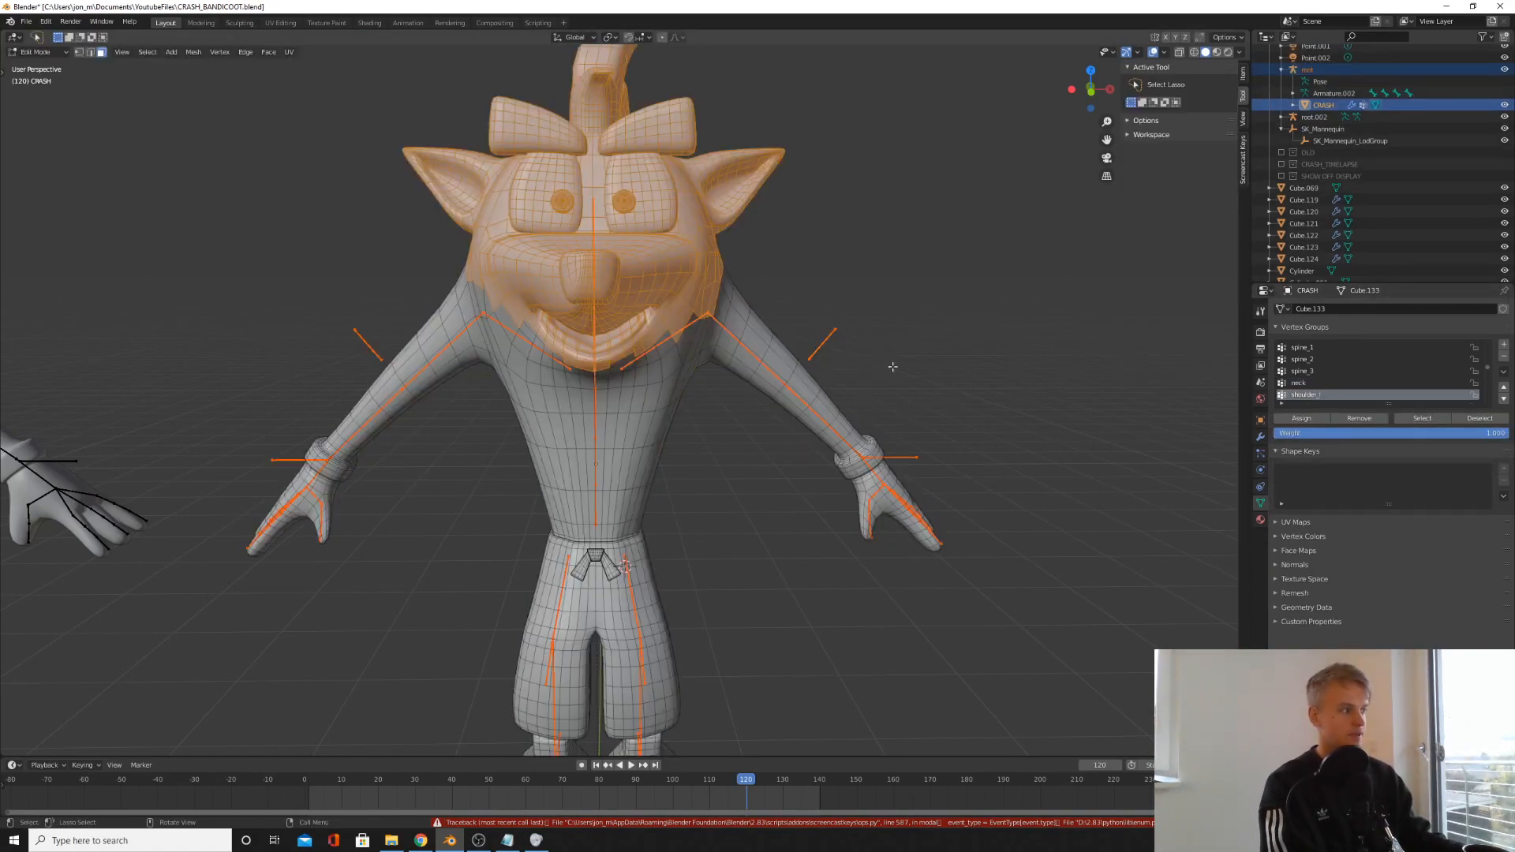
left_click(1347, 421)
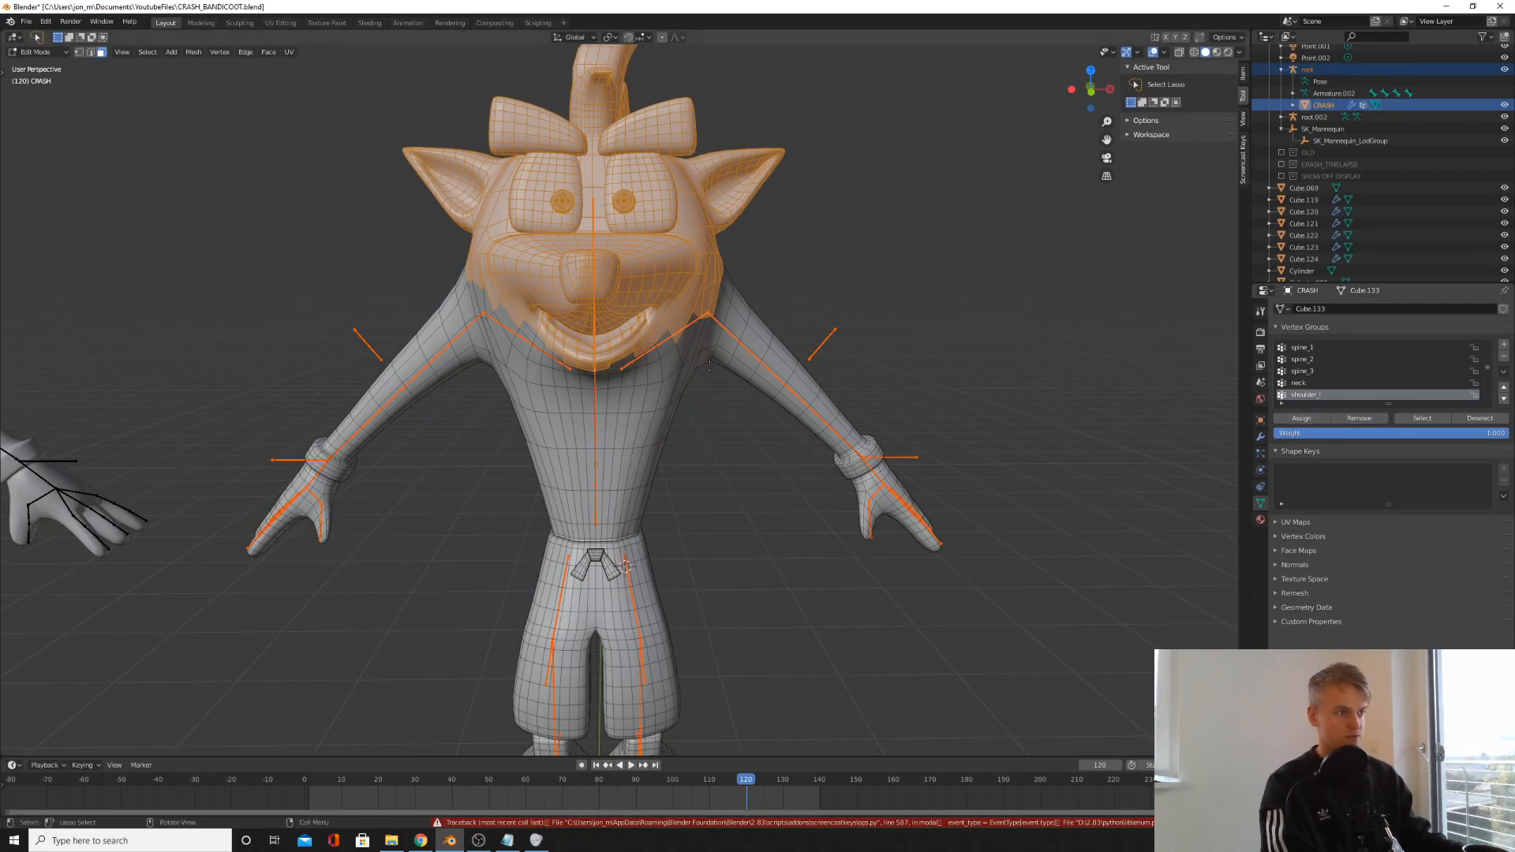
- Make shoulder_r the active bone, remove the head vertices from its vertex group and check its weights
key("Tab")
left_click(518, 338, "ctrl")
key("Tab")
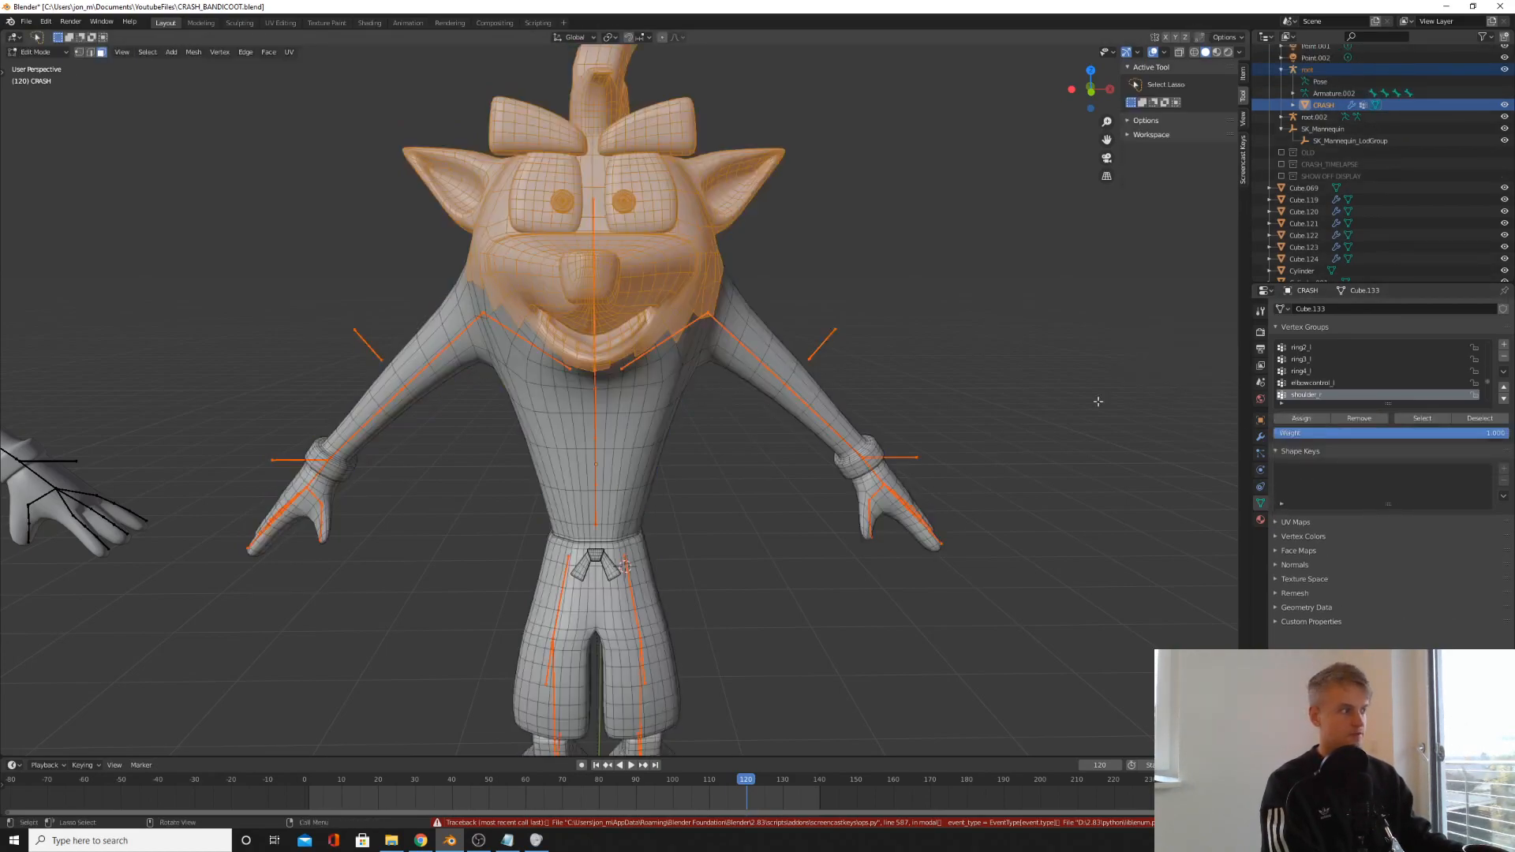
key("Tab")
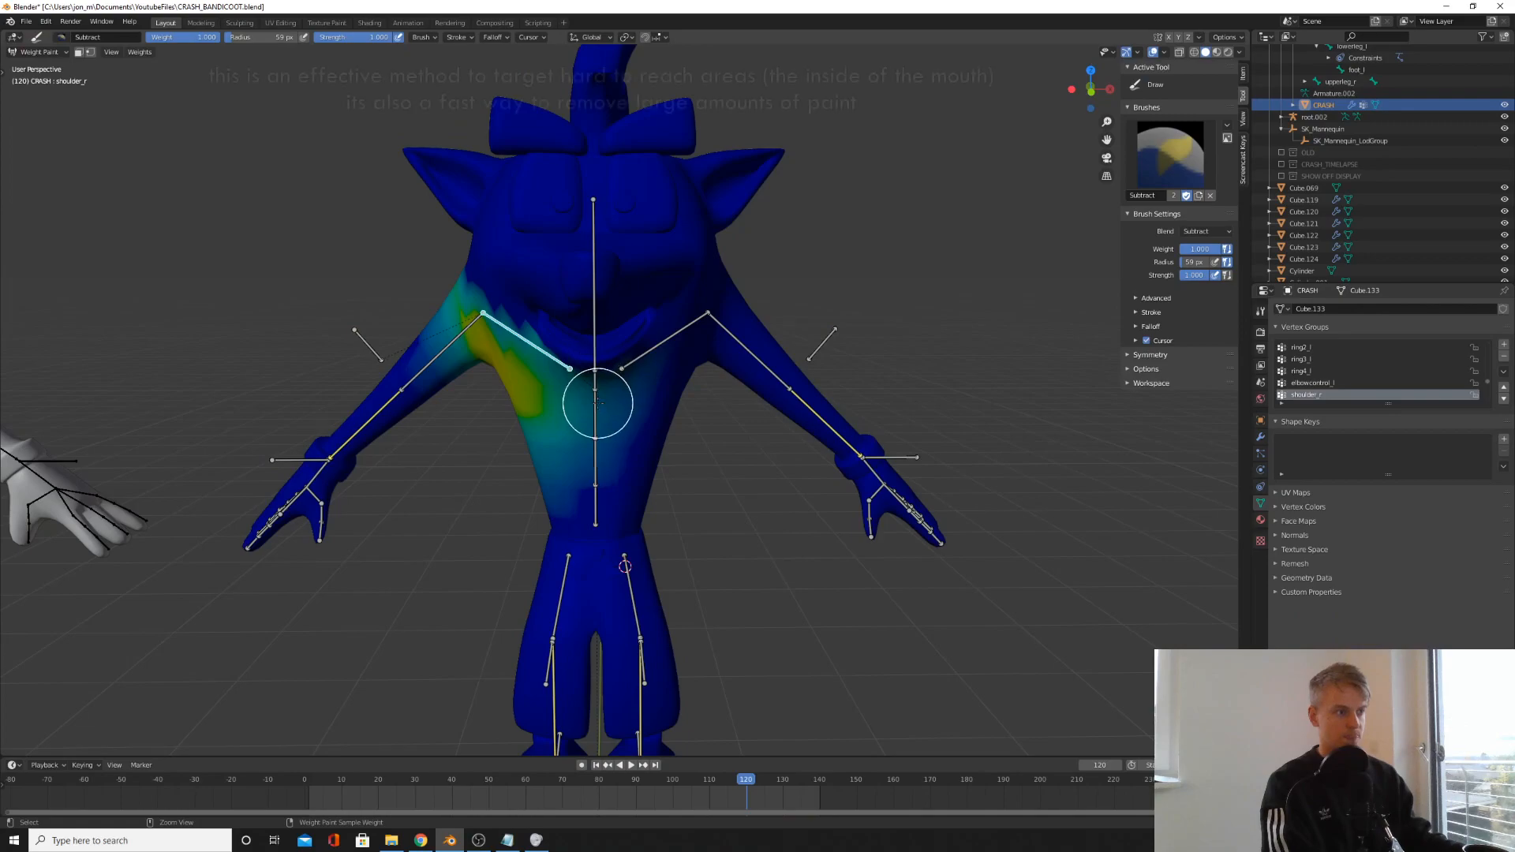
- Pick the spine_3 bone, remove the head vertices from its vertex group and check the weights on the torso
left_click(602, 396, "ctrl")
key("Tab")
left_click(1356, 420)
key("Tab")
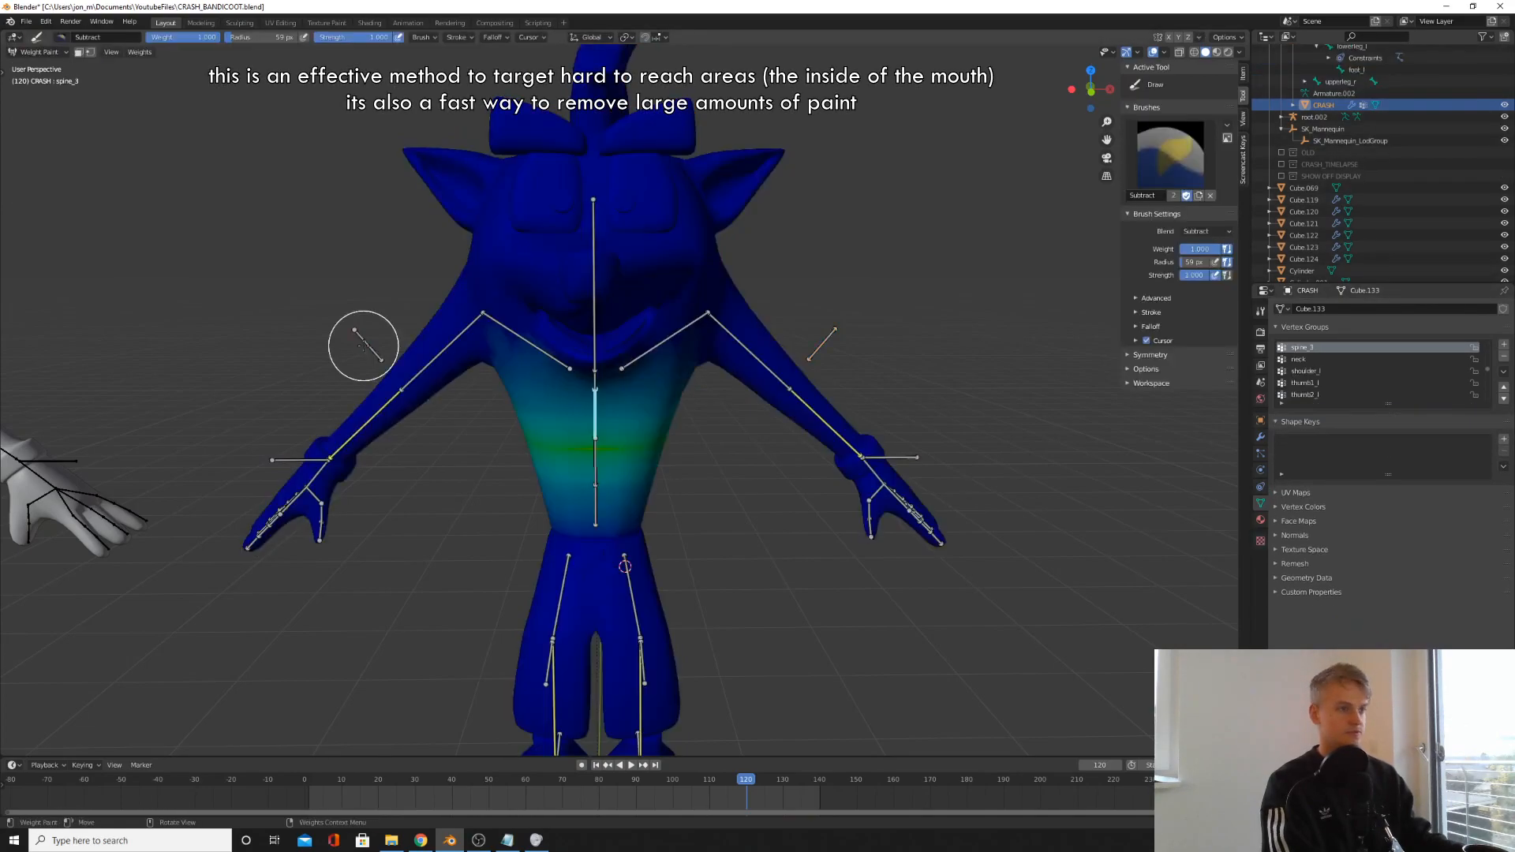
- Remove the head vertices from the vertex groups of both upper arm bones, picking each bone in Weight Paint mode
left_click(446, 345, "ctrl")
key("Tab")
left_click(1351, 419)
key("Tab")
left_click(744, 349, "ctrl")
key("Tab")
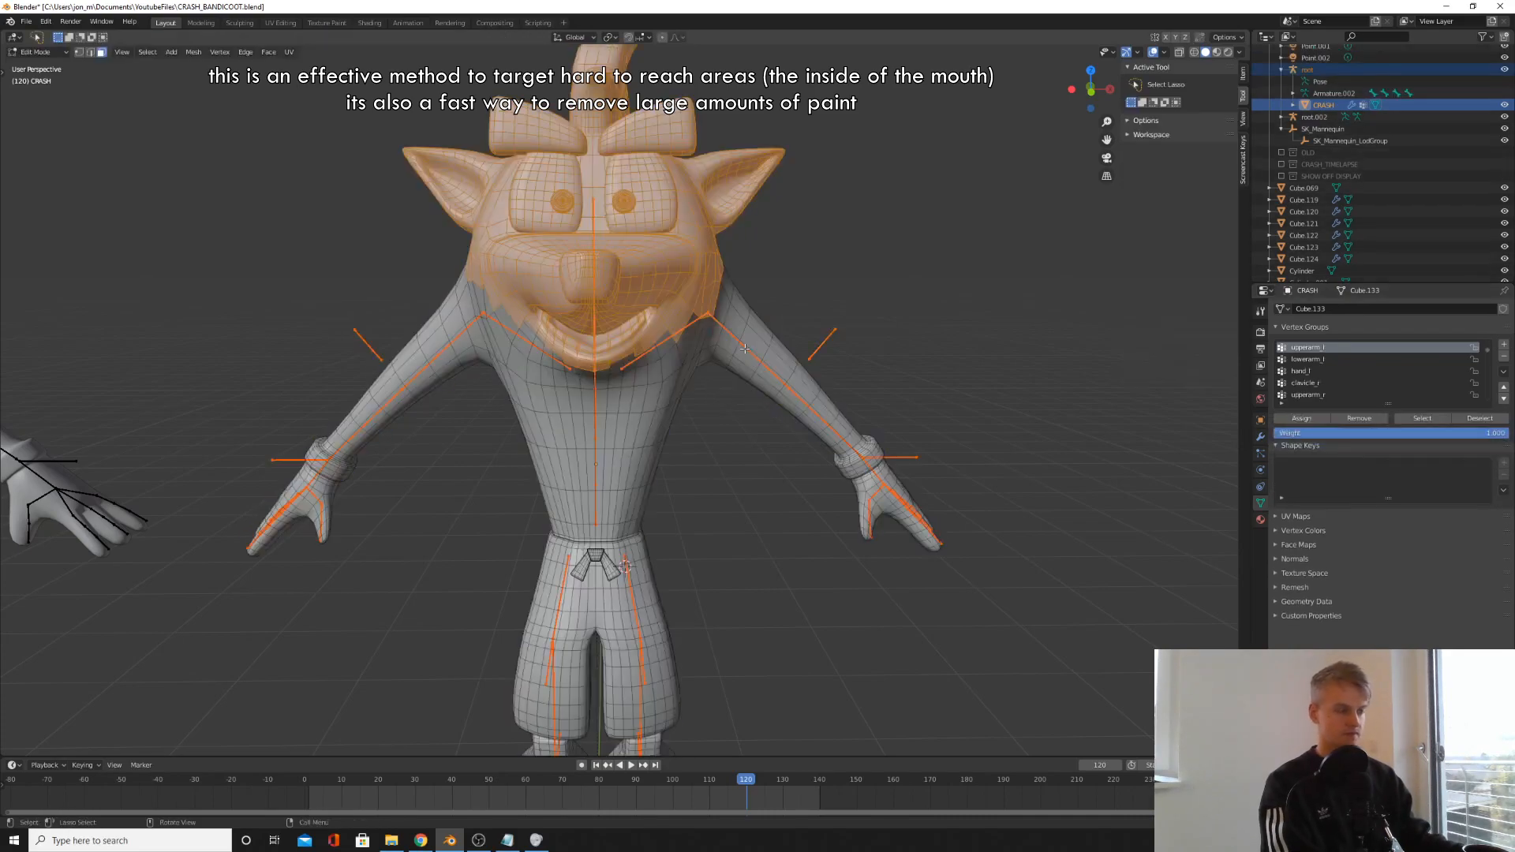
left_click(1372, 420)
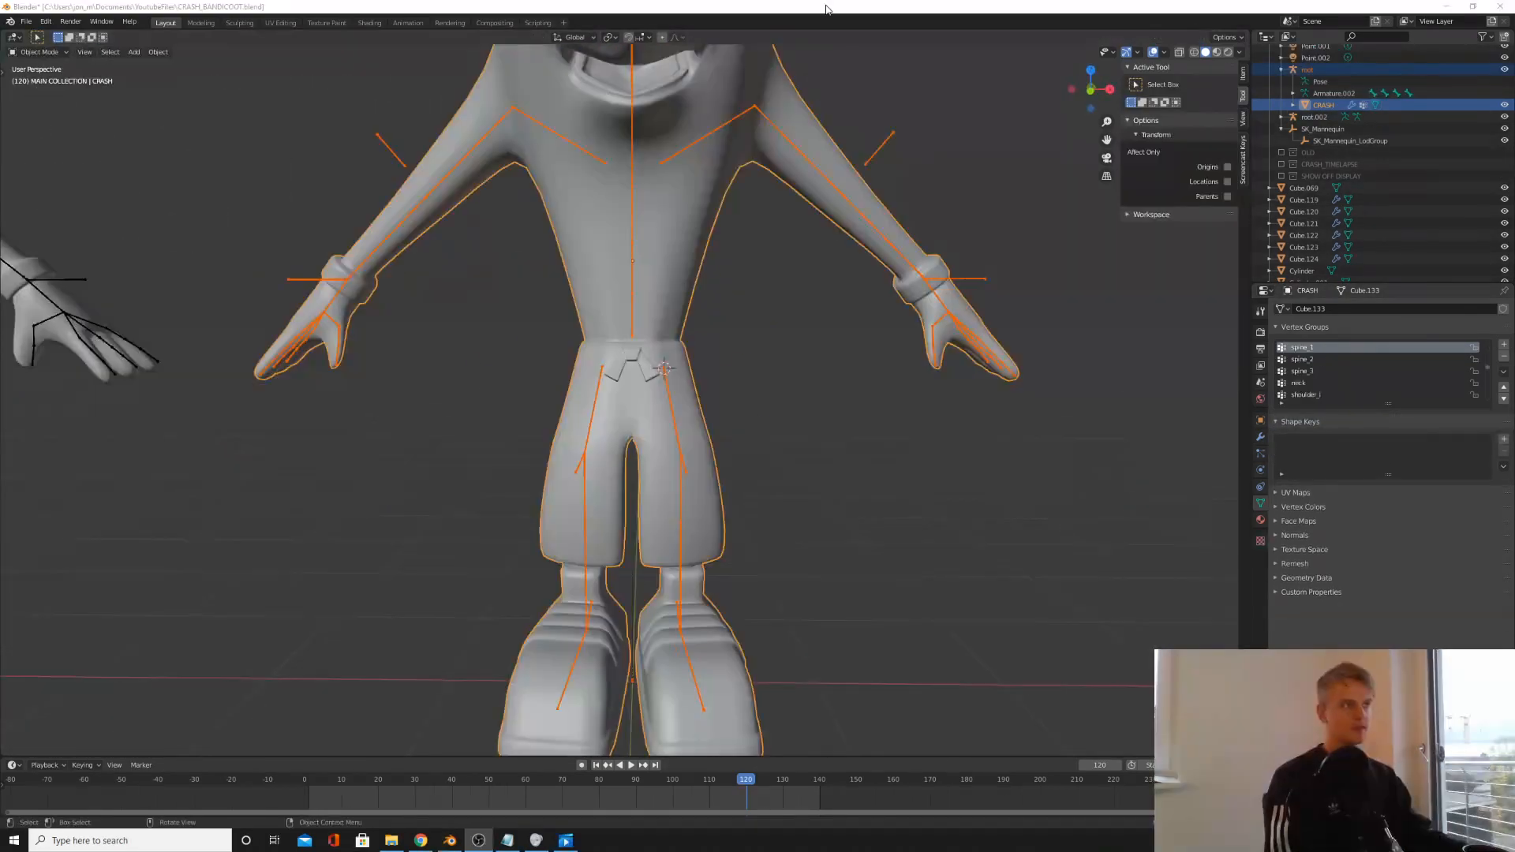
- Select the linked knot geometry on the shorts' waistband and check the spine_1 weights on it in Weight Paint mode
left_click(826, 10)
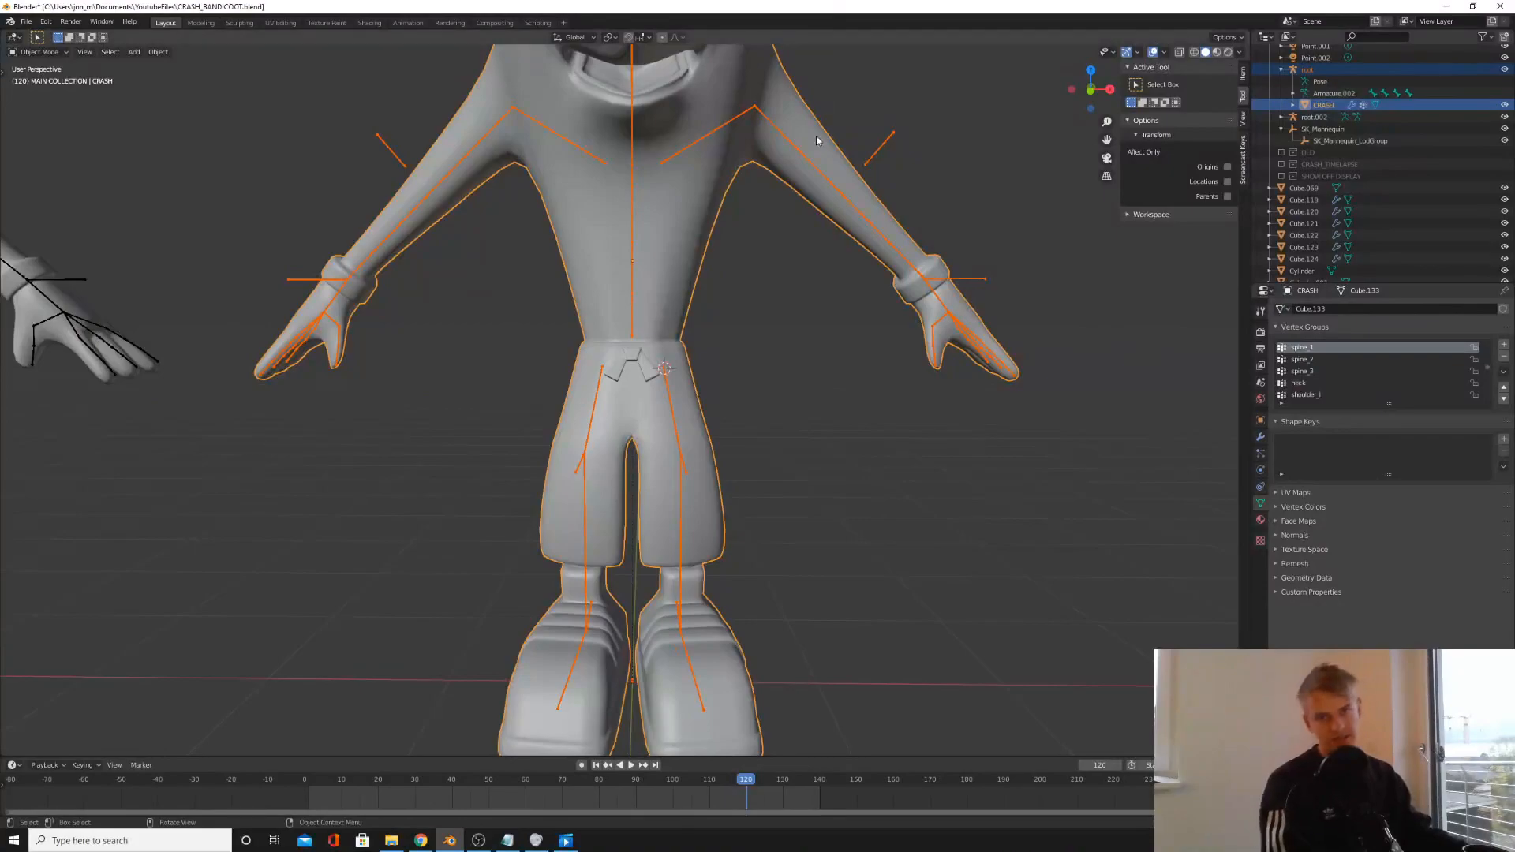
key("Tab")
scroll(750, 338, "up", 2)
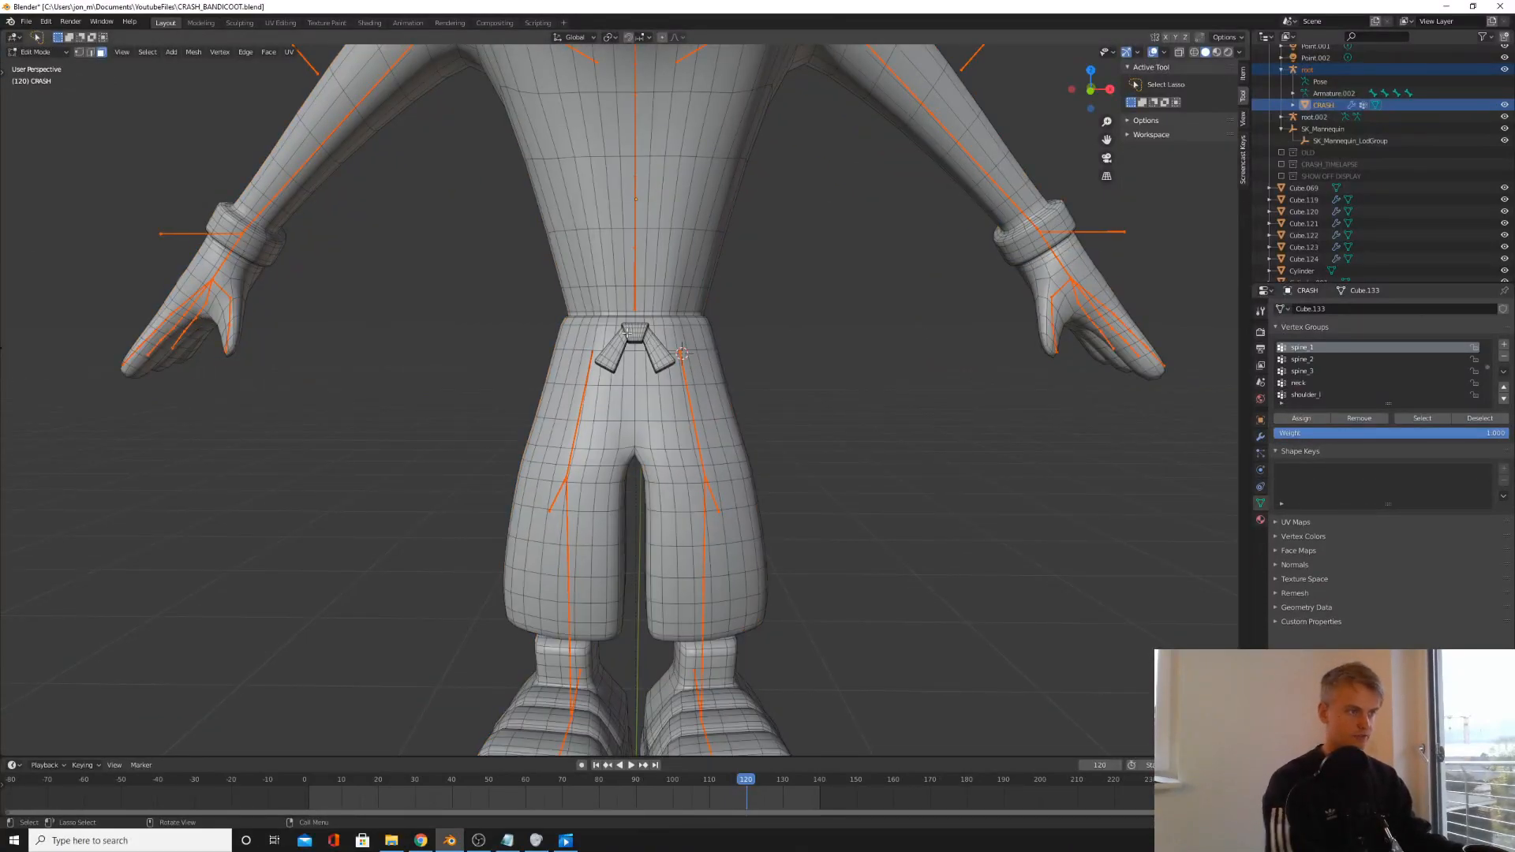
key("l")
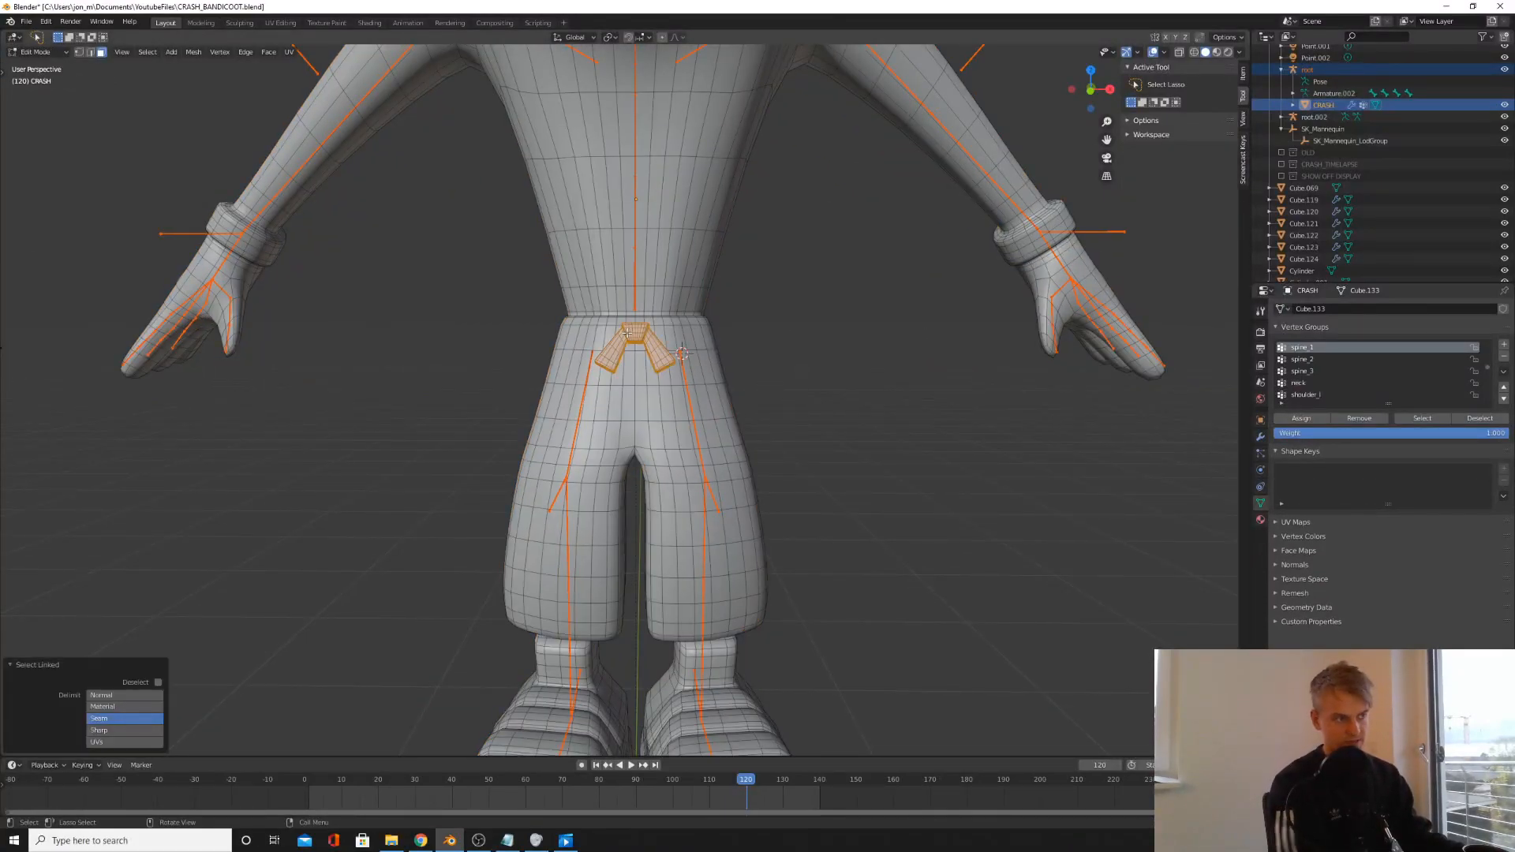
key("ctrl+Tab")
key("7")
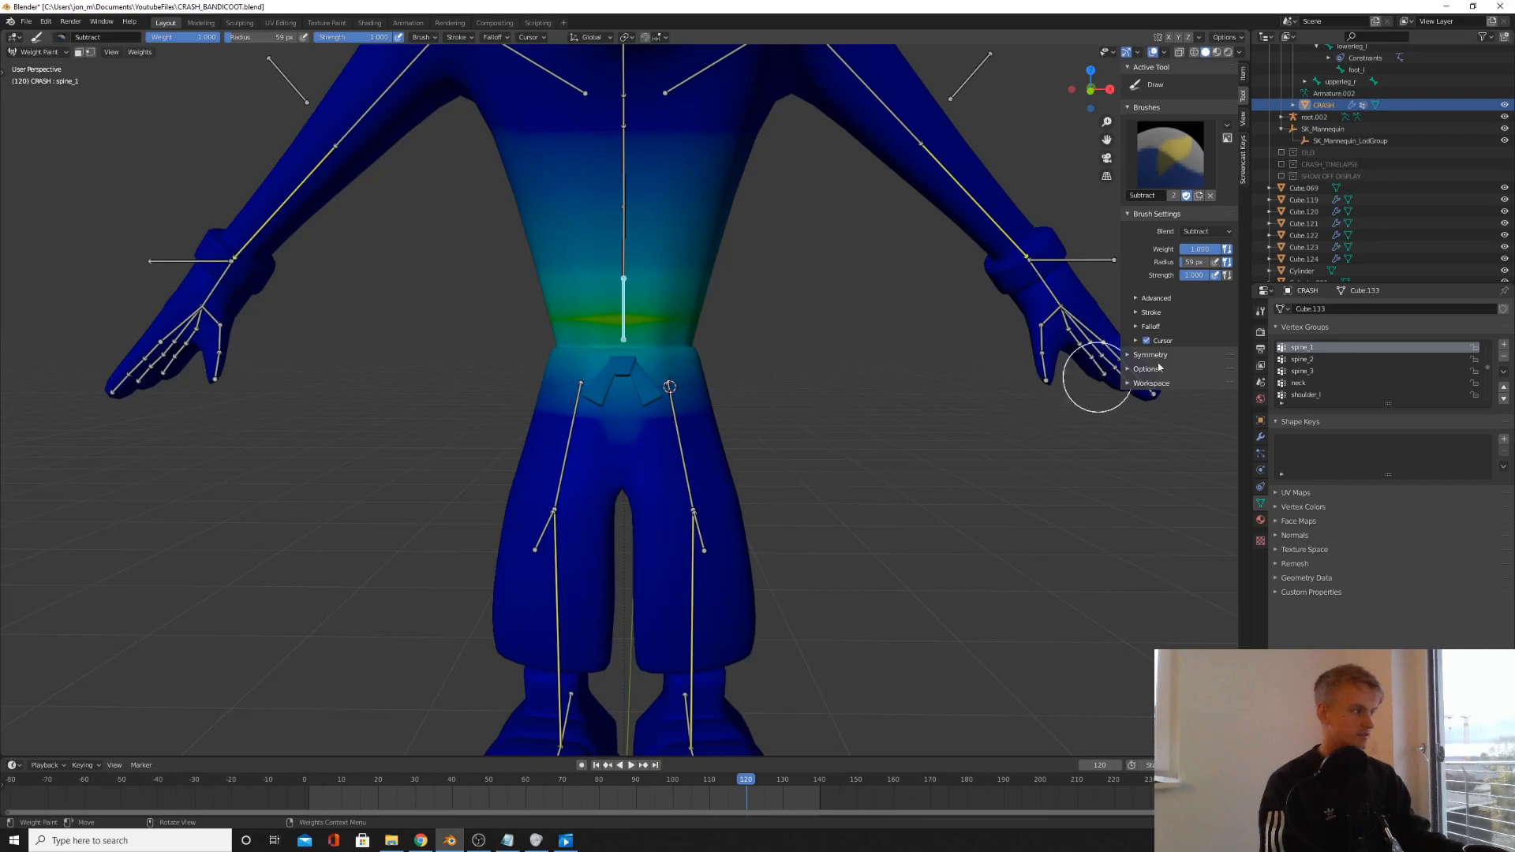
key("Tab")
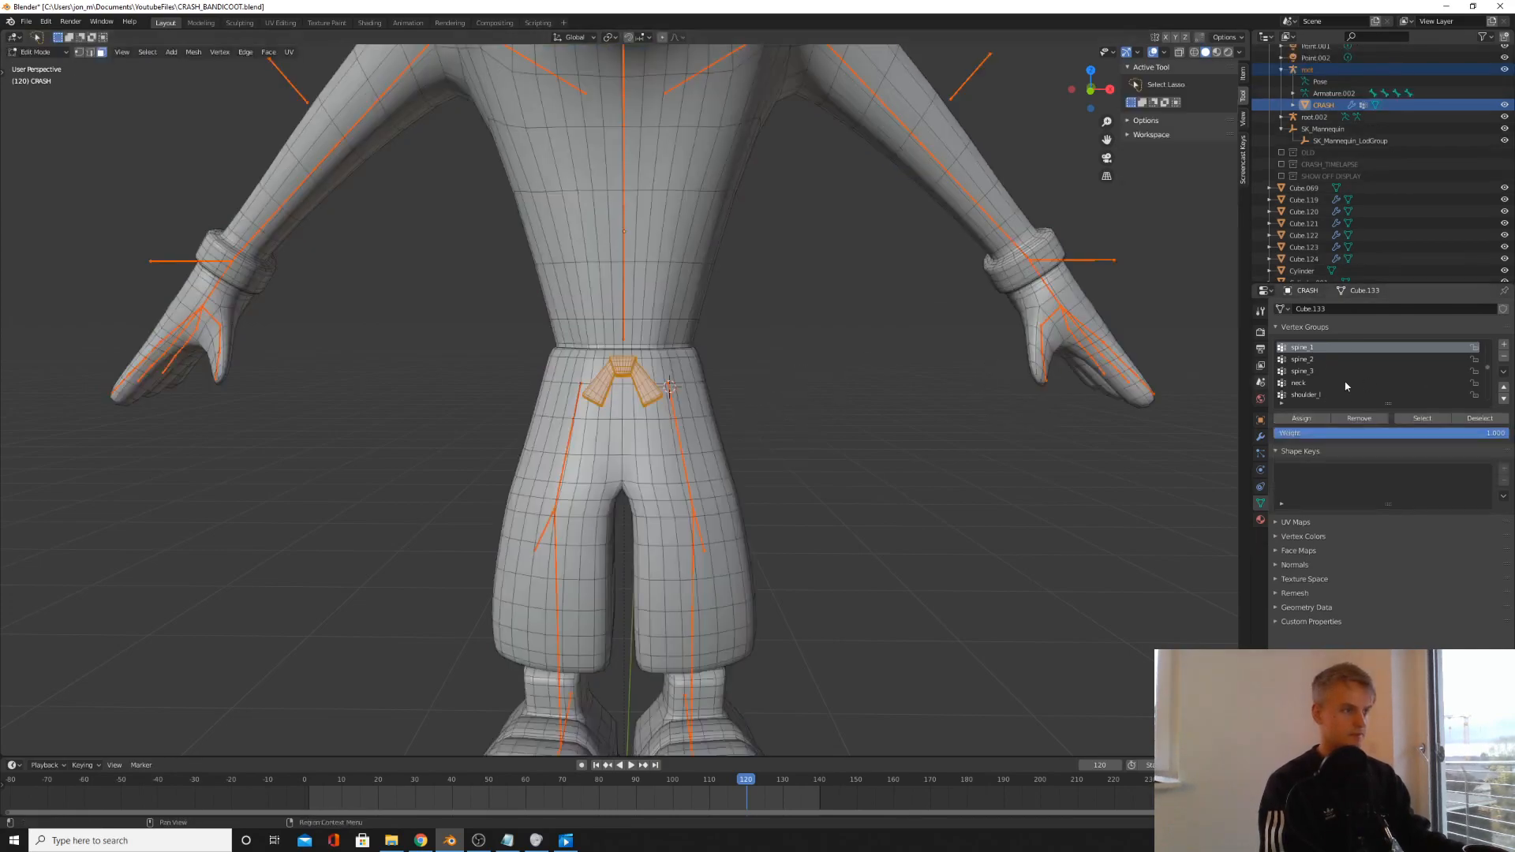
- Make spine_3 the active vertex group for the selected waistband knot, and leave Edit Mode
left_click(1305, 359)
left_click(1302, 370)
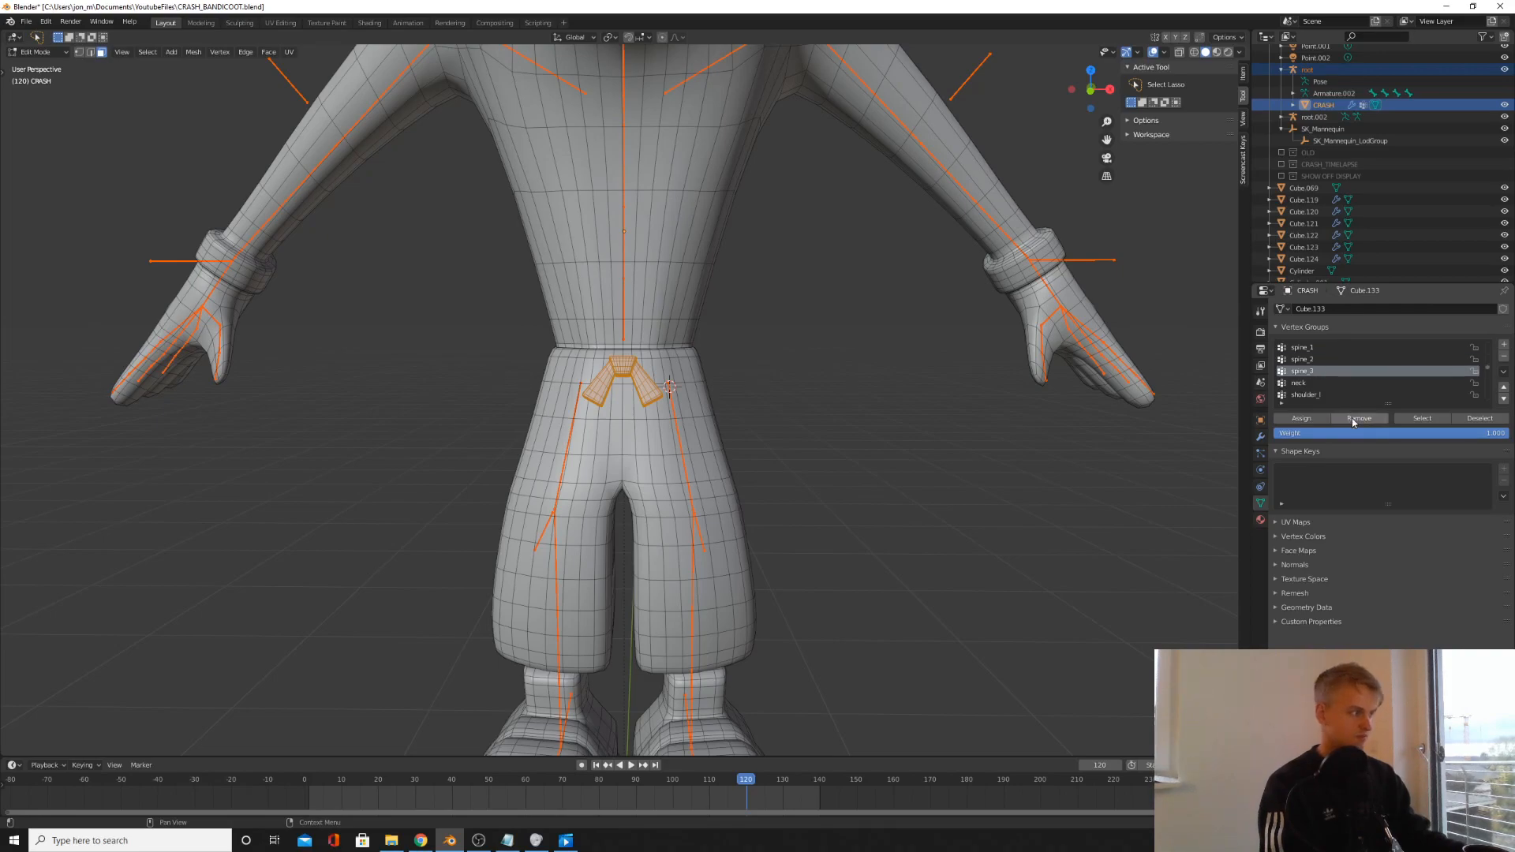
scroll(637, 348, "down", 5)
scroll(638, 348, "up", 3)
scroll(638, 348, "down", 3)
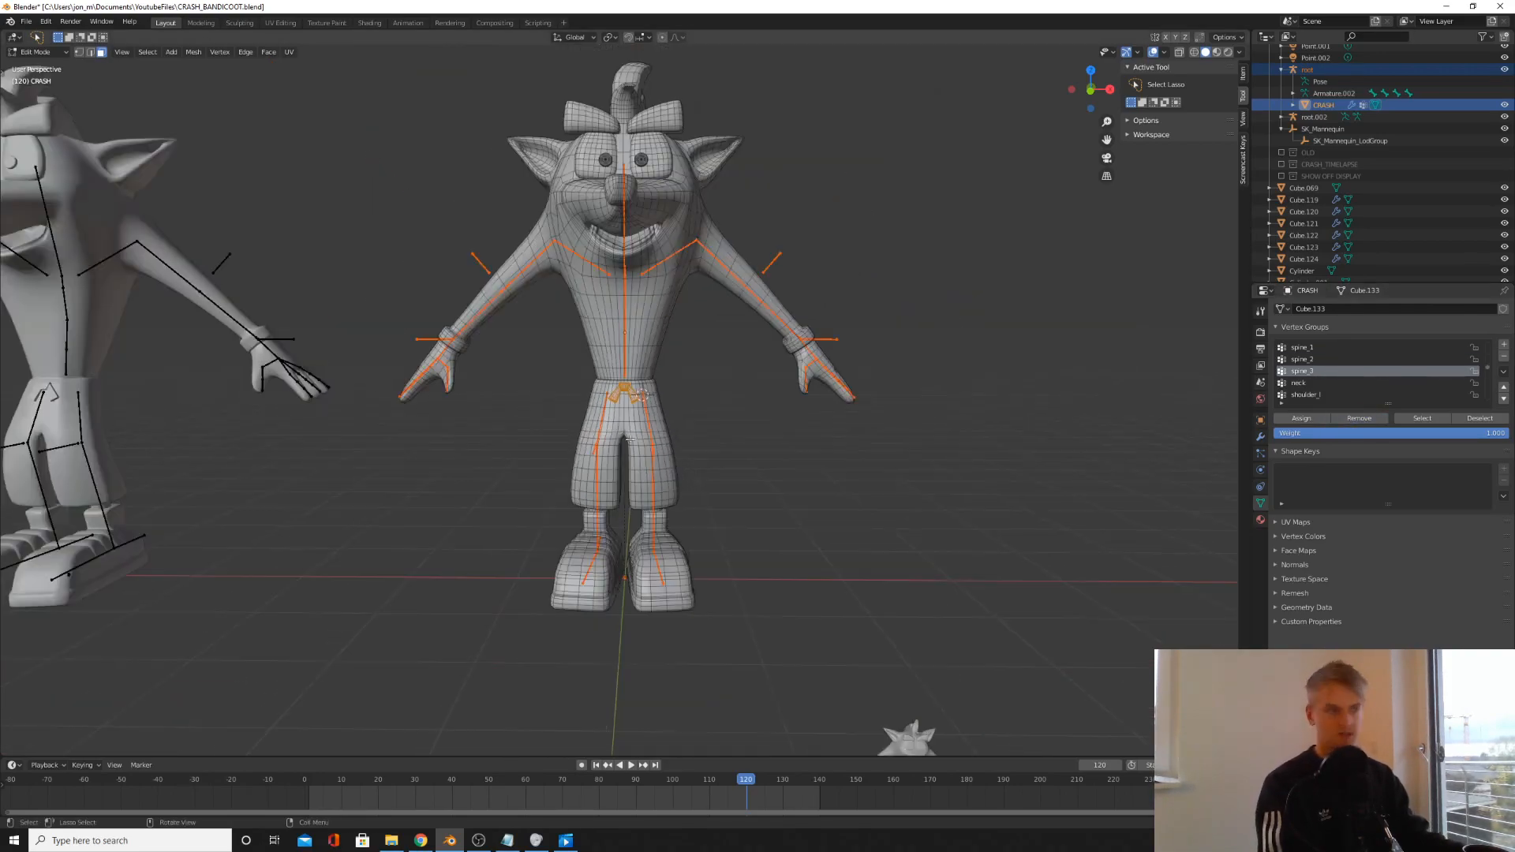
key("Tab")
- Move the handcontrol_l bone inward beside the hip to bend the left arm
scroll(647, 371, "up", 5)
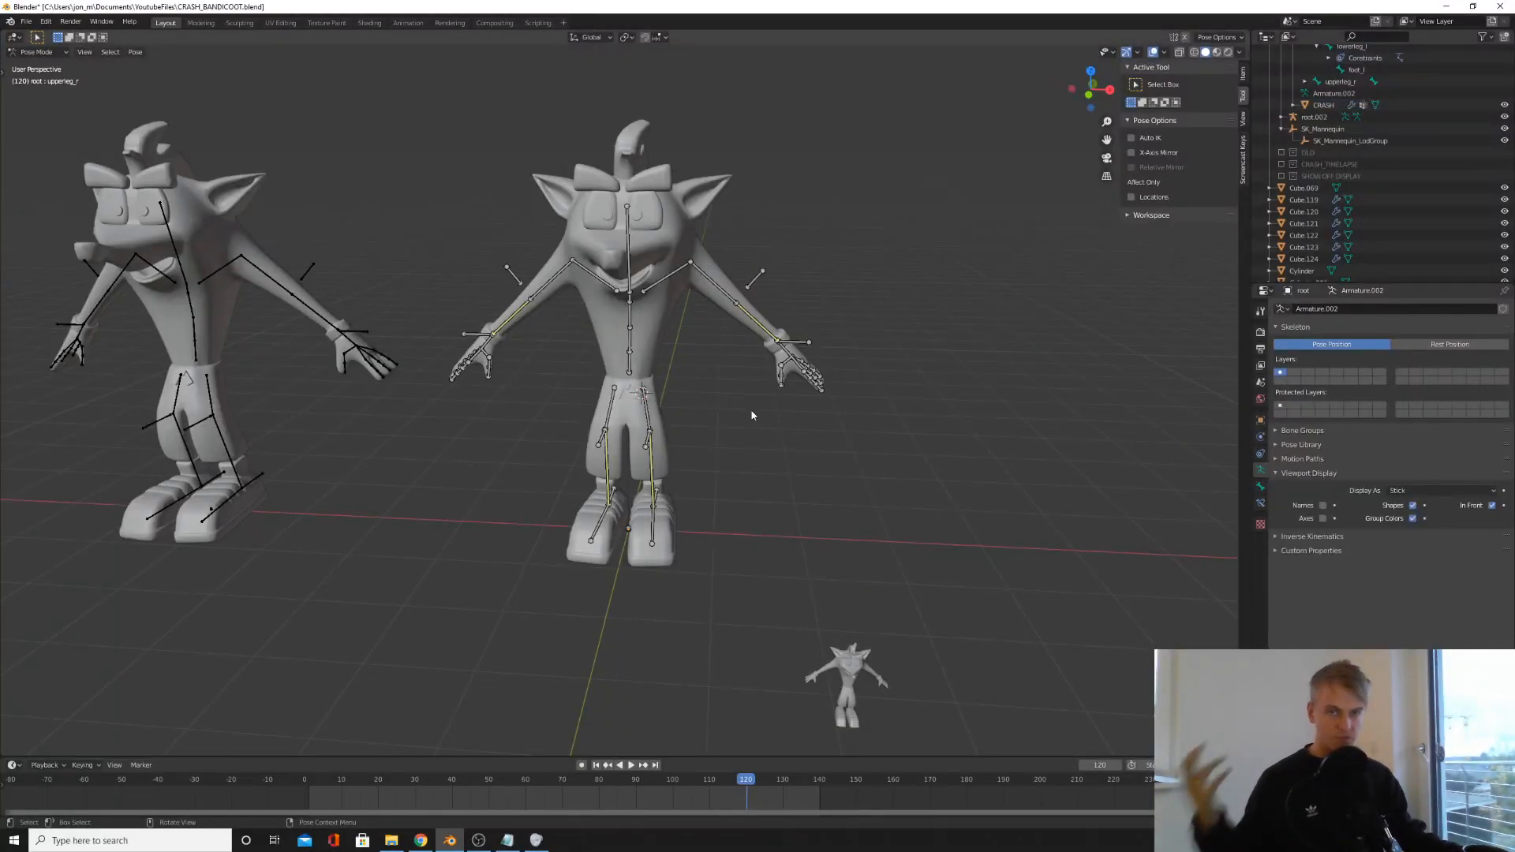
middle_click_drag(752, 332, 764, 324)
scroll(699, 372, "up", 2)
scroll(694, 382, "down", 2)
middle_click_drag(694, 382, 913, 345)
scroll(683, 388, "up", 2)
middle_click_drag(894, 406, 1010, 426)
key("g")
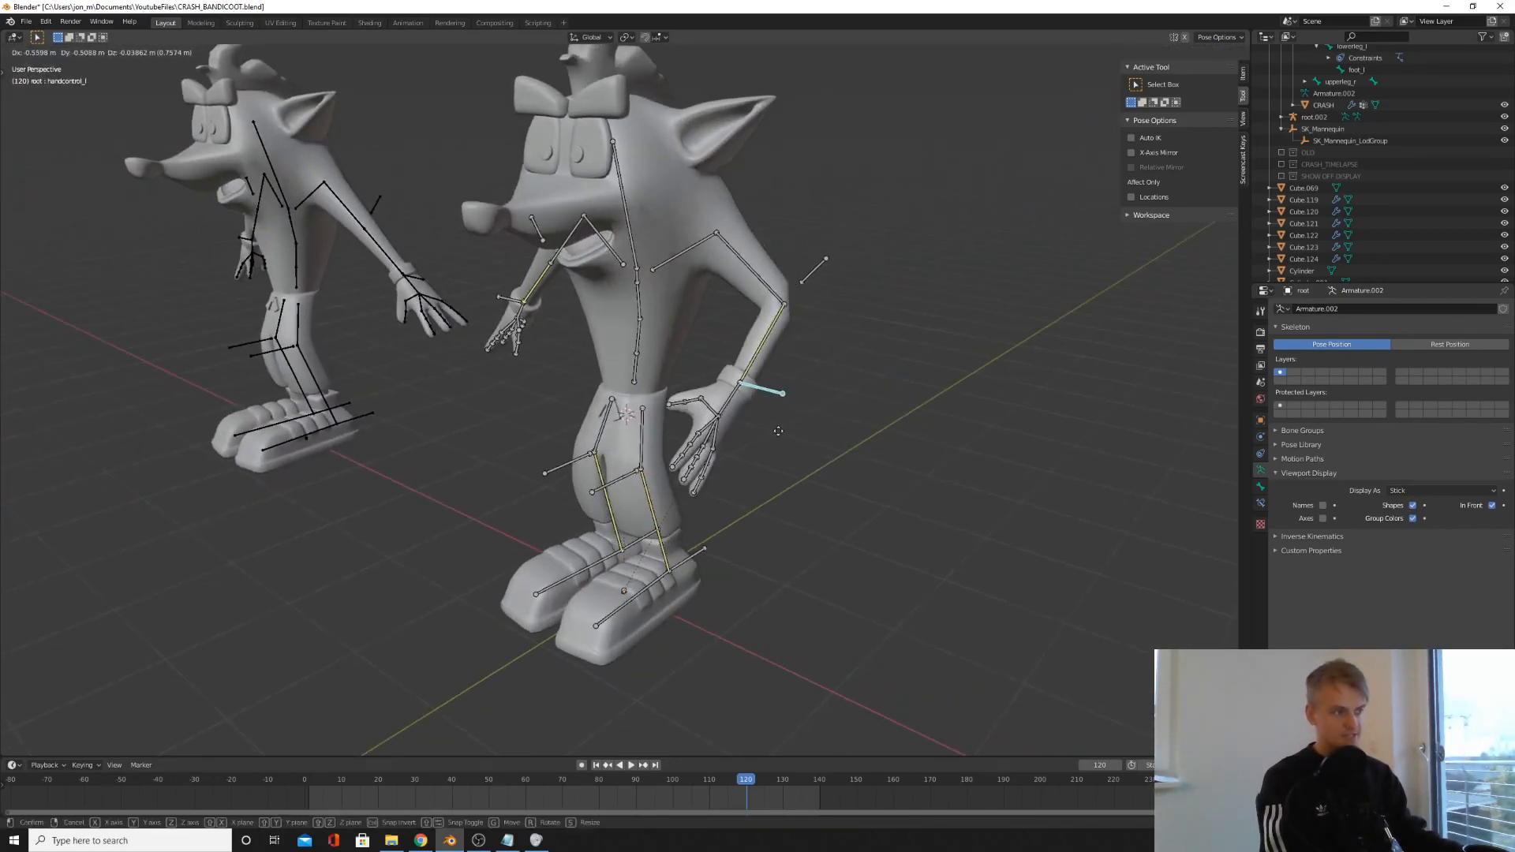
left_click(829, 410)
- Select the handcontrol_r bone and move it up and inward to bend the right arm
middle_click_drag(828, 411, 697, 415)
left_click(333, 352)
middle_click_drag(334, 353, 536, 323)
key("g")
left_click(653, 347)
- Move the footcontrol_l bone by about 0.79 m in X, -1.18 m in Y and 0.93 m in Z to lift the left leg
middle_click_drag(653, 347, 546, 403)
middle_click_drag(685, 308, 702, 318)
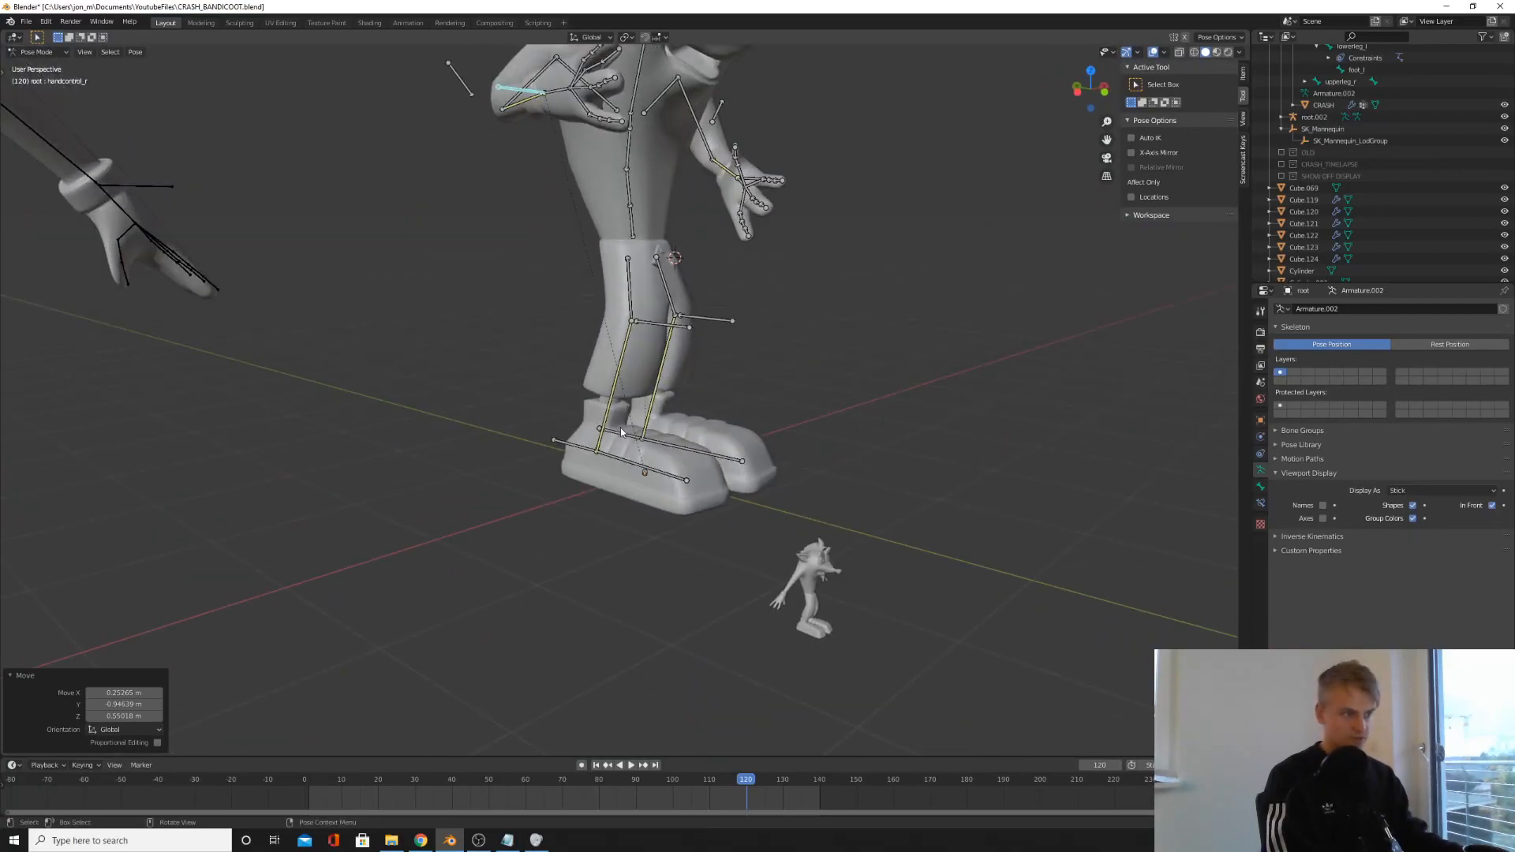
left_click(621, 430)
middle_click_drag(620, 430, 677, 431)
key("g")
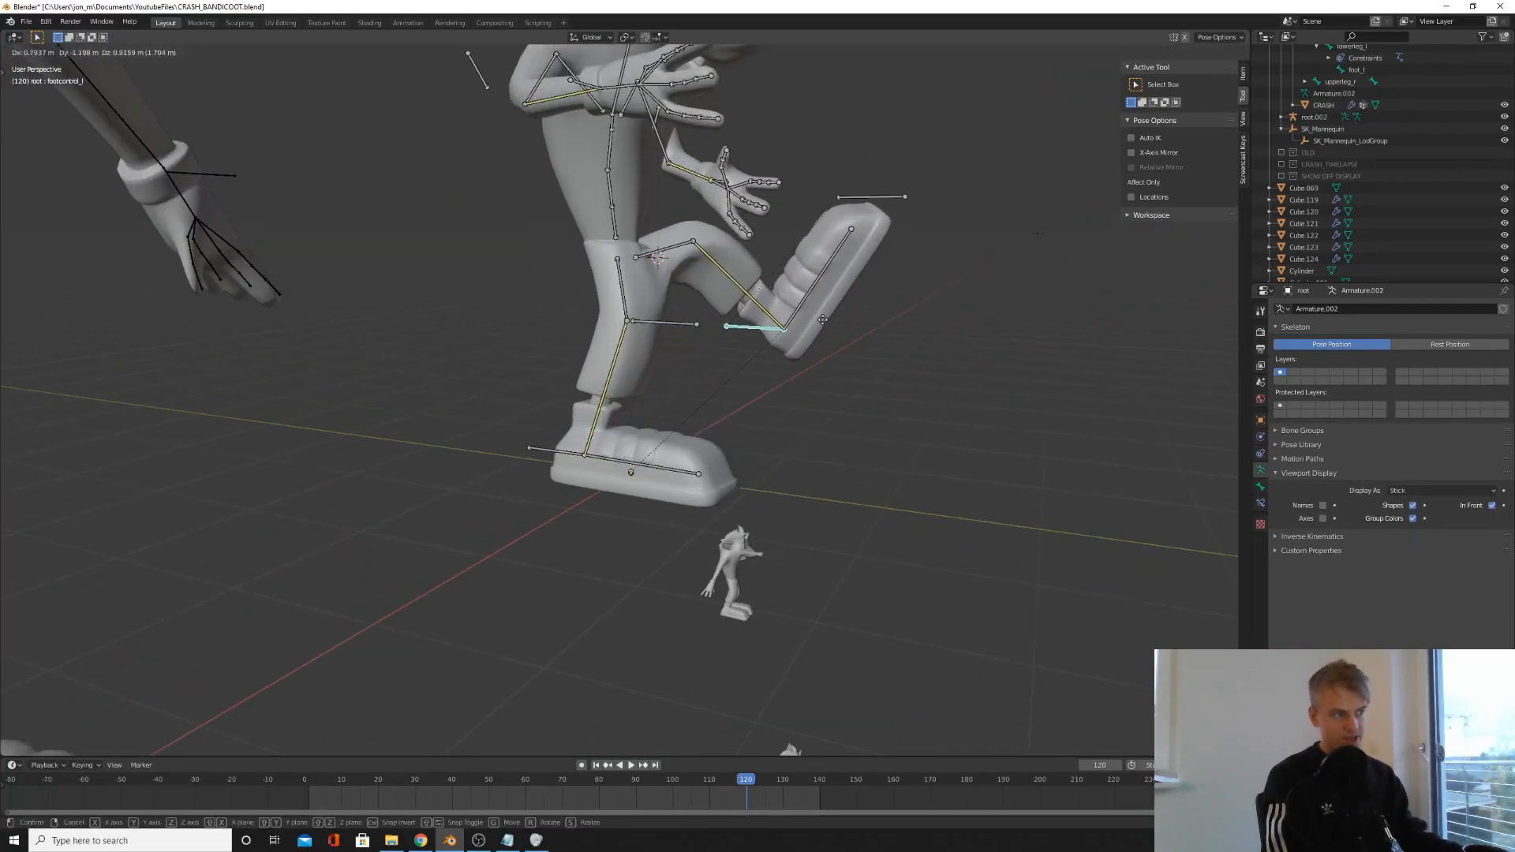
left_click(874, 218)
- Inspect the bent left leg from several sides and reposition the footcontrol_l bone again
scroll(692, 412, "up", 2)
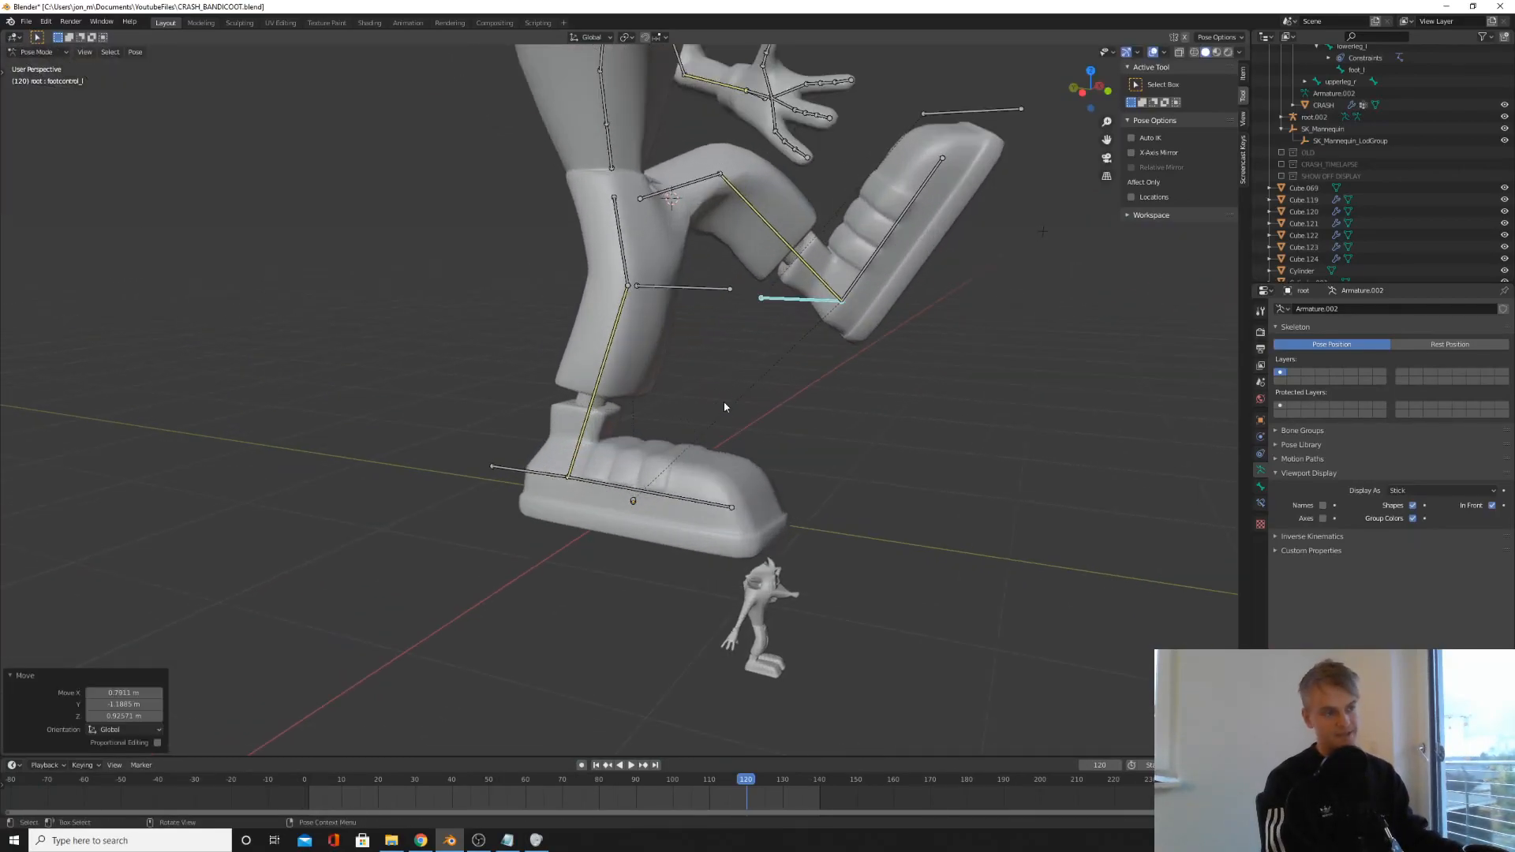
scroll(758, 457, "up", 1)
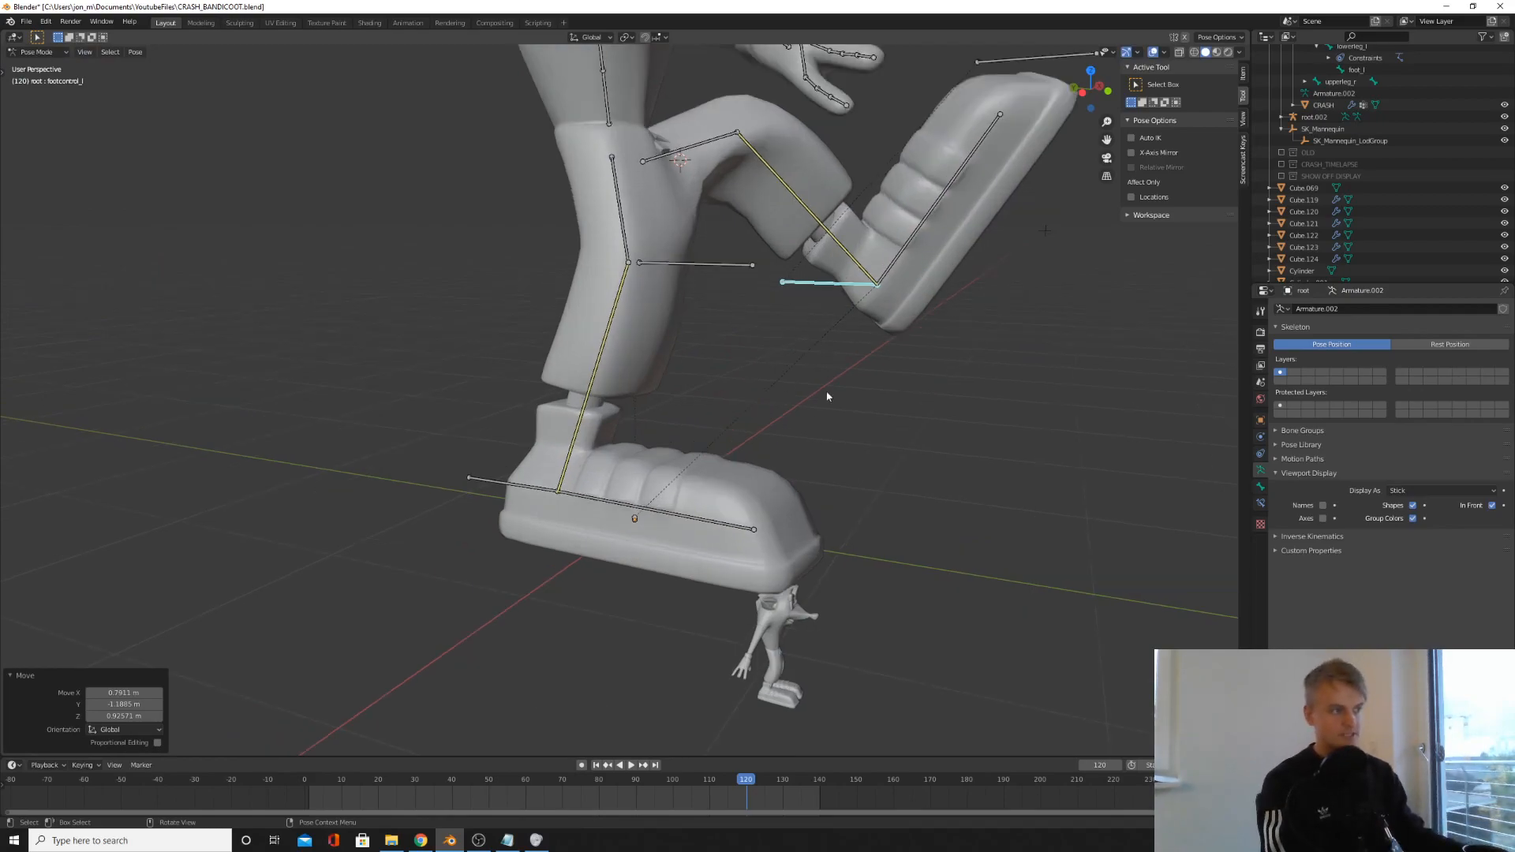
middle_click_drag(708, 386, 557, 436)
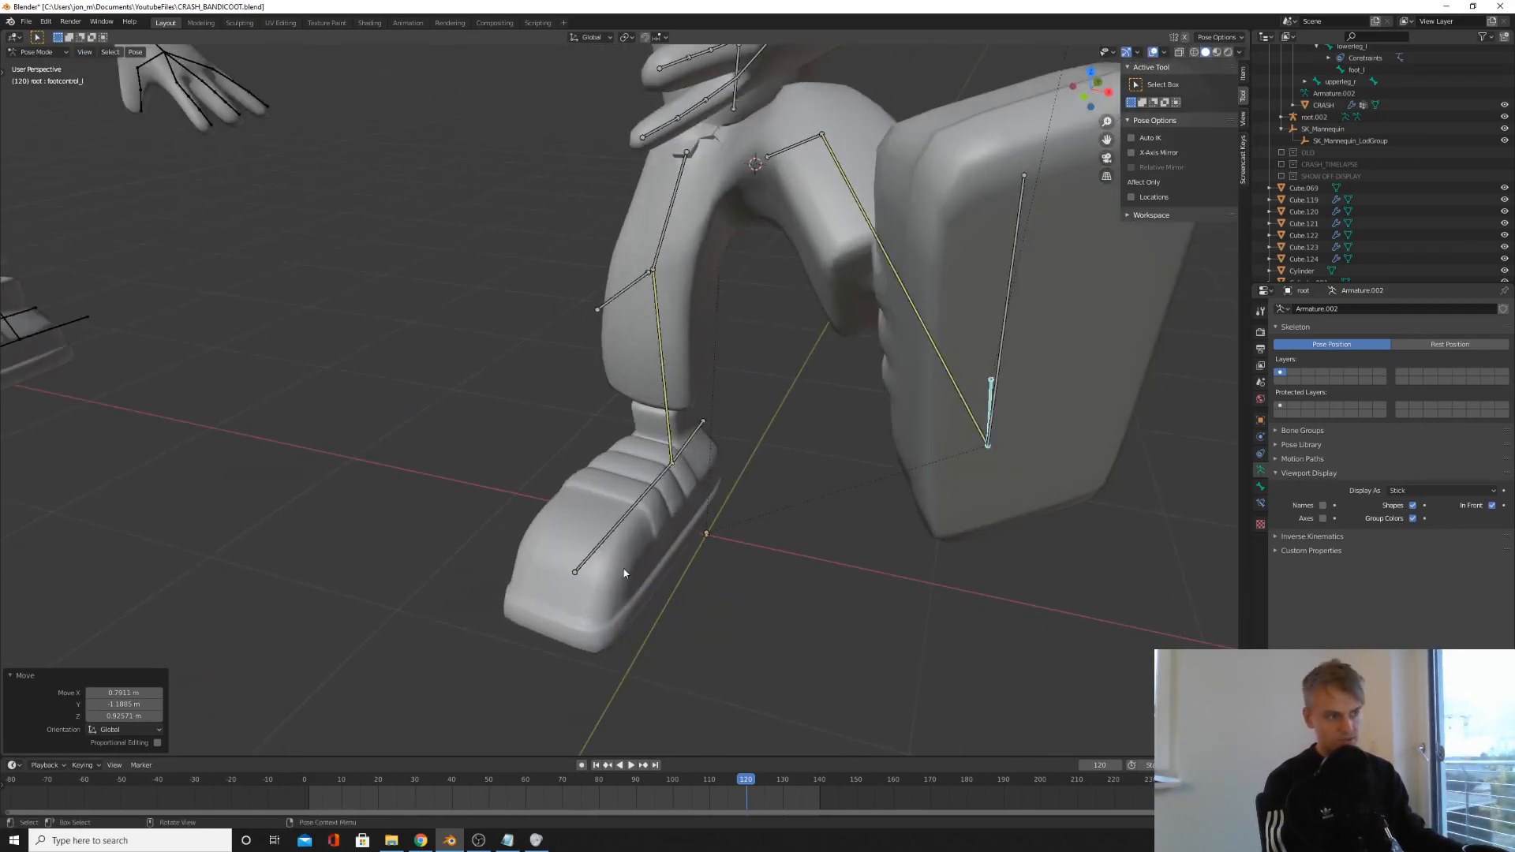
middle_click_drag(733, 381, 618, 389)
middle_click_drag(614, 330, 558, 409)
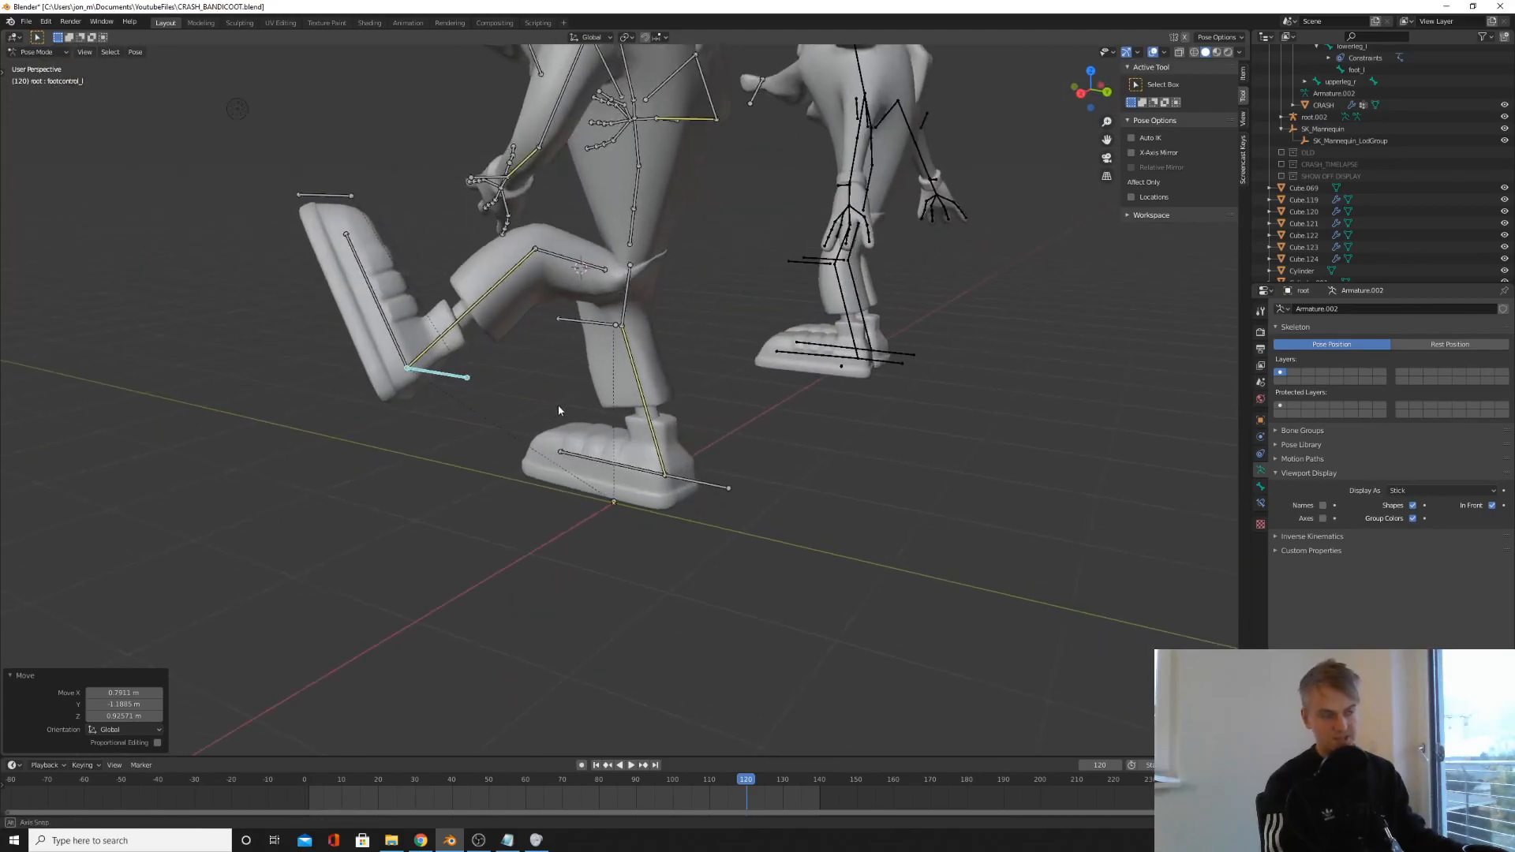
middle_click_drag(452, 387, 627, 380)
key("g")
left_click(481, 320)
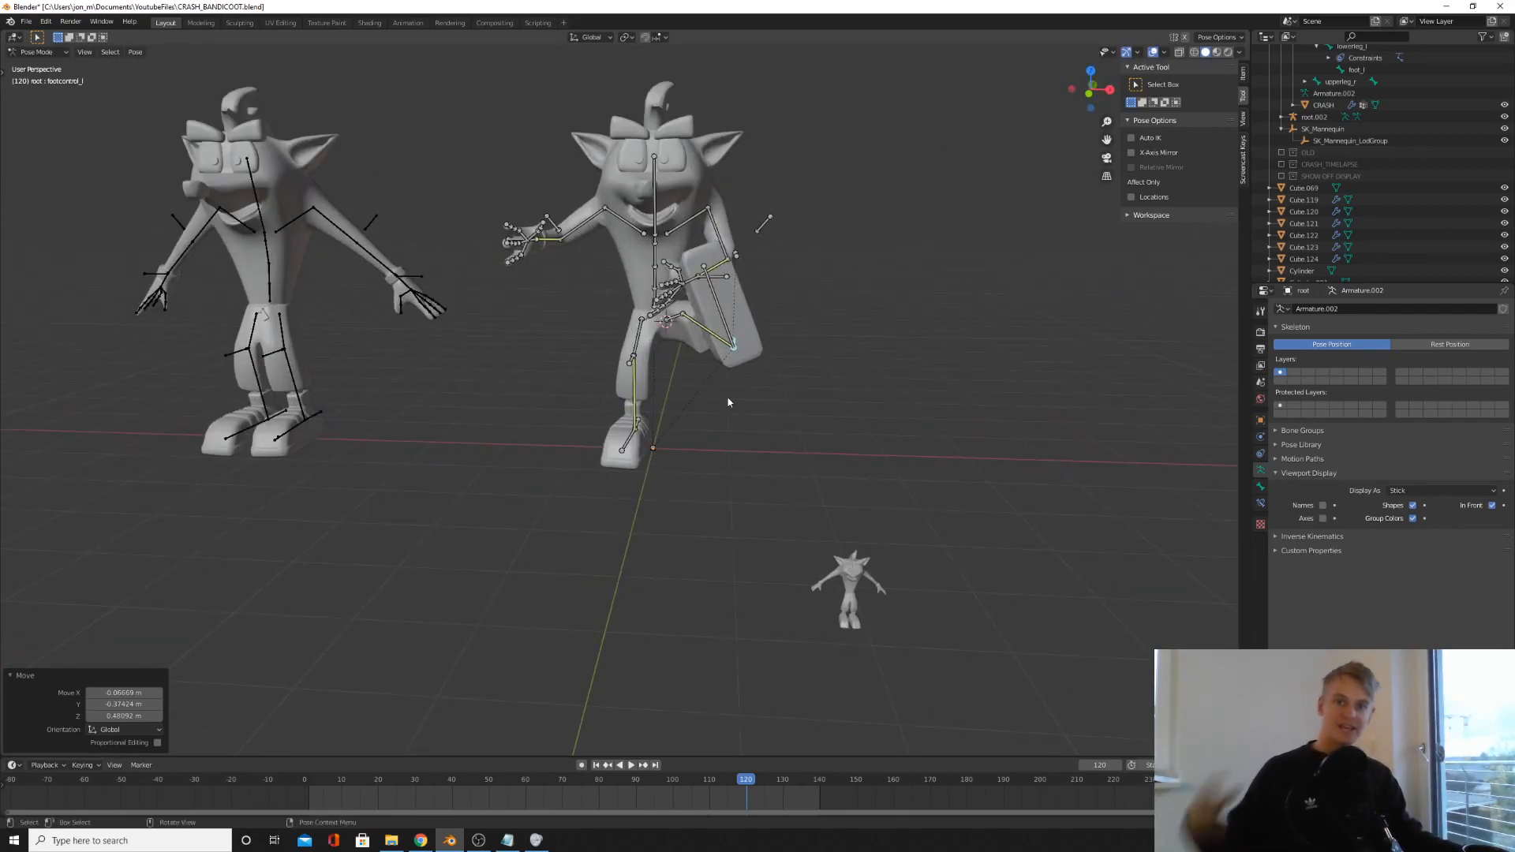
- Leave Pose Mode, select the CRASH mesh and open it in Edit Mode
scroll(696, 347, "up", 3)
scroll(696, 347, "up", 1)
middle_click_drag(695, 347, 652, 410)
key("ctrl+Tab")
left_click(639, 338)
key("Tab")
- Turn on X-ray and box-select the whole left shoe and ankle of the mesh
scroll(641, 344, "up", 1)
middle_click_drag(650, 544, 641, 466, "shift")
middle_click_drag(641, 466, 760, 544)
key("alt+z")
key("b")
left_click_drag(793, 570, 608, 379)
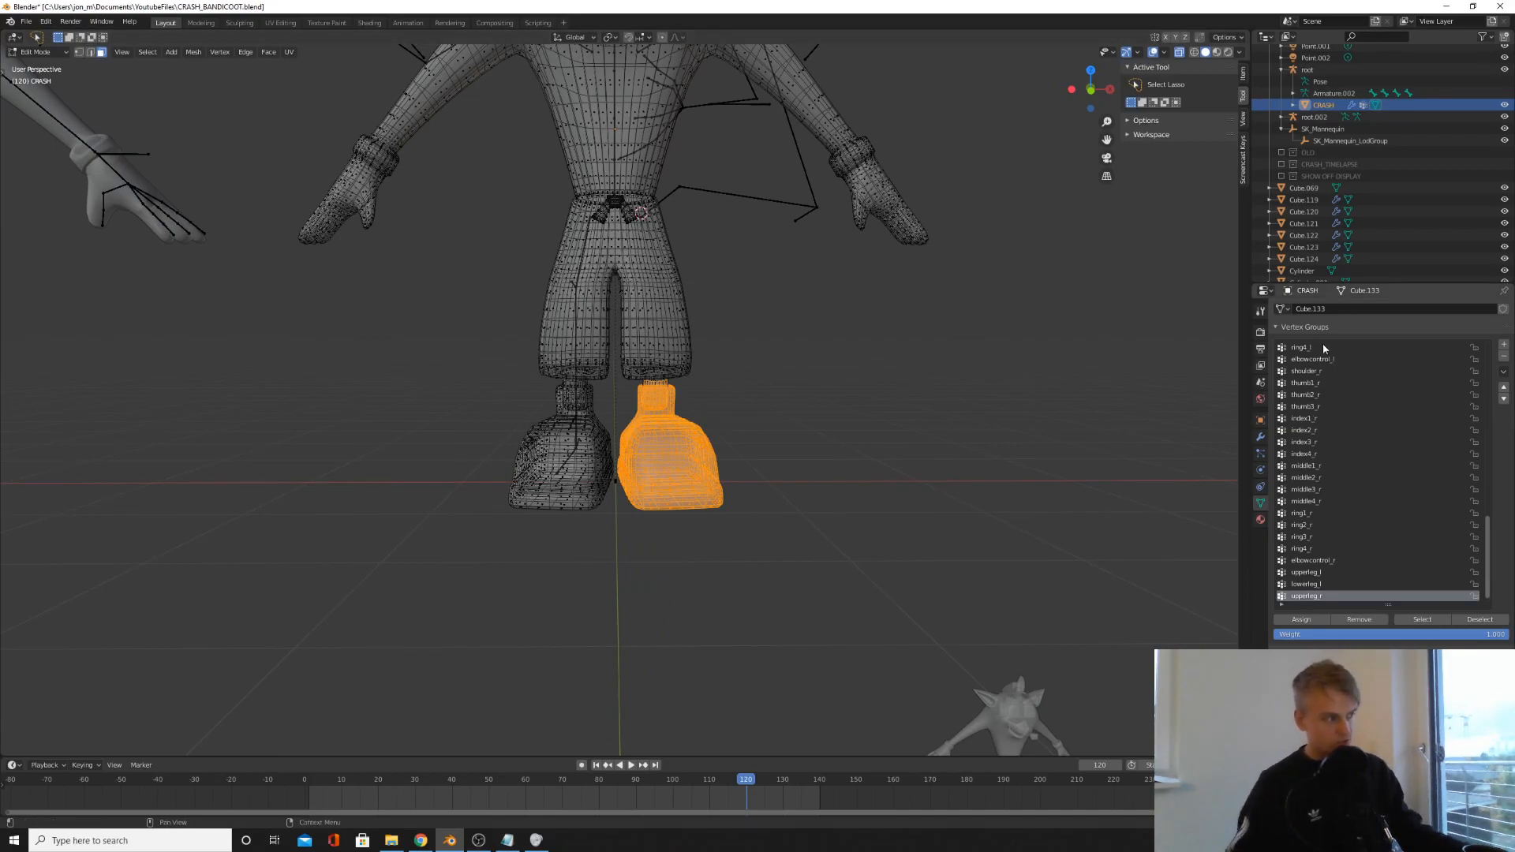
scroll(704, 475, "up", 3)
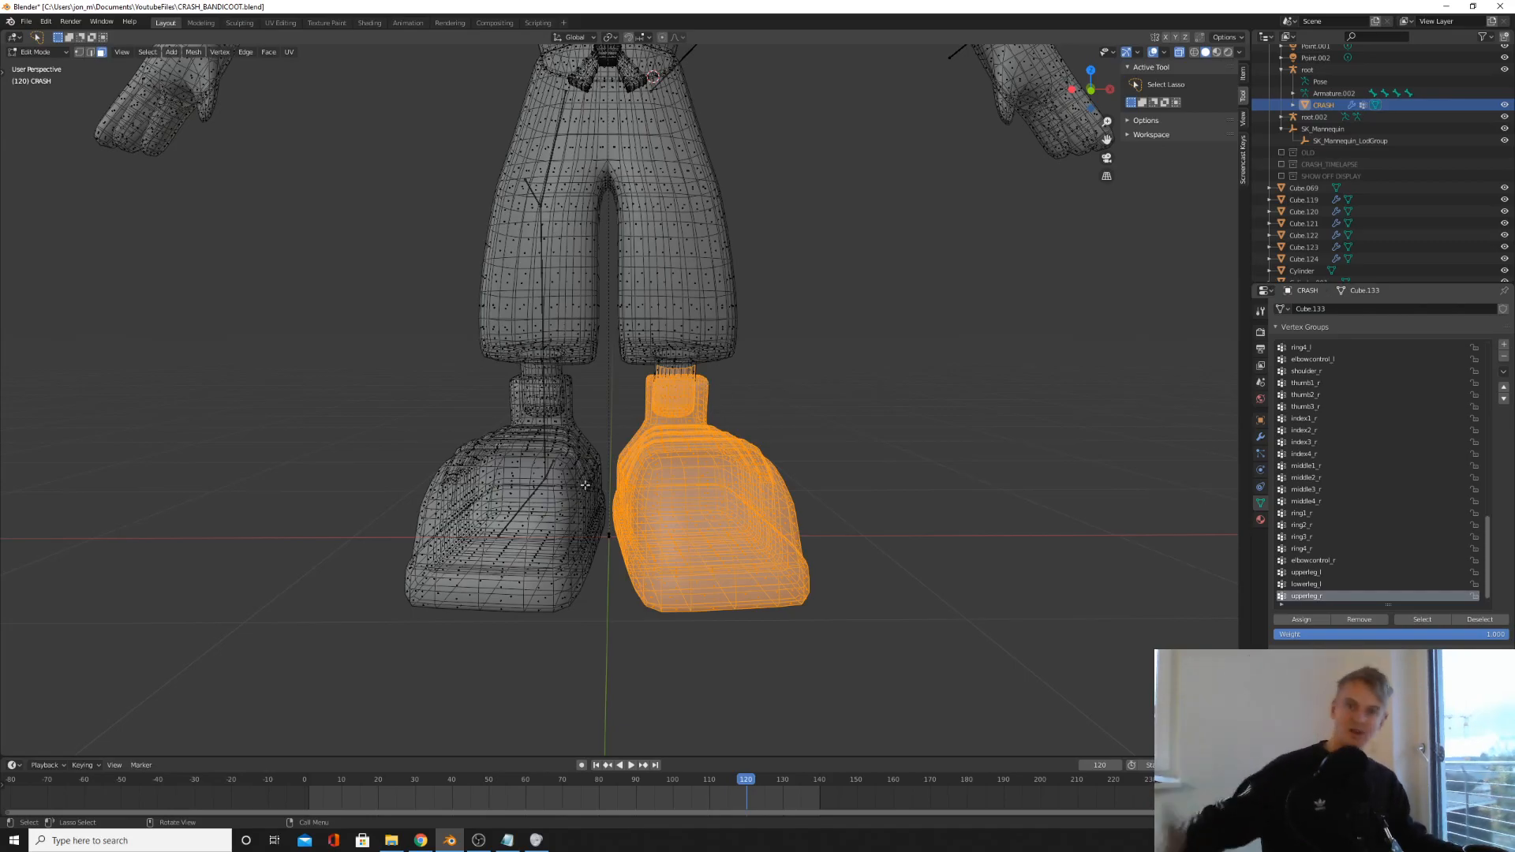
mouse_move(678, 495)
middle_mouse_down()
mouse_move(741, 450)
mouse_move(699, 486)
middle_mouse_up()
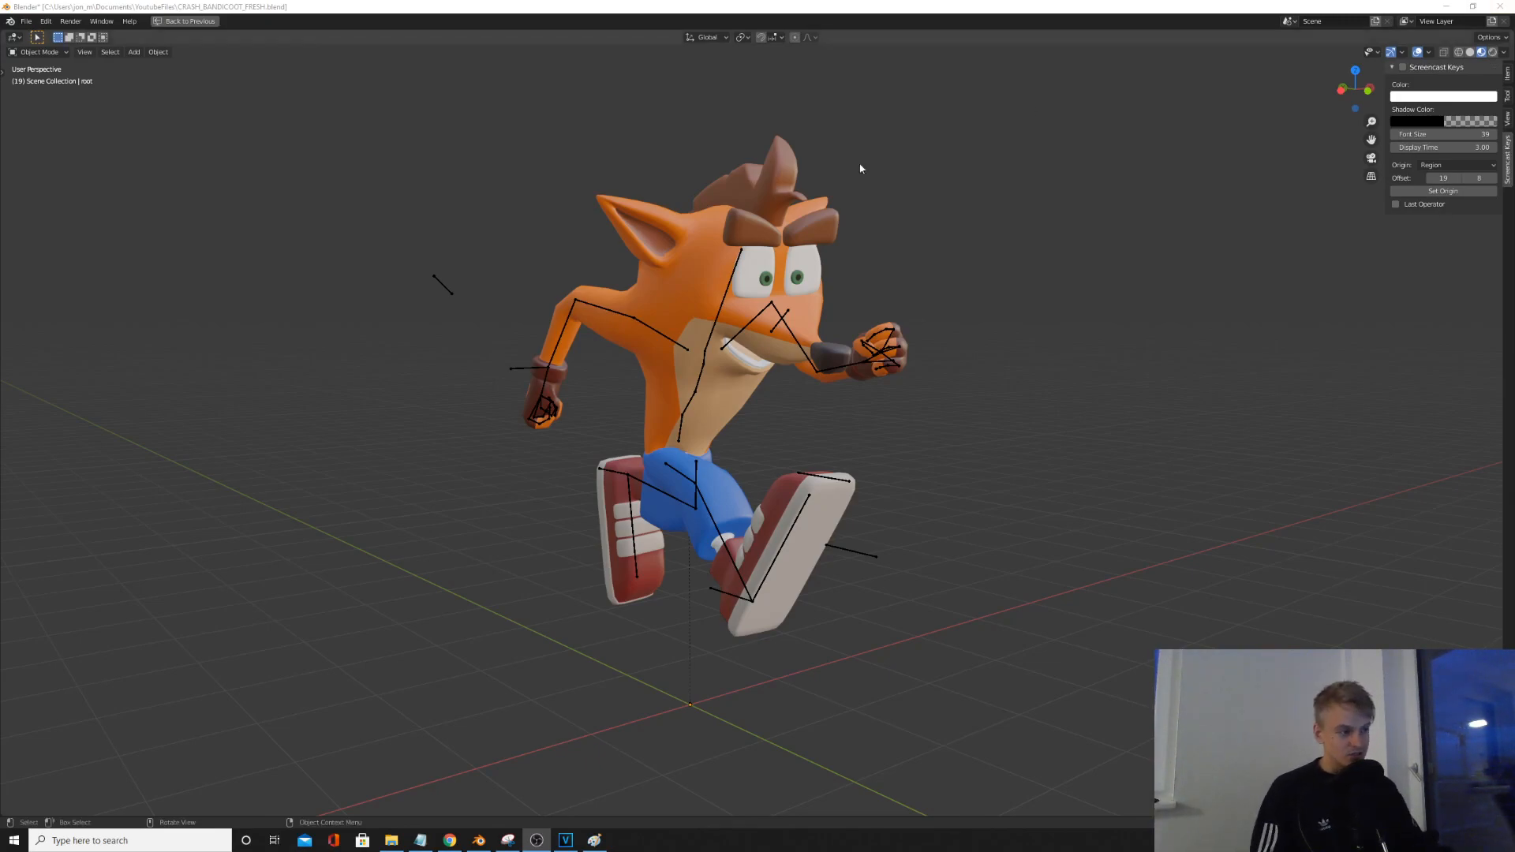
- Select the finished running character's armature together with its body mesh
middle_click_drag(846, 410, 643, 116)
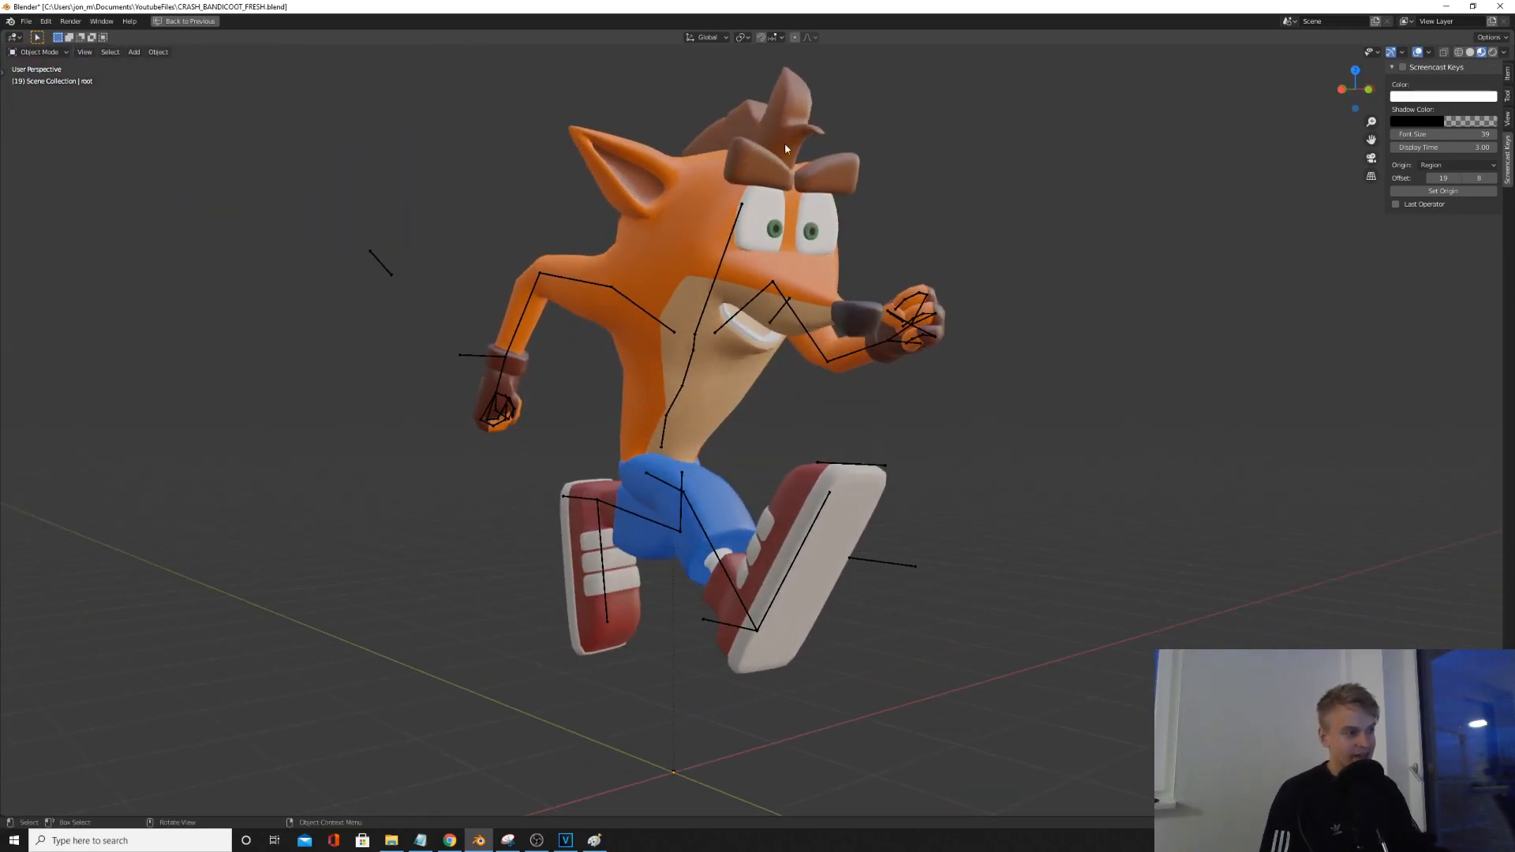
left_click(685, 375)
middle_click_drag(763, 415, 747, 418)
scroll(747, 419, "down", 2)
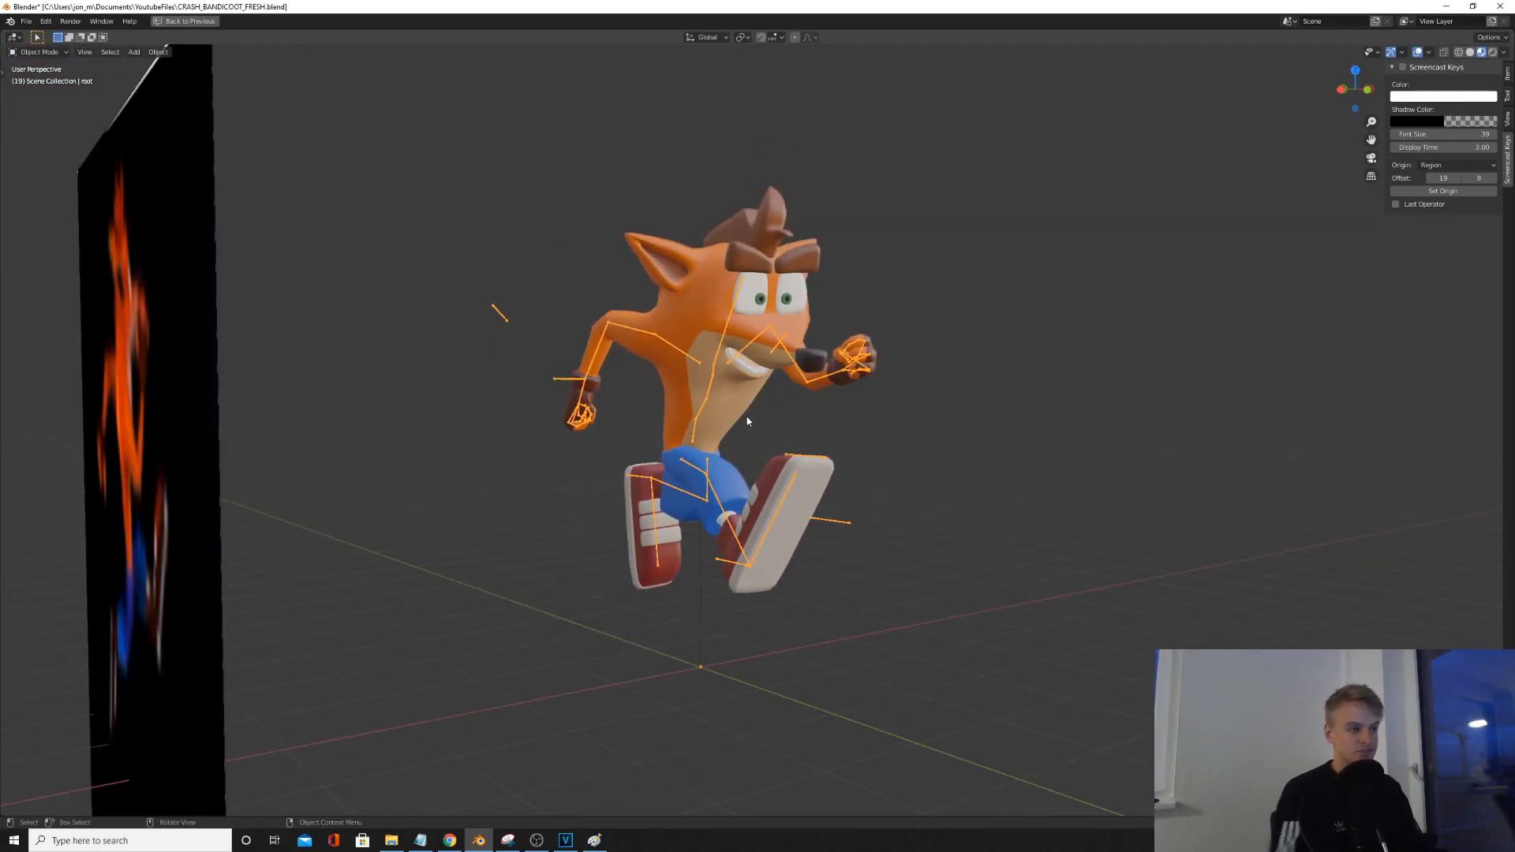
left_click(678, 373, "shift")
key("ctrl+Tab")
mouse_move(674, 371)
middle_mouse_down()
mouse_move(588, 386)
mouse_move(598, 375)
mouse_move(677, 414)
middle_mouse_up()
- Put the finished character's armature in Pose Mode and try moving the handcontrol_r bone away from the body
key("ctrl+Tab")
left_click(599, 374)
key("ctrl+Tab")
key("g")
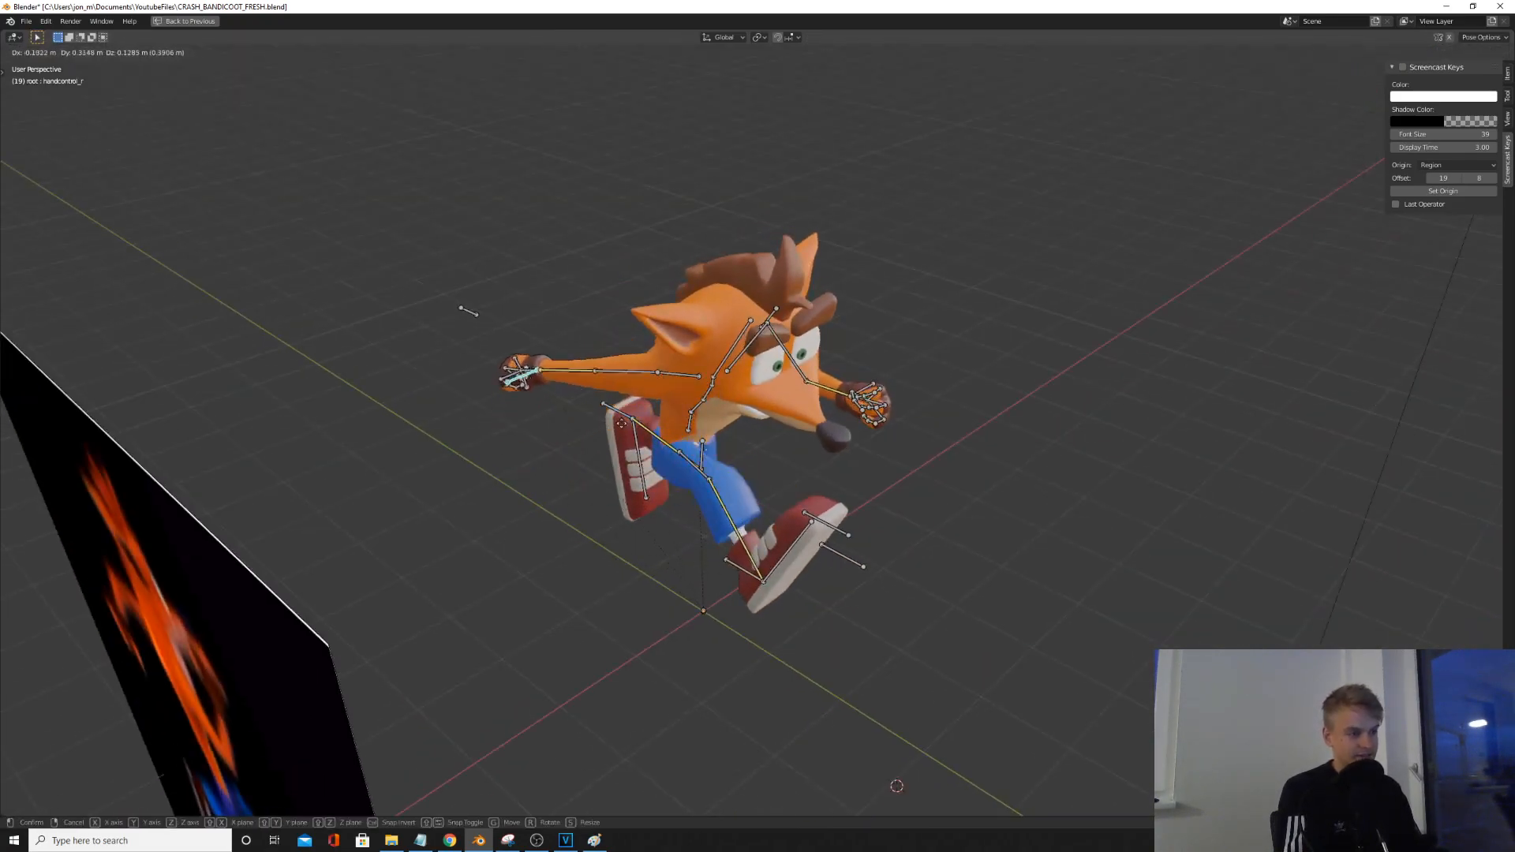
right_click(841, 571)
- Play back the run animation from behind, stop it, and examine the character's face and upper body up close
middle_click_drag(844, 566, 710, 608)
key("space")
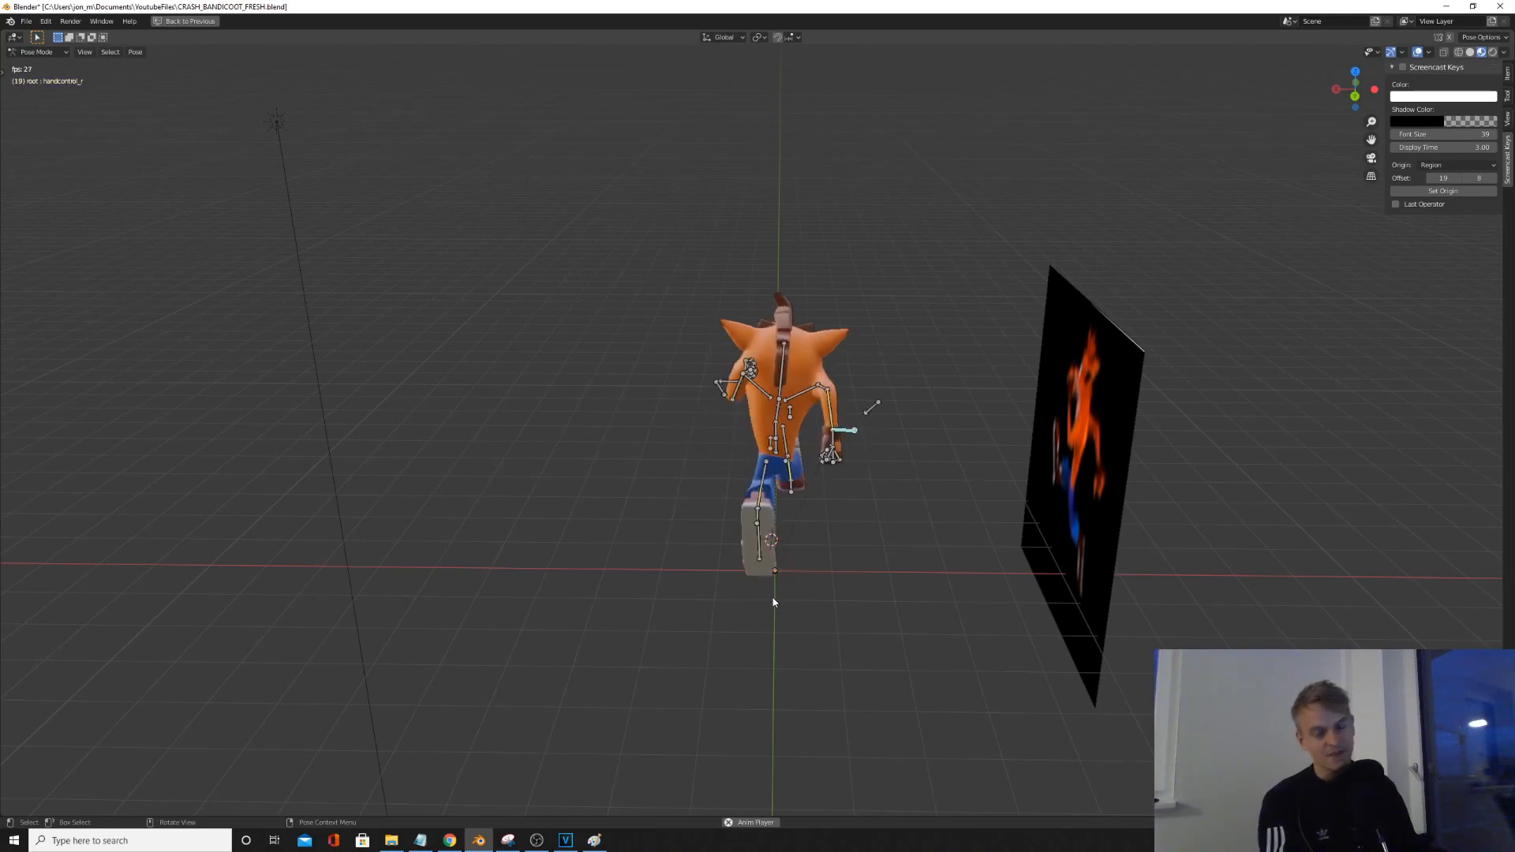
key("space")
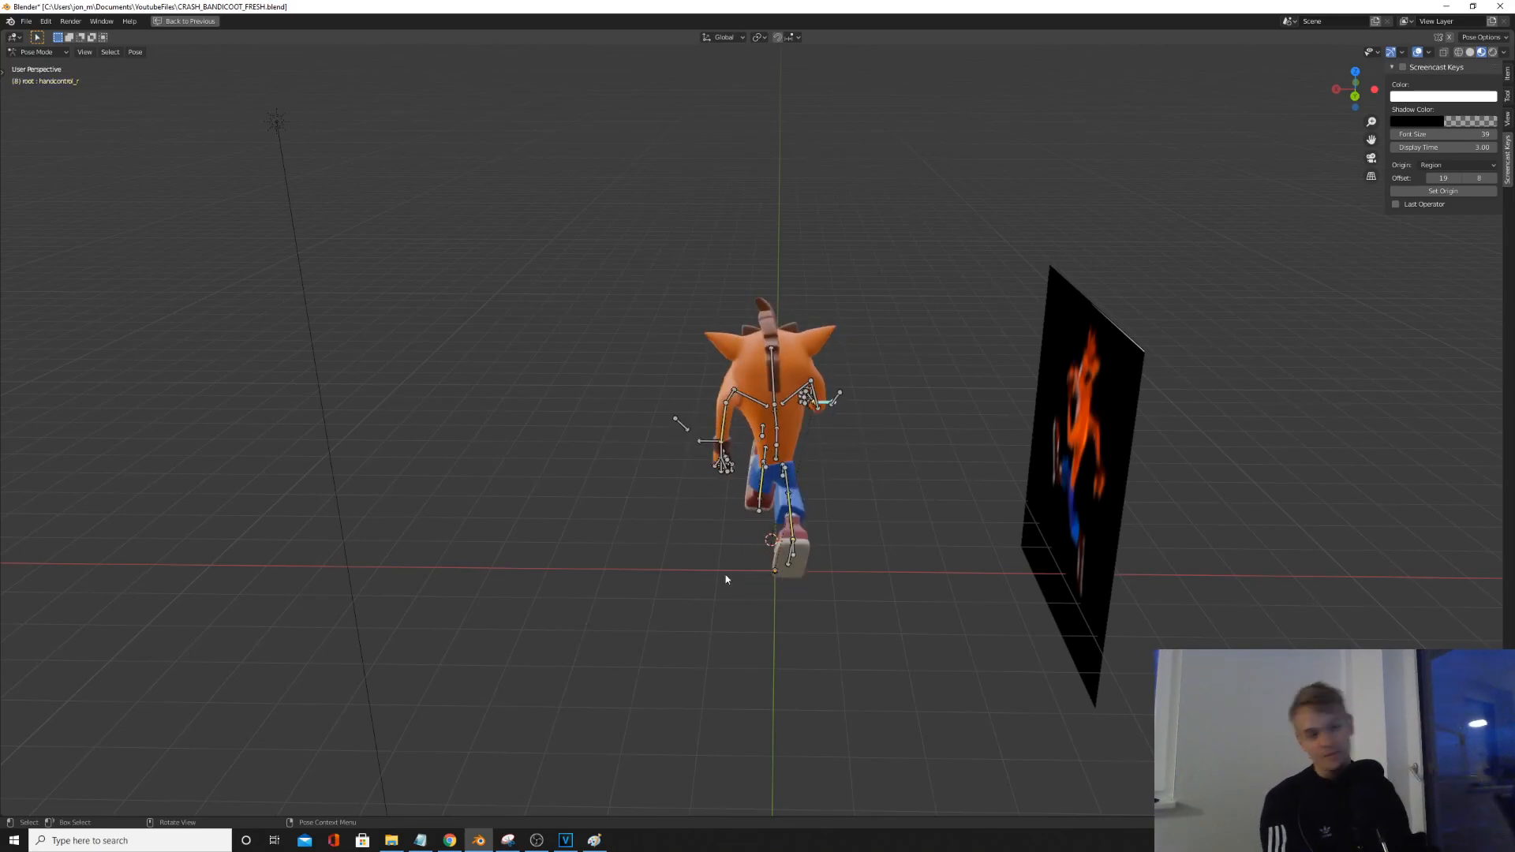
scroll(733, 578, "up", 4)
middle_click_drag(713, 535, 696, 604, "shift")
scroll(696, 604, "up", 3)
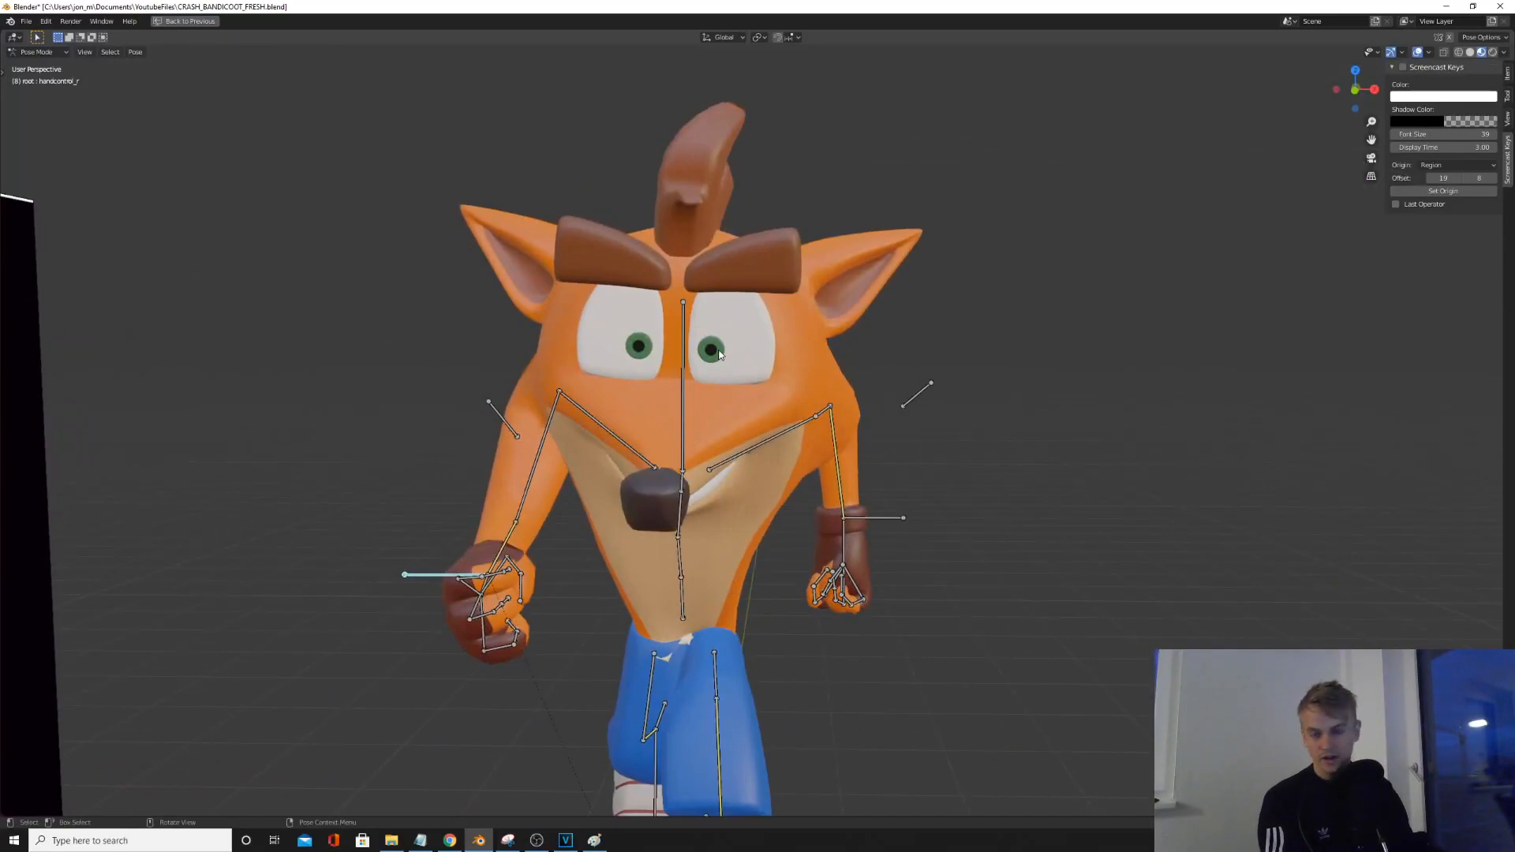
middle_click_drag(909, 483, 955, 500)
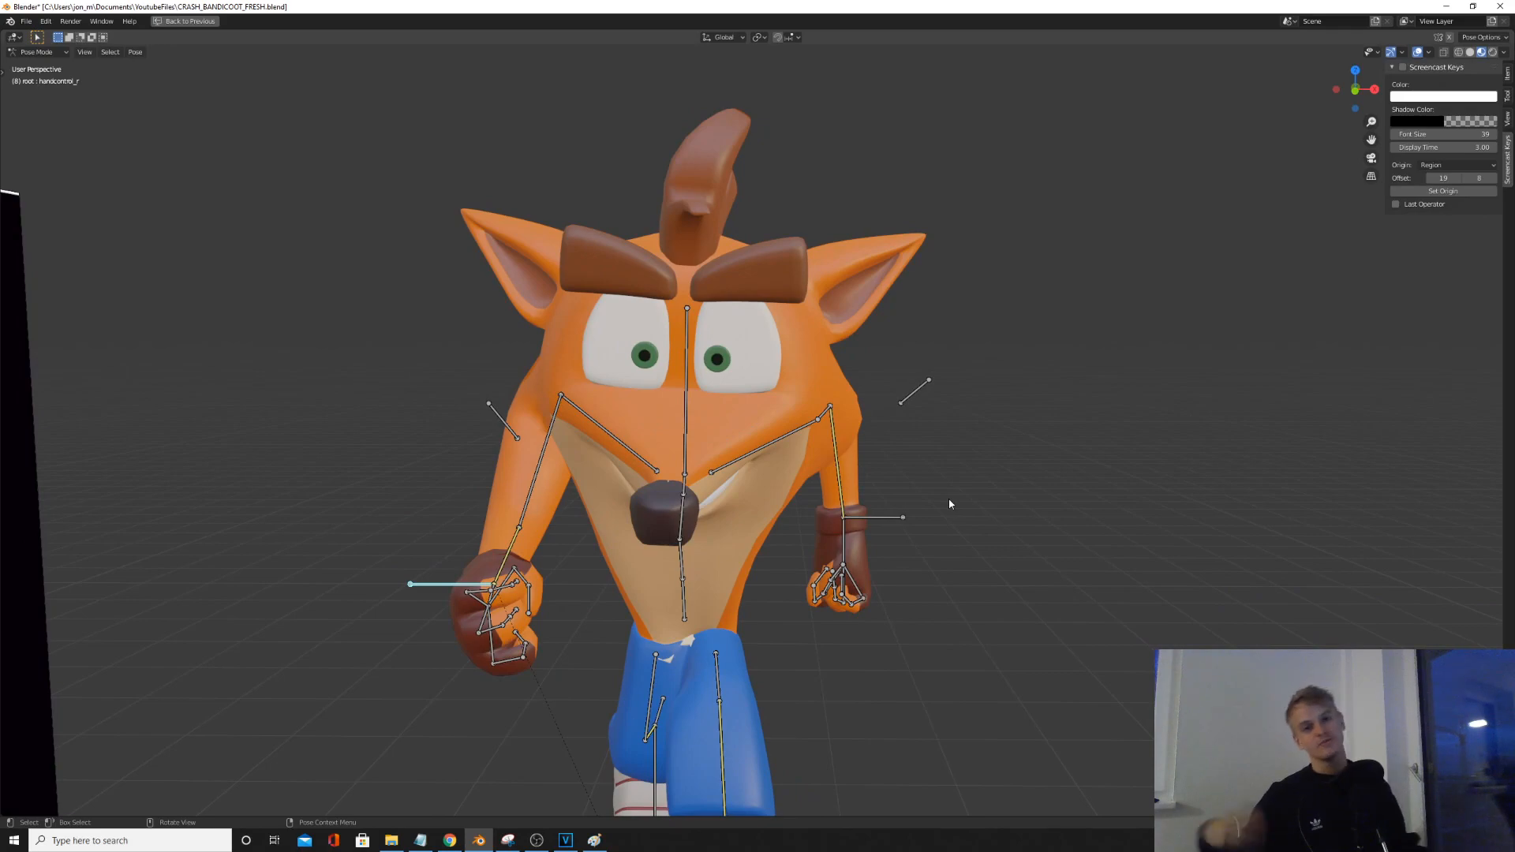